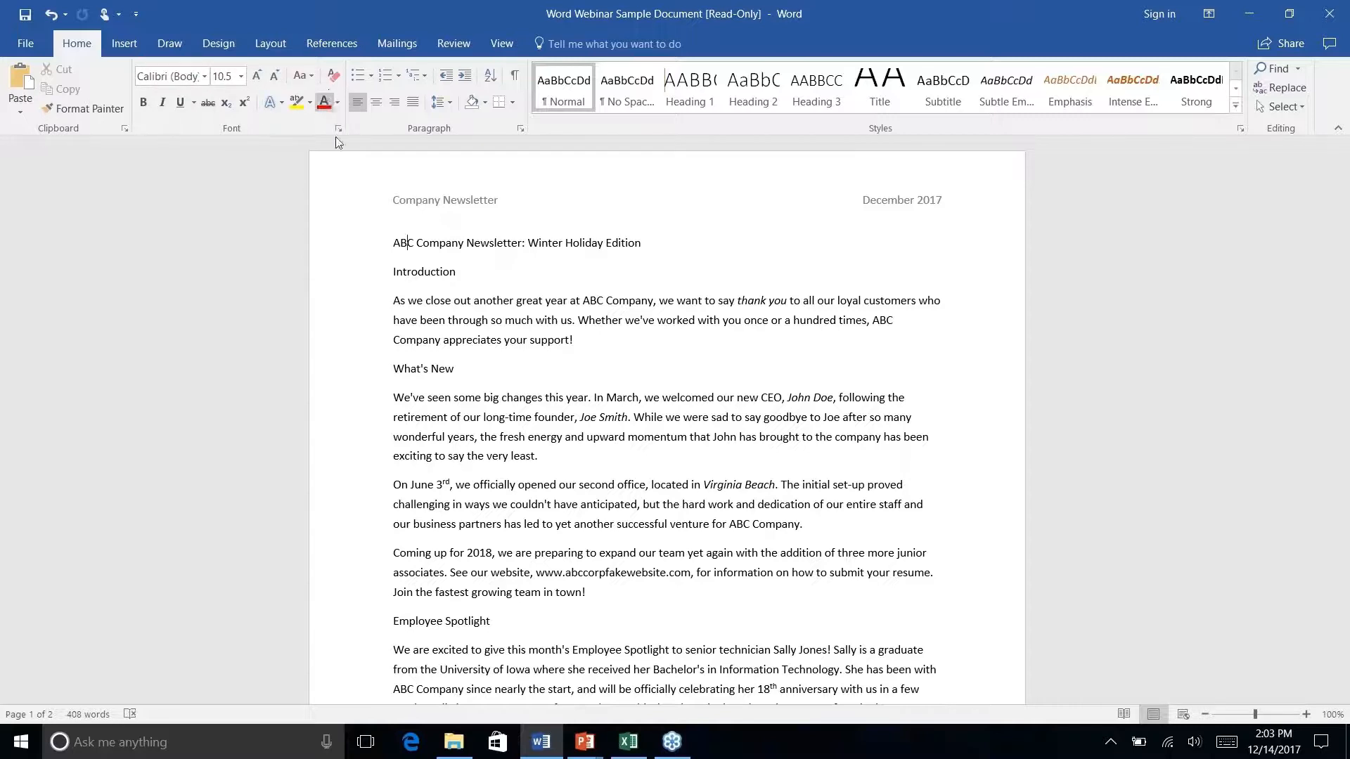
Show the Quick Access Toolbar below the ribbon
right_click(352, 105)
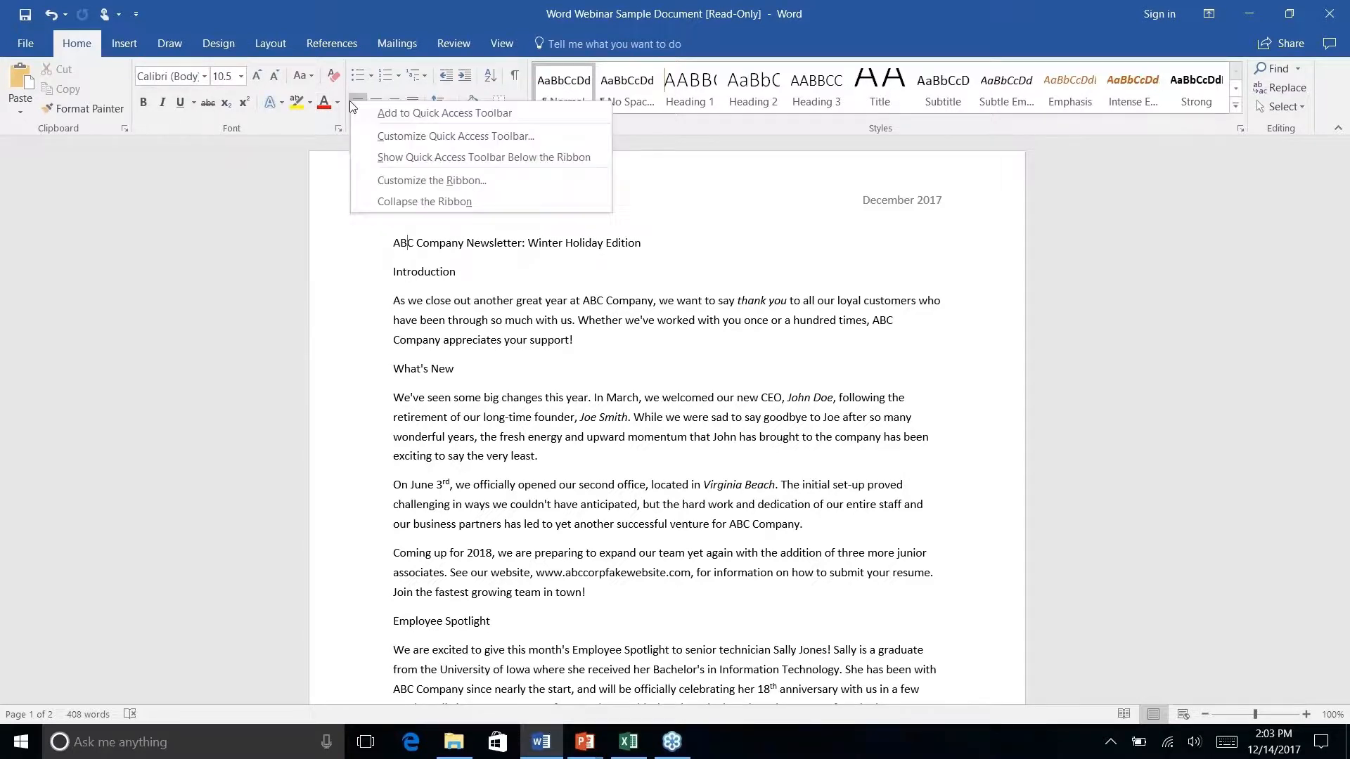
left_click(461, 159)
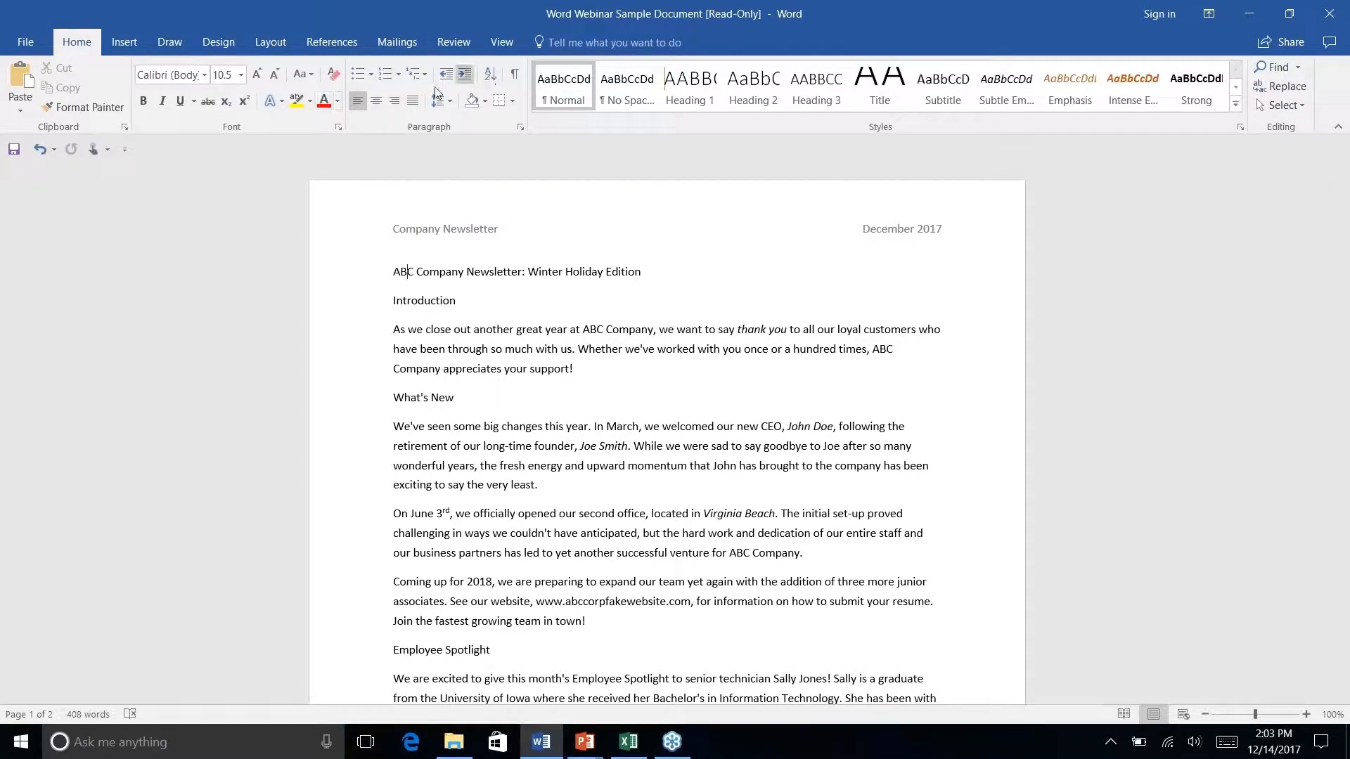
right_click(357, 103)
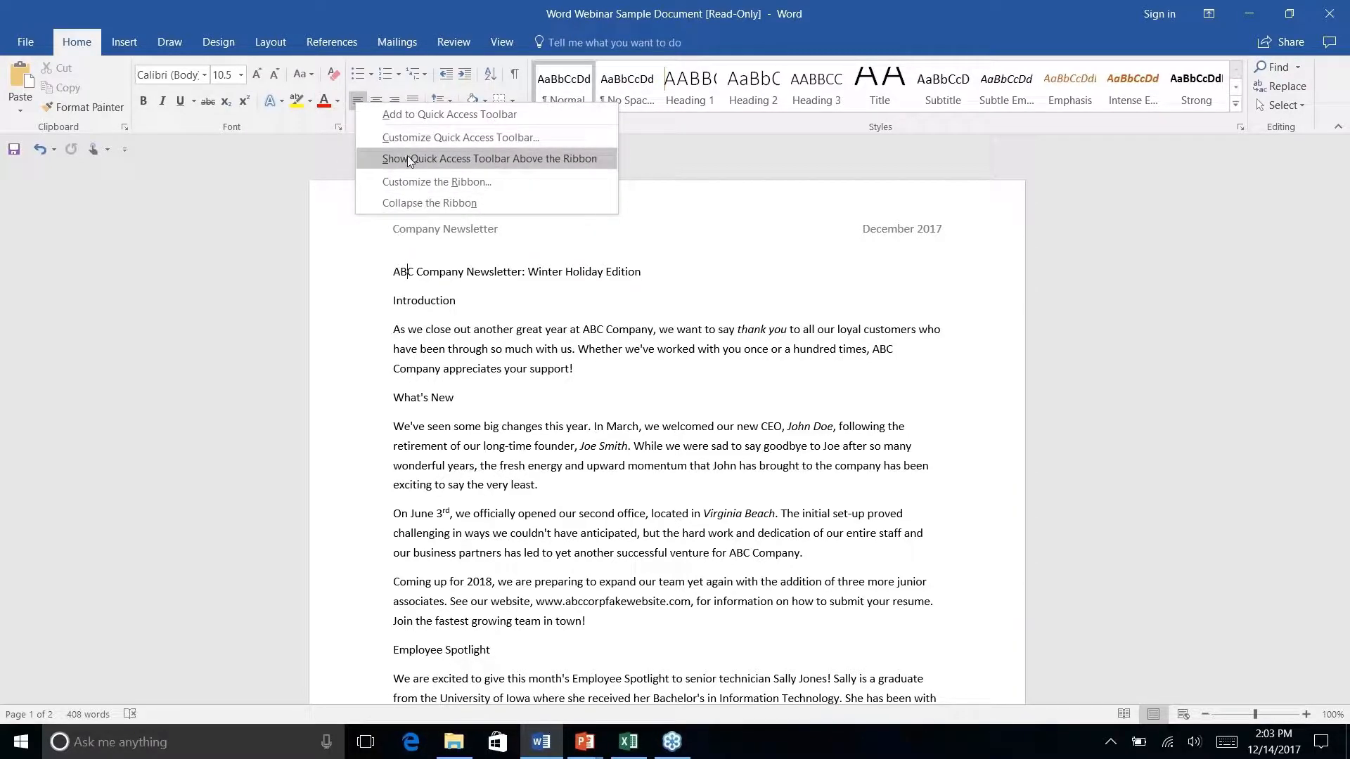
left_click(162, 147)
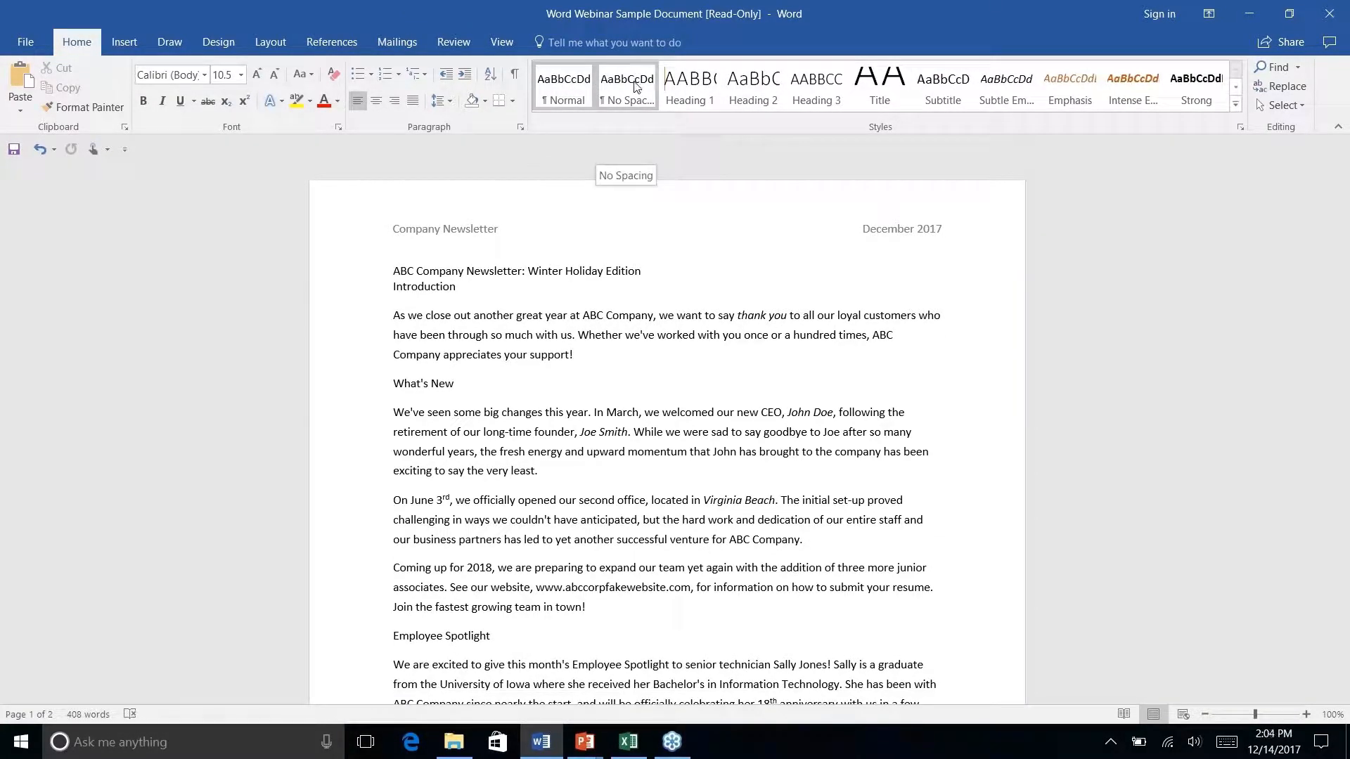
right_click(878, 87)
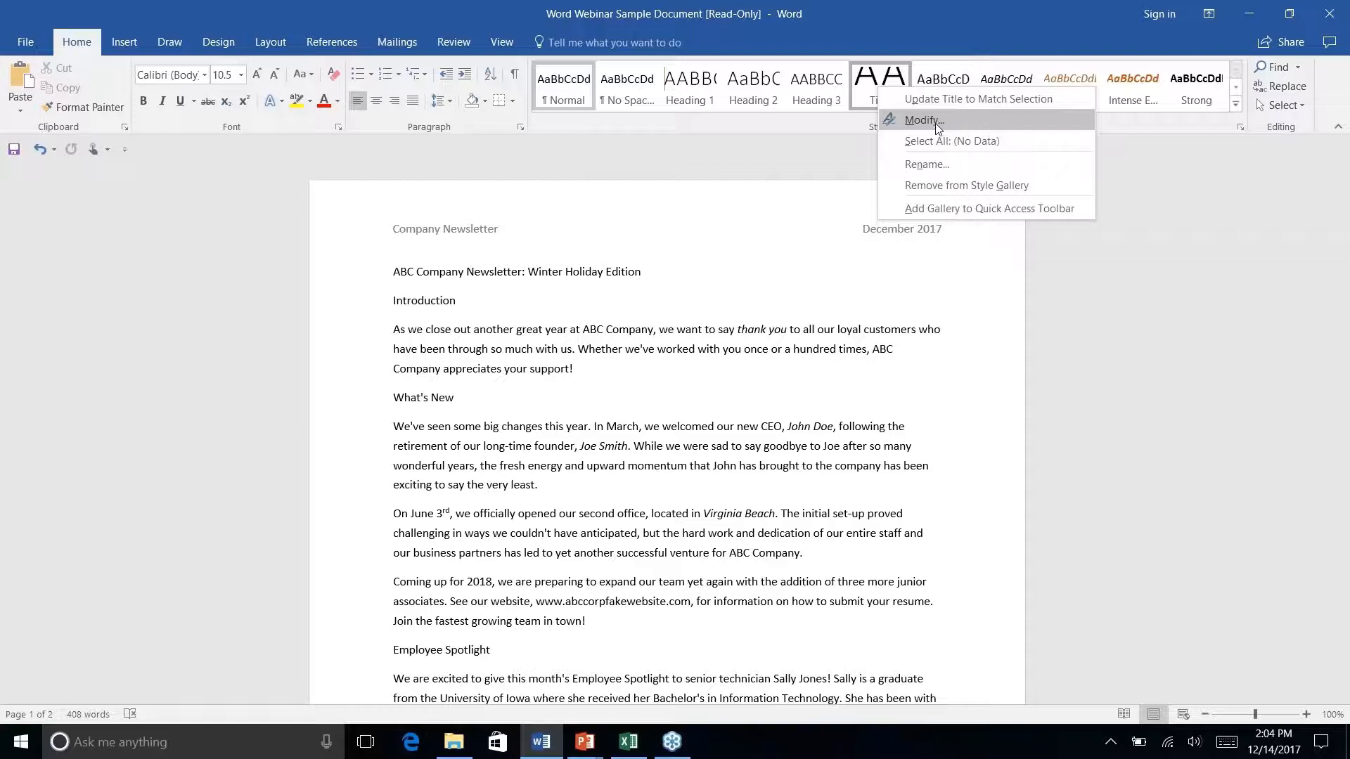
right_click(368, 73)
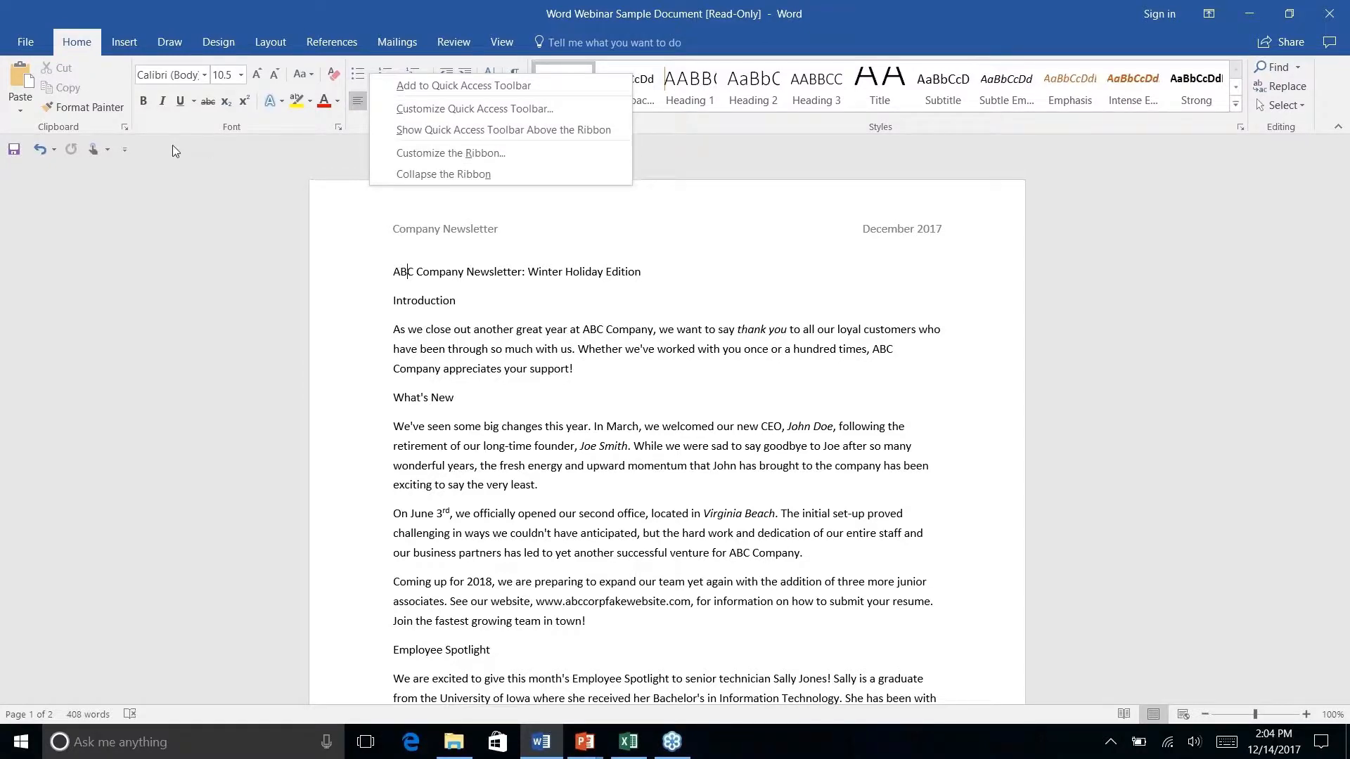
left_click(145, 143)
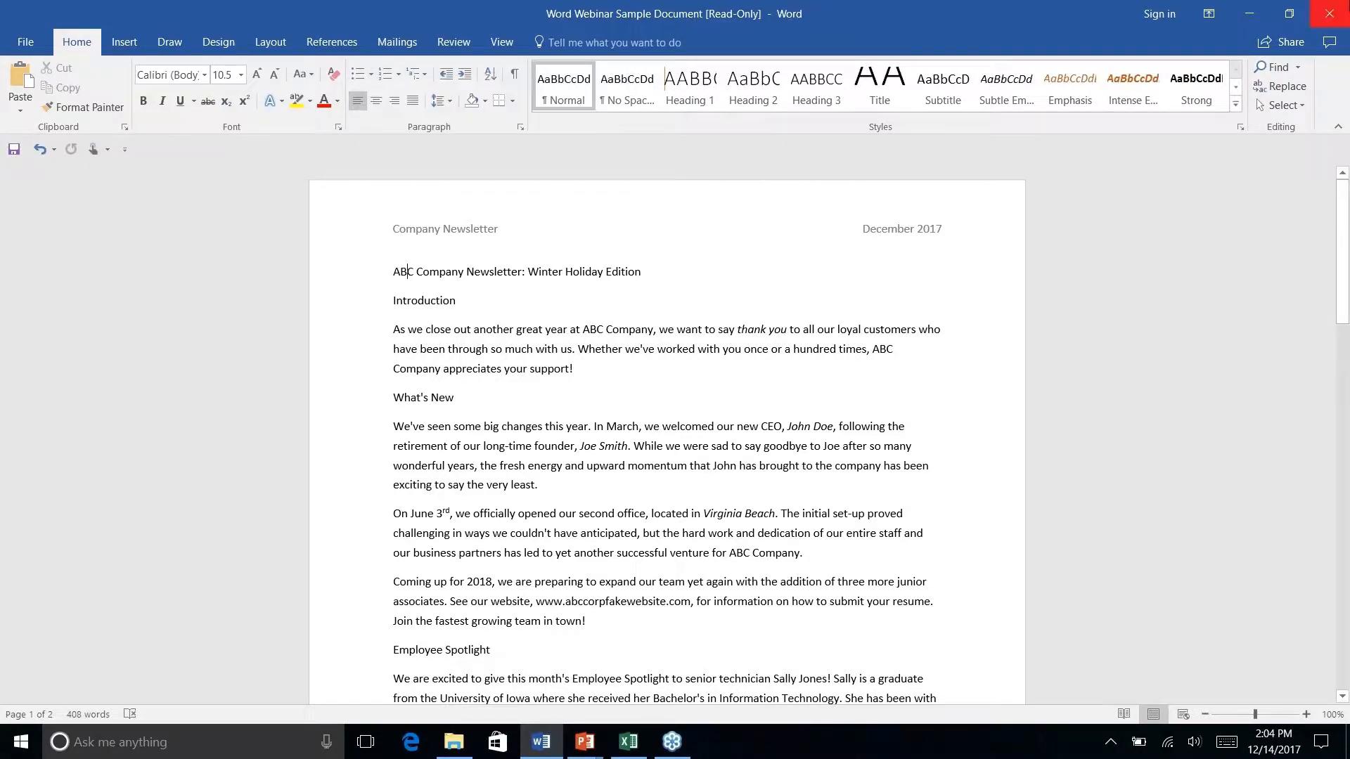
Collapse the ribbon to its tab names, then briefly reveal and hide the View commands
left_click(1338, 132)
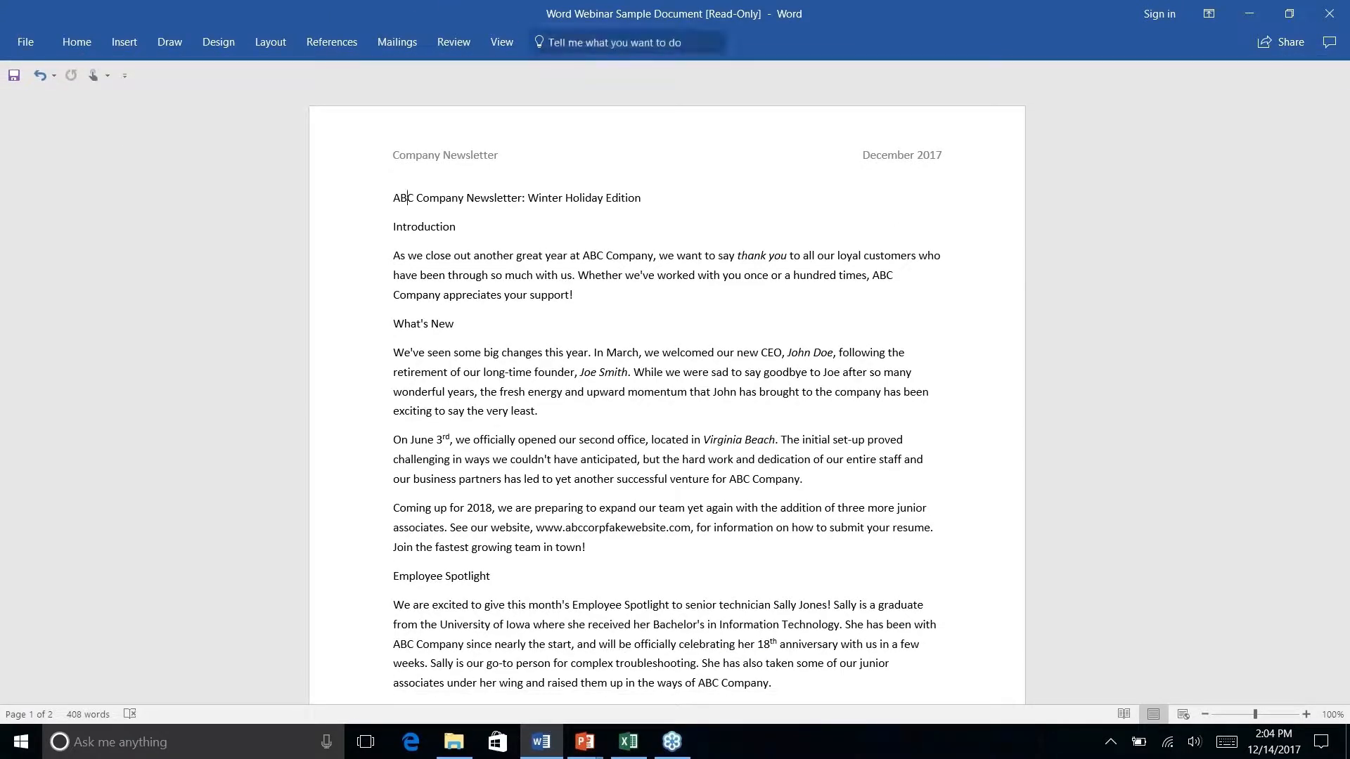
left_click(514, 41)
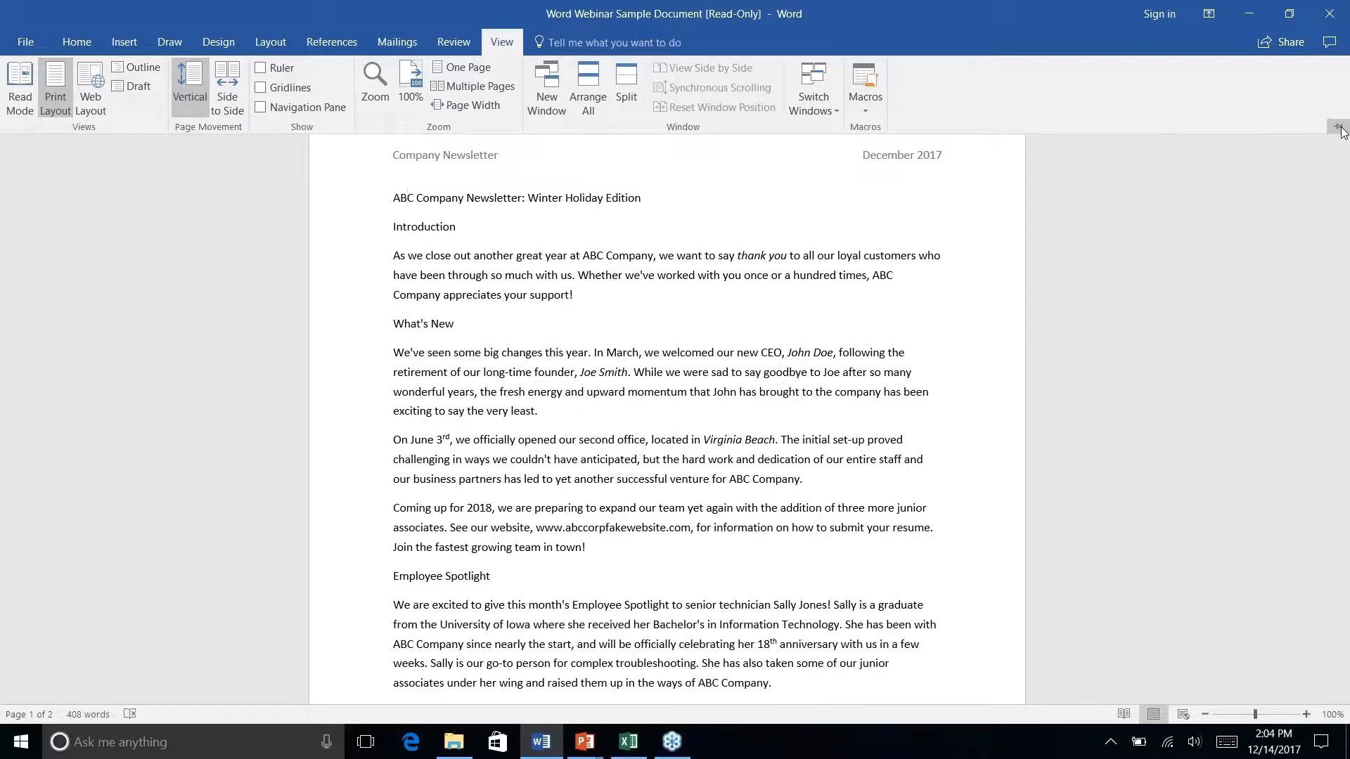
left_click(506, 44)
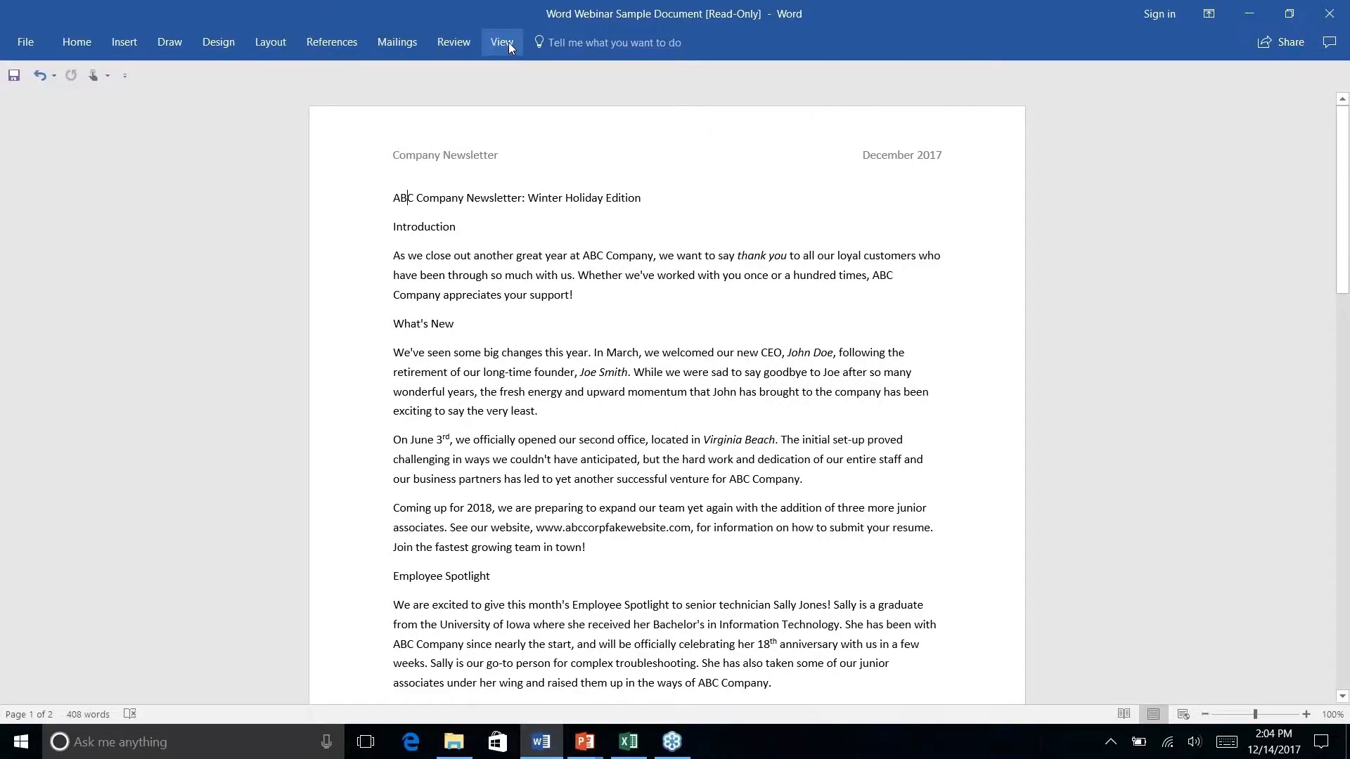
Examine the command groups offered under Design, Home, Insert, Draw, Layout and References
left_click(224, 44)
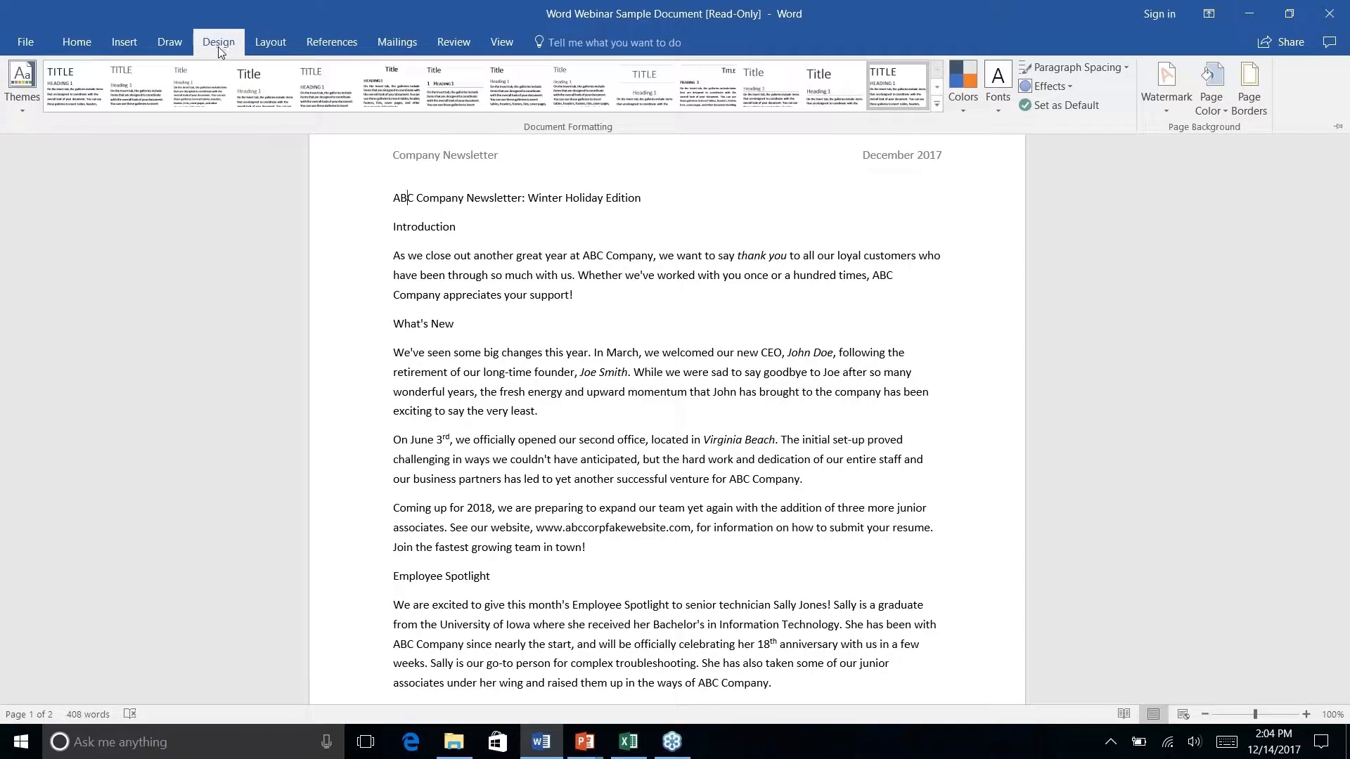
left_click(93, 44)
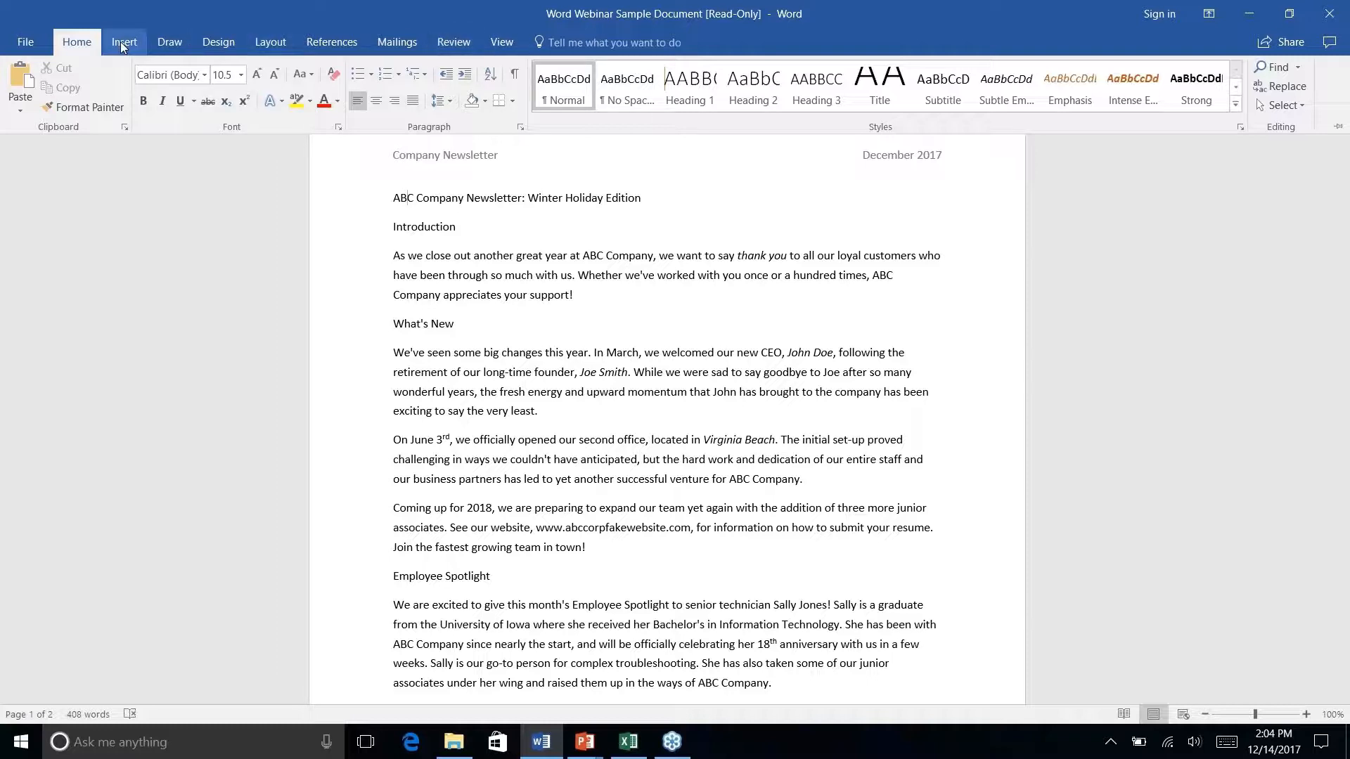
left_click(124, 44)
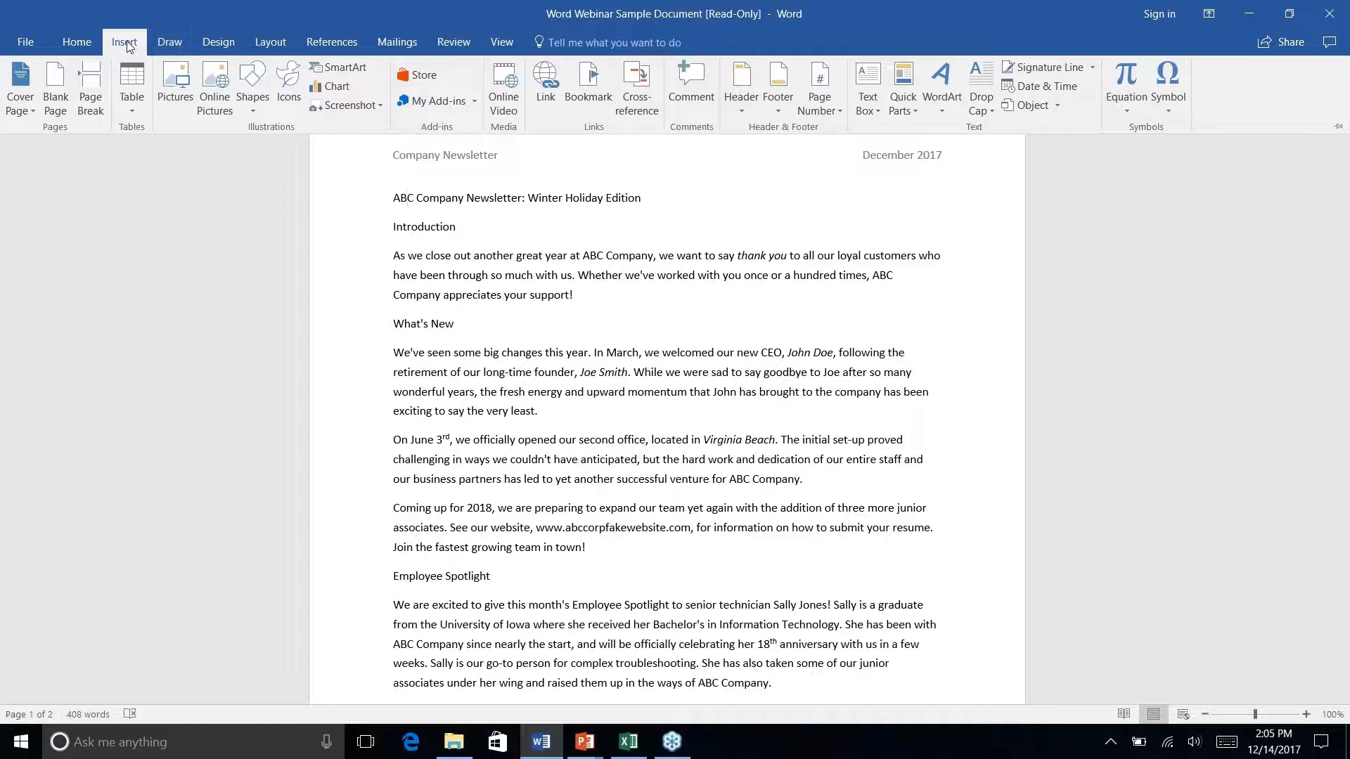
left_click(176, 47)
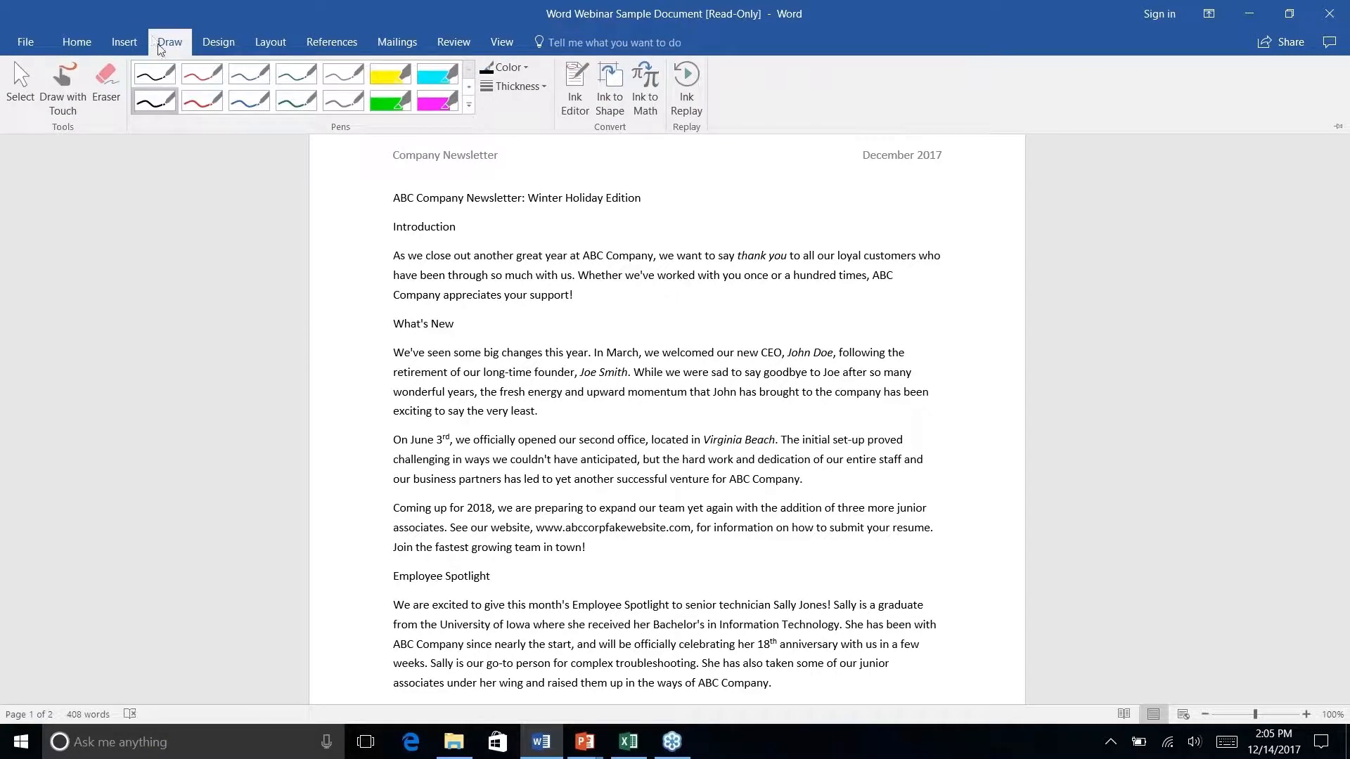
left_click(211, 43)
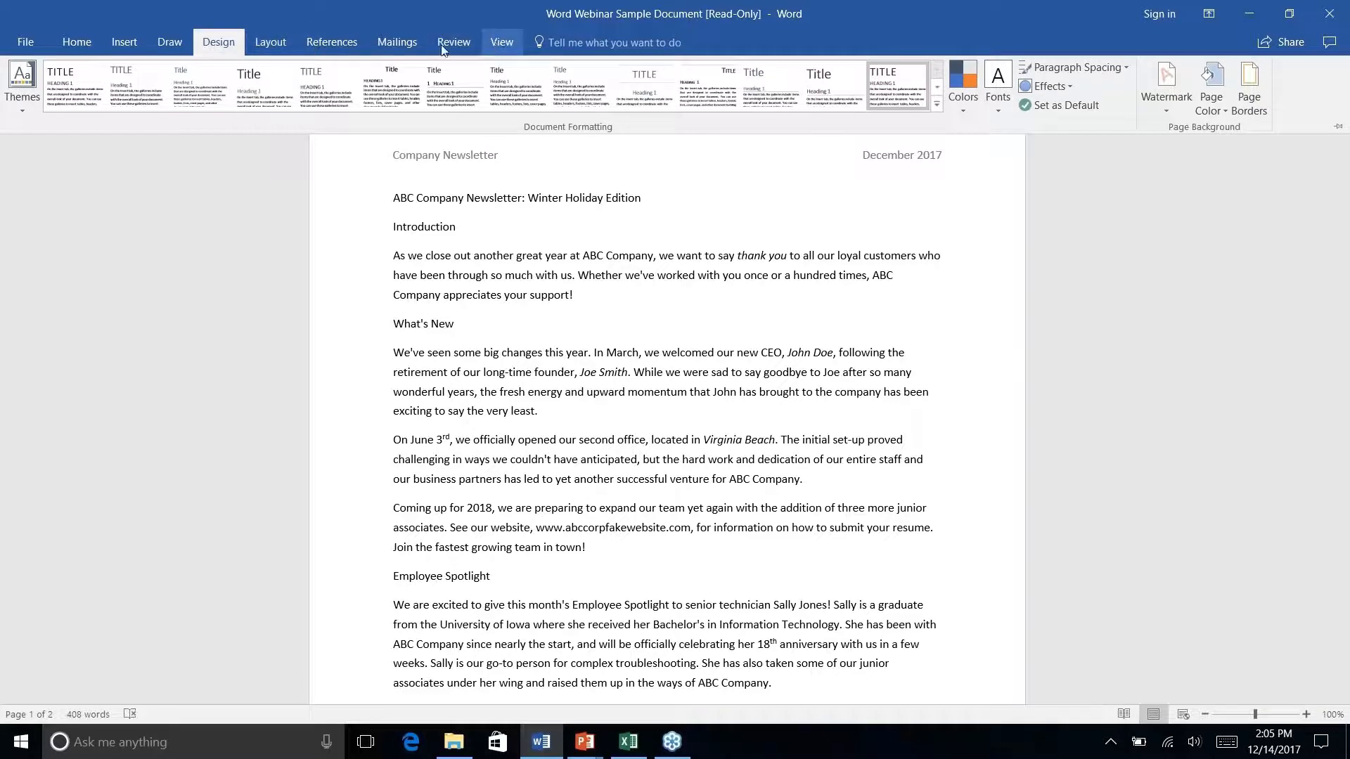
left_click(276, 46)
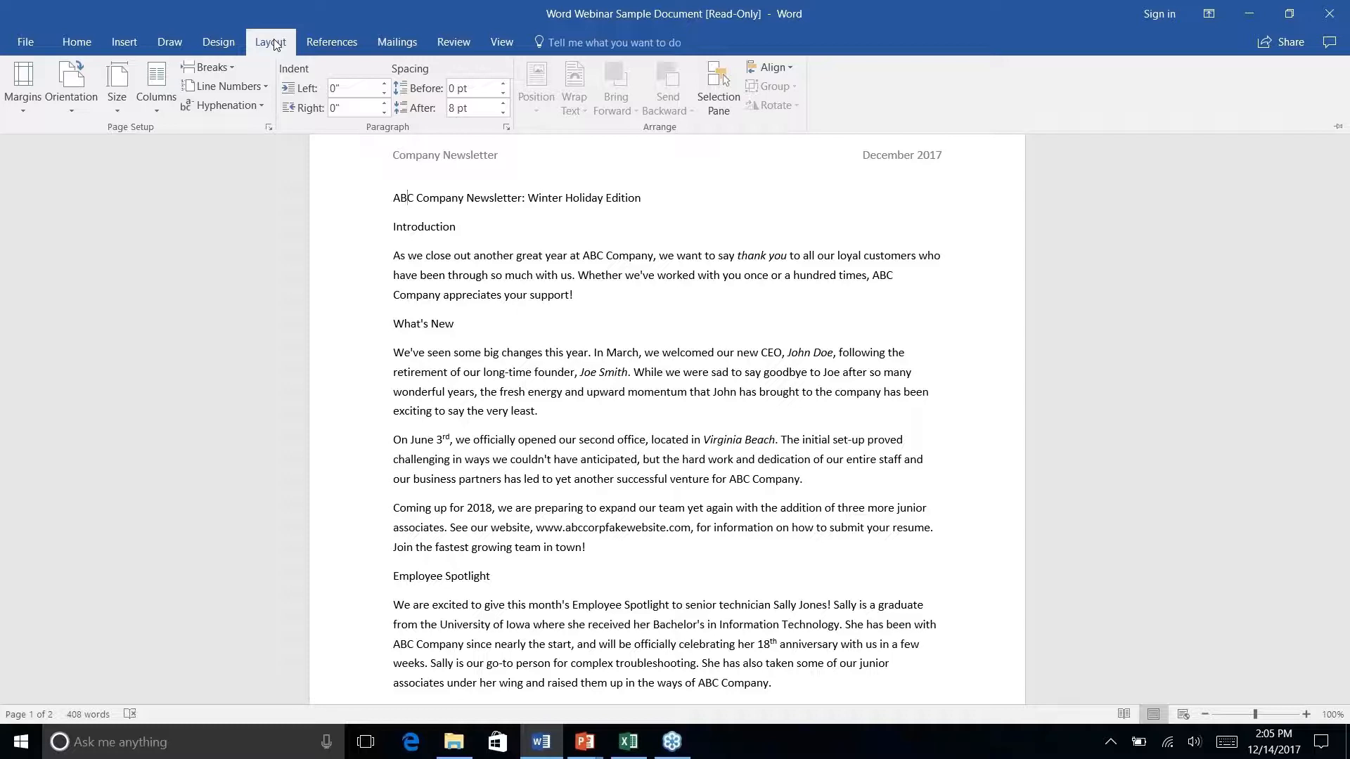
left_click(337, 47)
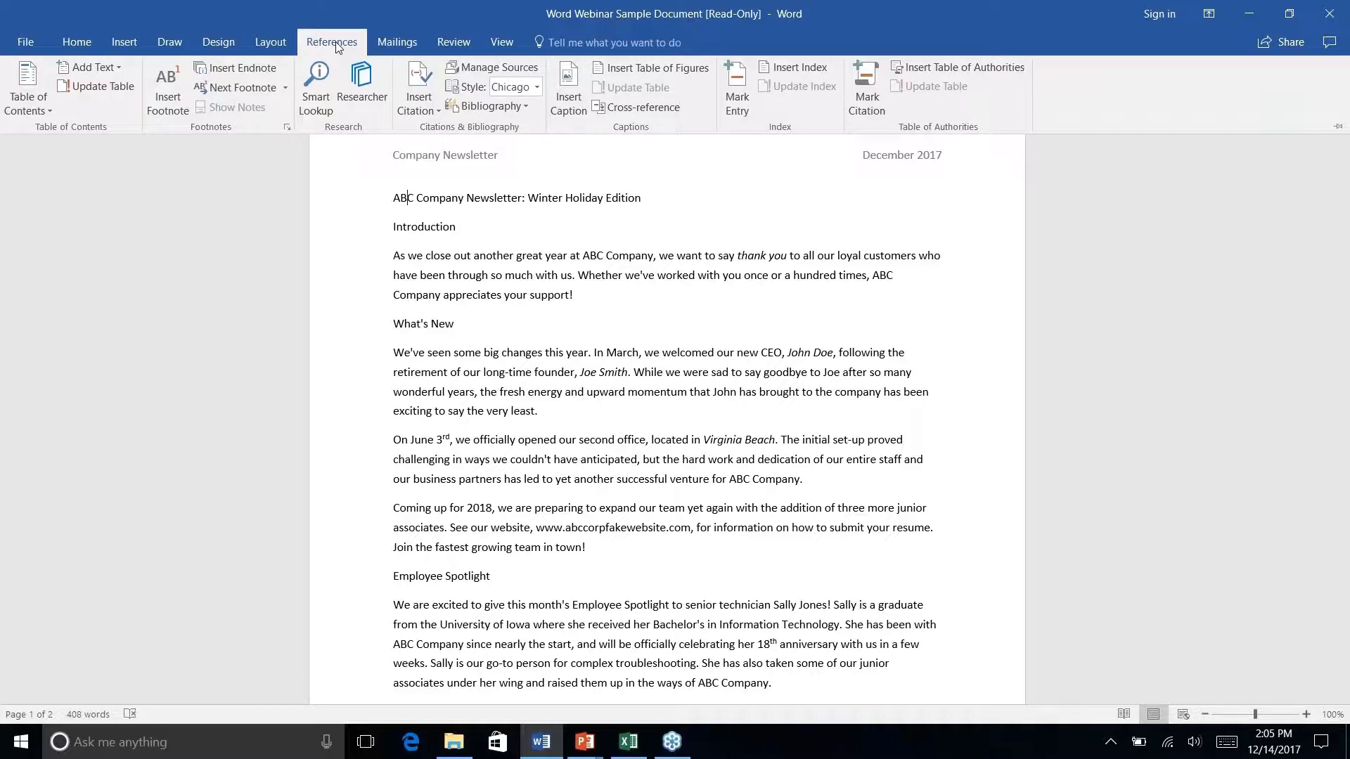
Open the ribbon customization options and look through the list of popular commands
left_click(77, 43)
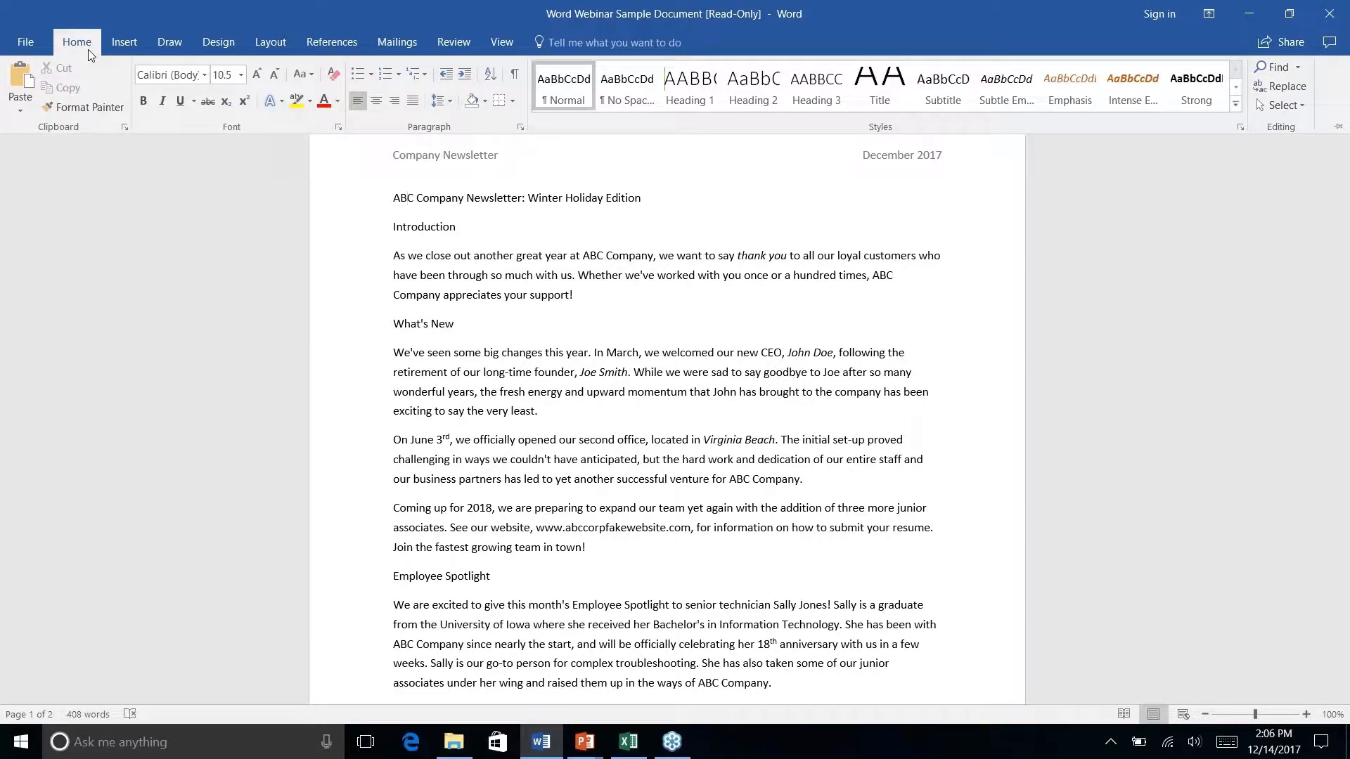
right_click(305, 100)
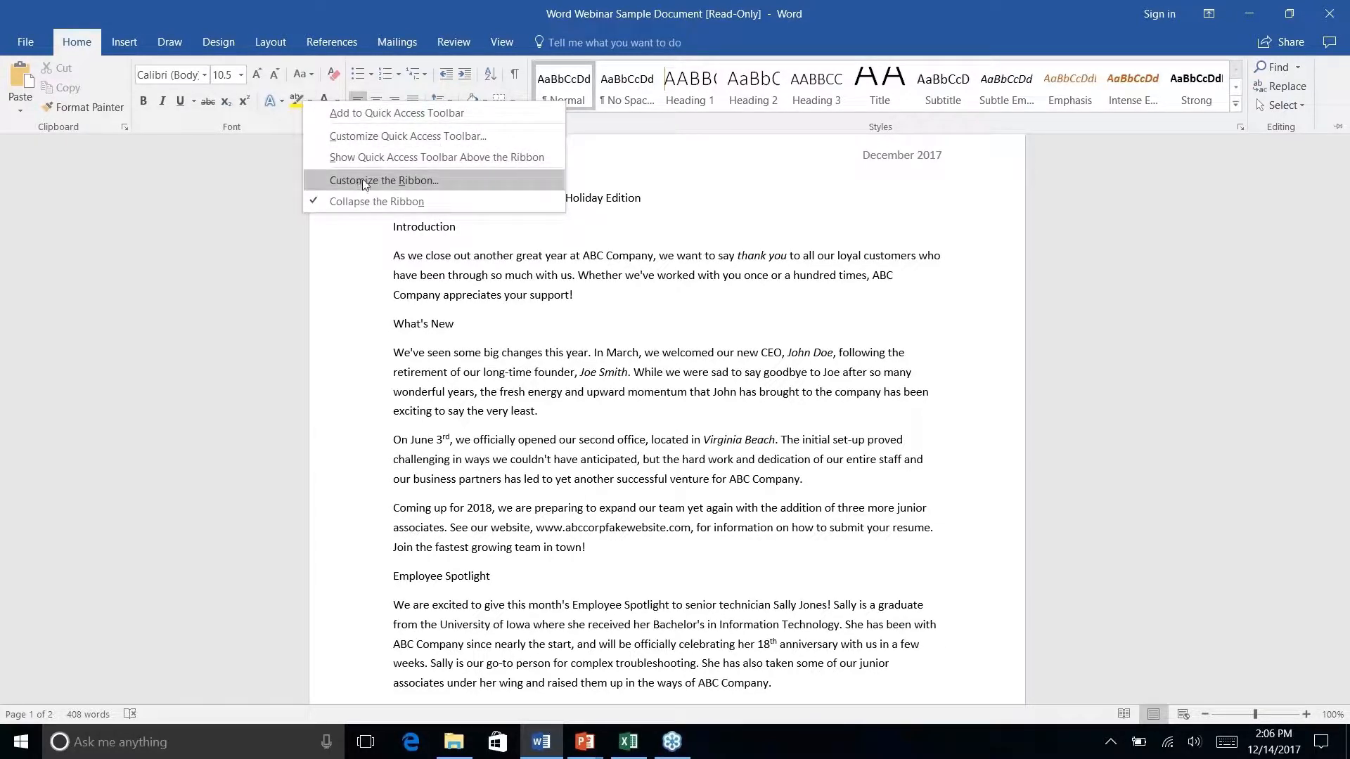
left_click(448, 177)
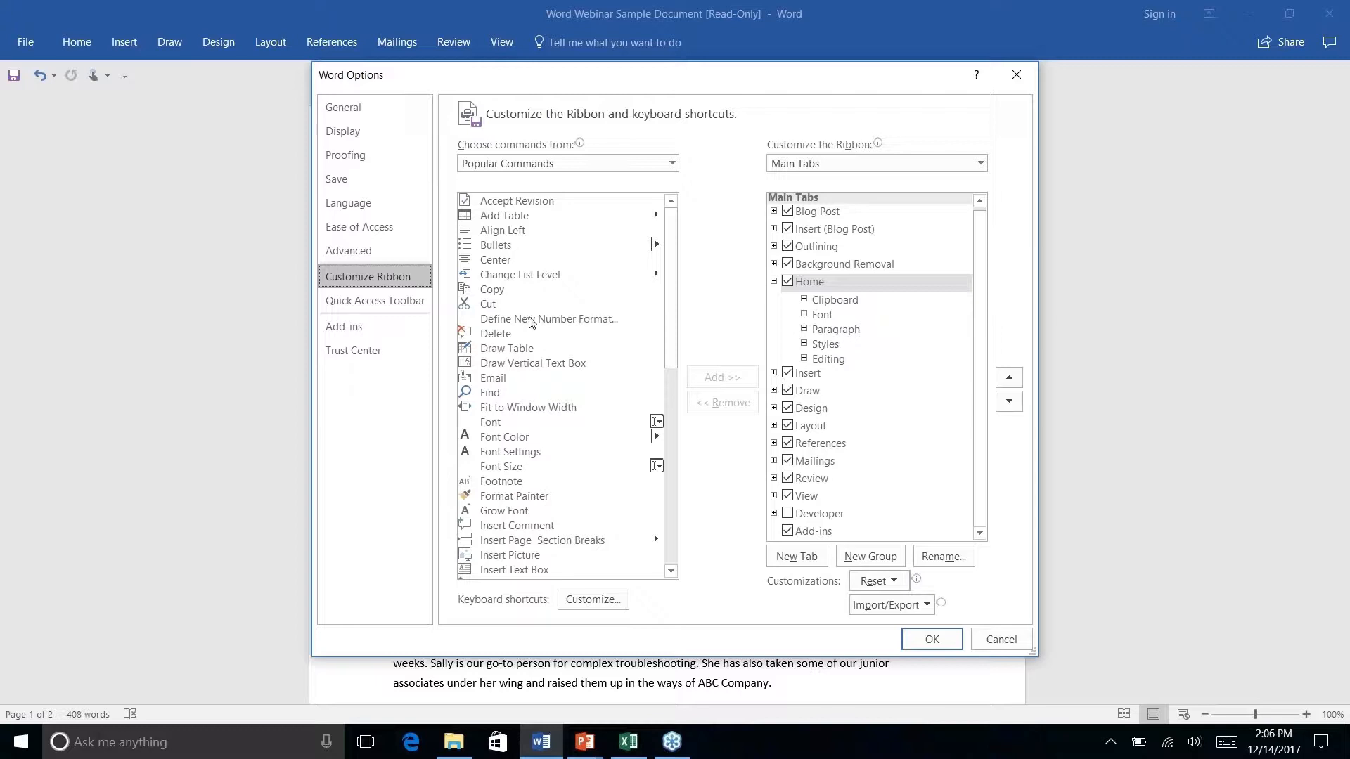
left_click_drag(675, 261, 650, 485)
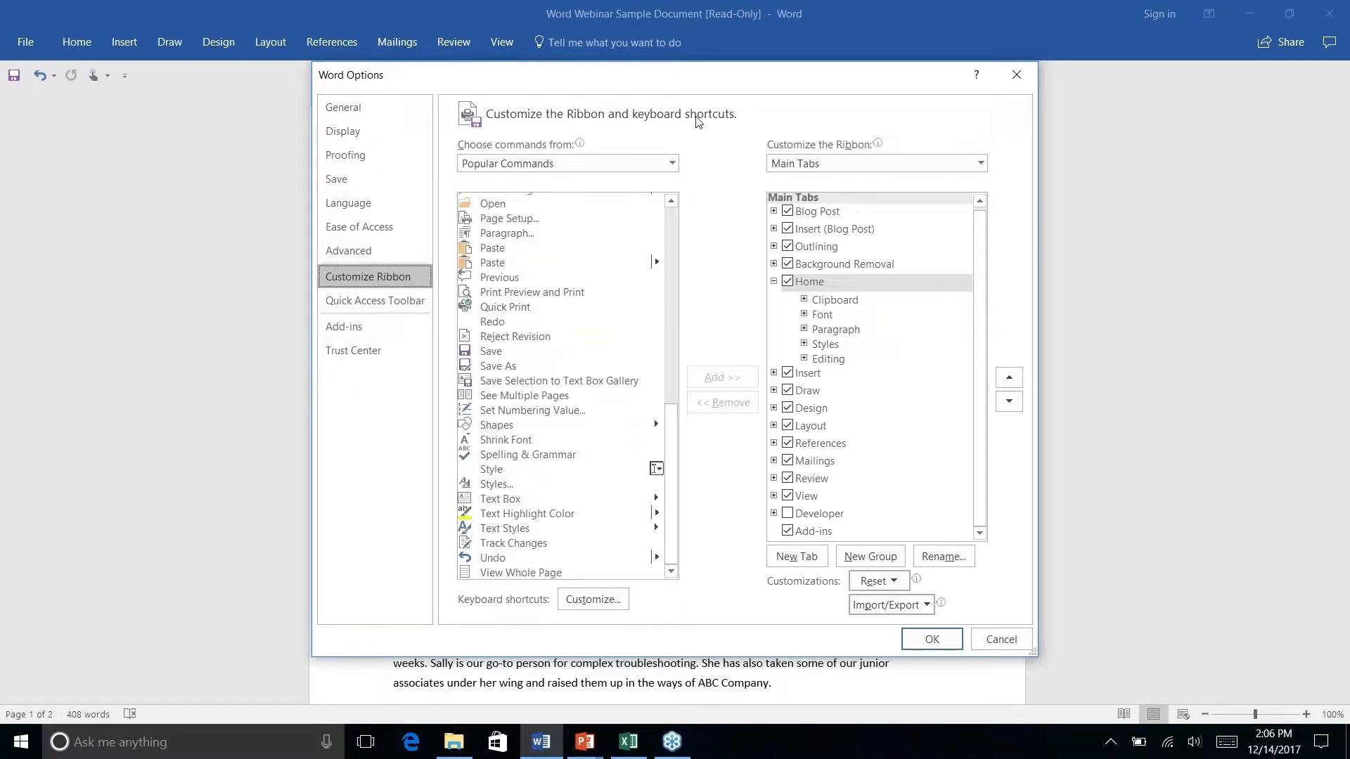
List the Commands Not in the Ribbon, look through them, and close the options without making changes
left_click(671, 164)
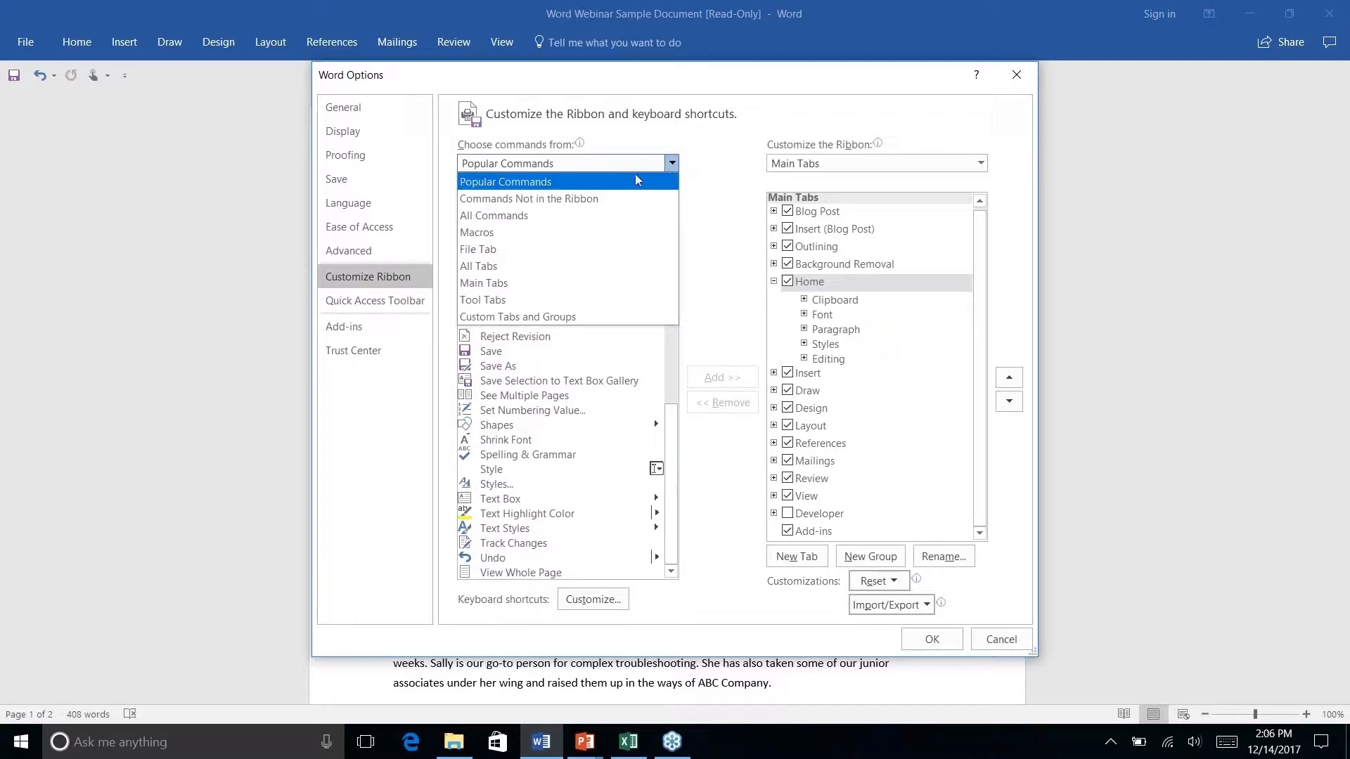
left_click(582, 200)
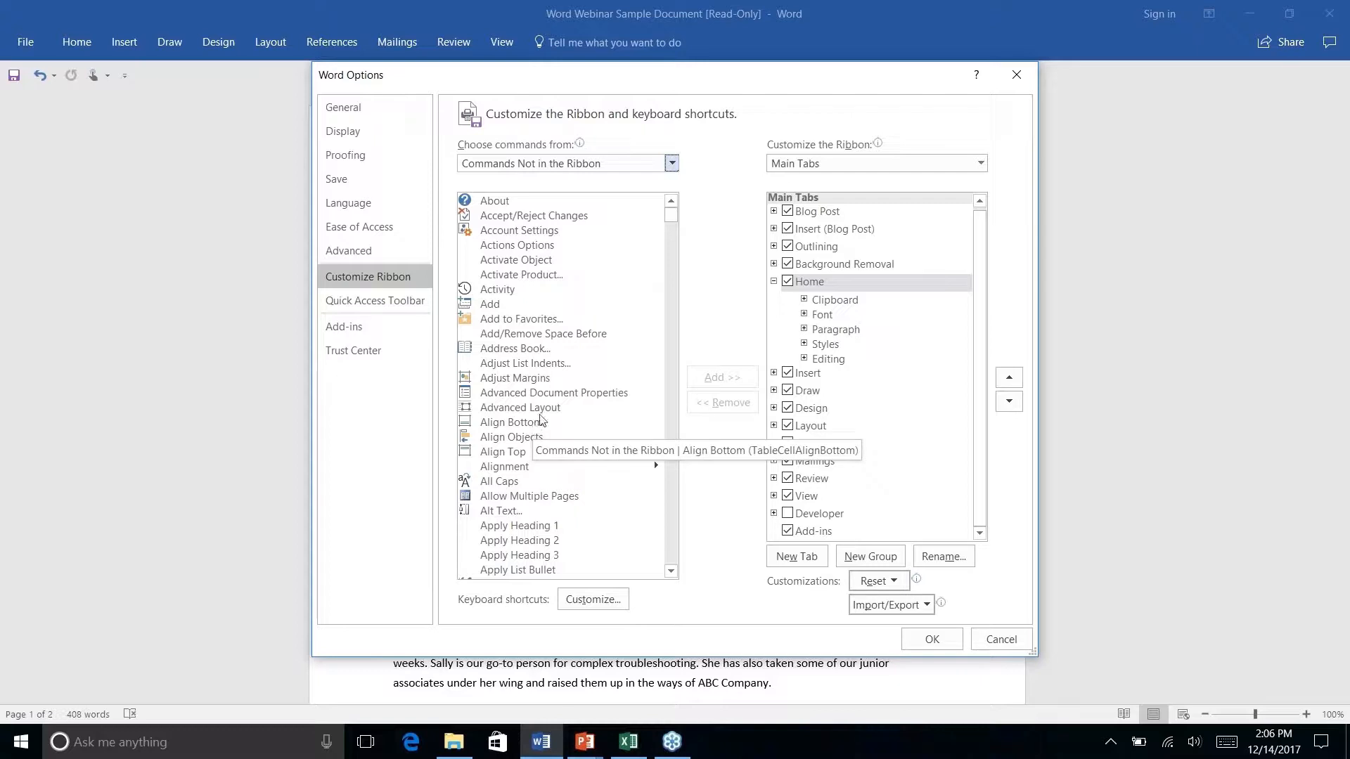
left_click_drag(665, 219, 668, 367)
scroll(577, 400, "down", 3)
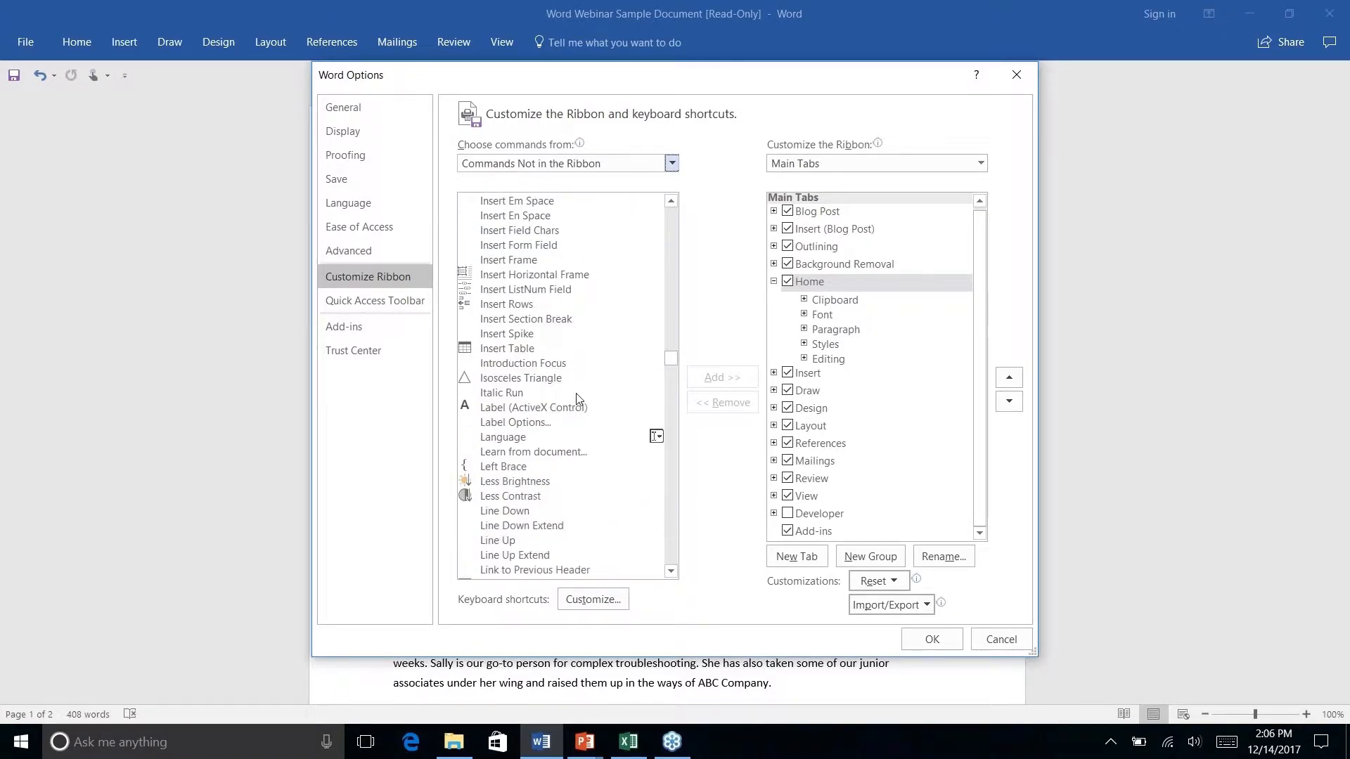
scroll(577, 400, "up", 8)
scroll(577, 399, "up", 20)
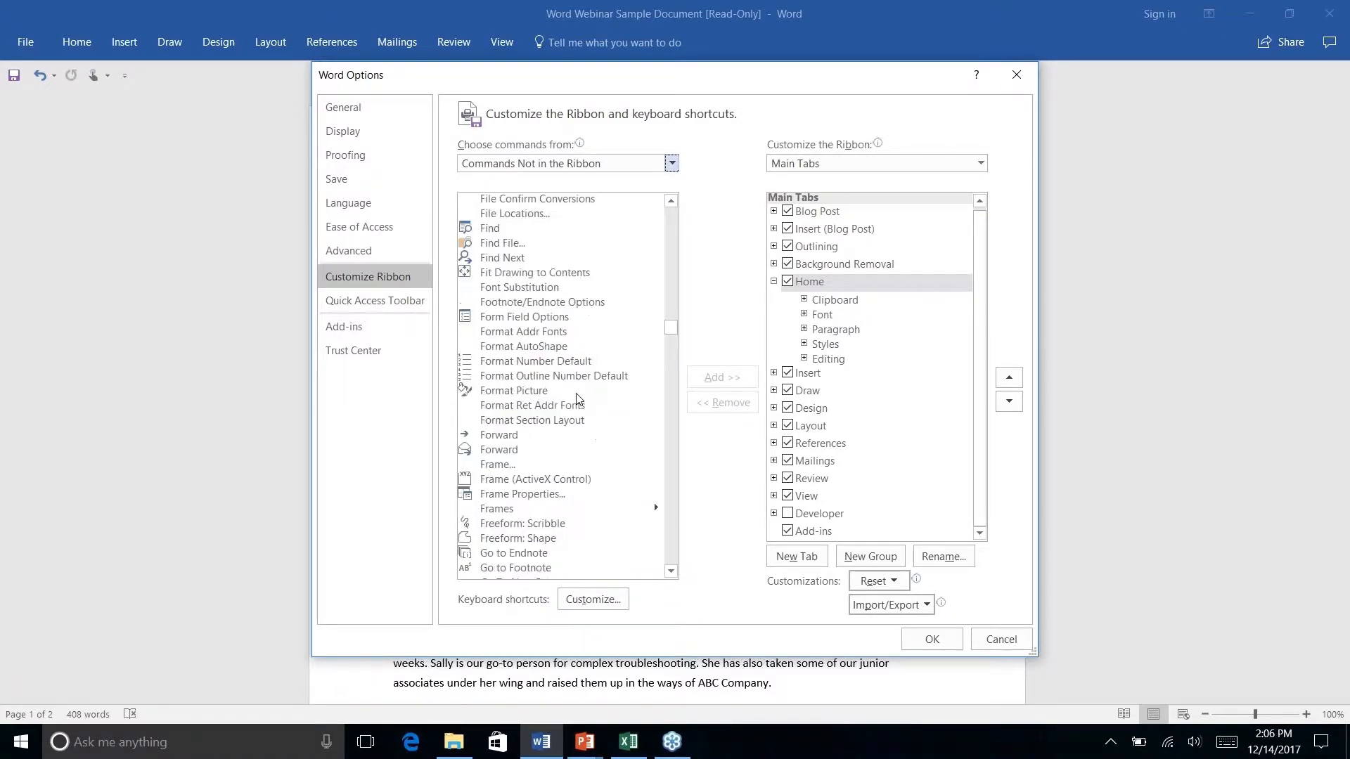
left_click(1015, 74)
View the recently used commands and example phrases suggested by the Tell Me search, then dismiss them
left_click(582, 36)
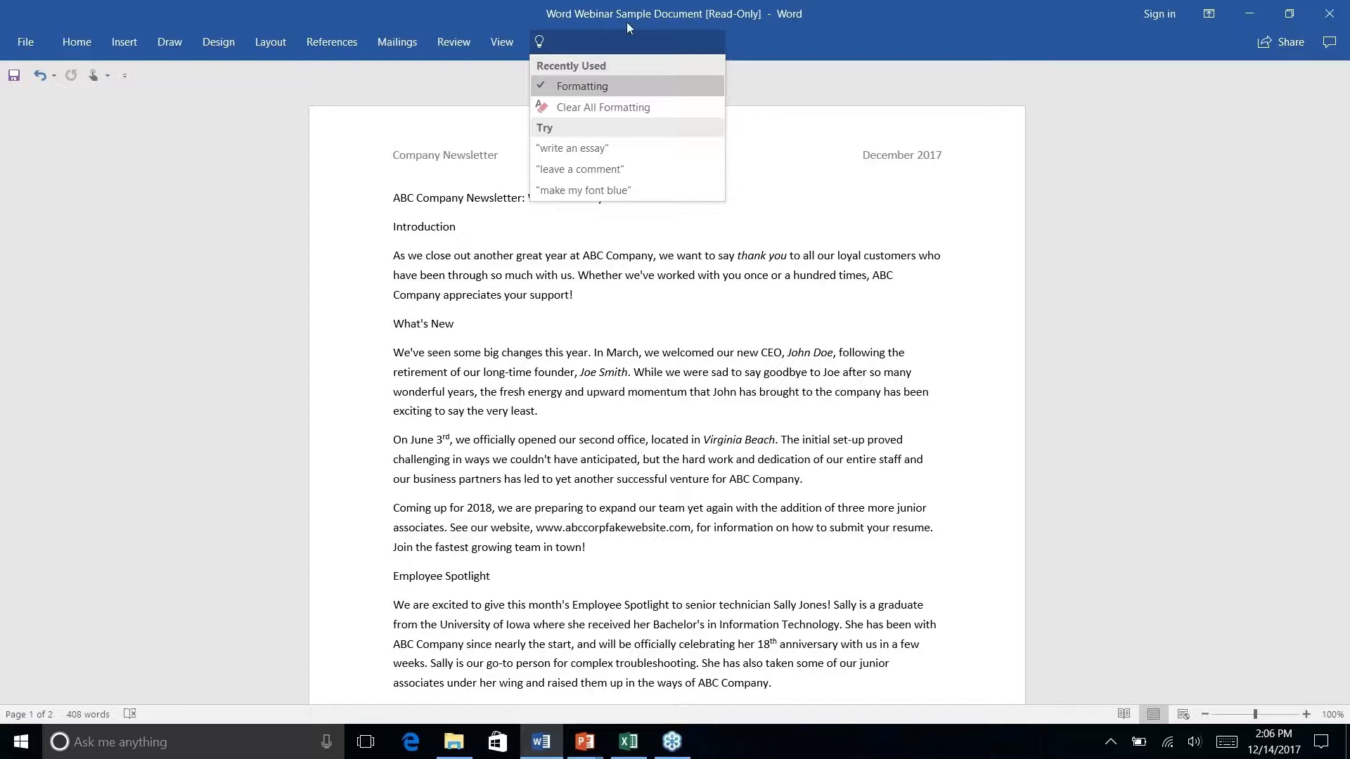
left_click(824, 37)
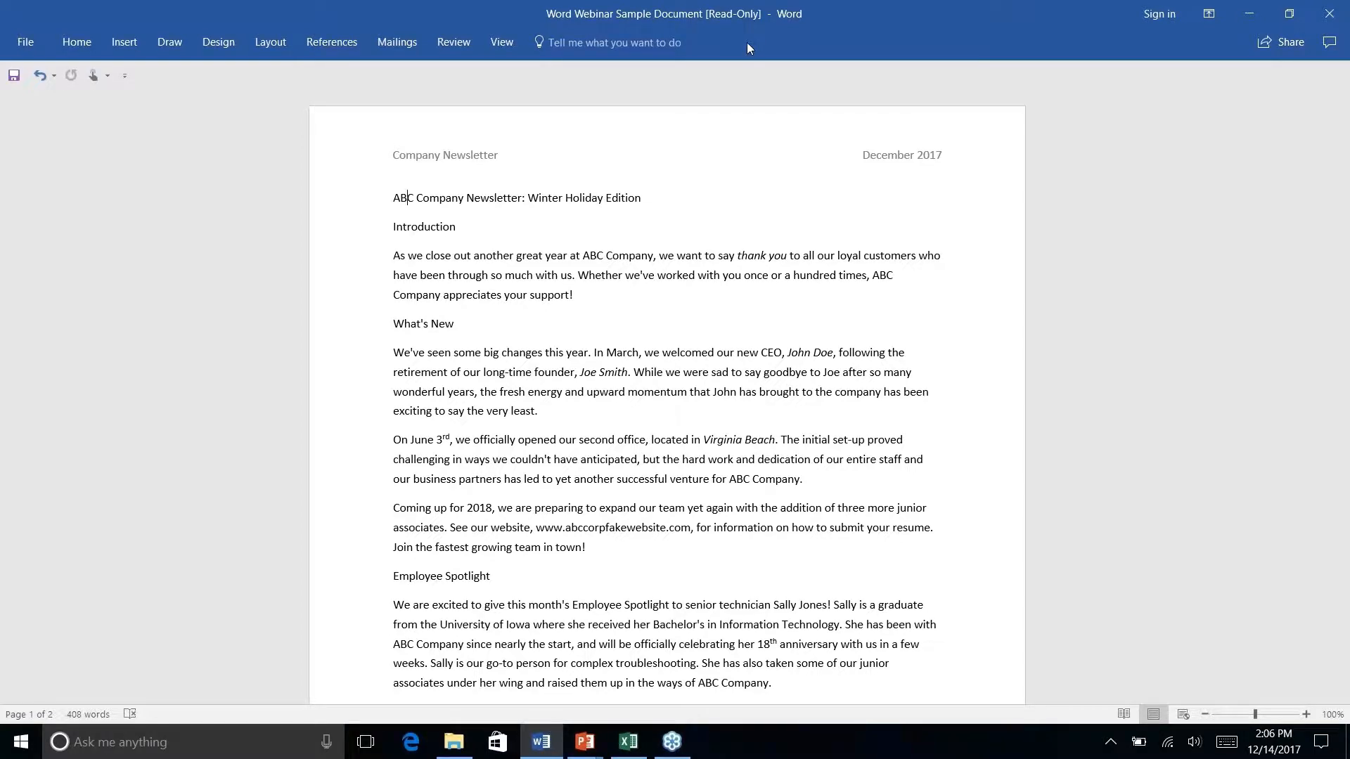
left_click(633, 45)
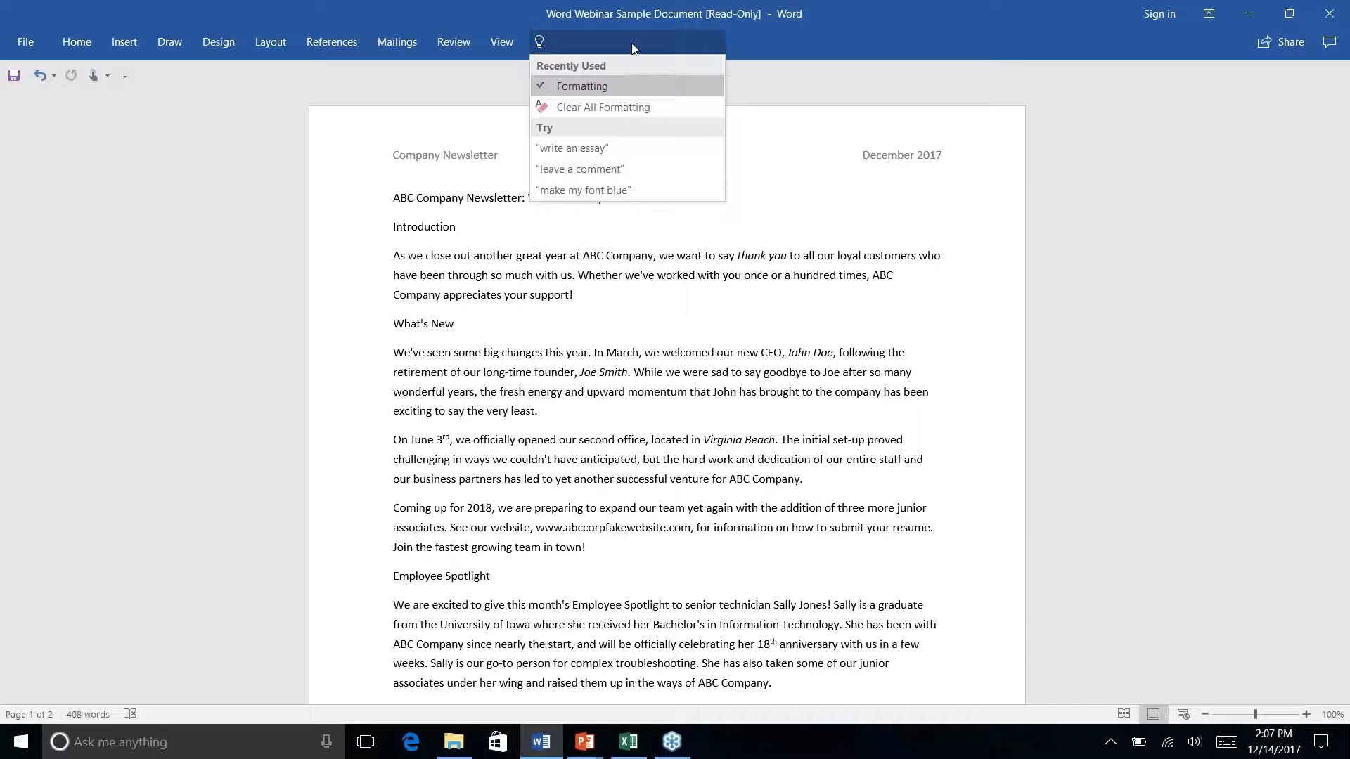
left_click(791, 35)
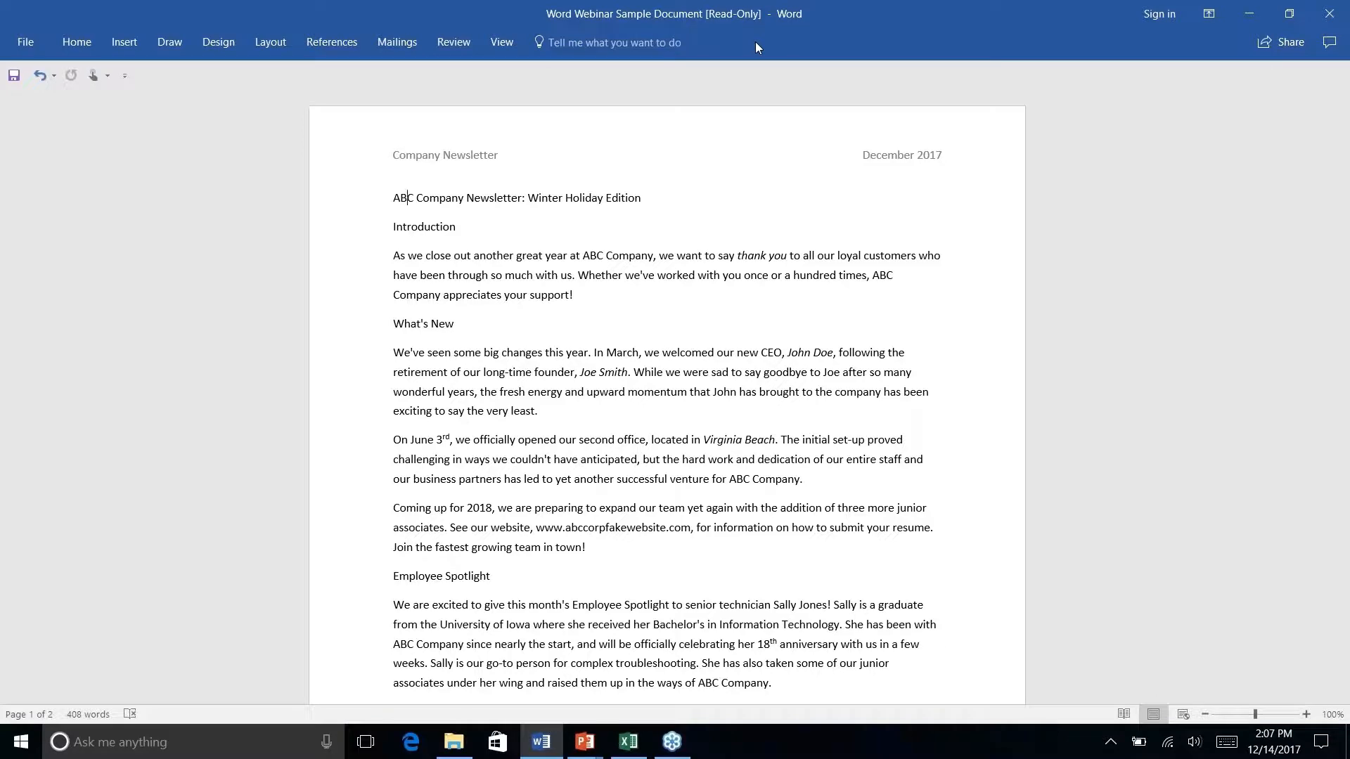
Search Tell Me for "add link", view the Add a Hyperlink dialog, and close it without inserting a link
key("alt+q")
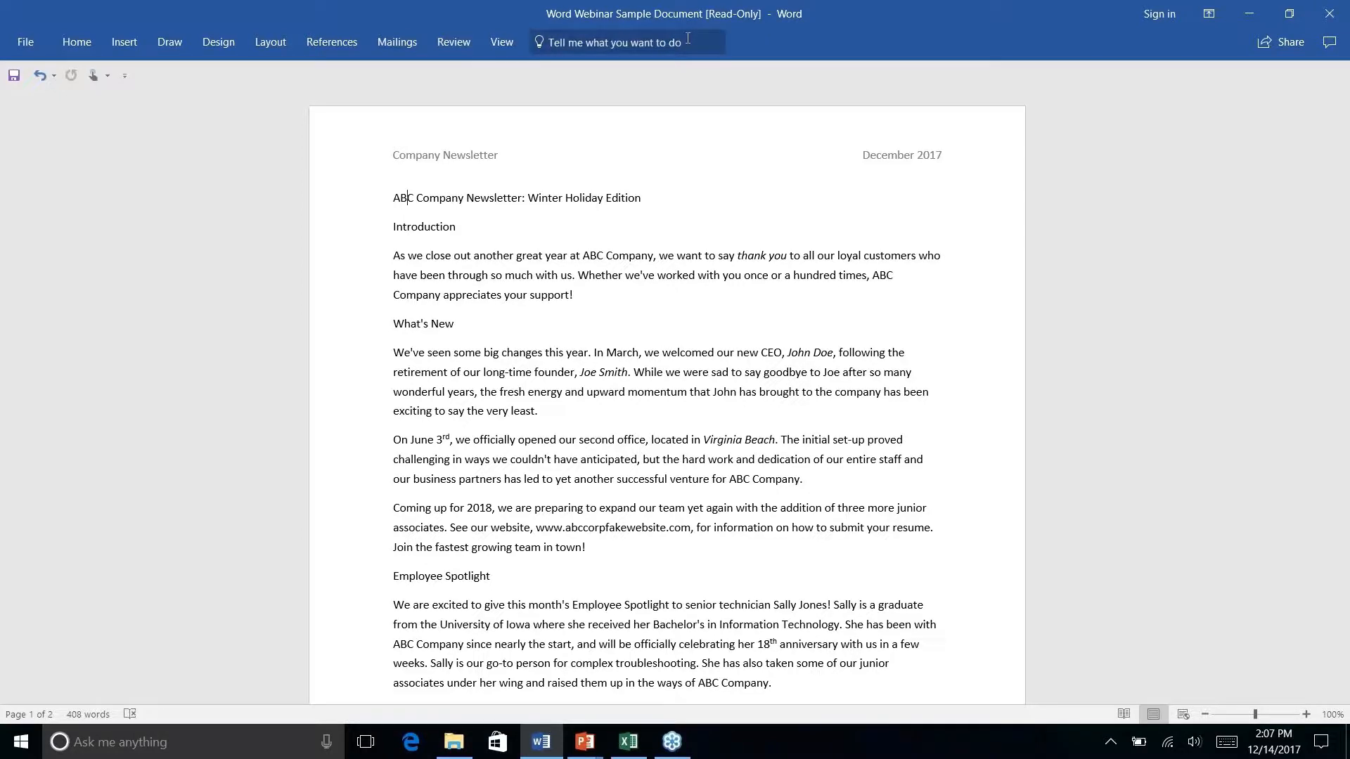
type("ad")
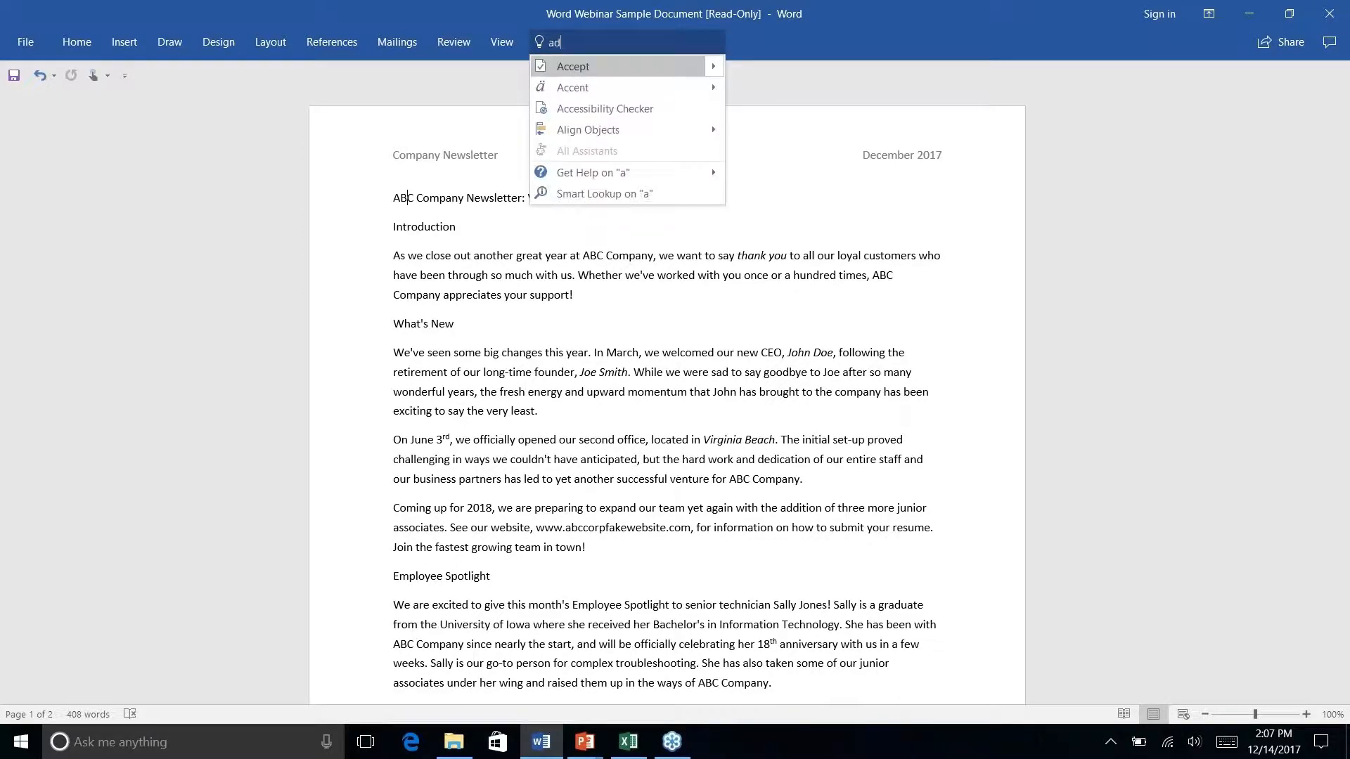
type("d link")
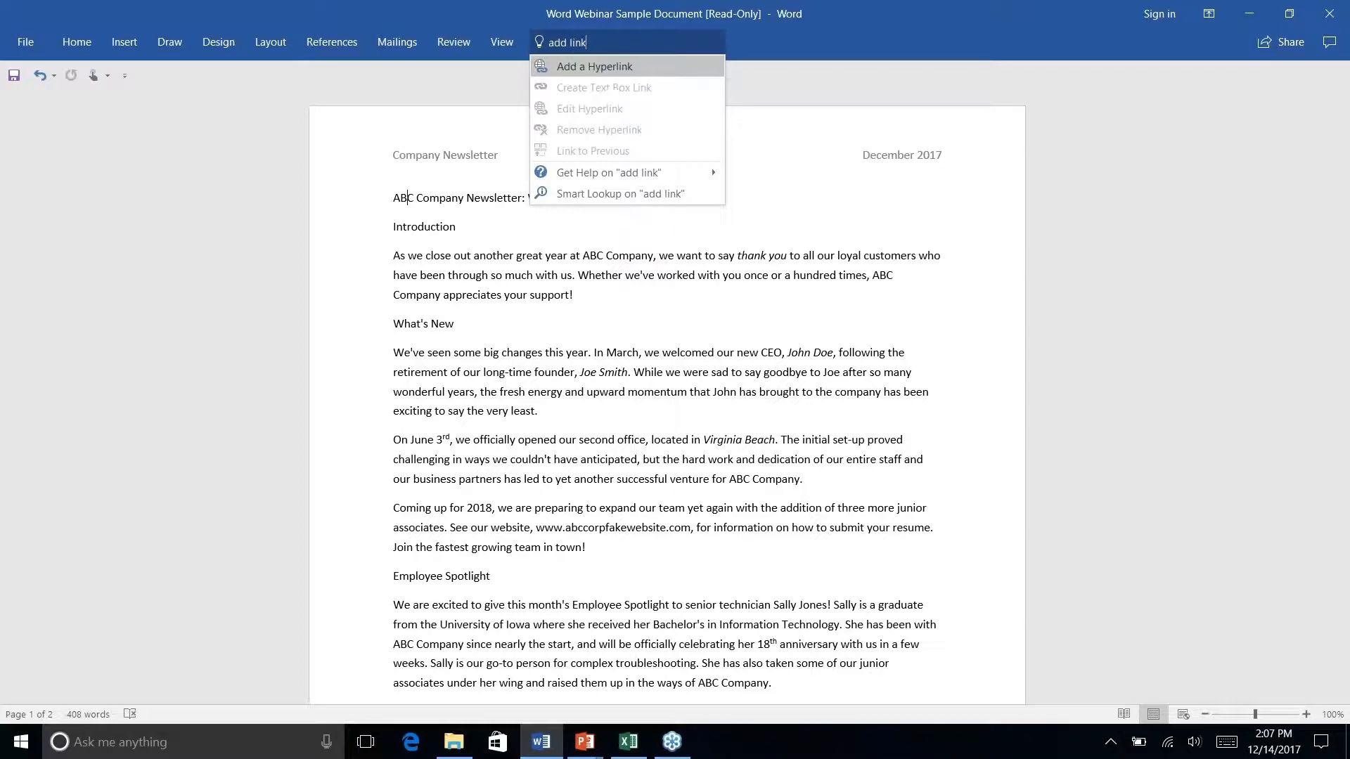
left_click(663, 67)
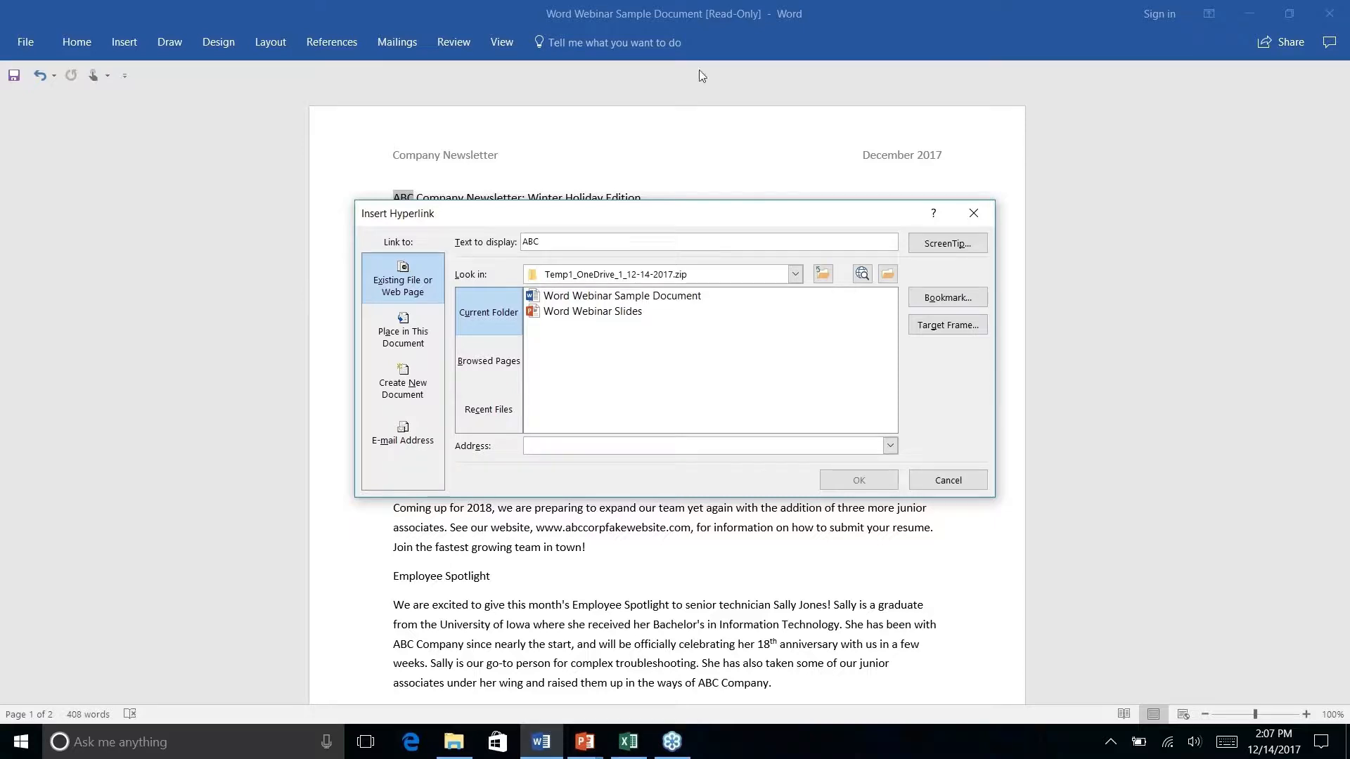
left_click(973, 212)
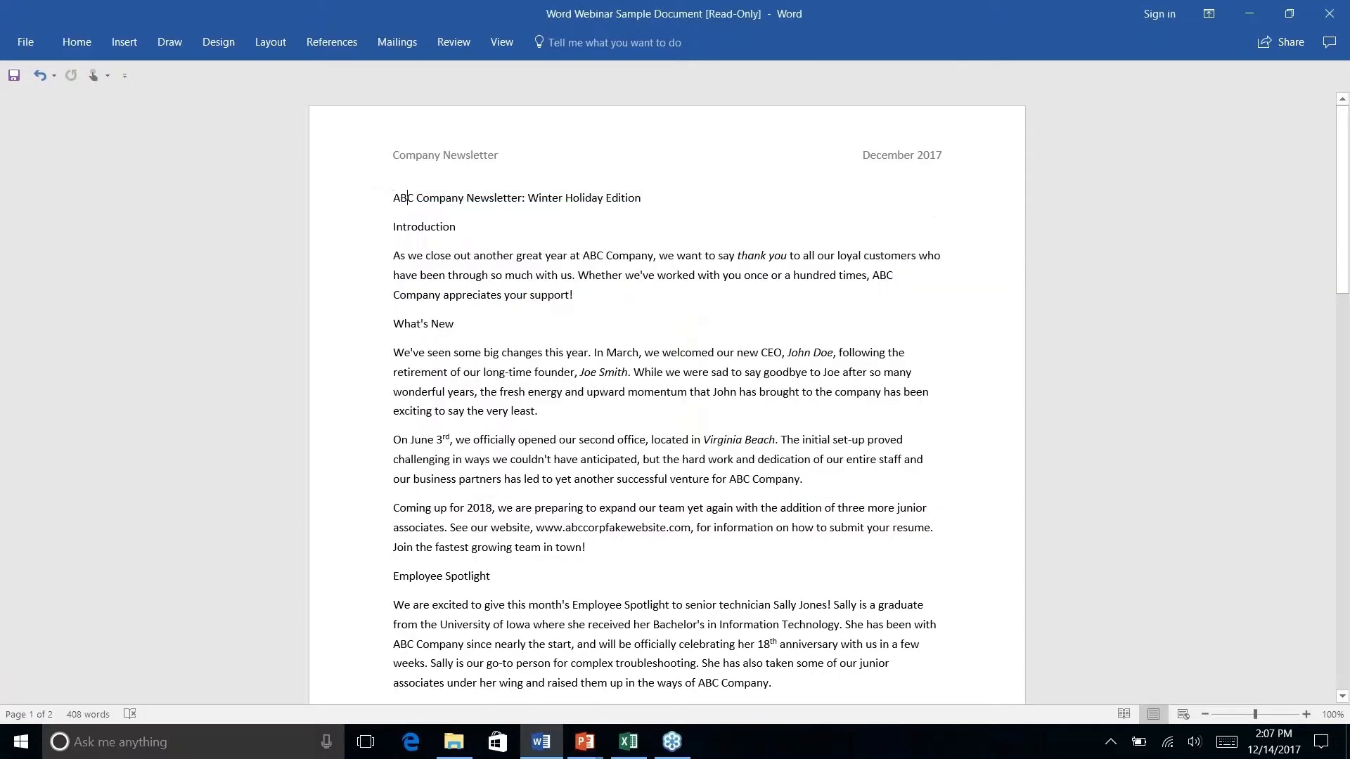
left_click(618, 49)
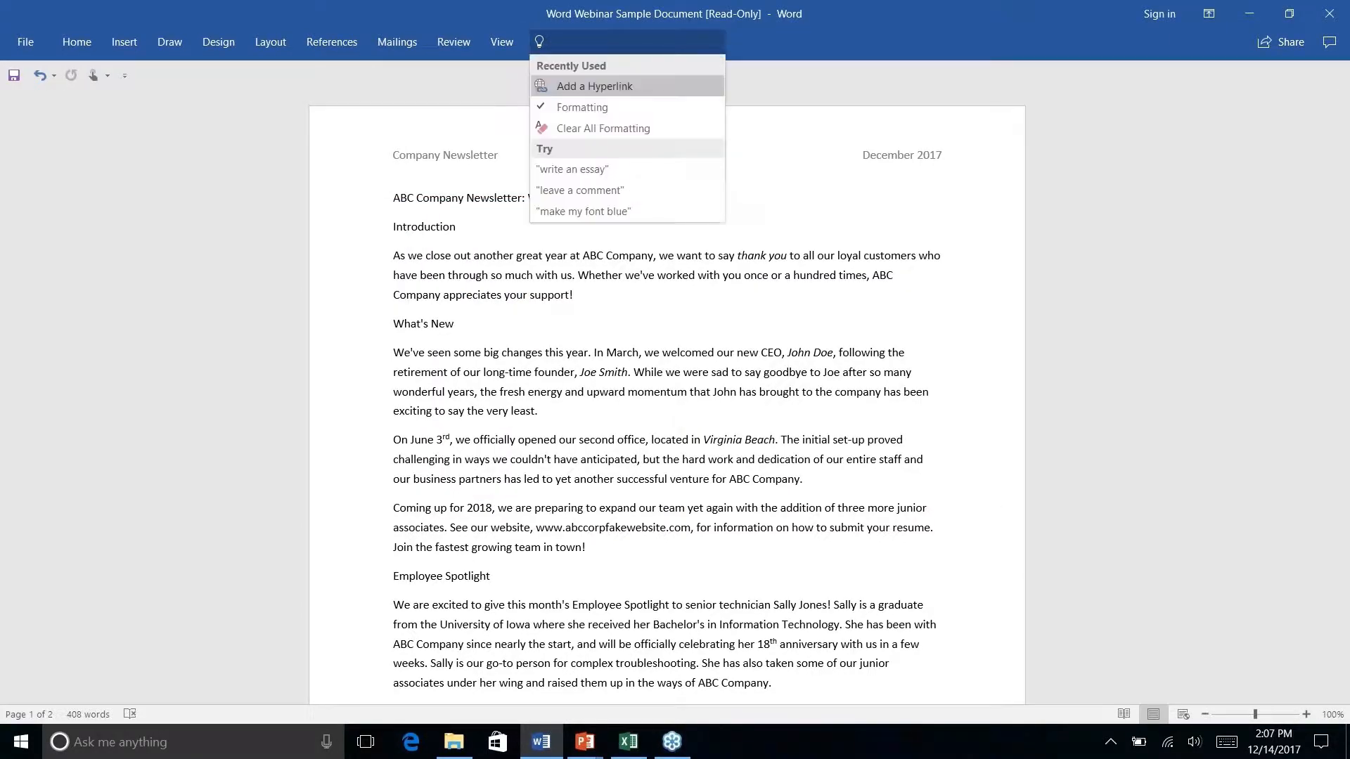
left_click(947, 79)
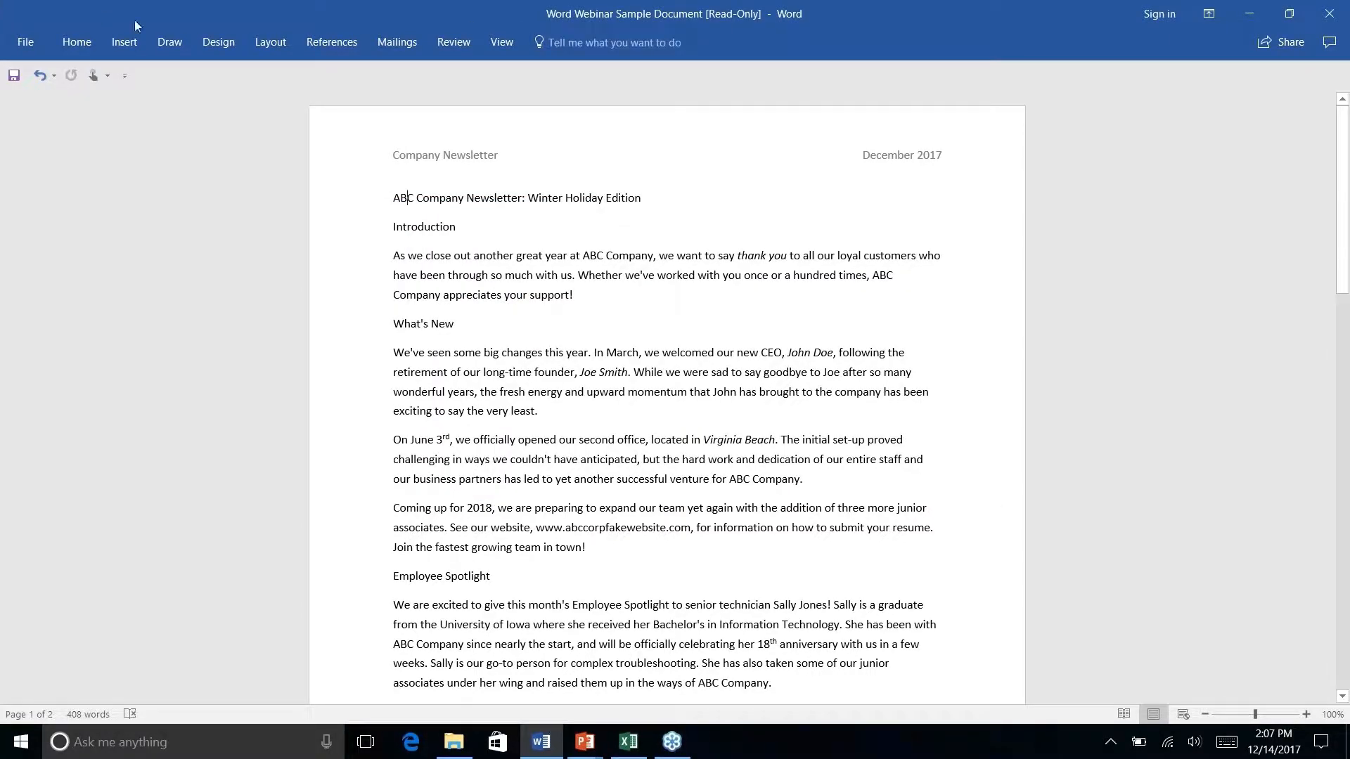
left_click(77, 50)
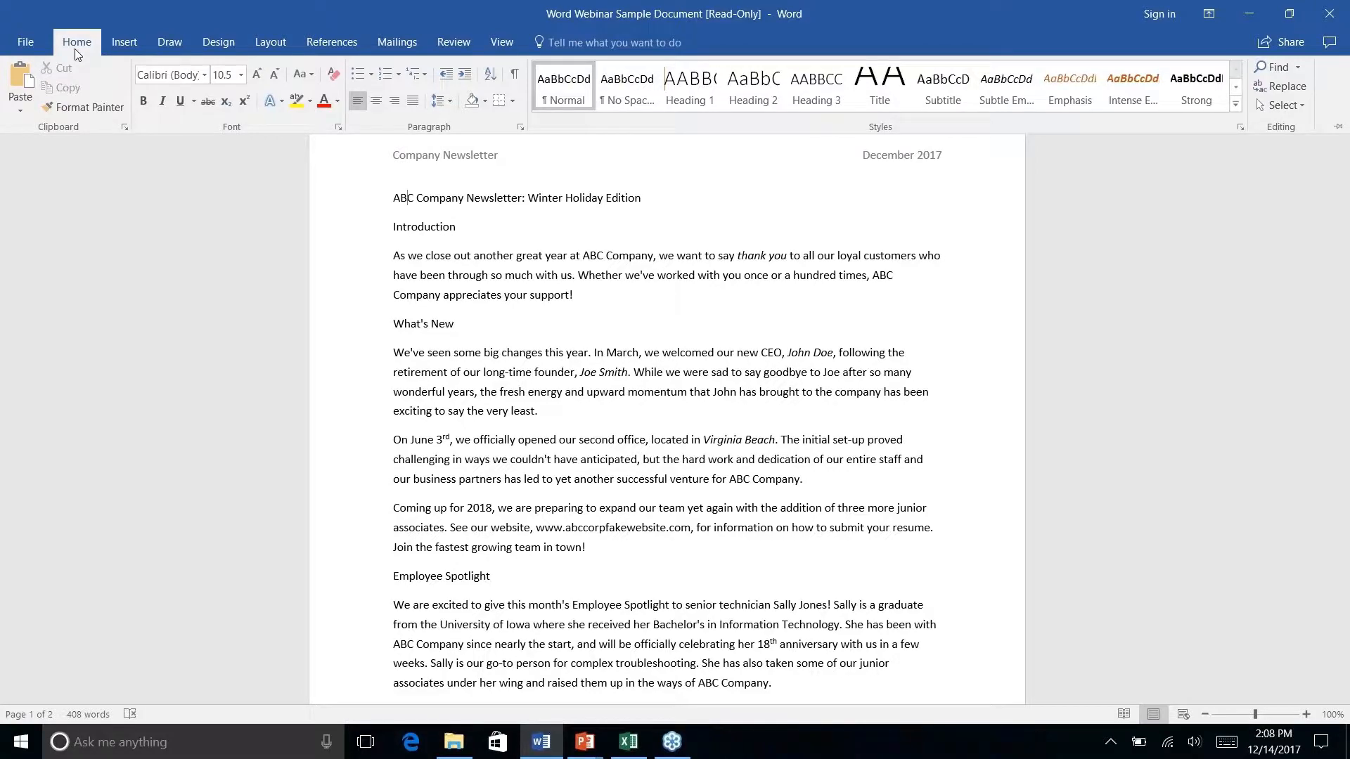
key("alt+Tab")
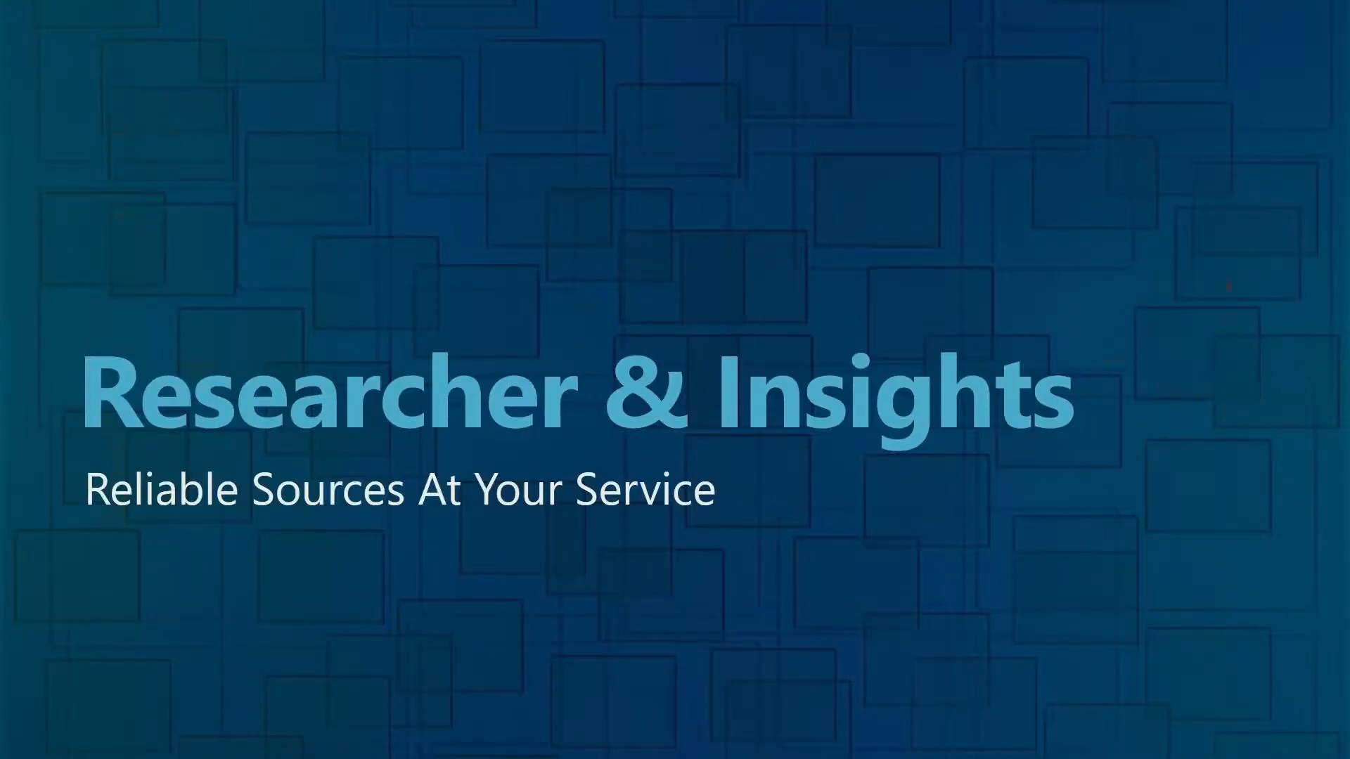
key("alt+Tab")
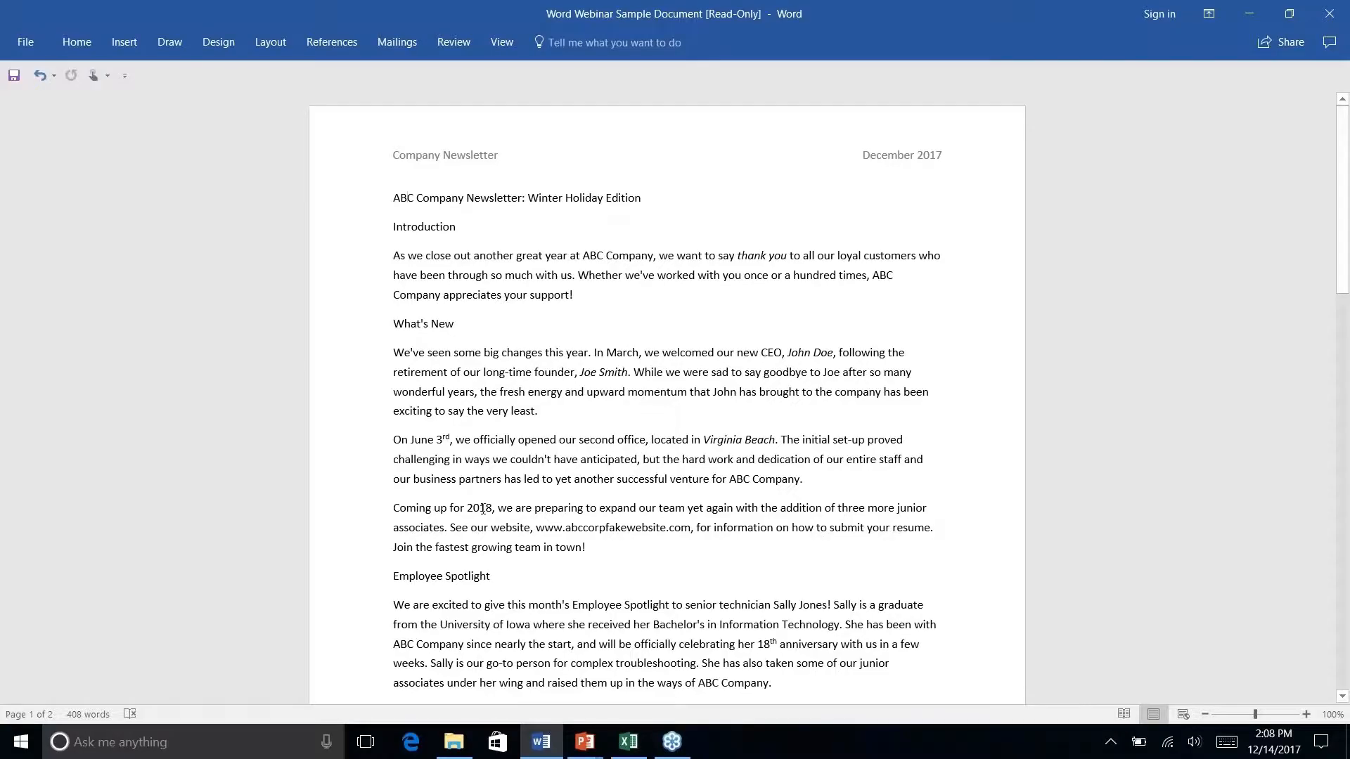
Look through the sample newsletter from its title to the company address on the second page and return to its beginning
scroll(654, 465, "down", 18)
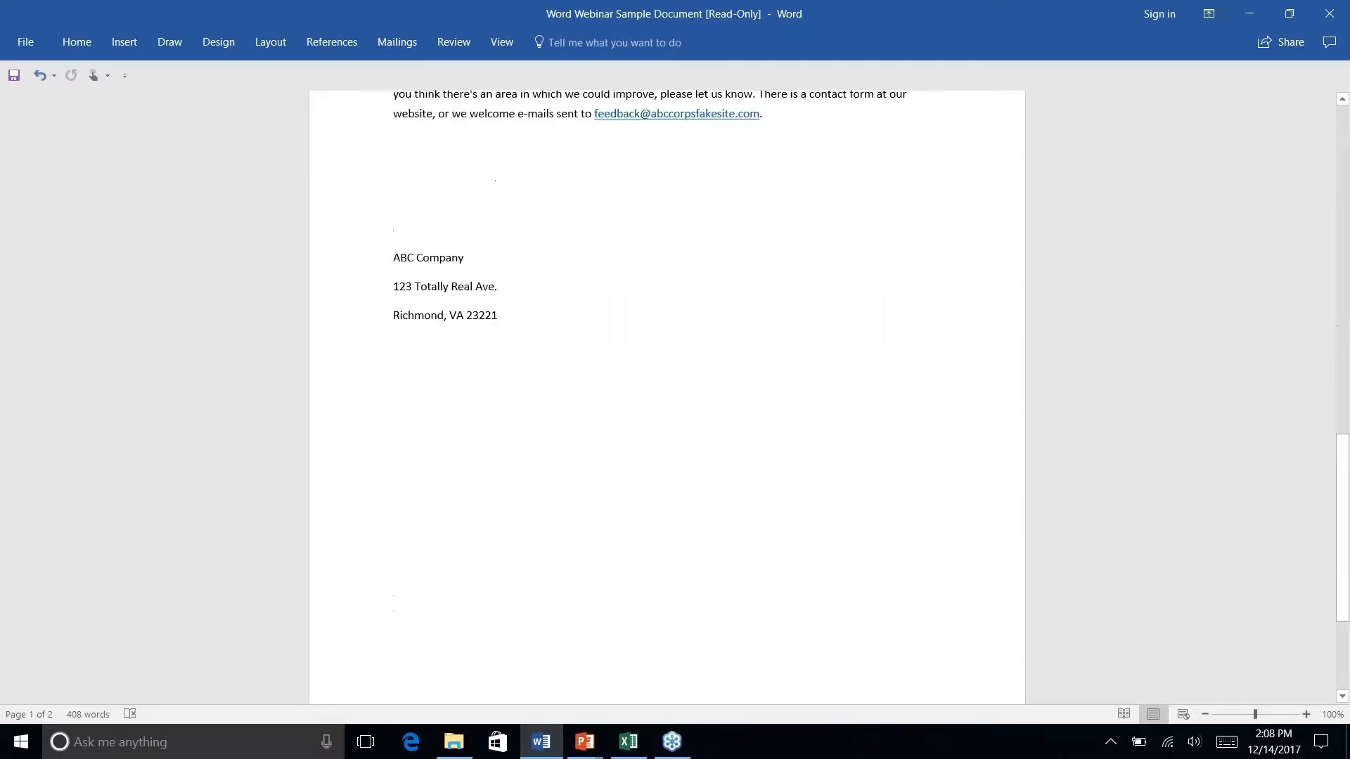
scroll(653, 465, "up", 6)
scroll(495, 153, "up", 15)
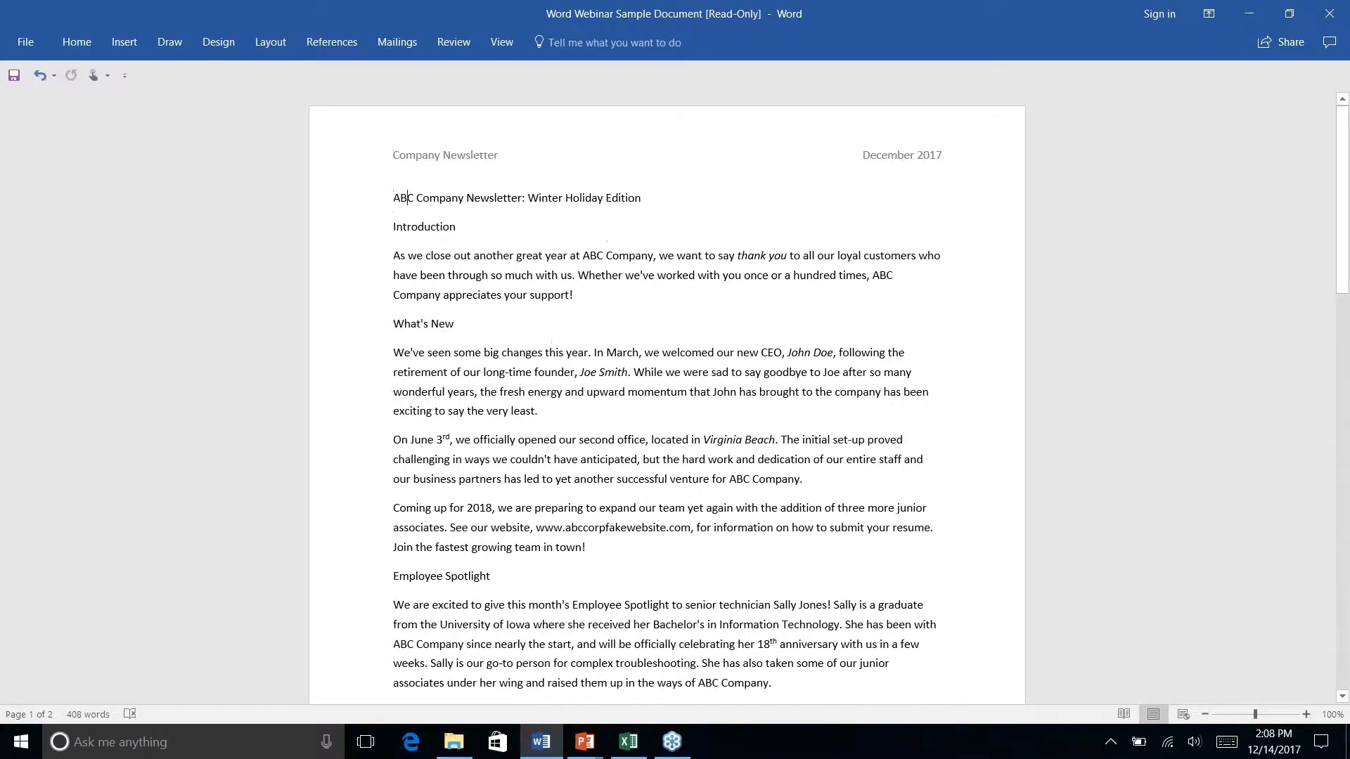
scroll(495, 153, "down", 1)
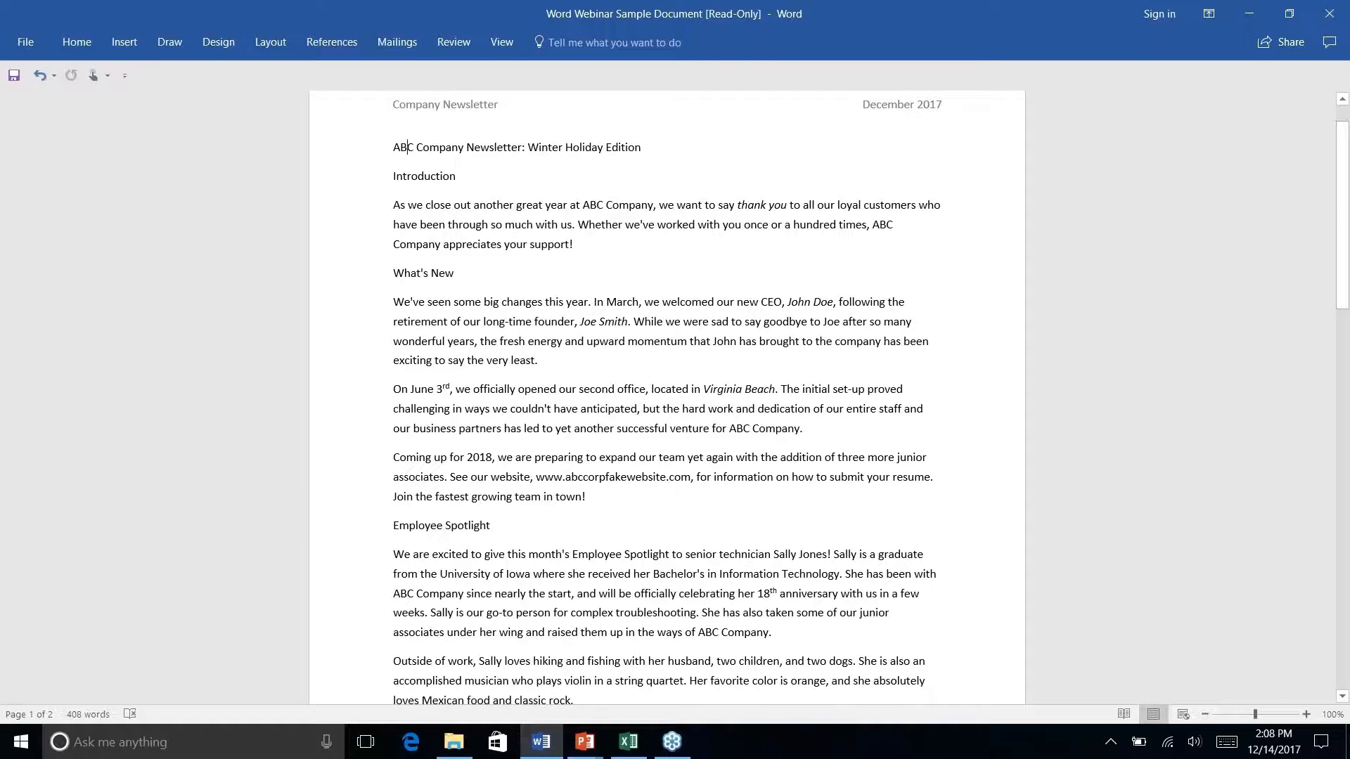
scroll(667, 464, "down", 10)
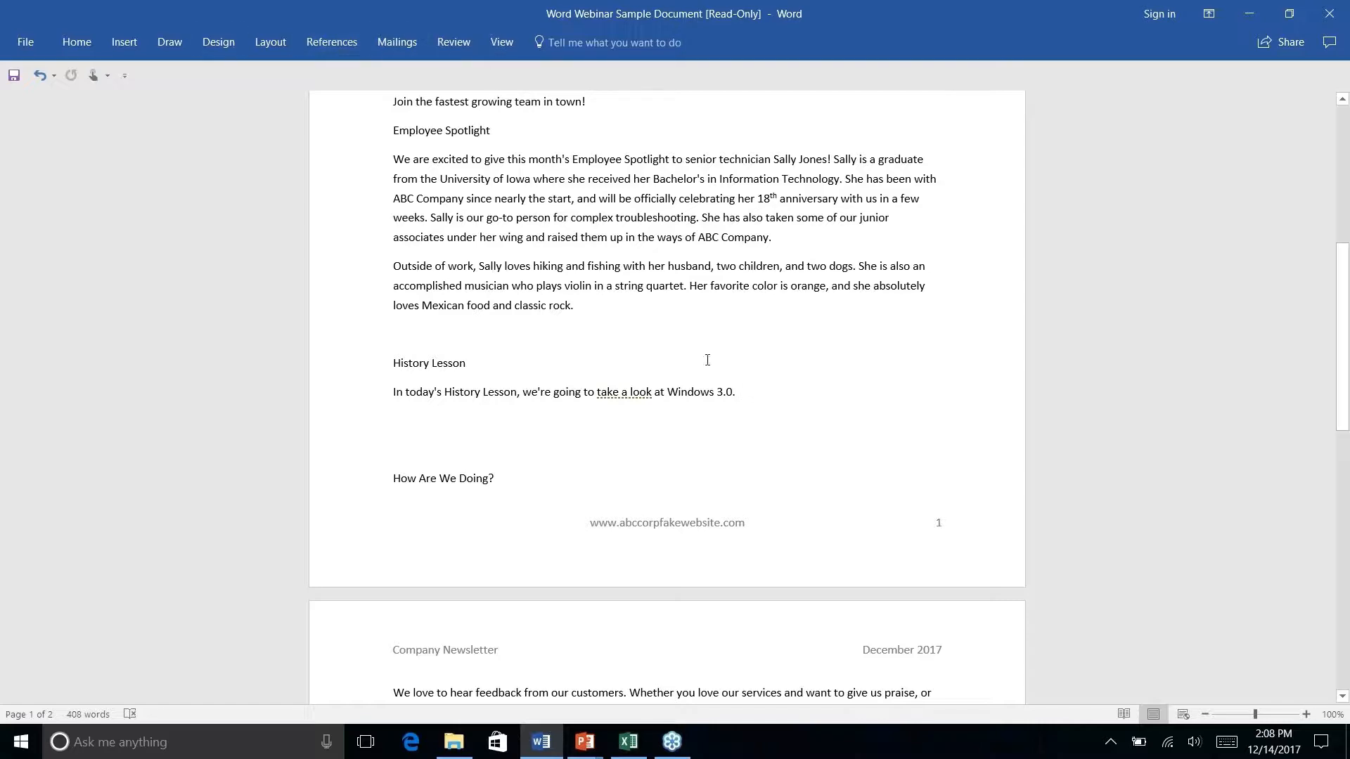
scroll(664, 371, "down", 5)
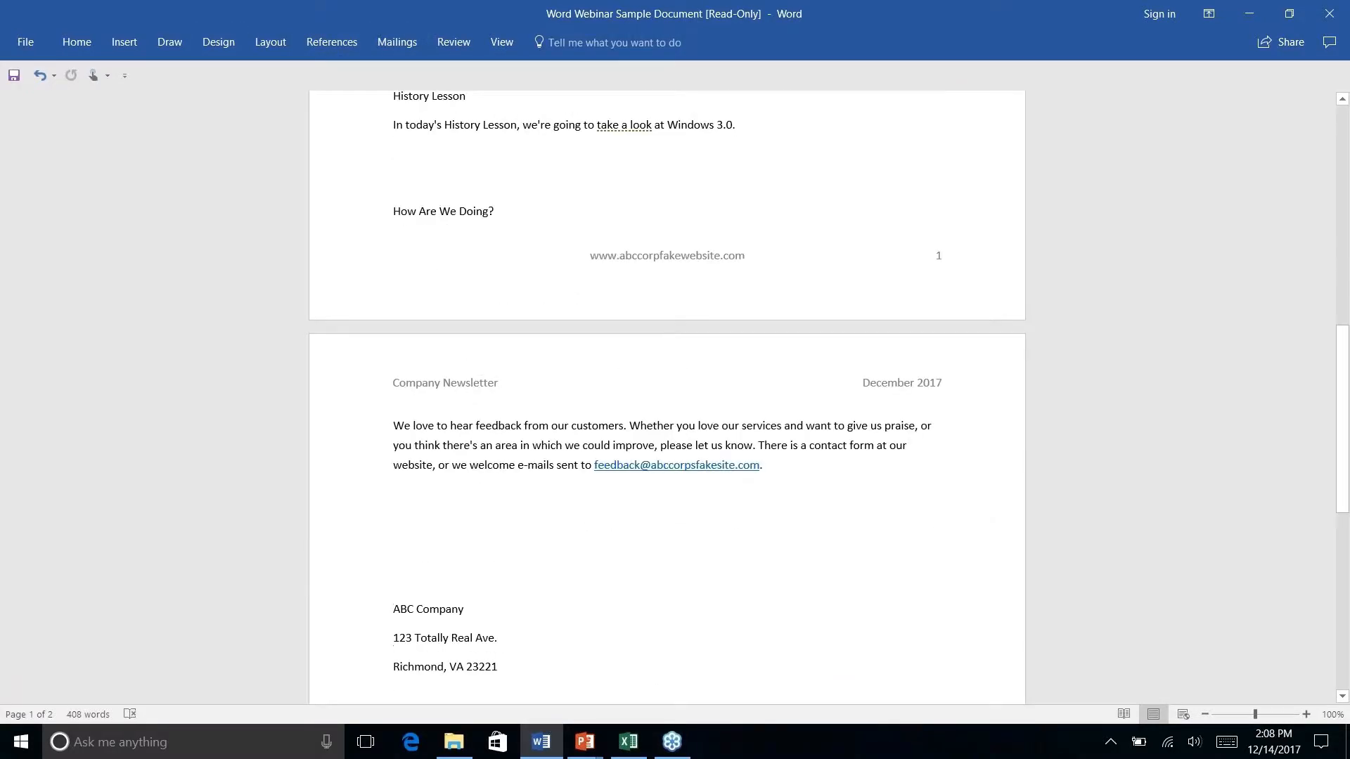
scroll(664, 372, "up", 7)
scroll(664, 371, "up", 5)
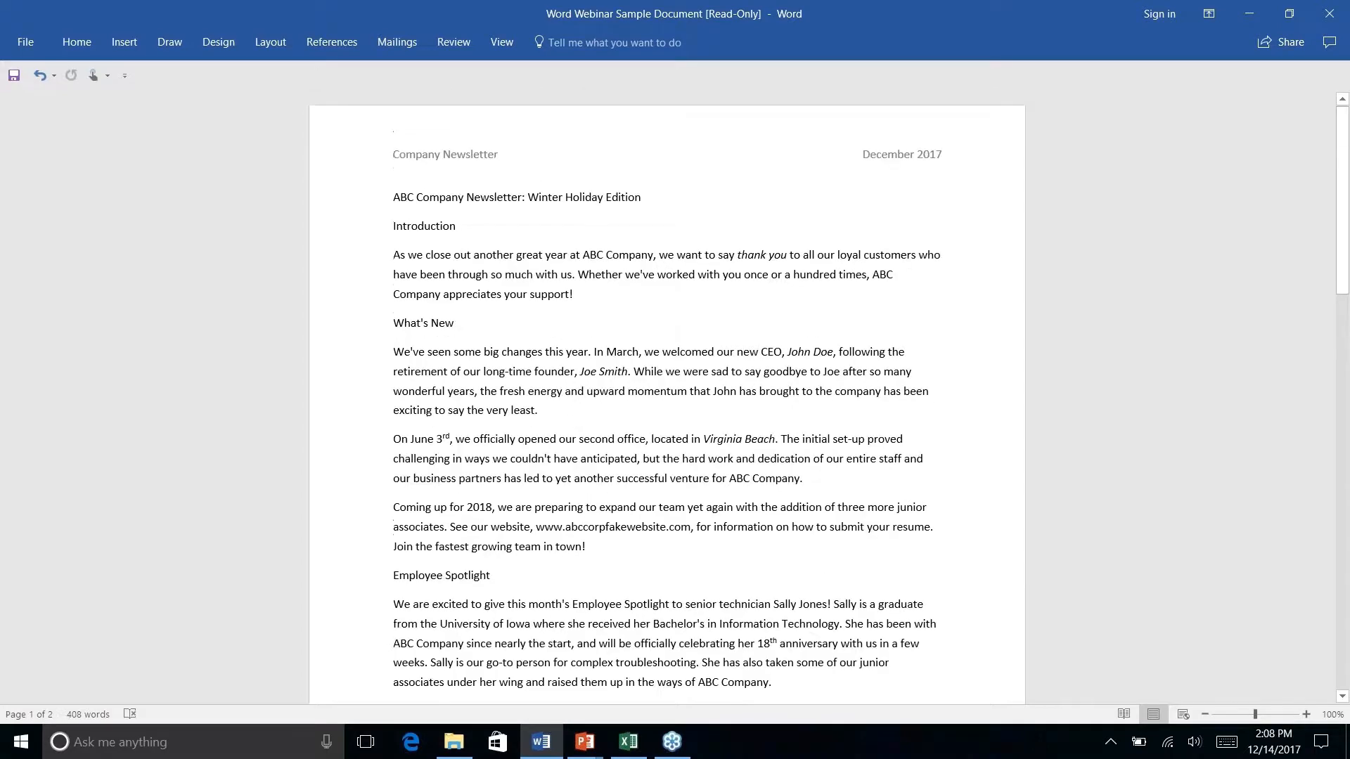
Run a Smart Lookup on the text "Windows 3.0." in the History Lesson section
scroll(663, 371, "down", 6)
scroll(664, 371, "down", 1)
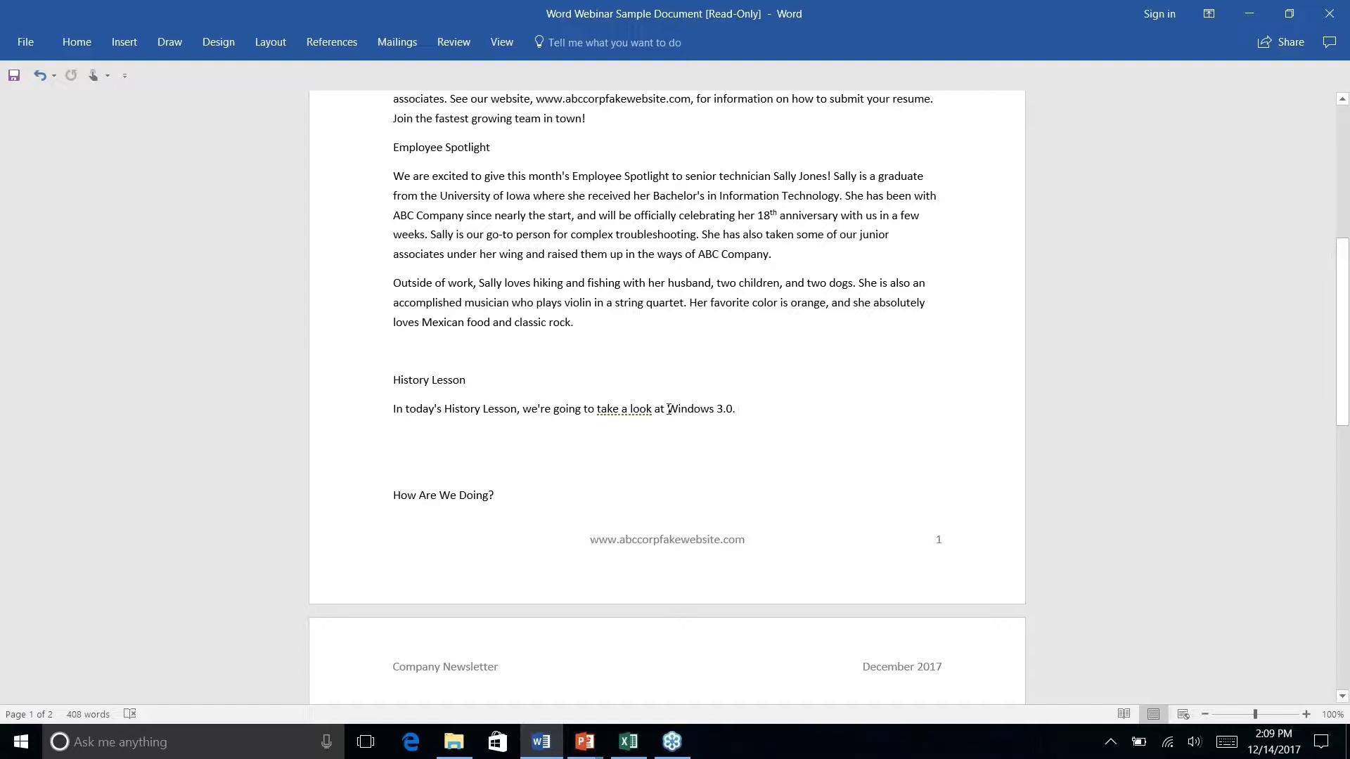
left_click_drag(669, 411, 738, 402)
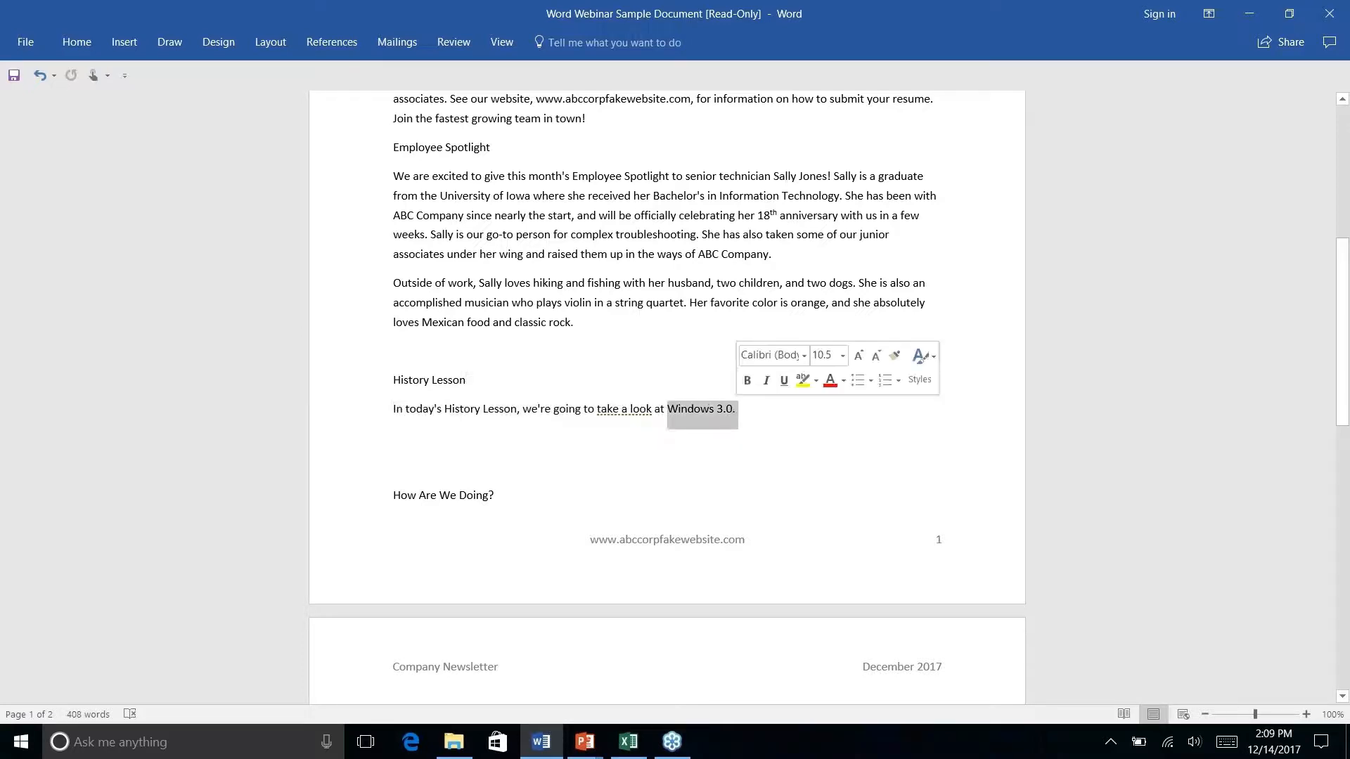
right_click(735, 412)
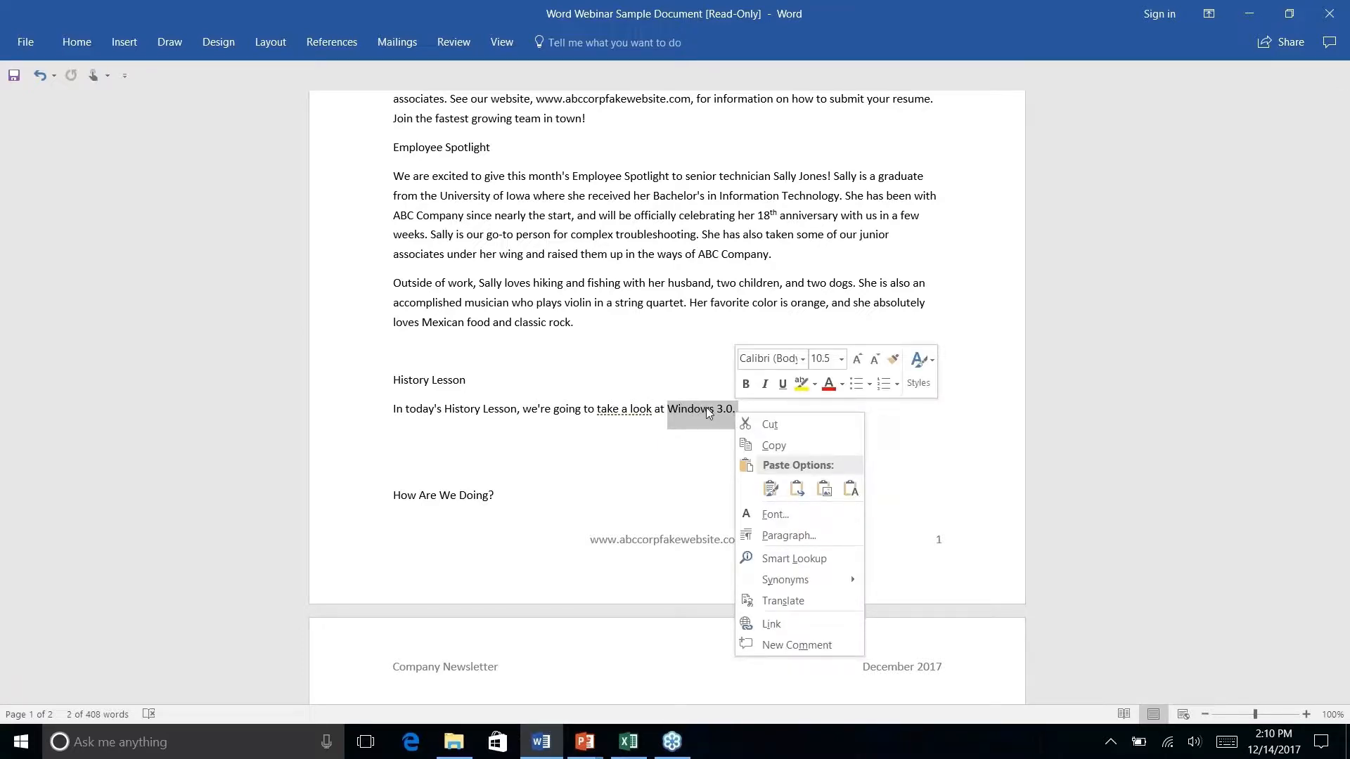
left_click(776, 561)
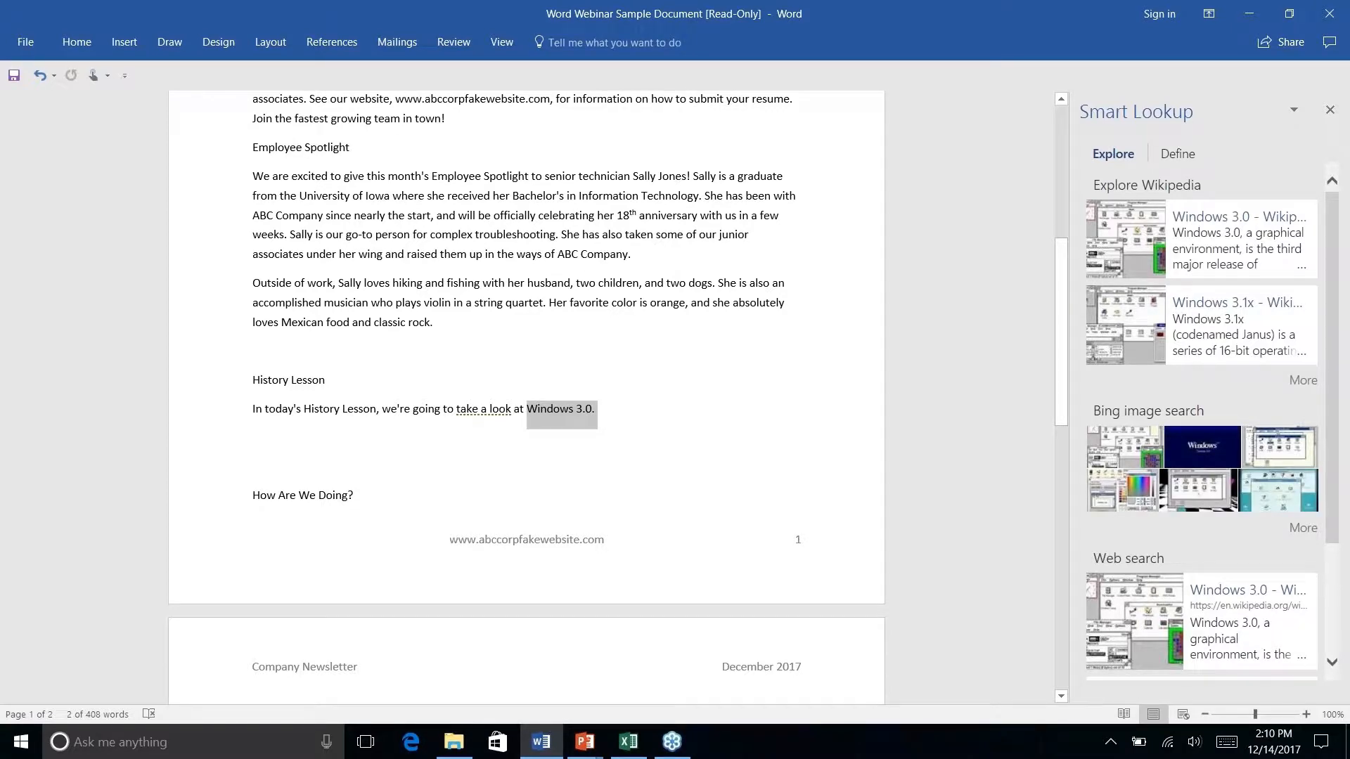
Examine the Smart Lookup results for Windows 3.0, covering the Wikipedia, Bing image and web search sections
left_click(1198, 395)
scroll(1200, 395, "down", 1)
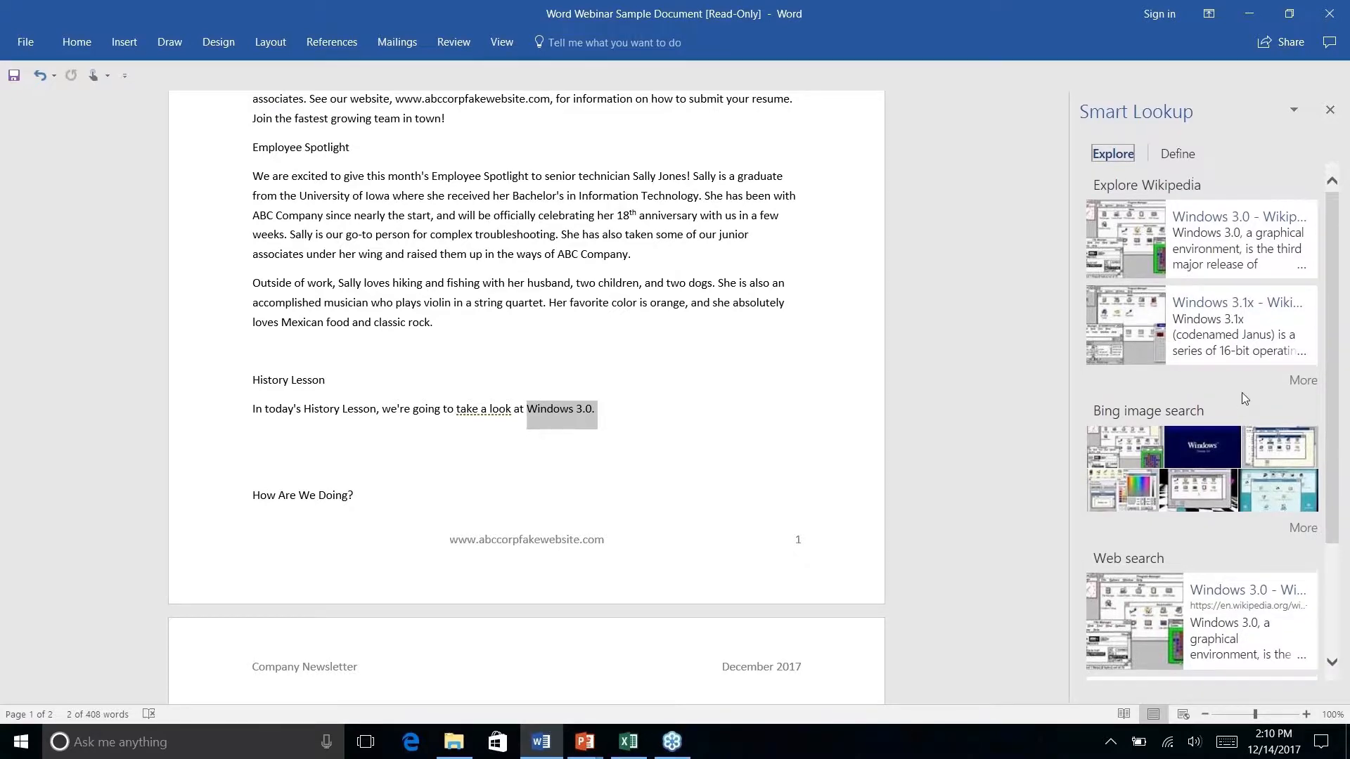
scroll(1241, 392, "down", 3)
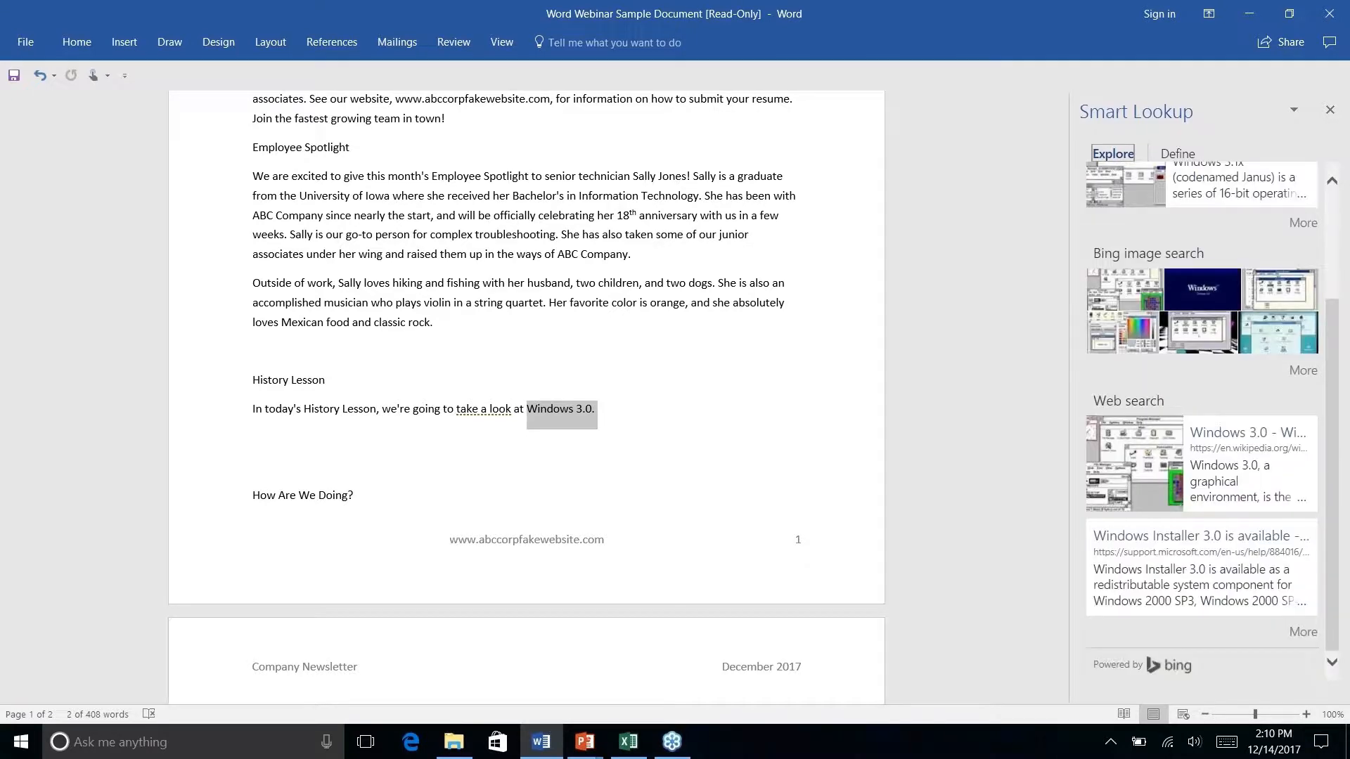
scroll(1245, 282, "up", 3)
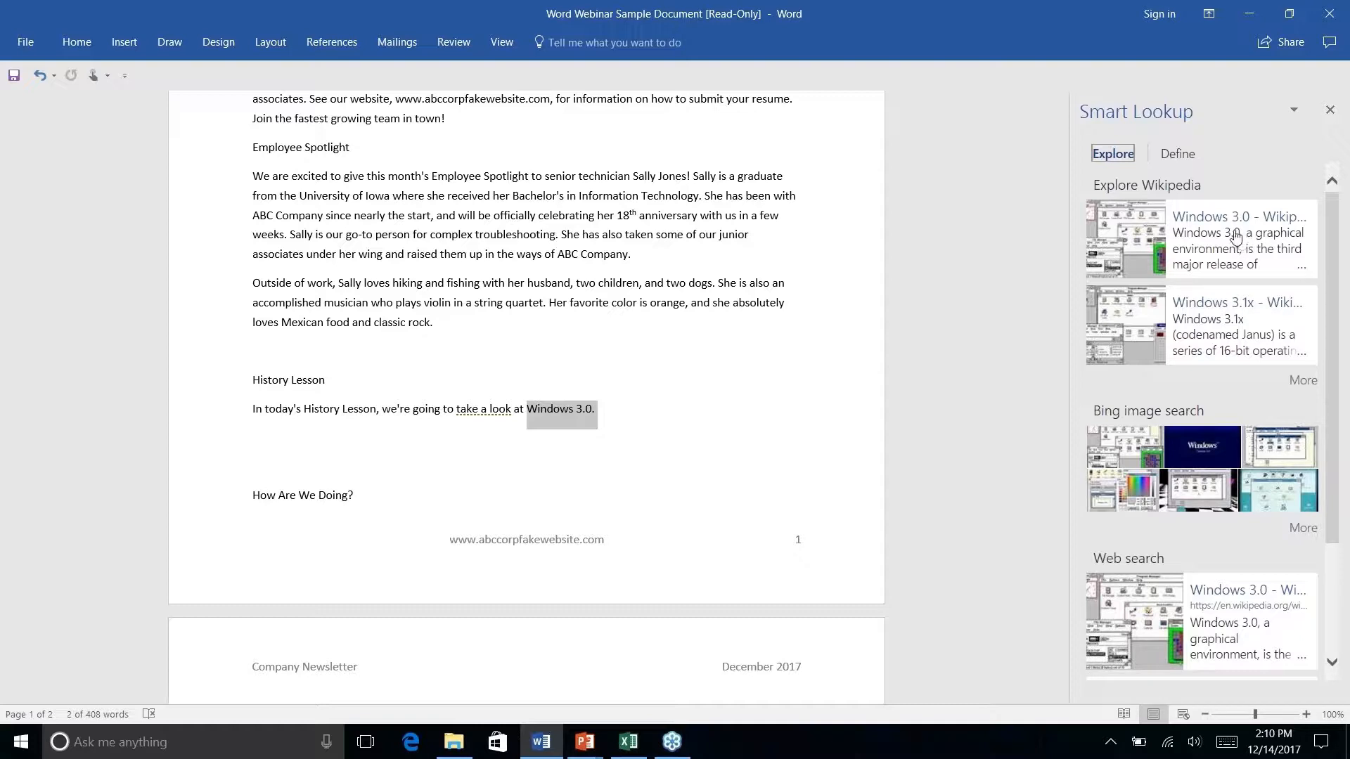
scroll(1226, 333, "down", 2)
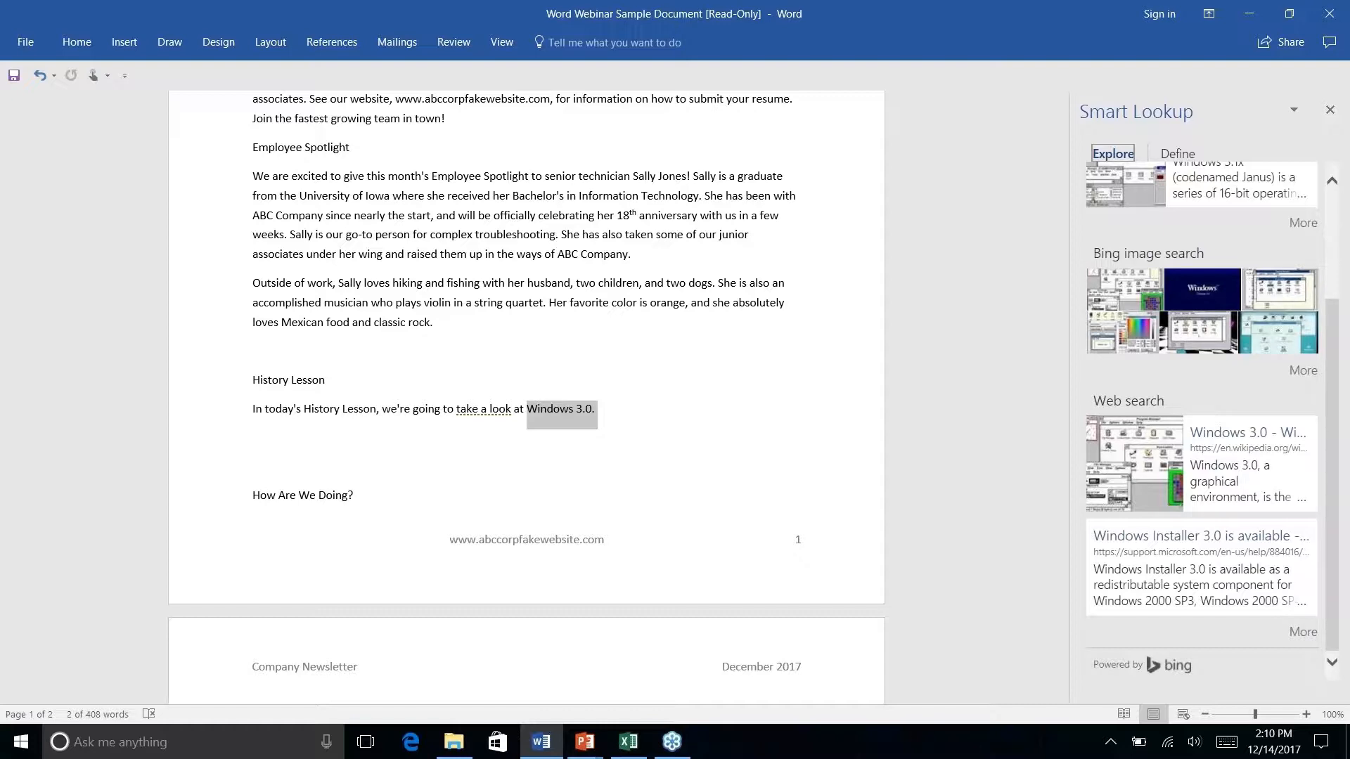
scroll(1203, 422, "up", 2)
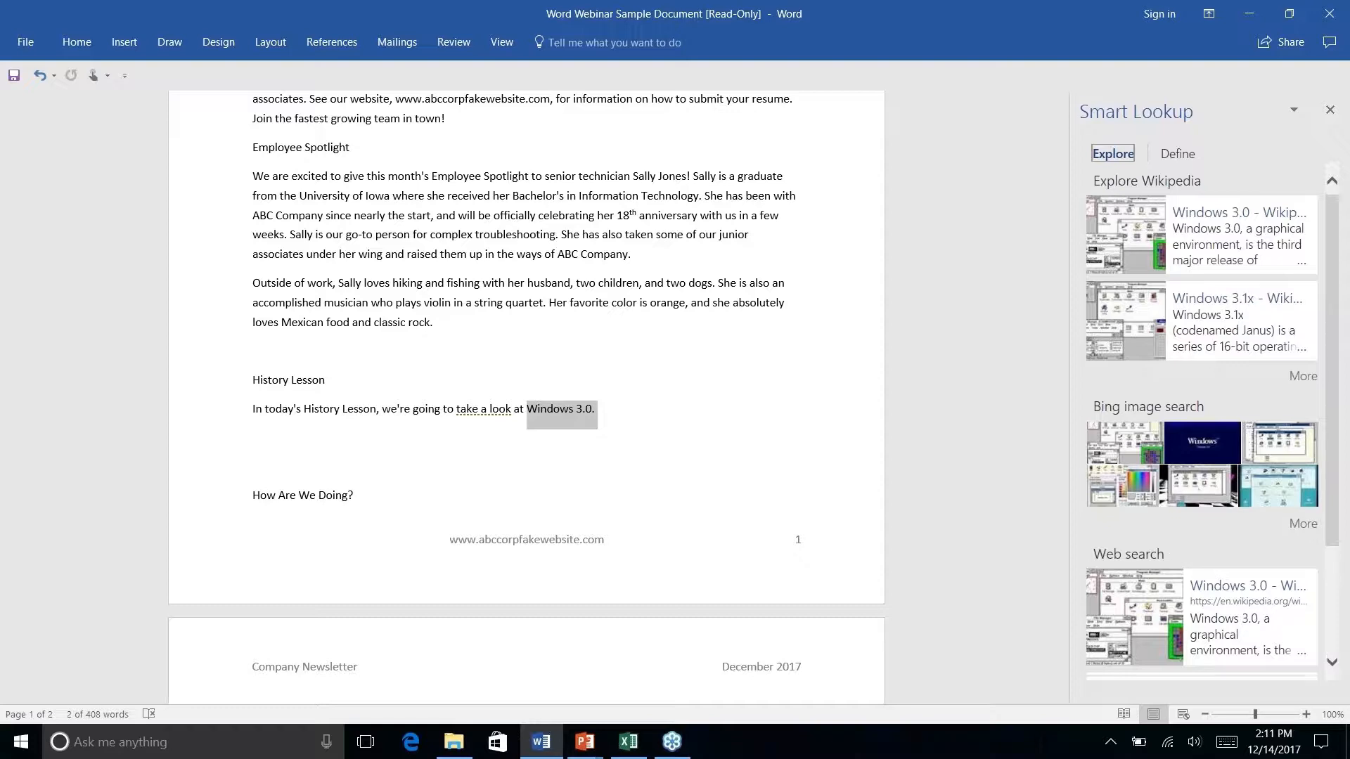
scroll(1170, 559, "down", 3)
scroll(1170, 559, "up", 3)
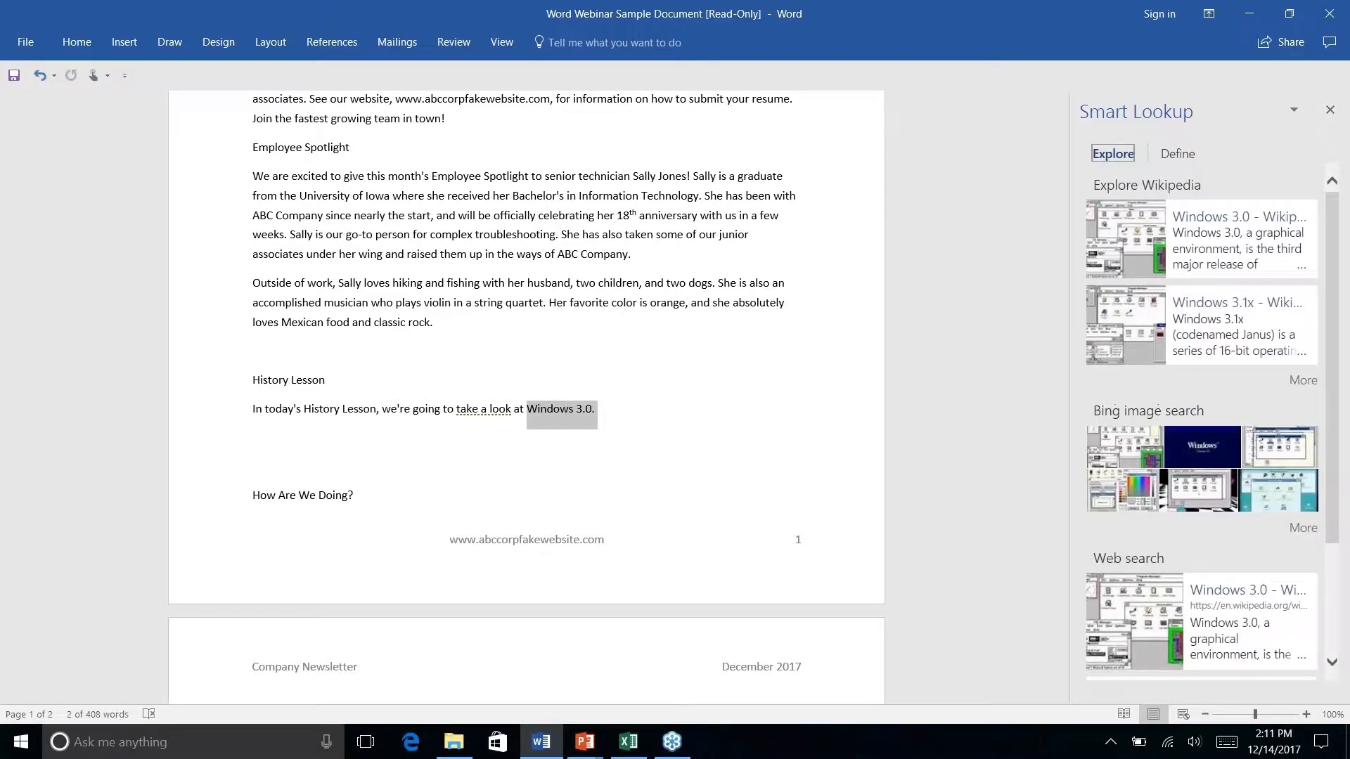
View the Windows 3.0 Wikipedia article from the lookup results, then close the browser and the Smart Lookup pane
left_click(1224, 220)
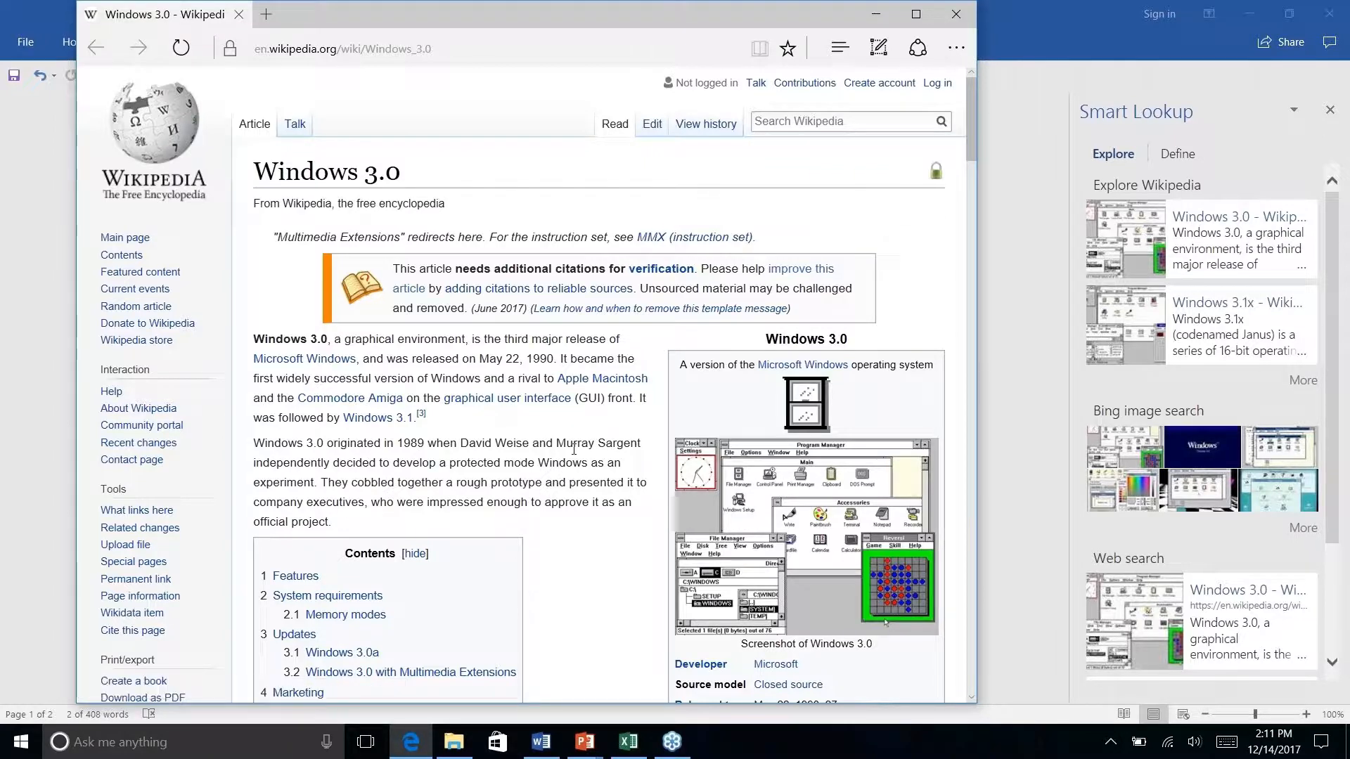
left_click(954, 16)
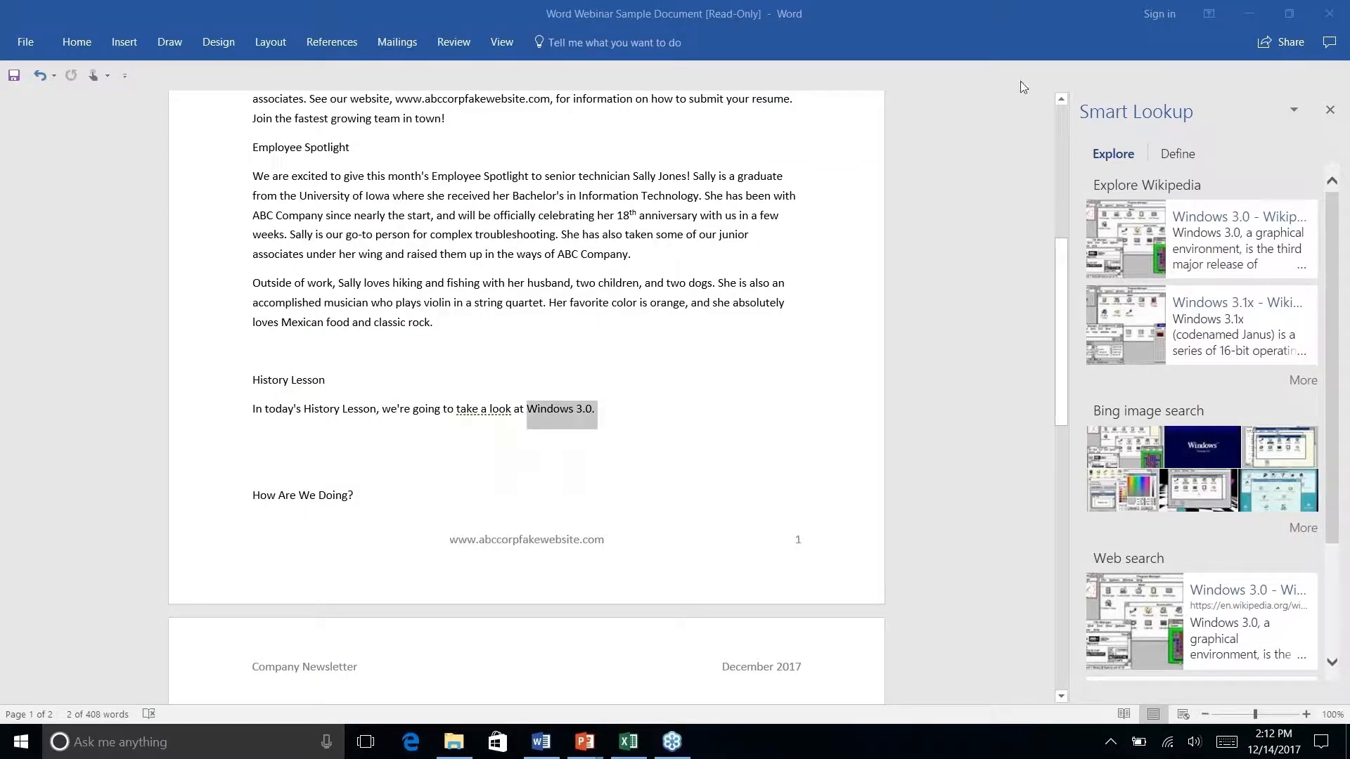
left_click(608, 411)
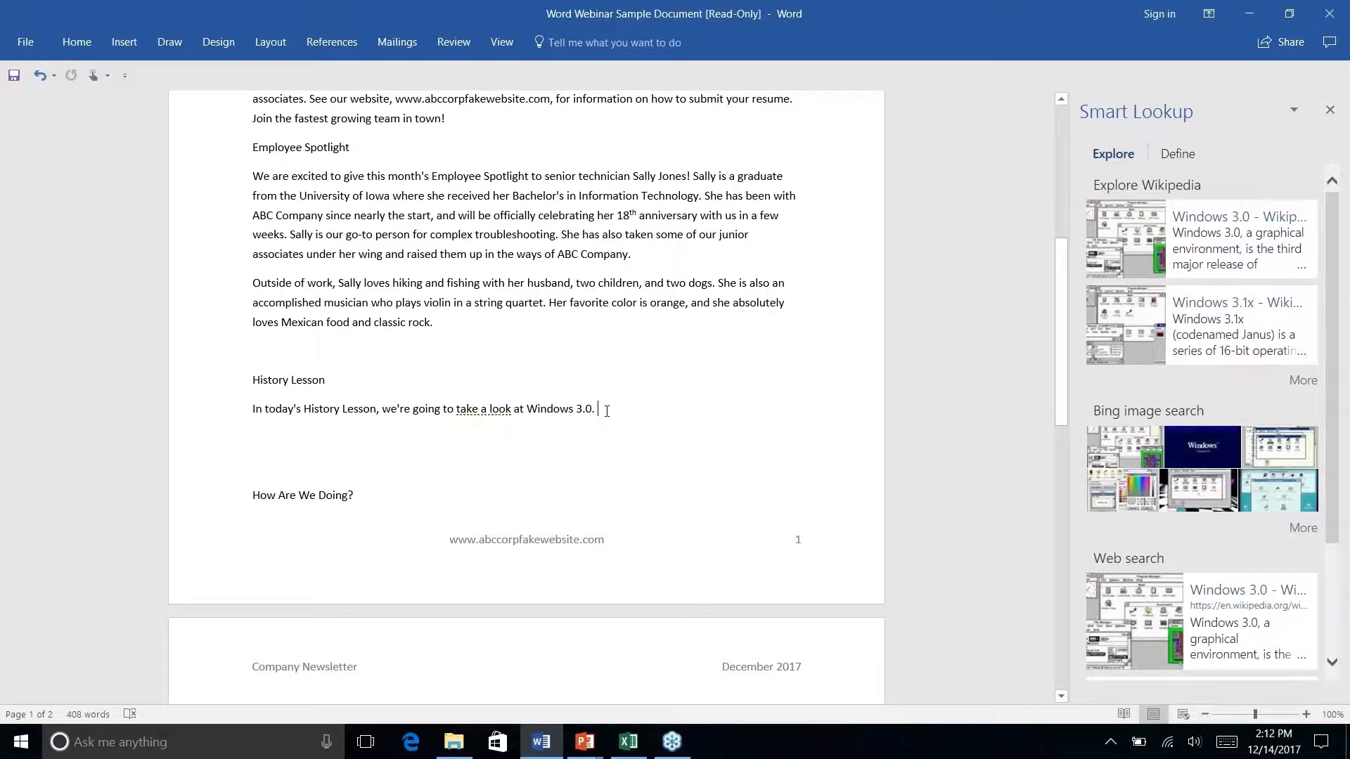
left_click(1330, 110)
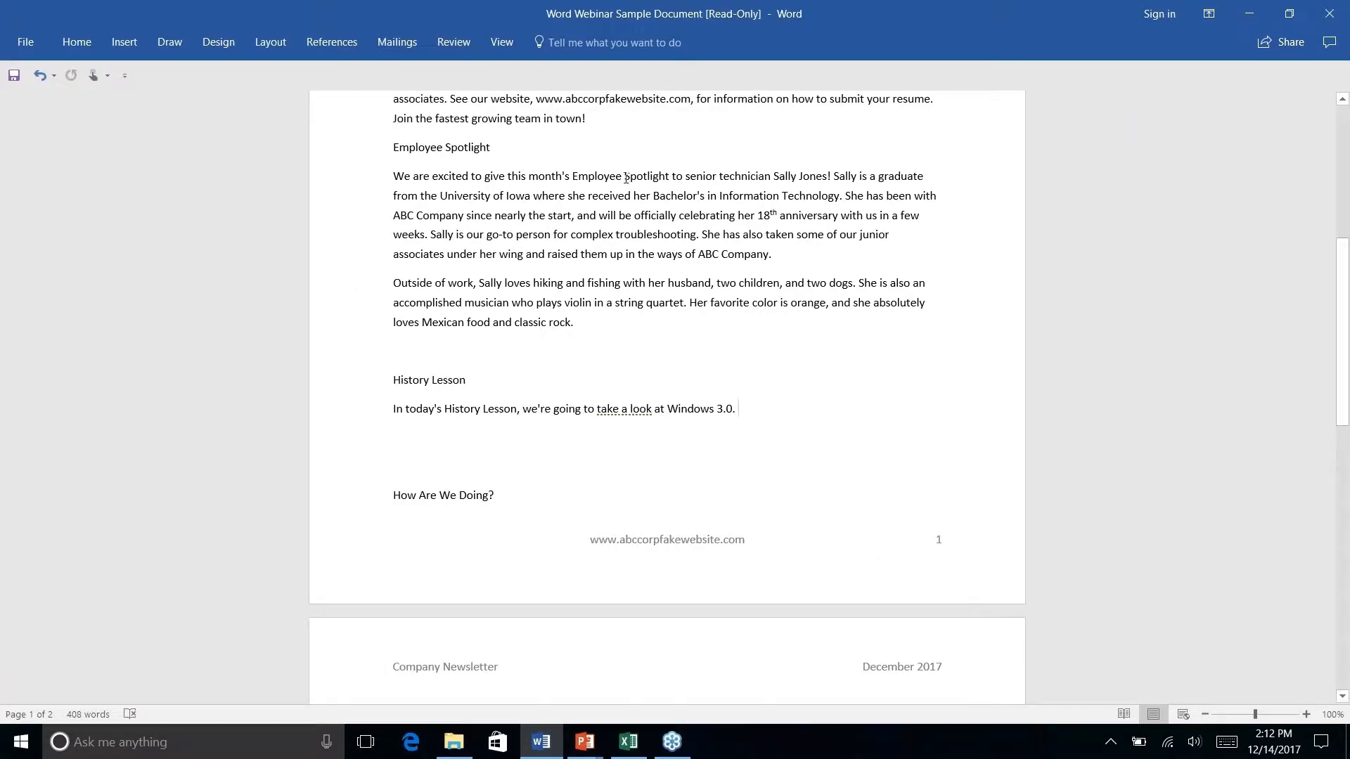
View the available citation styles without choosing one, and search Researcher for "windows 3.0"
left_click(336, 44)
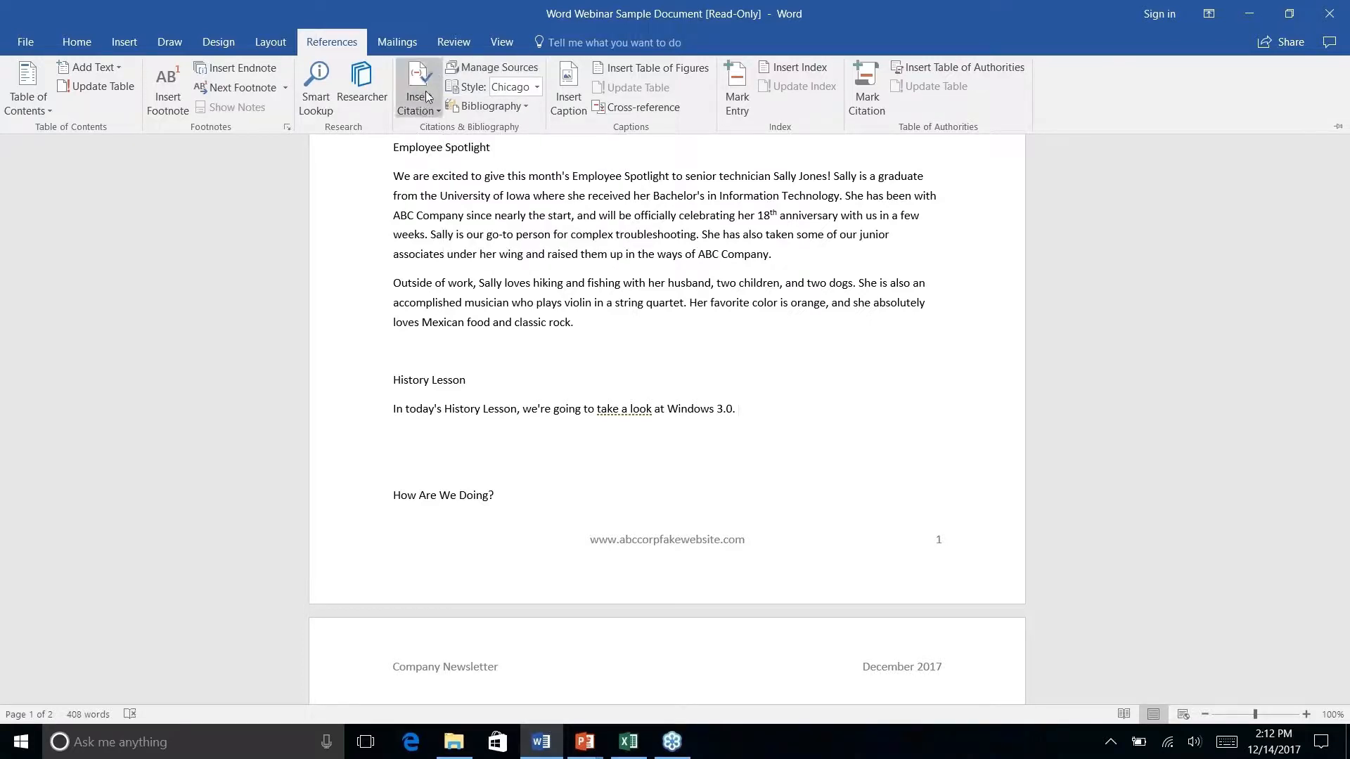
left_click(538, 87)
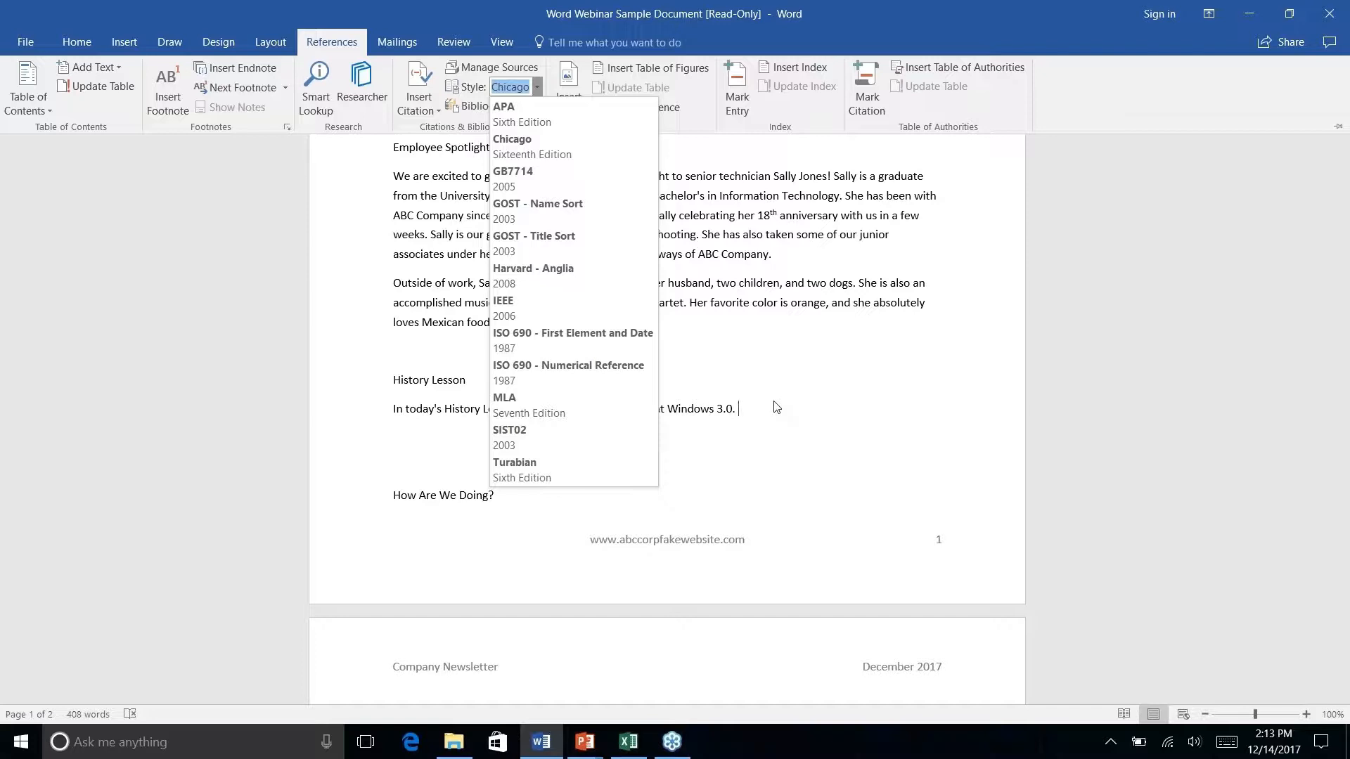
left_click(369, 96)
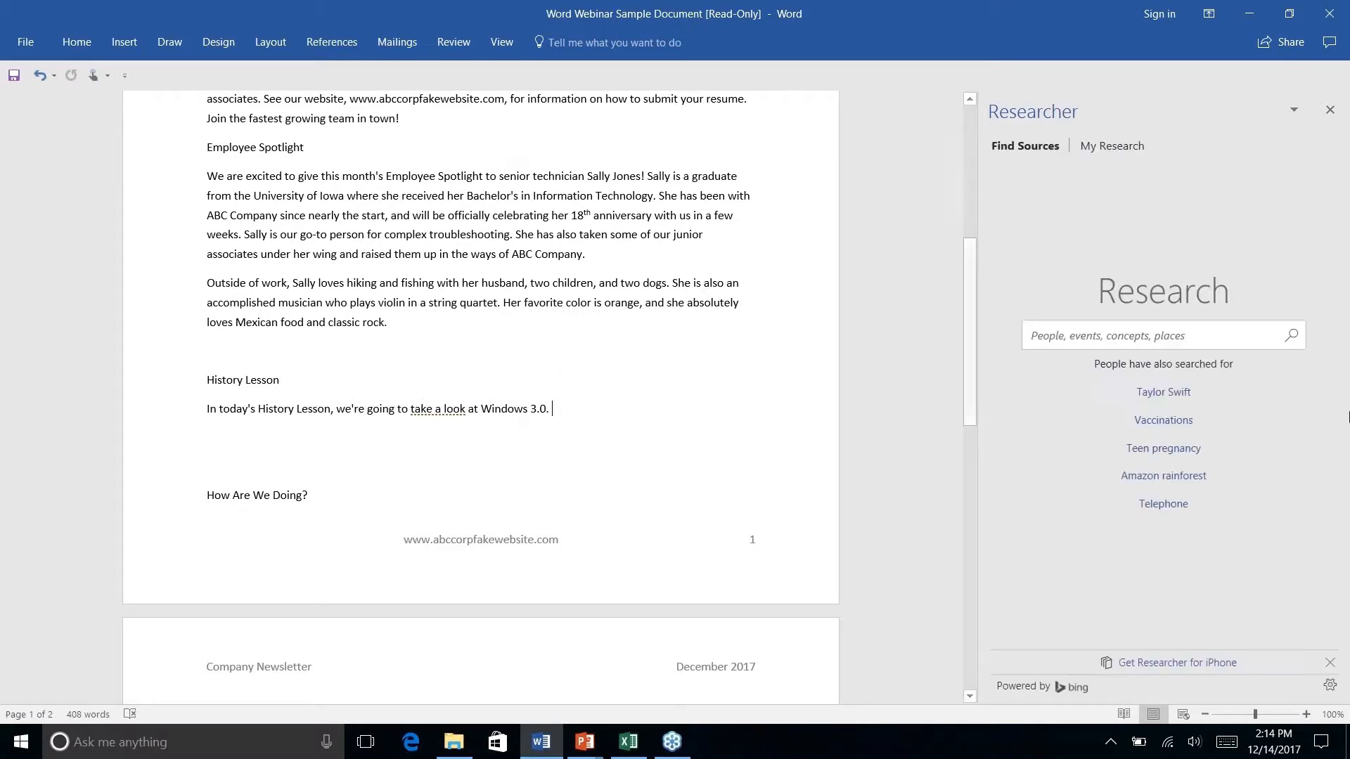
left_click(1199, 336)
type("windows 3.0")
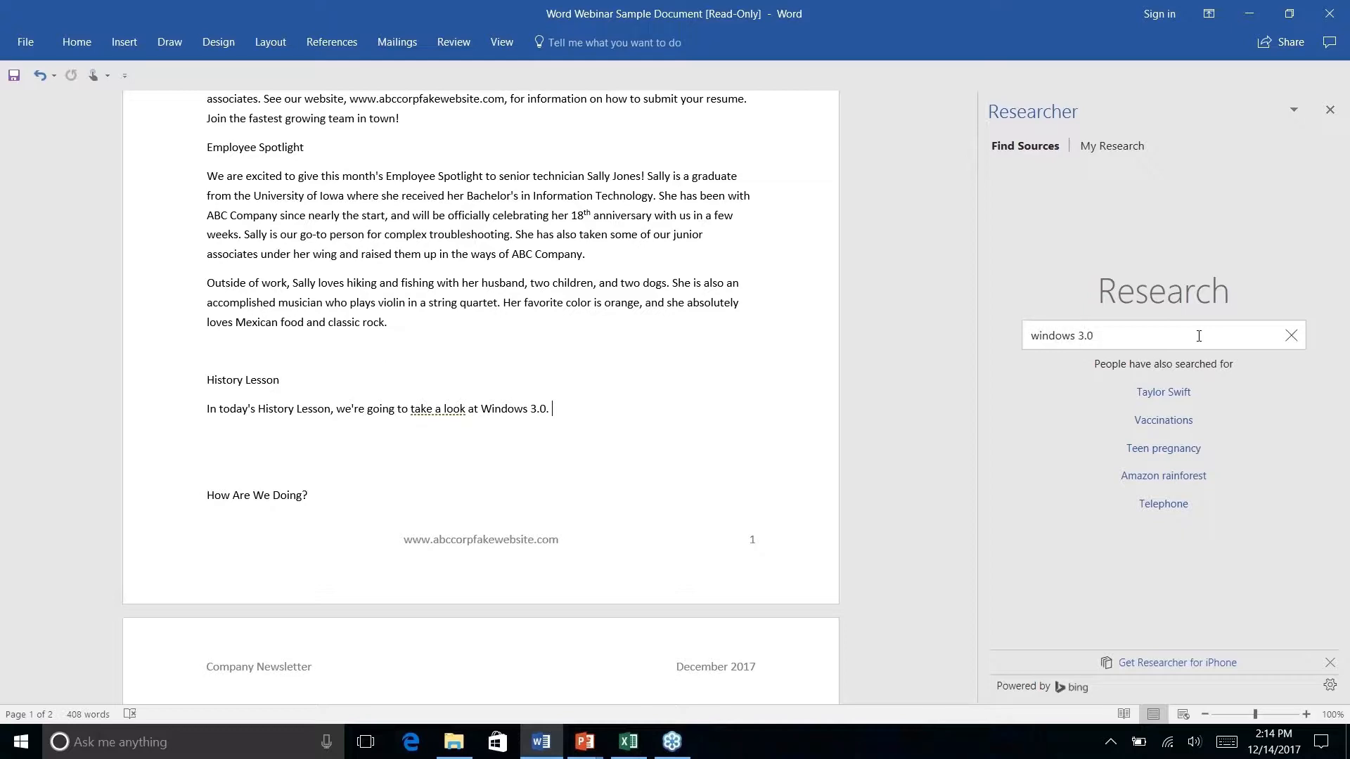
key("Return")
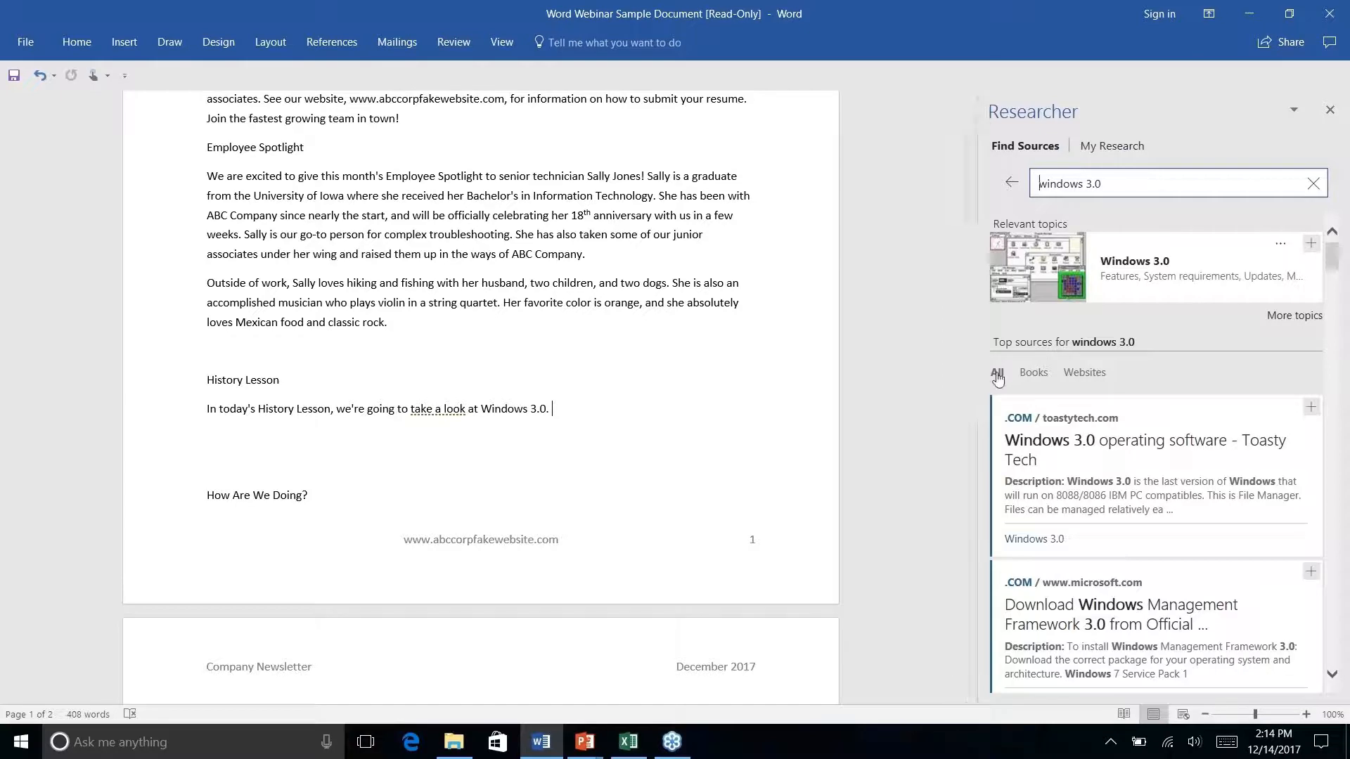
Filter the Researcher sources for windows 3.0 to Books, switch back to All, and browse the full source list
left_click(1038, 374)
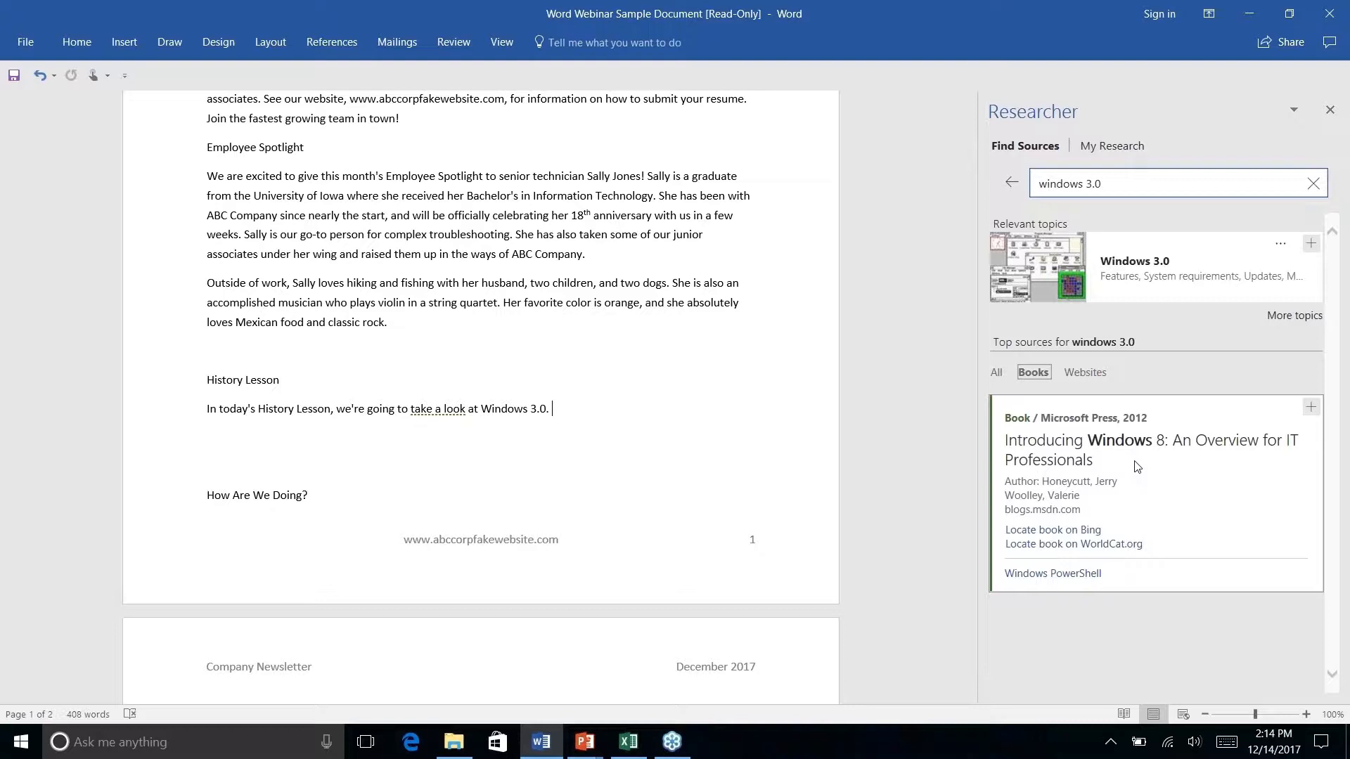
left_click(995, 376)
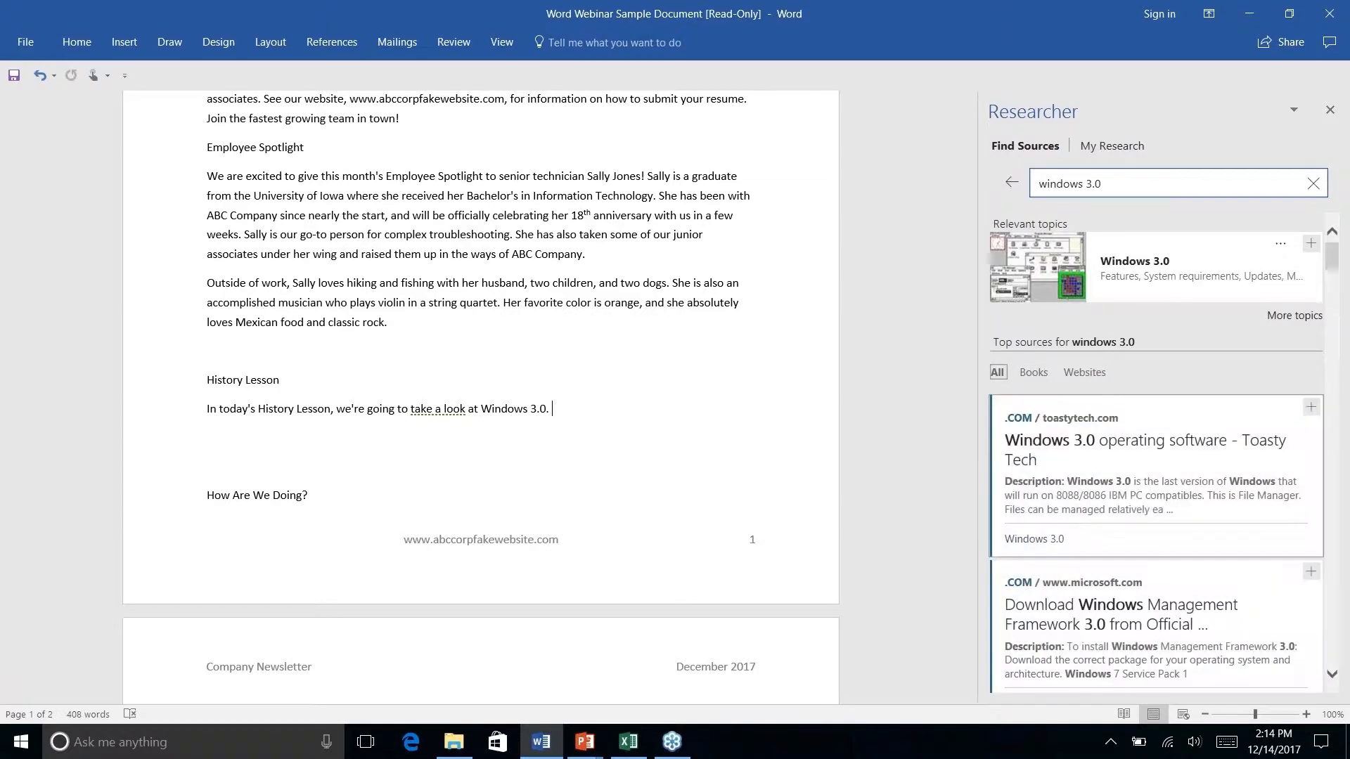
scroll(1196, 467, "down", 5)
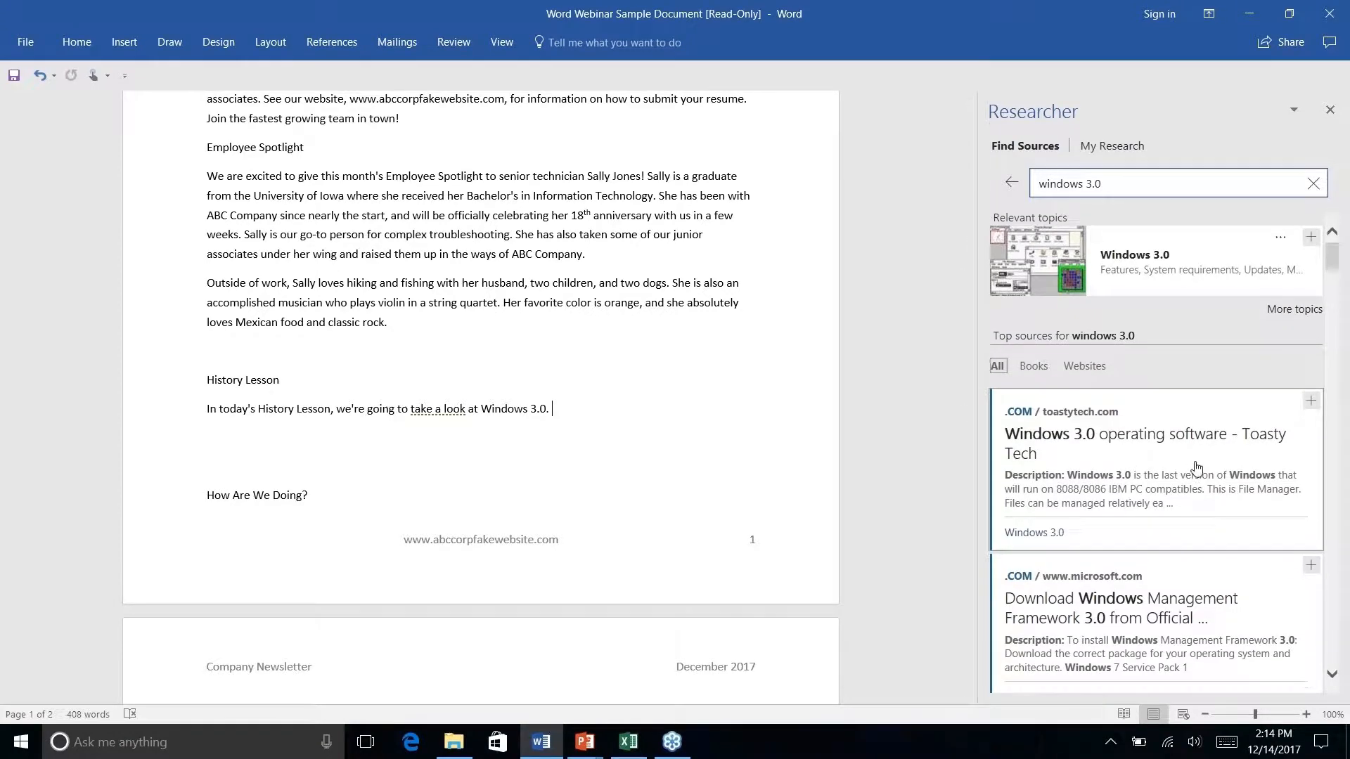
scroll(1196, 468, "up", 5)
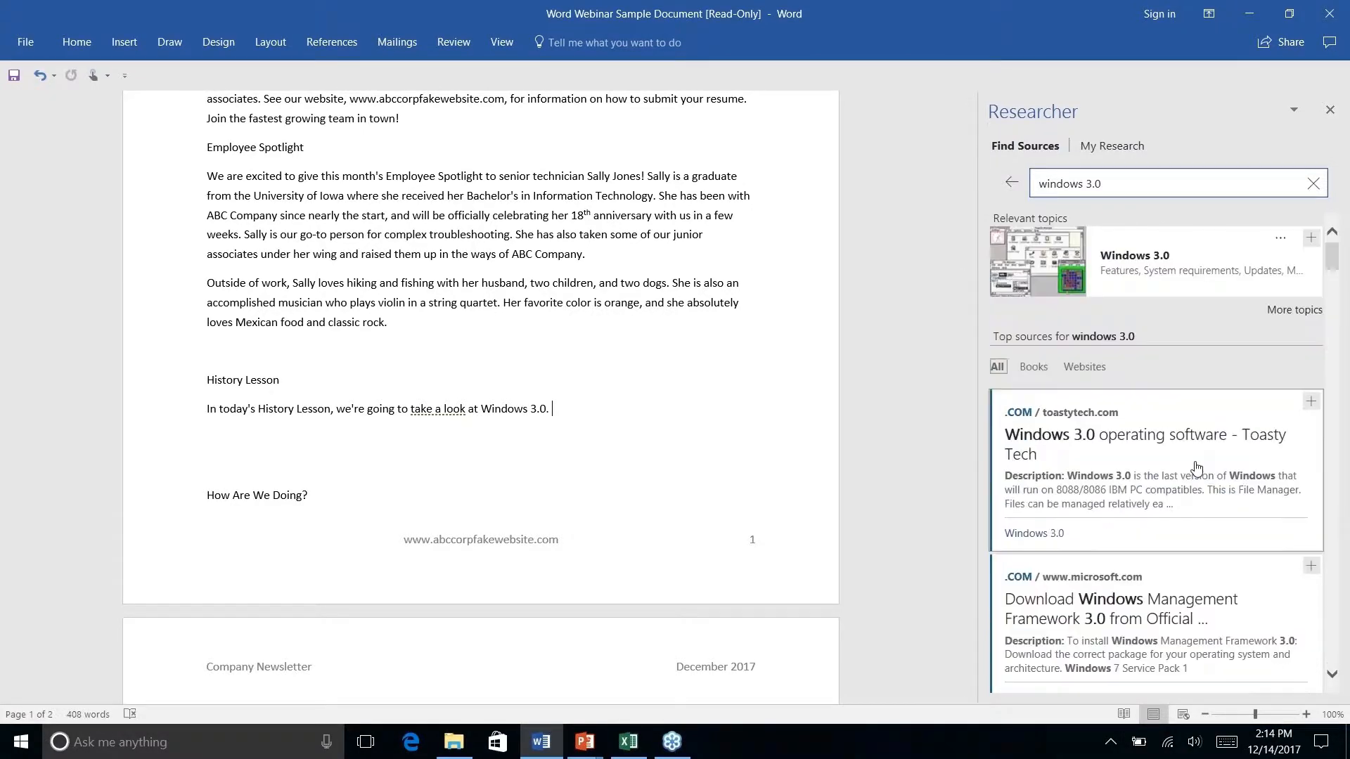
scroll(1196, 467, "down", 6)
scroll(1196, 468, "down", 9)
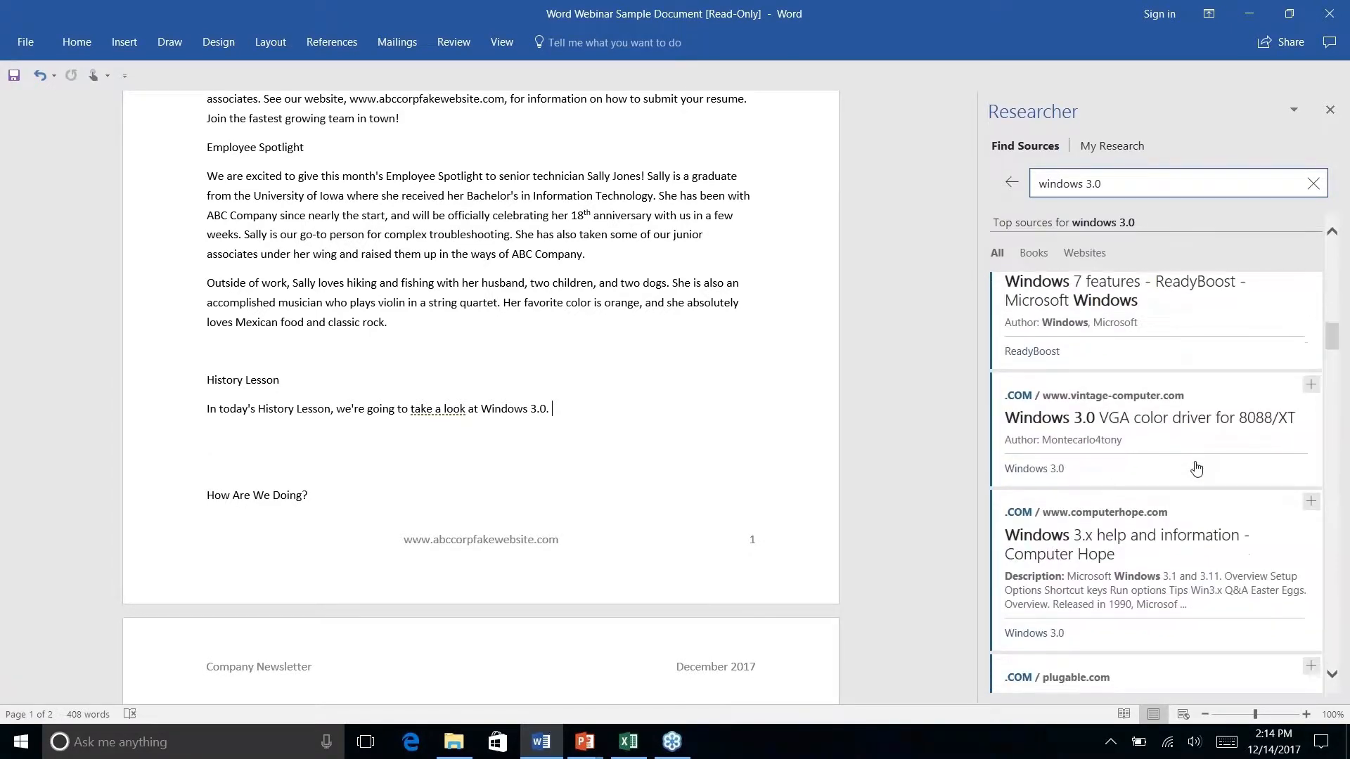
Browse the windows 3.0 sources, preview "Windows 3.0 operating software - Toasty Tech", and return to the results
scroll(1196, 468, "down", 8)
scroll(1196, 467, "up", 5)
scroll(1196, 467, "up", 6)
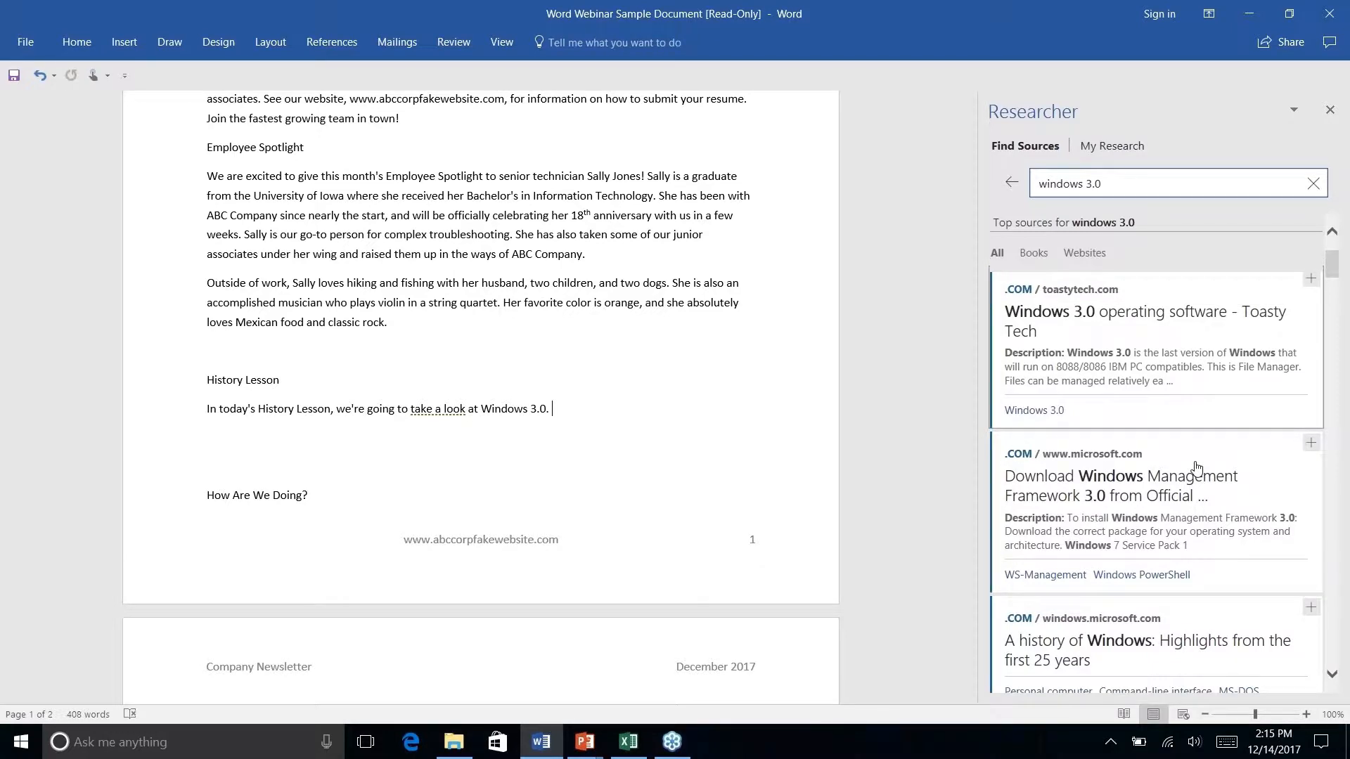
scroll(1196, 468, "up", 3)
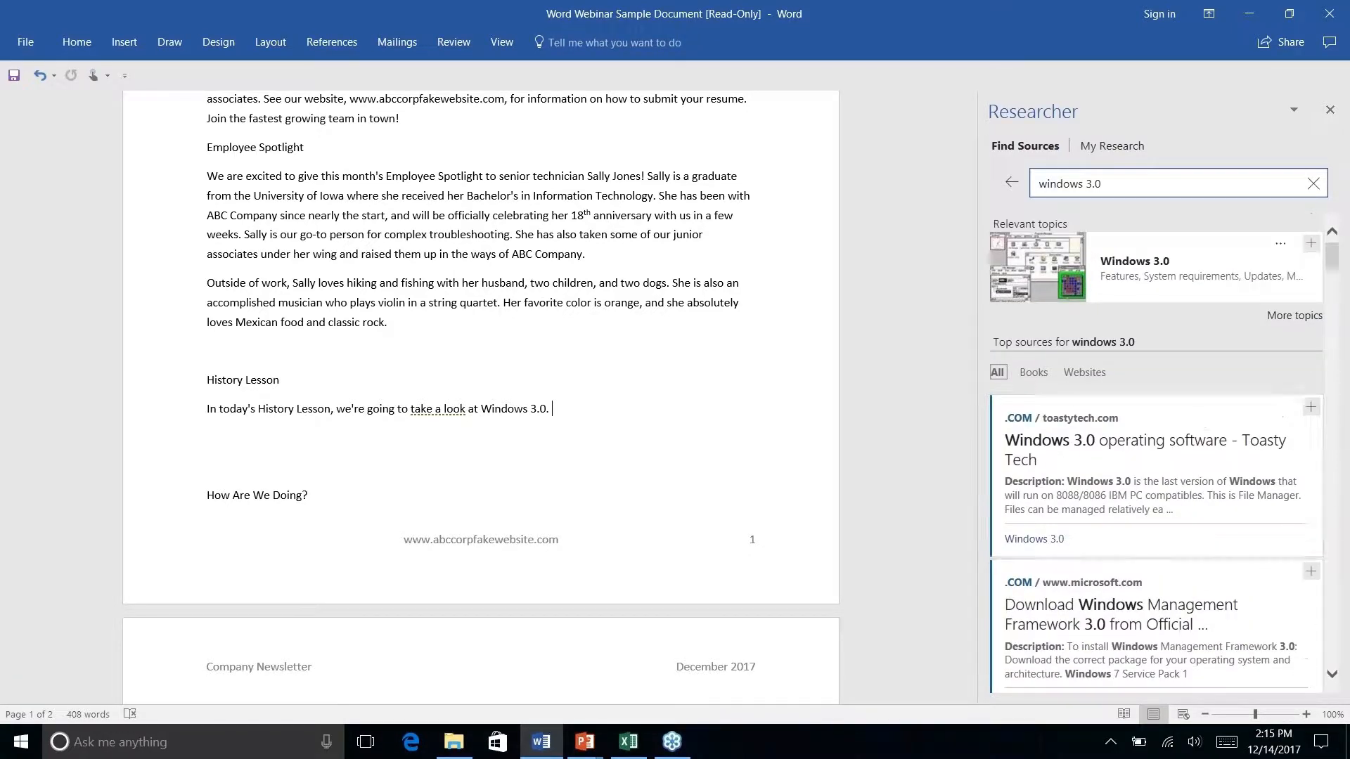
left_click(1173, 456)
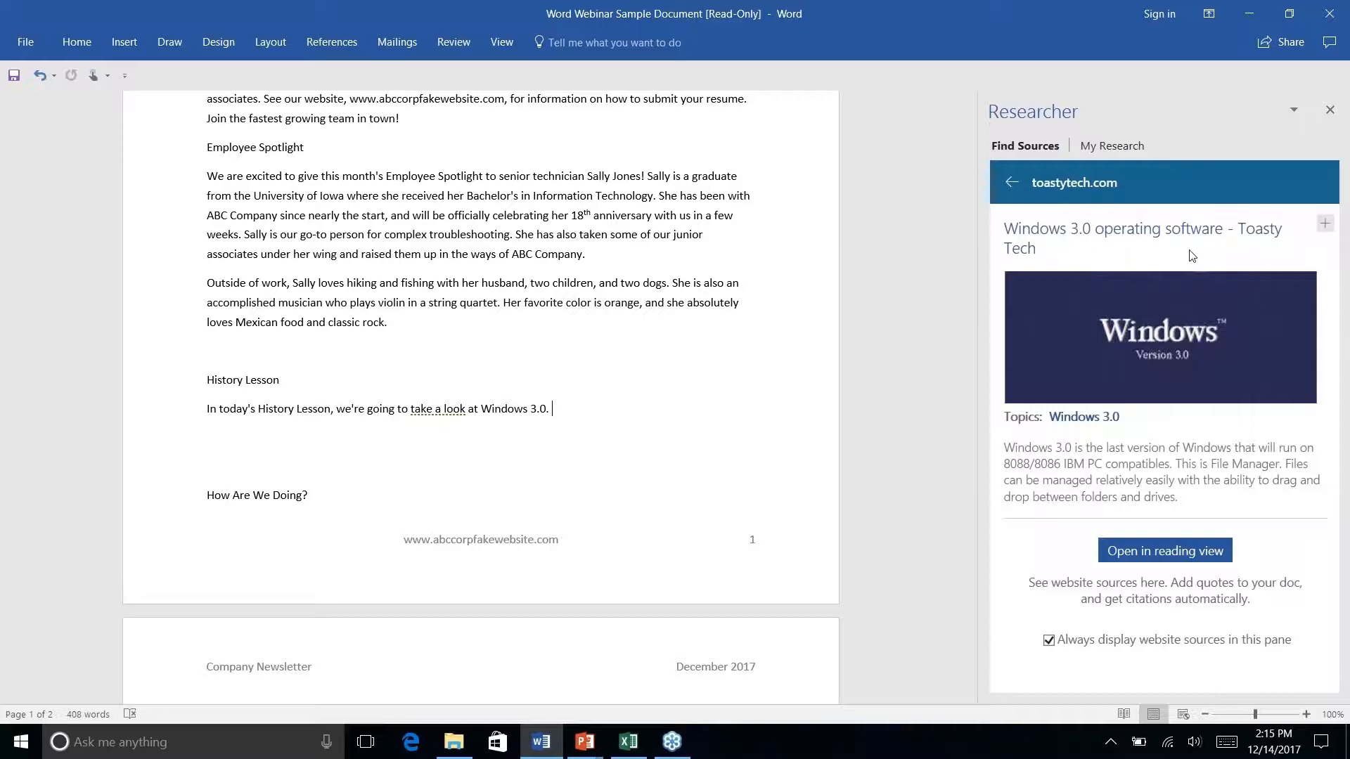
left_click(1011, 184)
Search Researcher for "windows 3.0 history", preview the ITProPortal article on Windows 3.0 turning 20, and go back to the results
left_click(1149, 183)
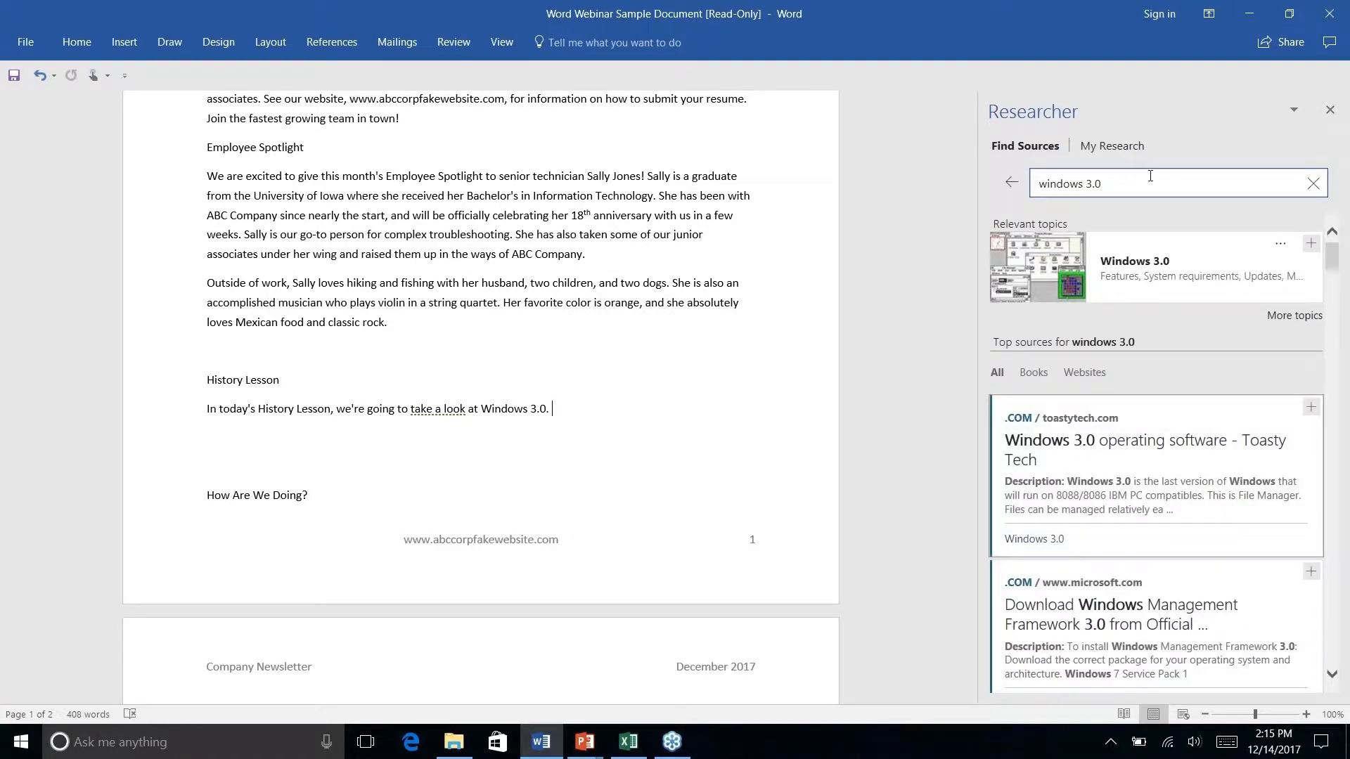
type("h")
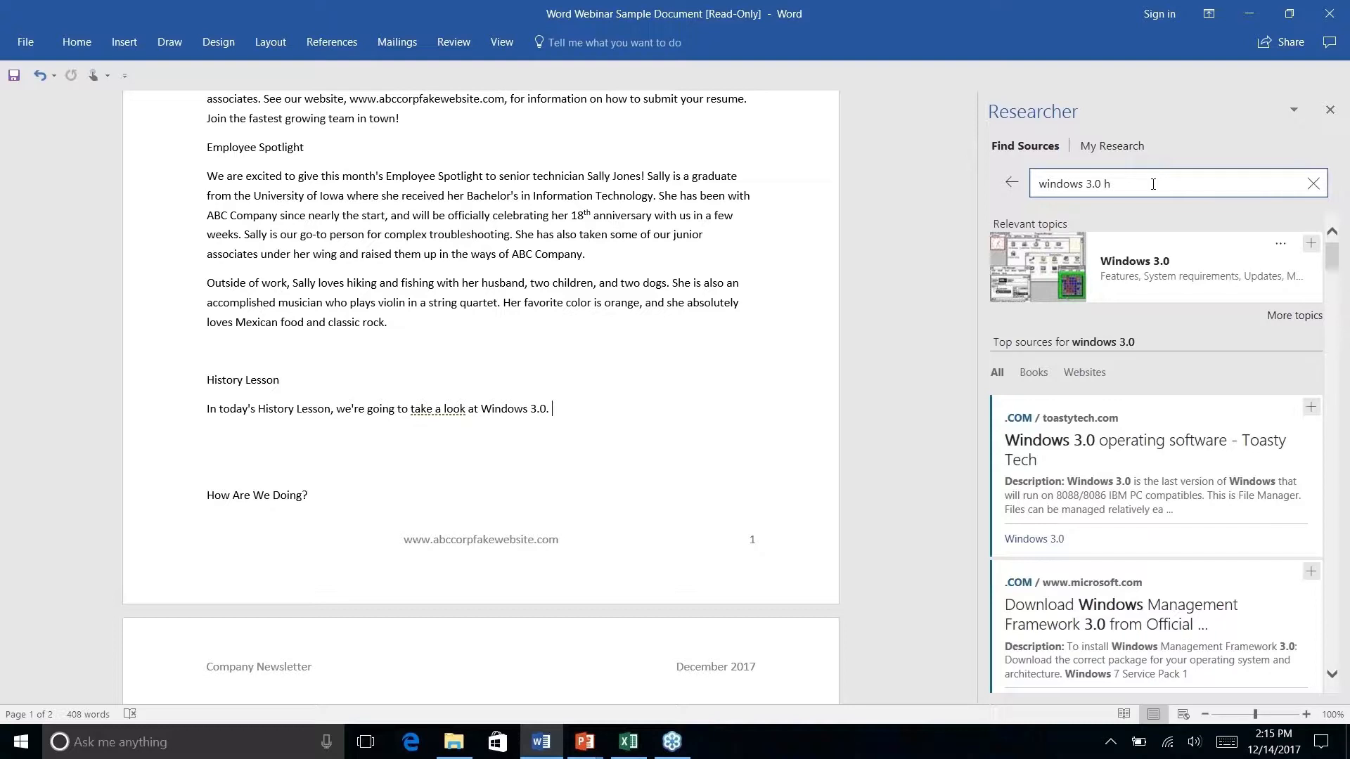
type("istory")
key("Return")
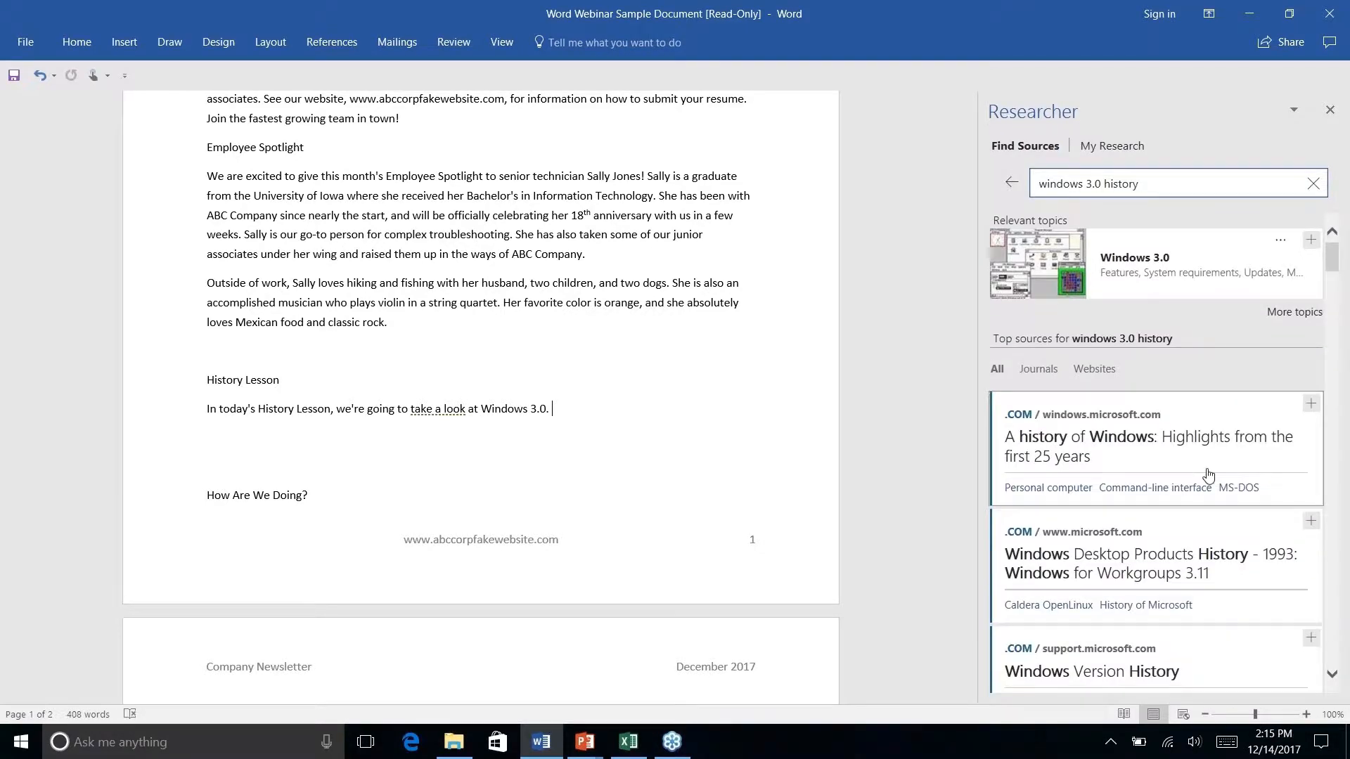
scroll(1208, 475, "down", 10)
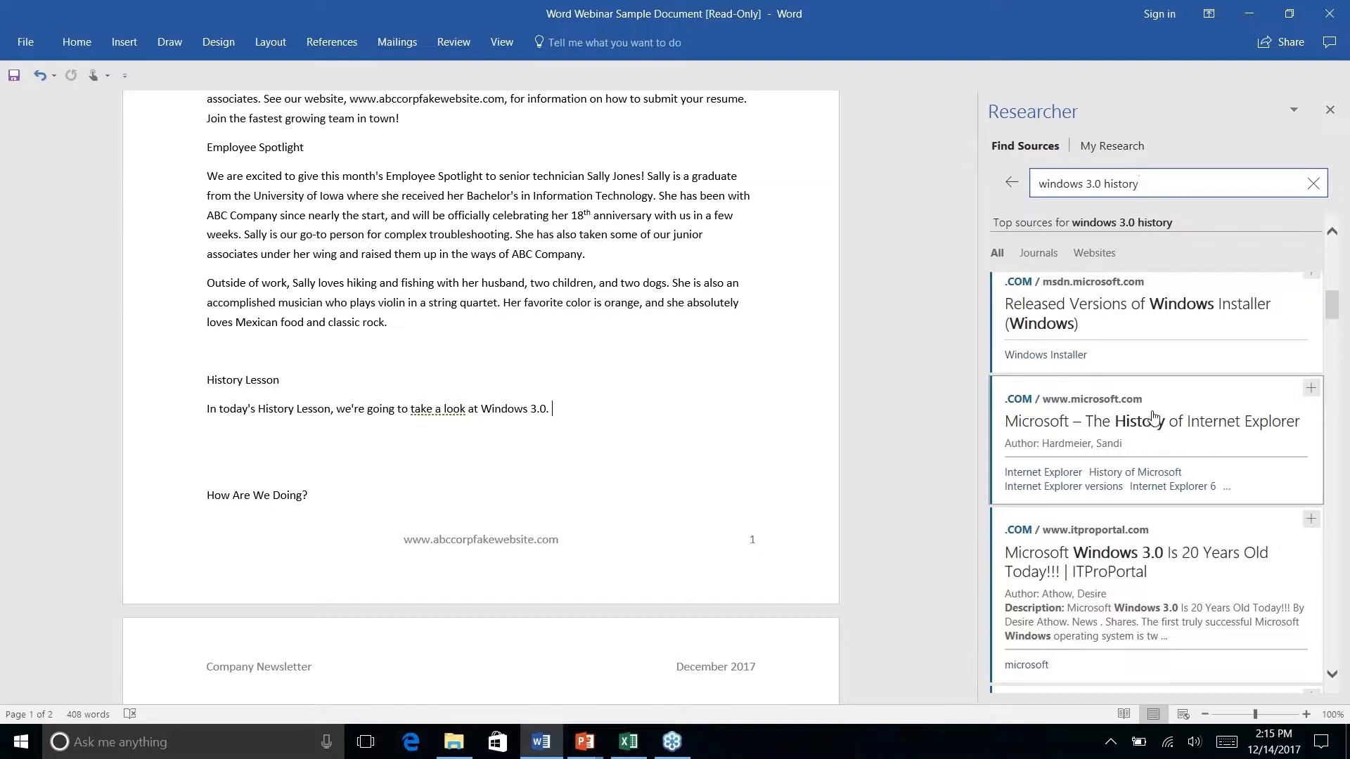
left_click(1132, 555)
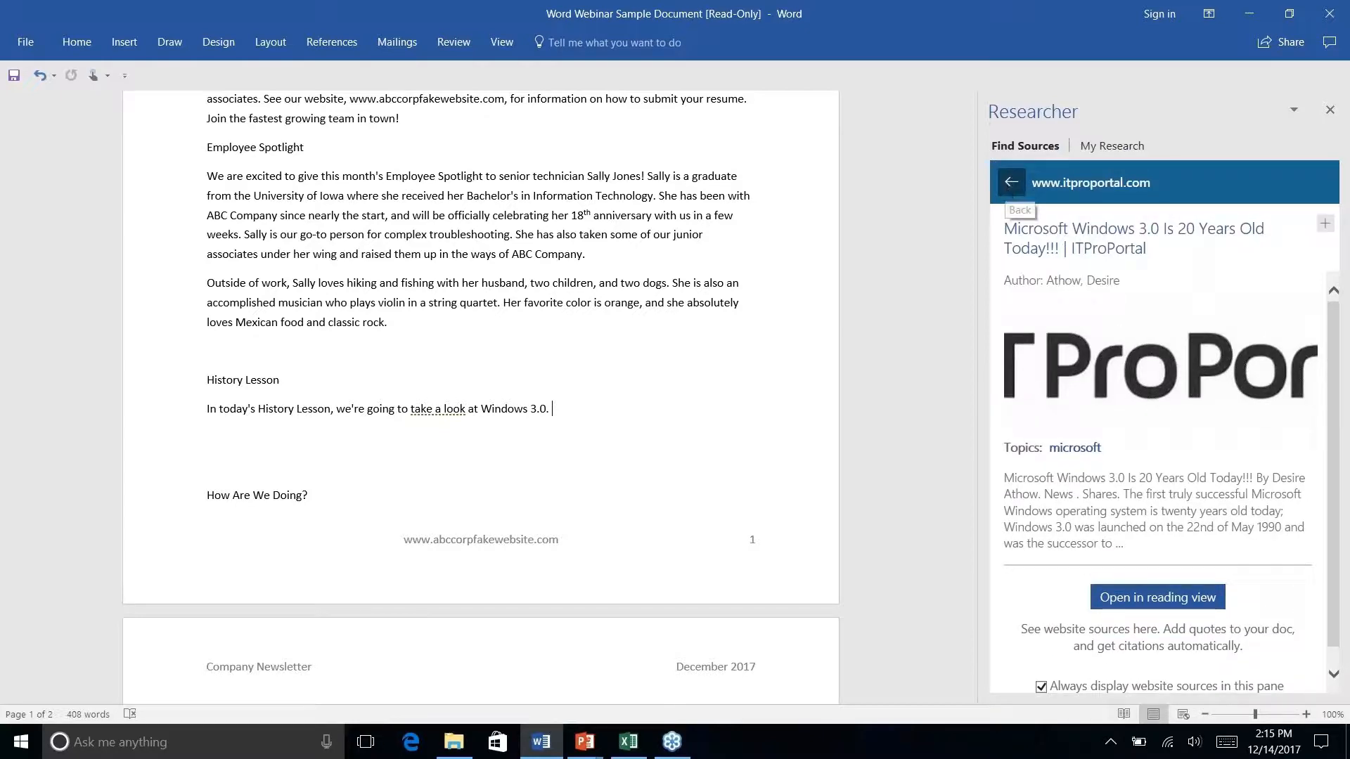
left_click(1012, 182)
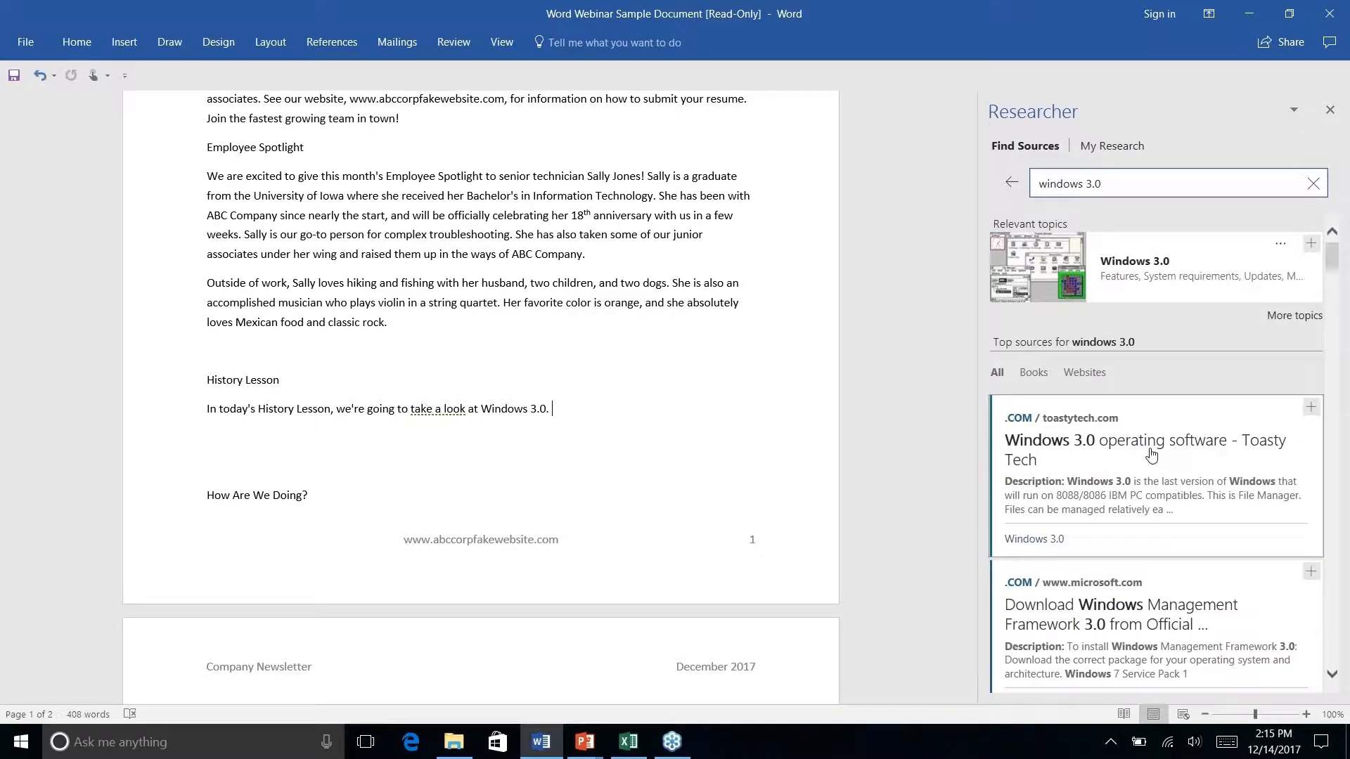
Insert the summary paragraph of the "Windows 3.0 with Multimedia Extensions - Toasty Tech" source below the History Lesson sentence
scroll(1151, 456, "down", 5)
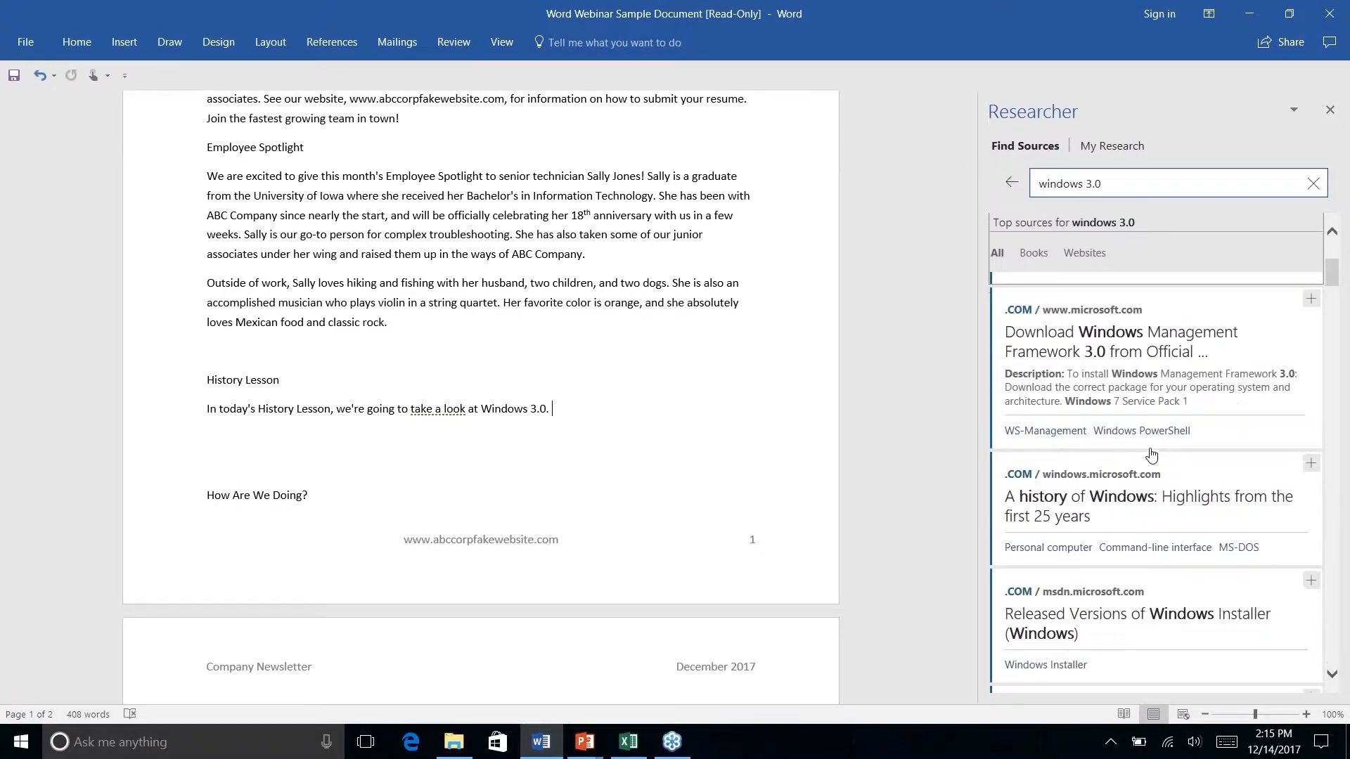
scroll(1151, 455, "down", 7)
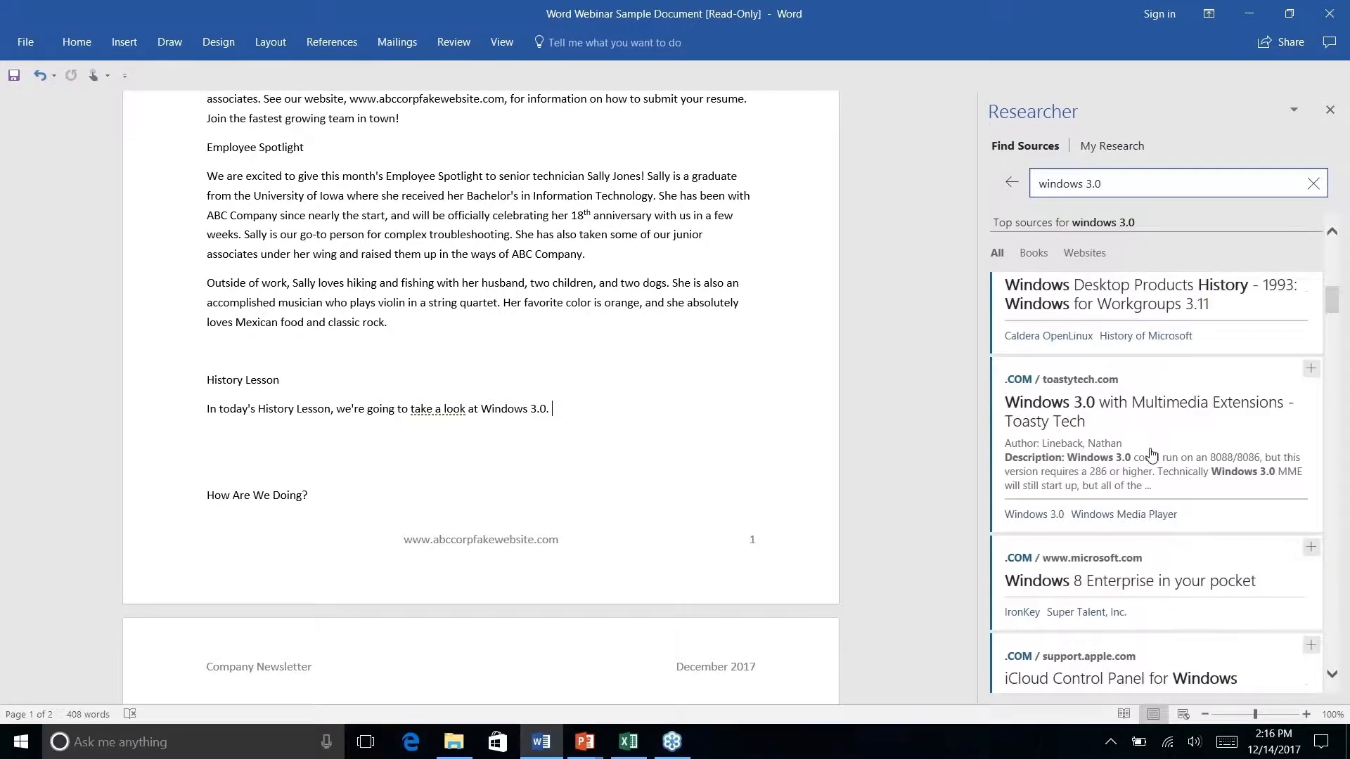
left_click(1149, 383)
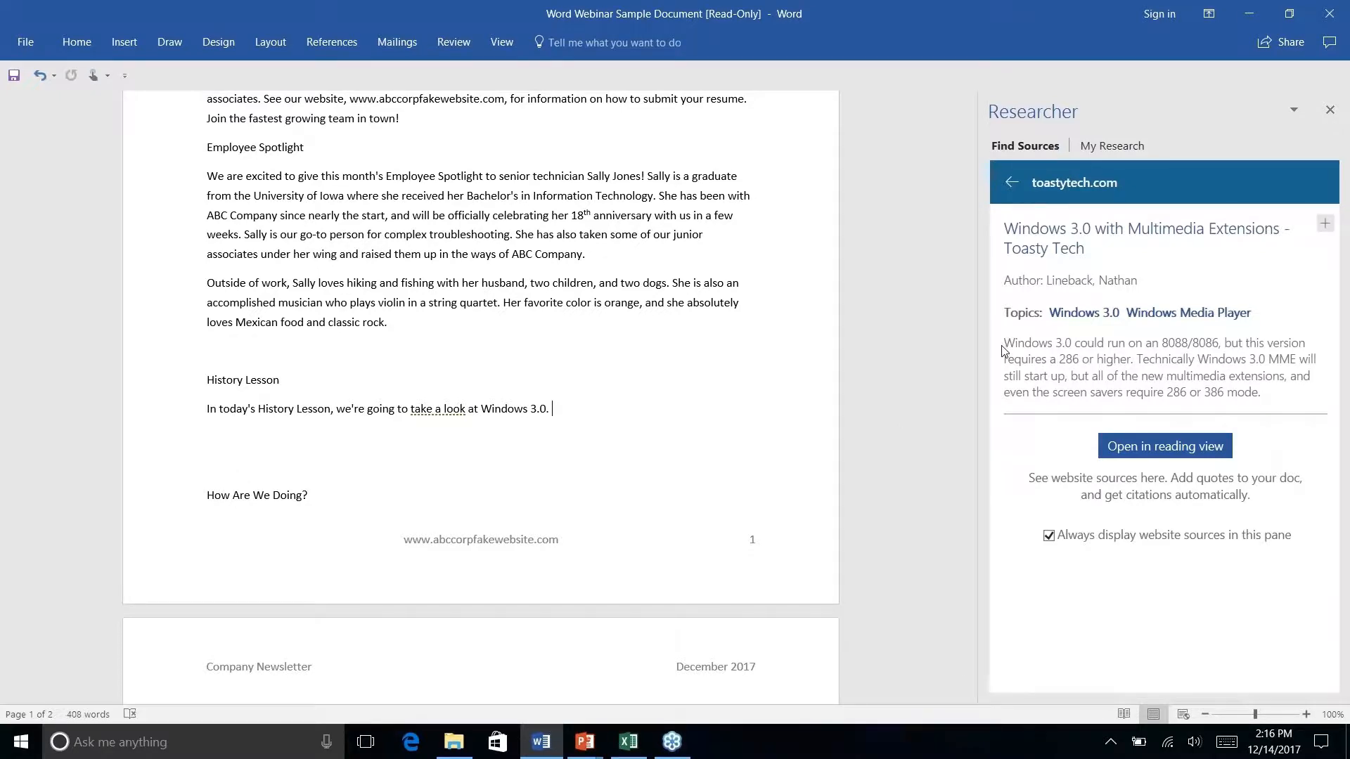
left_click_drag(1011, 346, 1291, 399)
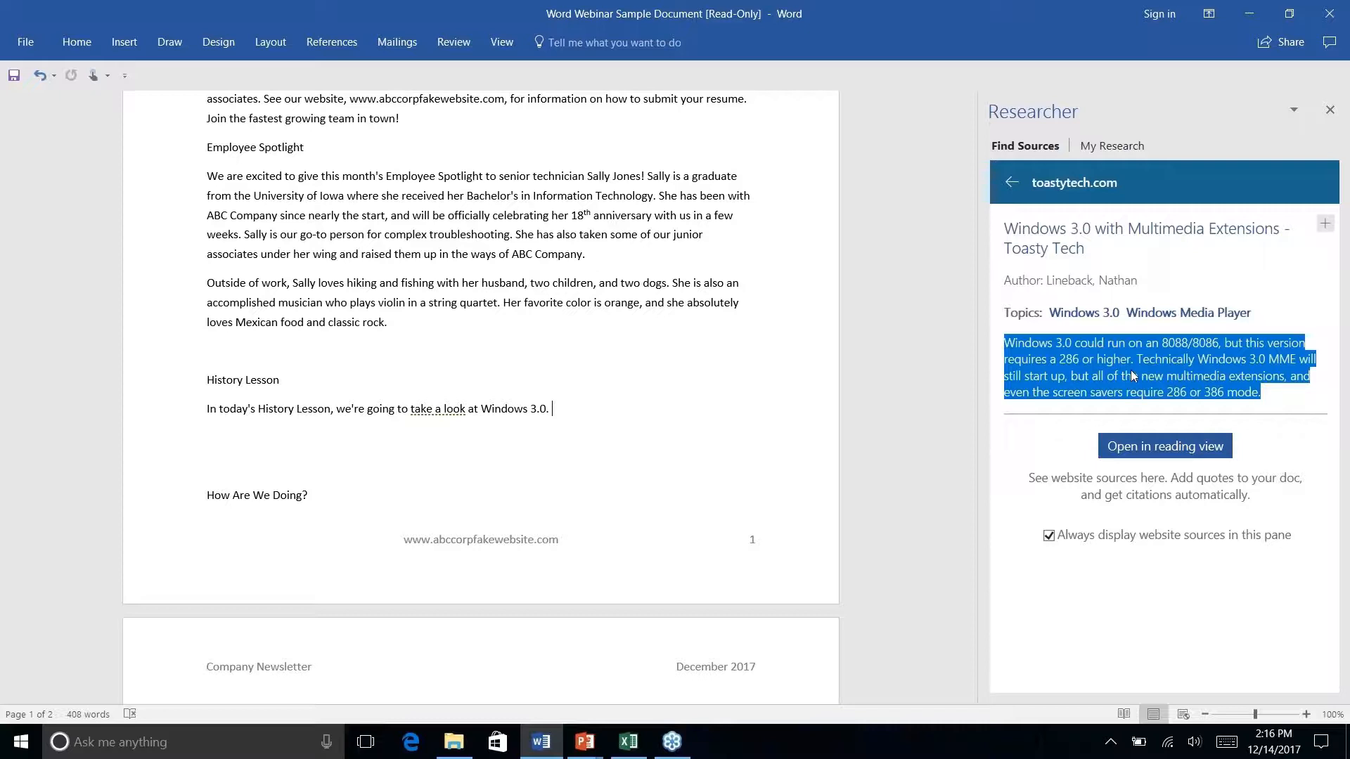
left_click_drag(1133, 377, 668, 456)
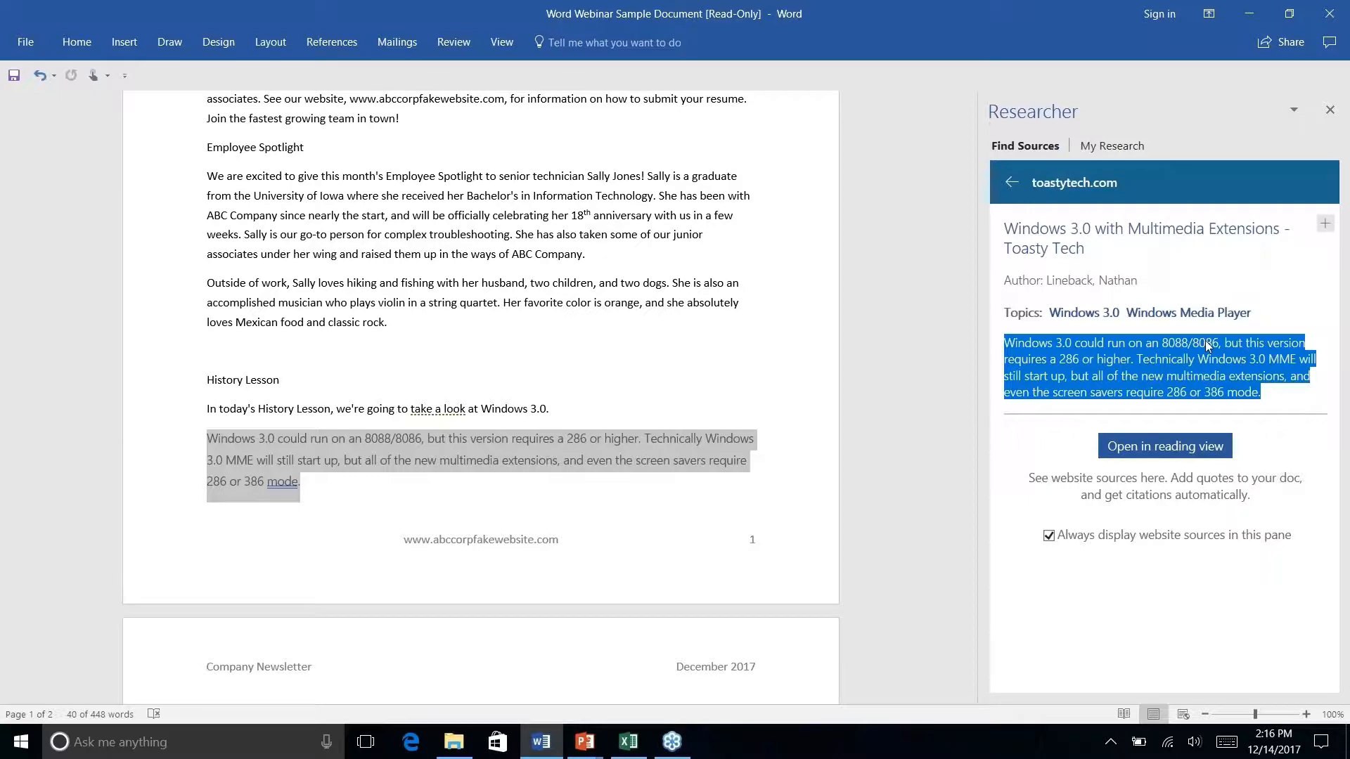
Open the Windows 3.0 with Multimedia Extensions source in reading view and look through its text and screenshots
left_click(1144, 453)
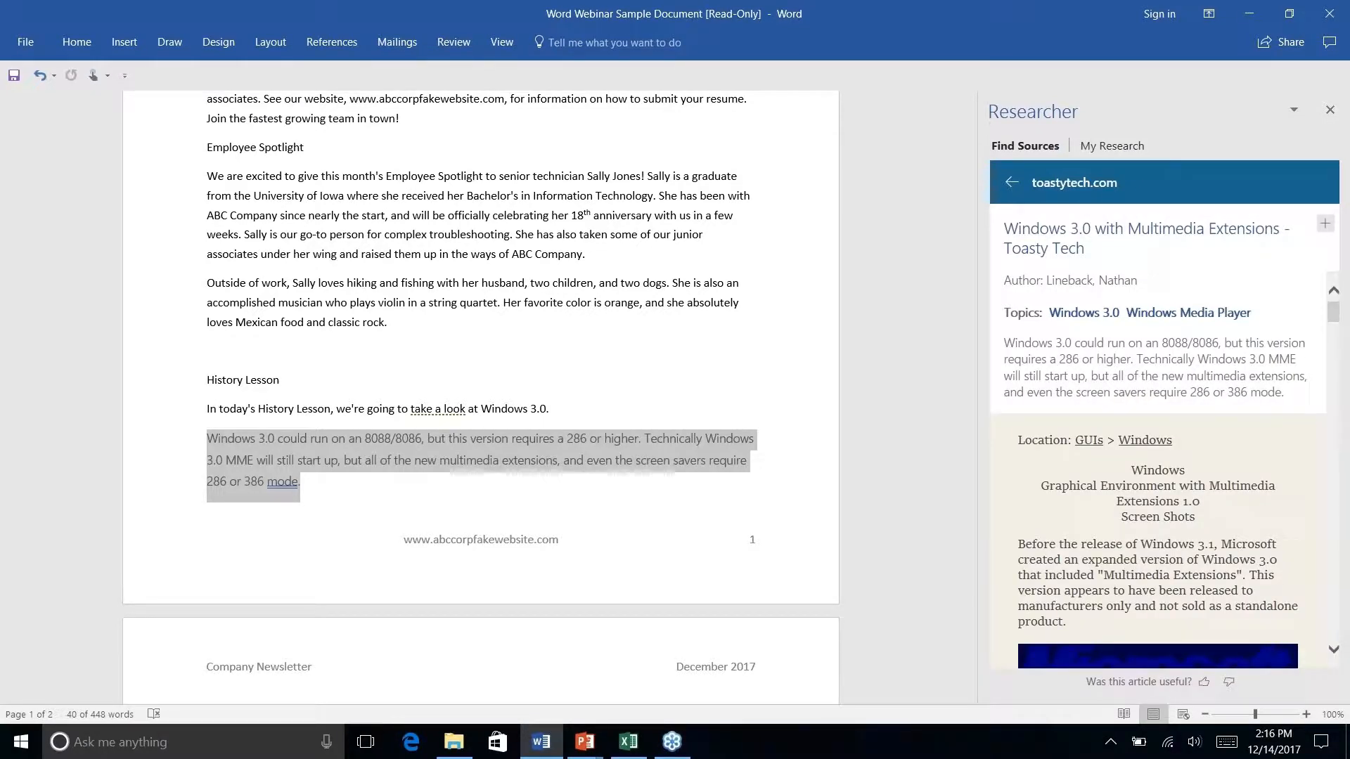
scroll(1235, 350, "down", 10)
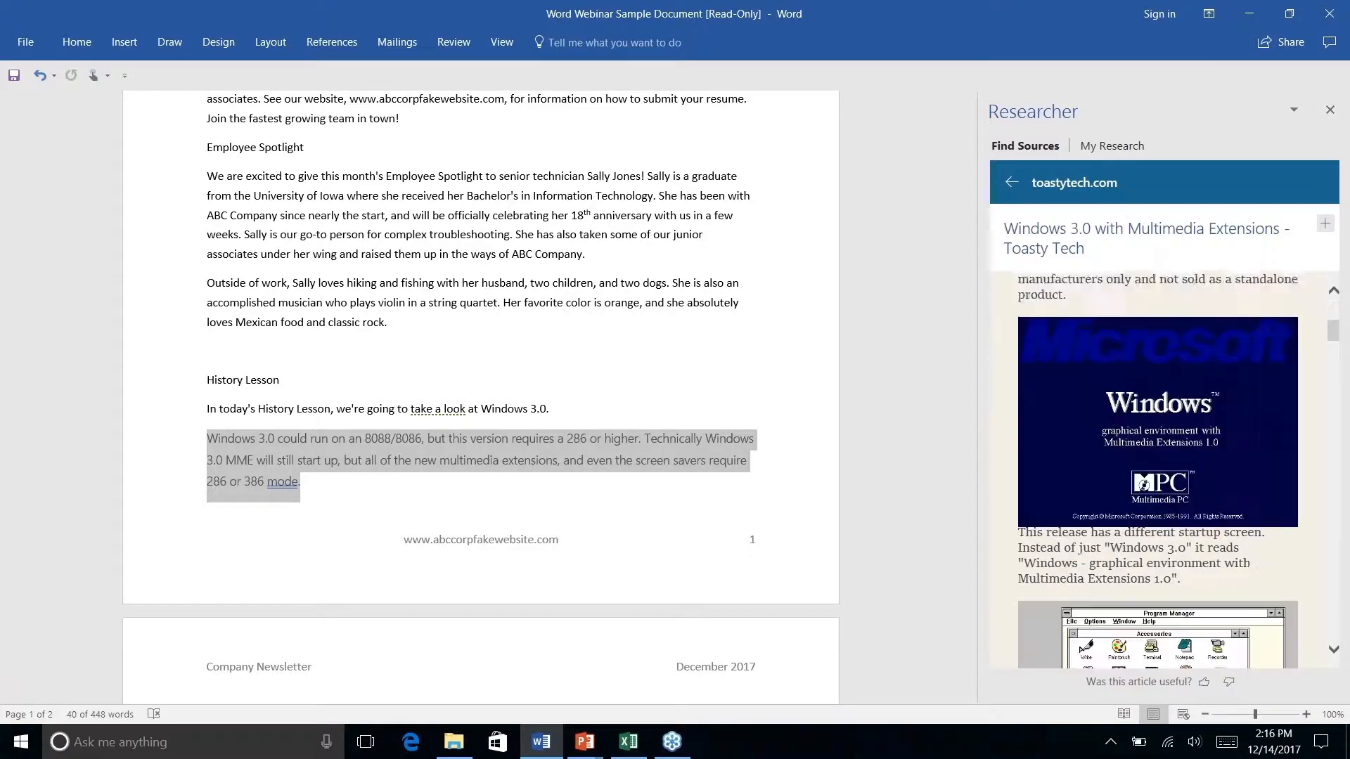
scroll(1158, 469, "down", 3)
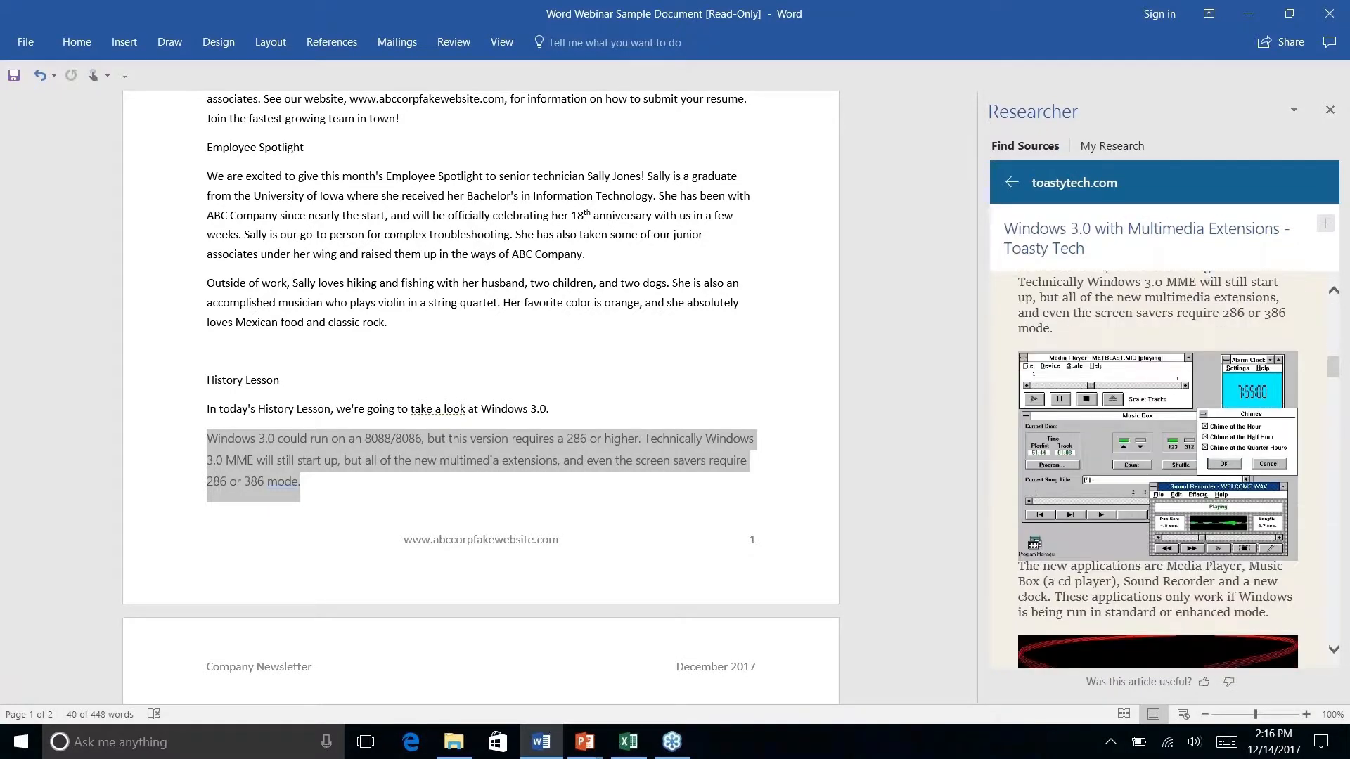
scroll(1158, 469, "up", 10)
scroll(1158, 469, "down", 10)
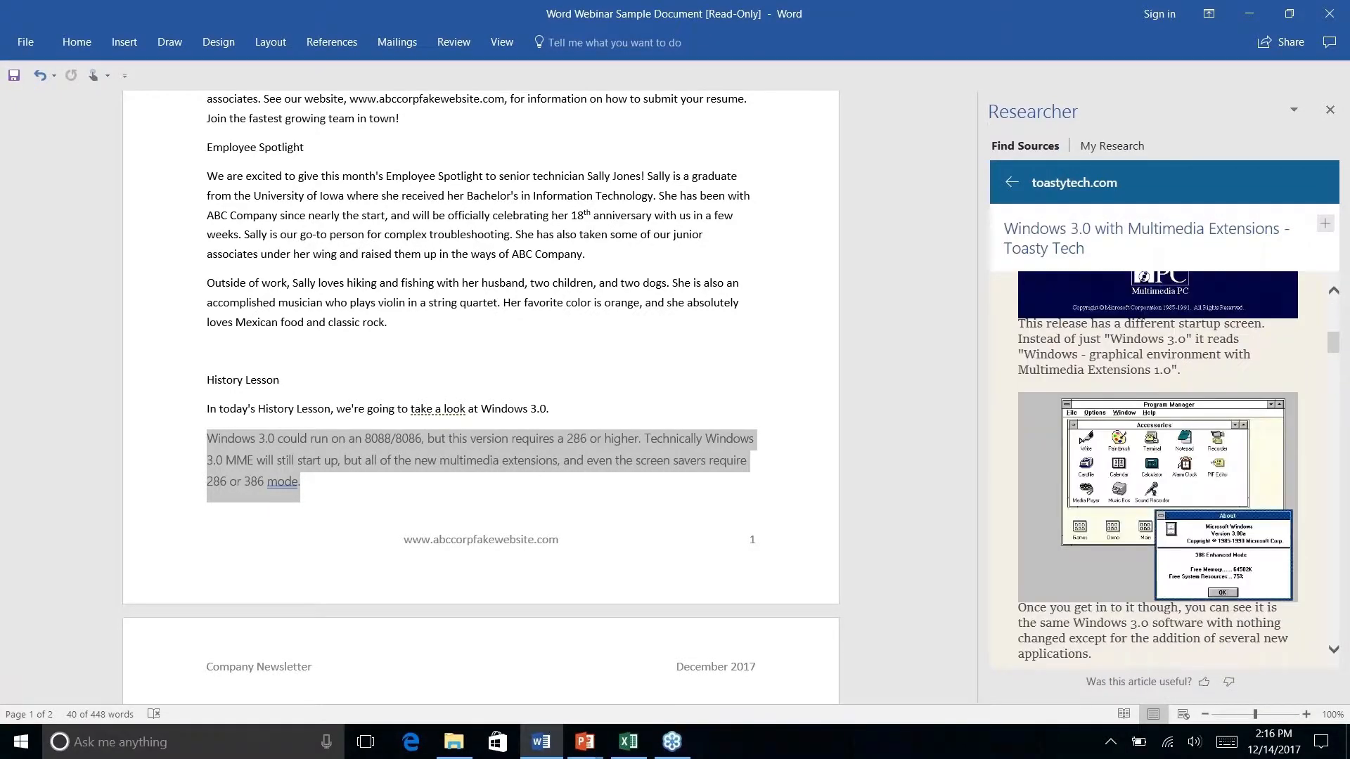
scroll(1158, 468, "up", 4)
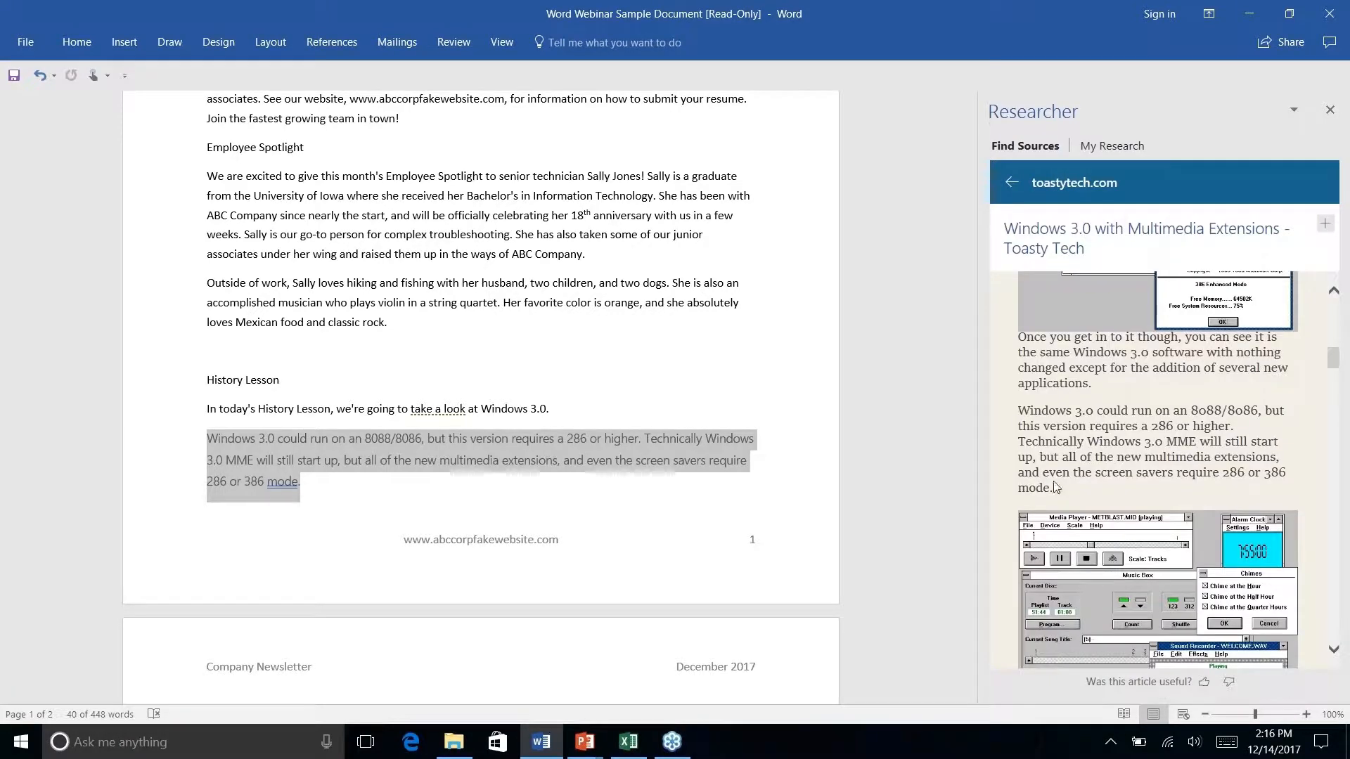
scroll(1079, 431, "up", 1)
scroll(1078, 431, "up", 1)
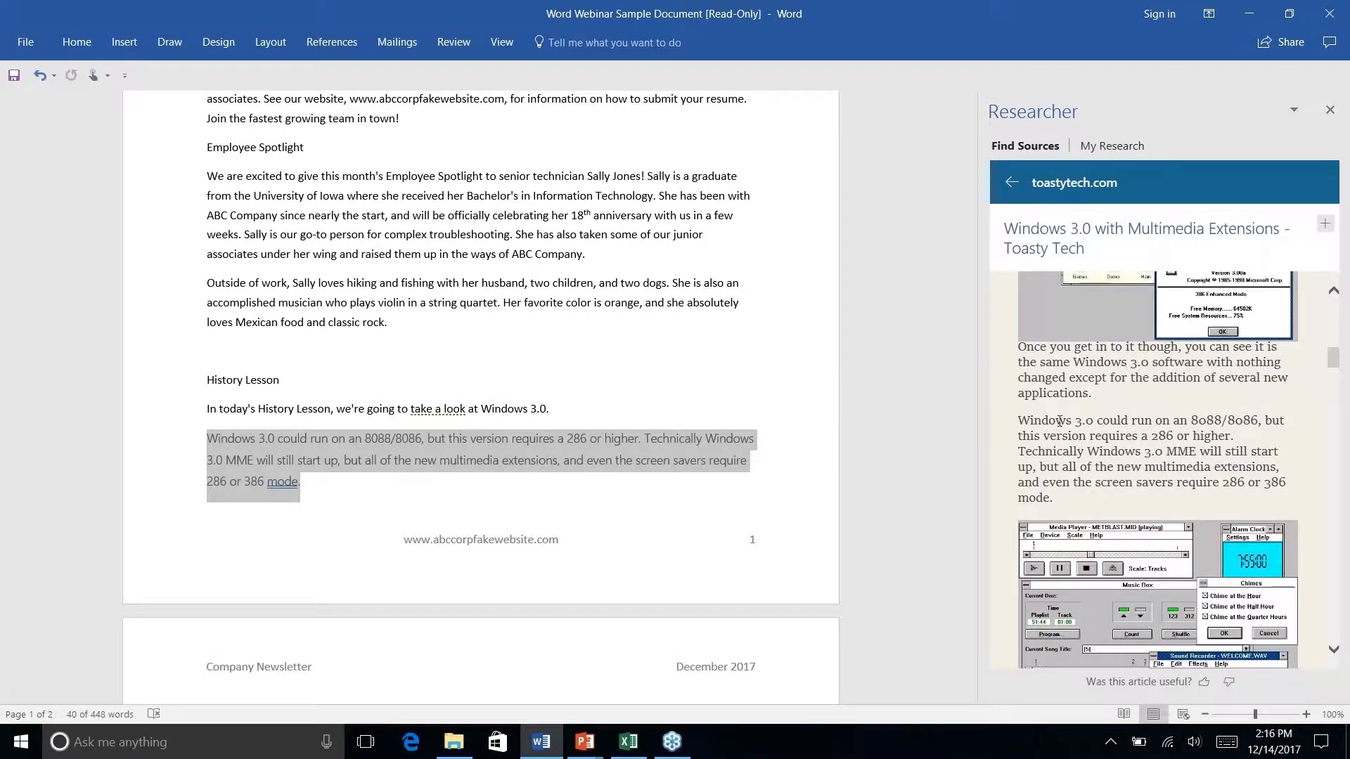
Add the article's paragraph about the media player playing ".mmm" animation files to the History Lesson section with a citation
left_click_drag(1021, 421, 1135, 498)
scroll(1135, 498, "up", 5)
scroll(1134, 497, "down", 9)
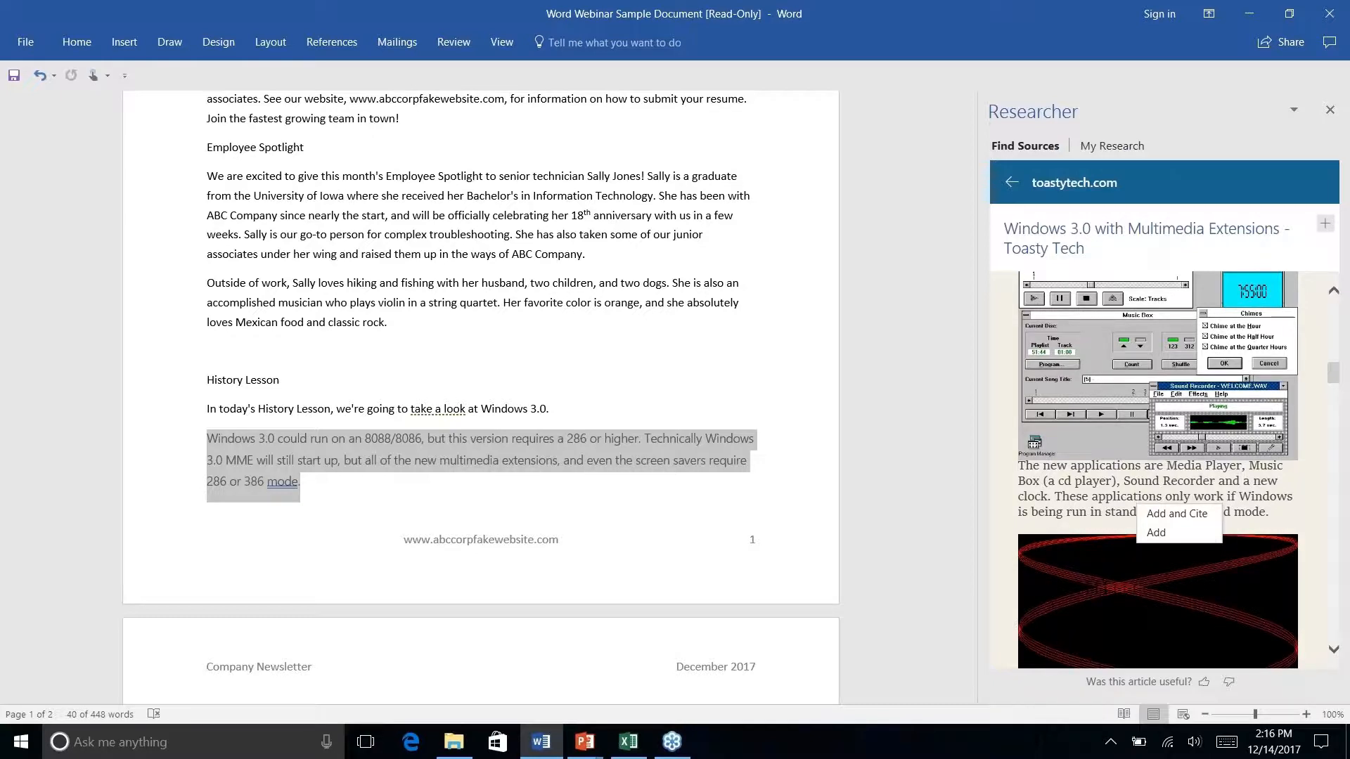
scroll(1158, 469, "down", 4)
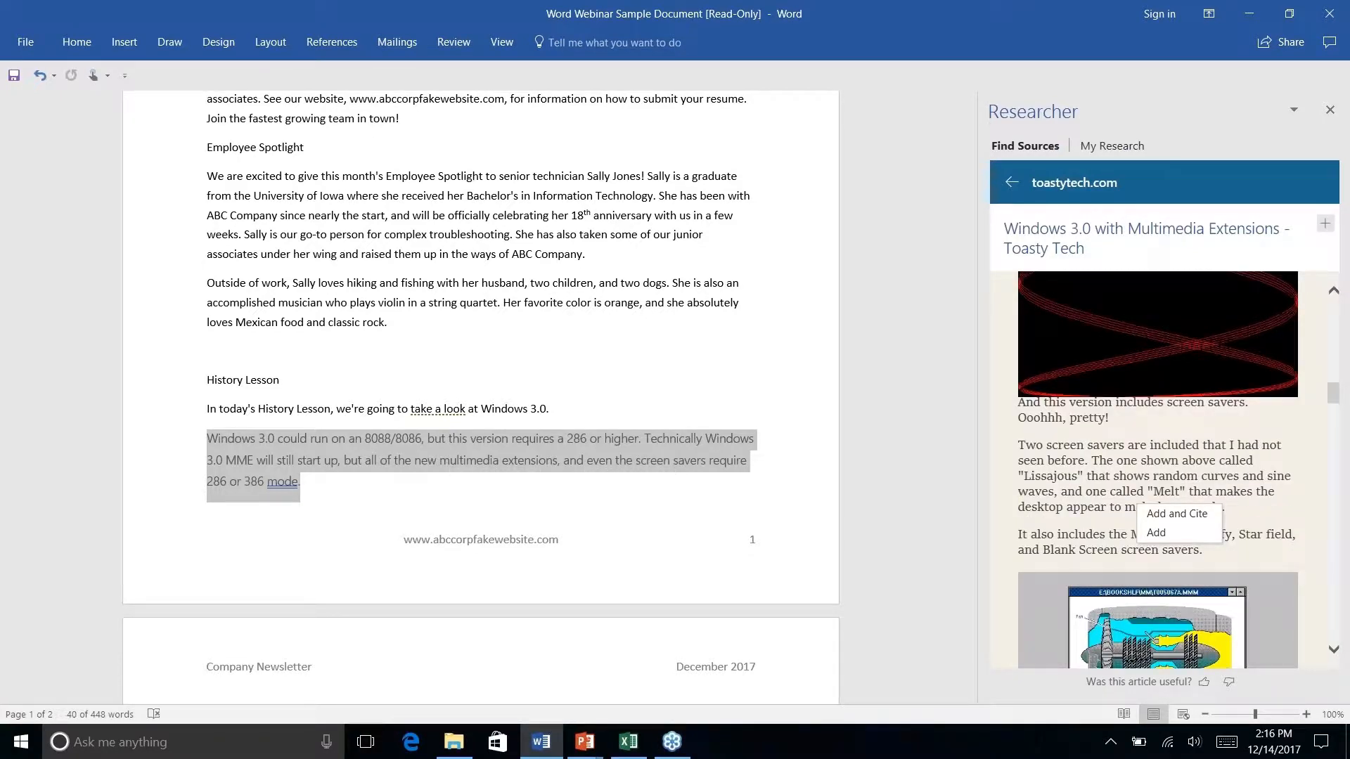
scroll(1158, 469, "down", 7)
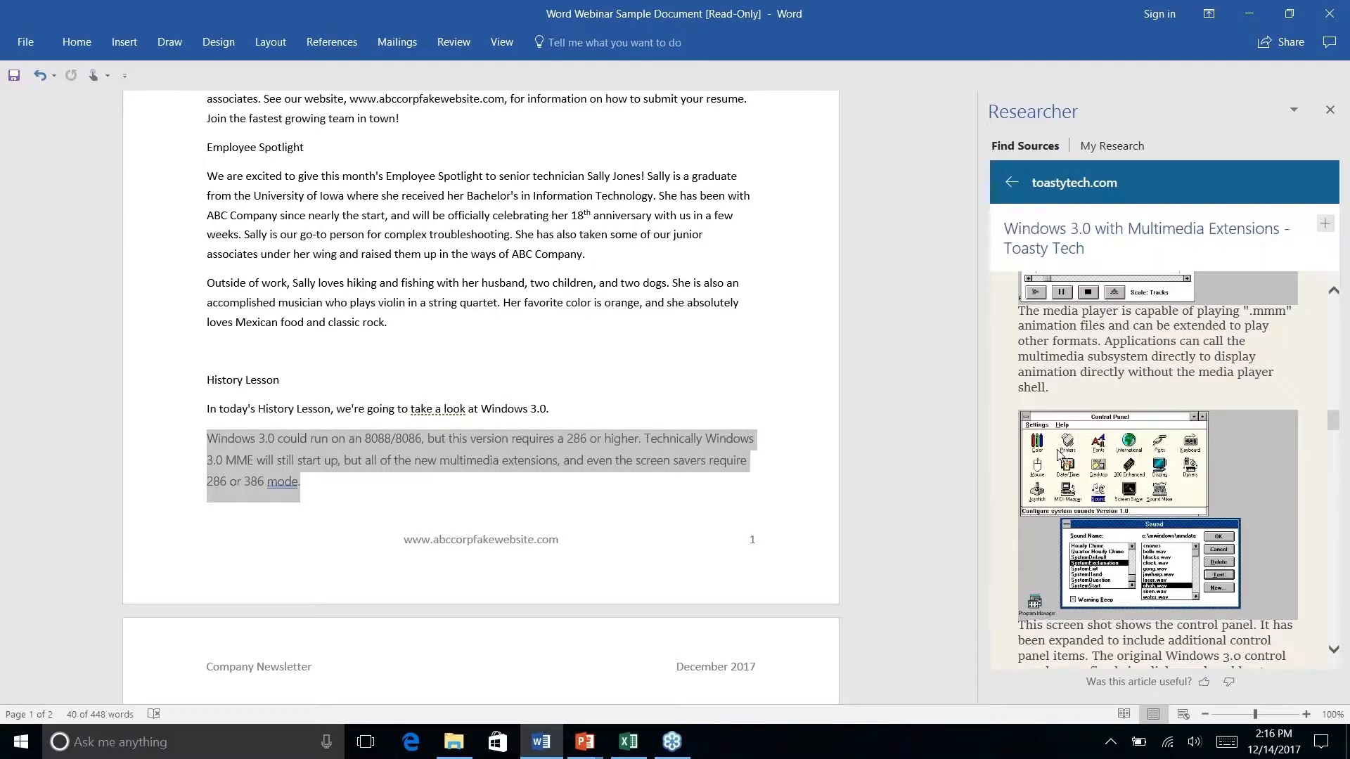
scroll(1158, 469, "up", 1)
left_click_drag(1018, 383, 1080, 460)
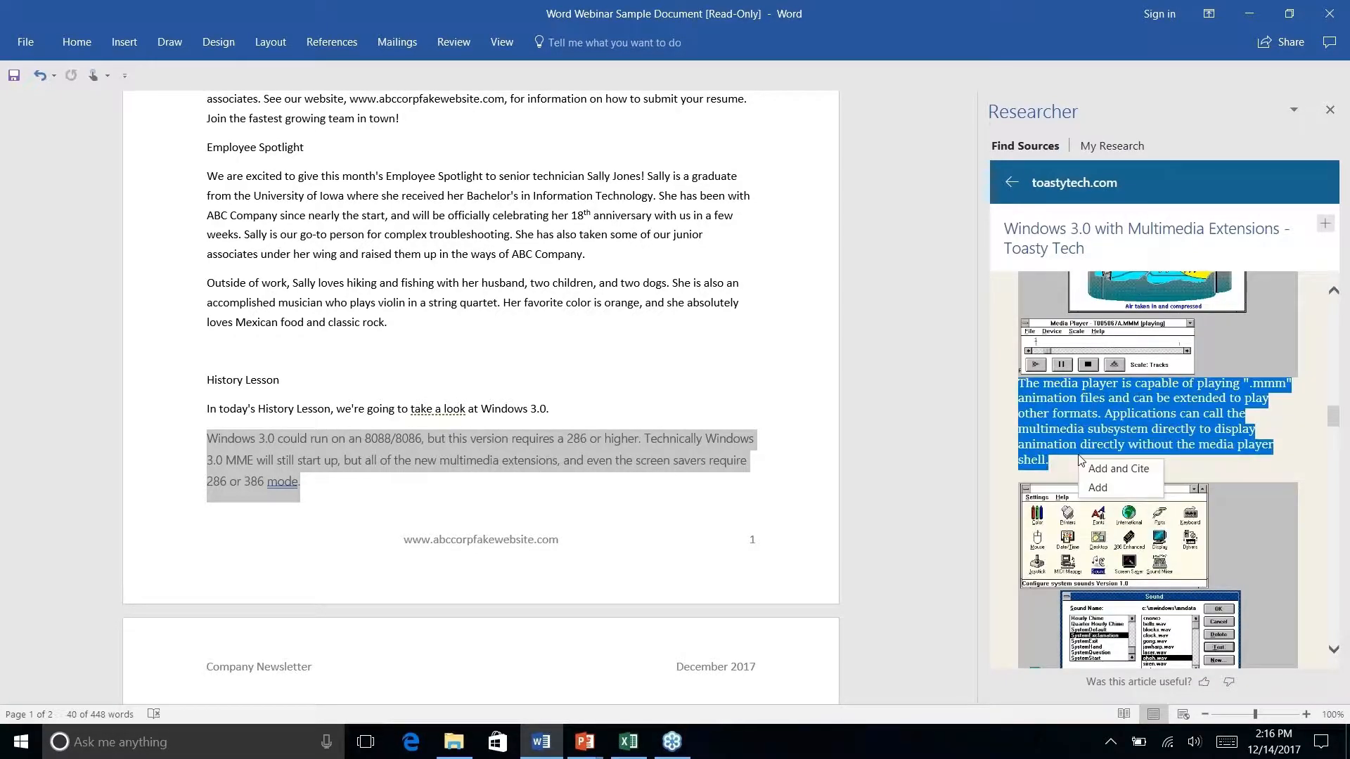
left_click(1122, 475)
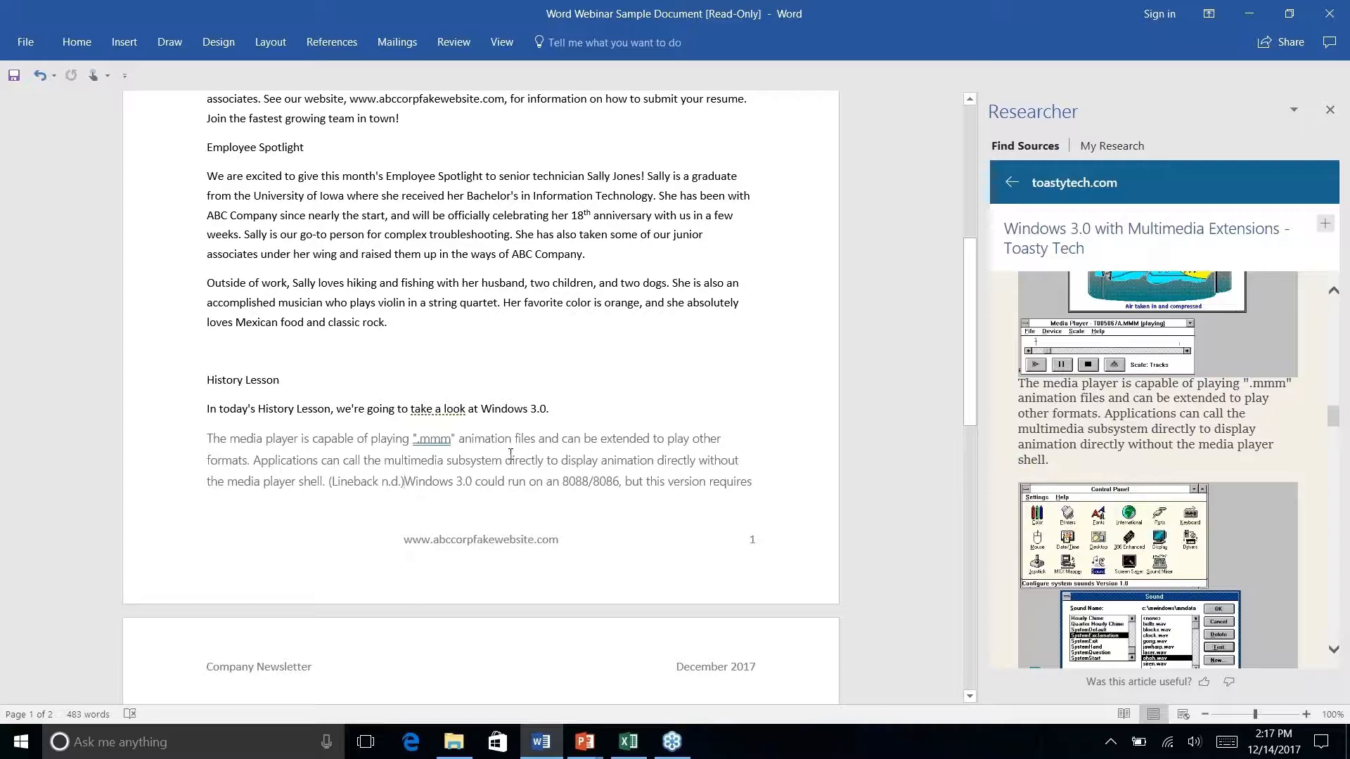
Check the inserted History Lesson text and change the document's citation style to APA Sixth Edition
scroll(511, 454, "down", 3)
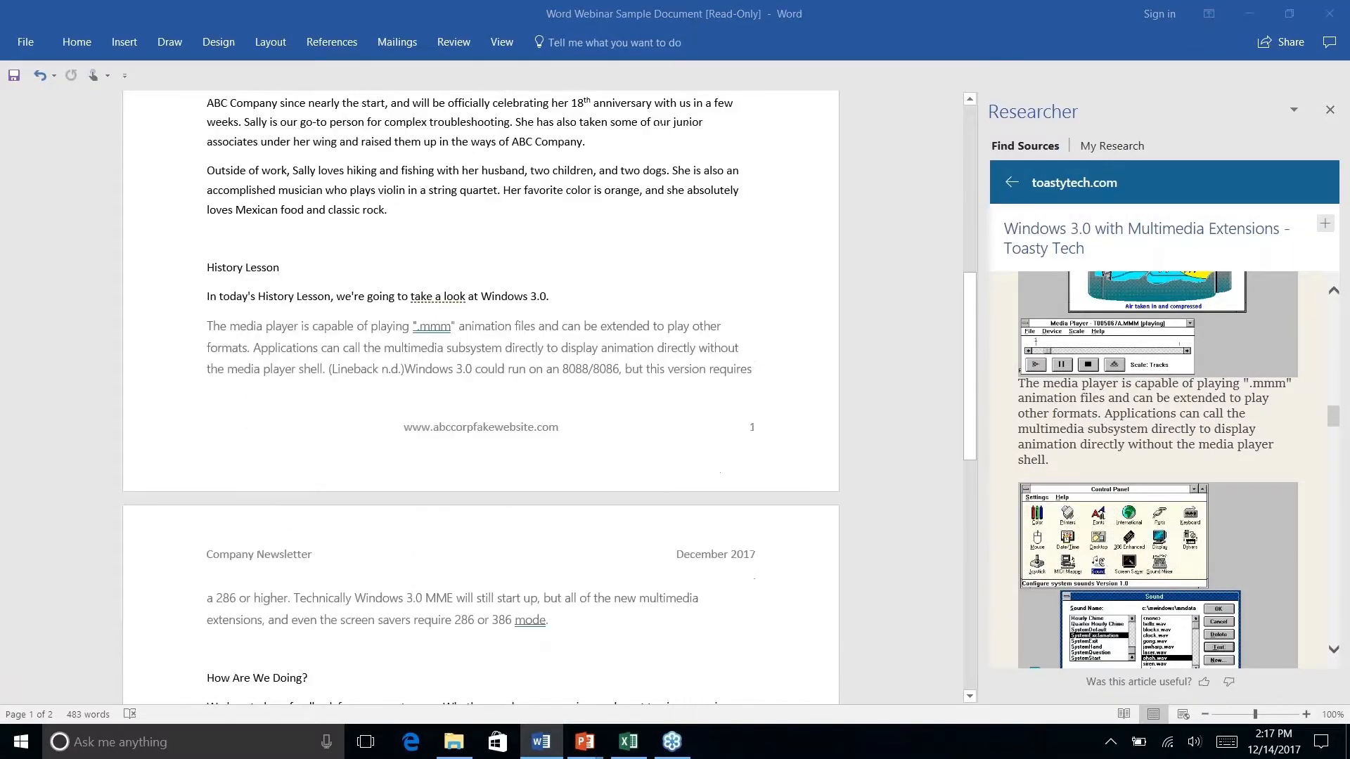
scroll(481, 393, "down", 3)
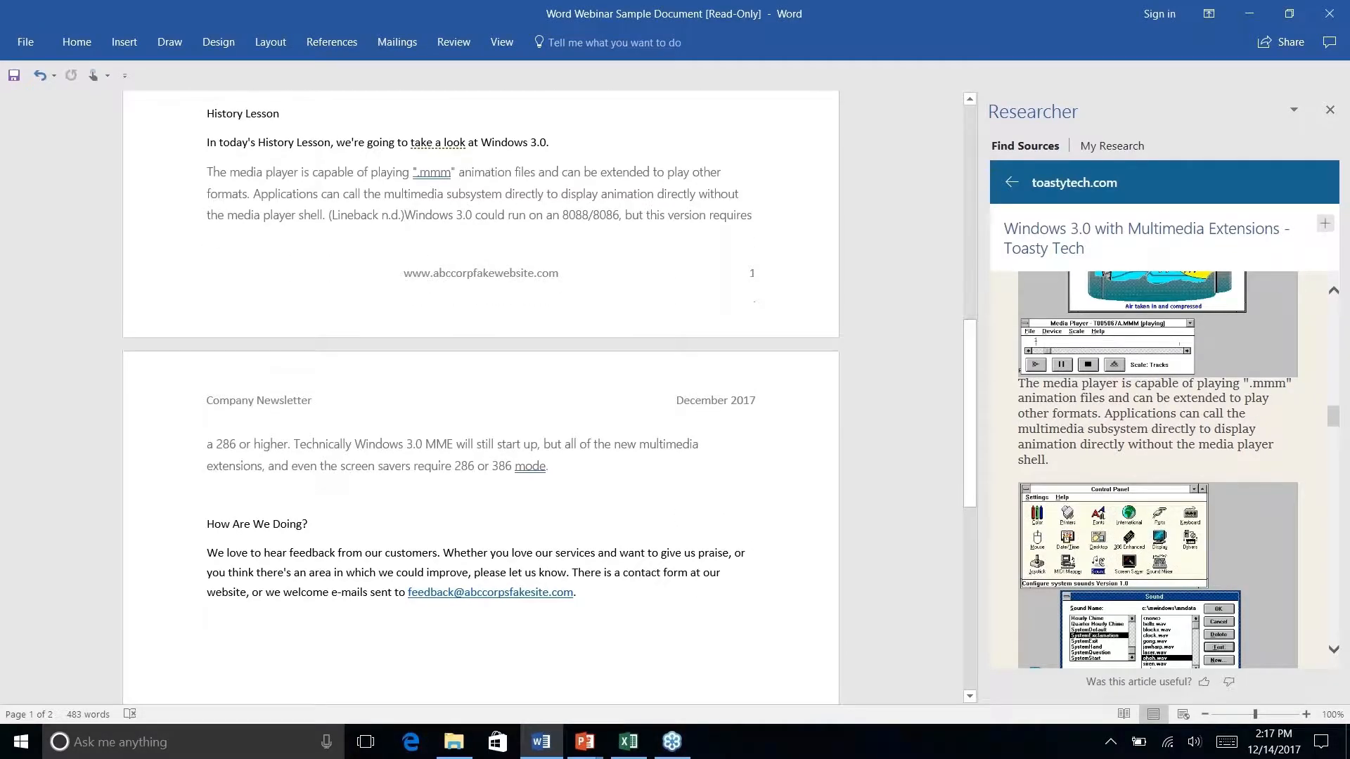
left_click(331, 42)
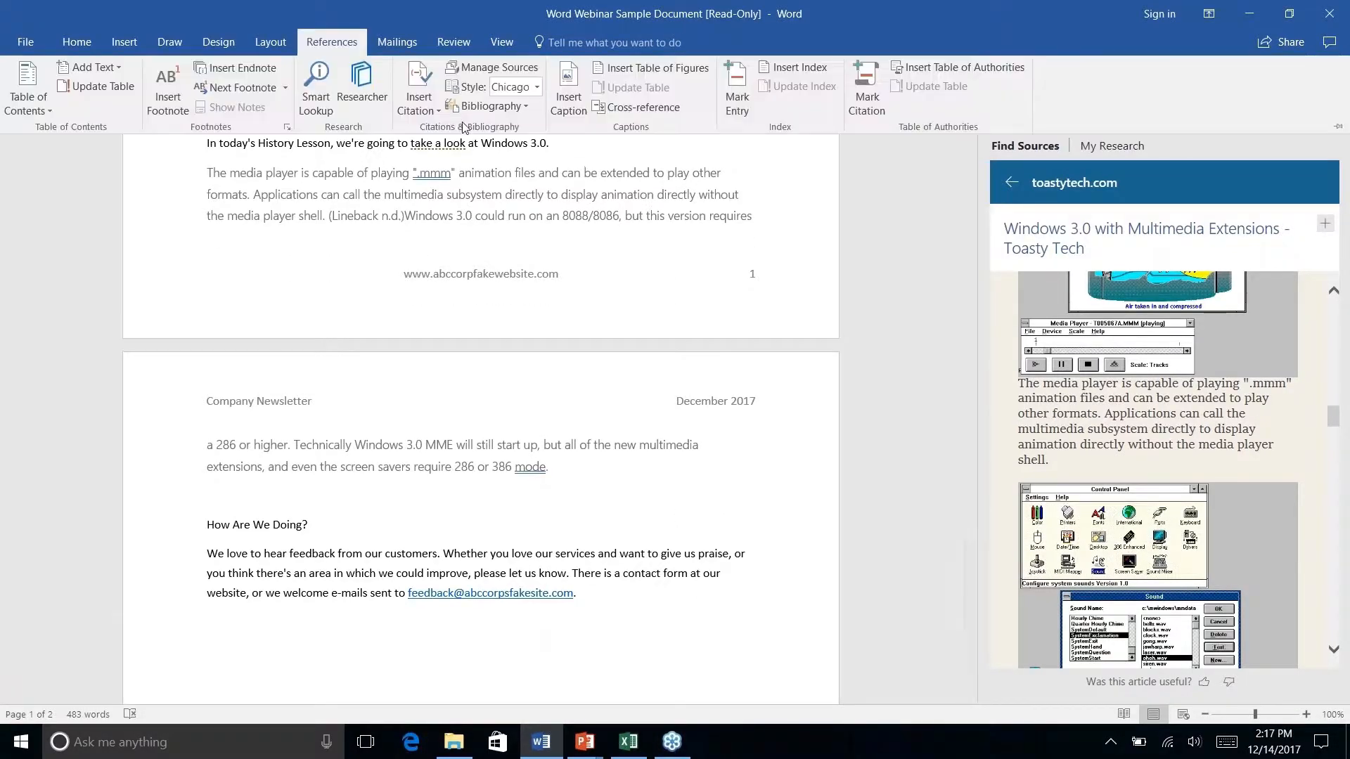
left_click(538, 87)
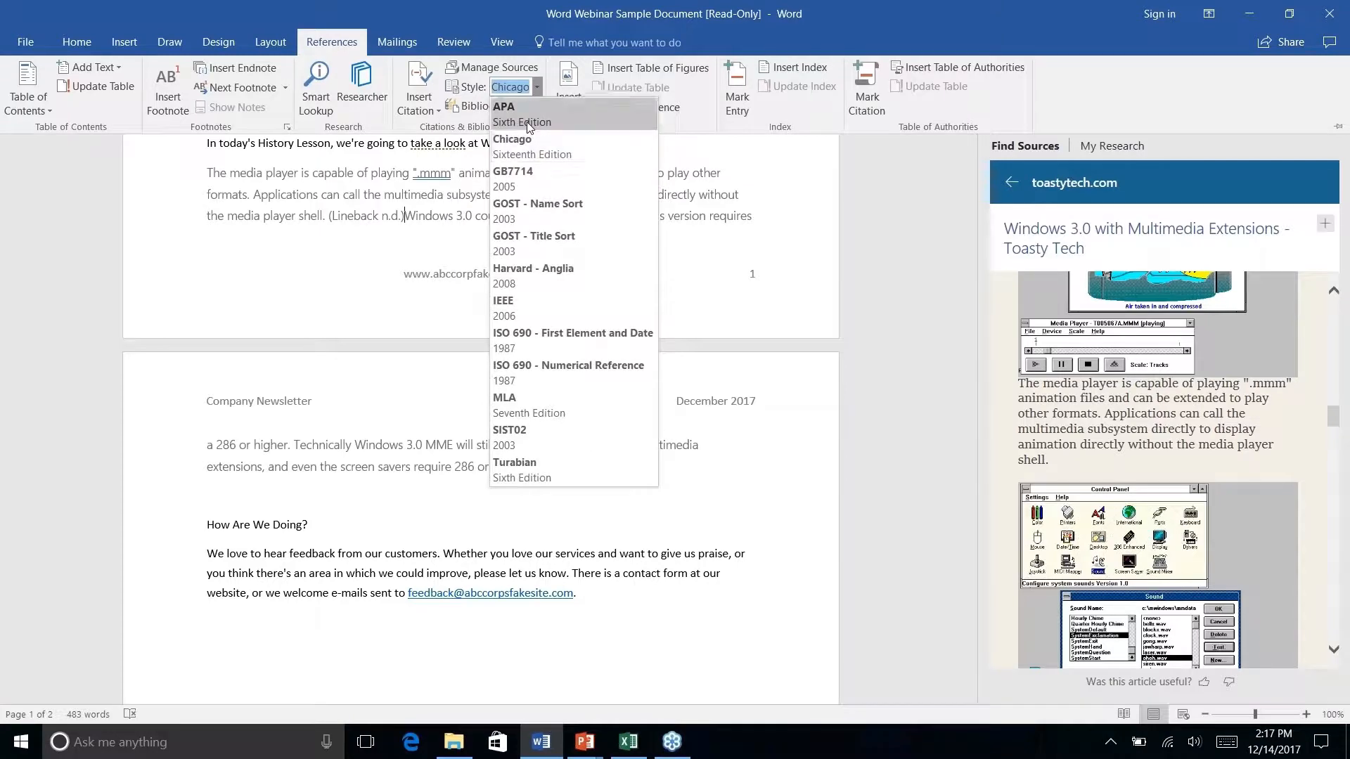
left_click(524, 122)
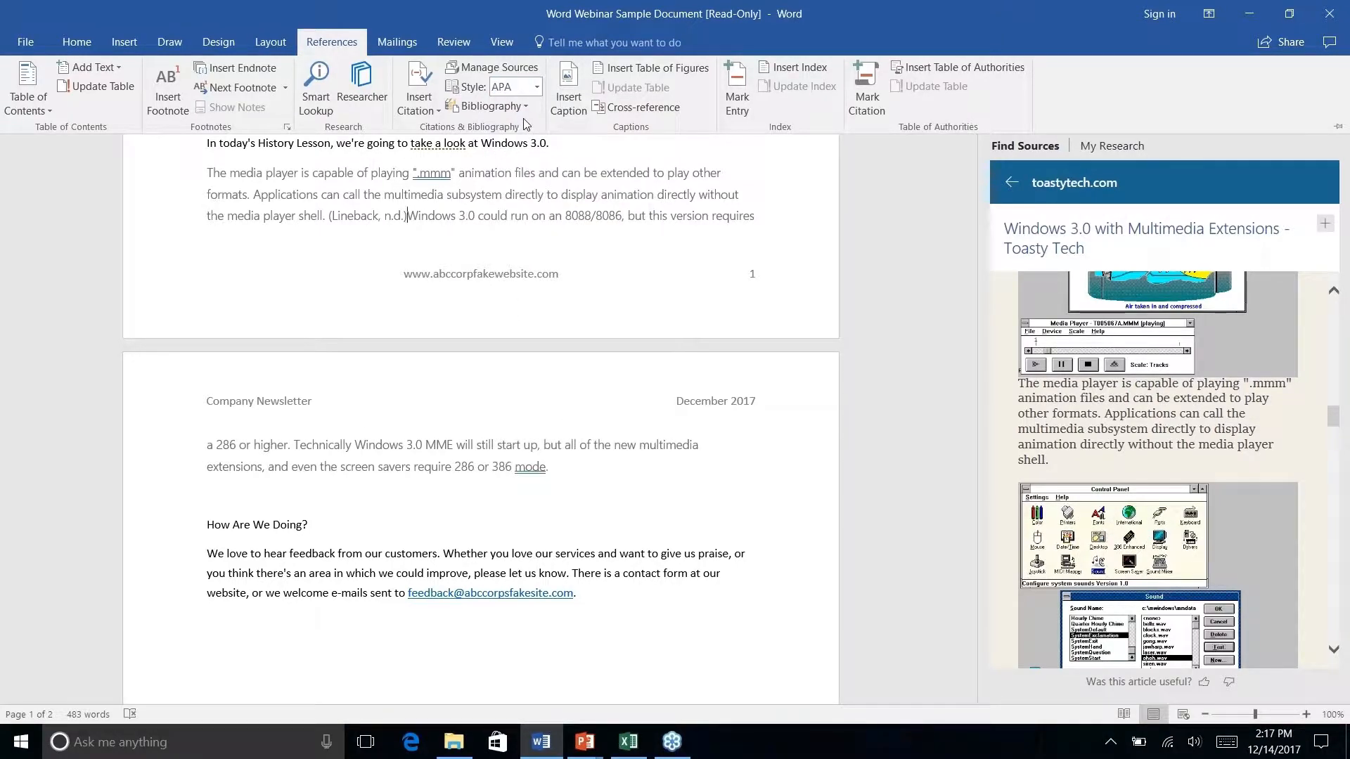
Open the source details of the citation after the media player paragraph, view the available source types, and close without changes
left_click(412, 225)
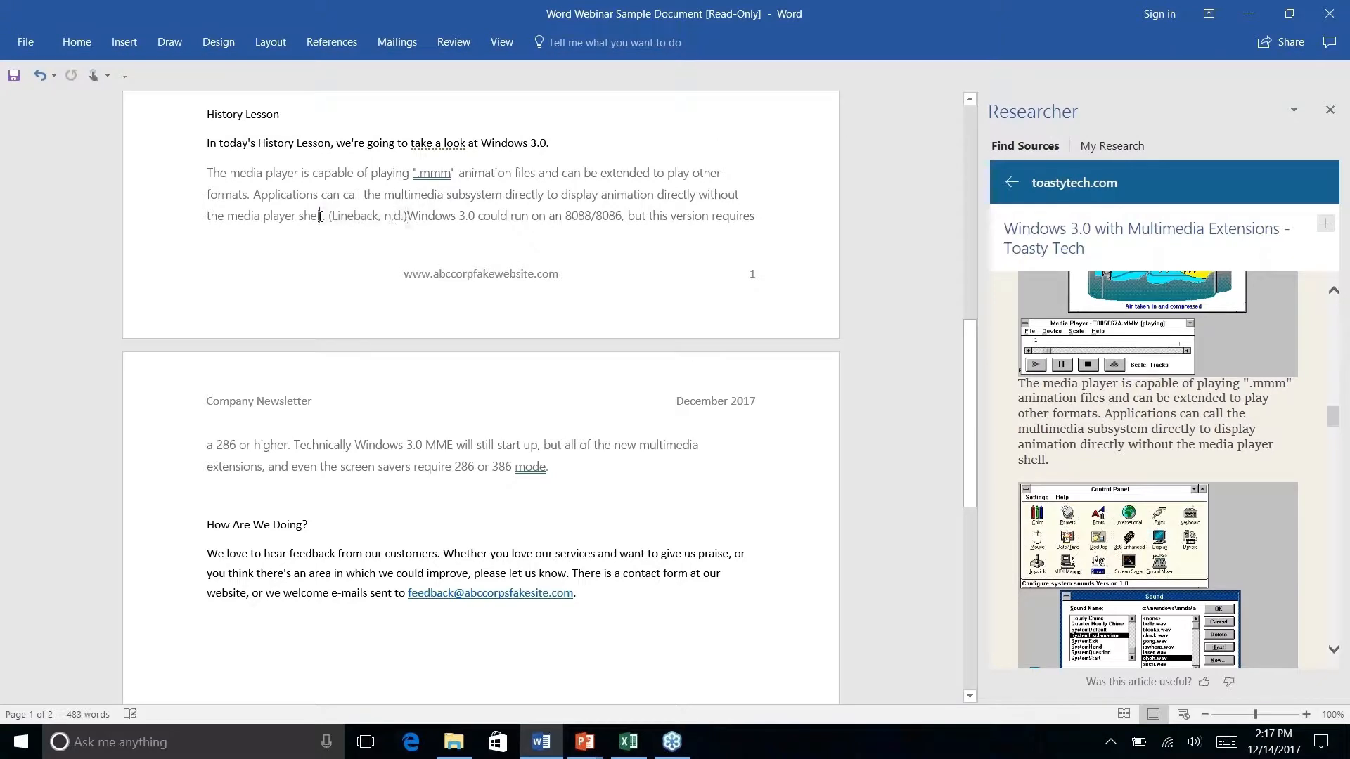
left_click(366, 218)
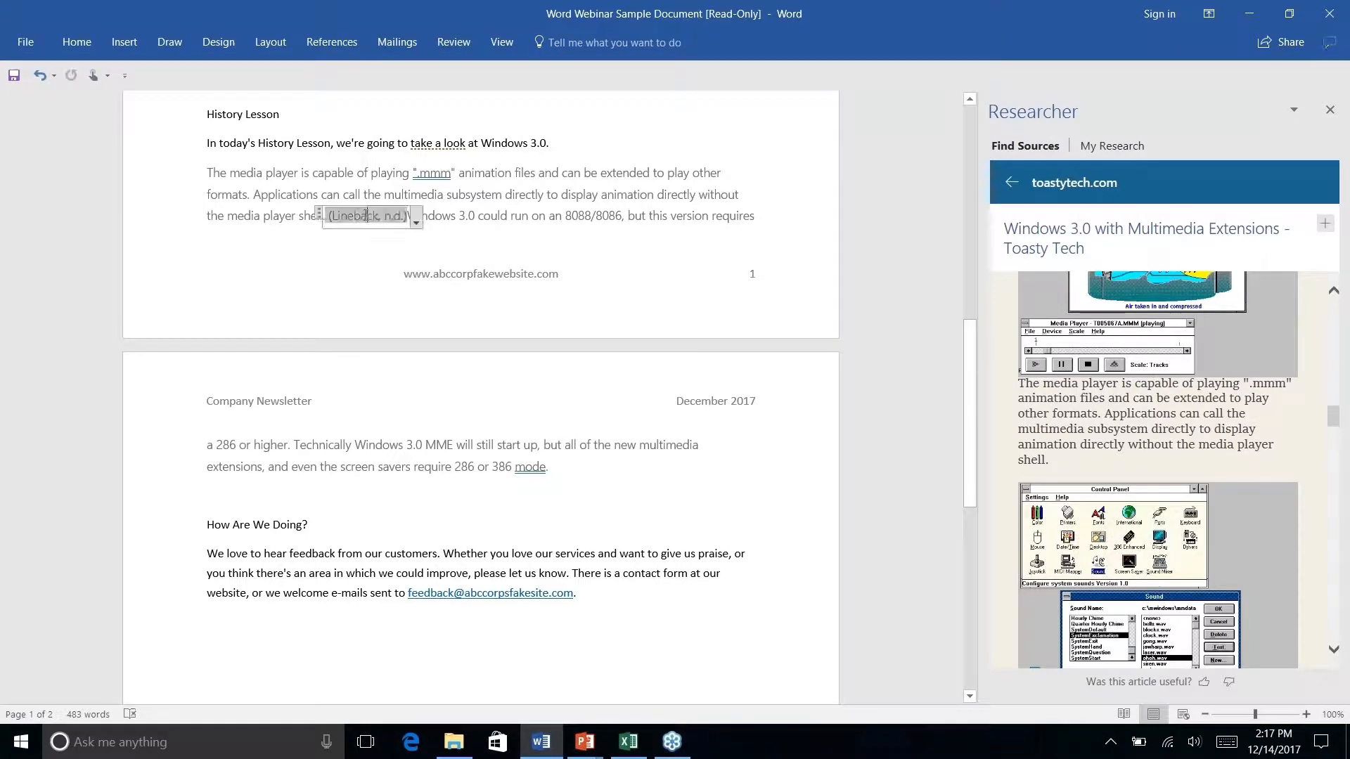
left_click(416, 224)
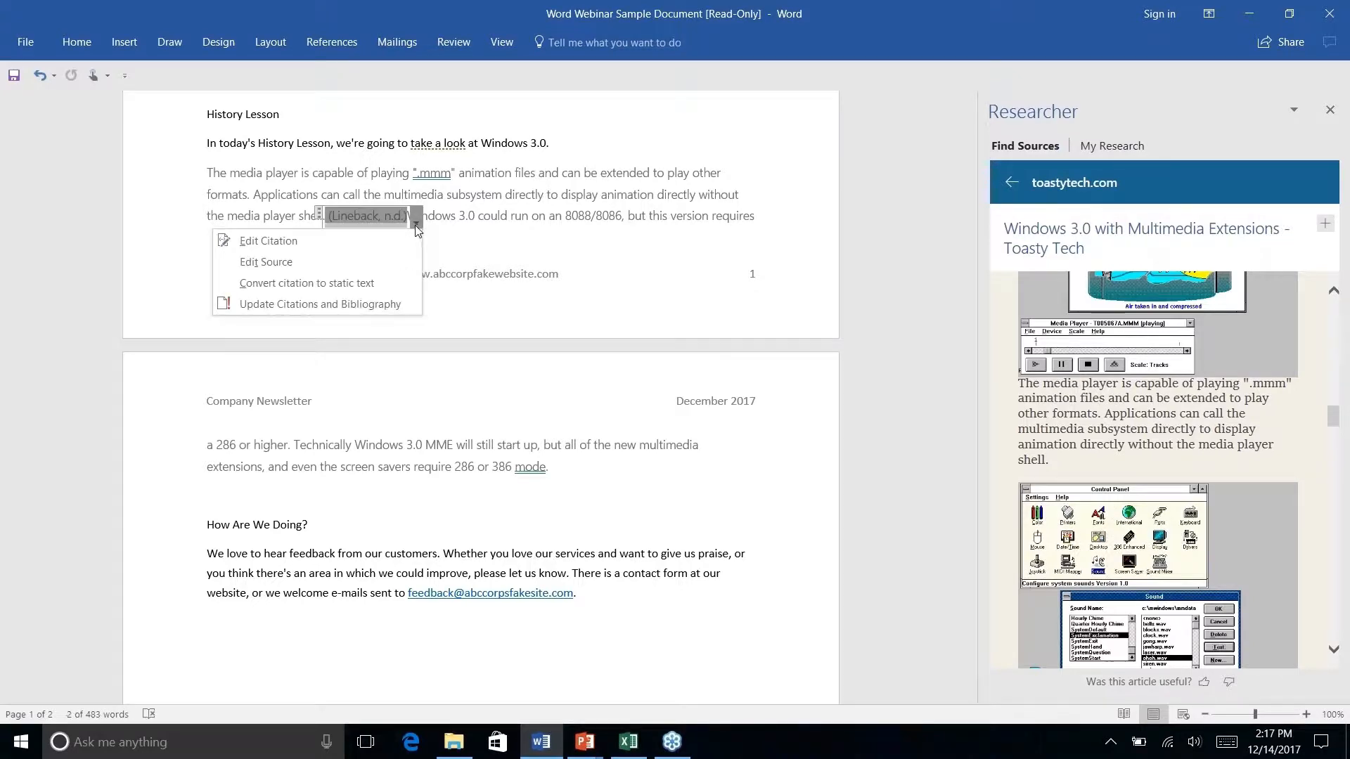
left_click(300, 263)
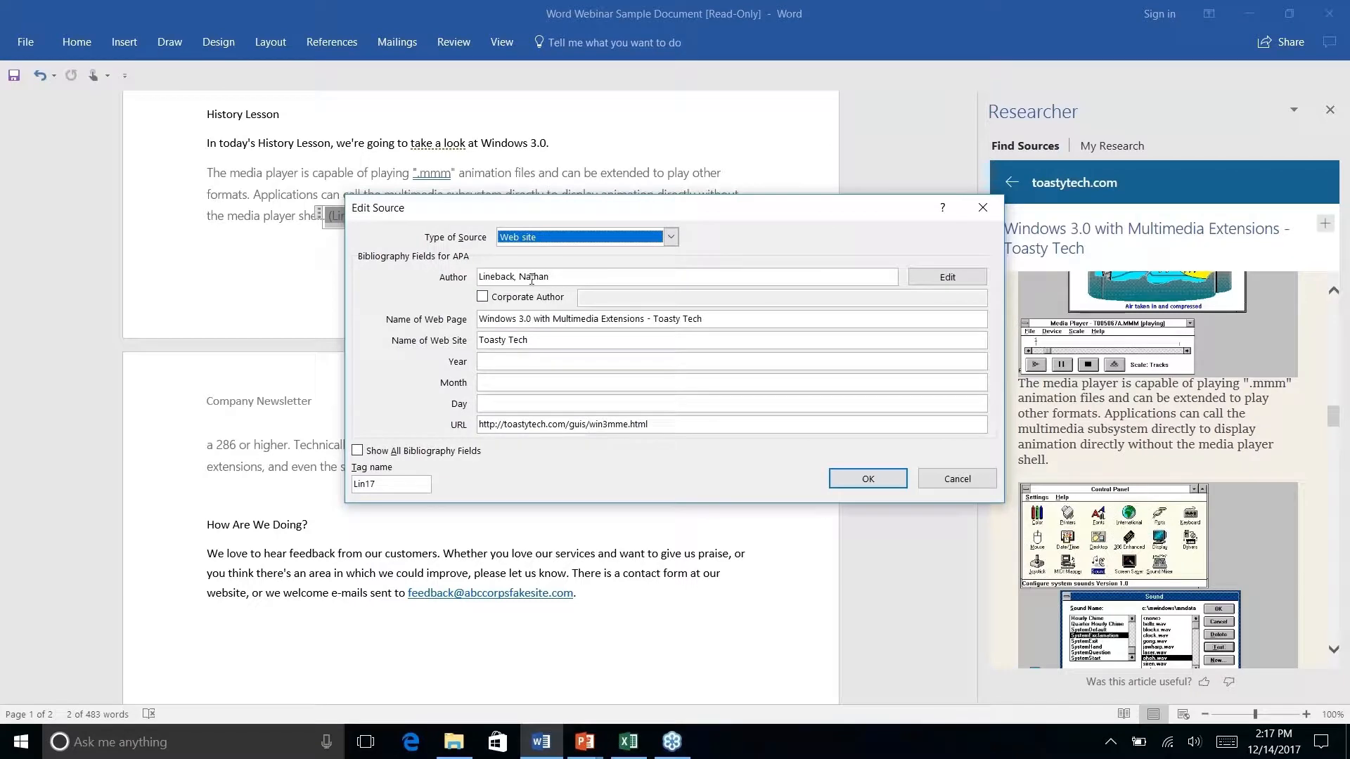
left_click(671, 237)
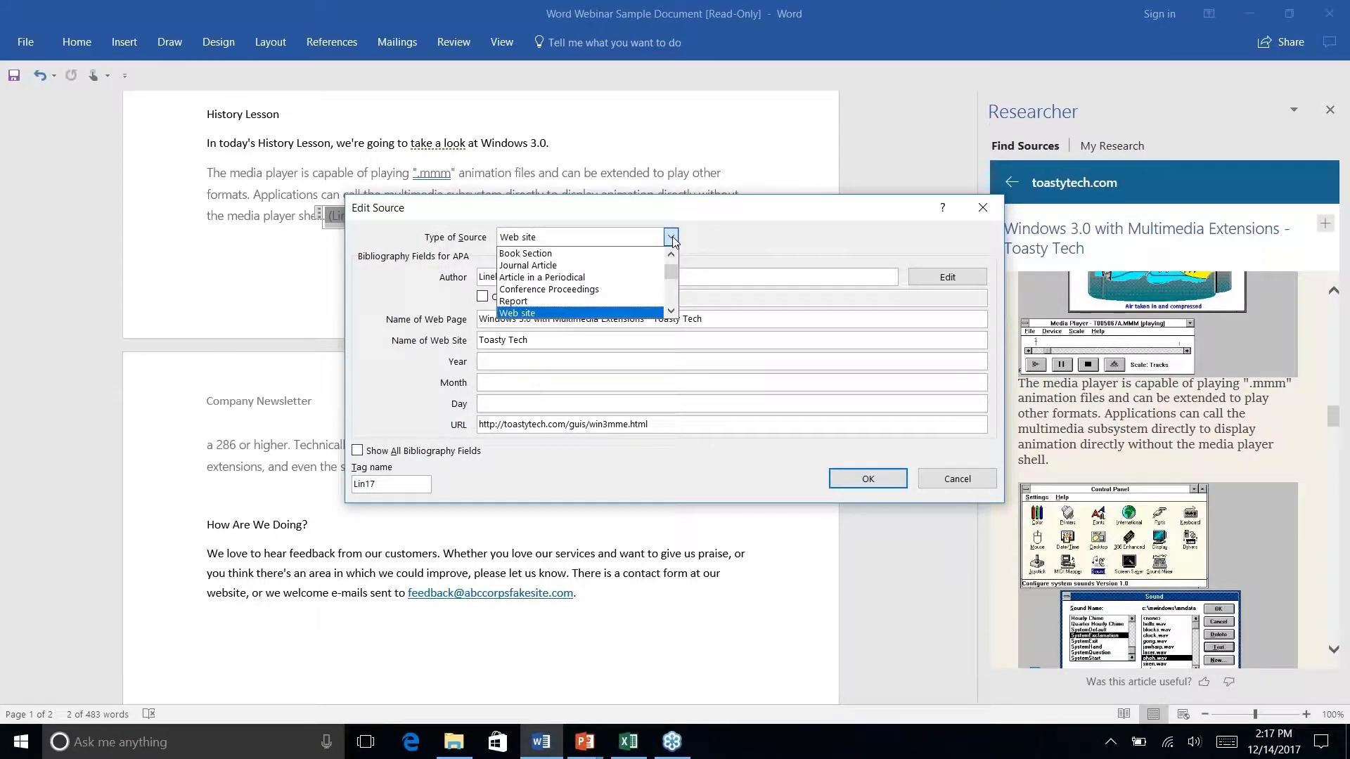
left_click(671, 238)
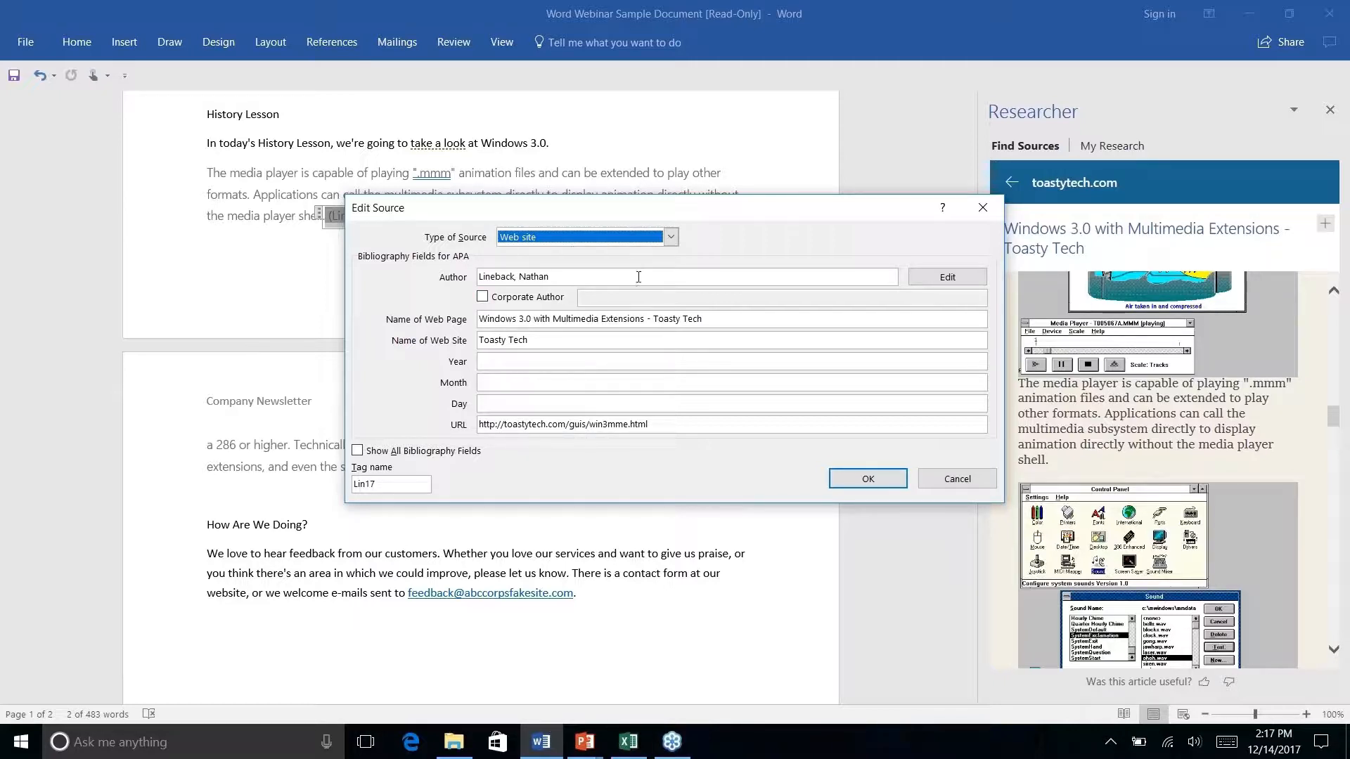
left_click(958, 484)
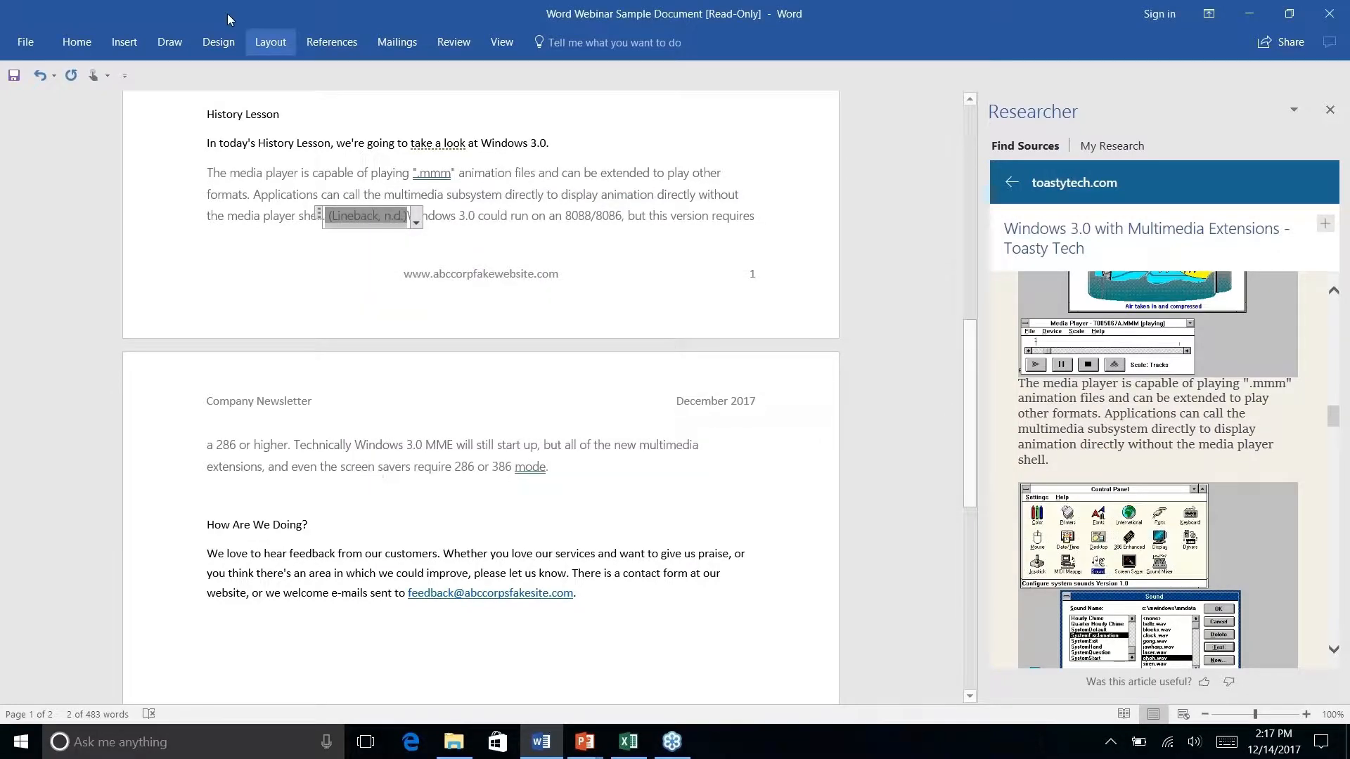
left_click(327, 44)
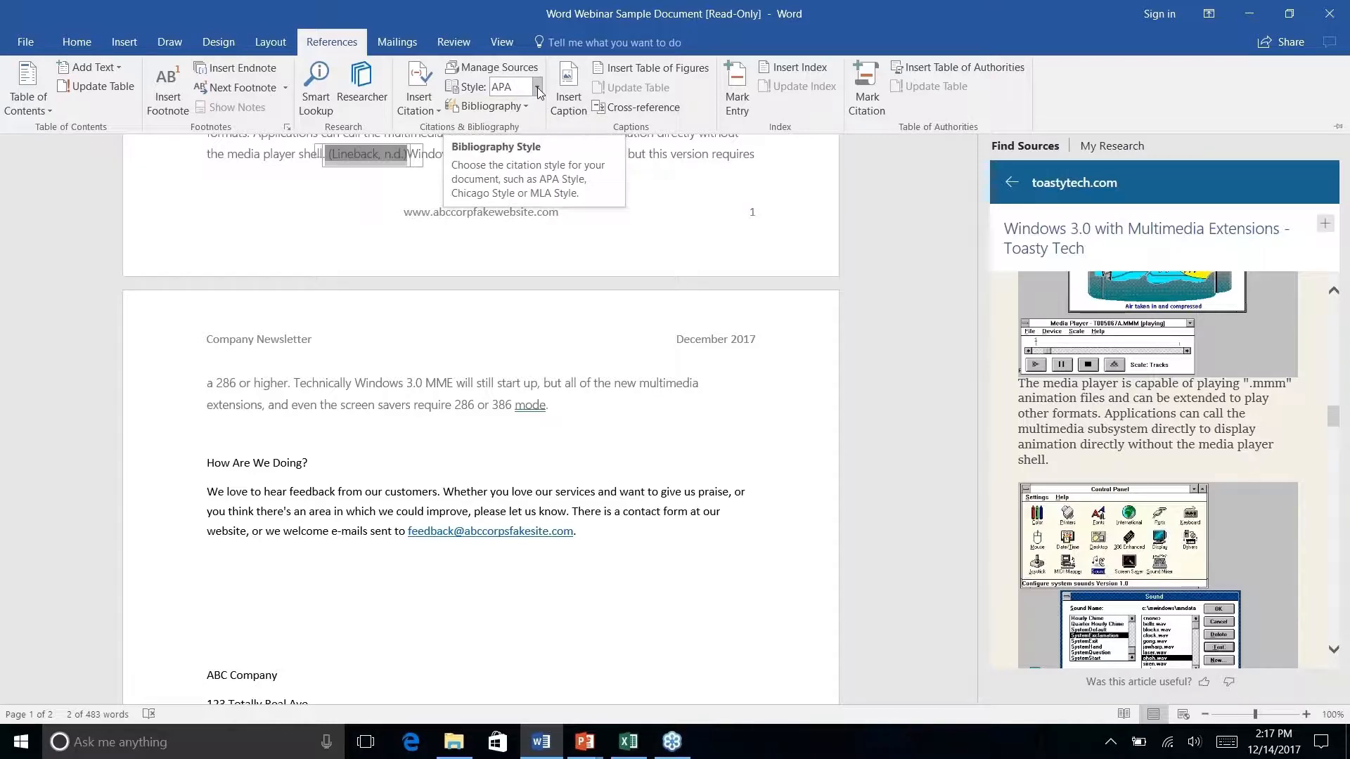
left_click(633, 275)
scroll(633, 275, "down", 3)
scroll(633, 275, "up", 5)
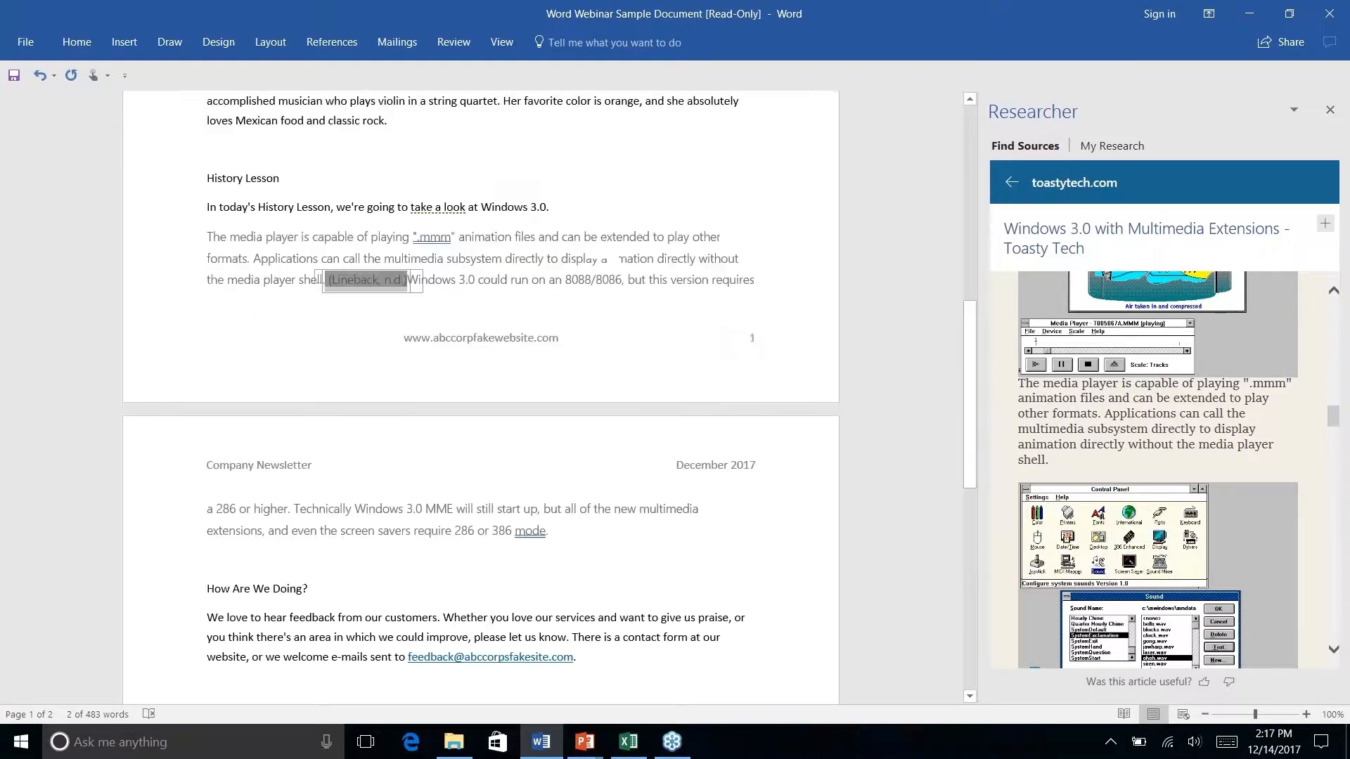
left_click(614, 259)
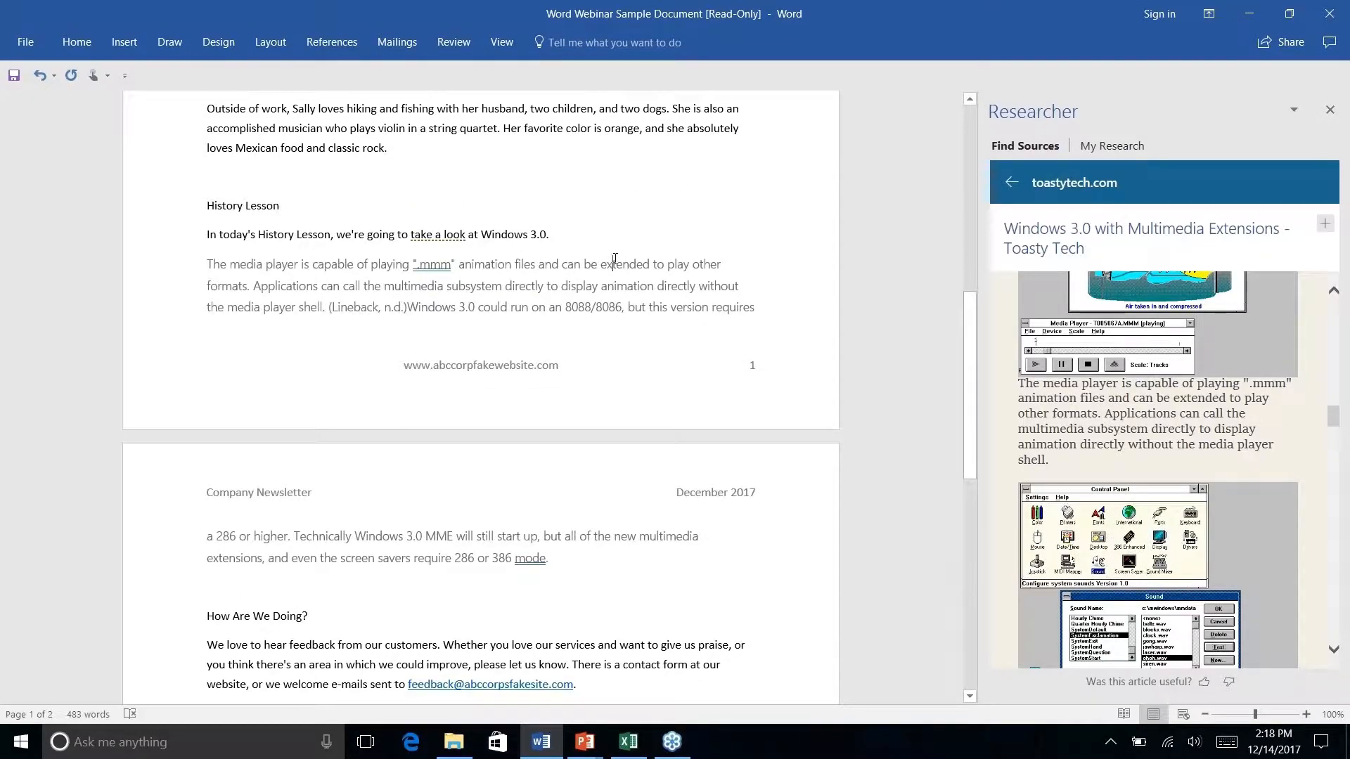
Insert the built-in References bibliography after the last sentence of the History Lesson section
left_click(355, 45)
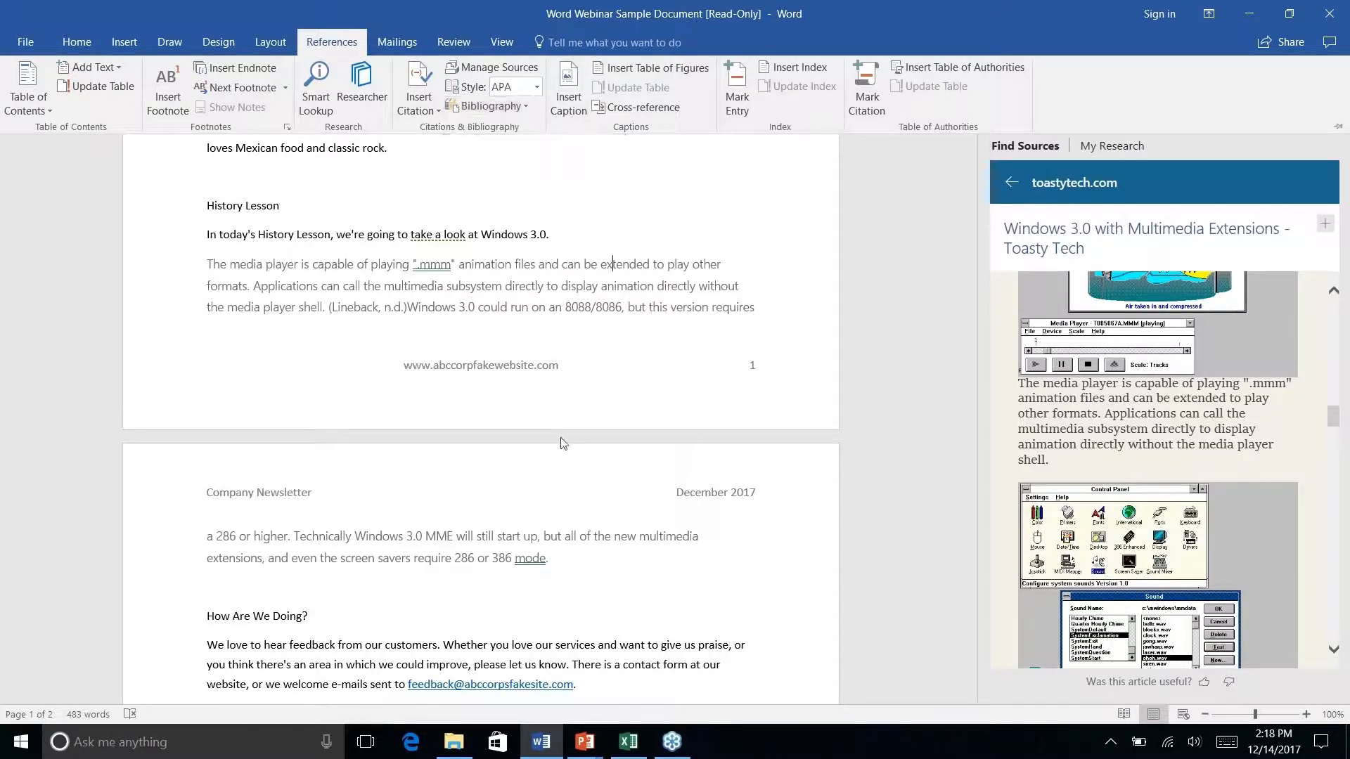
left_click(587, 570)
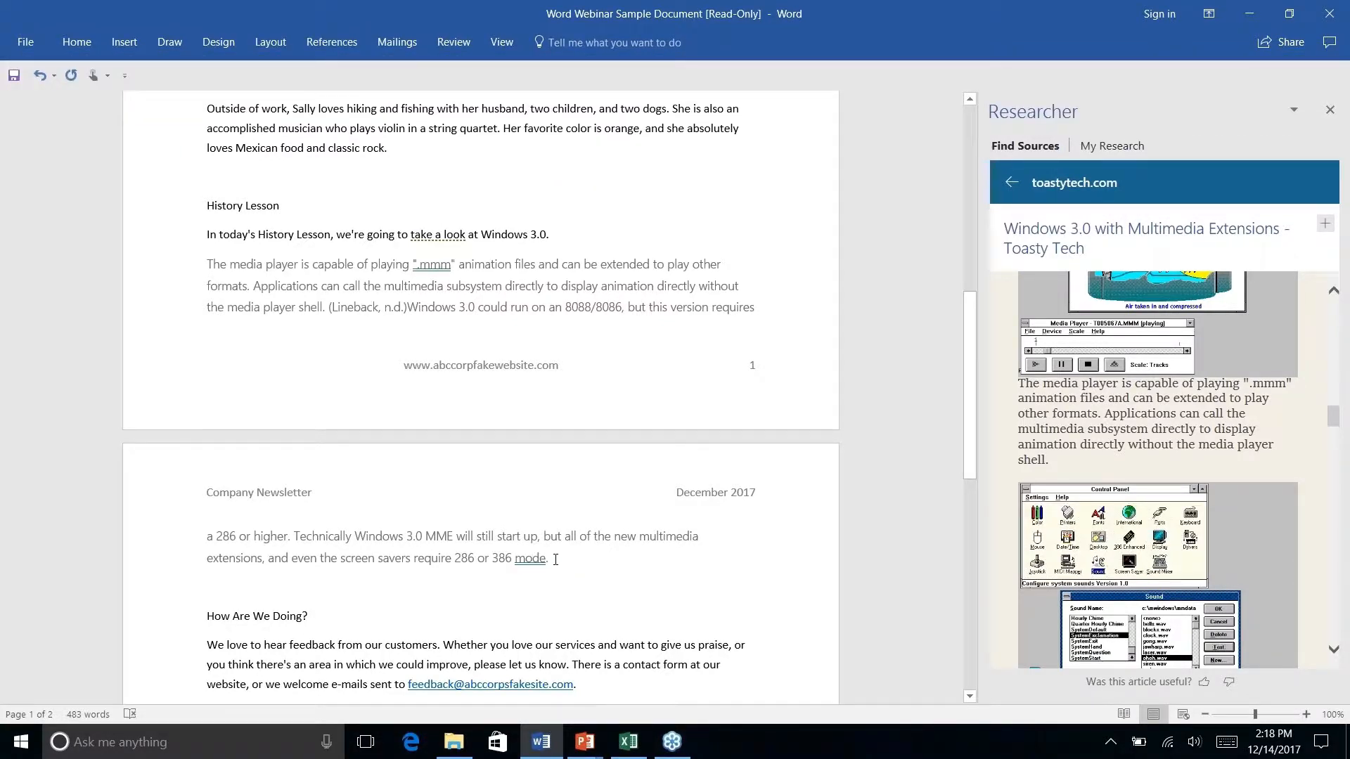
right_click(552, 559)
key("Escape")
left_click(344, 49)
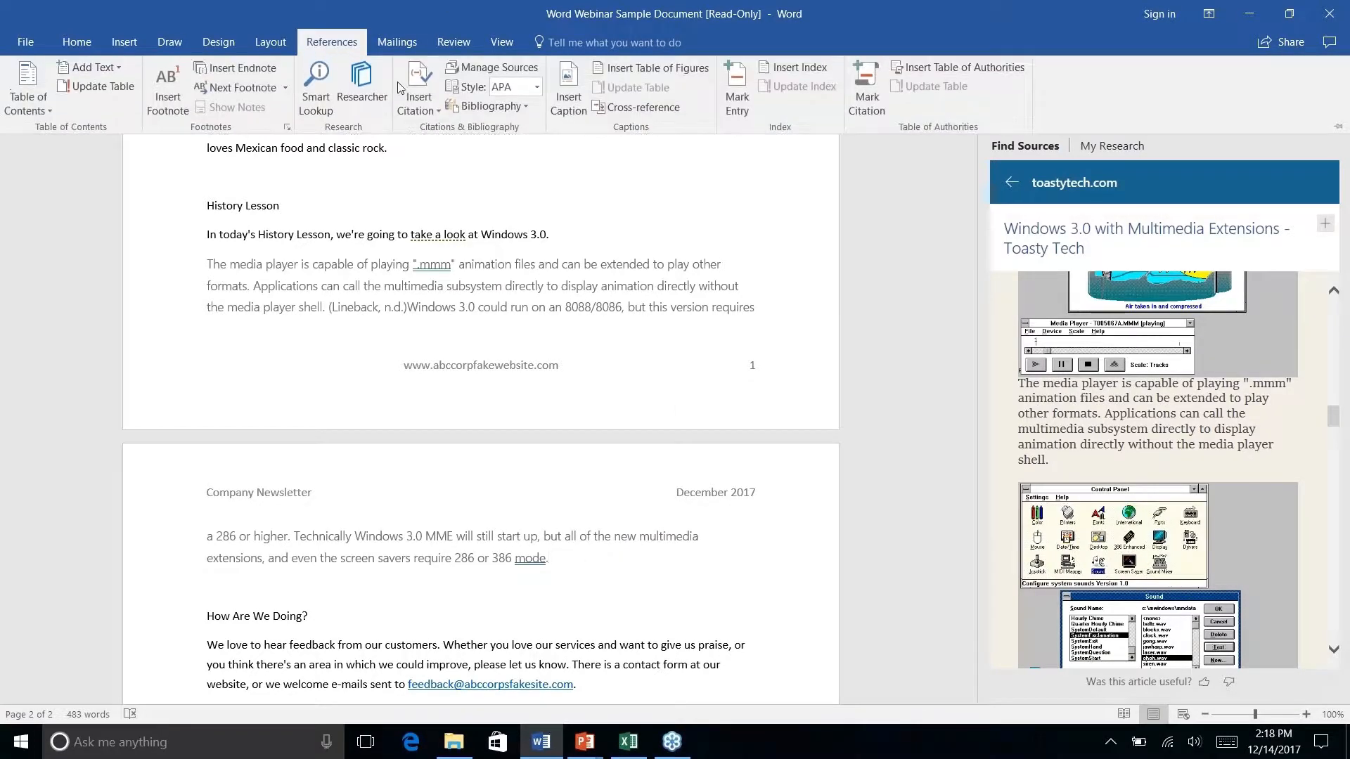
left_click(524, 105)
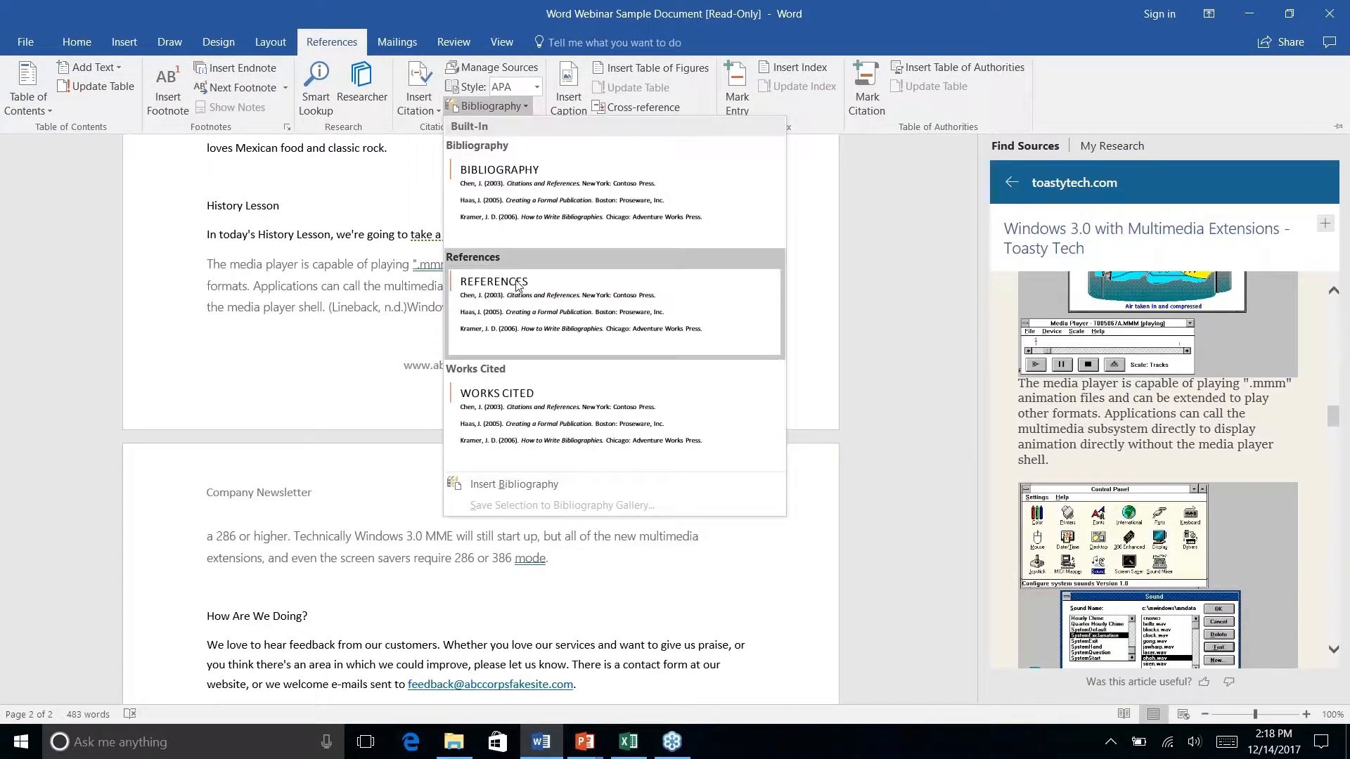
left_click(525, 317)
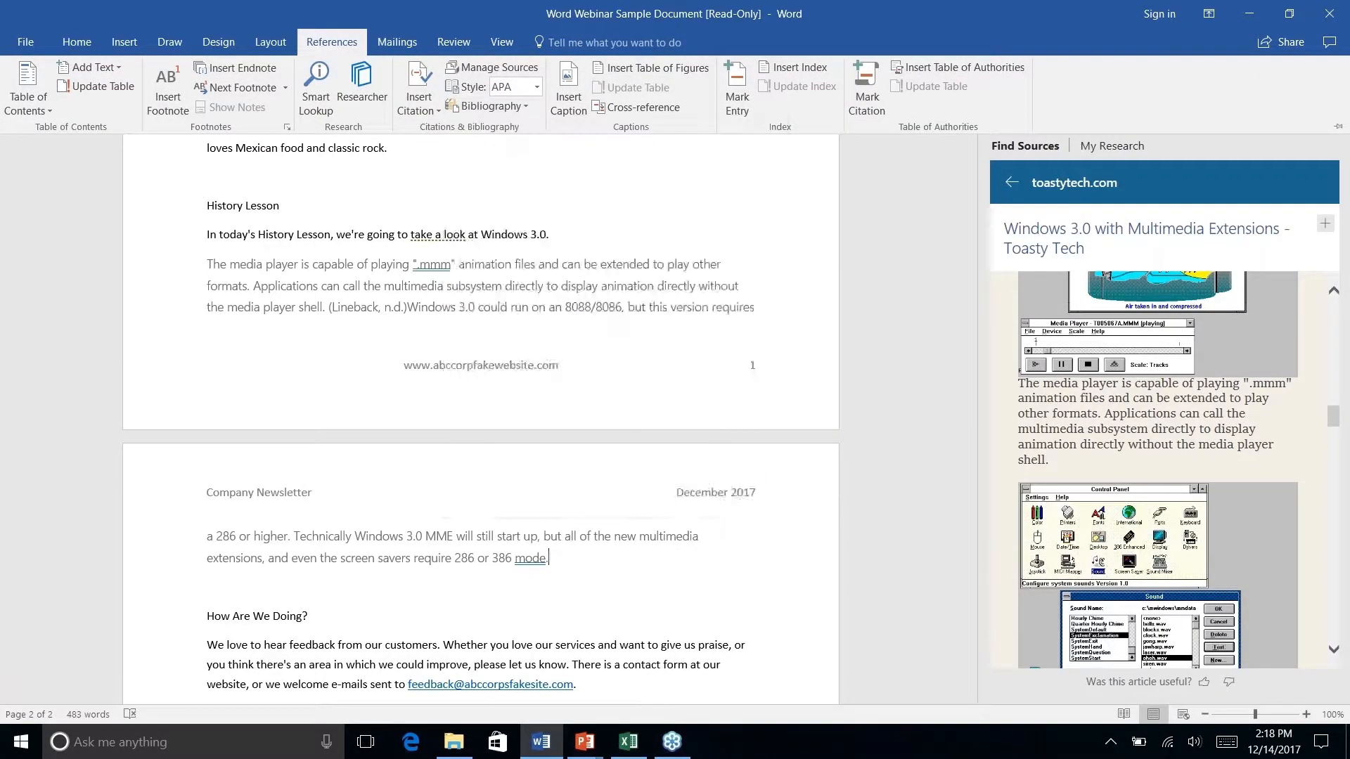
Examine the inserted References list and compare its entries with the citation in the History Lesson text
scroll(481, 419, "down", 2)
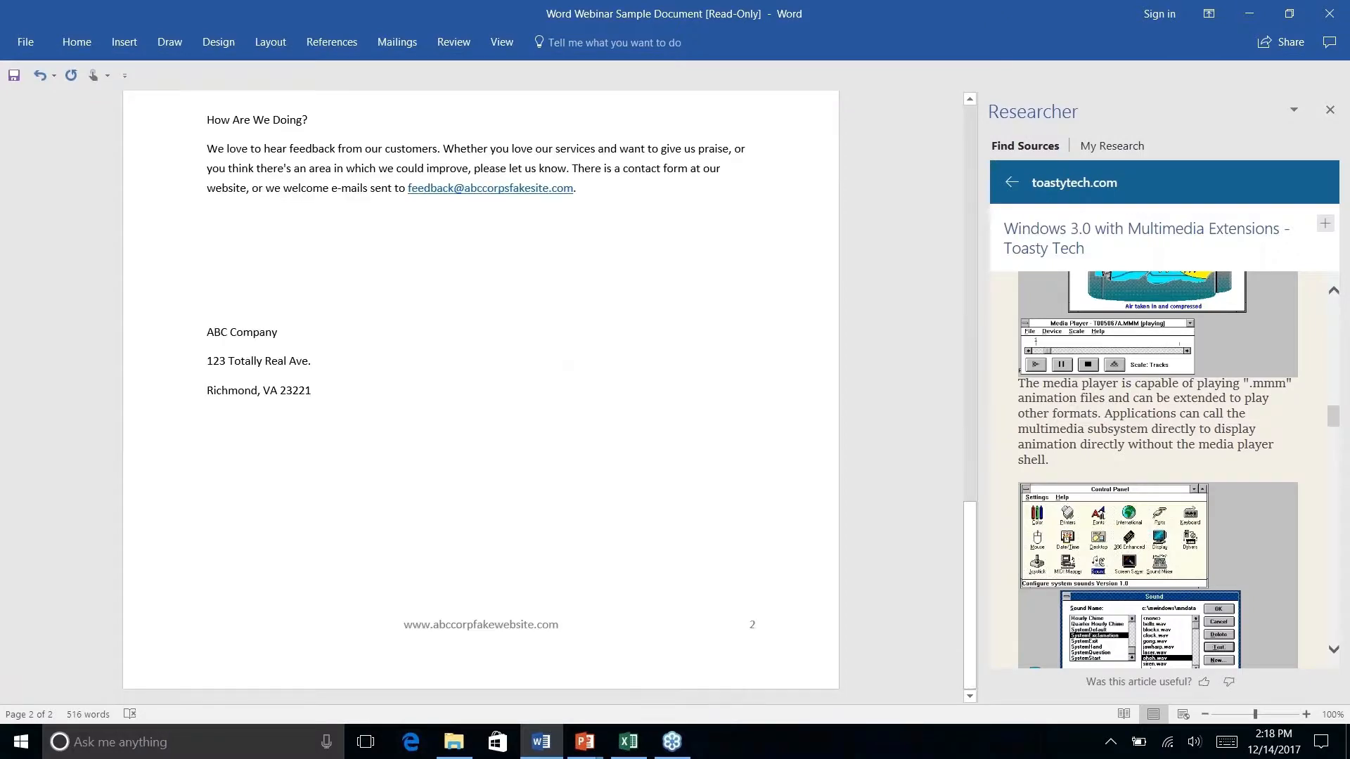
scroll(481, 419, "up", 6)
scroll(481, 397, "up", 4)
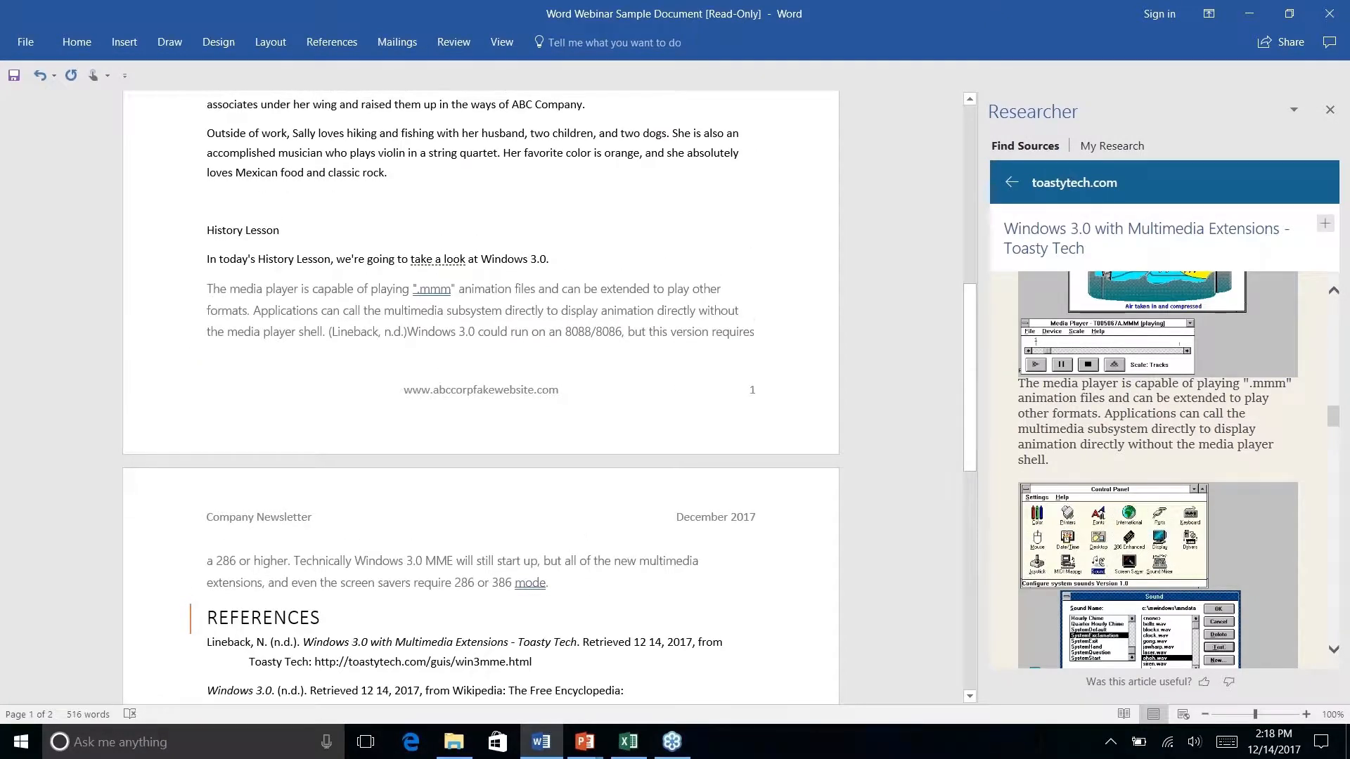
scroll(481, 397, "down", 1)
left_click(385, 267)
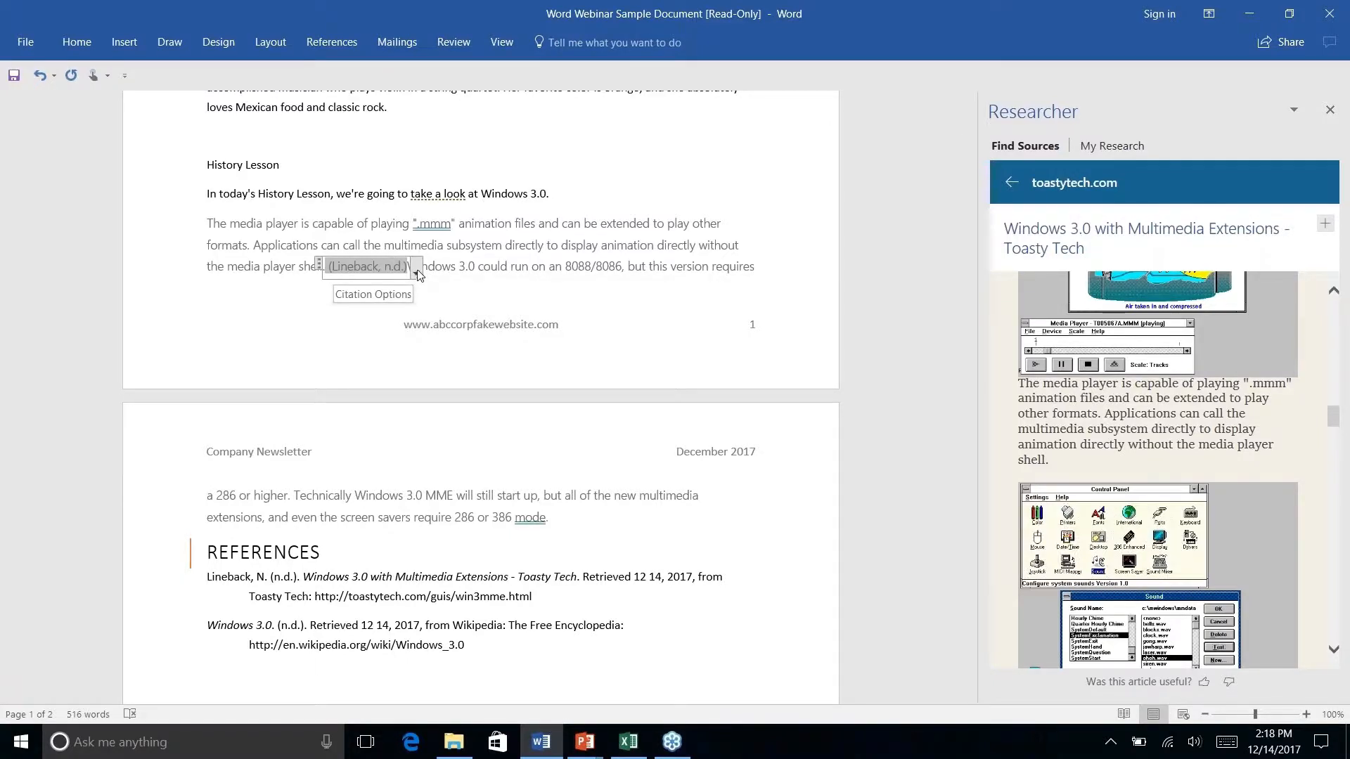
right_click(493, 485)
left_click(493, 492)
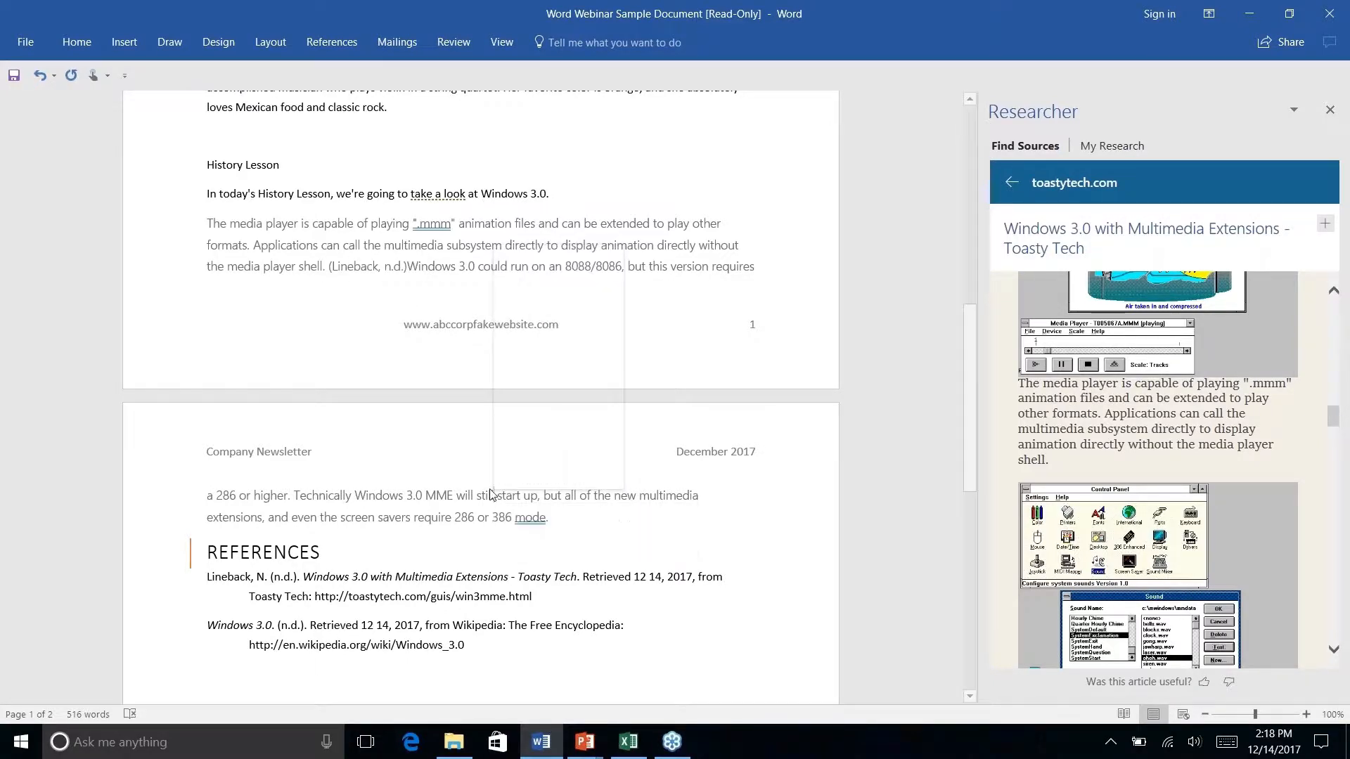
scroll(524, 496, "down", 3)
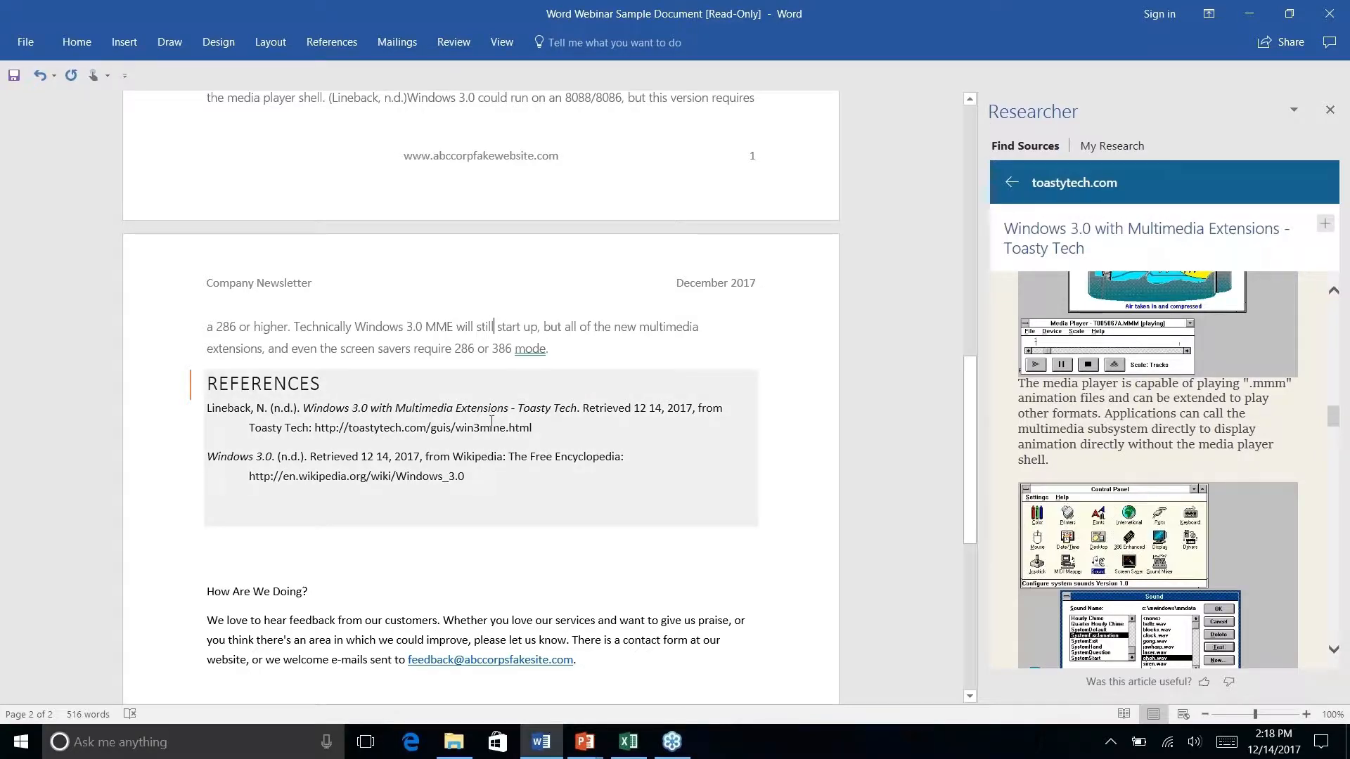
scroll(481, 394, "down", 4)
scroll(481, 394, "up", 6)
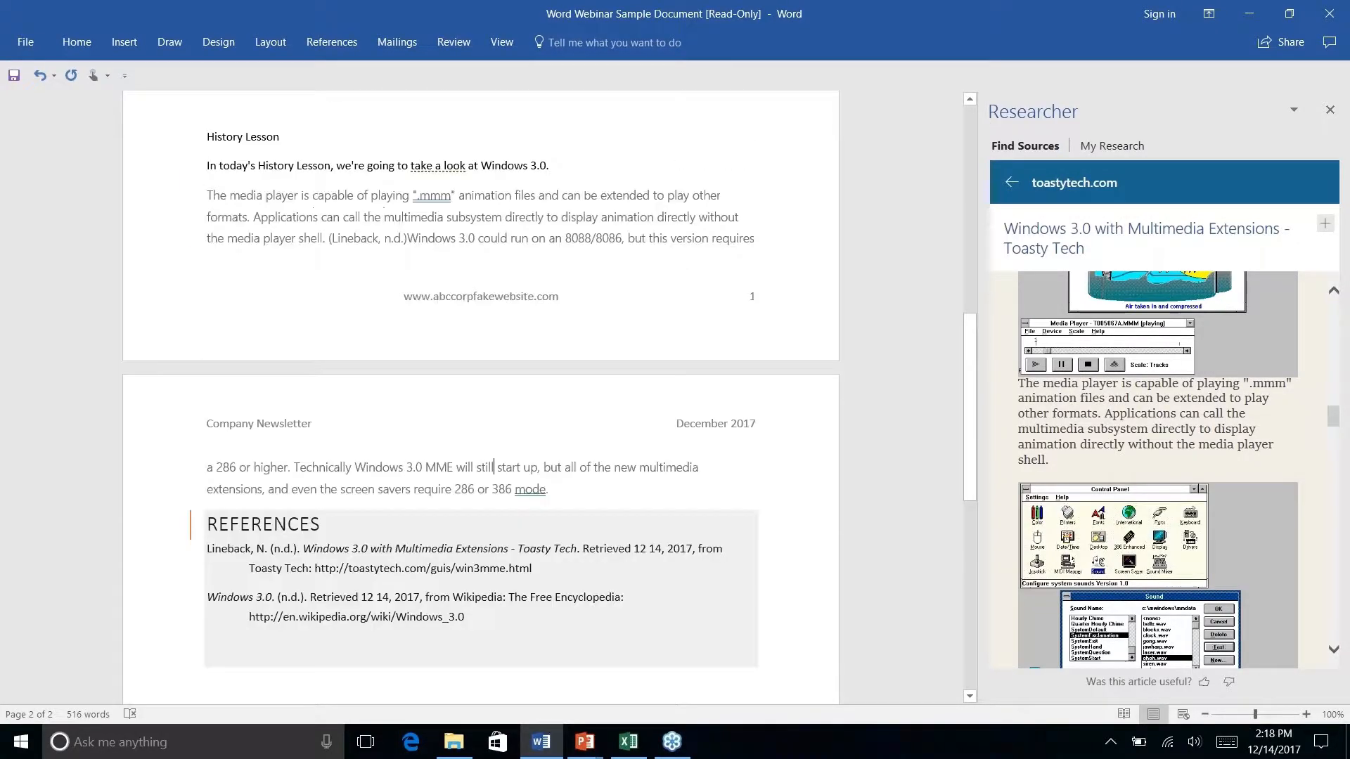
Close and reopen Researcher, view the My Research section, and close Researcher again
left_click(1329, 110)
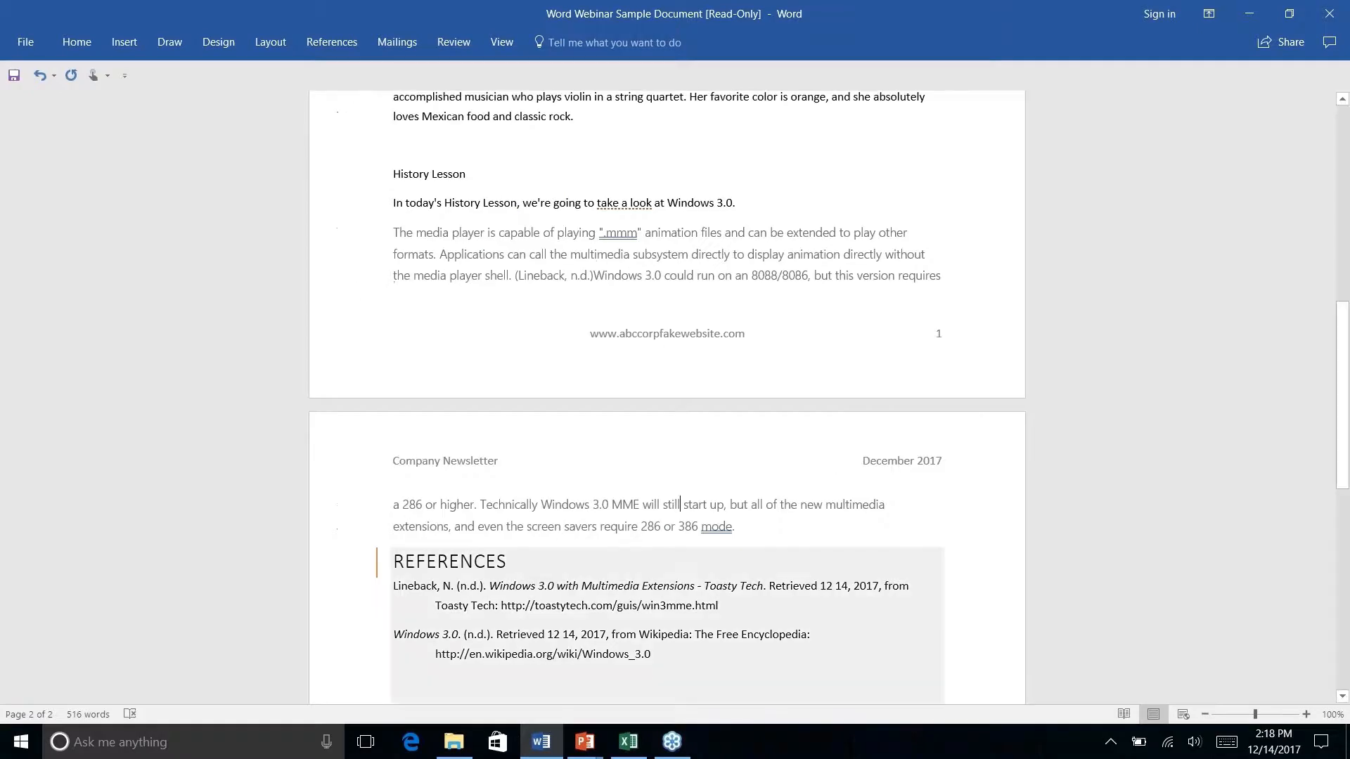
left_click(331, 42)
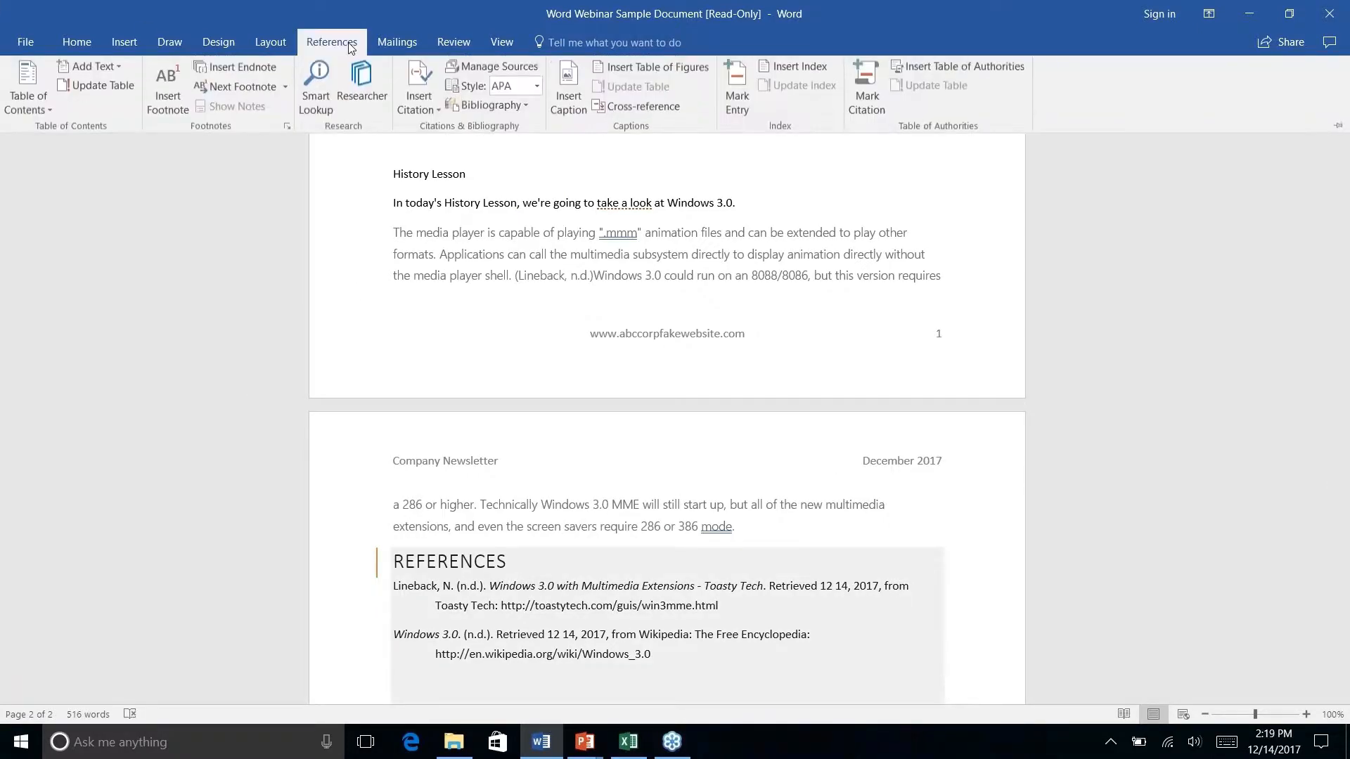
left_click(361, 88)
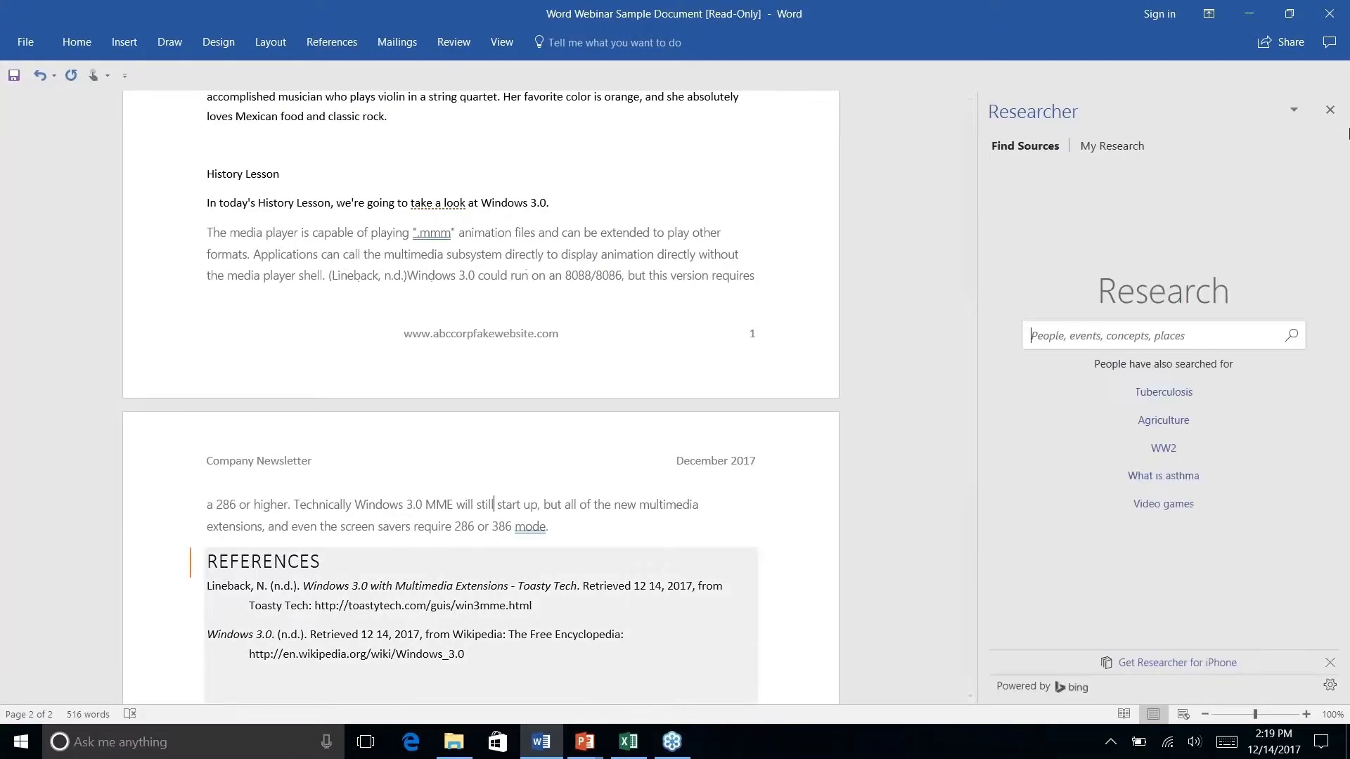
left_click(1096, 148)
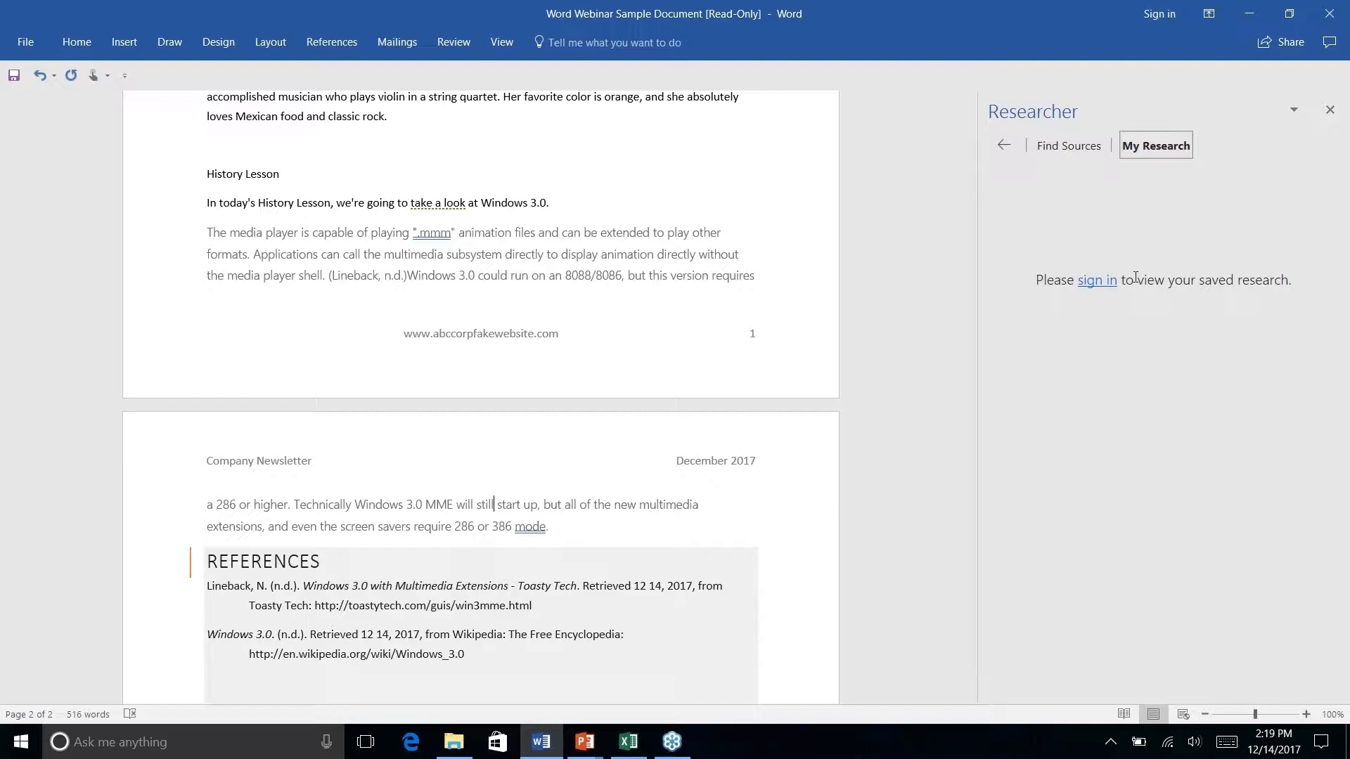
left_click(1330, 111)
scroll(667, 394, "down", 3)
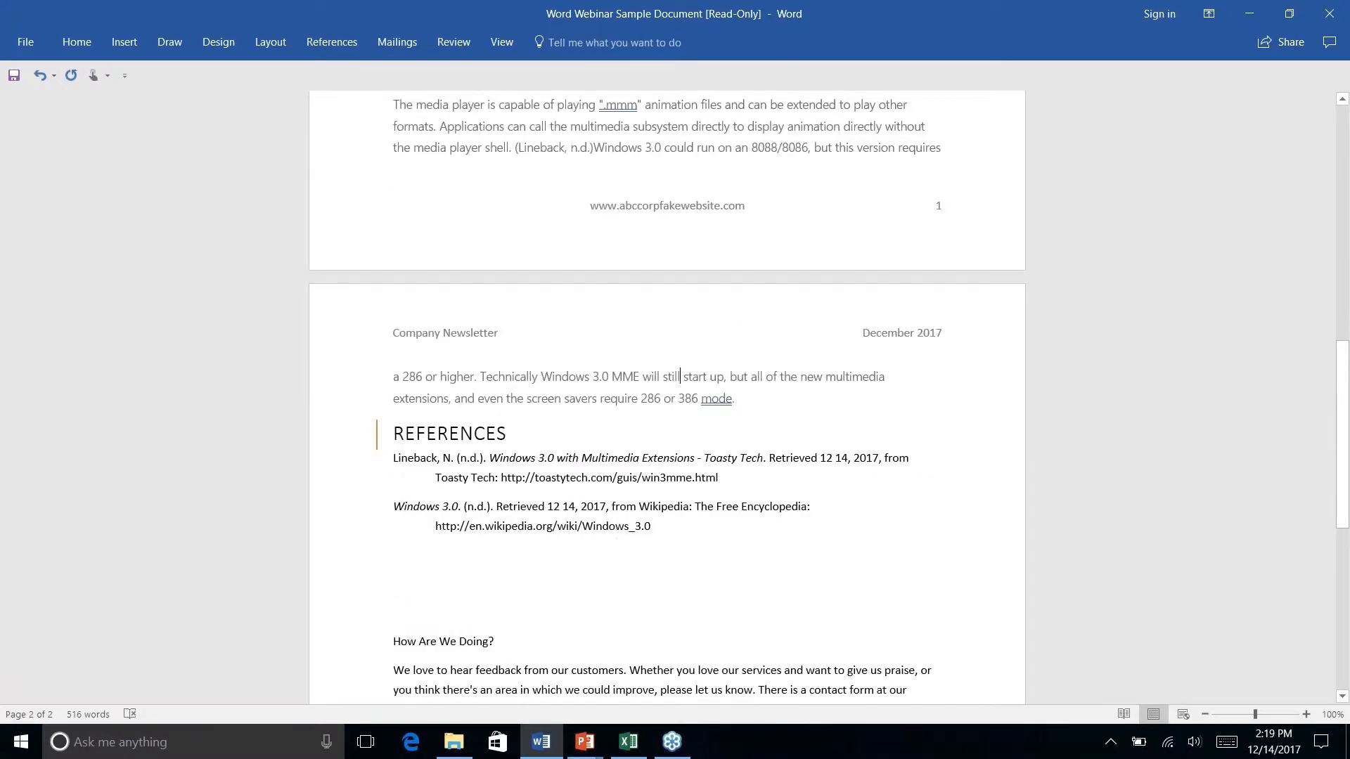
scroll(667, 394, "up", 10)
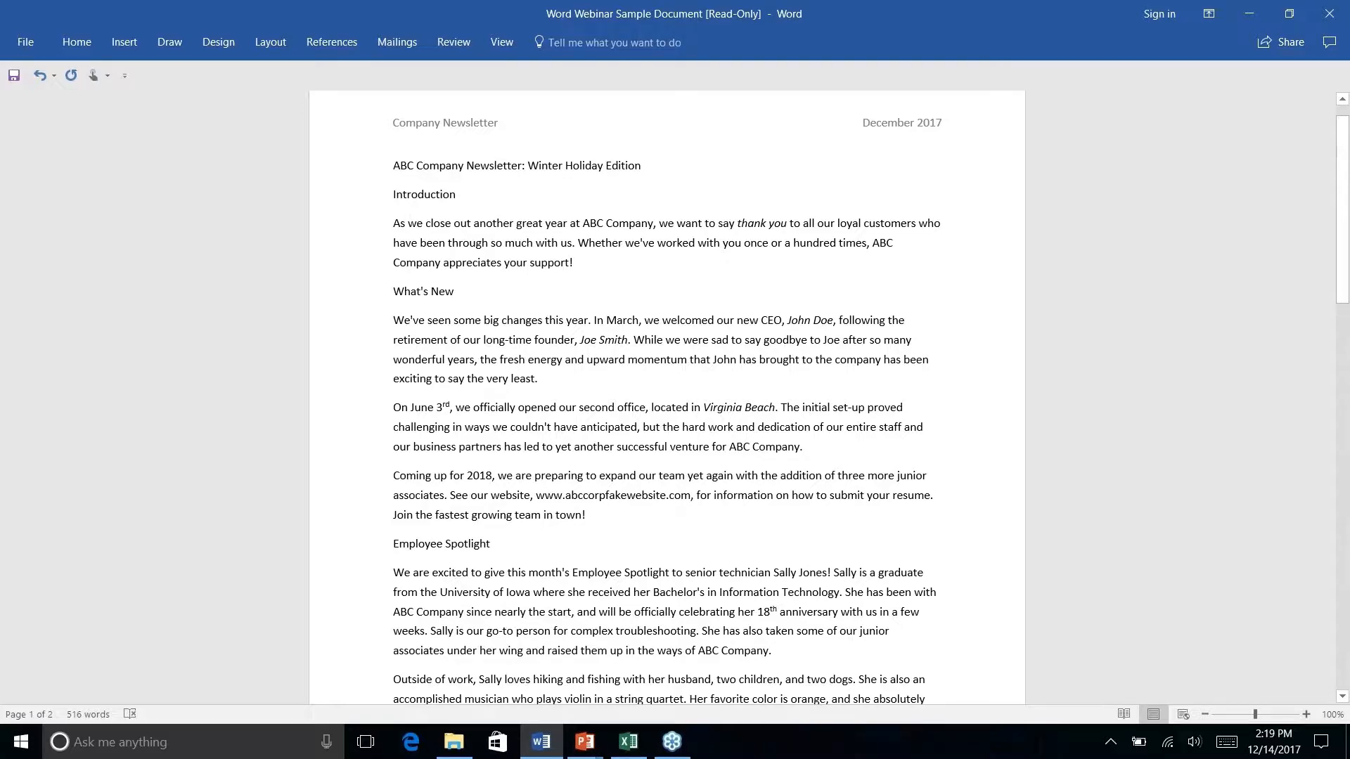
scroll(680, 583, "down", 6)
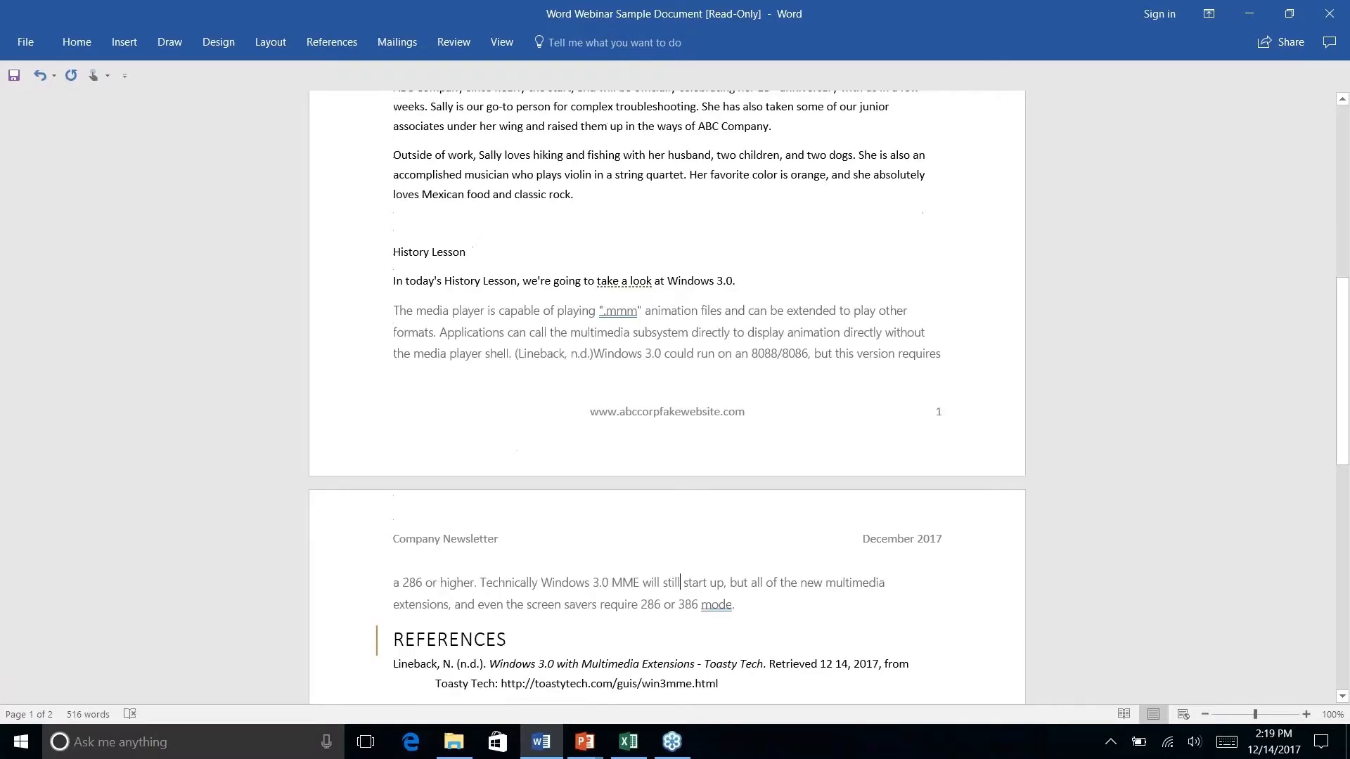
scroll(666, 394, "down", 3)
scroll(666, 394, "up", 1)
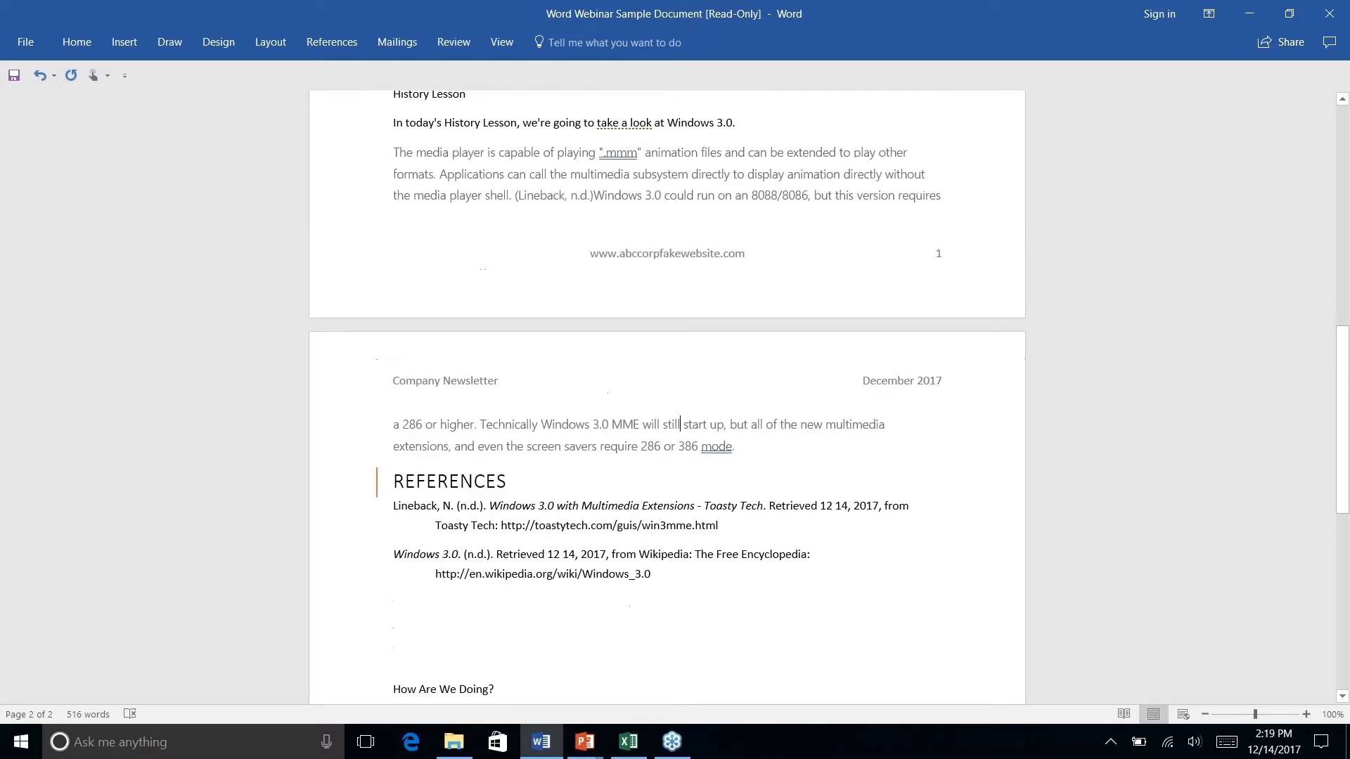
scroll(680, 424, "up", 1)
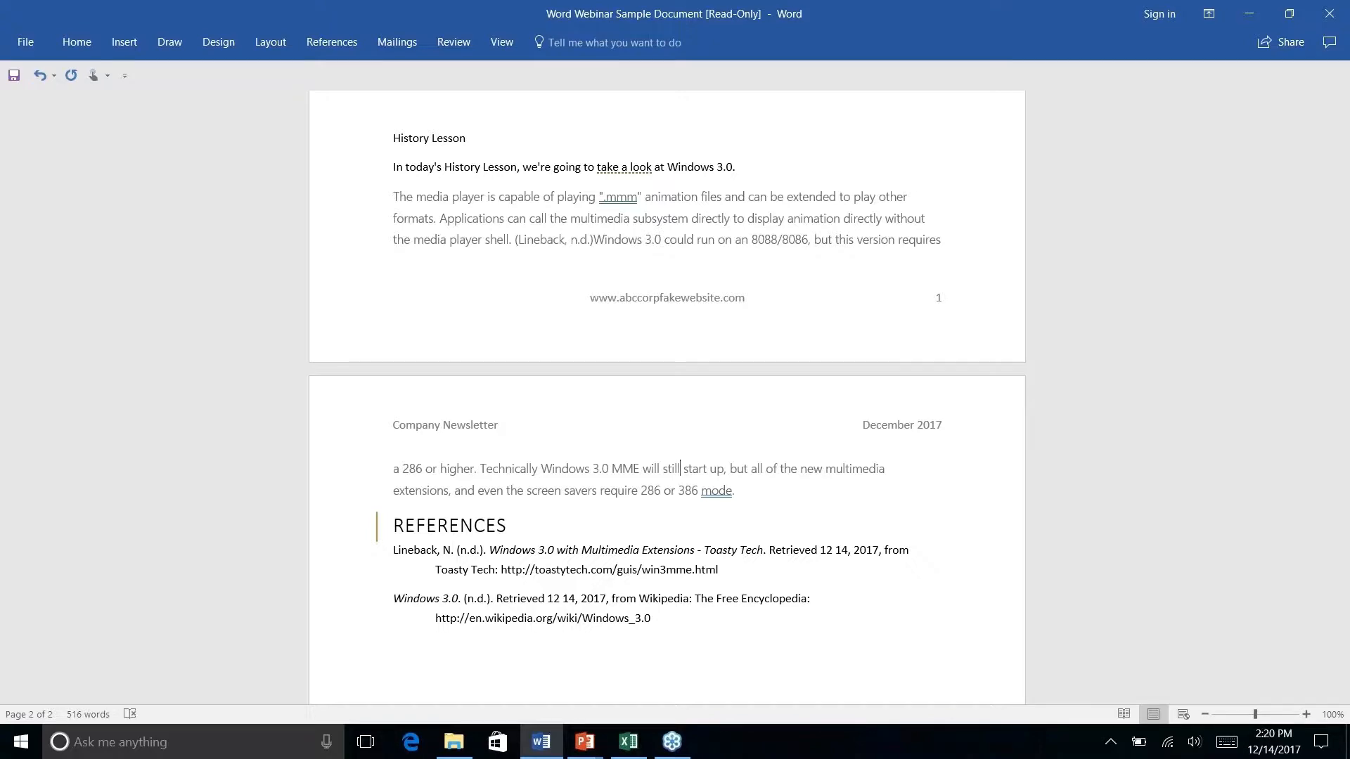
Switch to the slide show, advance to the Quick Parts title slide, and return to the Word newsletter document
key("alt+Tab")
key("Right")
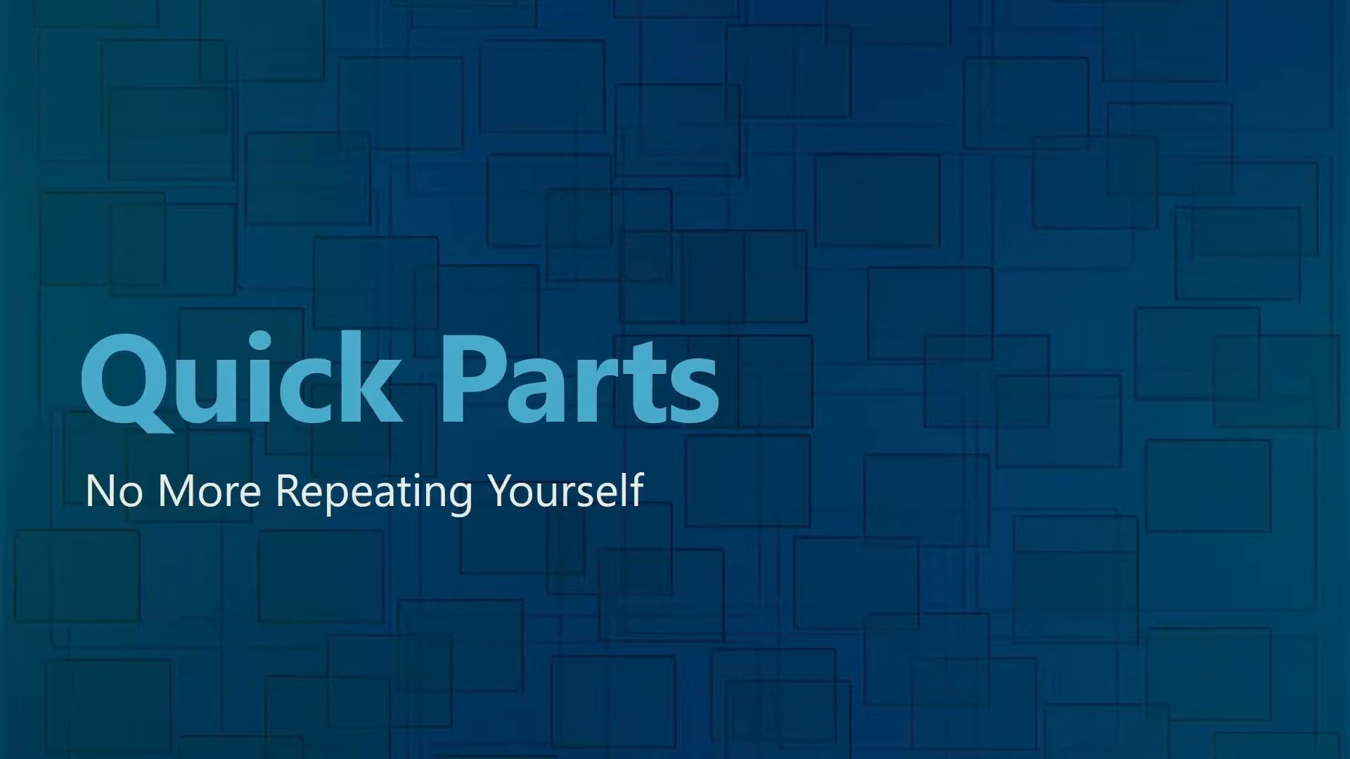
key("alt+Tab")
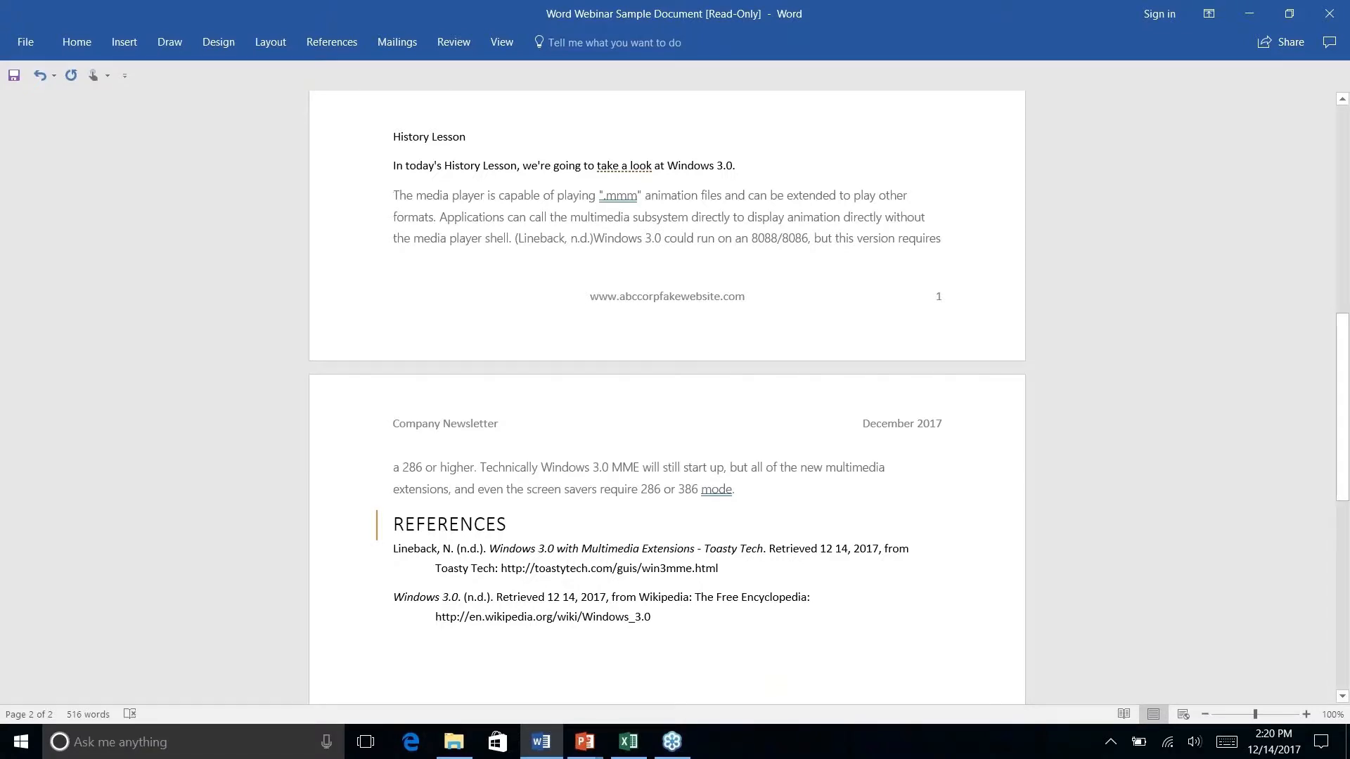
Center the three-line company address block below the How Are We Doing? section
scroll(700, 343, "up", 4)
scroll(699, 343, "down", 6)
scroll(667, 397, "down", 6)
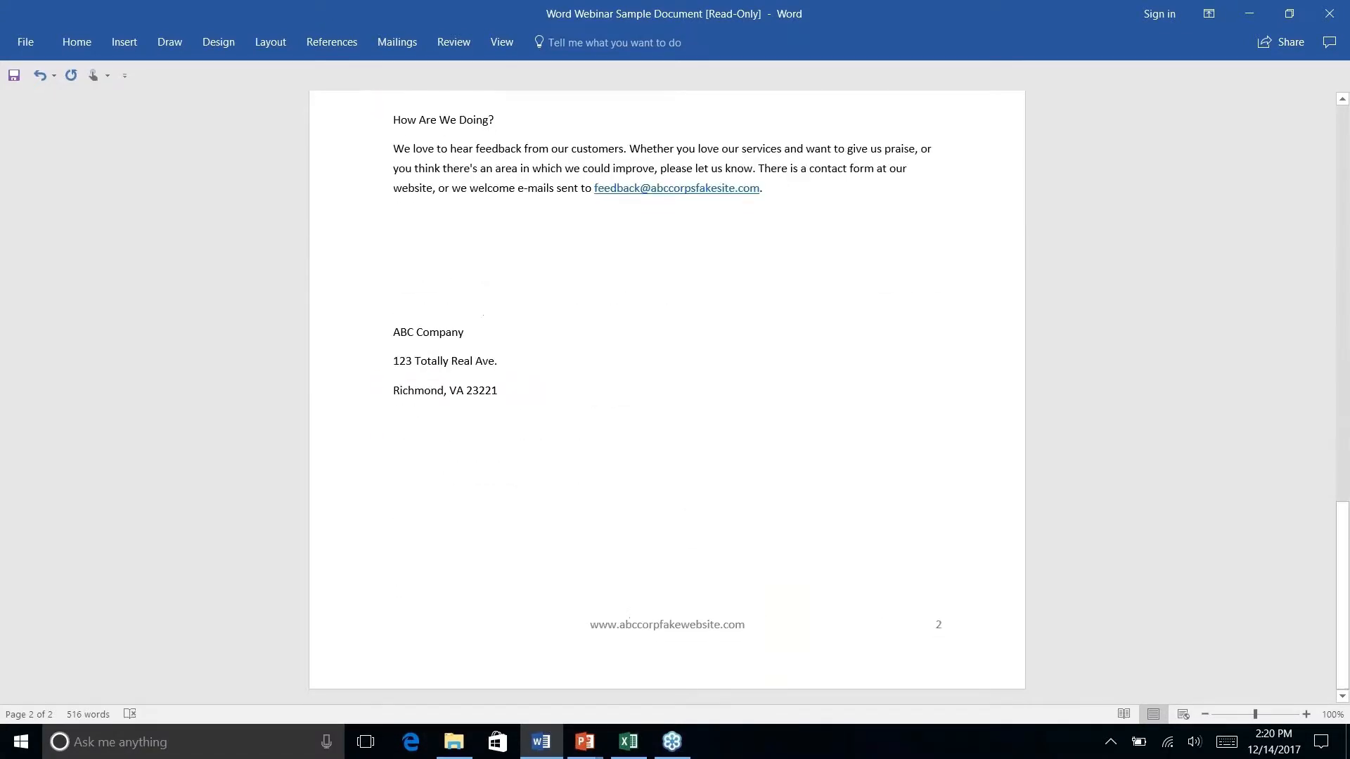
left_click_drag(506, 393, 385, 332)
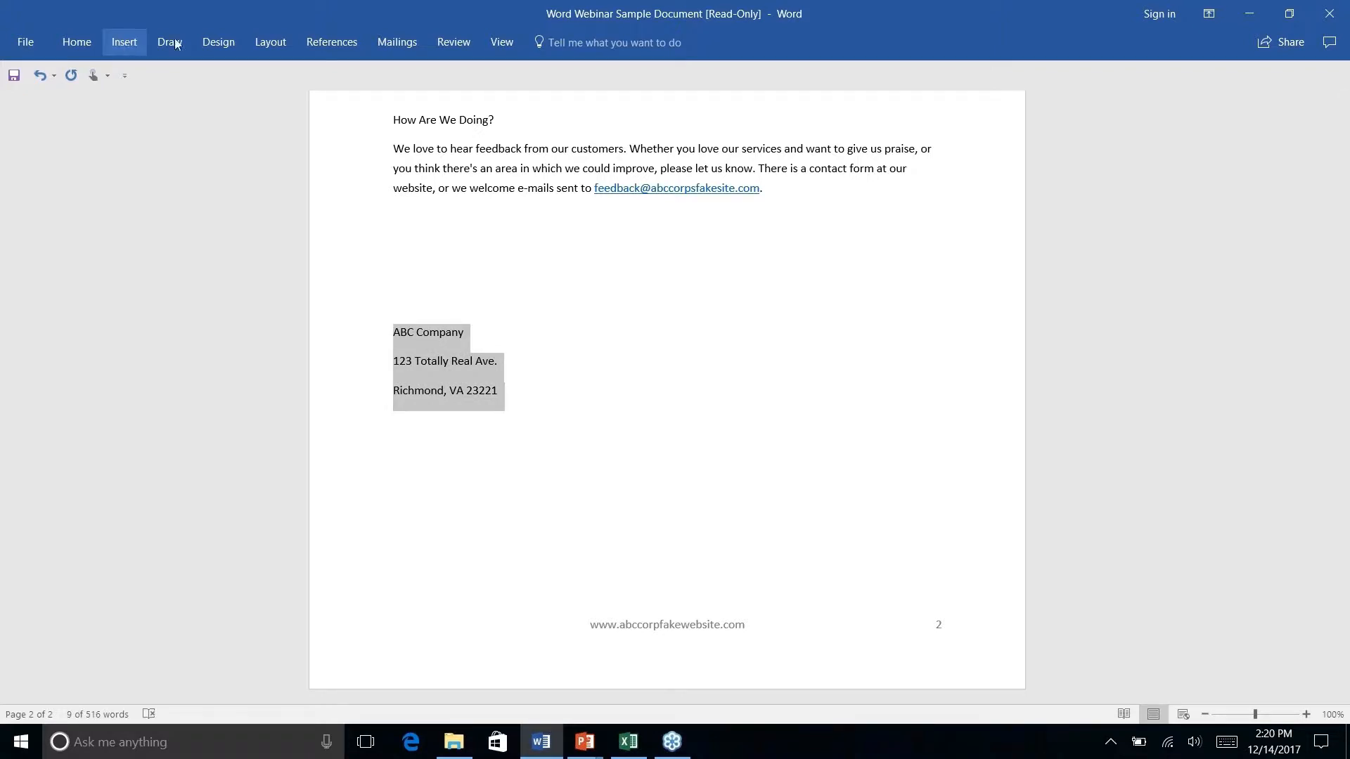
left_click(124, 43)
left_click(78, 43)
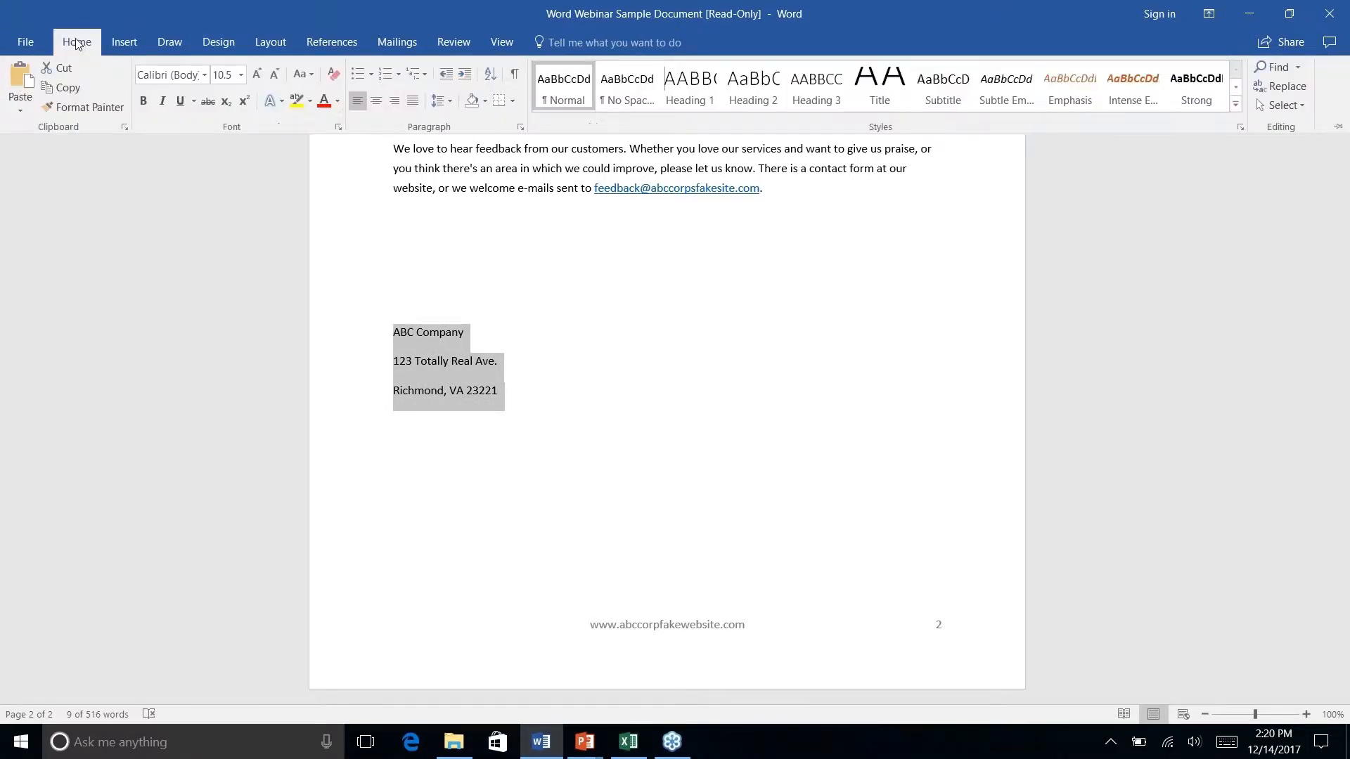
left_click(377, 101)
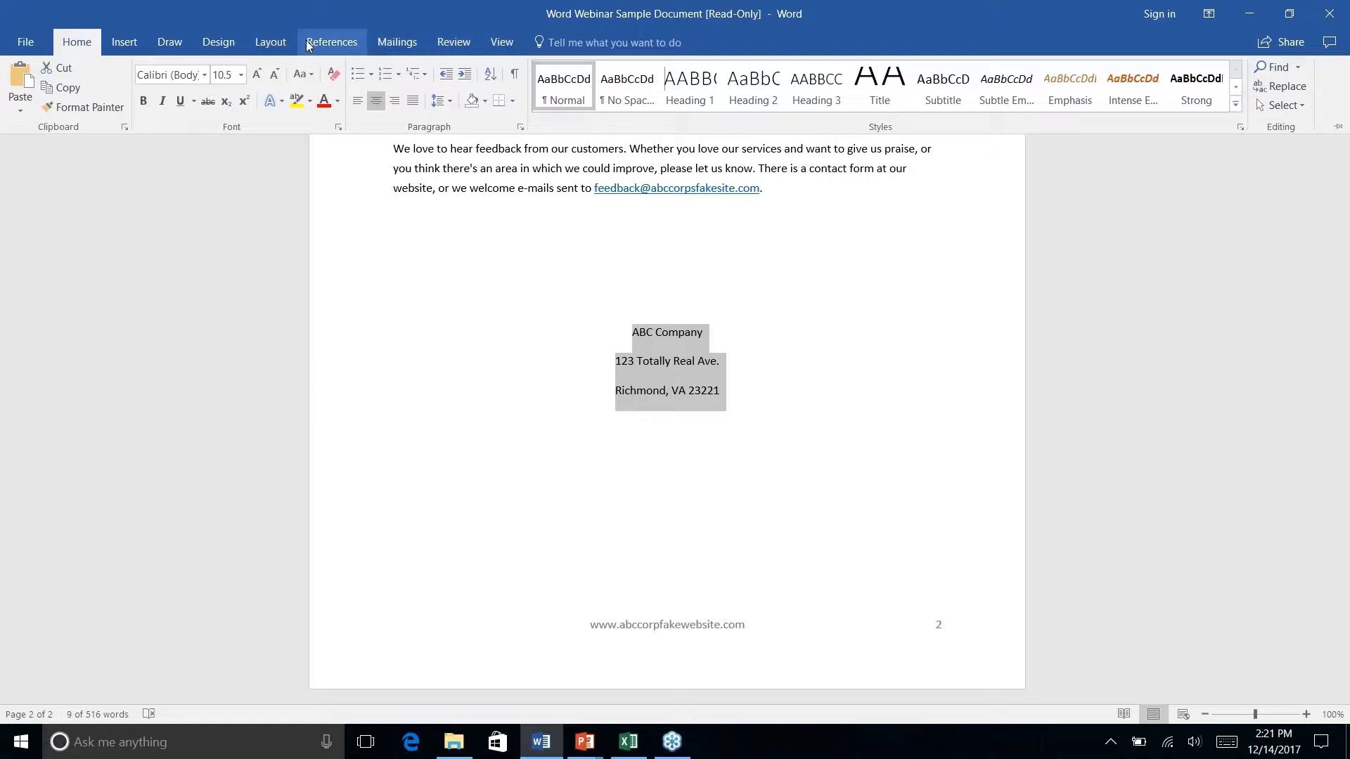
left_click(249, 41)
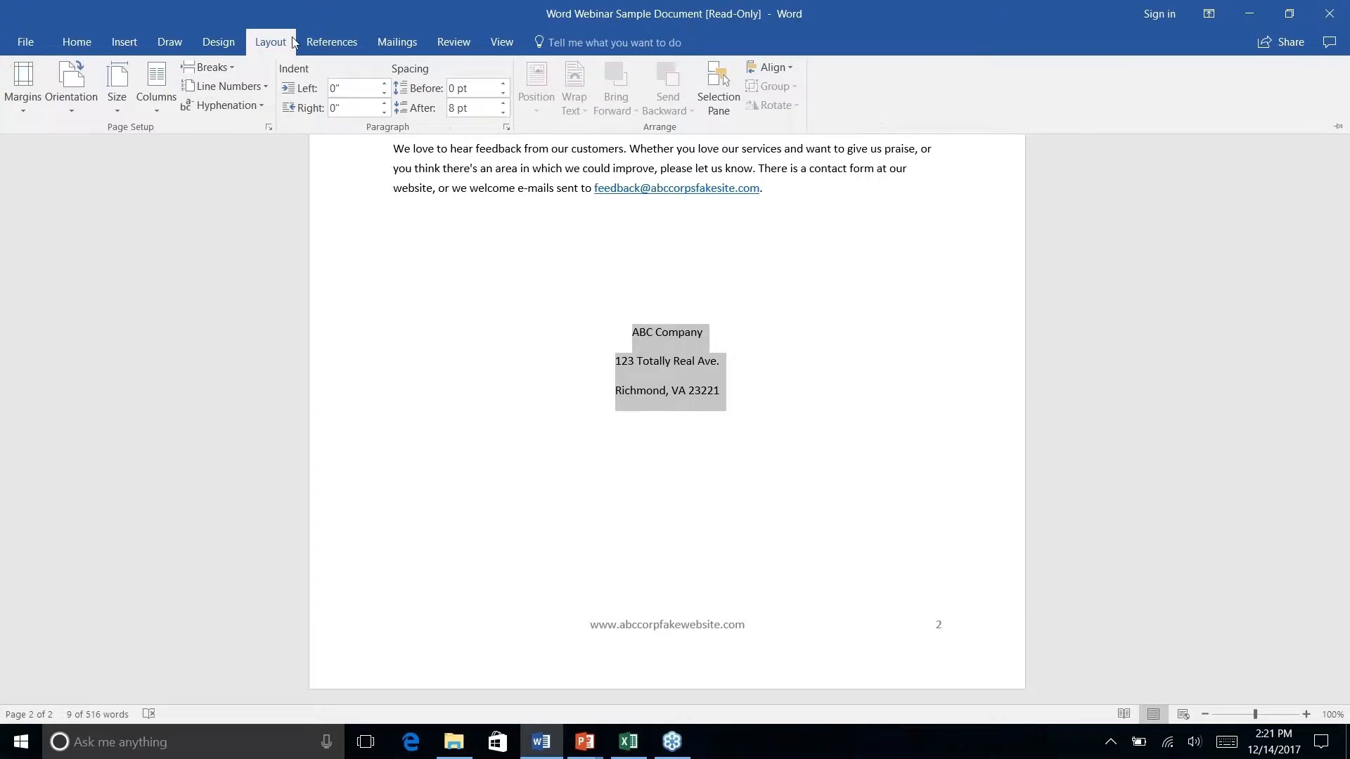
left_click(225, 42)
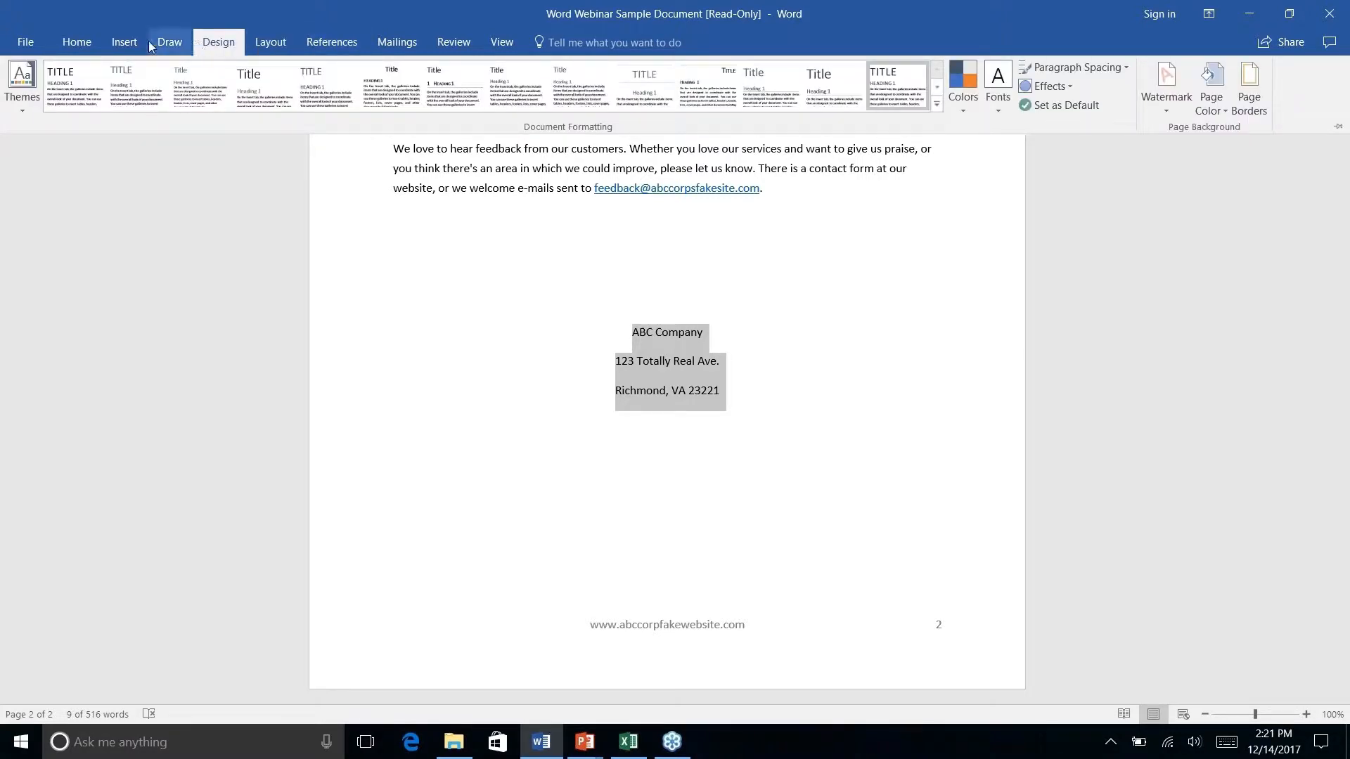
left_click(118, 45)
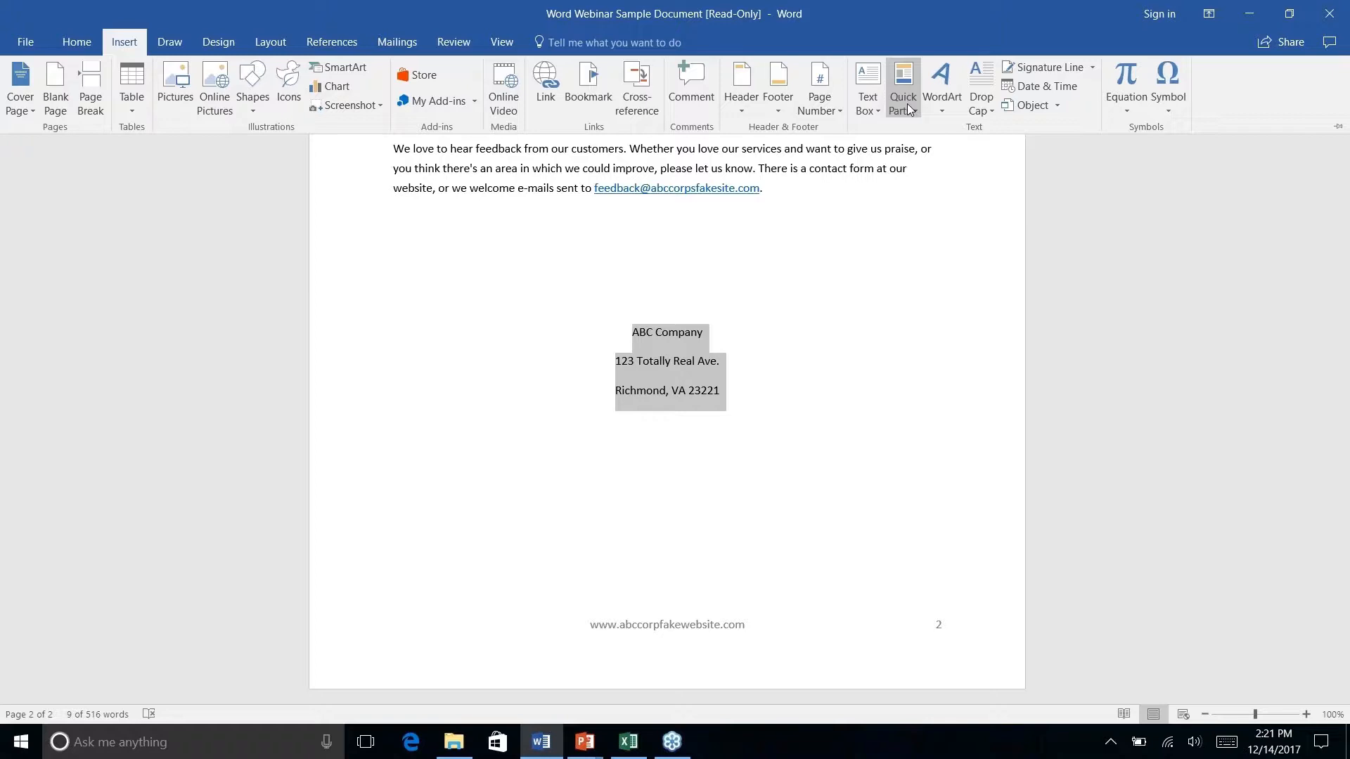
key("ctrl+F1")
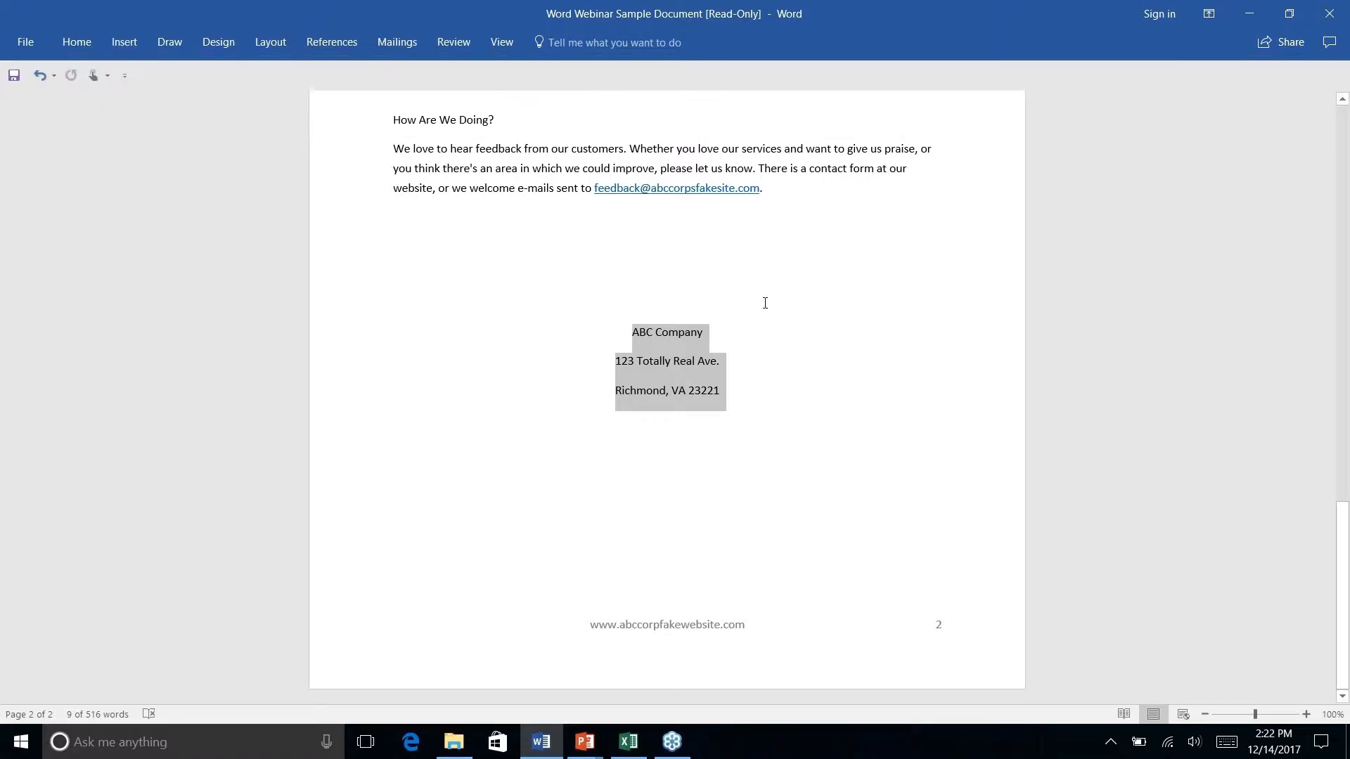
Save the selected company address block to the AutoText gallery as a building block named Company Address
left_click(125, 43)
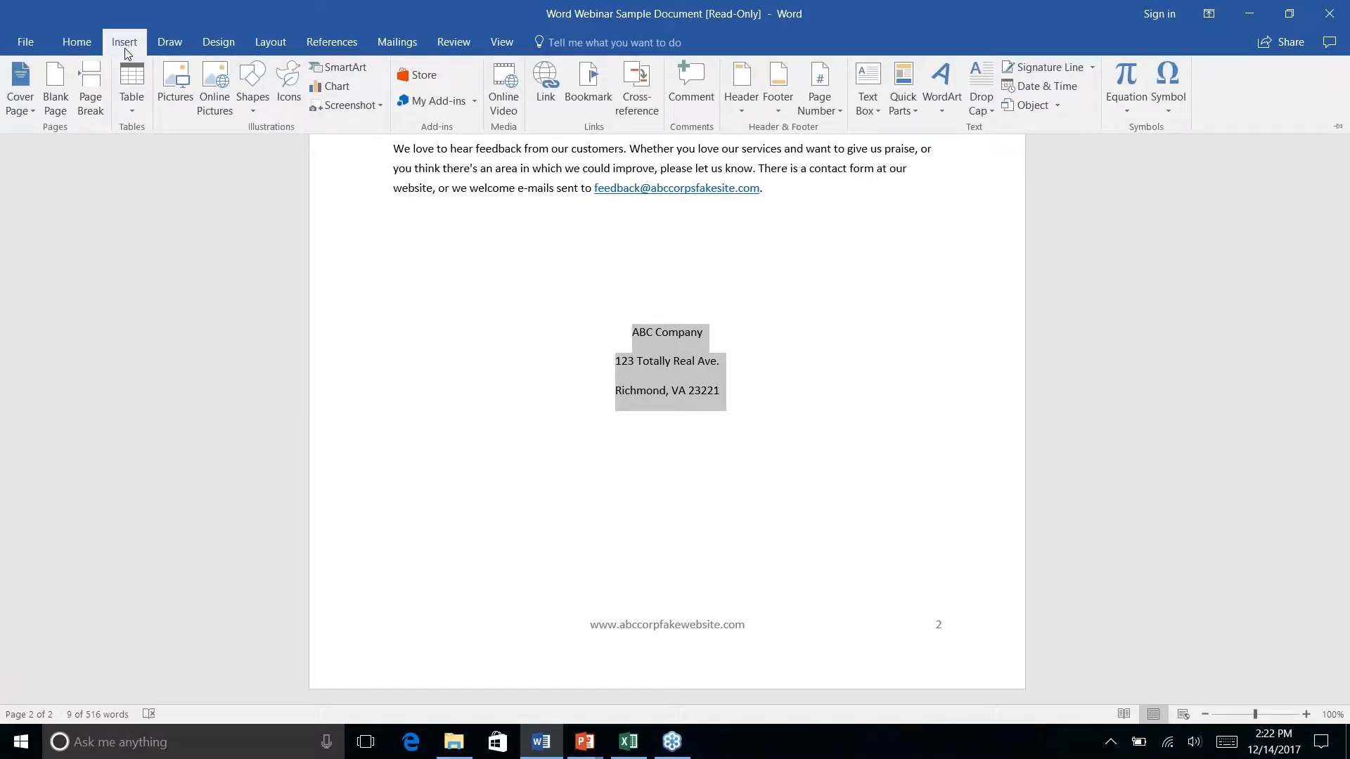
left_click(914, 114)
mouse_move(935, 136)
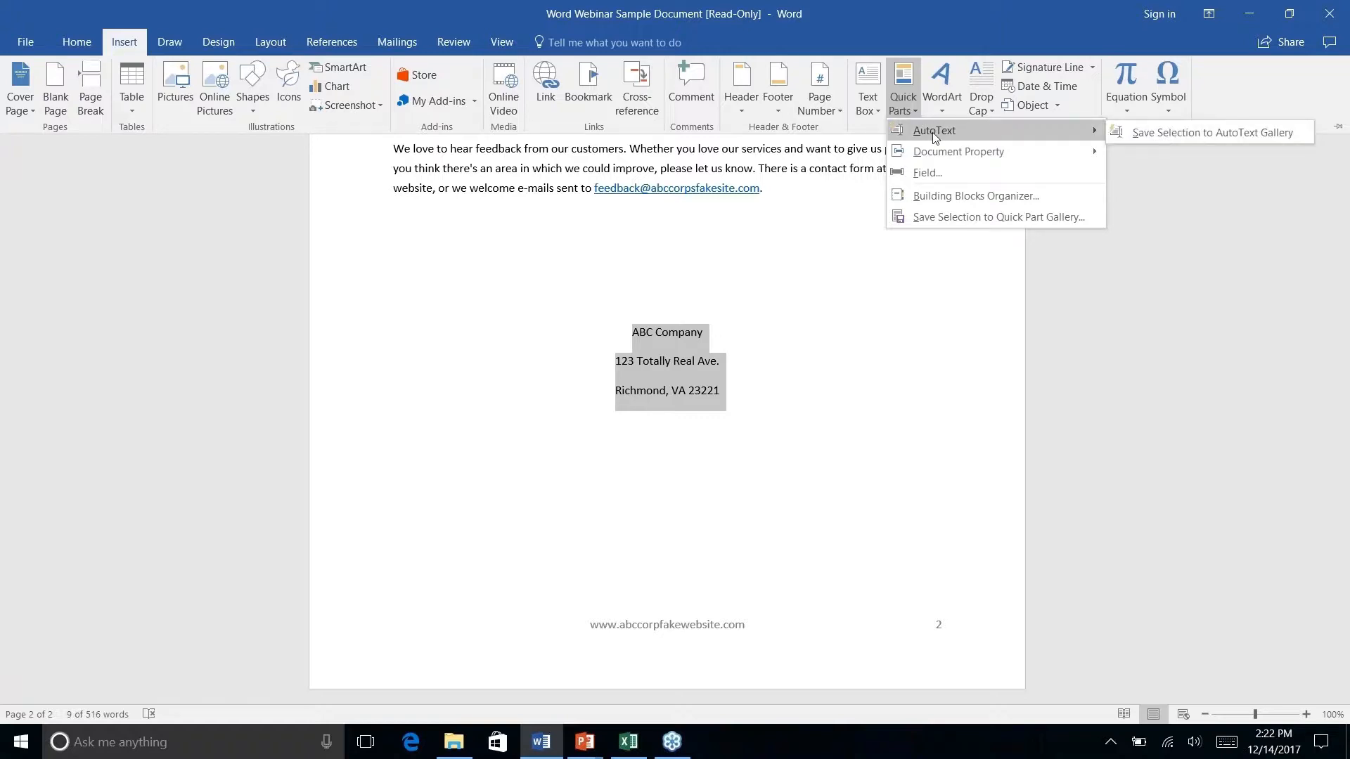
right_click(1187, 135)
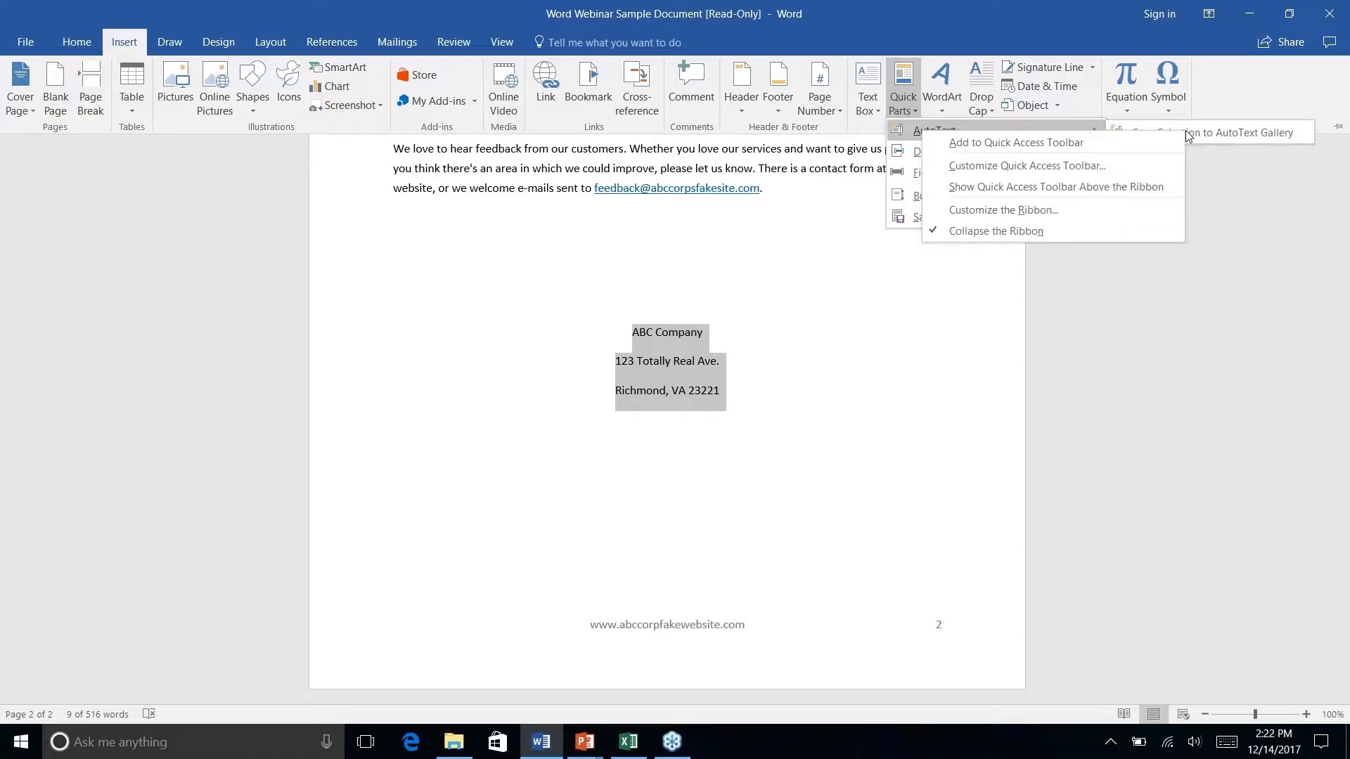
left_click(1210, 132)
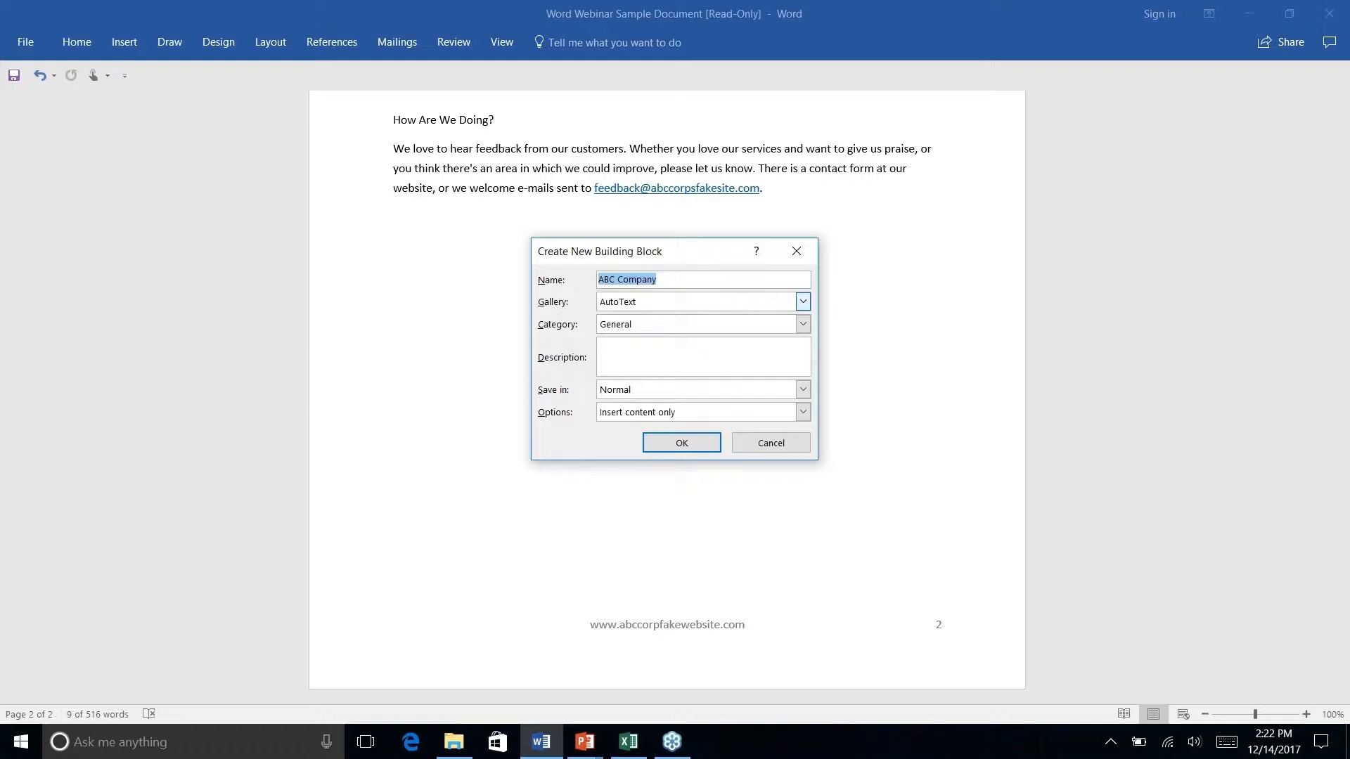
type("Company Address")
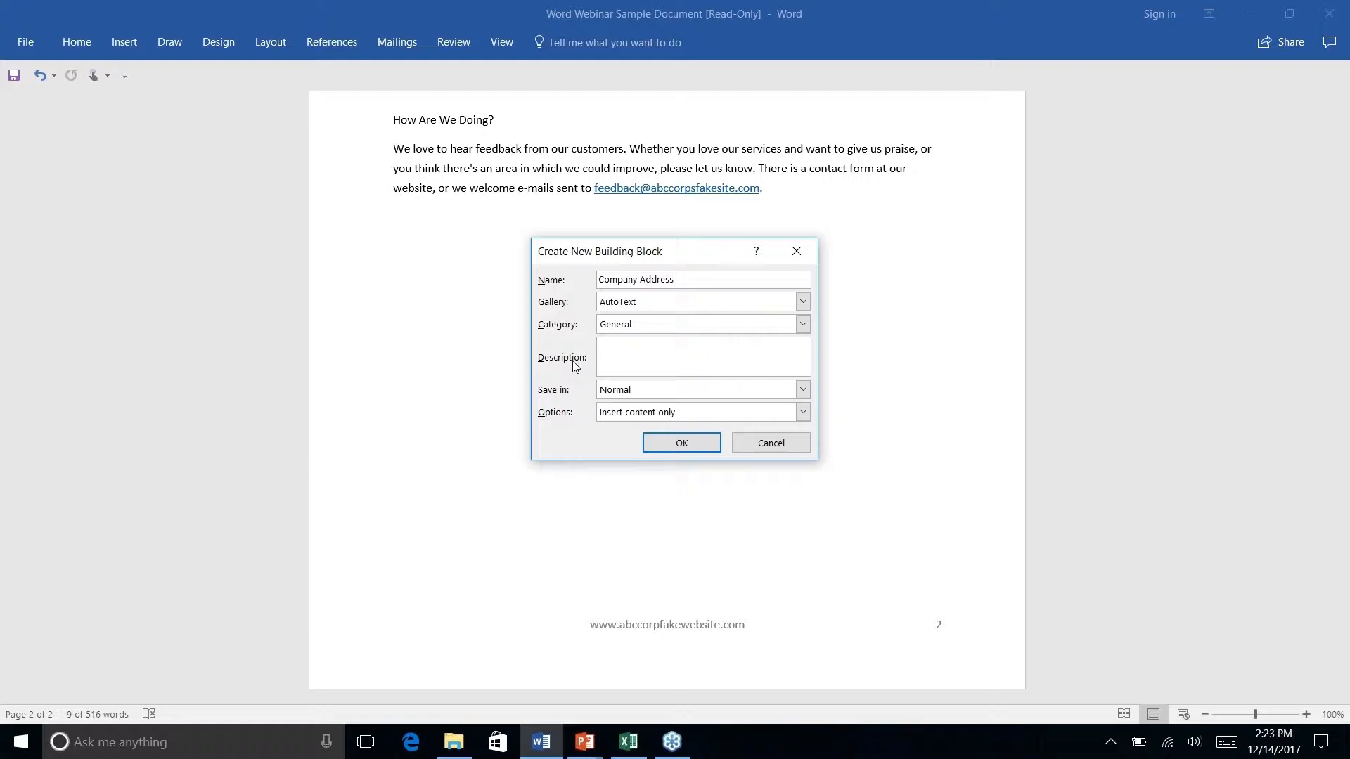
left_click(680, 449)
Delete the company address block from the end of the newsletter
left_click(673, 361)
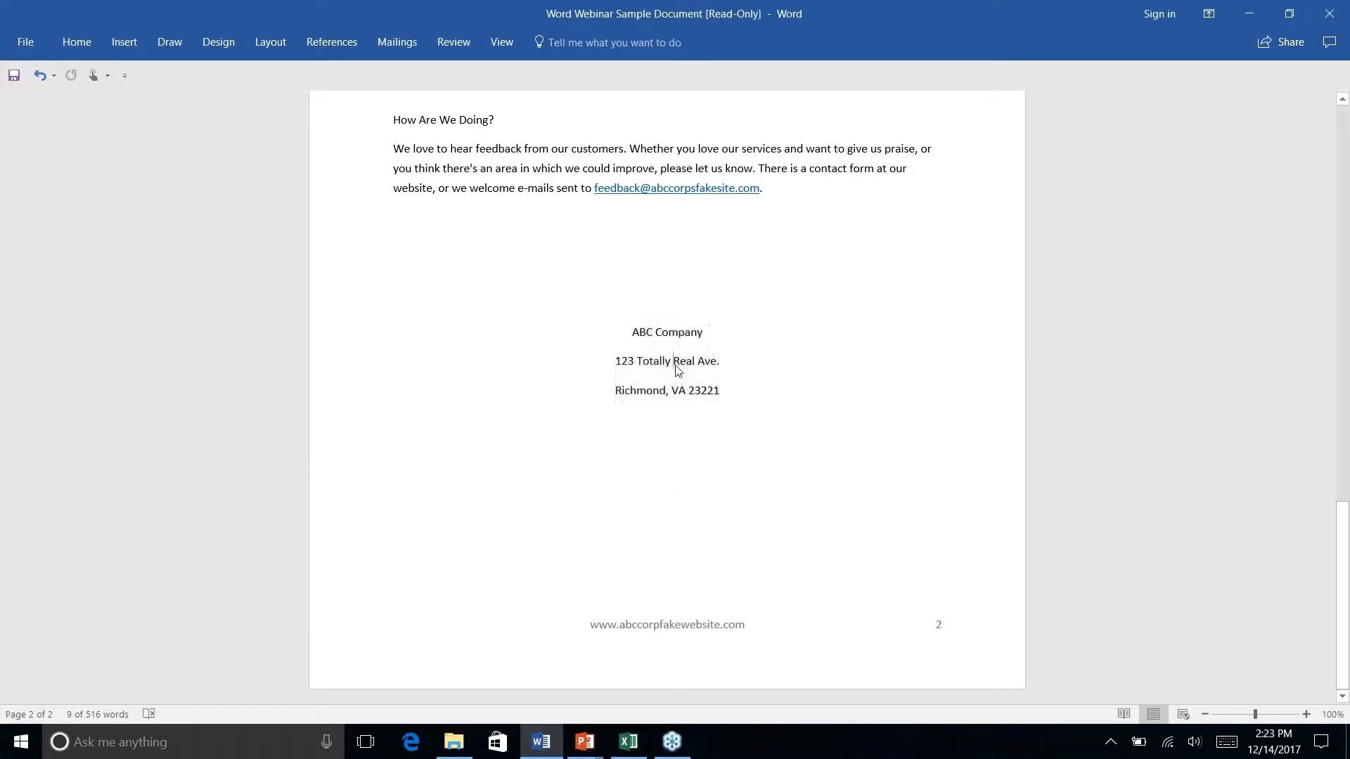
left_click_drag(719, 392, 632, 332)
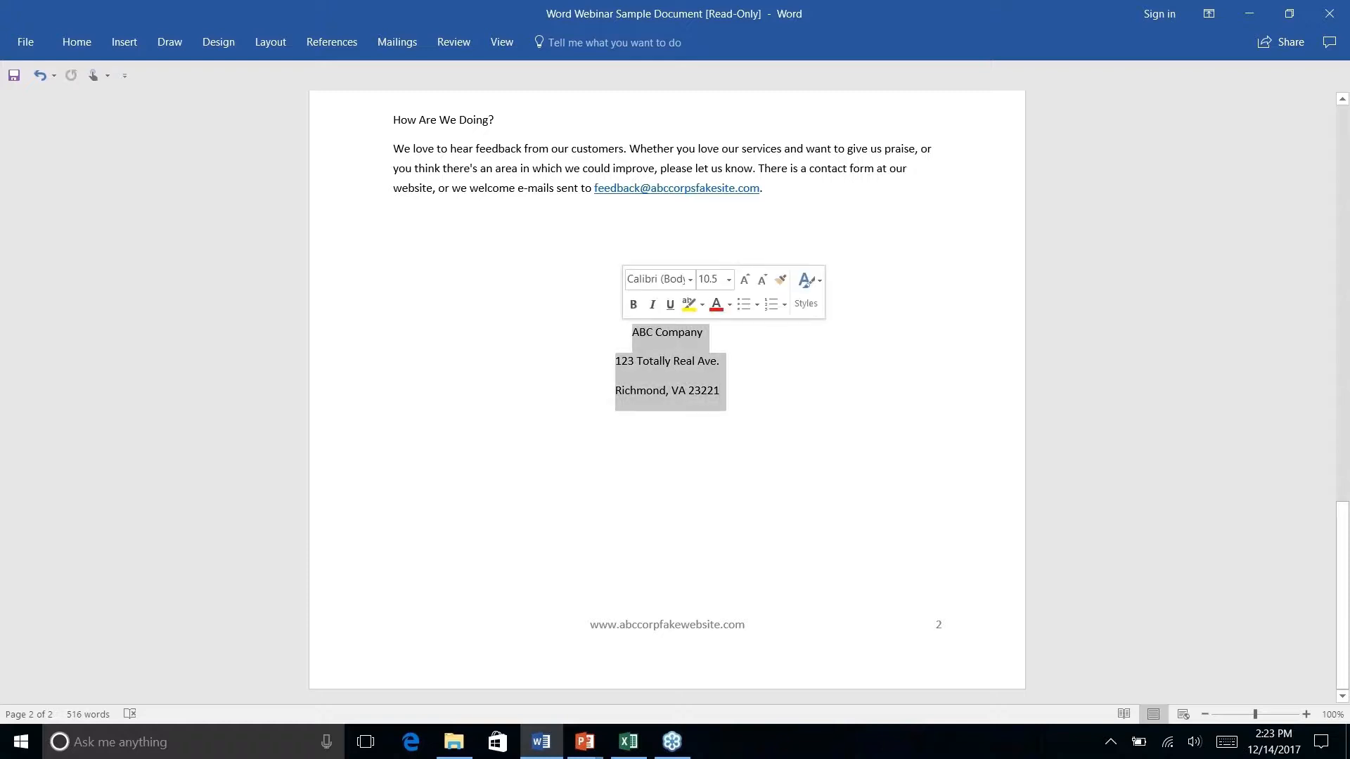
key("Delete")
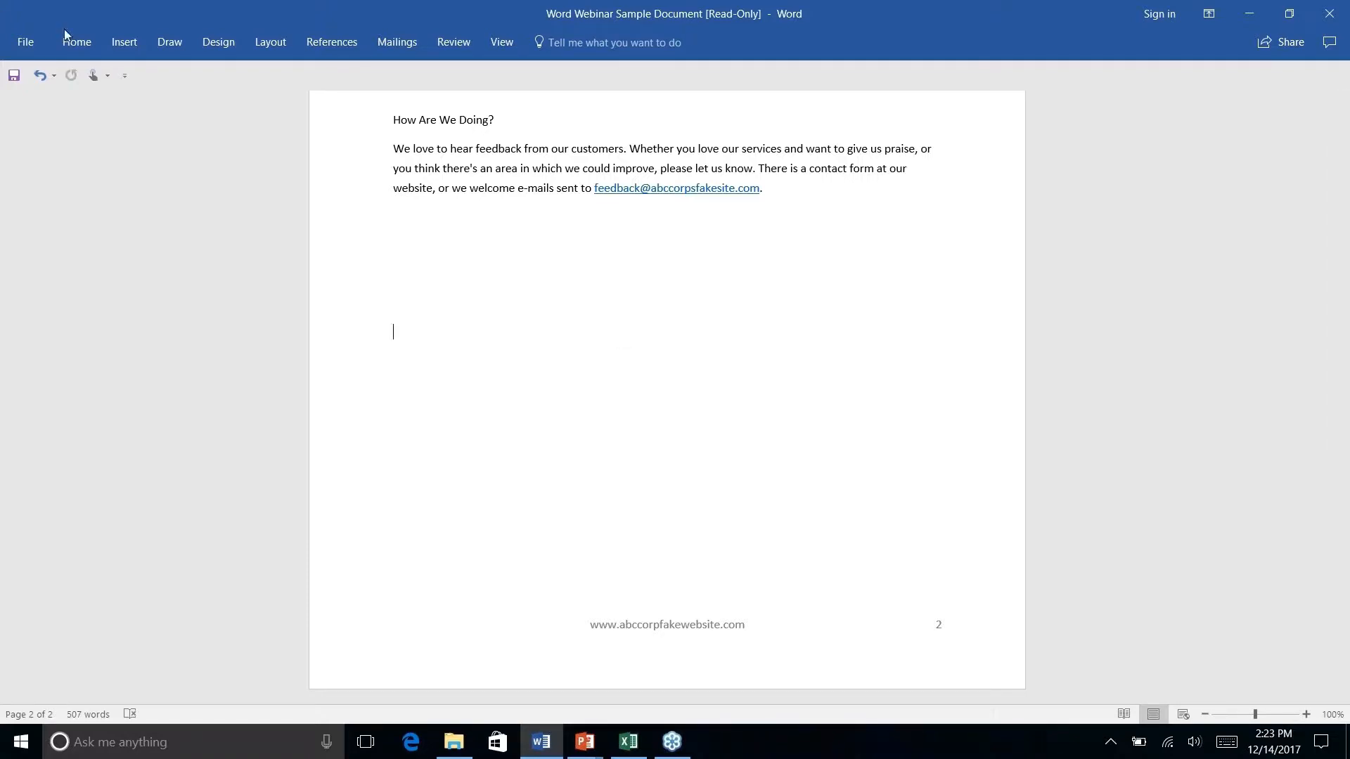
Insert the Company Address AutoText entry from Quick Parts at the end of the newsletter
left_click(116, 45)
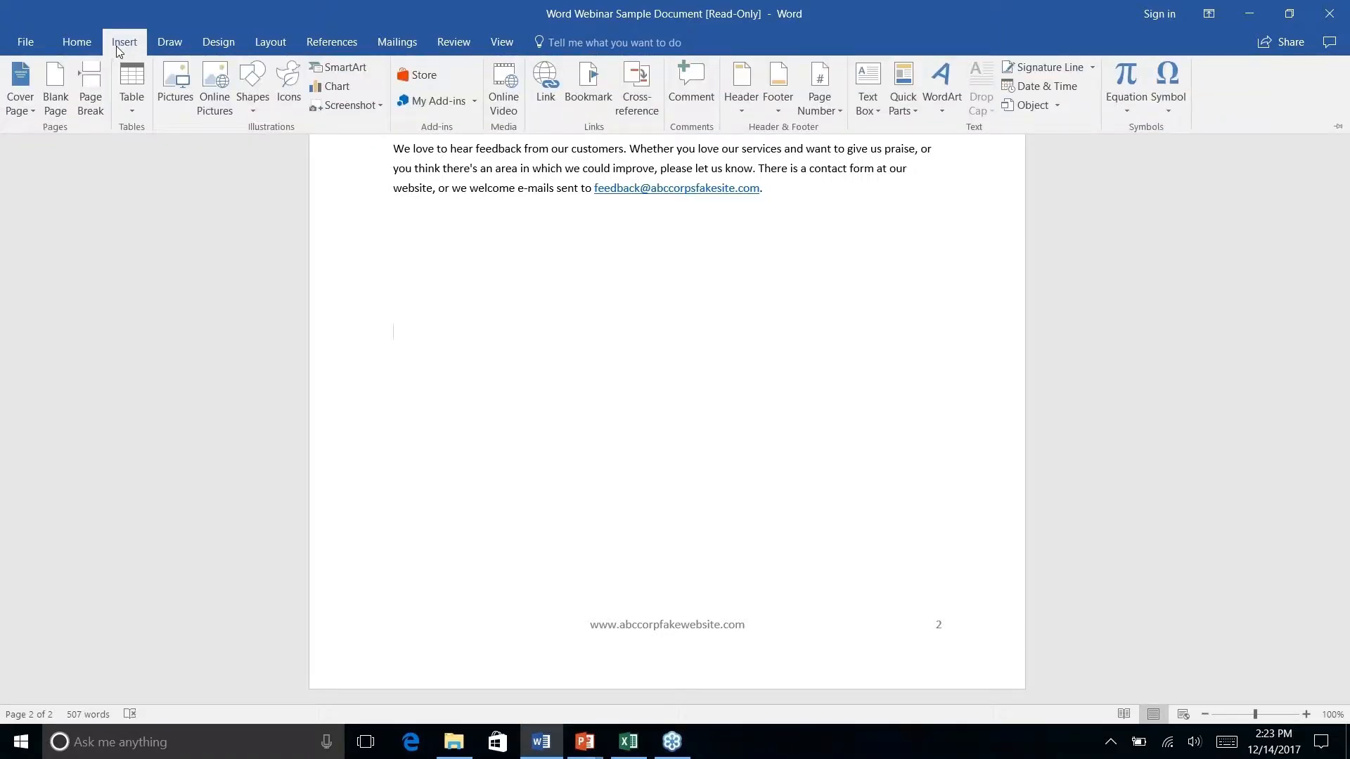
right_click(913, 114)
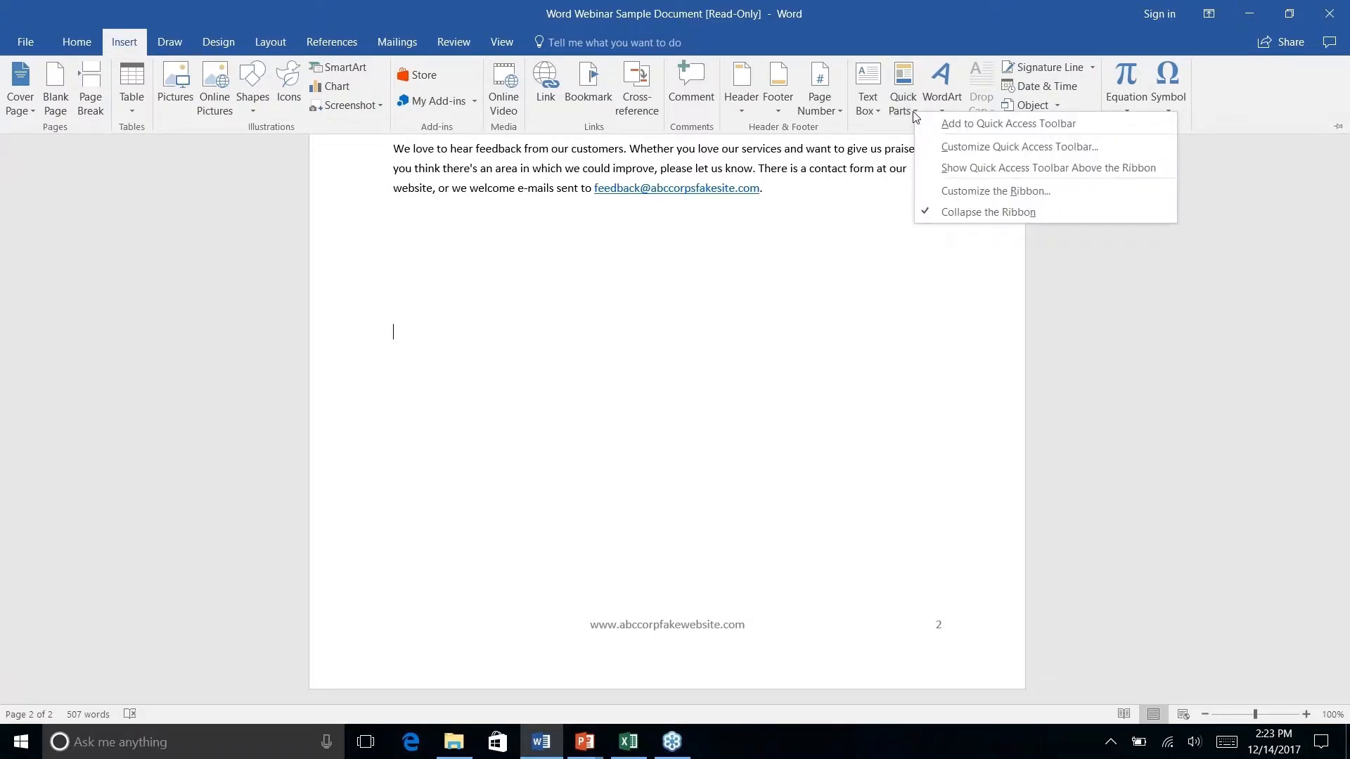
left_click(903, 106)
left_click(903, 106)
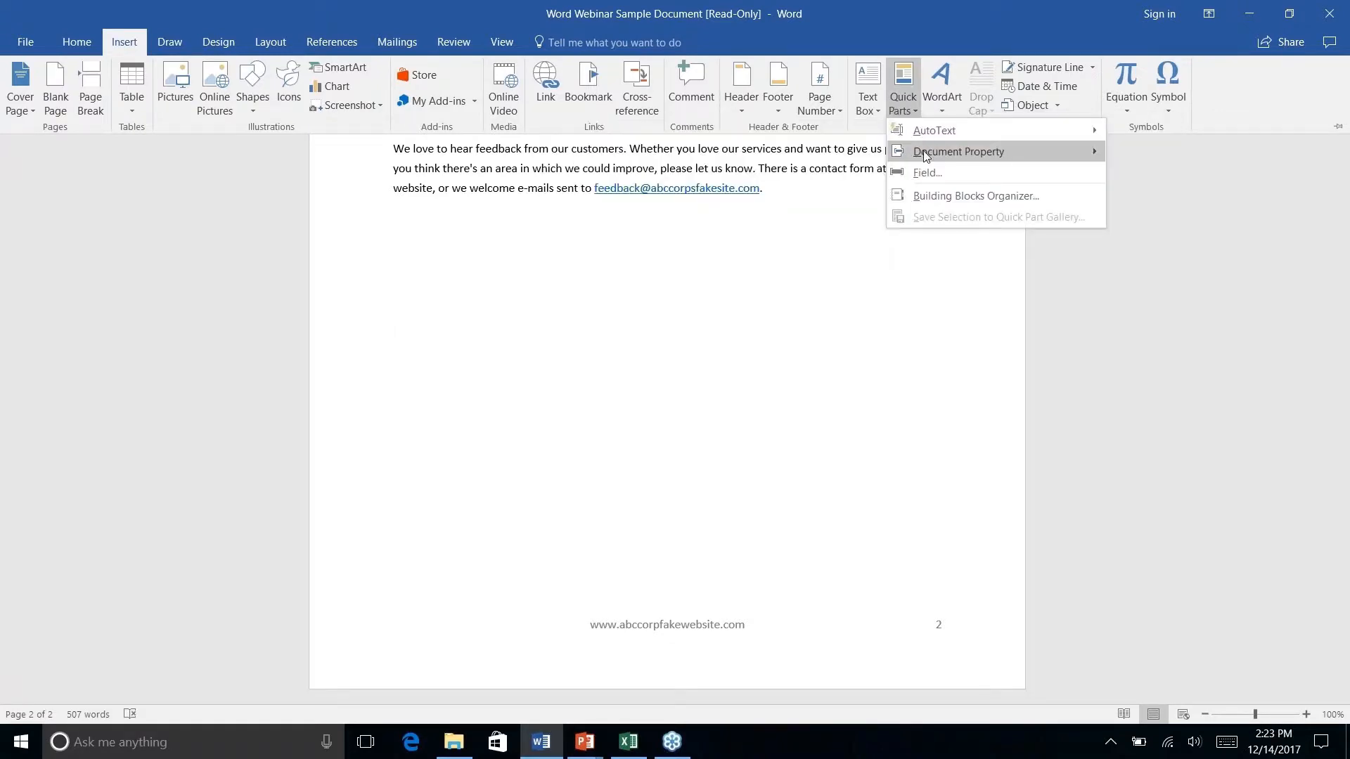
mouse_move(926, 134)
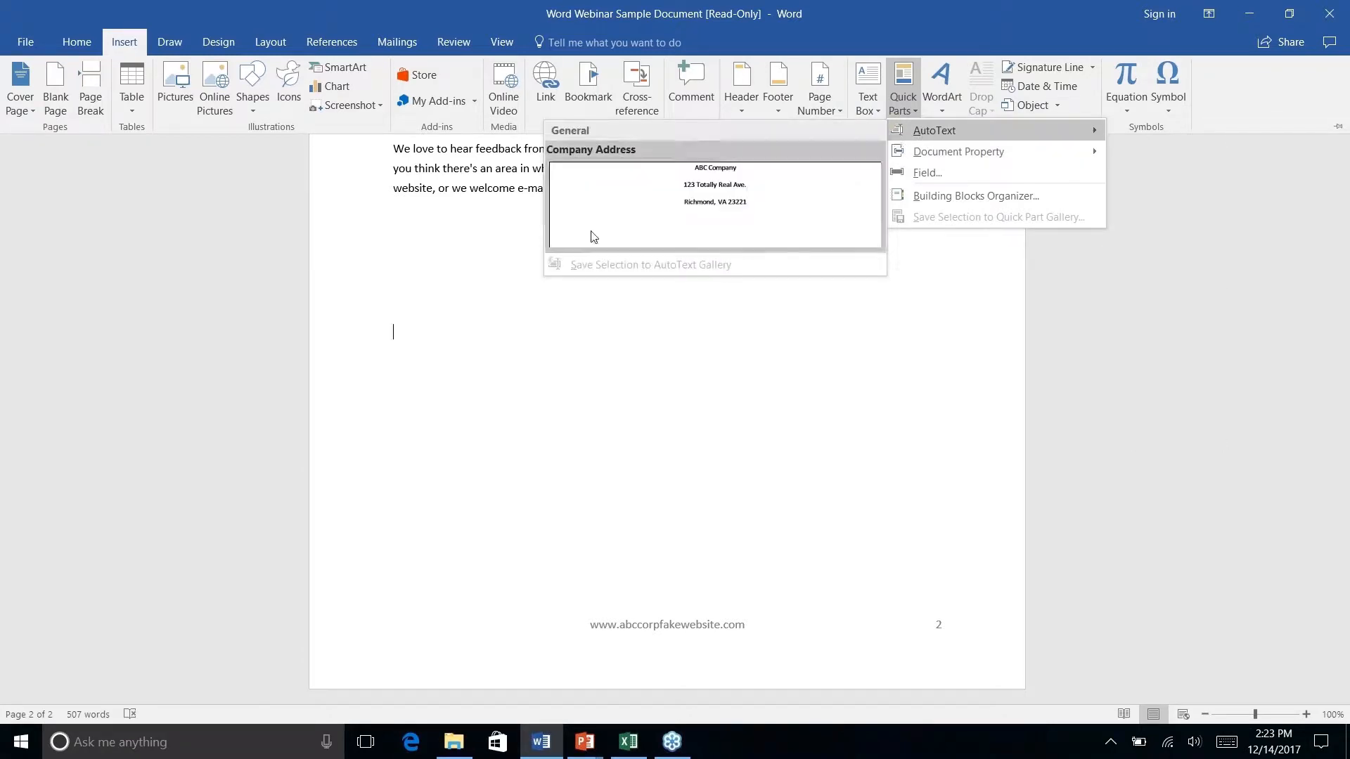
left_click(717, 200)
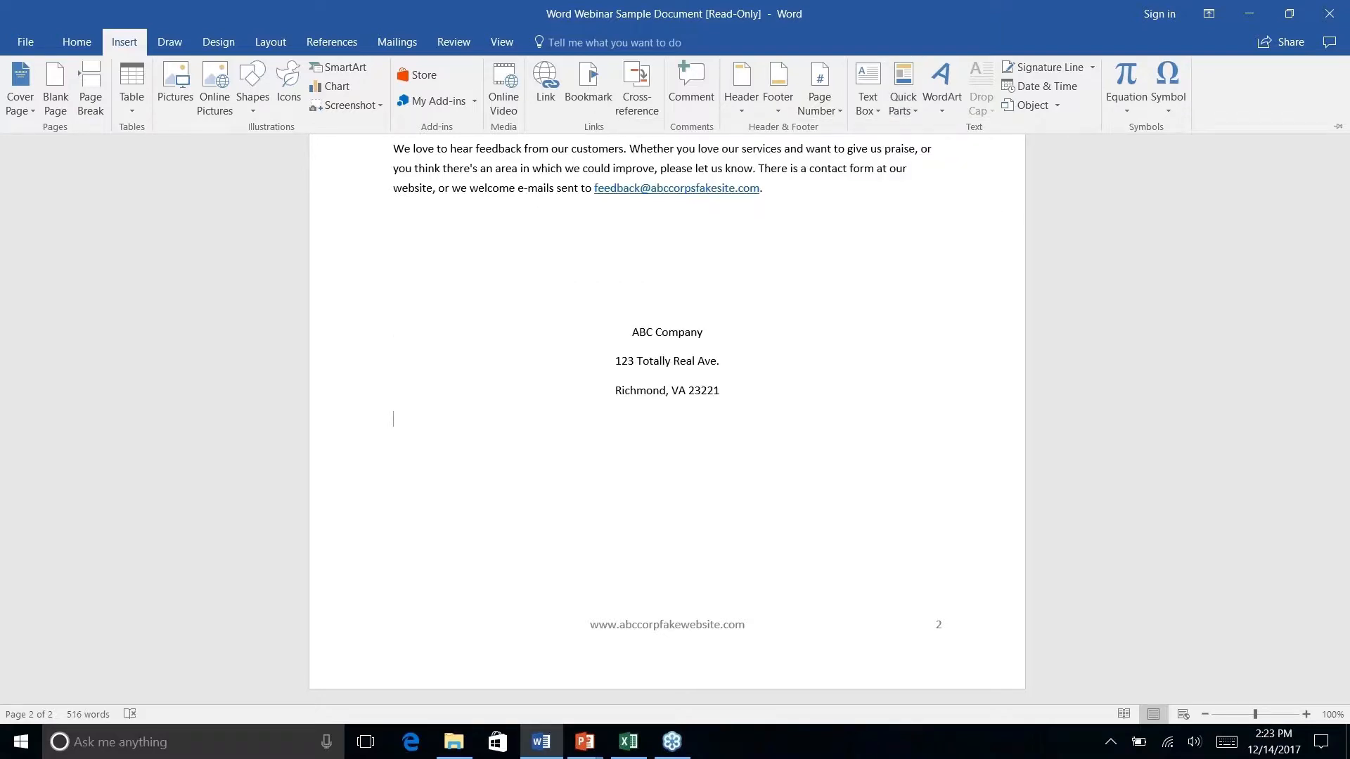
Open the Building Blocks Organizer and sort the building blocks by name and then by gallery
left_click(913, 113)
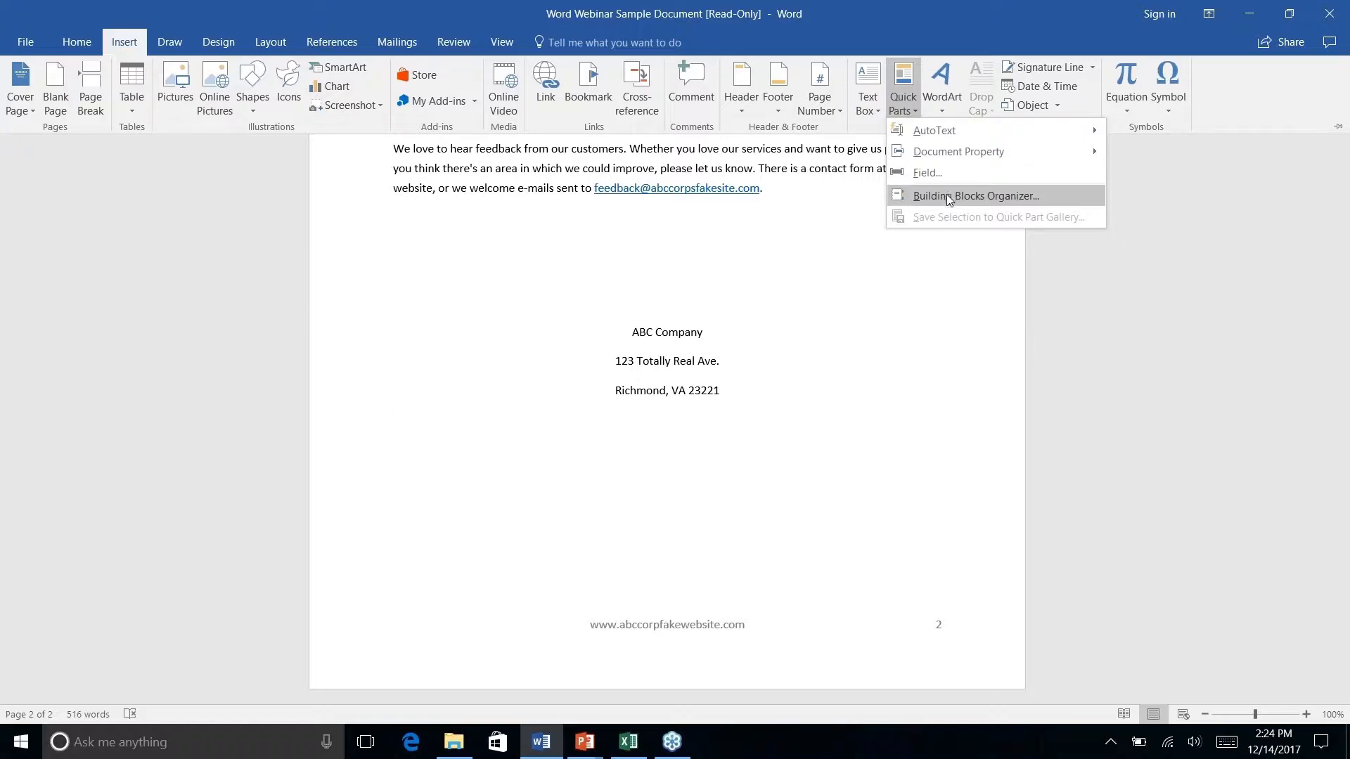
left_click(946, 195)
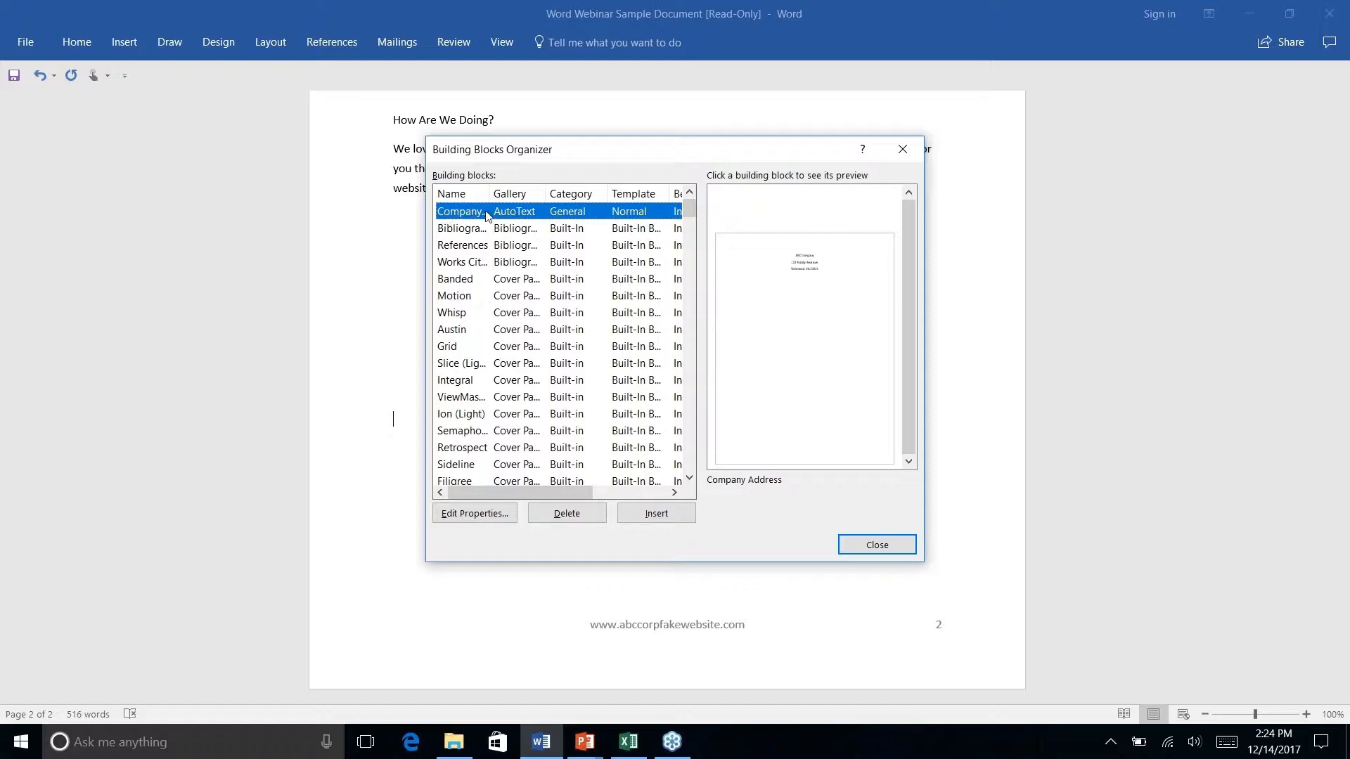
left_click(455, 198)
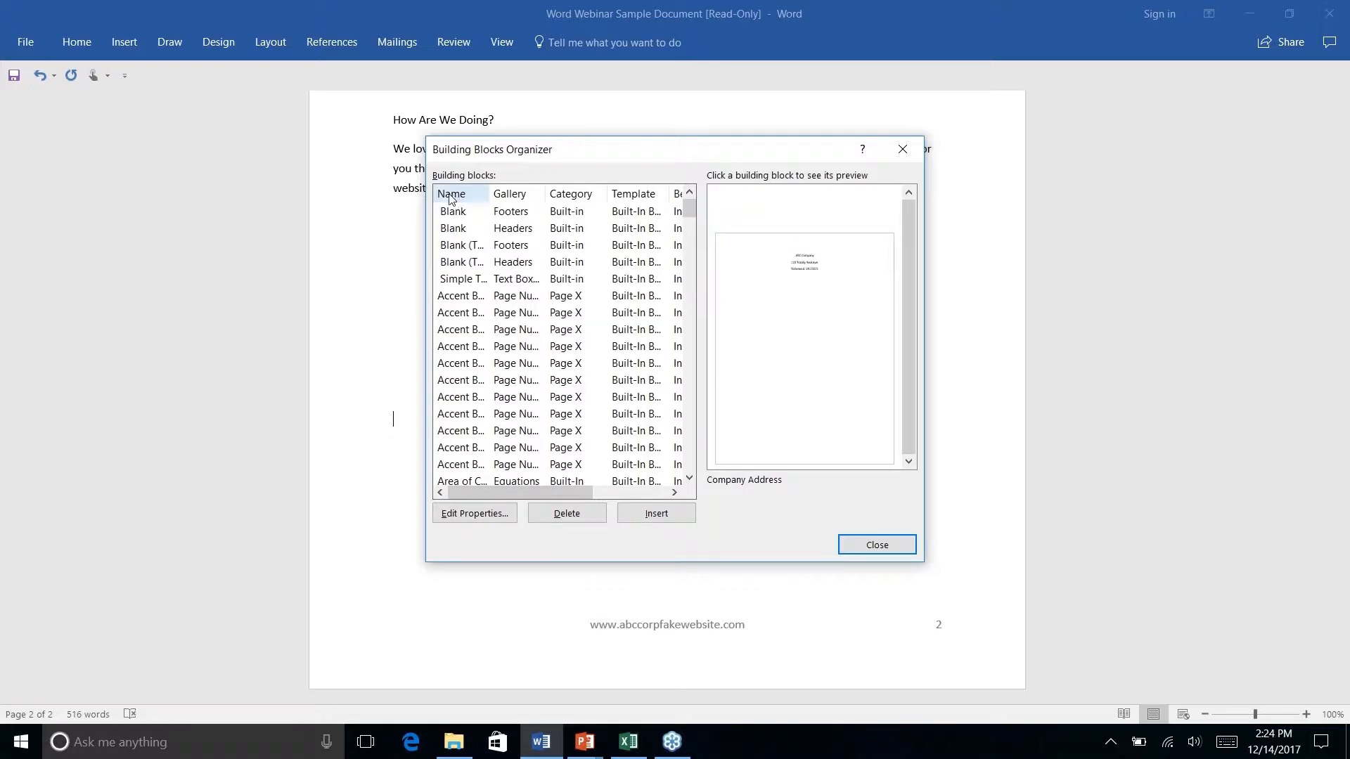
left_click(520, 197)
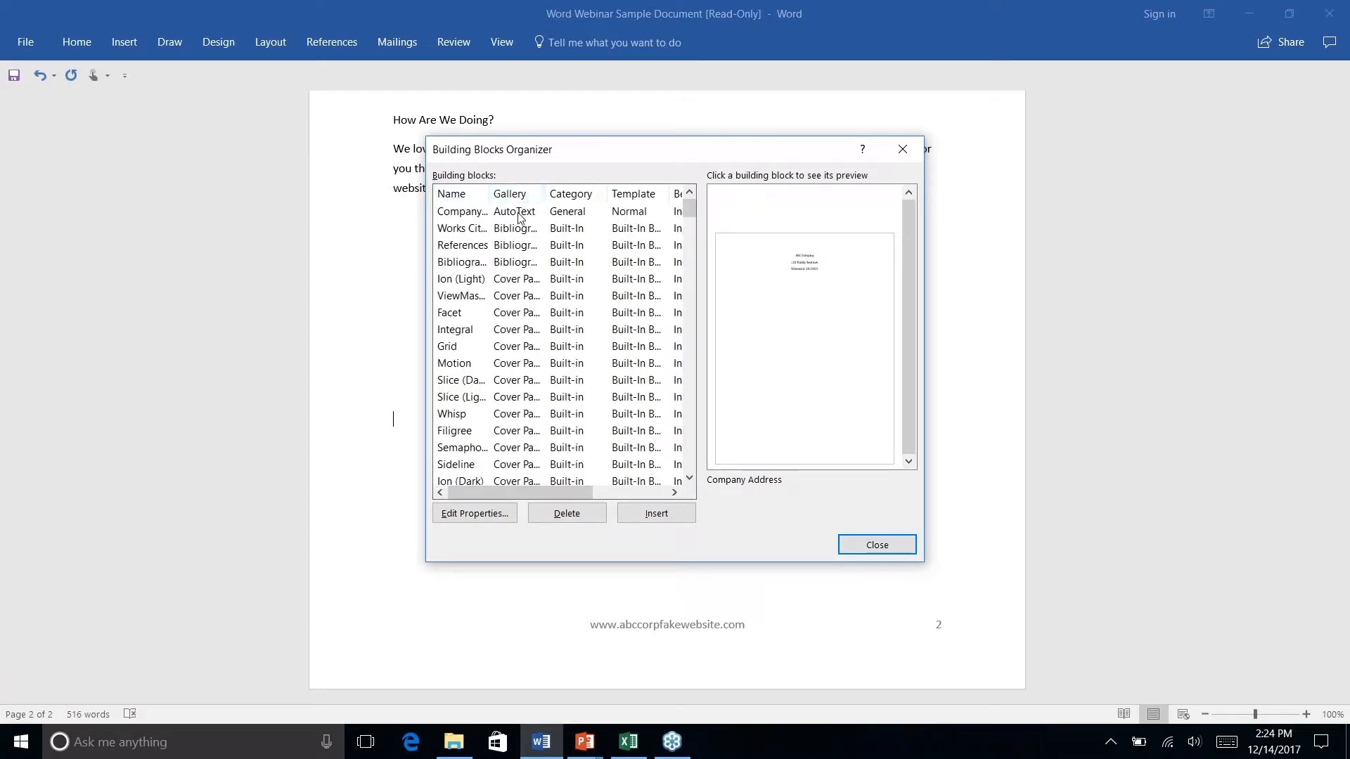
View the editable properties of the Company Address building block and cancel without changing them
left_click(463, 217)
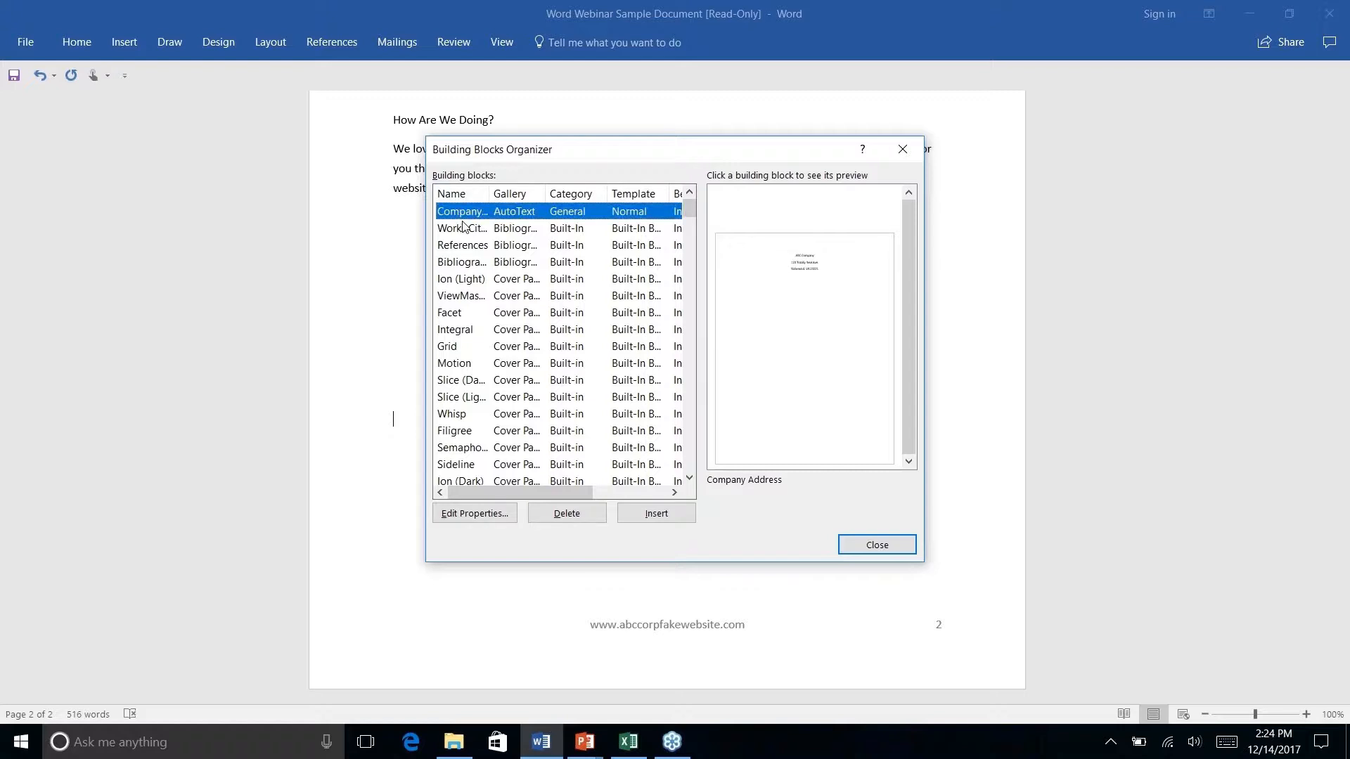
left_click(476, 516)
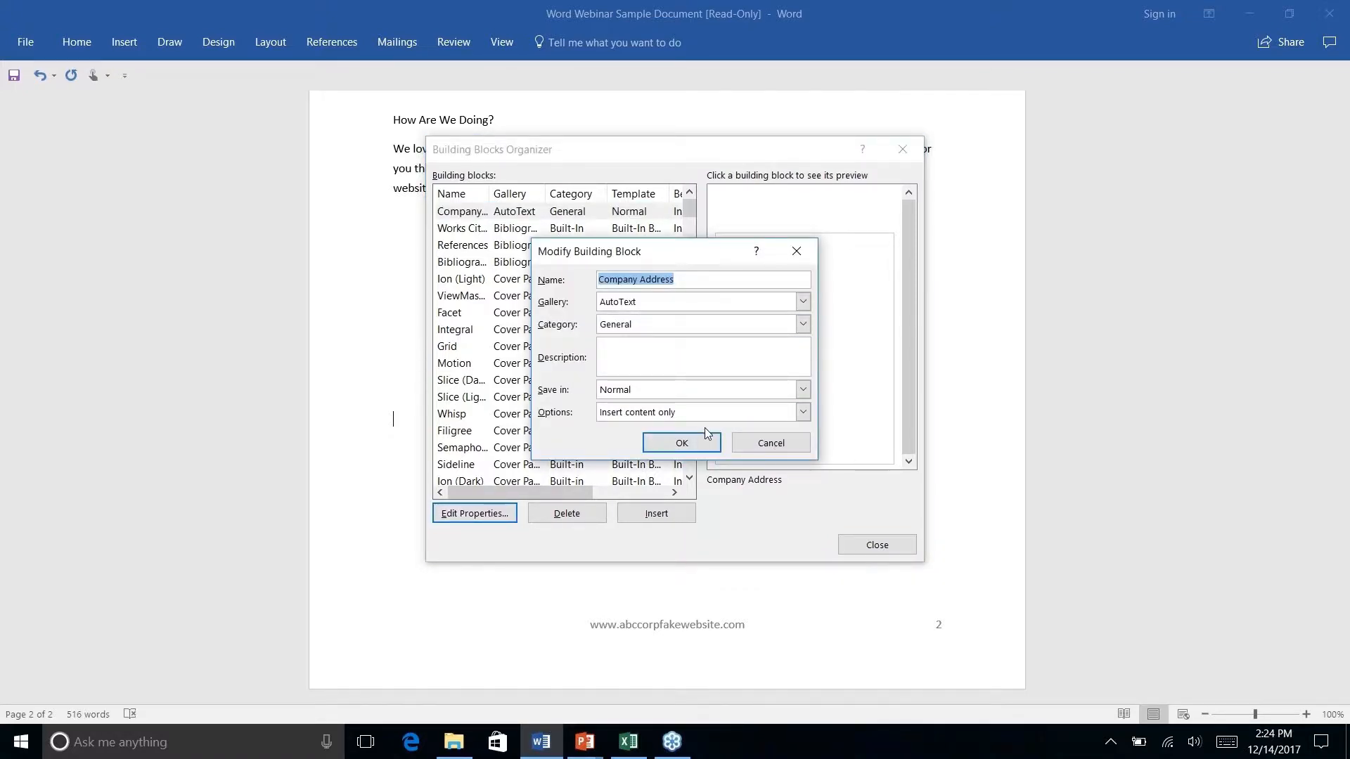
left_click(777, 444)
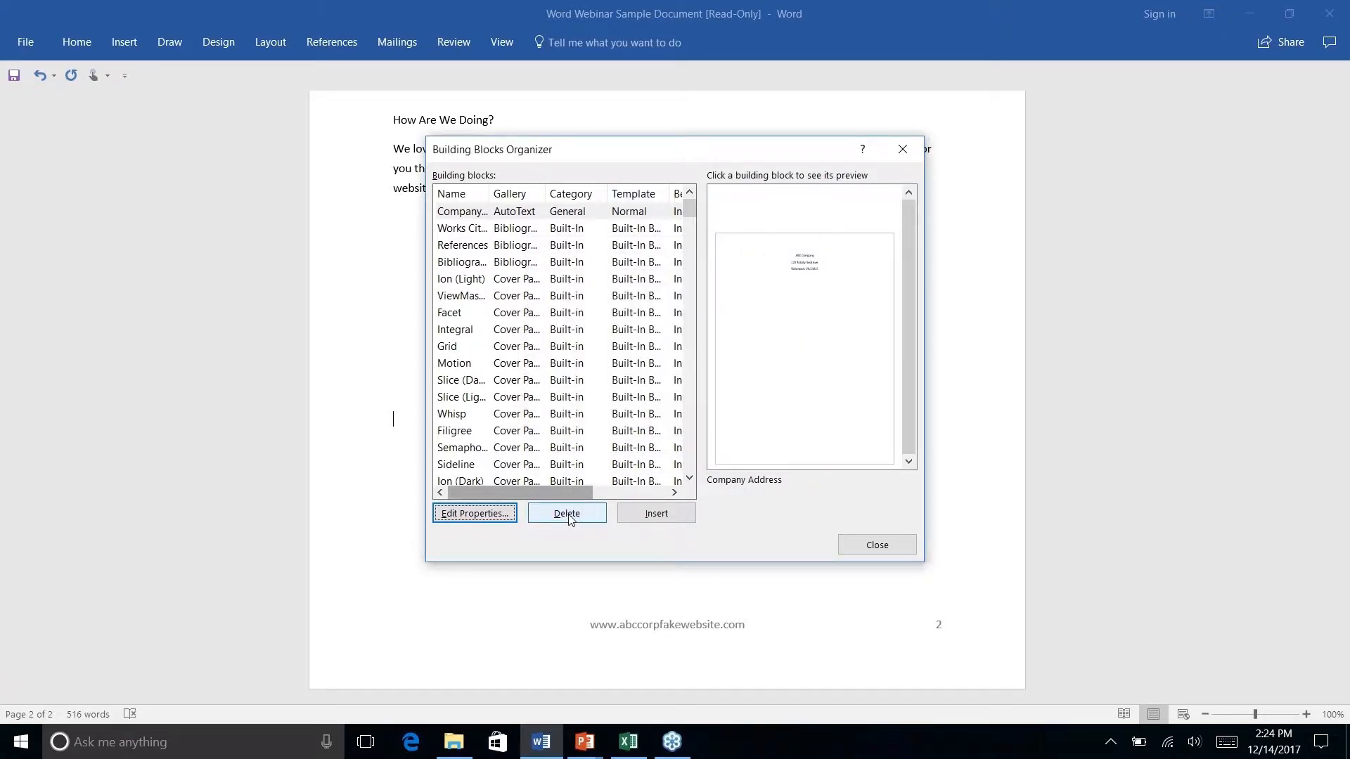
Delete the Company Address building block from the Building Blocks Organizer
left_click(522, 213)
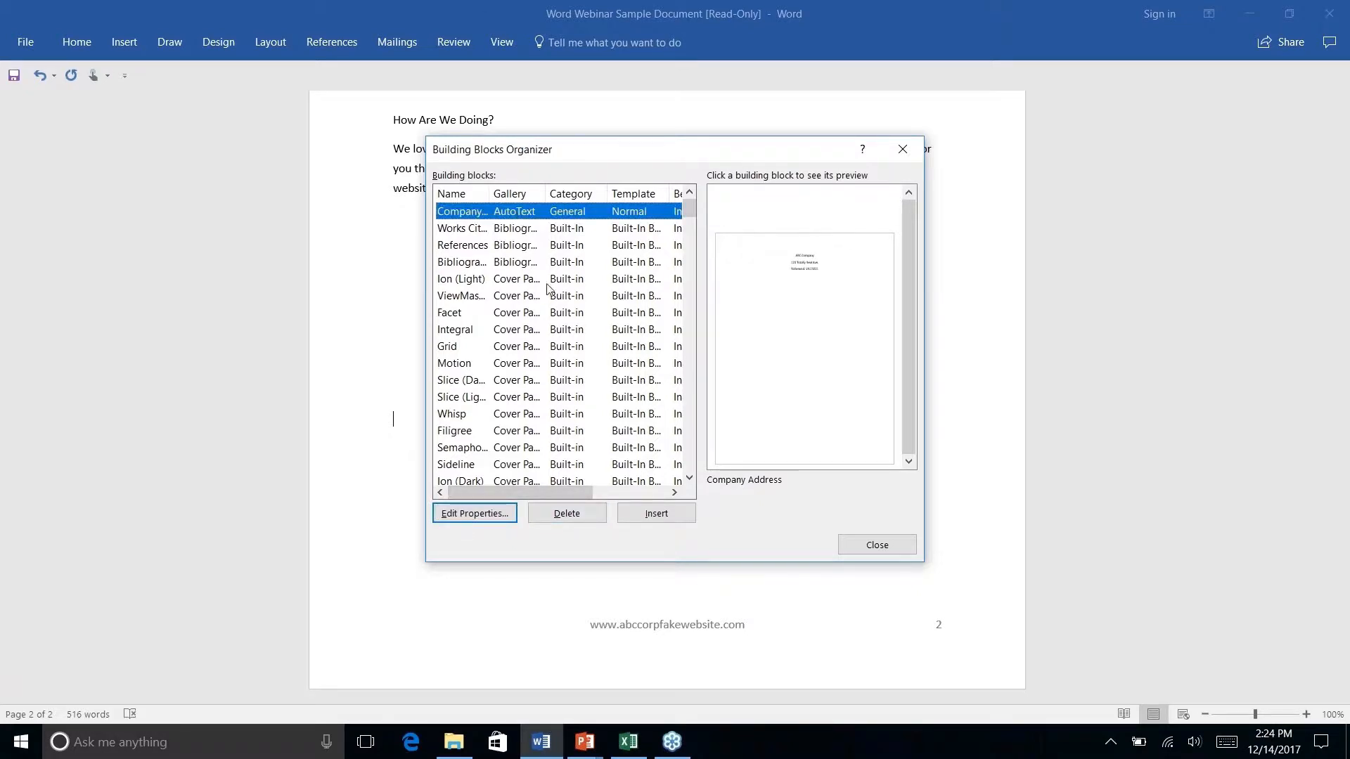
left_click(571, 516)
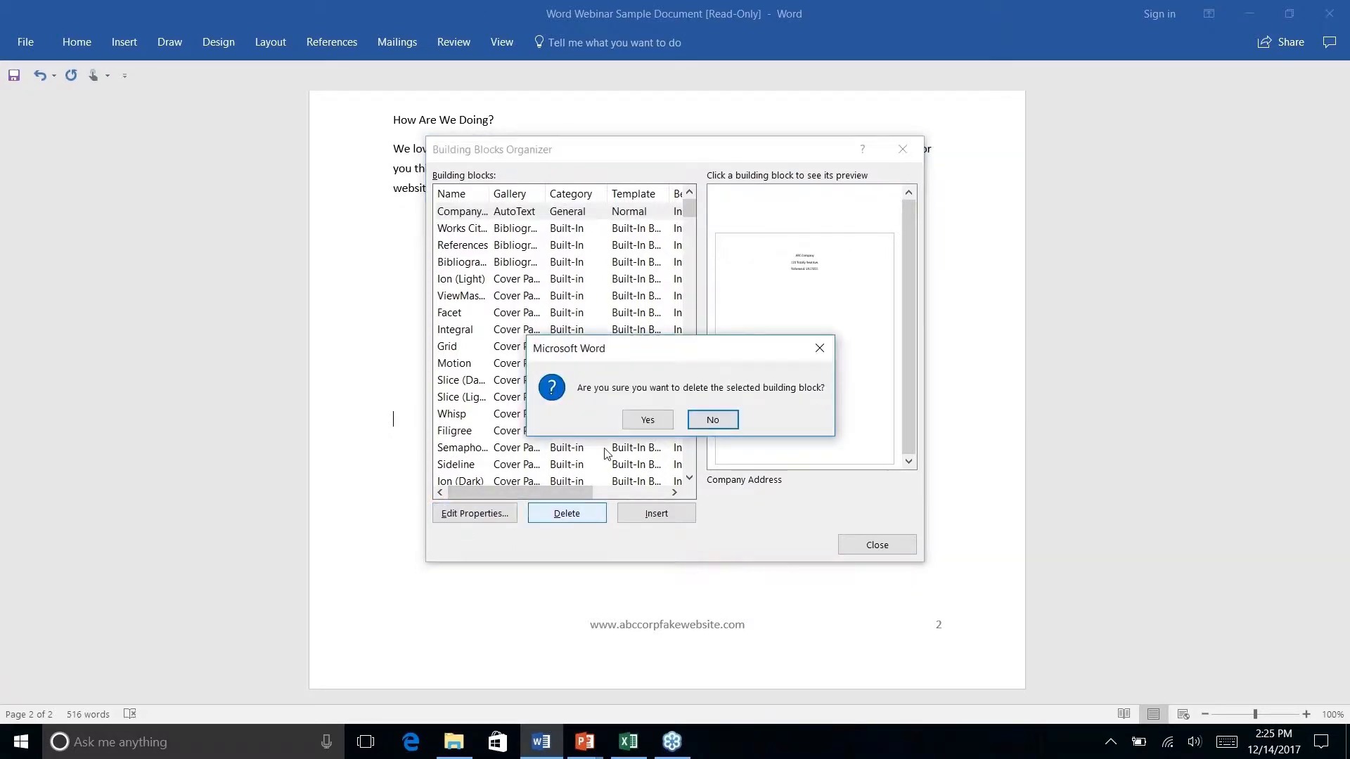
left_click(648, 420)
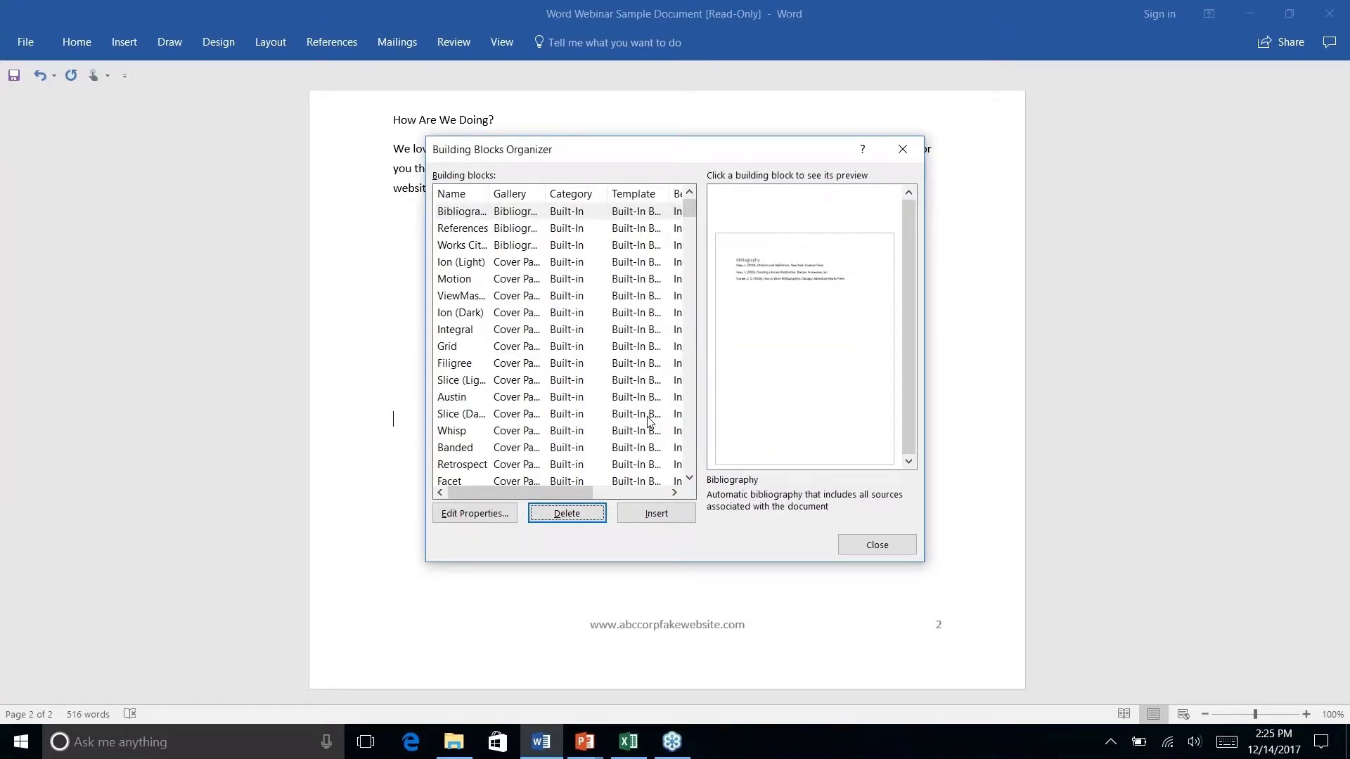
Look through the remaining building blocks and their details in the Building Blocks Organizer, and close it
scroll(654, 355, "right", 3)
scroll(493, 295, "right", 2)
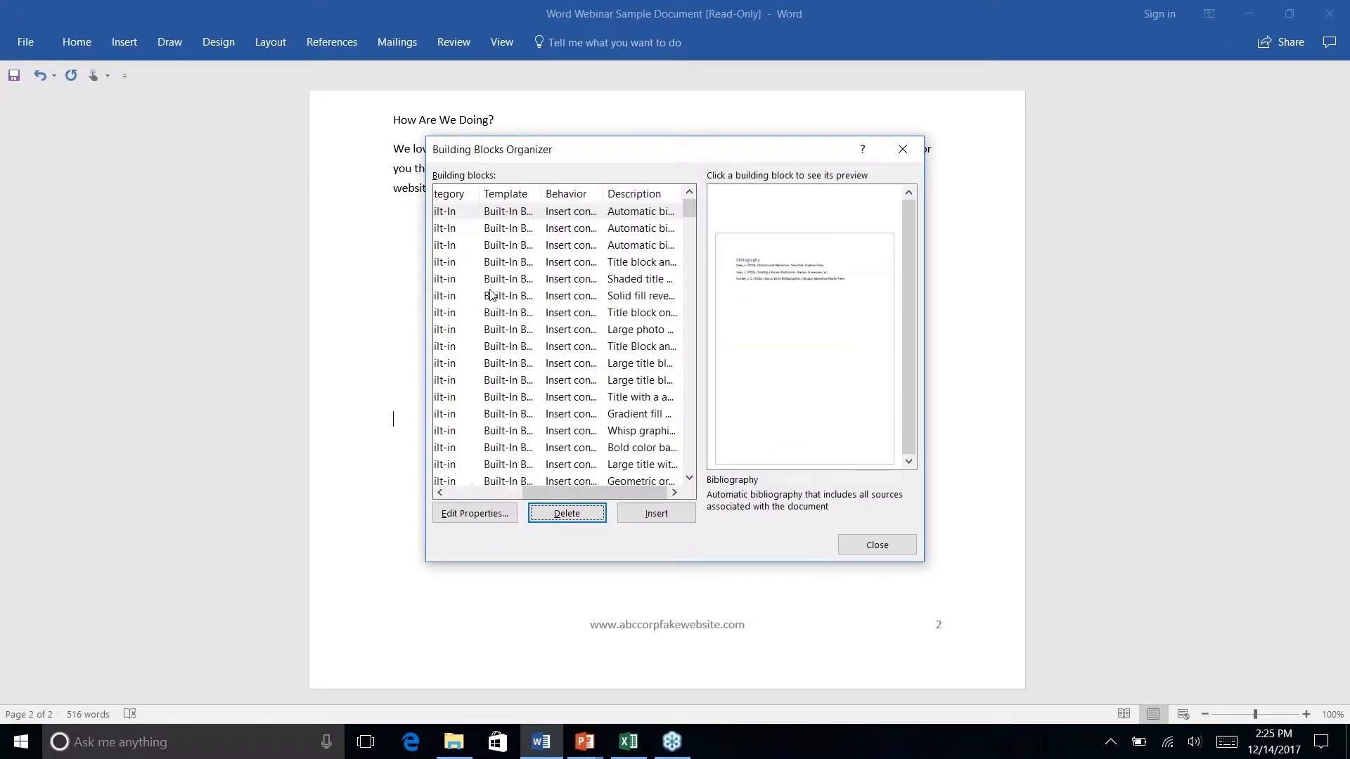
scroll(493, 296, "left", 1)
scroll(493, 295, "left", 3)
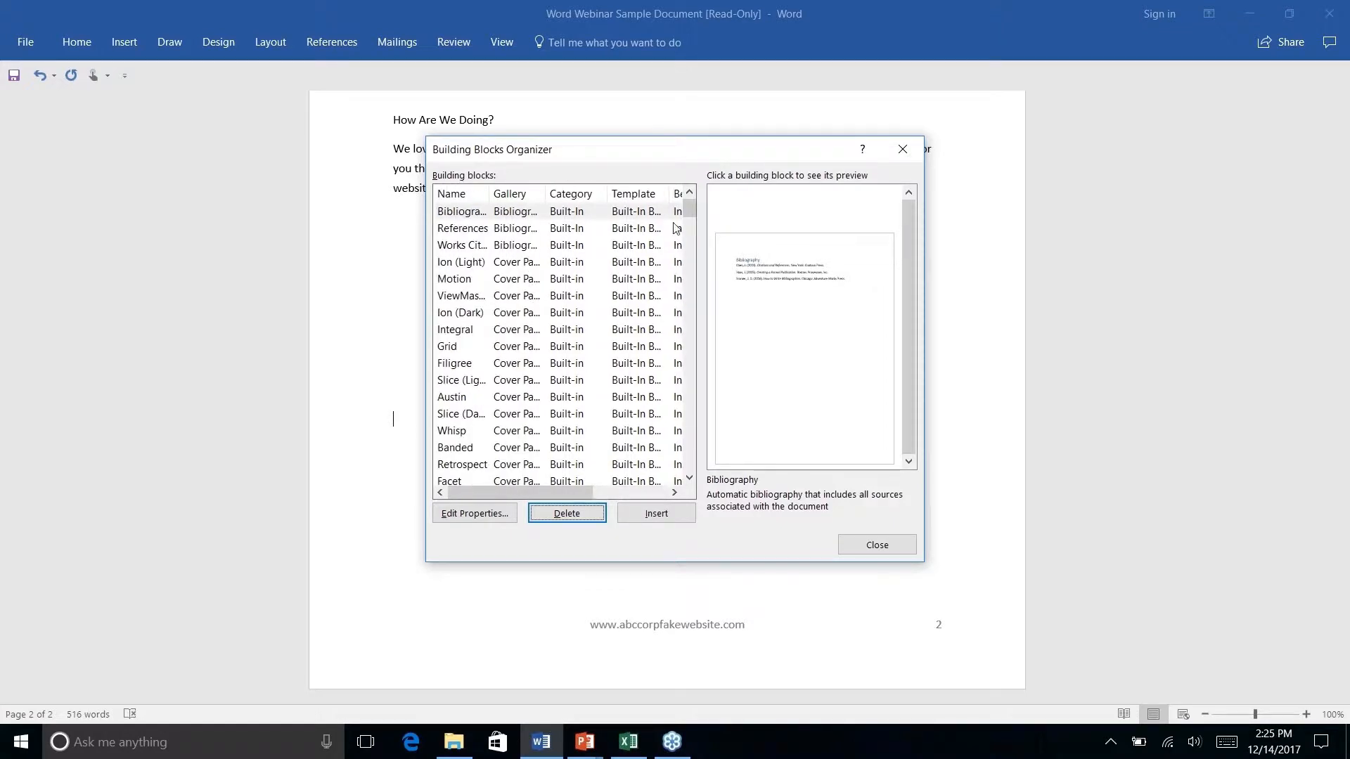
scroll(640, 320, "down", 10)
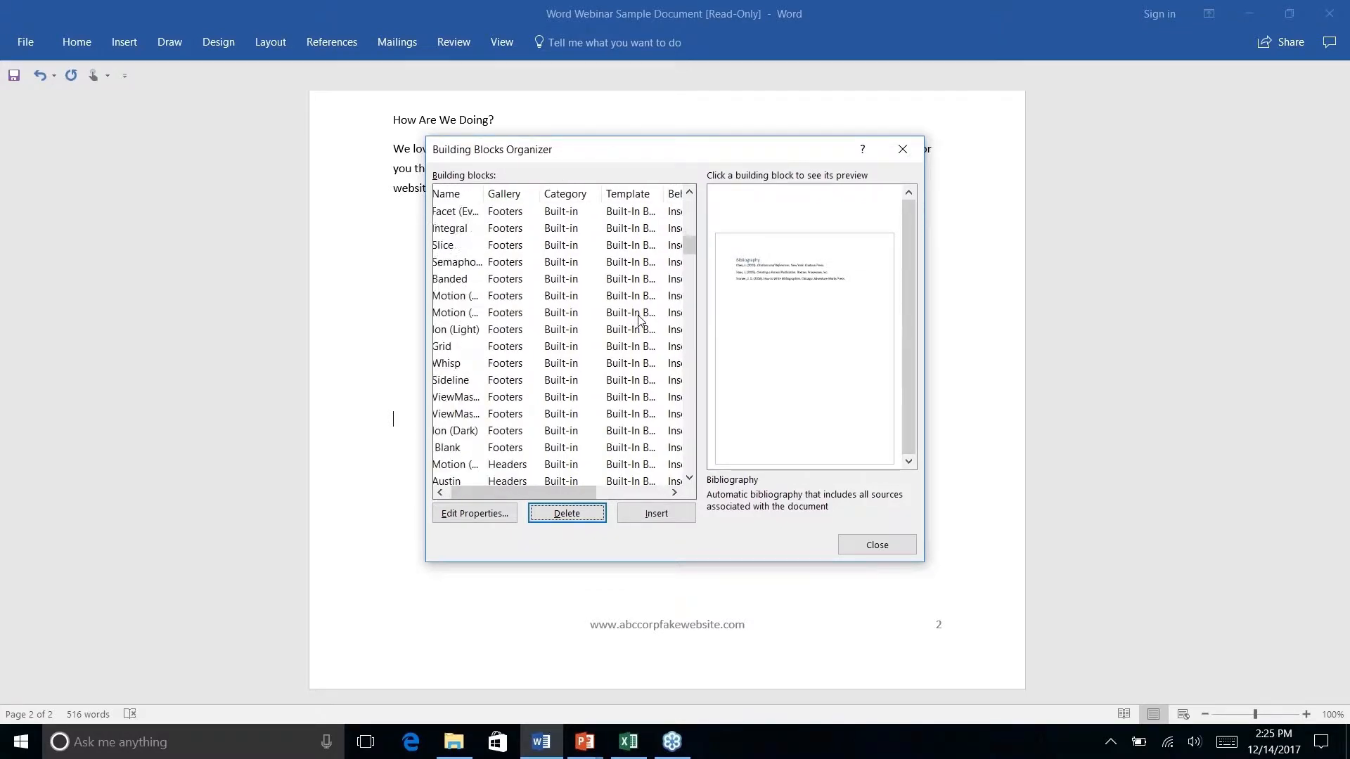
scroll(640, 320, "down", 12)
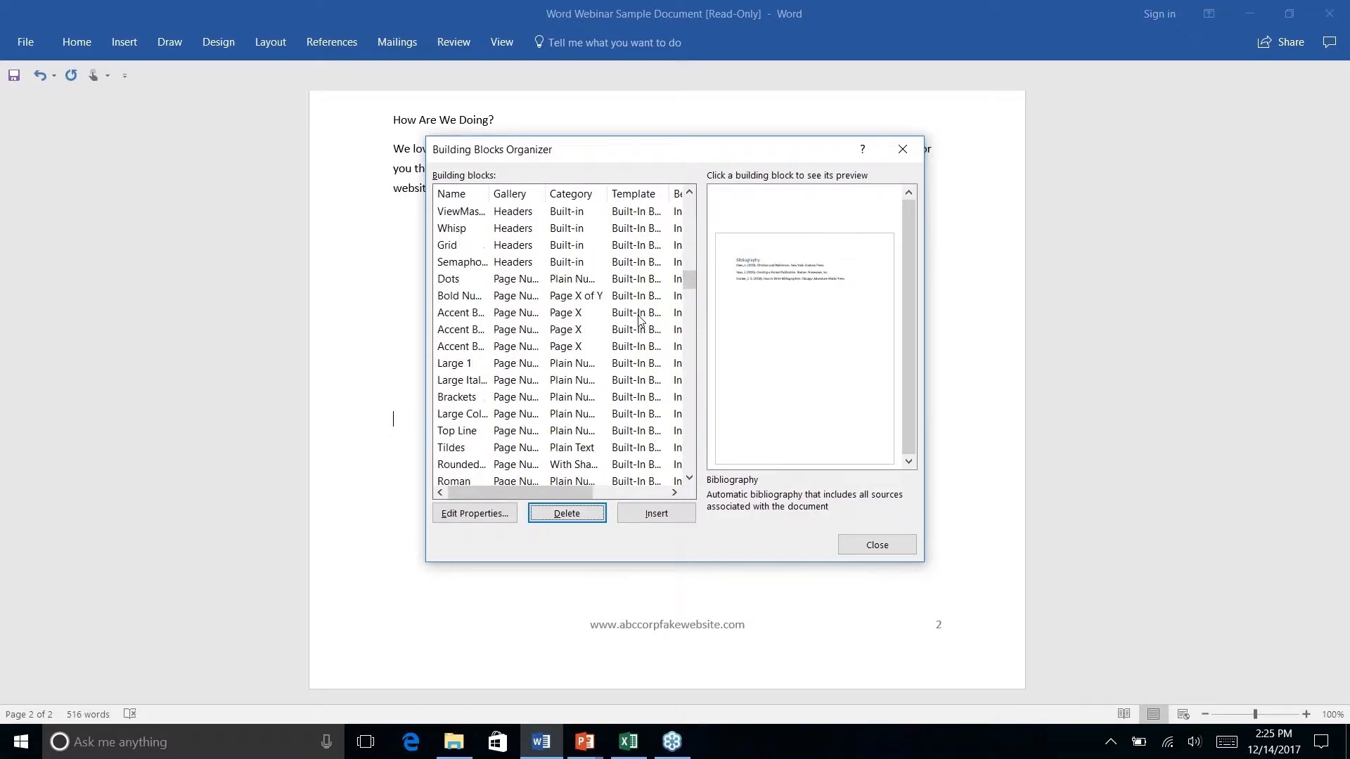
scroll(640, 320, "down", 1)
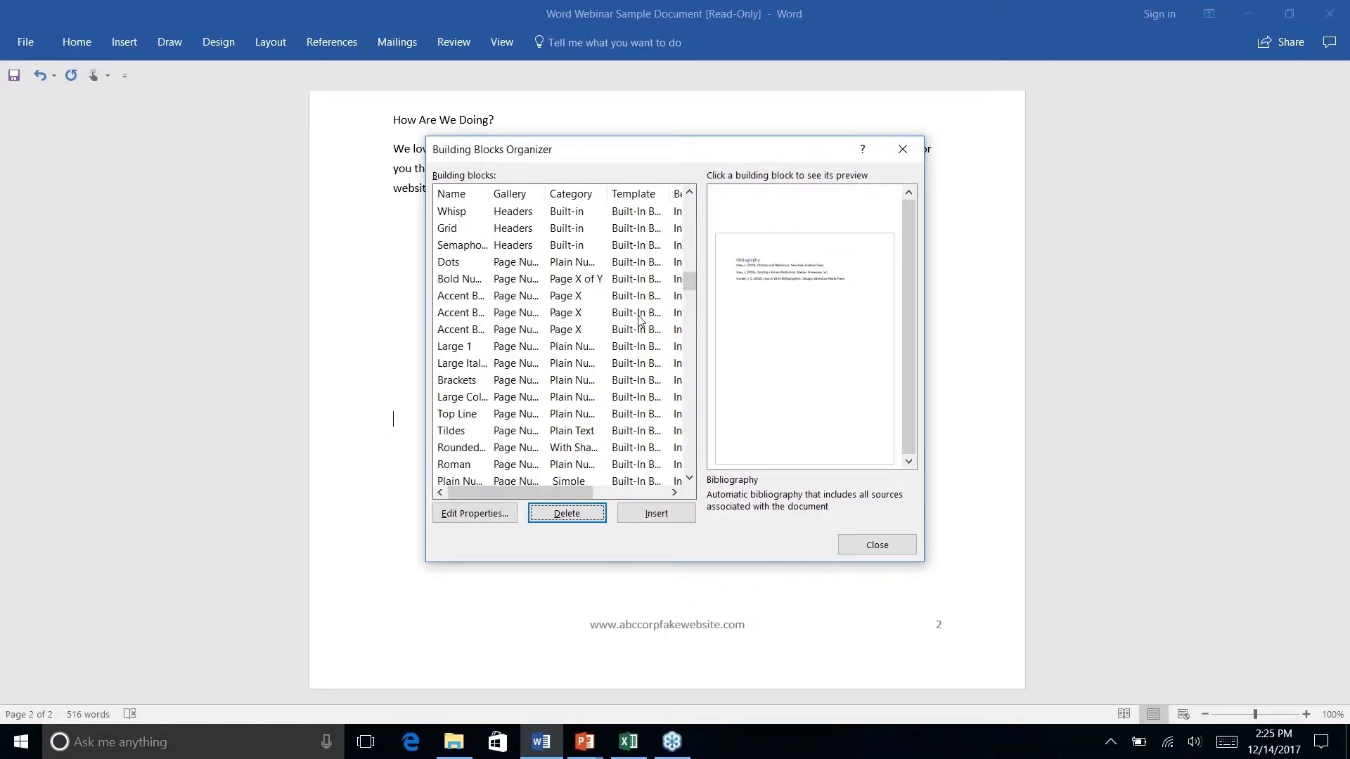
scroll(640, 320, "down", 2)
scroll(640, 320, "down", 10)
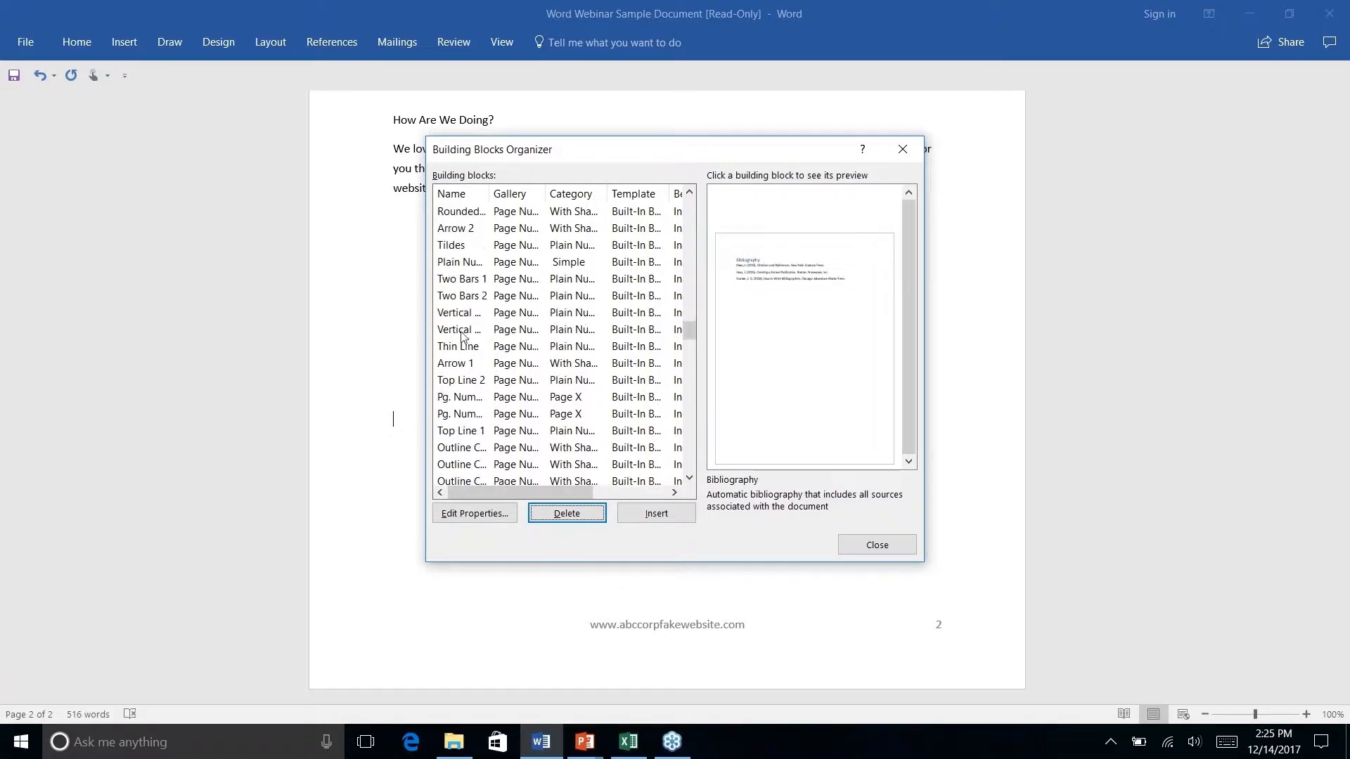
left_click(902, 151)
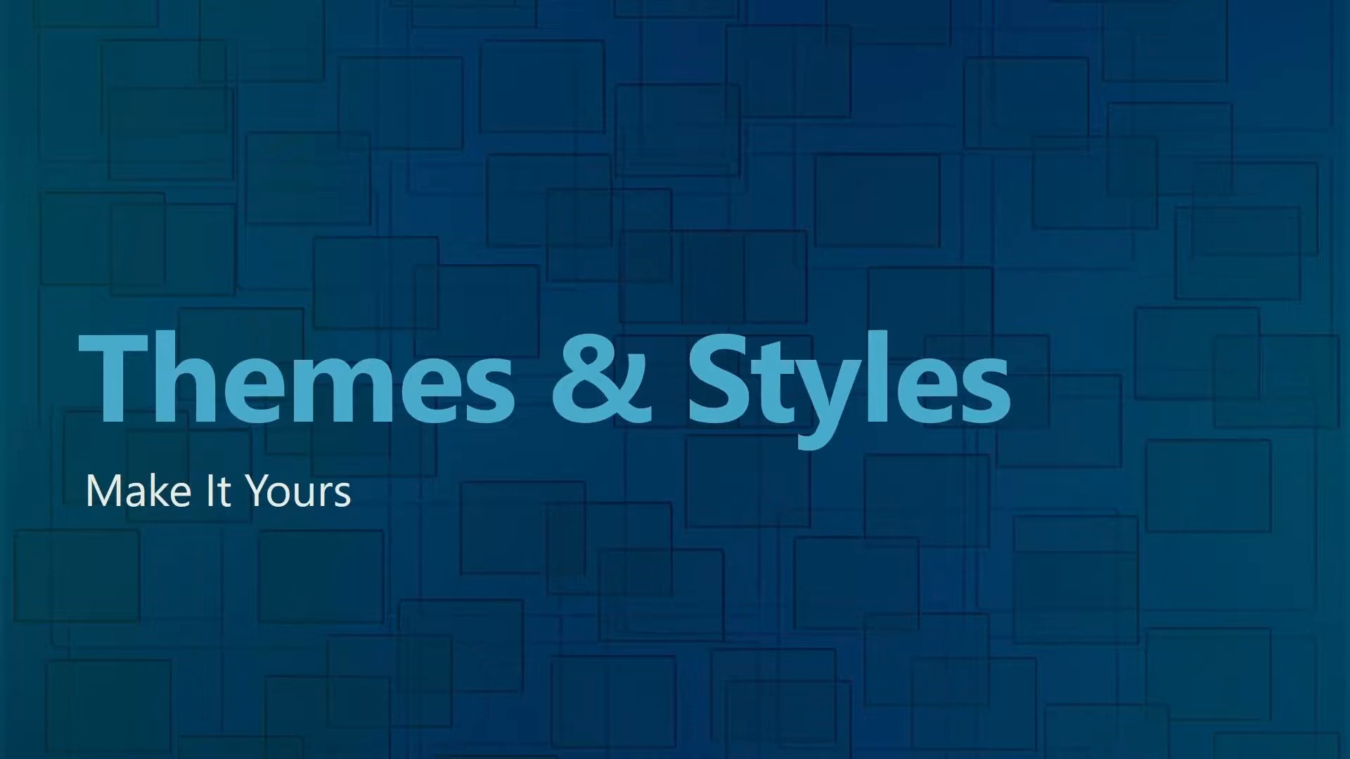
Switch from the slide show back to the Word newsletter and apply the Wisp theme to it
key("alt+Tab")
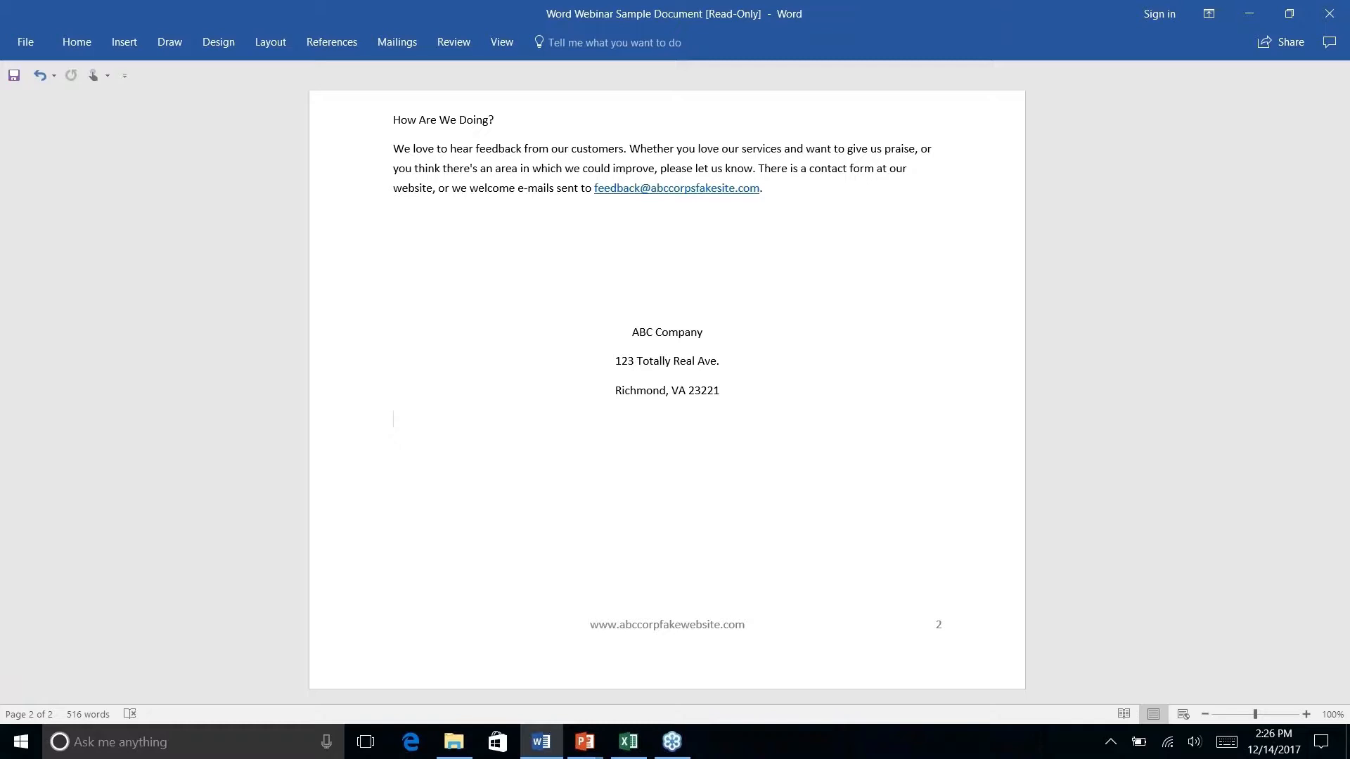
scroll(667, 397, "up", 15)
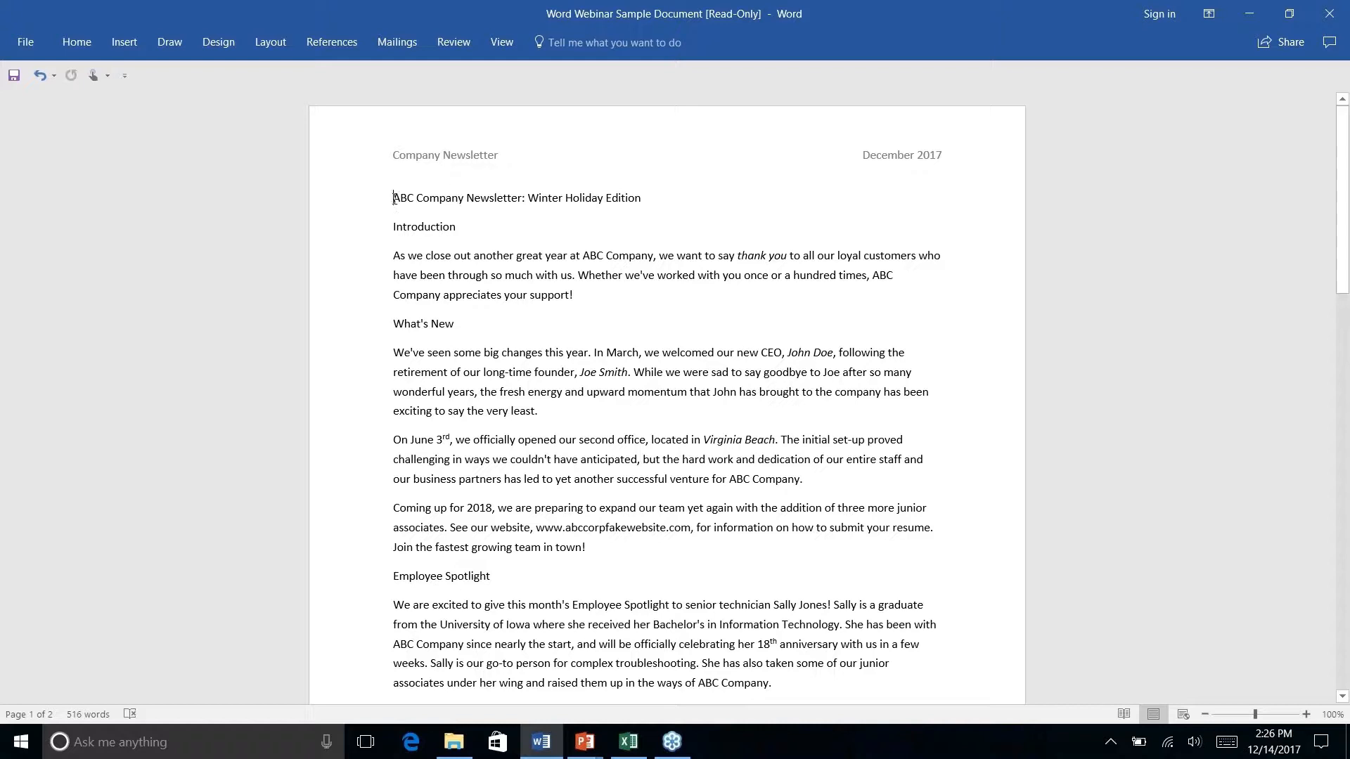
left_click(271, 43)
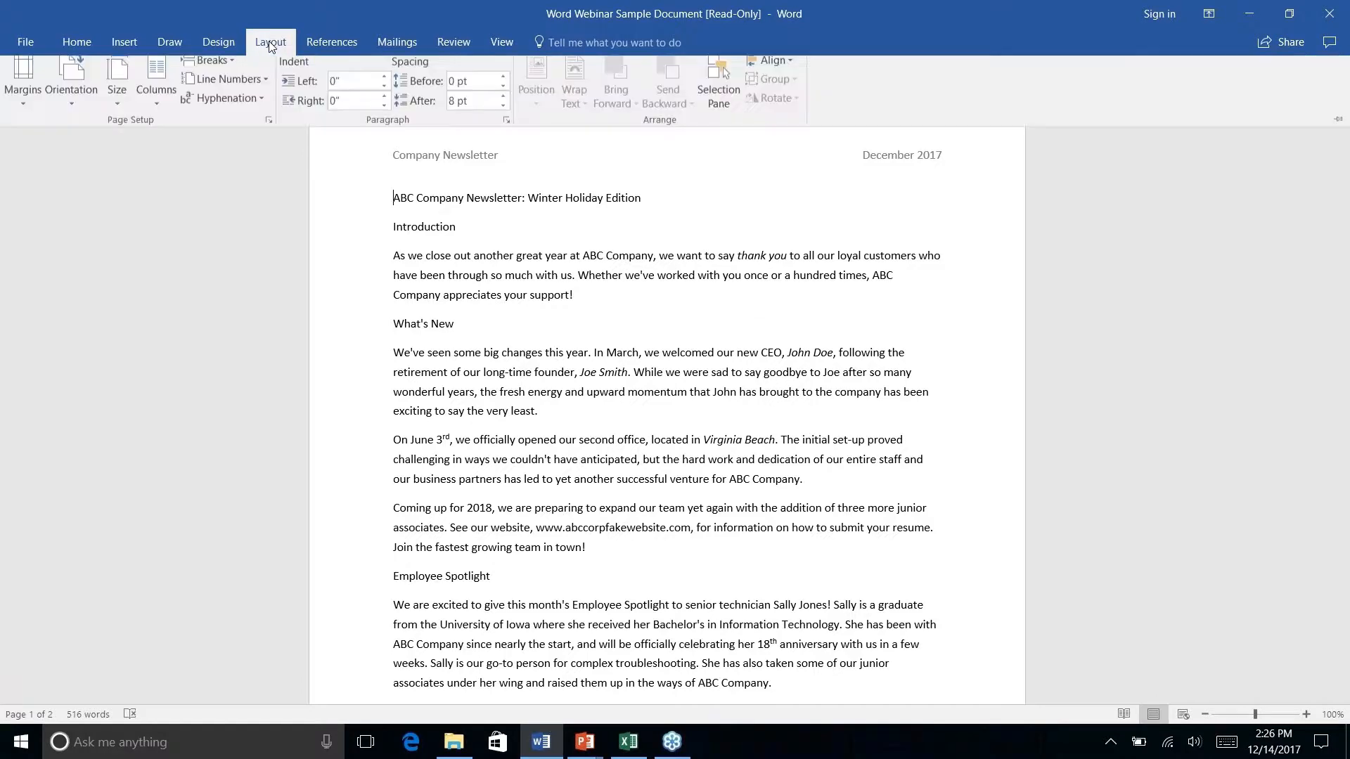
left_click(221, 43)
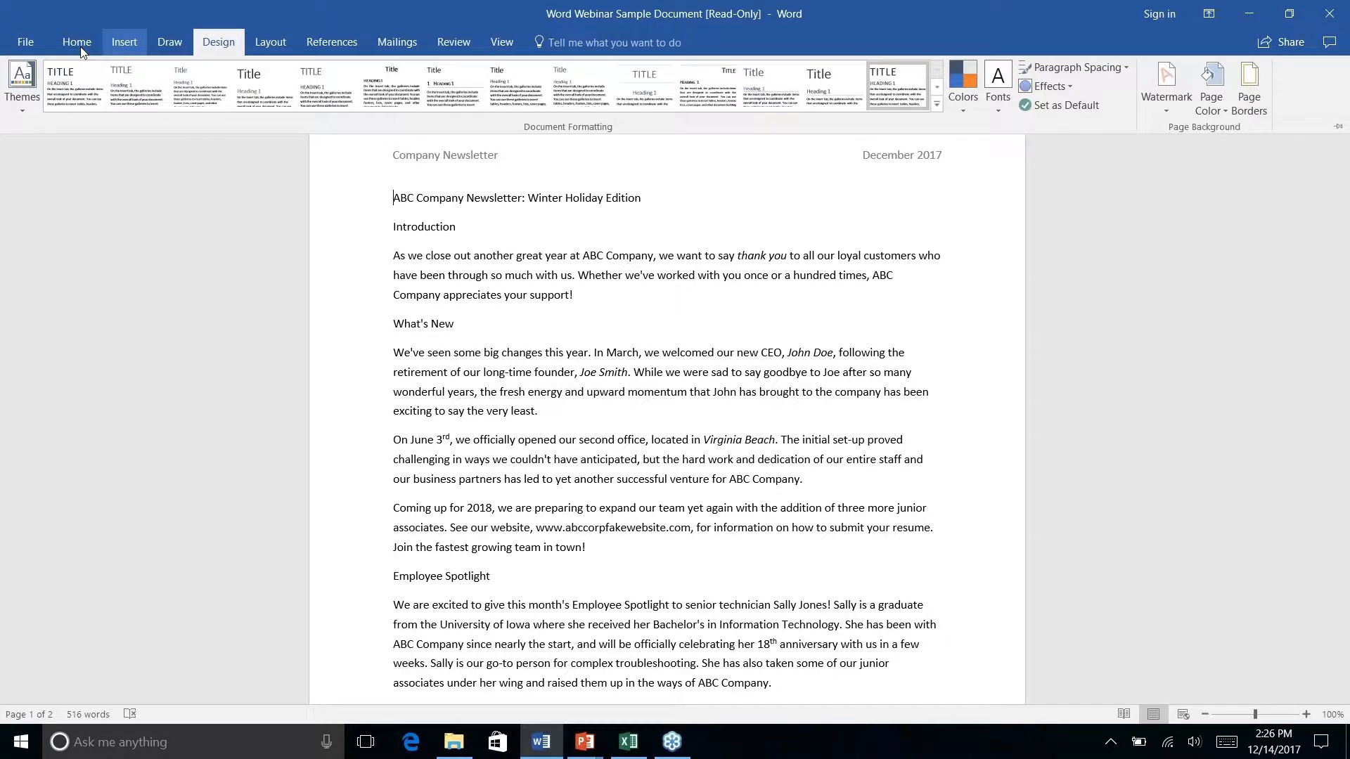
left_click(25, 109)
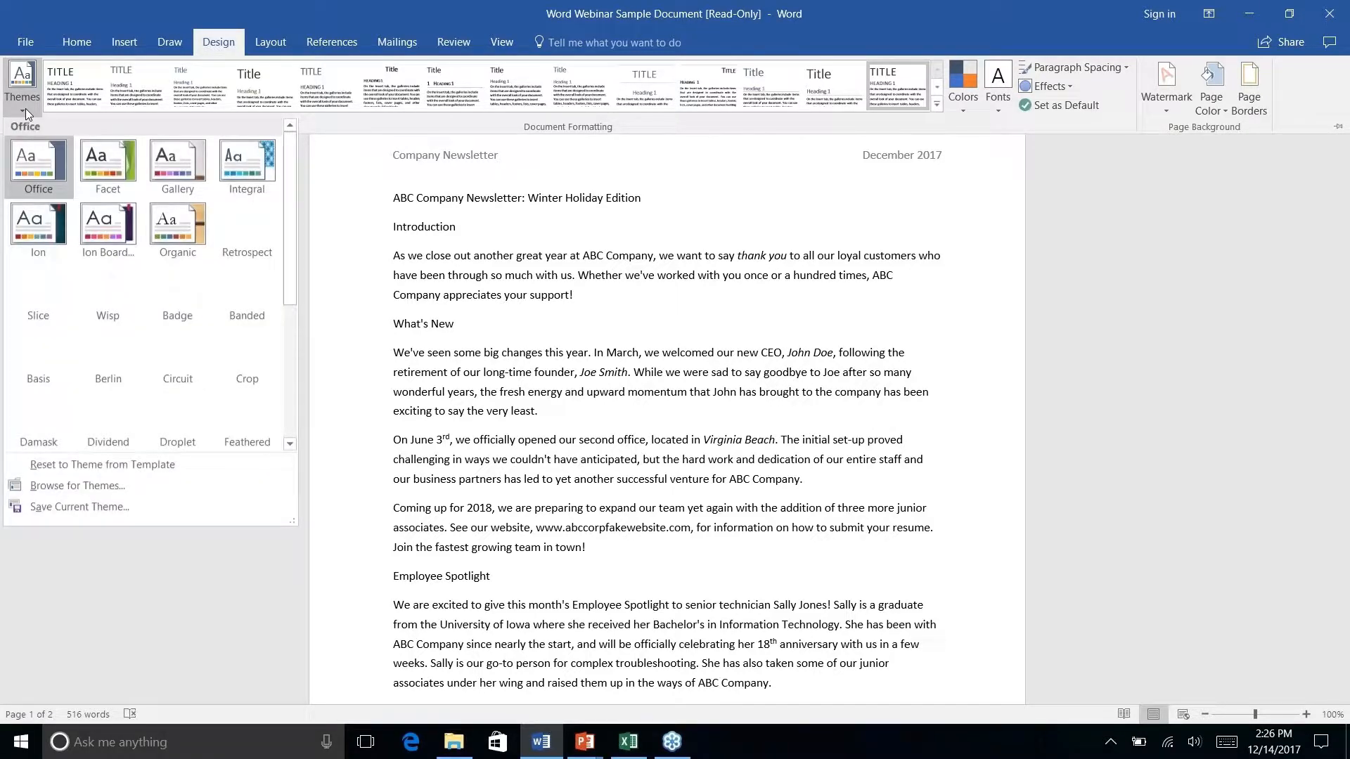
right_click(93, 294)
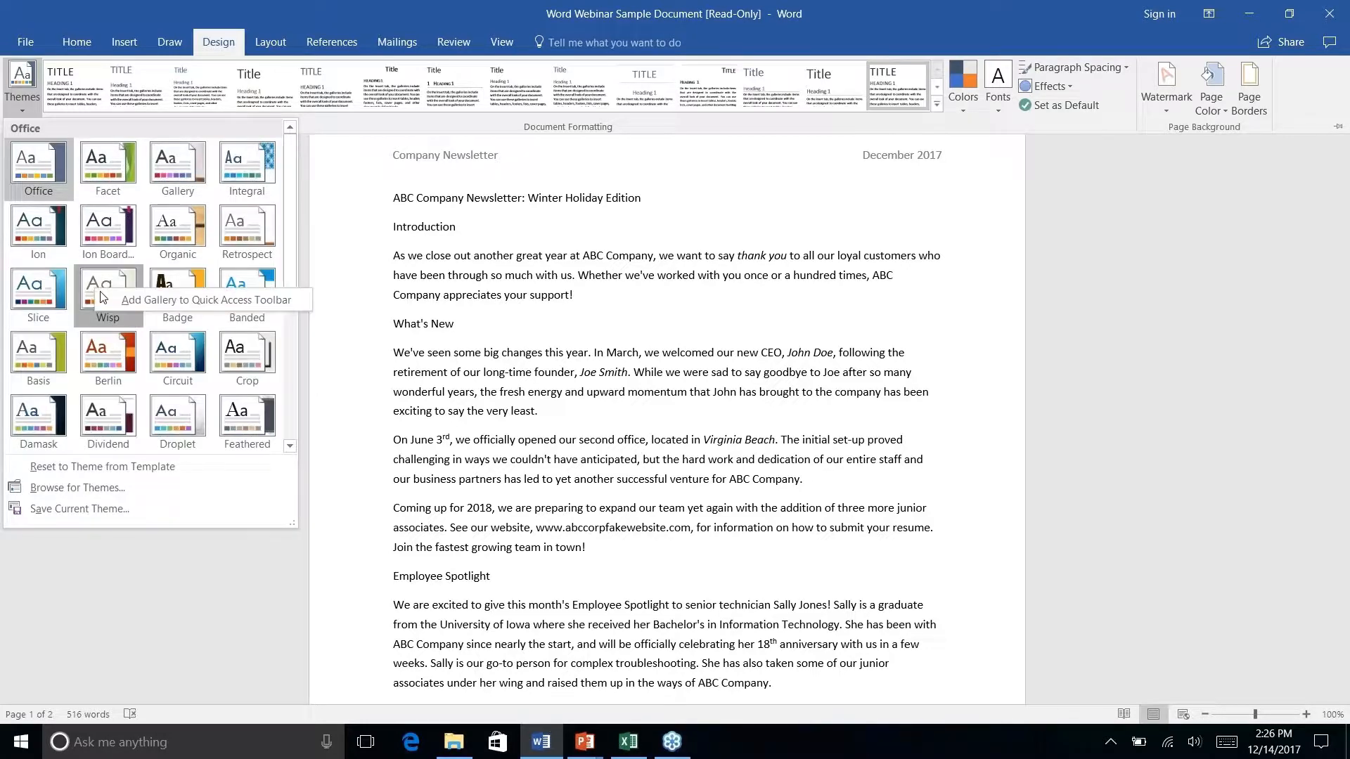
left_click(102, 298)
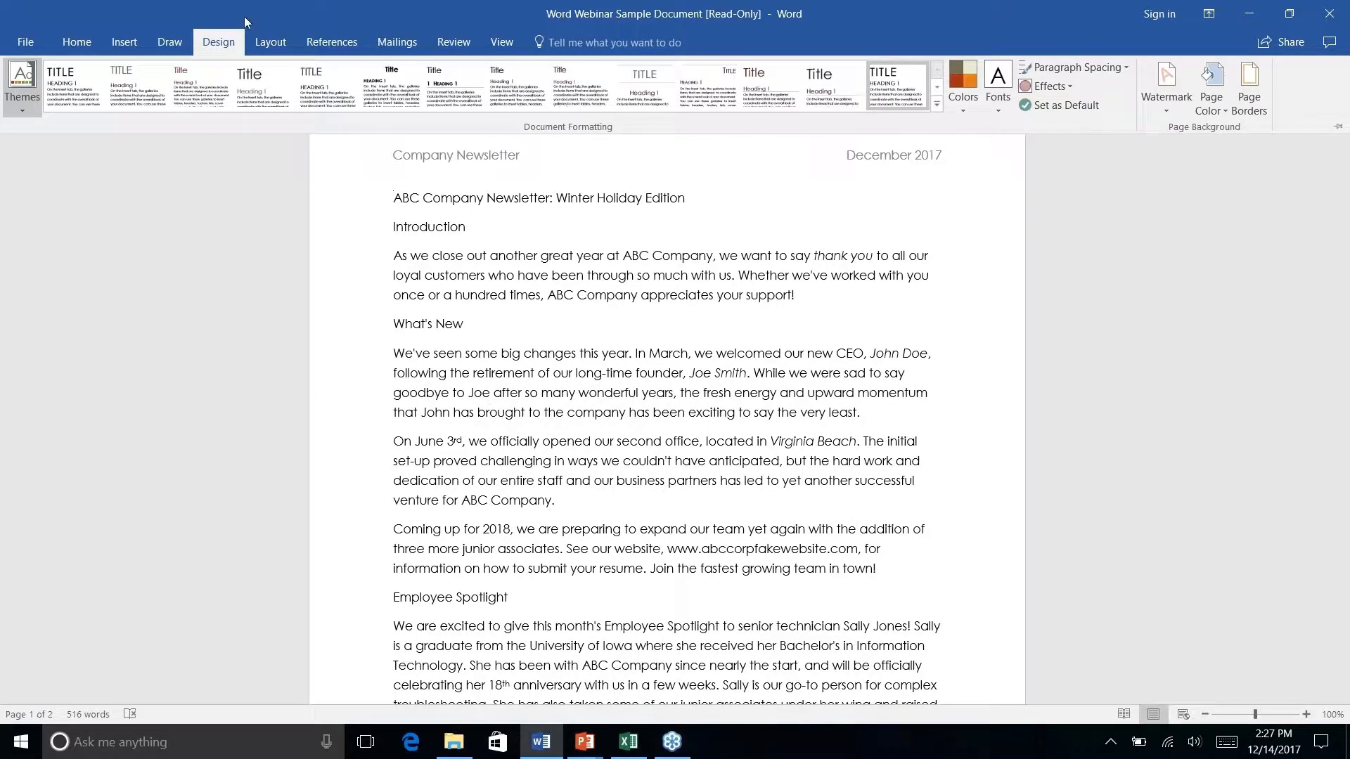
Try a different style set on the newsletter and restore the document's original style set
left_click(274, 91)
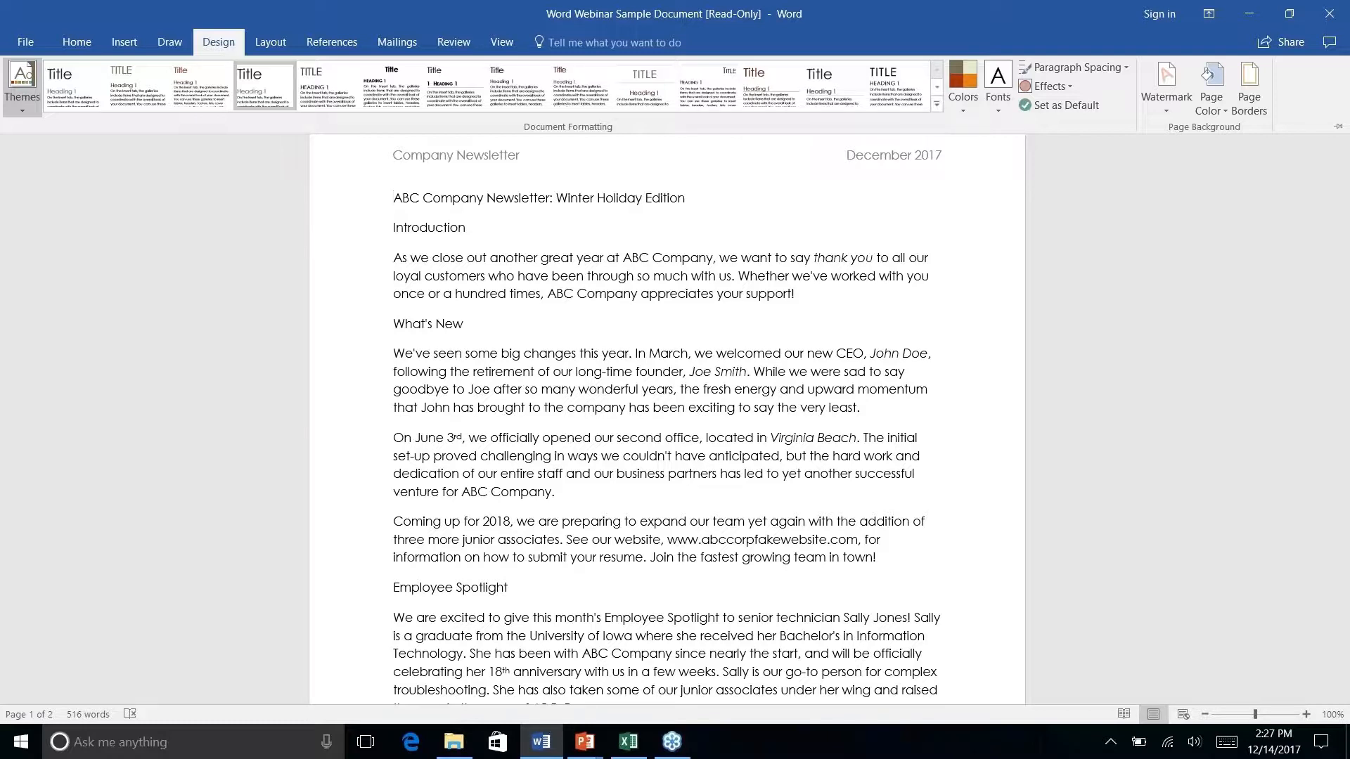
left_click(884, 95)
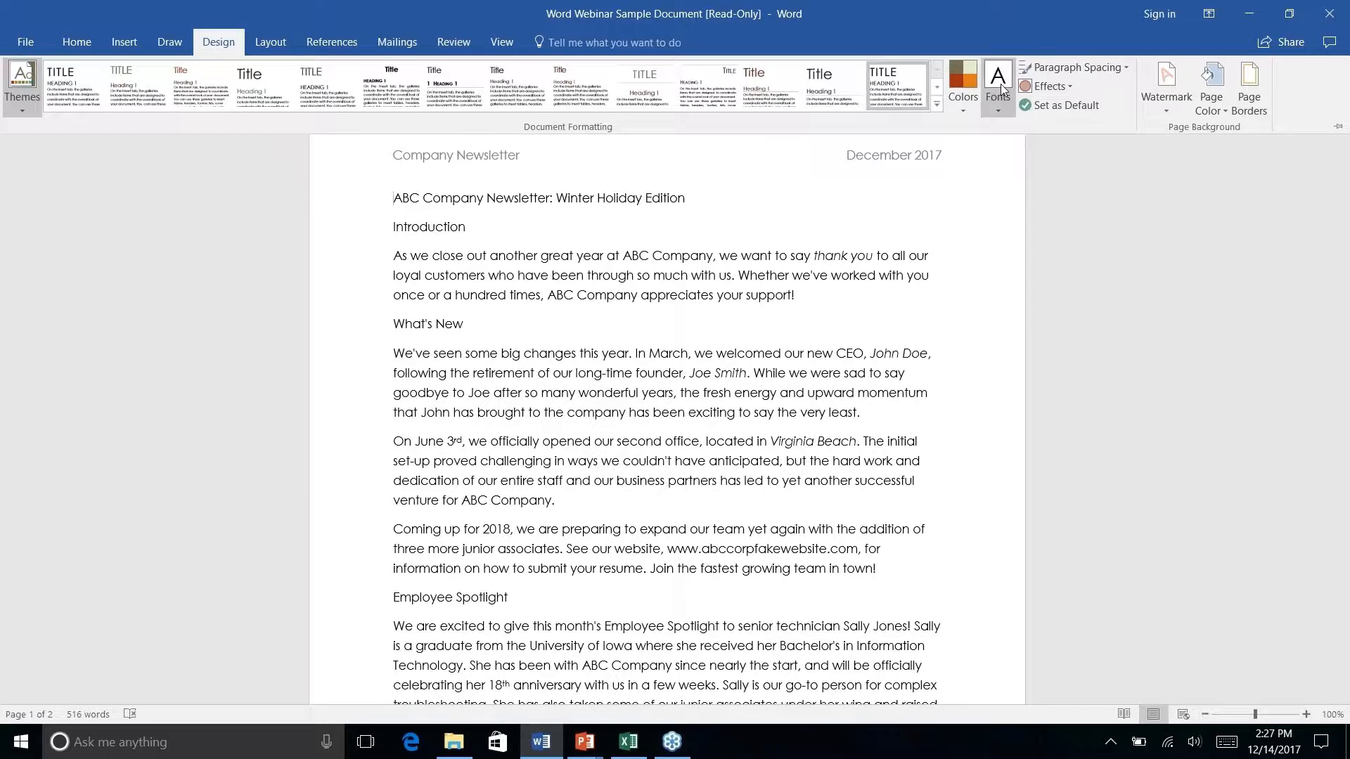
Browse the theme color palettes, view the options for creating custom theme colors, and cancel without saving
left_click(959, 110)
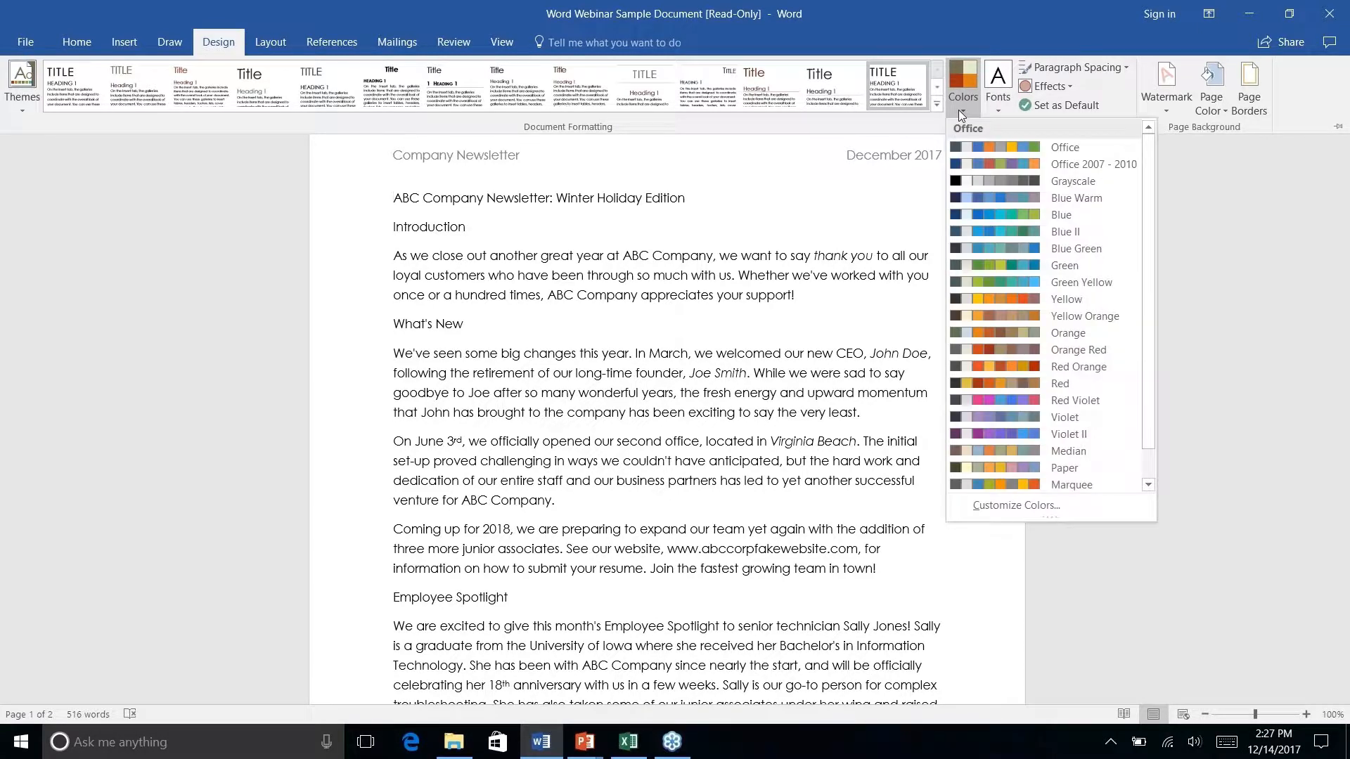
scroll(992, 235, "down", 1)
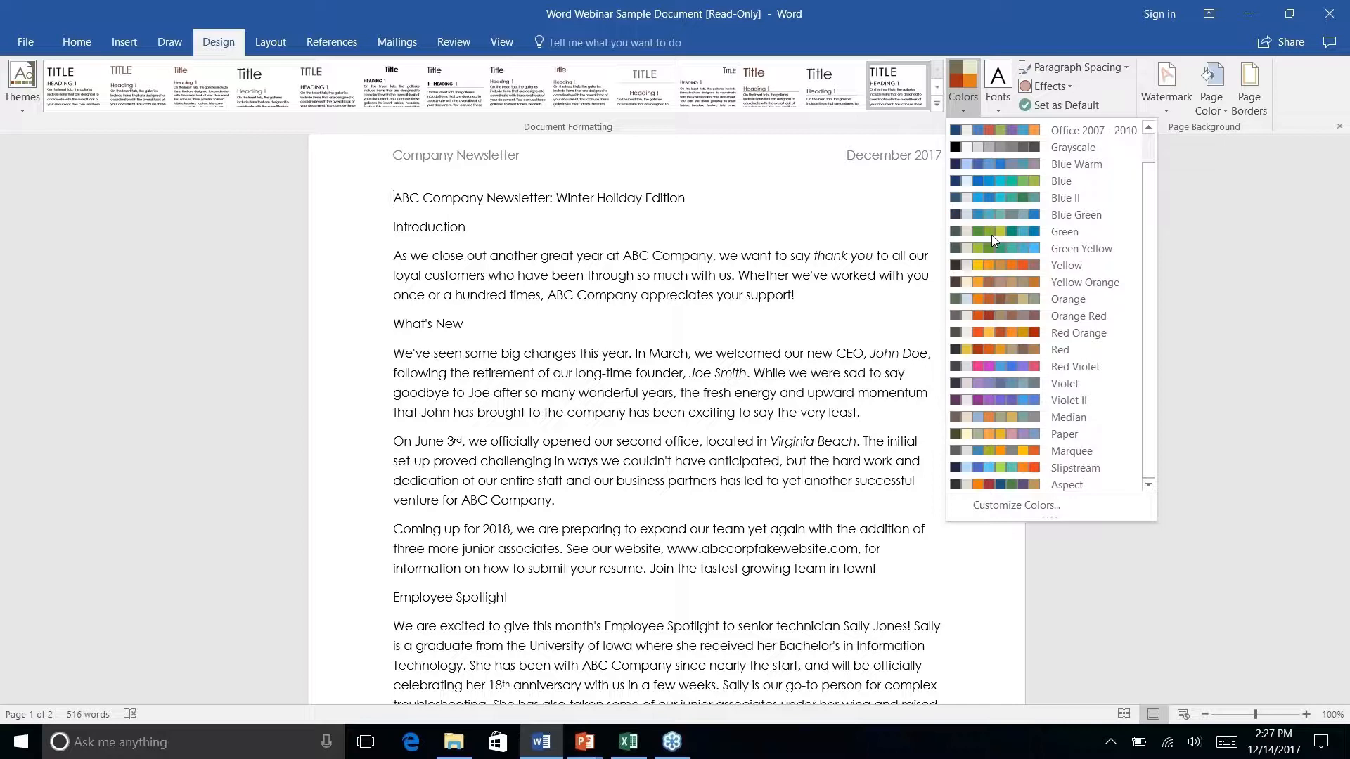
scroll(992, 235, "up", 1)
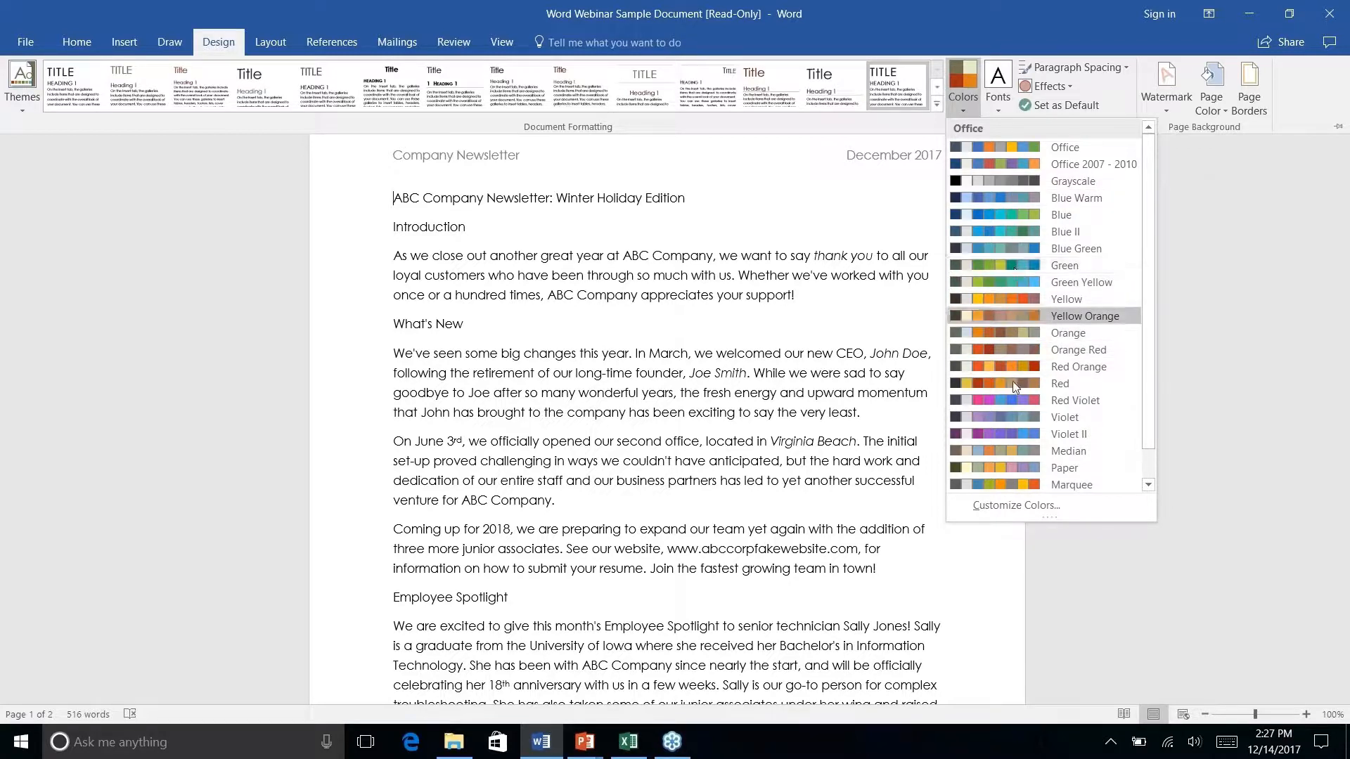
right_click(1000, 507)
left_click(1000, 506)
left_click(998, 503)
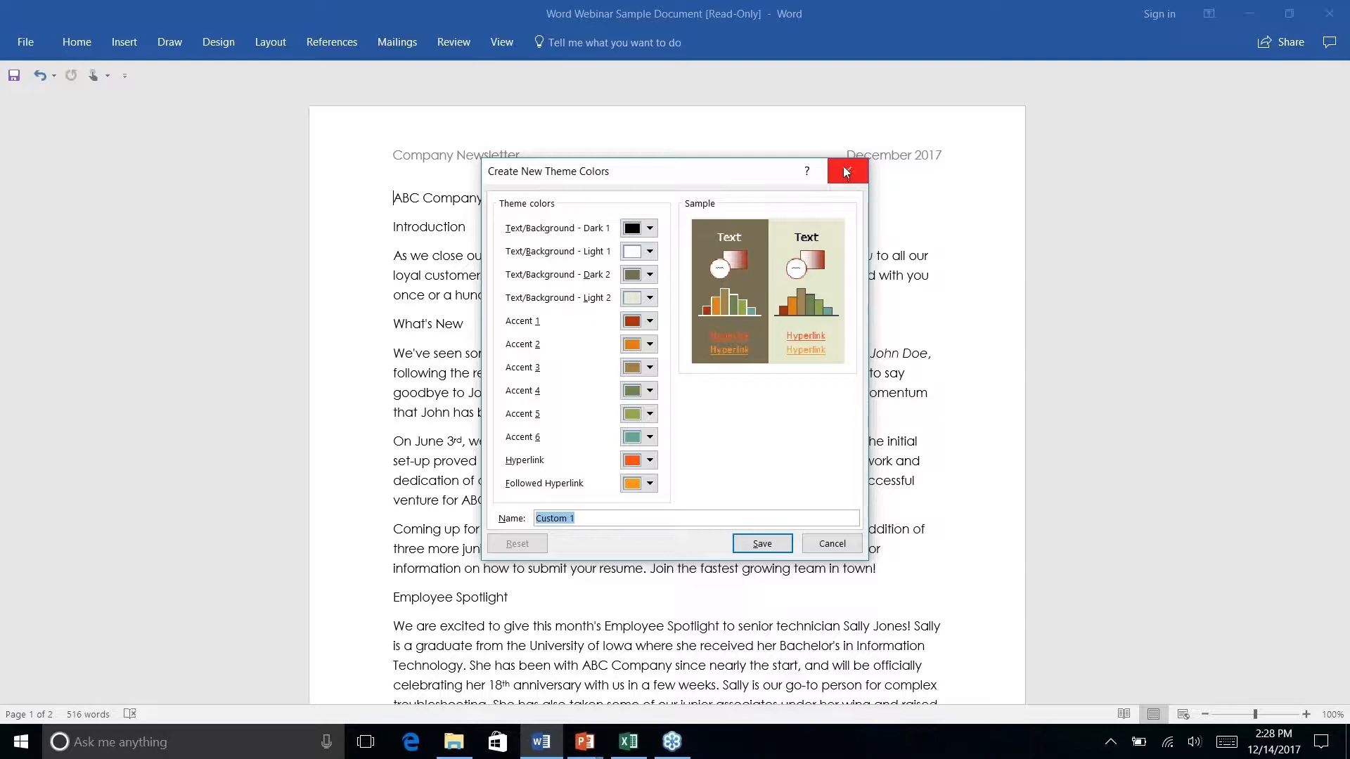
left_click(829, 549)
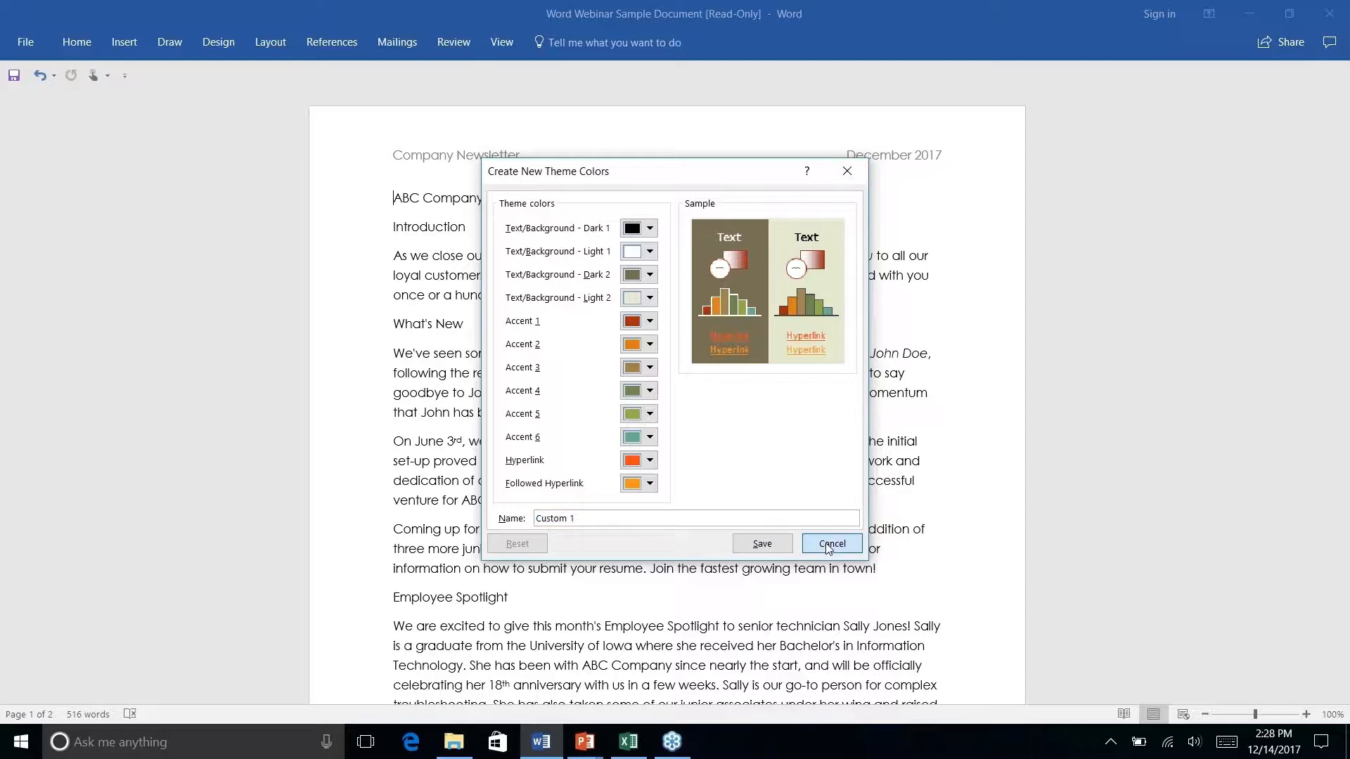
Browse the built-in style sets without choosing one, and apply the Feathered theme to the newsletter
left_click(252, 42)
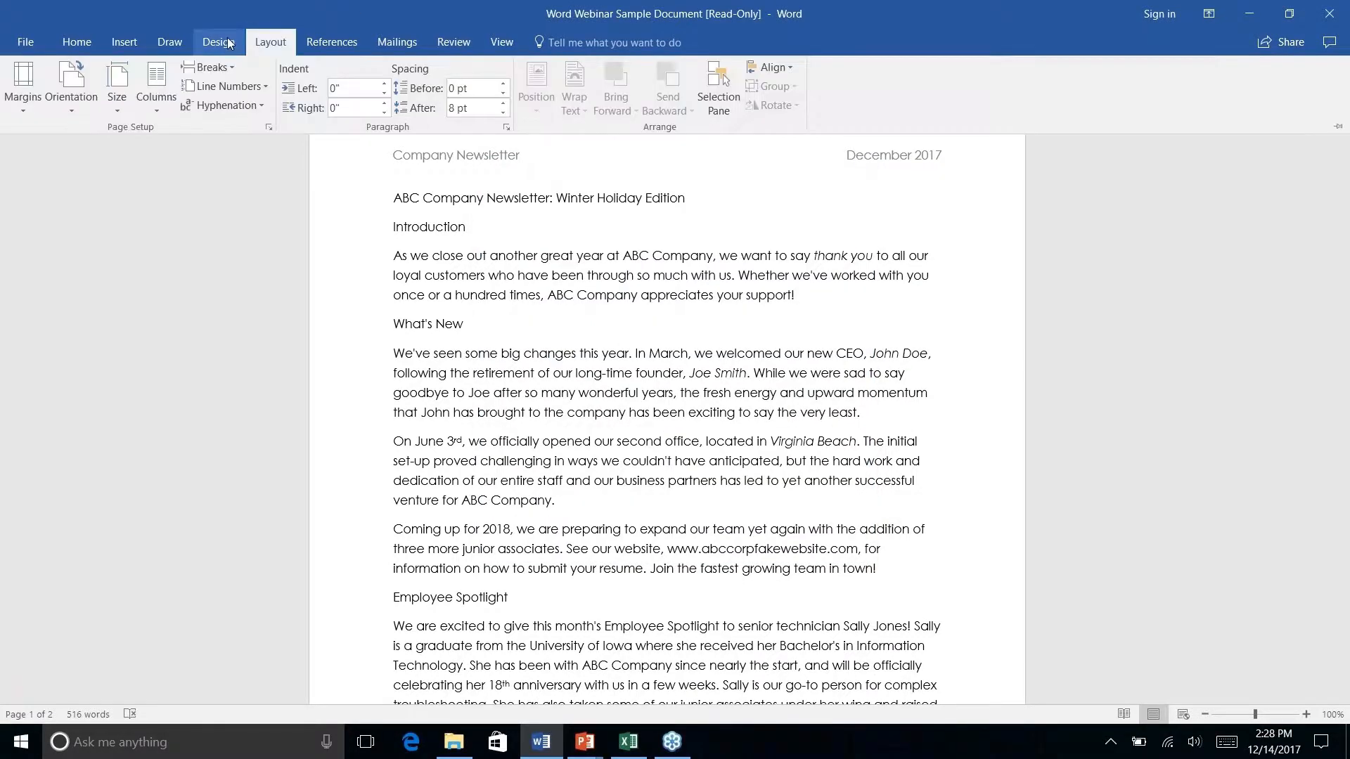
left_click(227, 39)
left_click(940, 106)
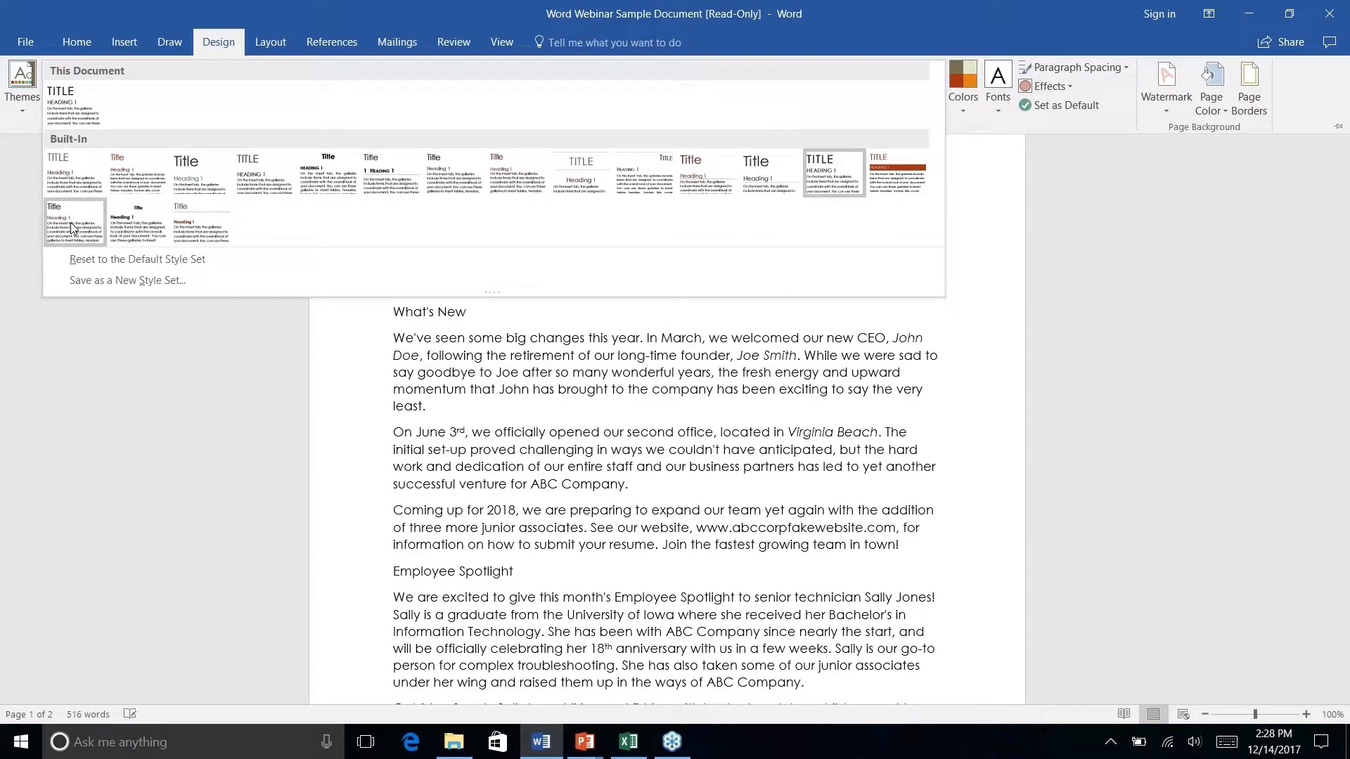
left_click(22, 88)
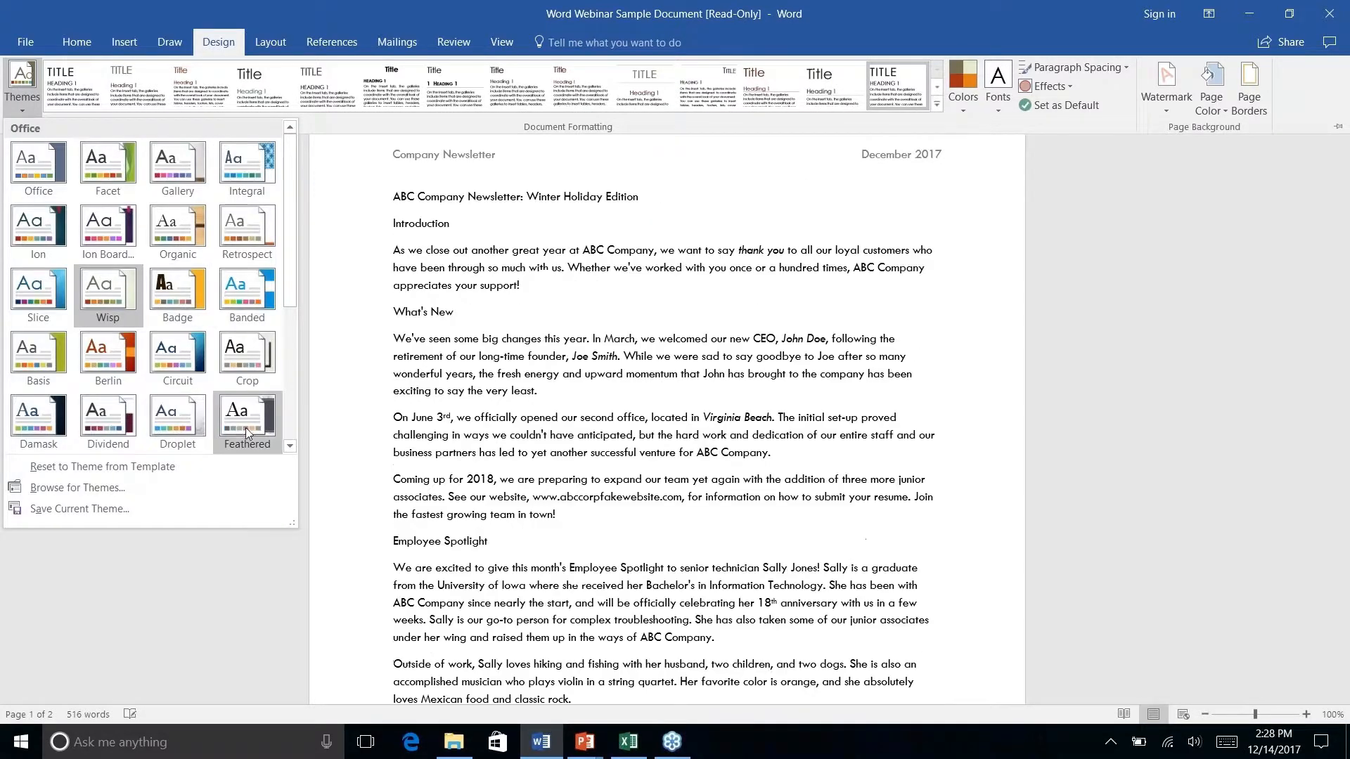
right_click(240, 420)
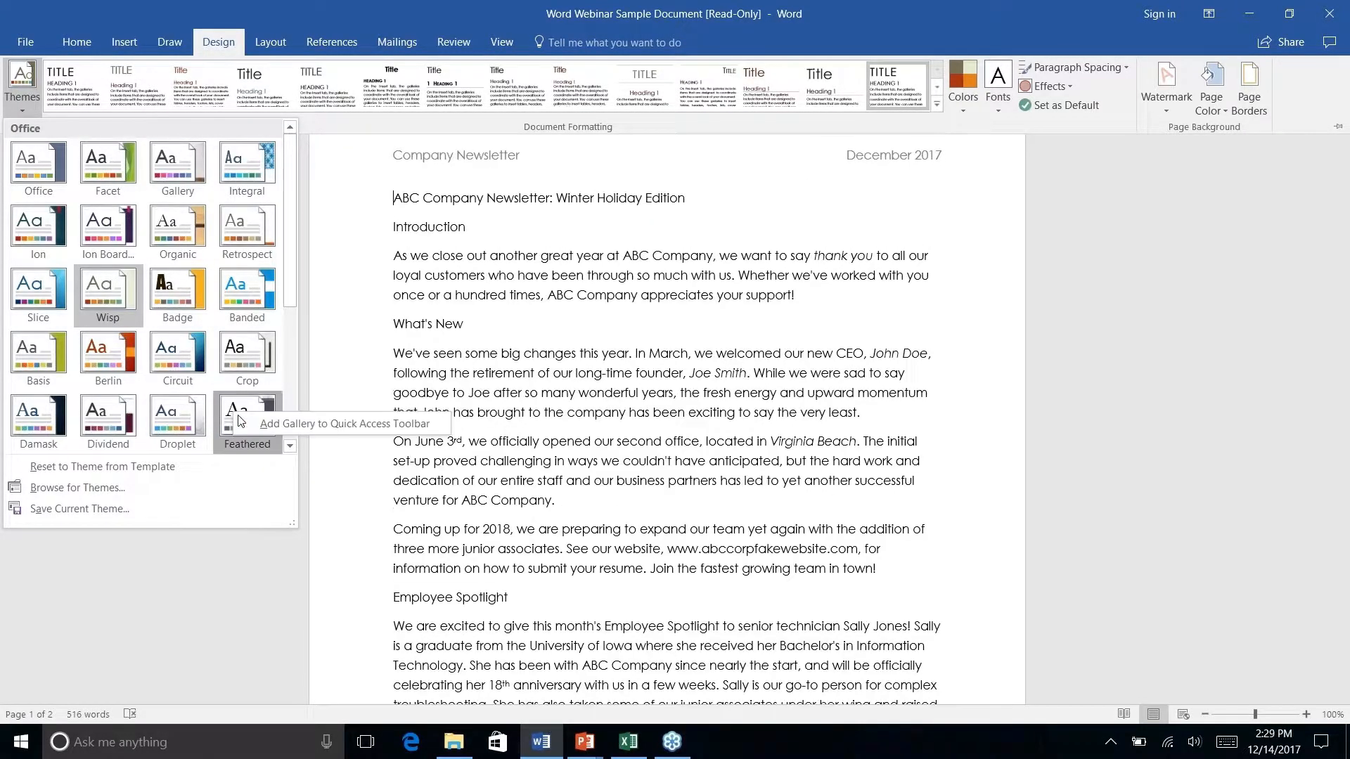
key("Escape")
key("Escape")
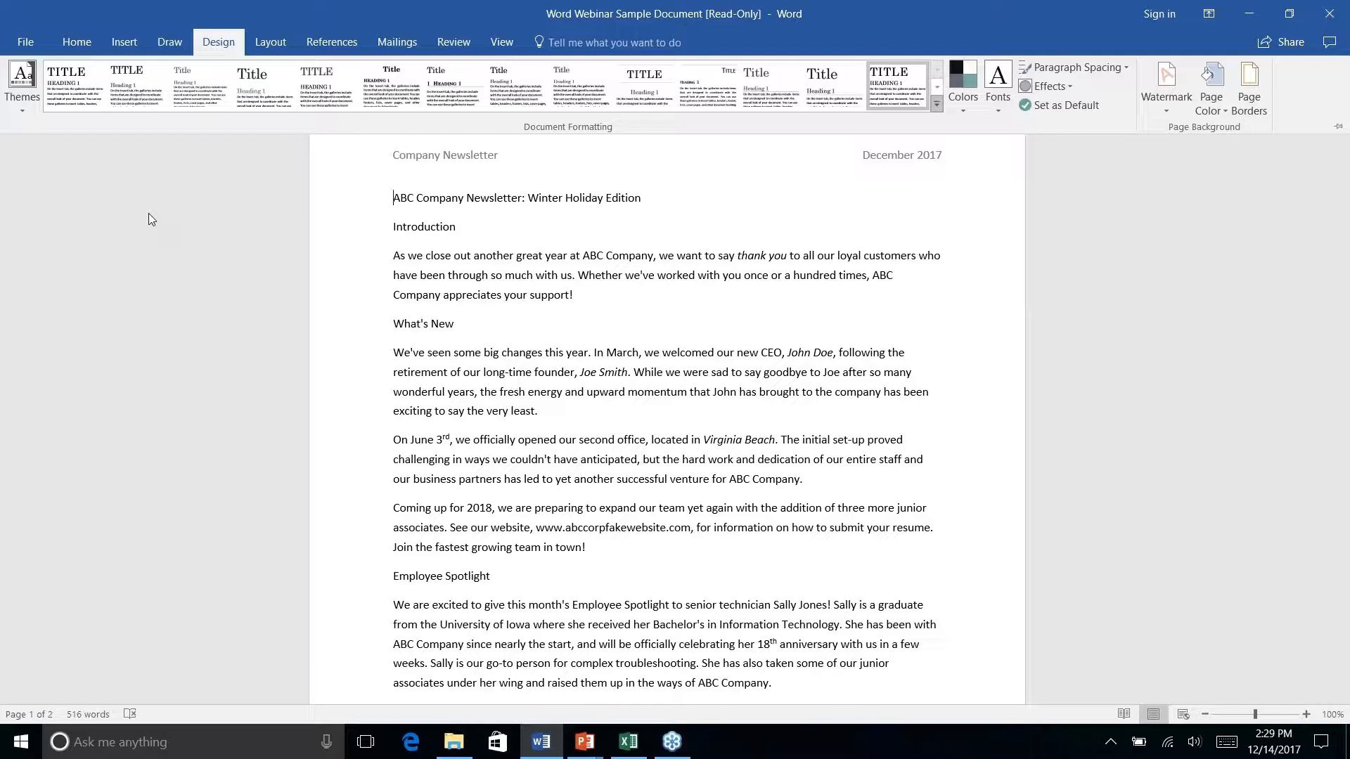
Look over the newsletter's sections from the title to the References list and return to the beginning
left_click(134, 40)
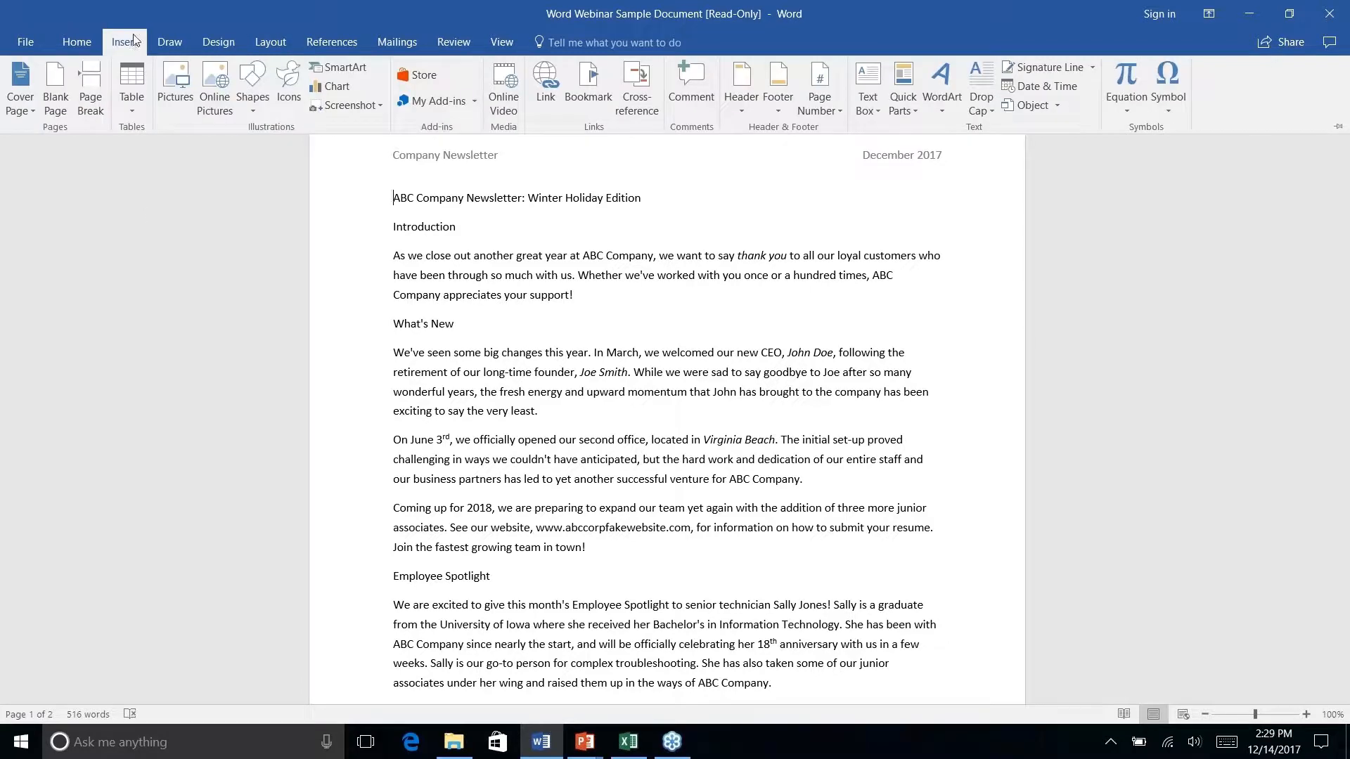
left_click(170, 43)
left_click(88, 44)
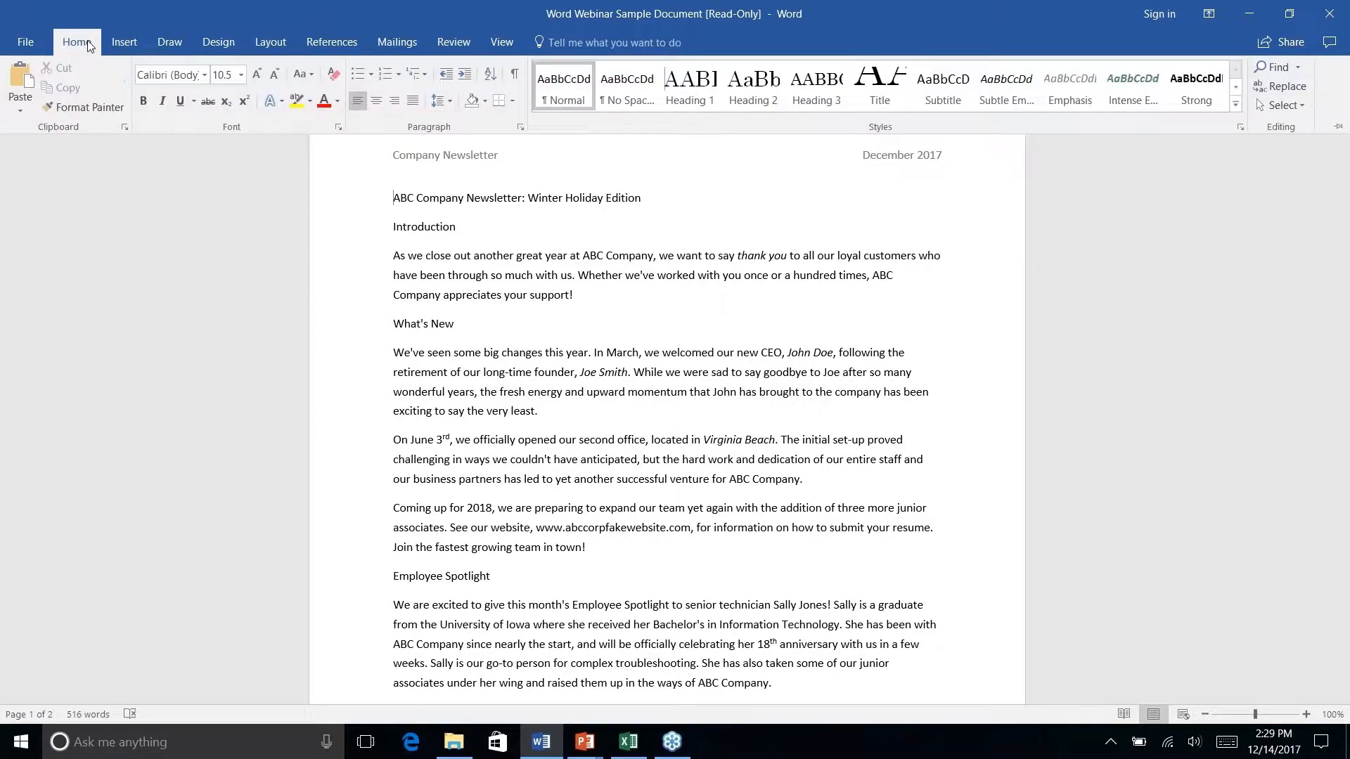
scroll(785, 251, "down", 3)
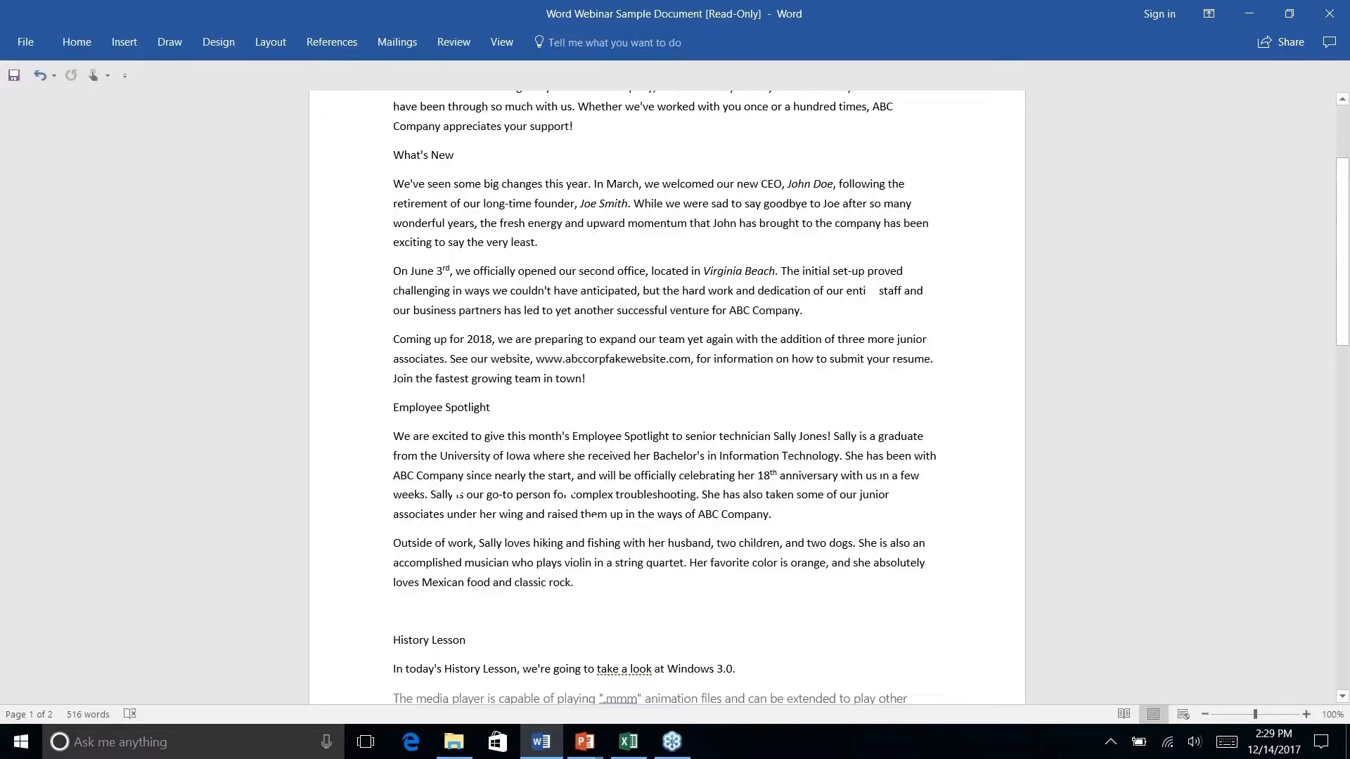
scroll(872, 291, "down", 3)
scroll(872, 291, "up", 6)
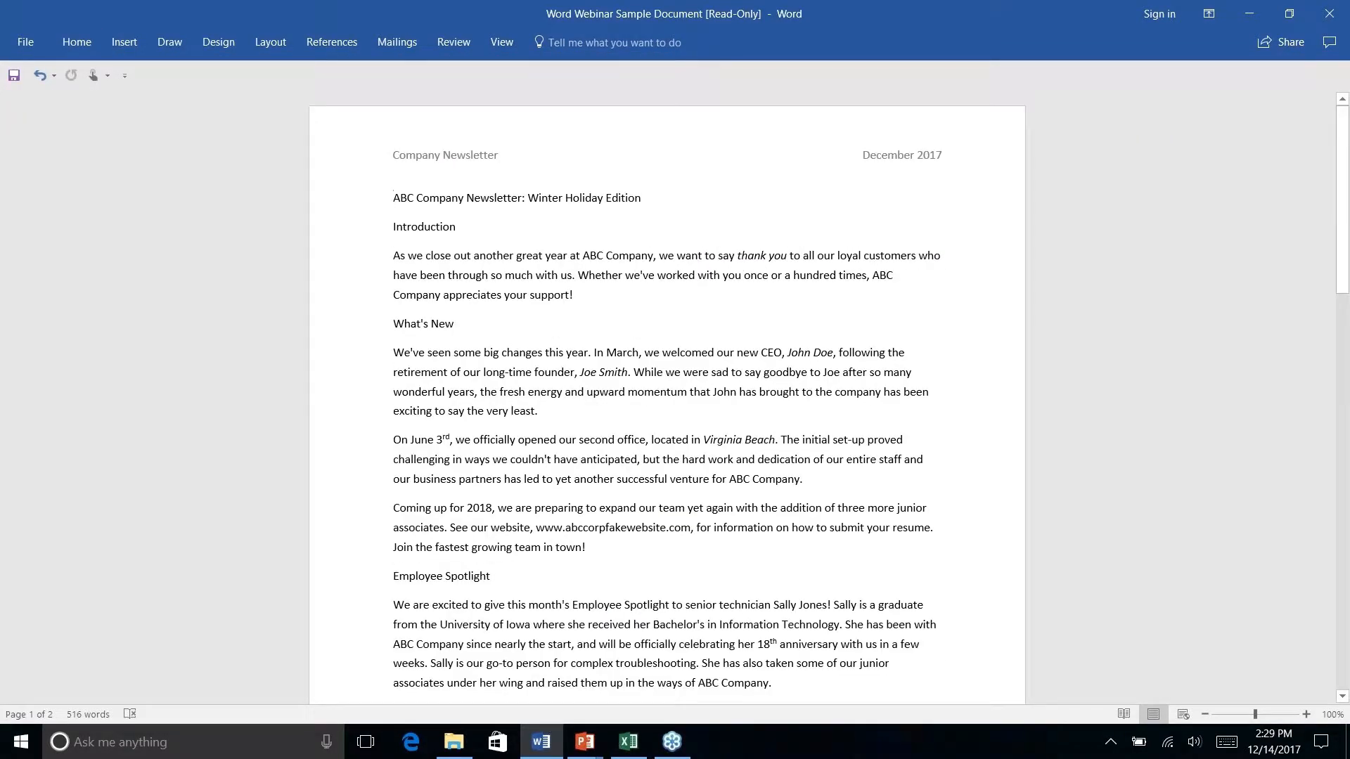
scroll(667, 394, "down", 10)
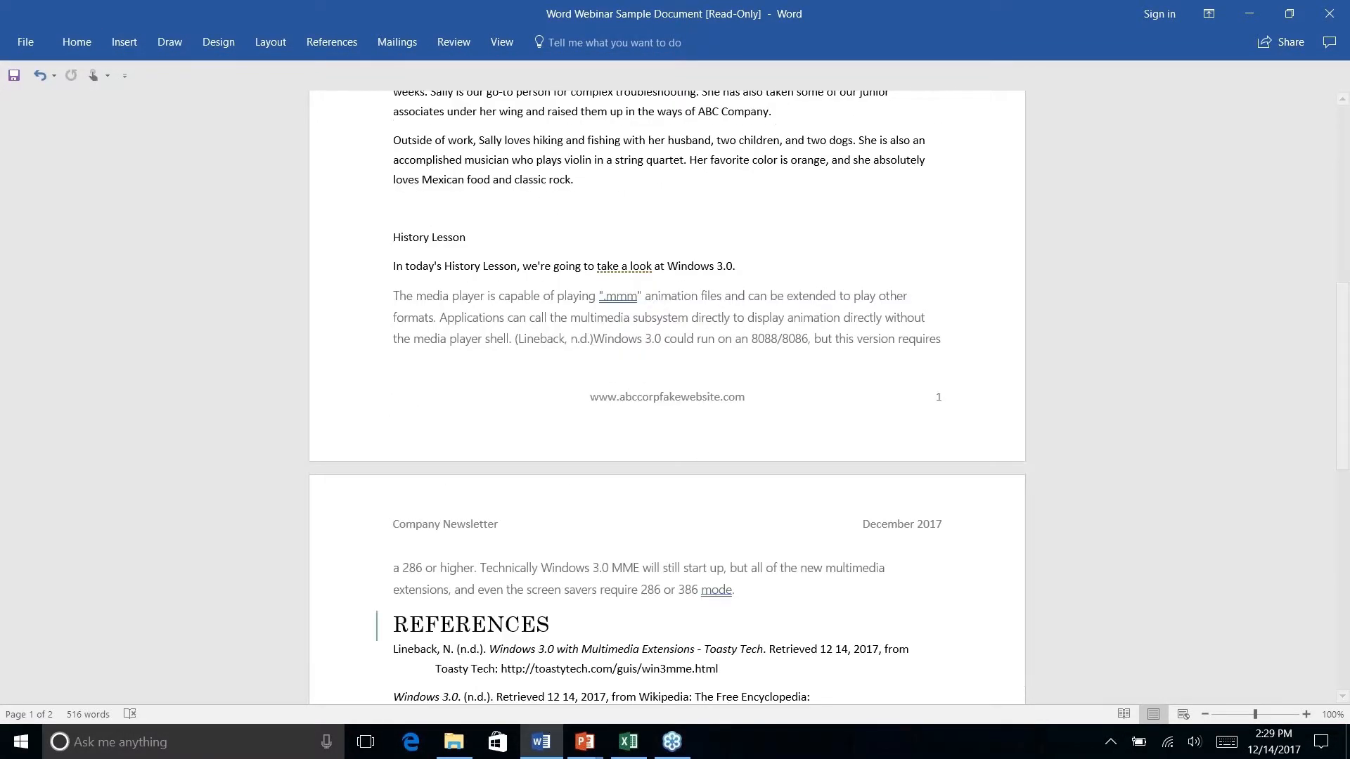
scroll(667, 393, "up", 10)
Apply the Title style to the line "ABC Company Newsletter: Winter Holiday Edition"
left_click(85, 46)
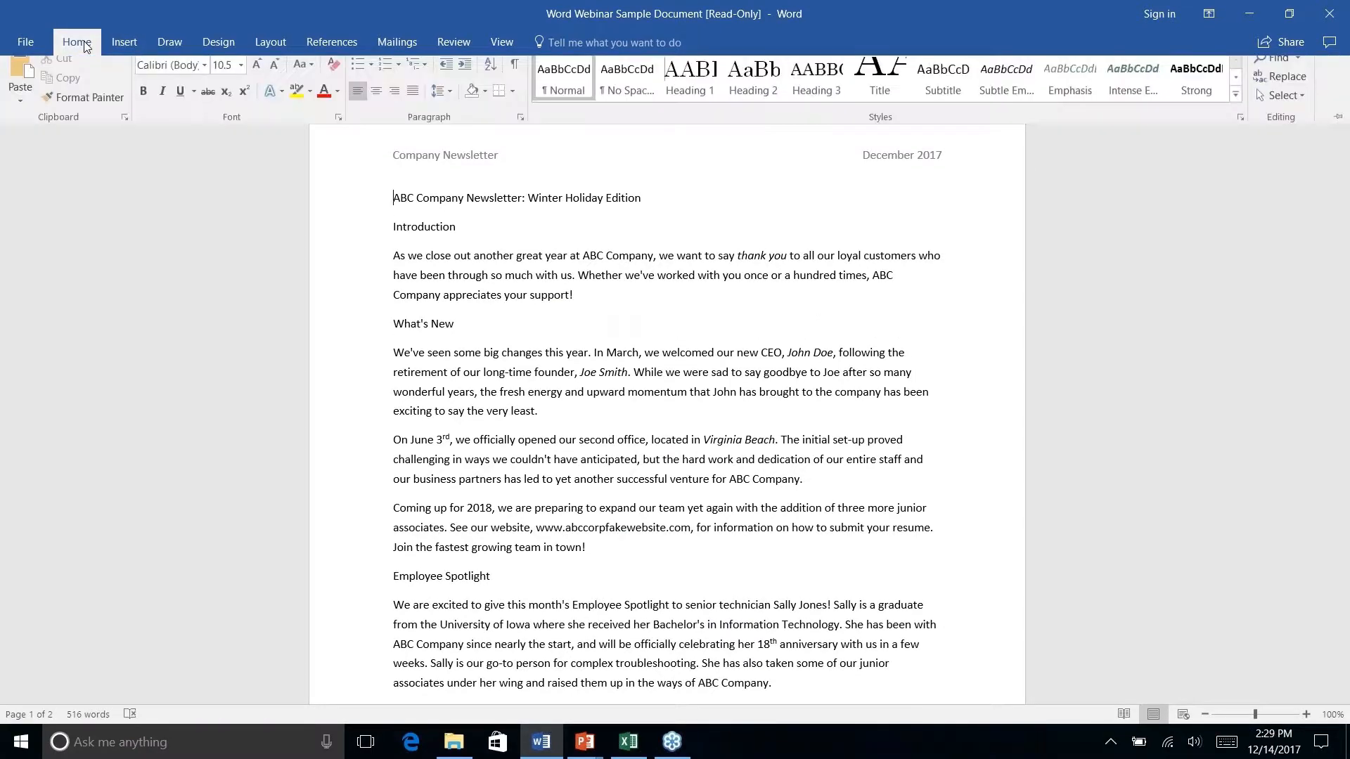
left_click(904, 91)
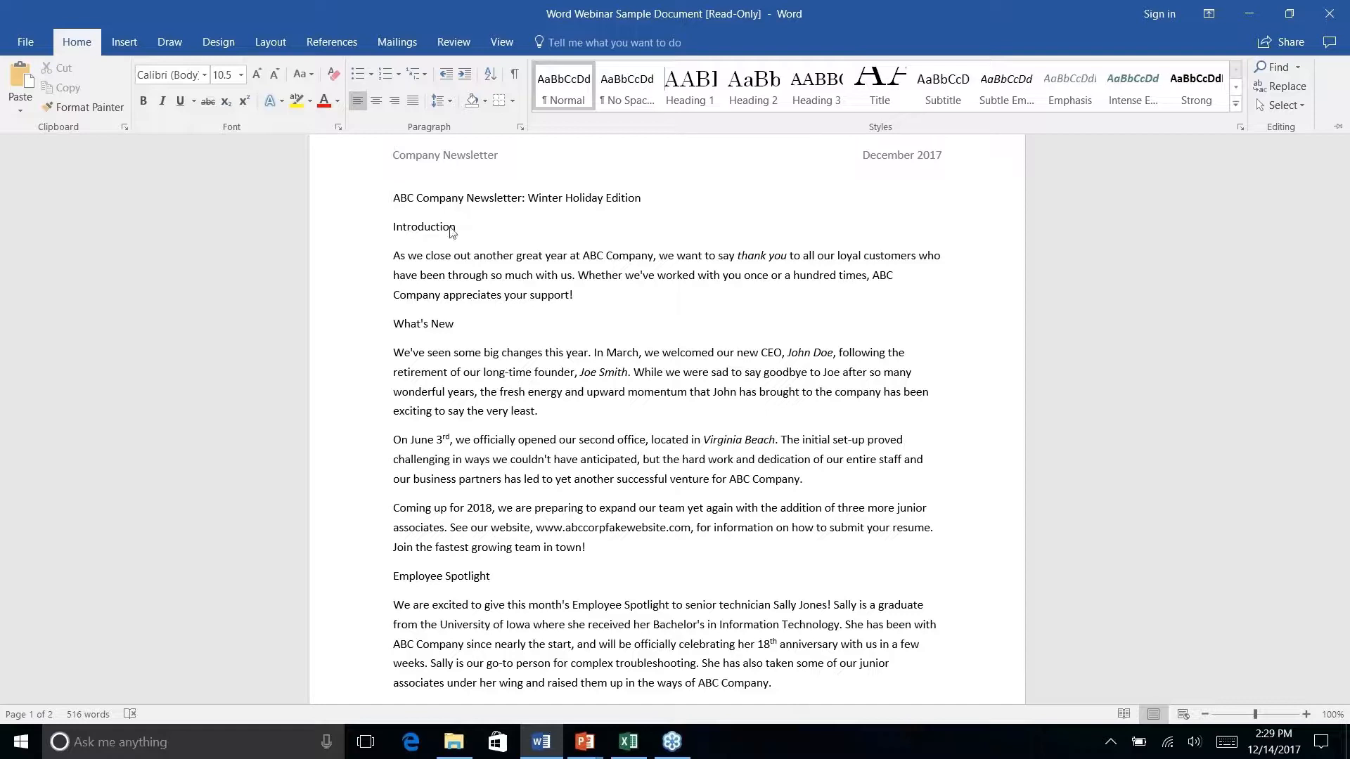
key("ctrl+F1")
triple_click(466, 197)
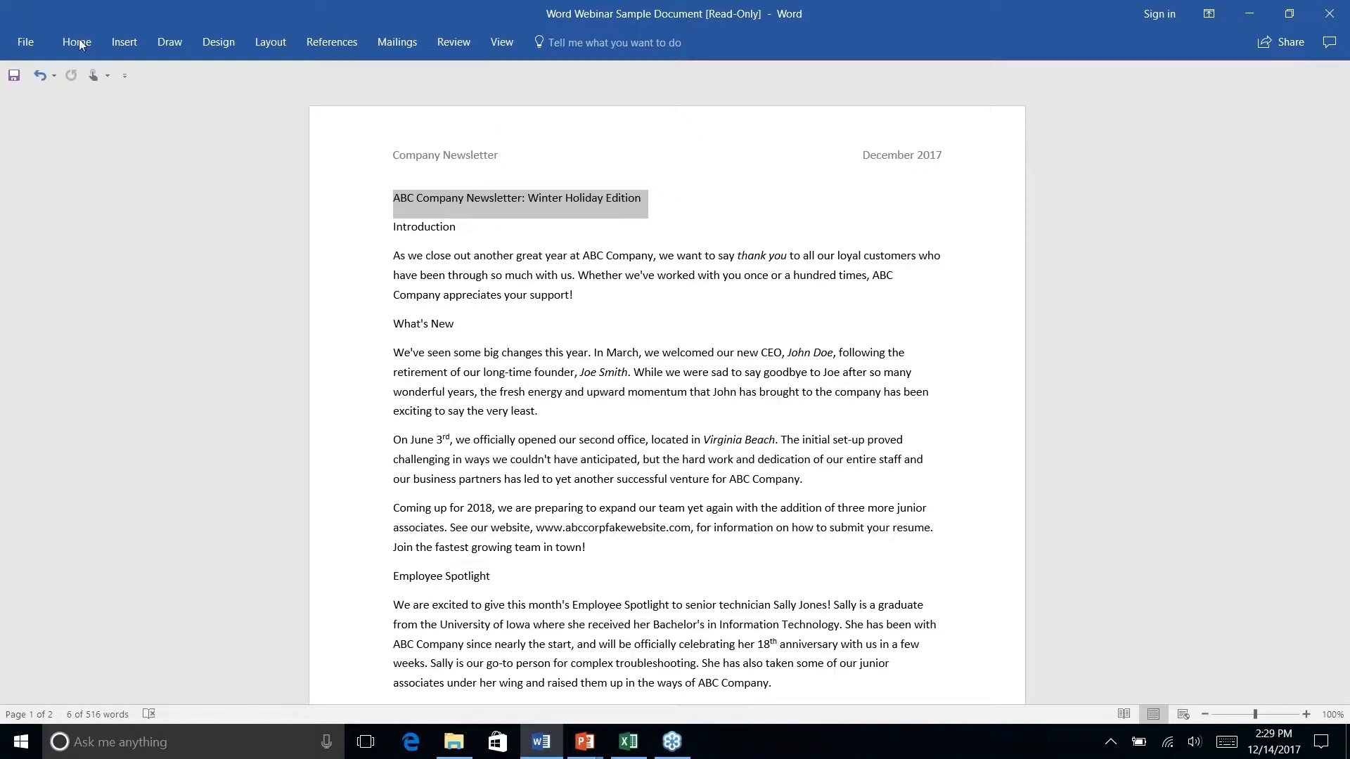
left_click(86, 47)
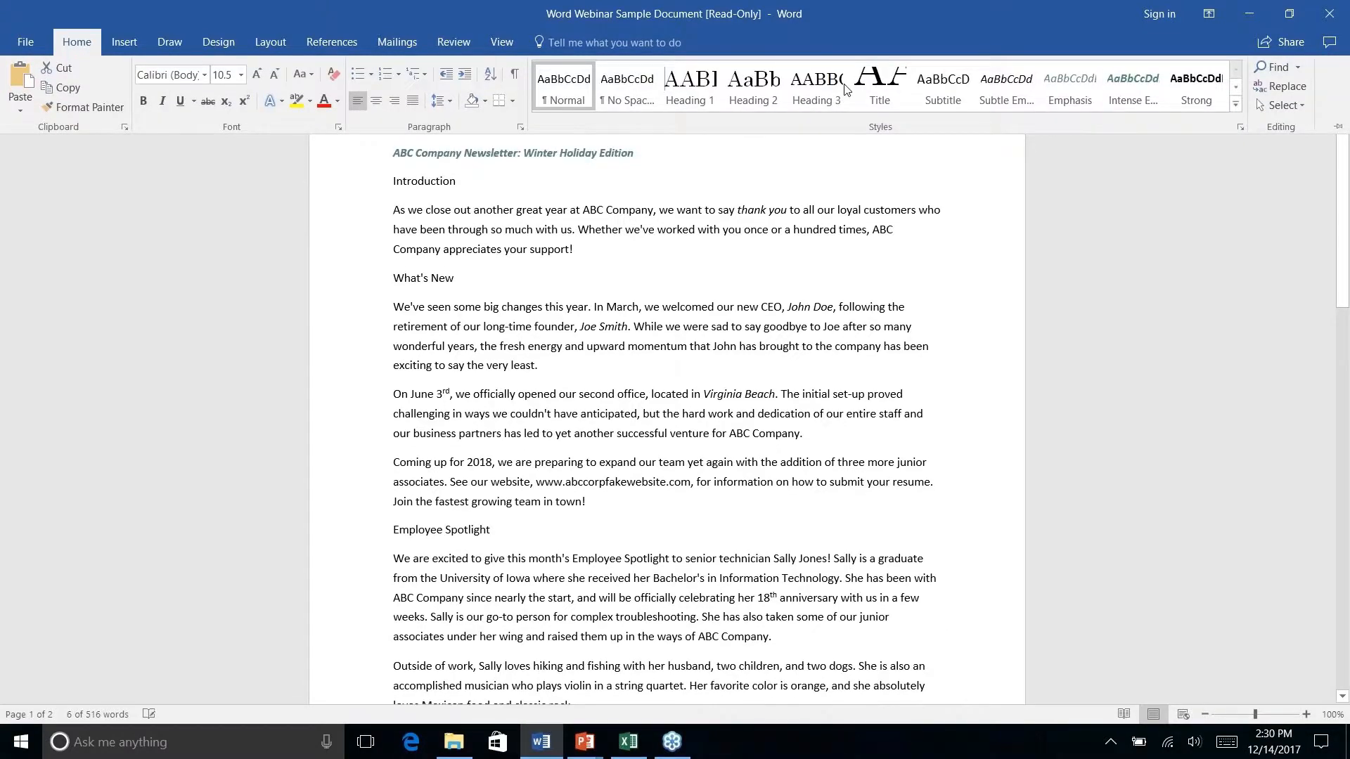
left_click(891, 93)
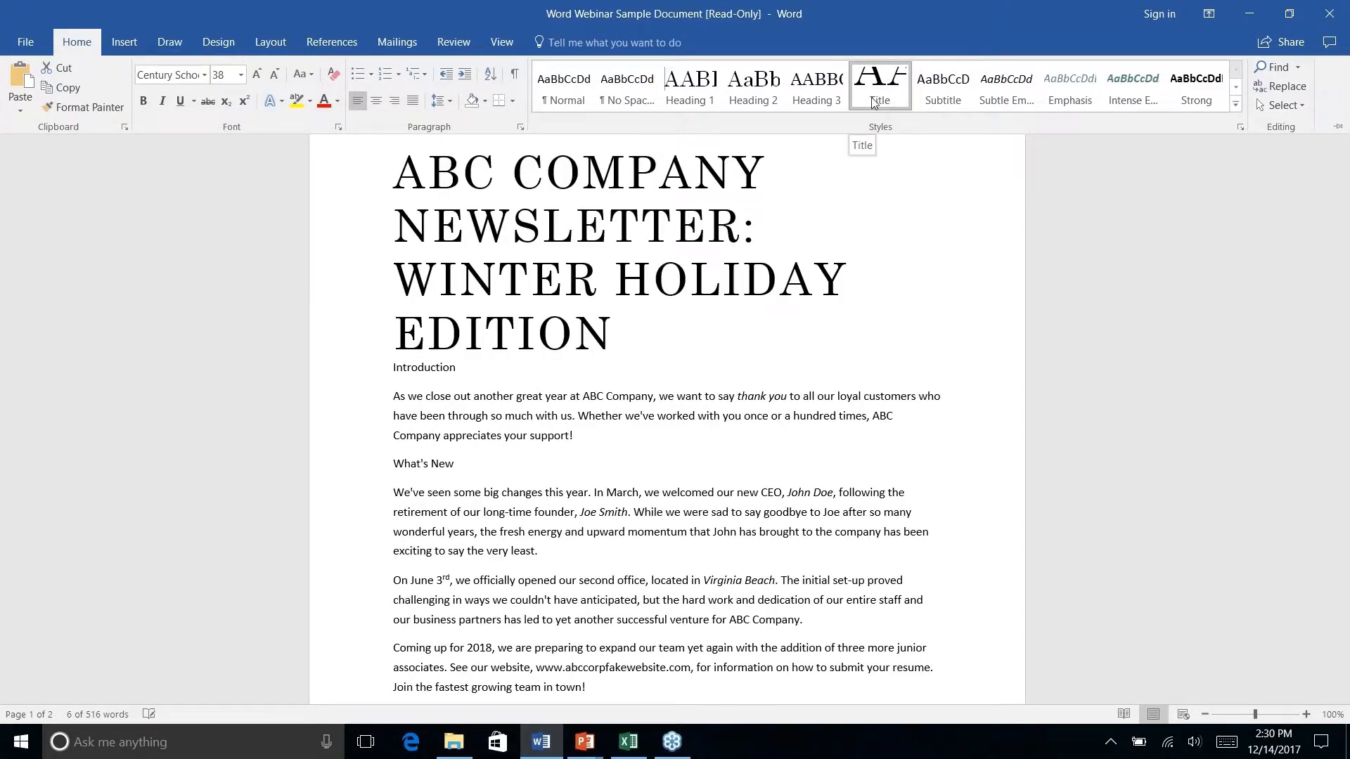
left_click(874, 104)
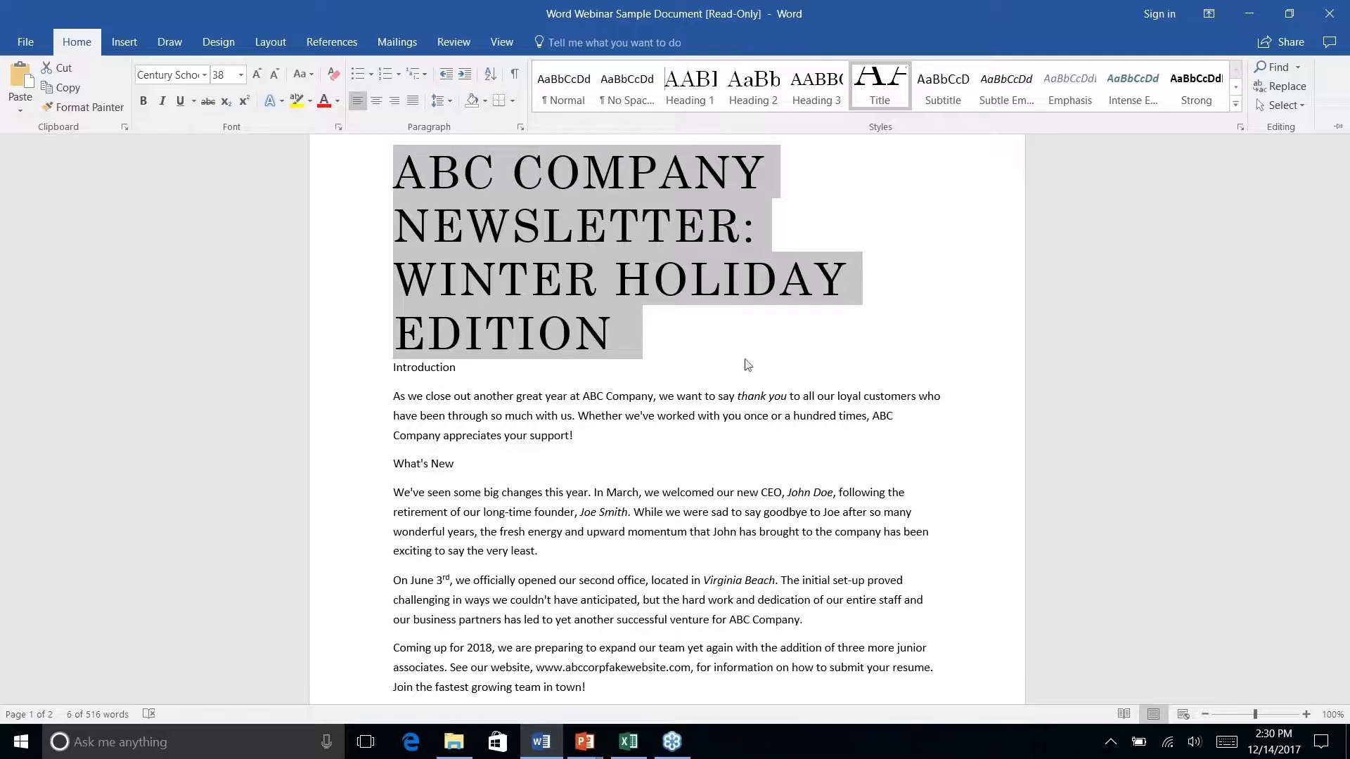
Open the Title style for modification and try font sizes of 16 and 18 pt
left_click(545, 313)
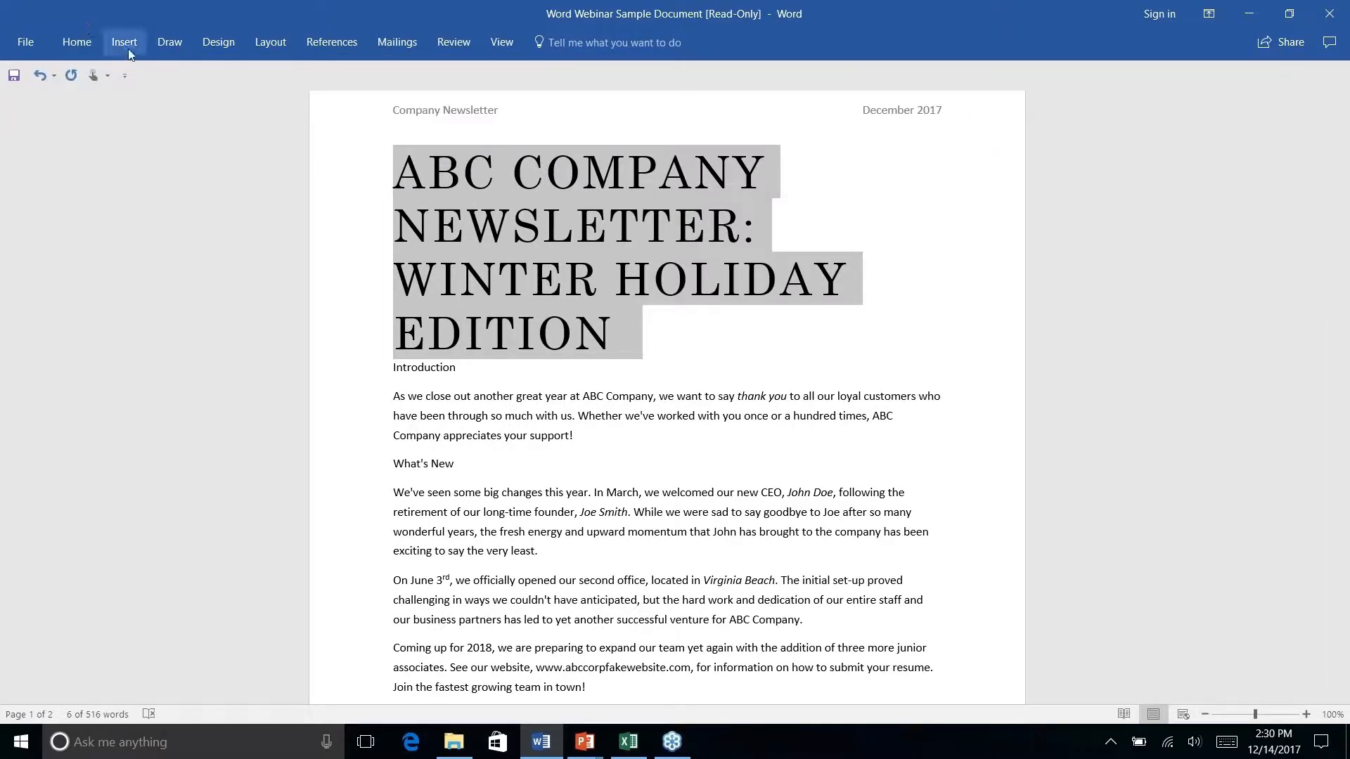
right_click(71, 41)
left_click(211, 203)
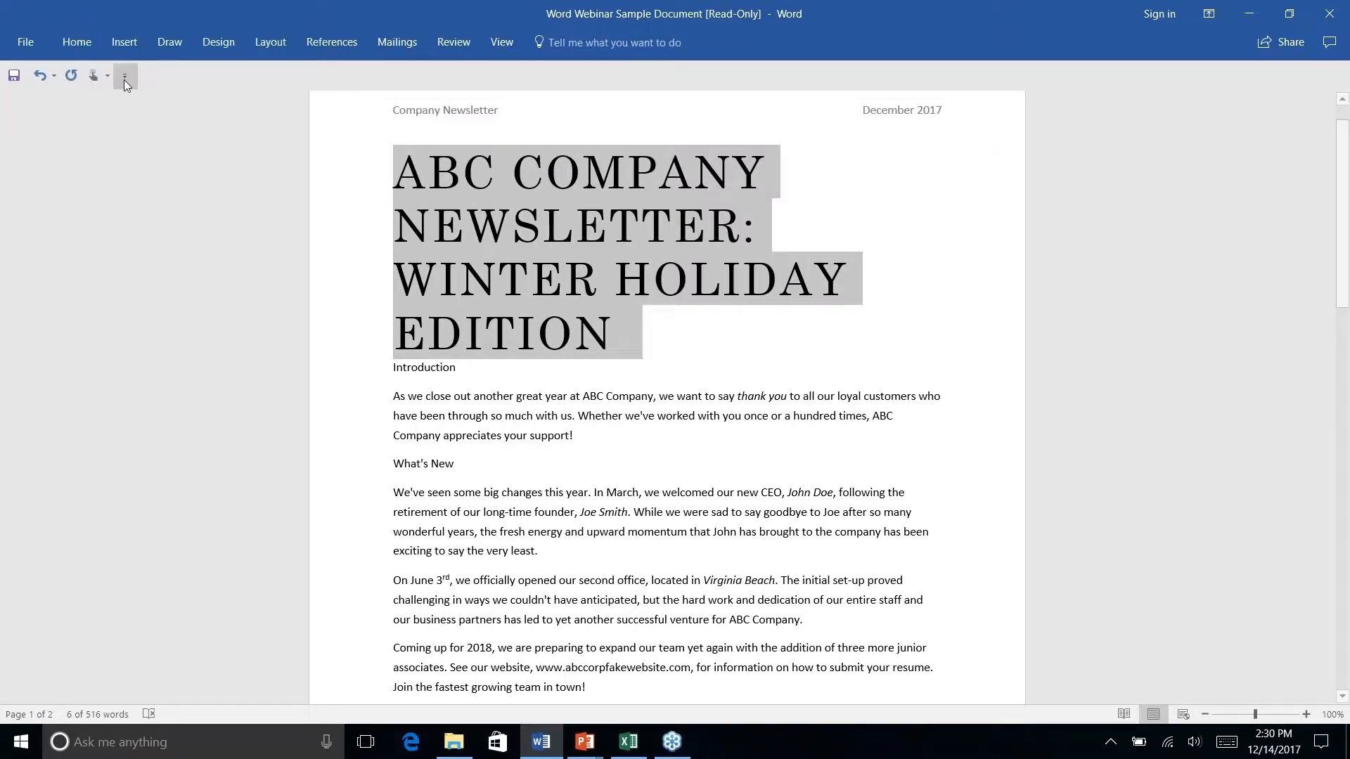
left_click(77, 41)
right_click(887, 85)
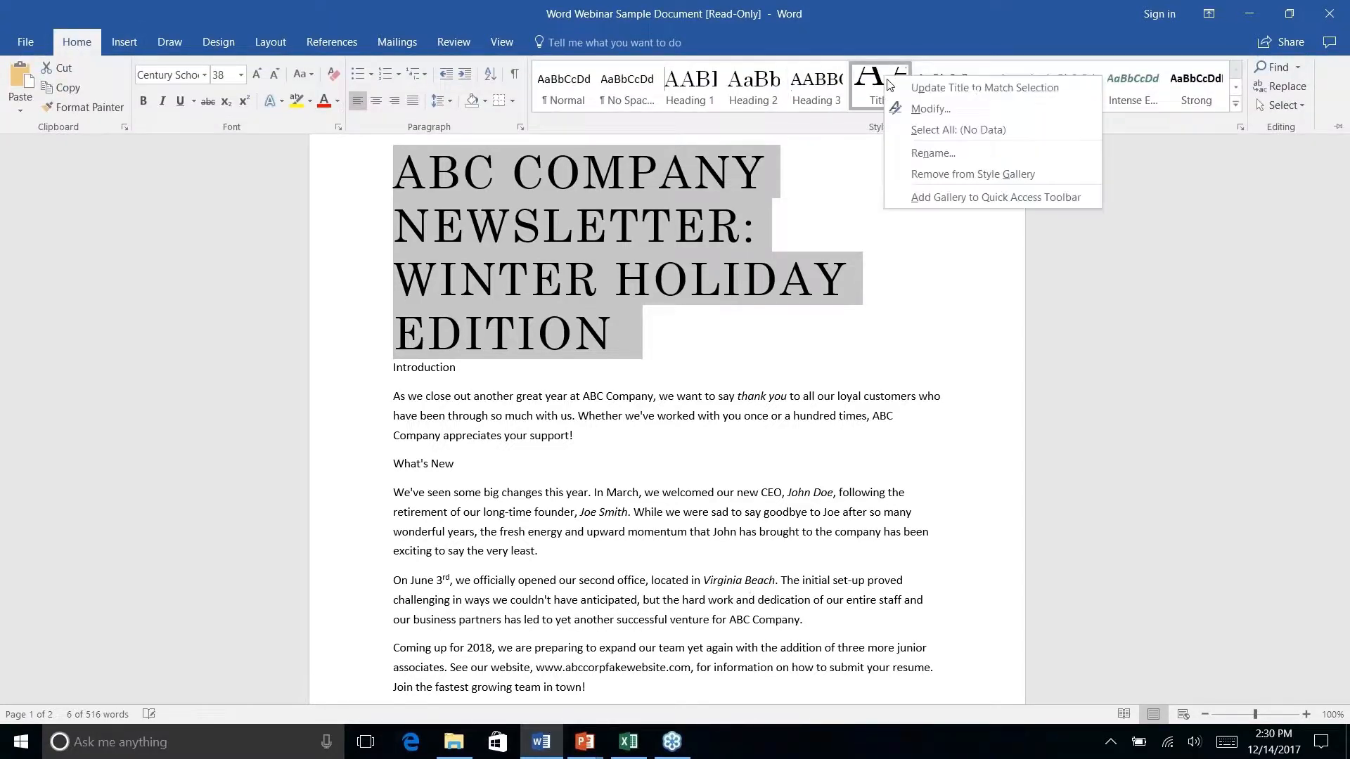
left_click(926, 109)
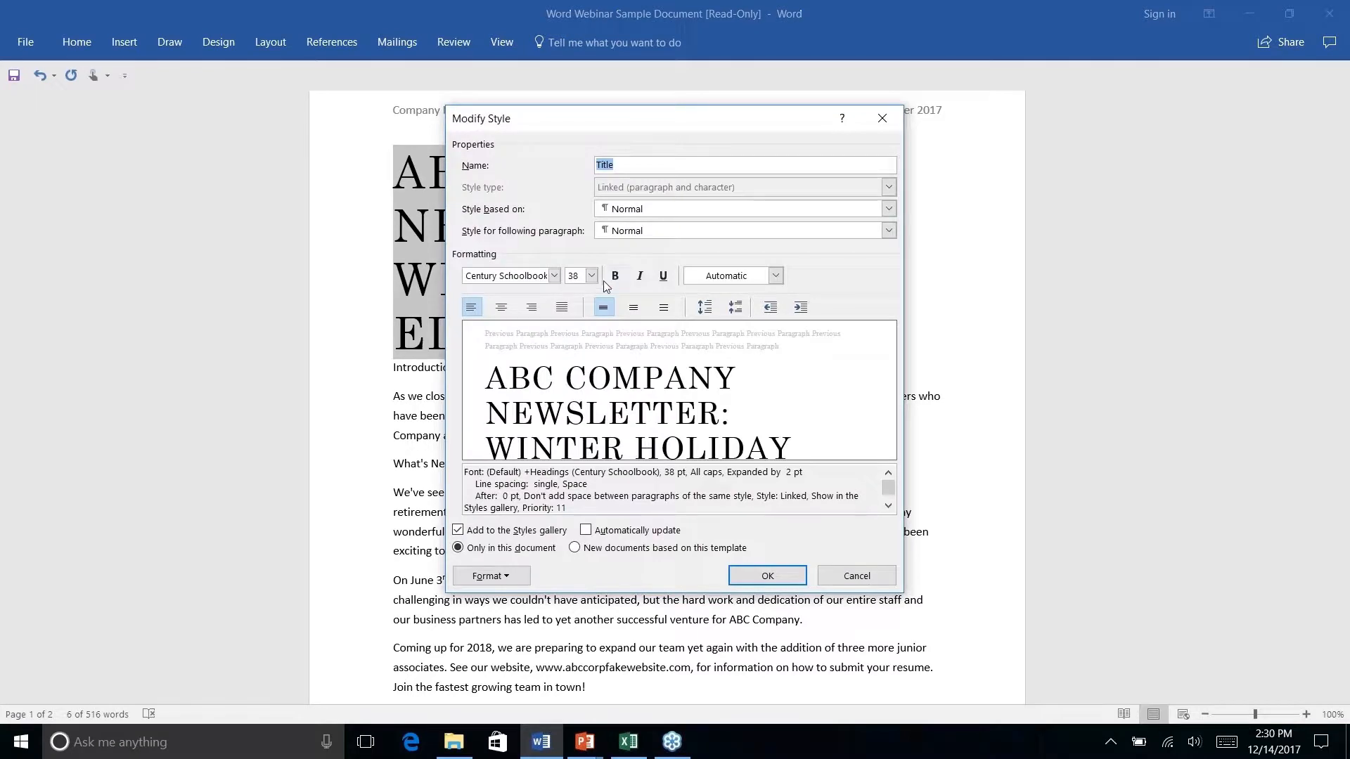
left_click(592, 276)
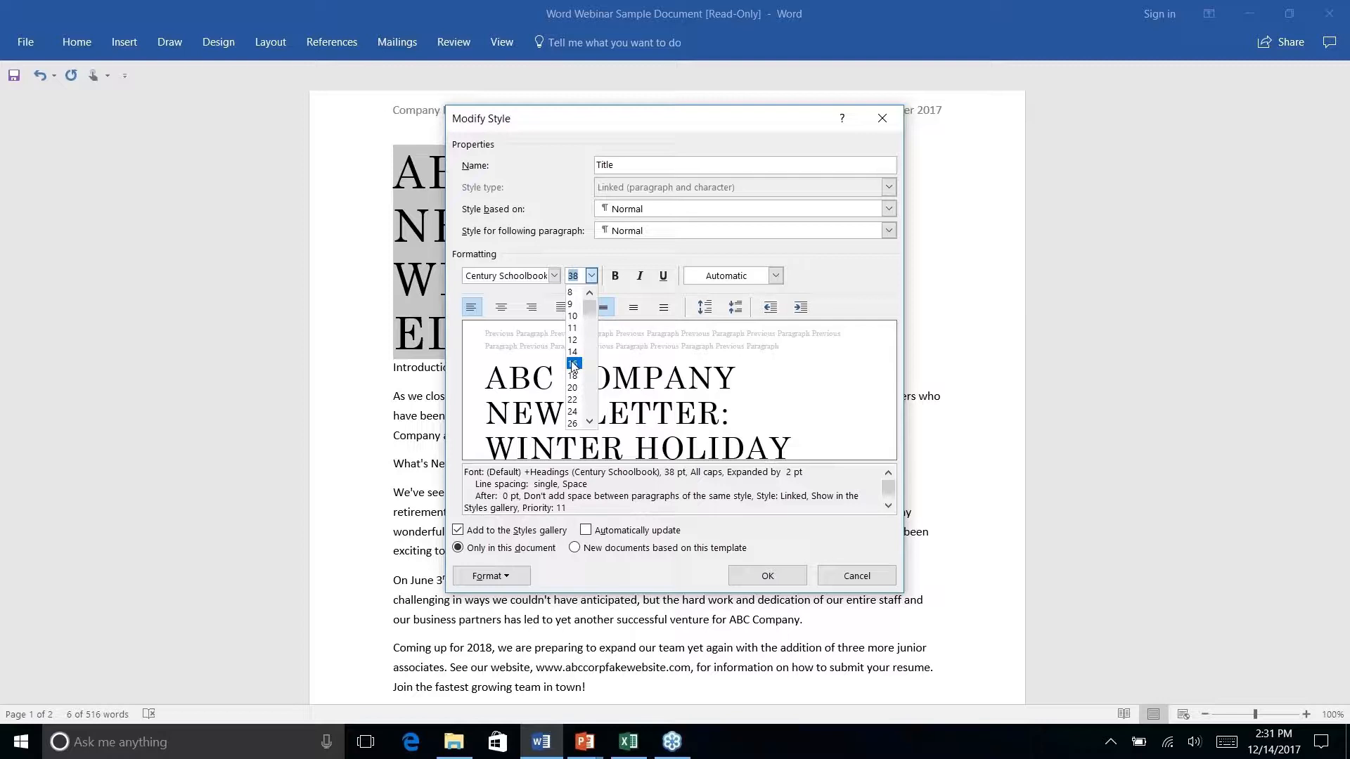
left_click(574, 363)
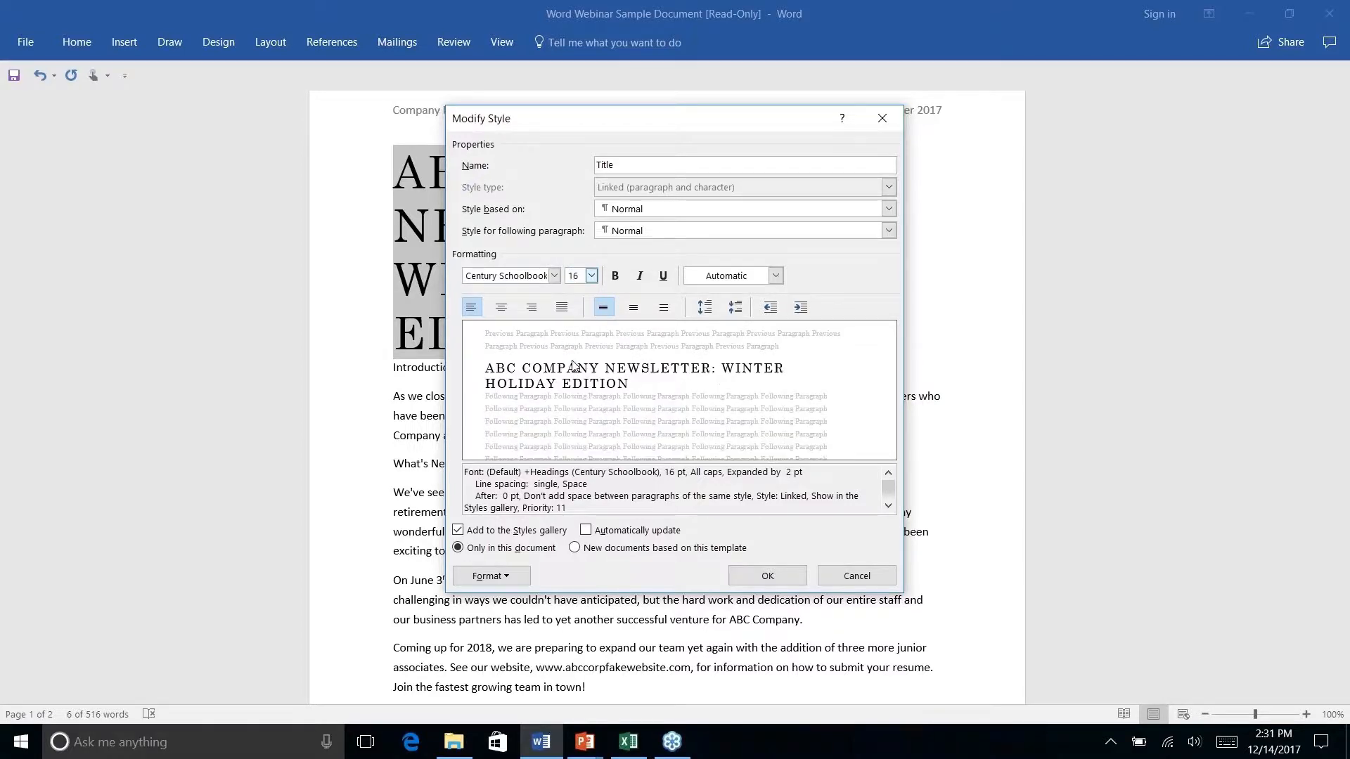
left_click(591, 276)
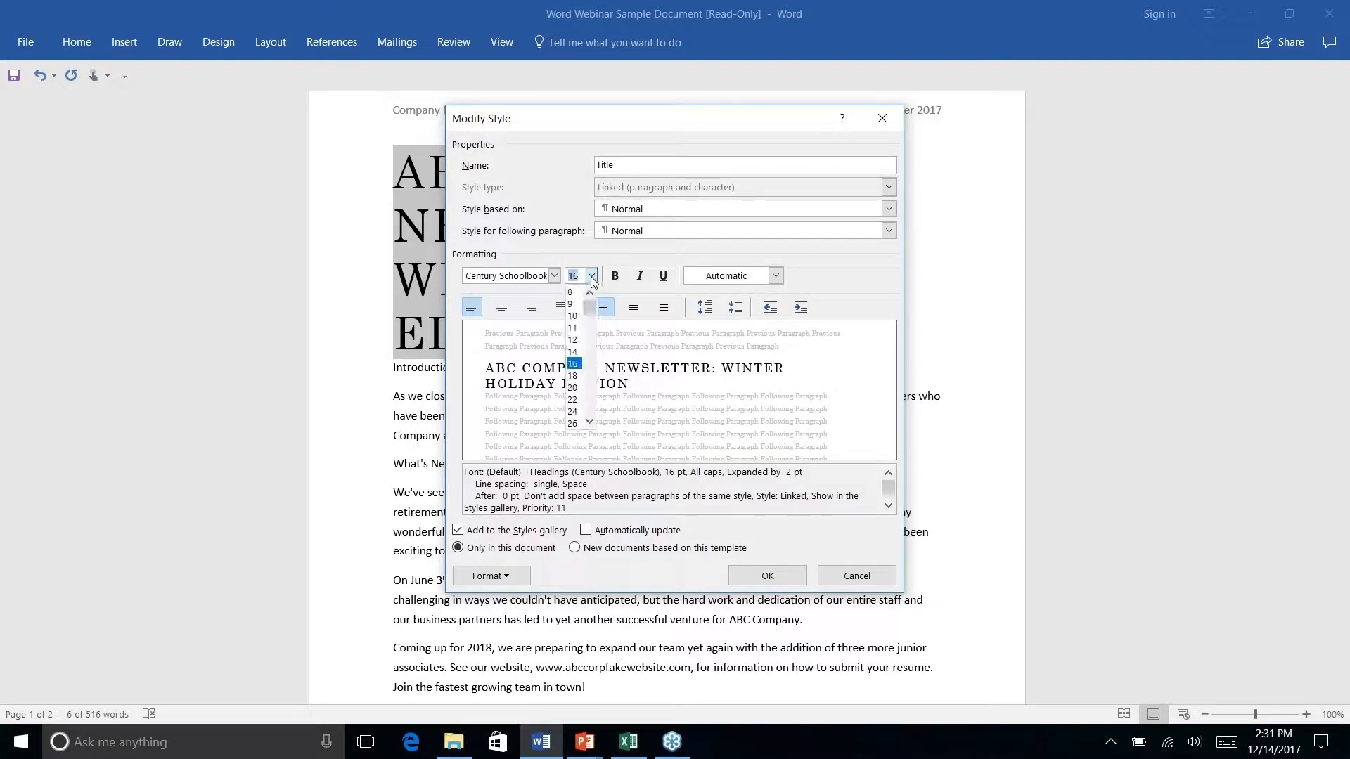
left_click(573, 377)
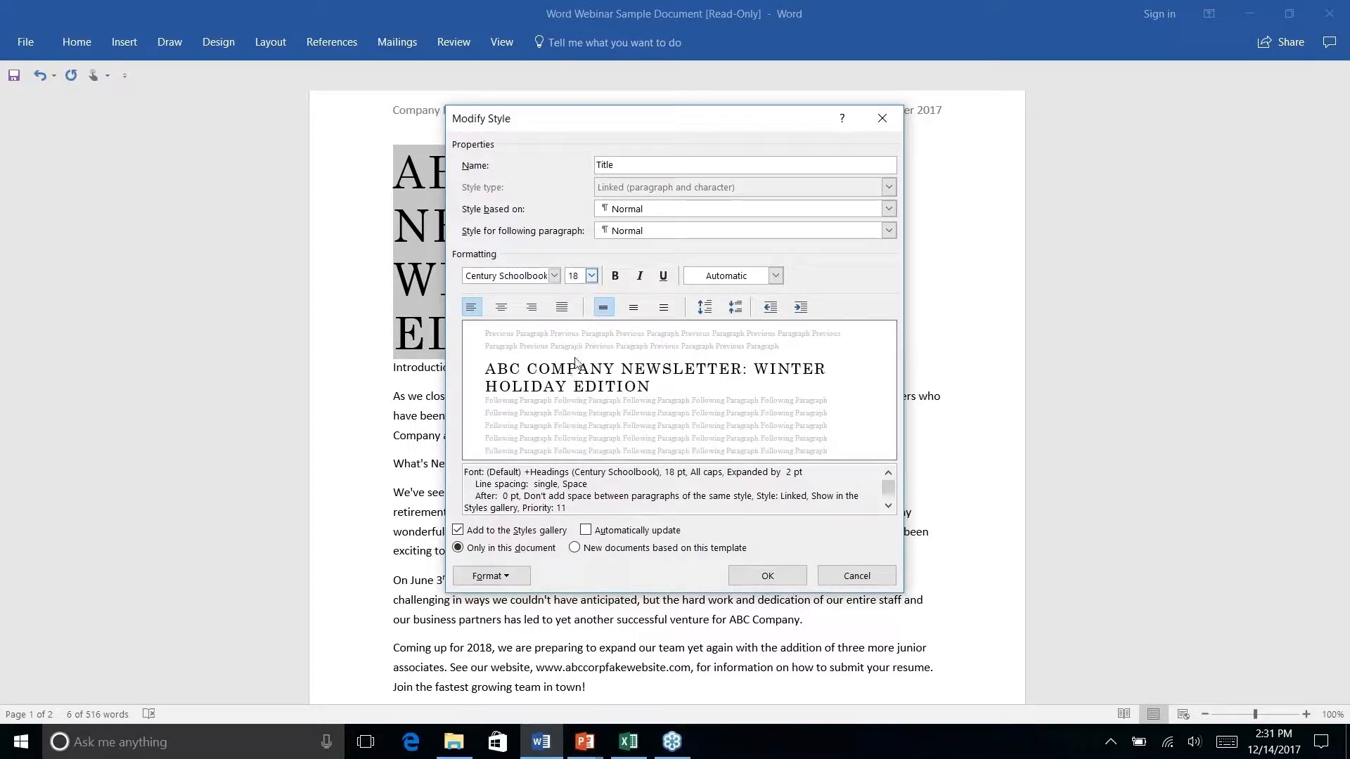
Set the Title style's font size to 20 pt and break the title so "Winter Holiday Edition" starts on its own line
left_click(592, 276)
left_click(579, 397)
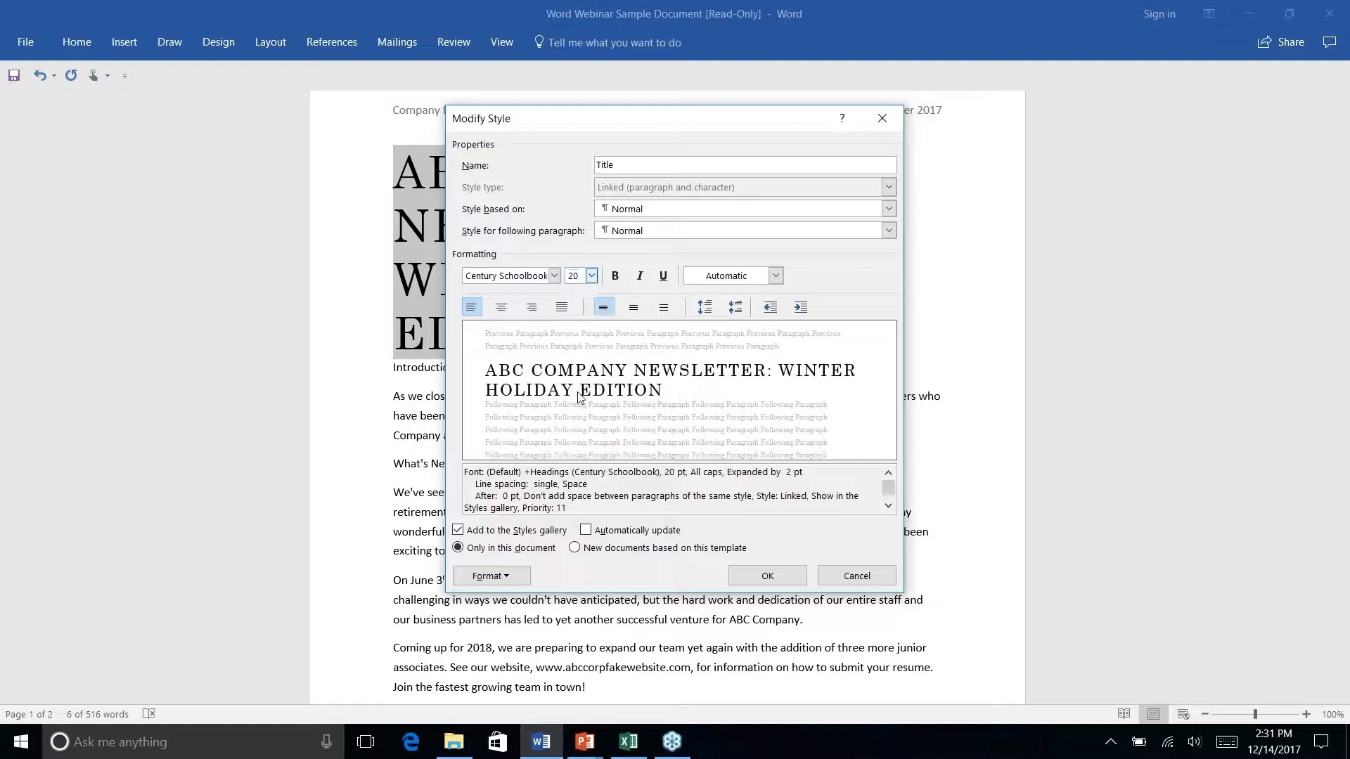
left_click(767, 576)
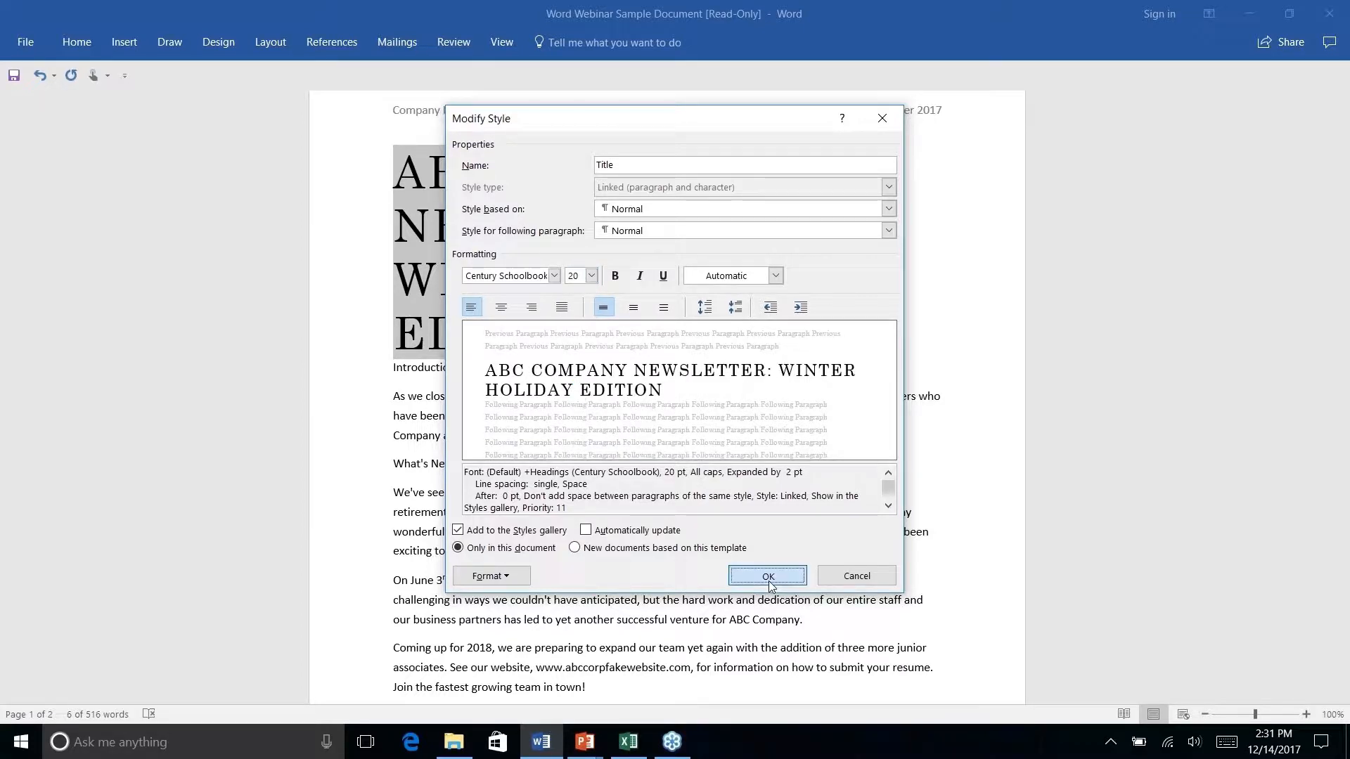
left_click(830, 162)
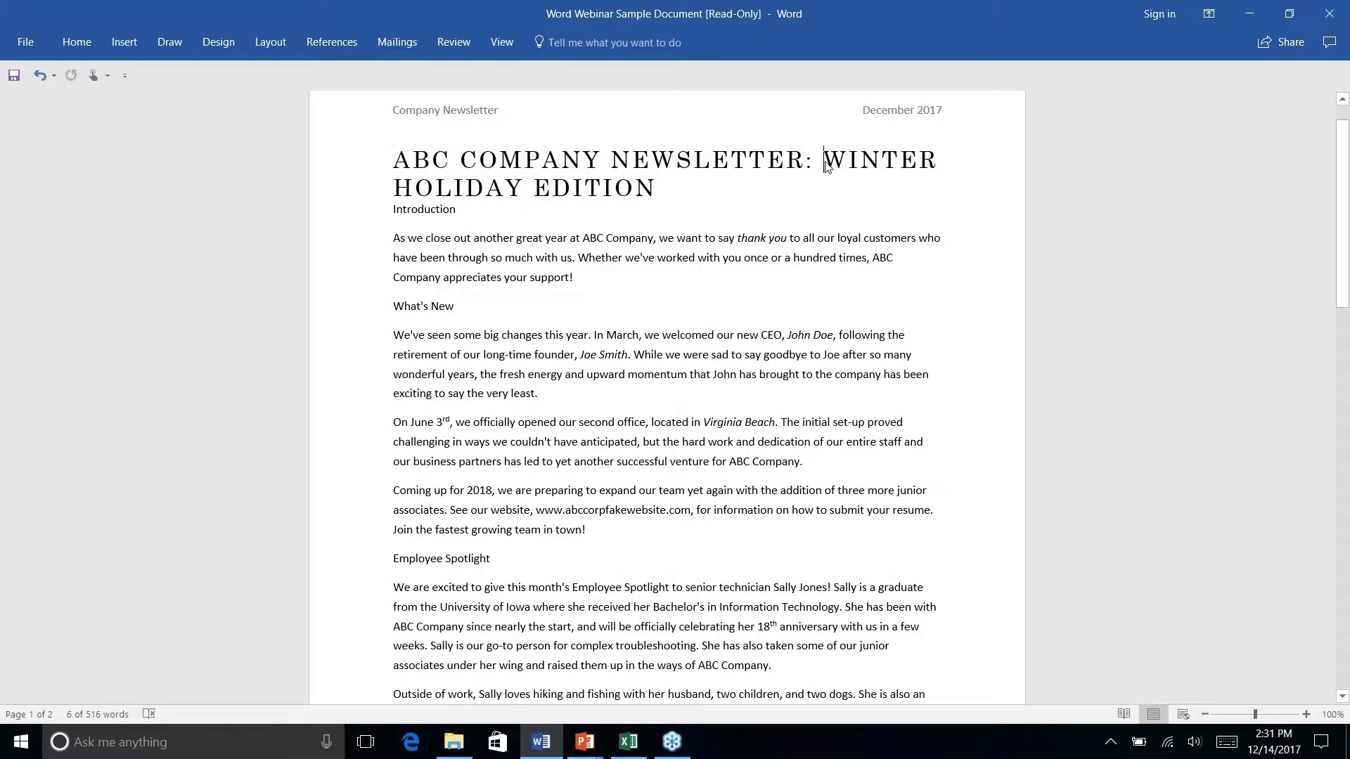
key("Return")
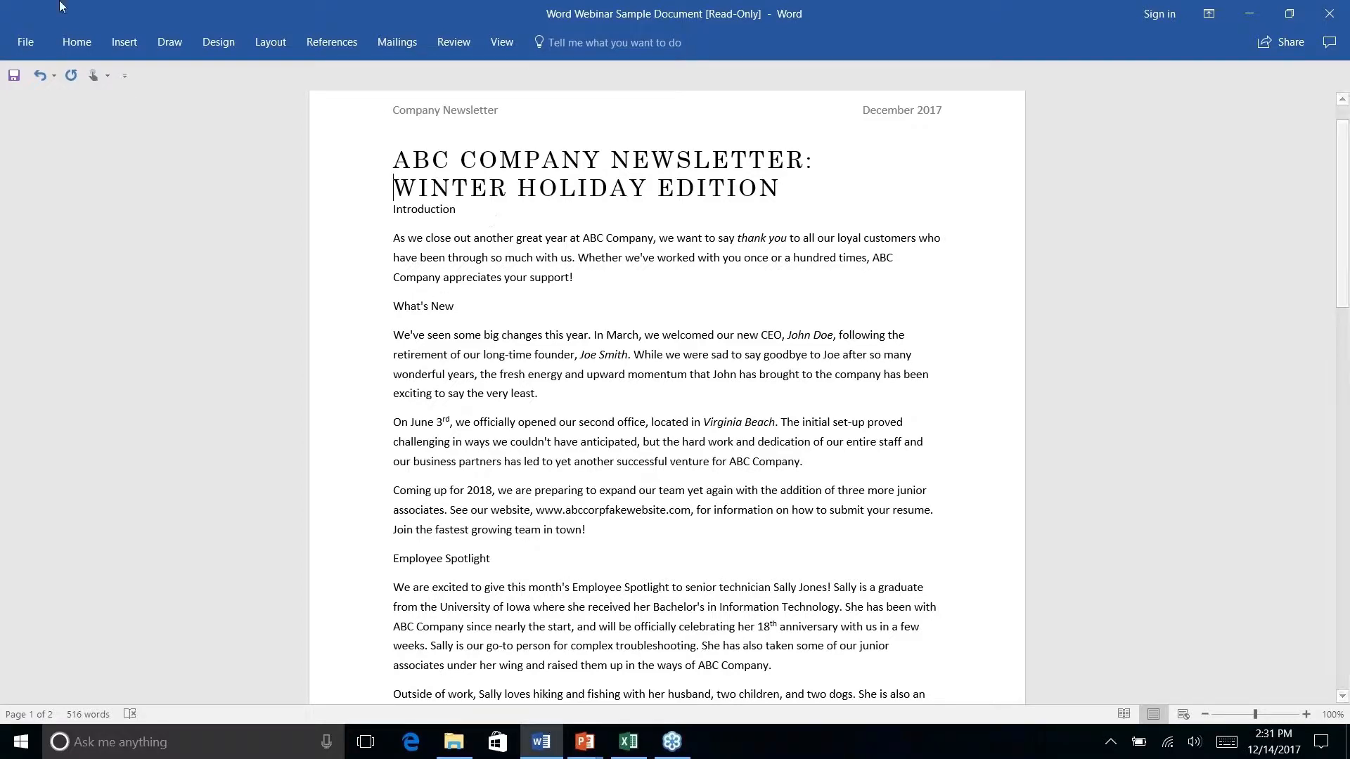
Apply the Heading 1 style to the "Introduction" line
triple_click(401, 209)
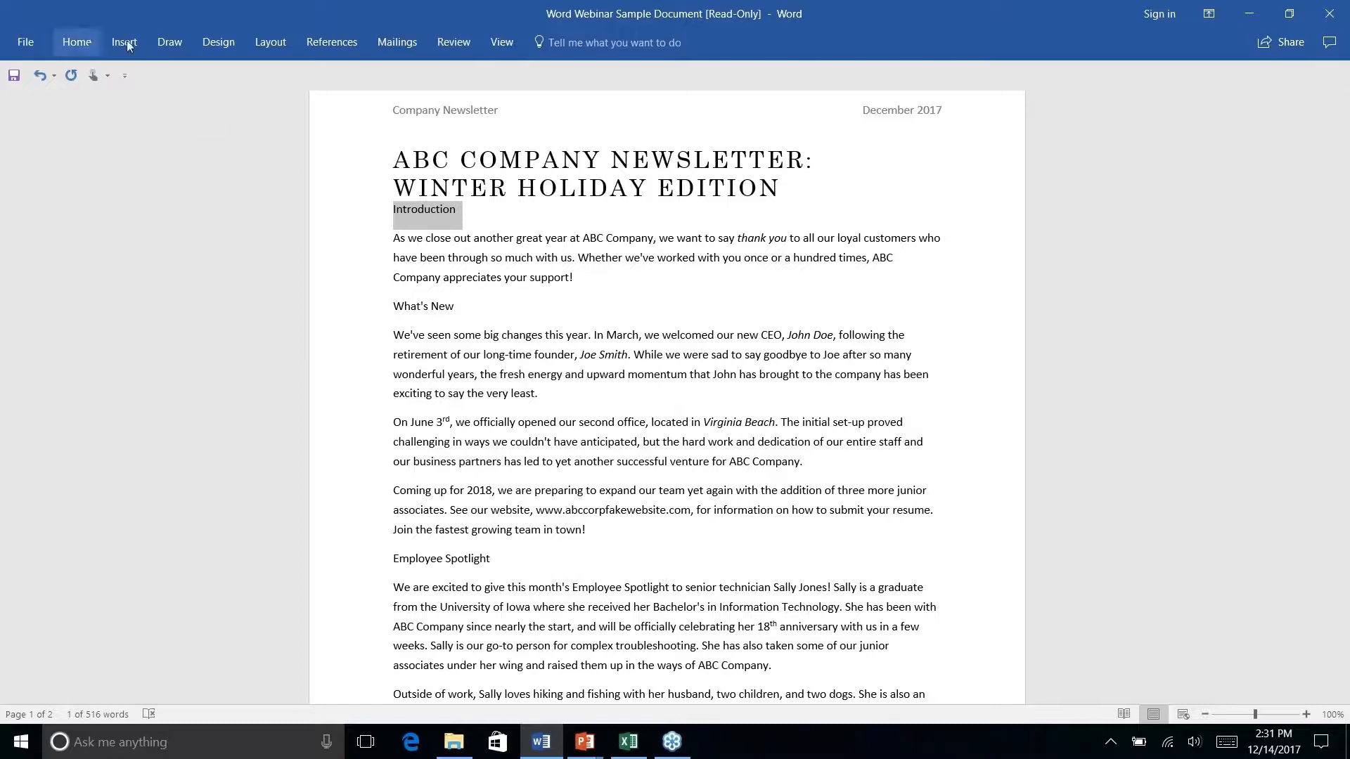
left_click(77, 41)
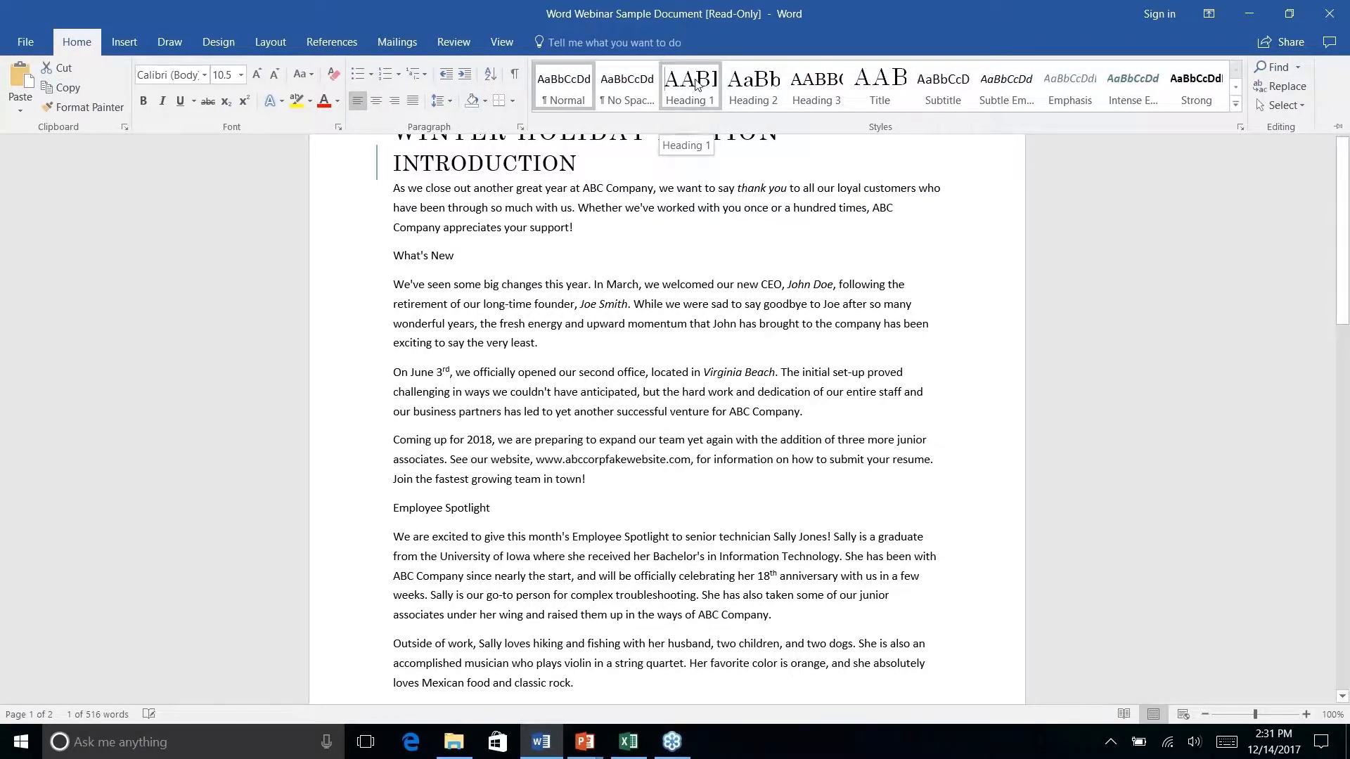
left_click(698, 88)
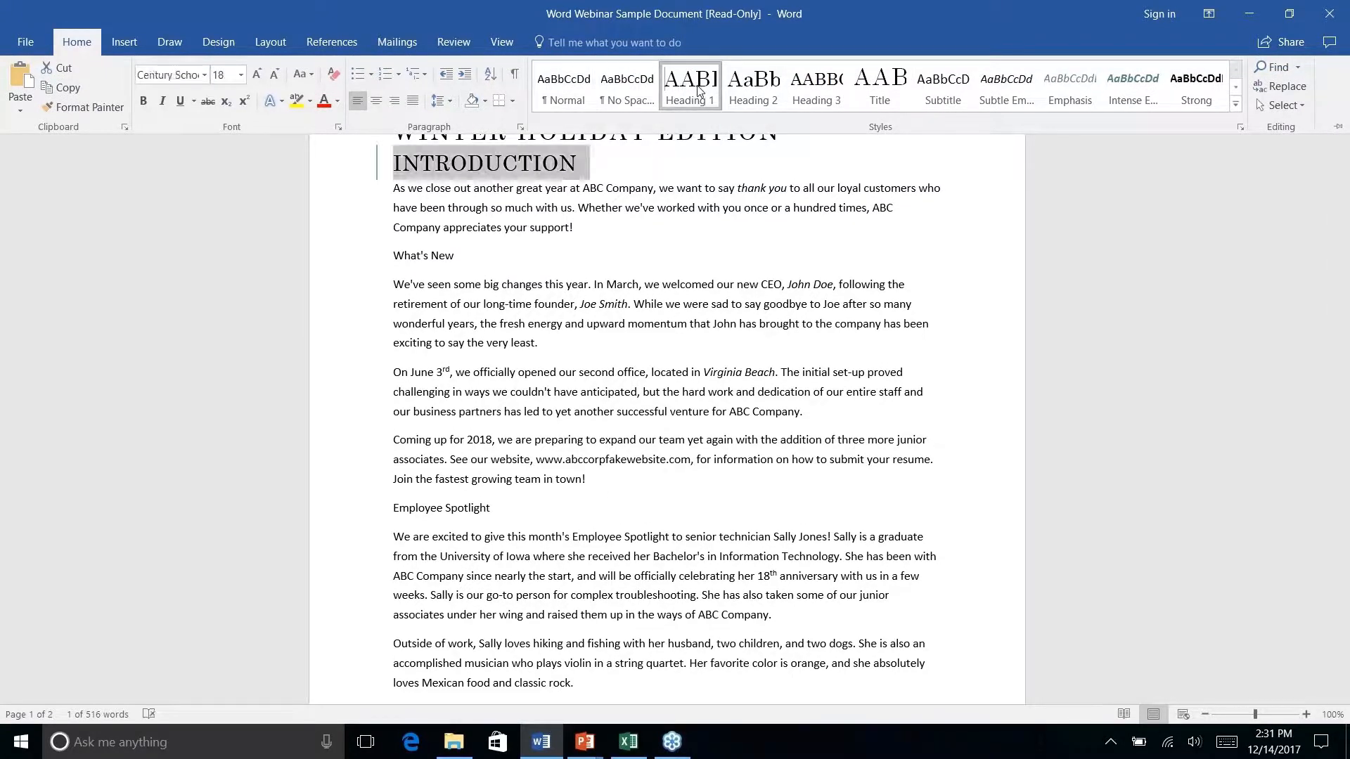
Apply the Heading 2 style to the "What's New" line
double_click(429, 255)
left_click(455, 261)
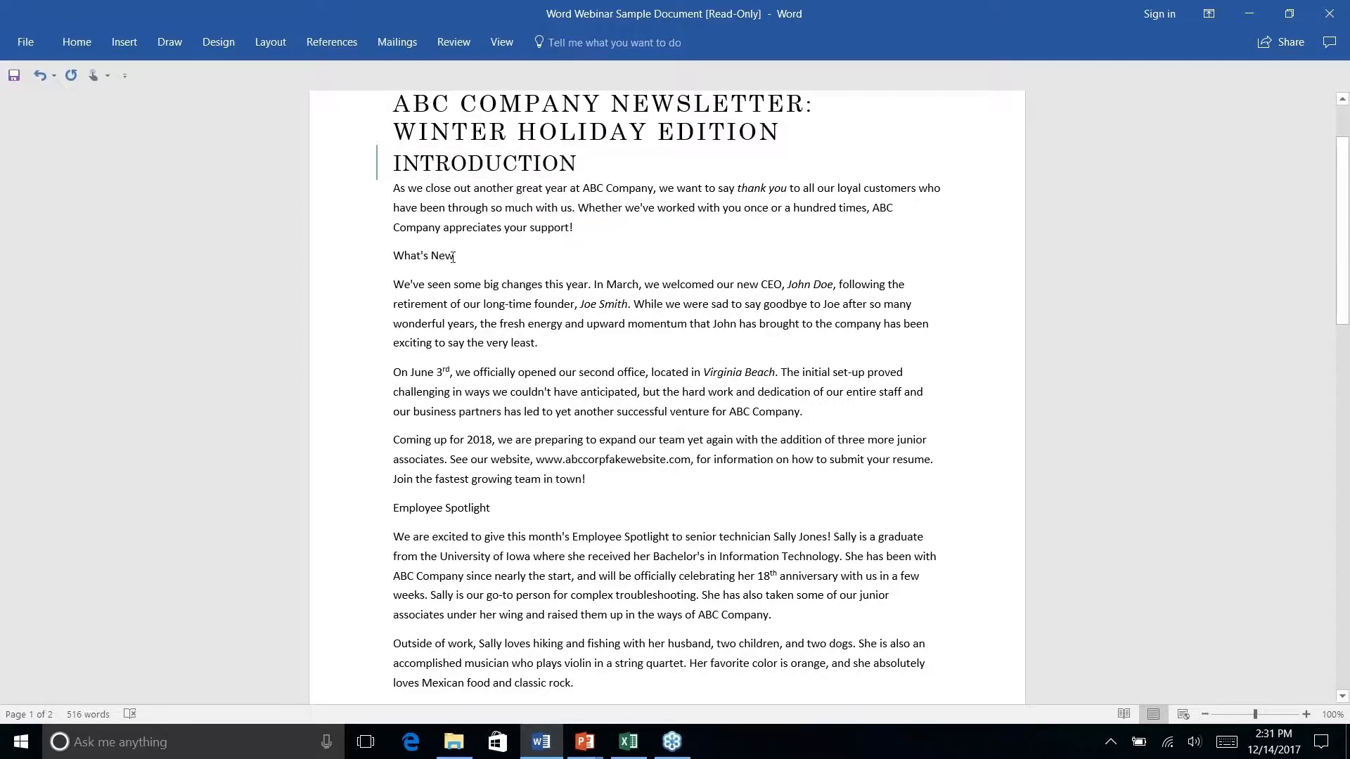
left_click(371, 254)
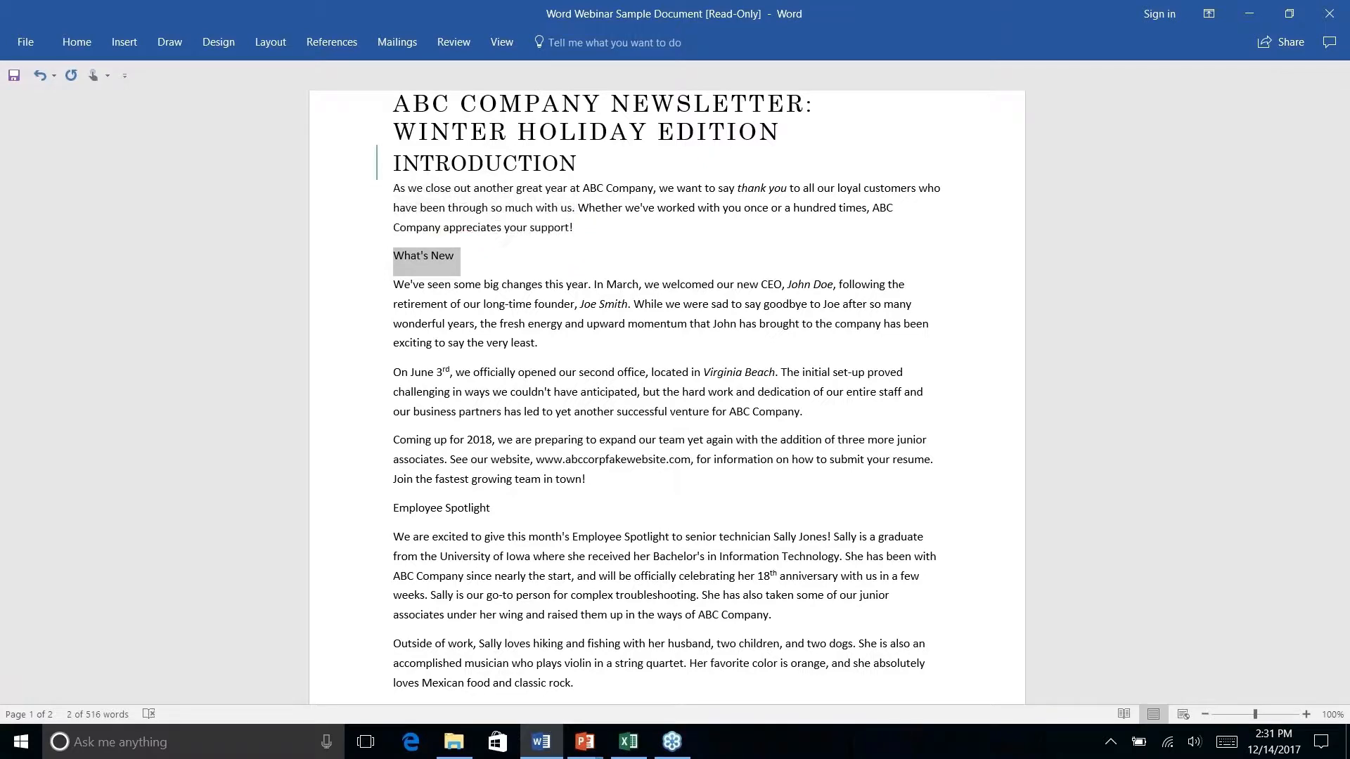
left_click(77, 42)
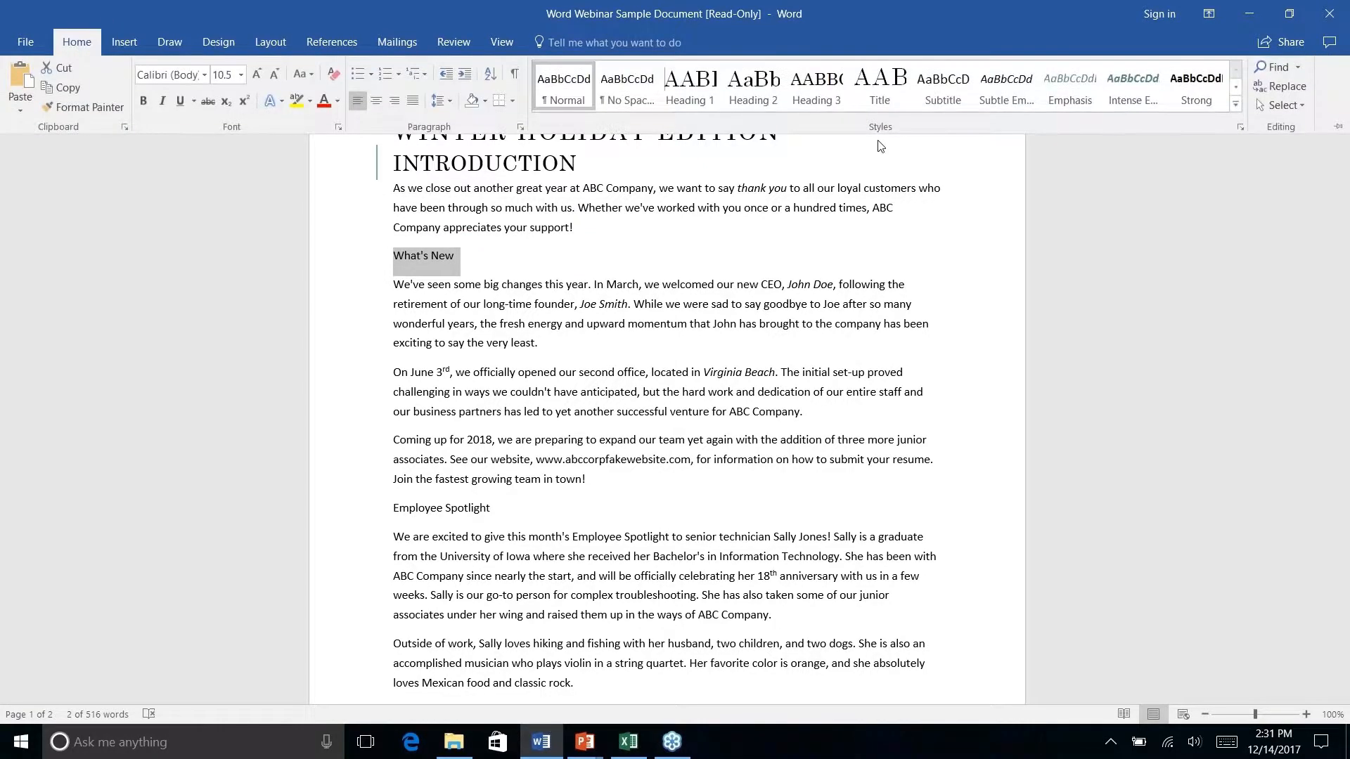
left_click(753, 86)
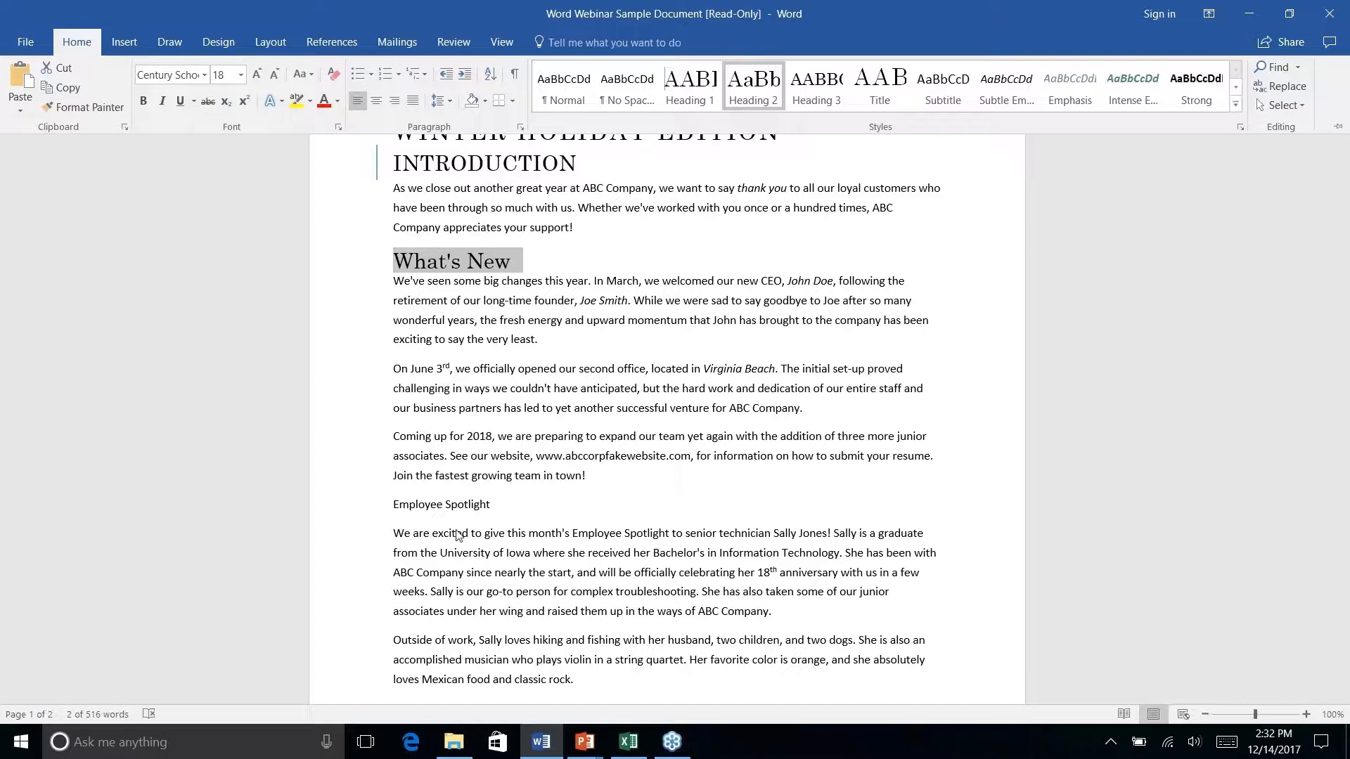
Apply the Heading 1 style to the "Employee Spotlight" line
key("ctrl+F1")
right_click(440, 508)
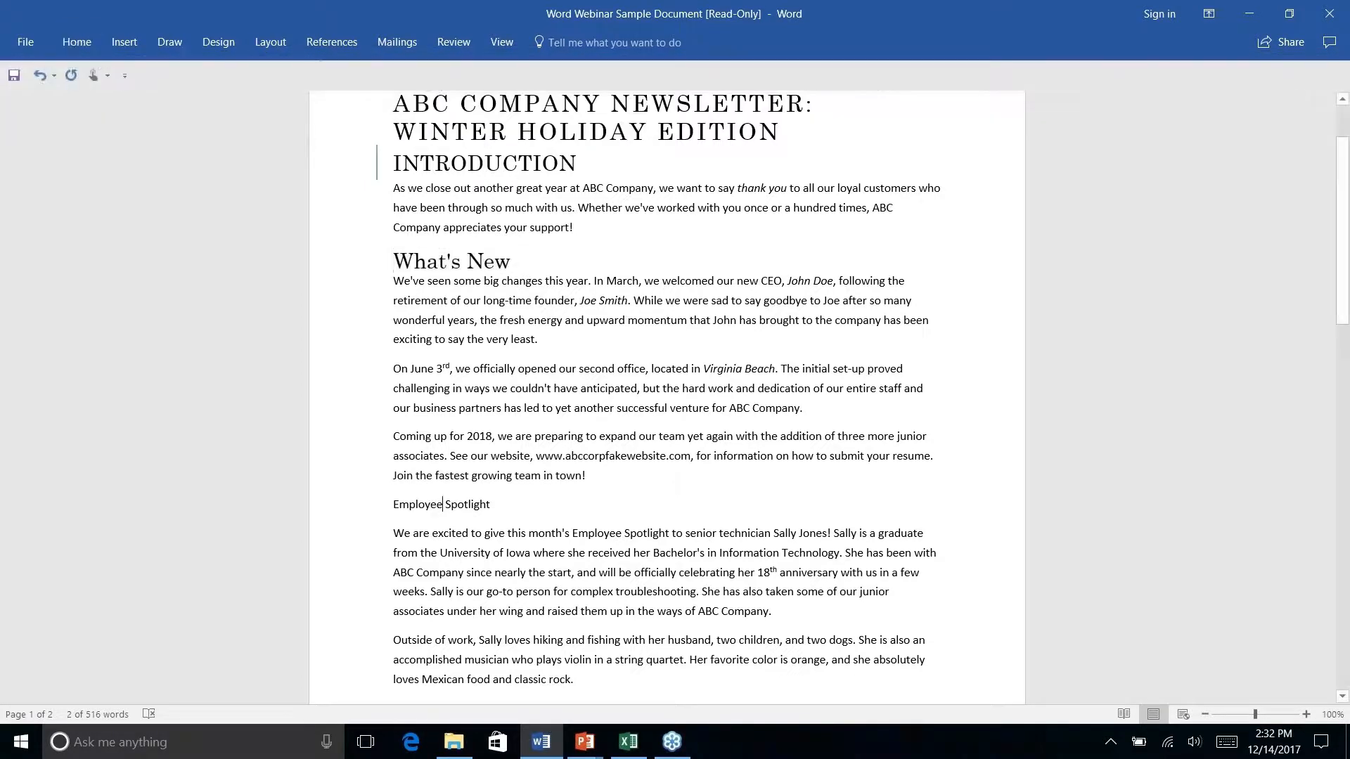
left_click_drag(393, 504, 497, 505)
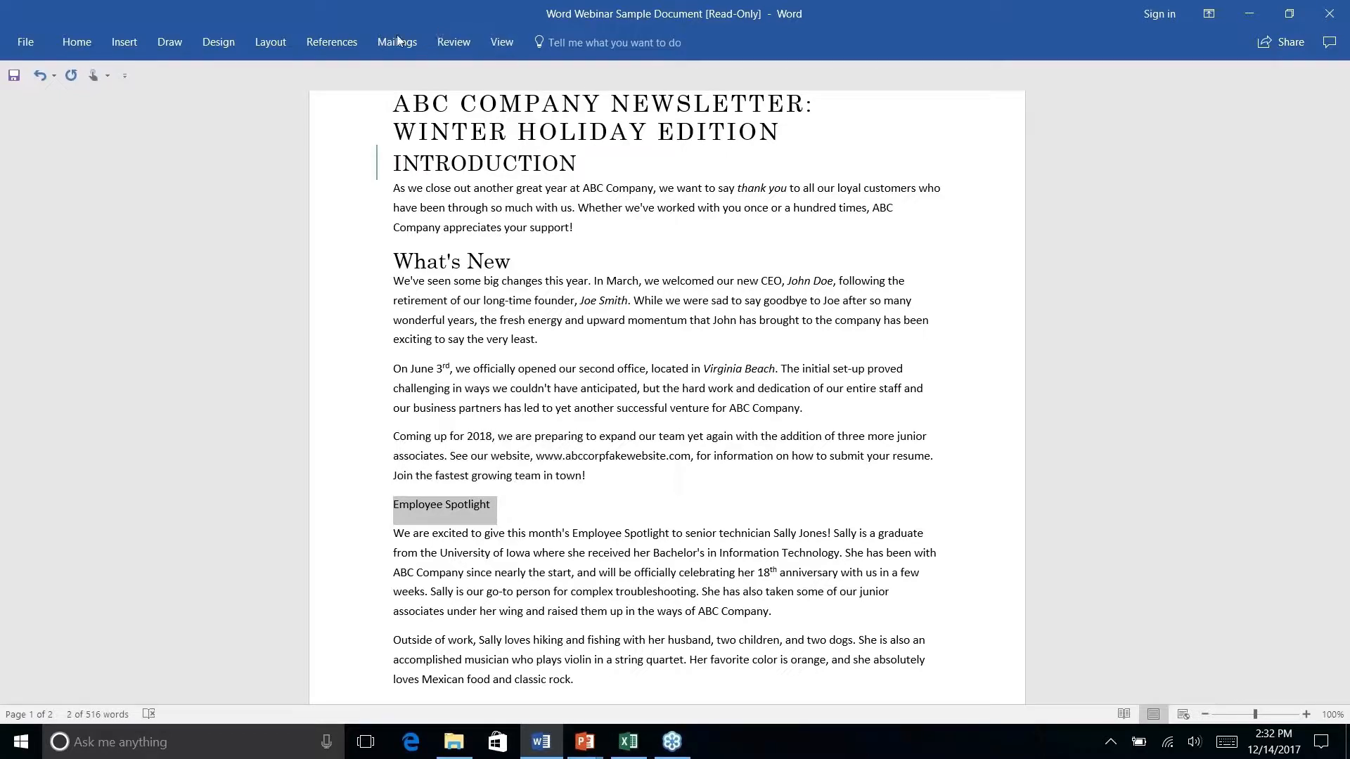
left_click(77, 43)
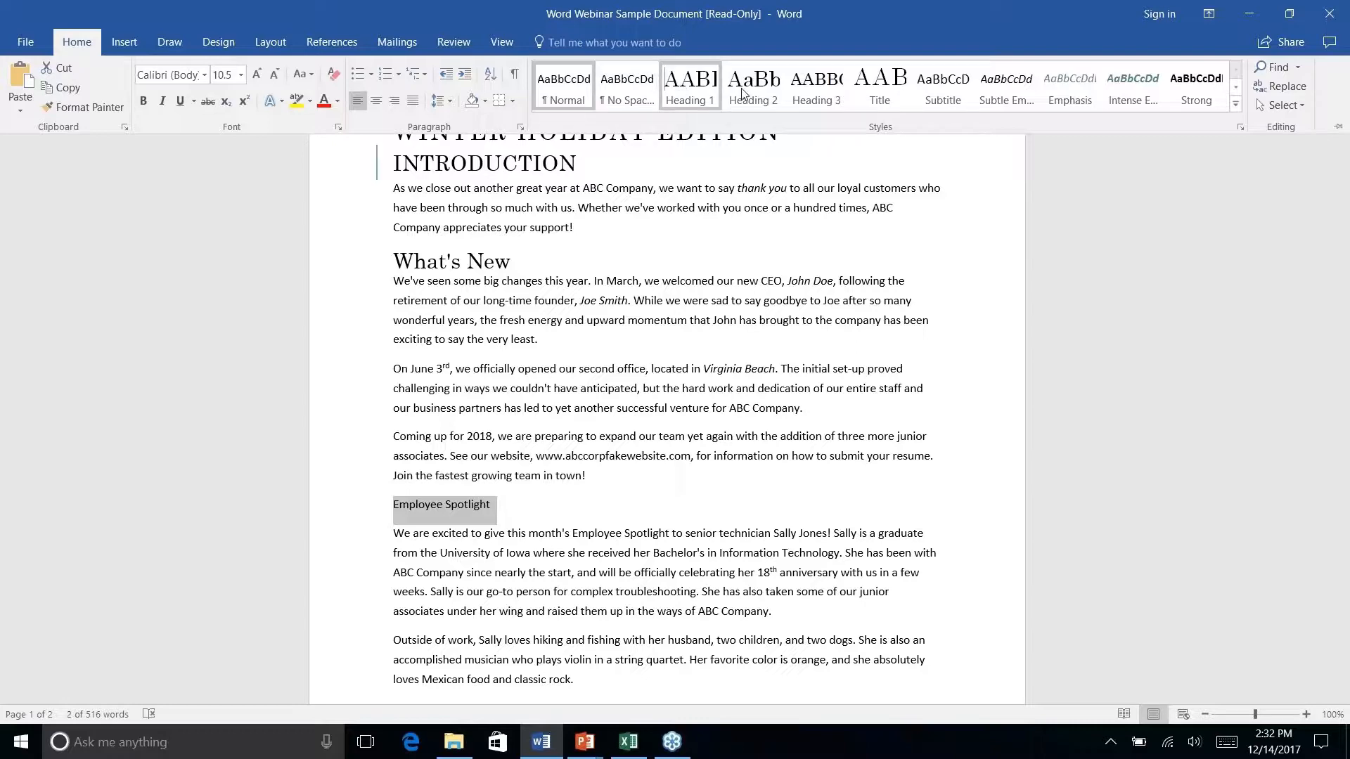
left_click(679, 84)
key("ctrl+F1")
Apply the Heading 1 style to the "History Lesson" line
scroll(408, 431, "down", 4)
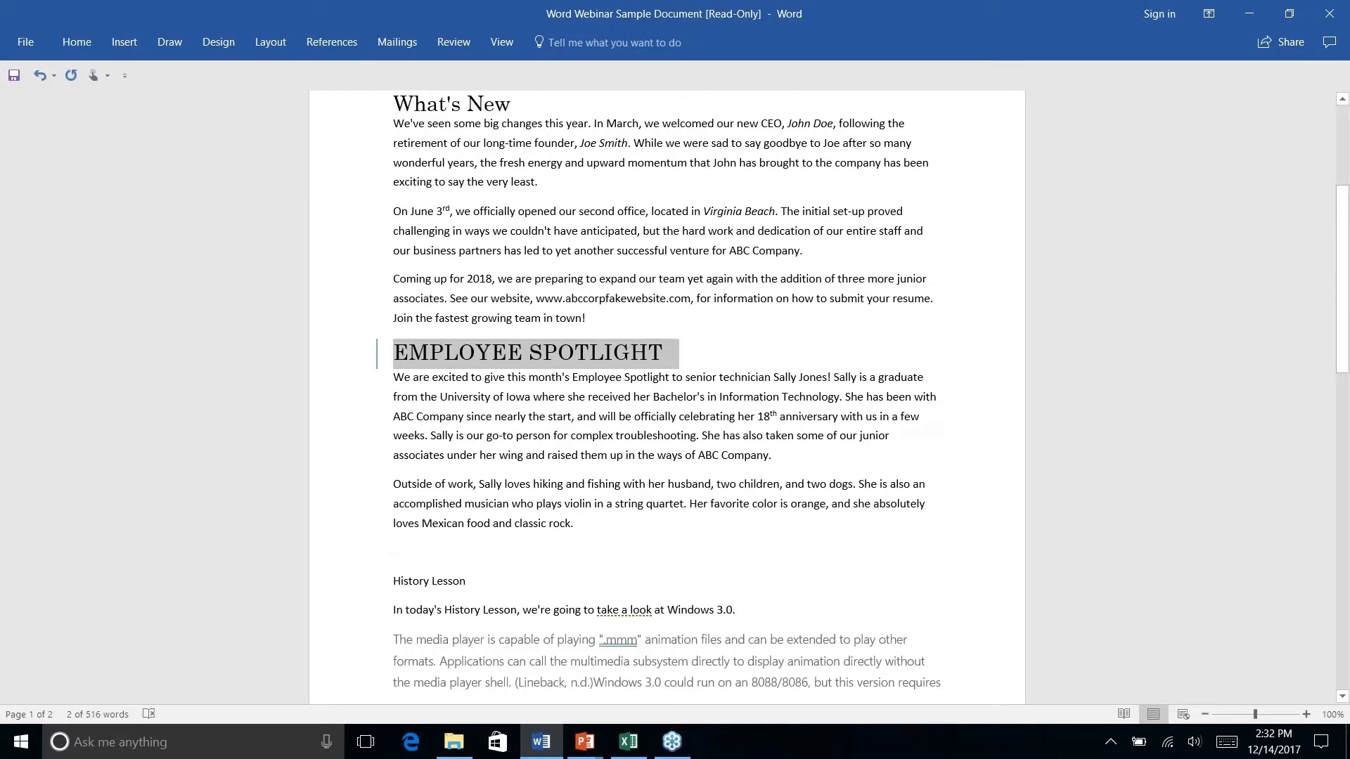
triple_click(408, 430)
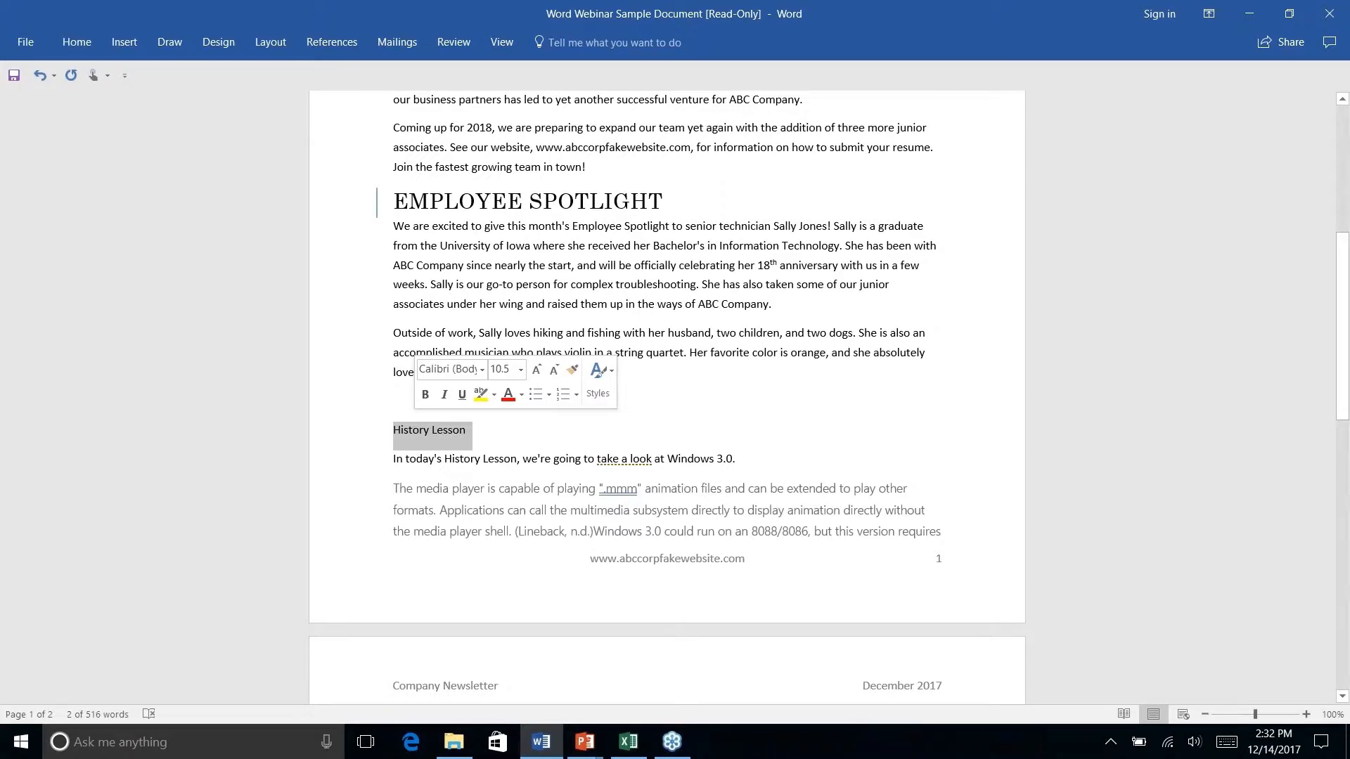
left_click(77, 42)
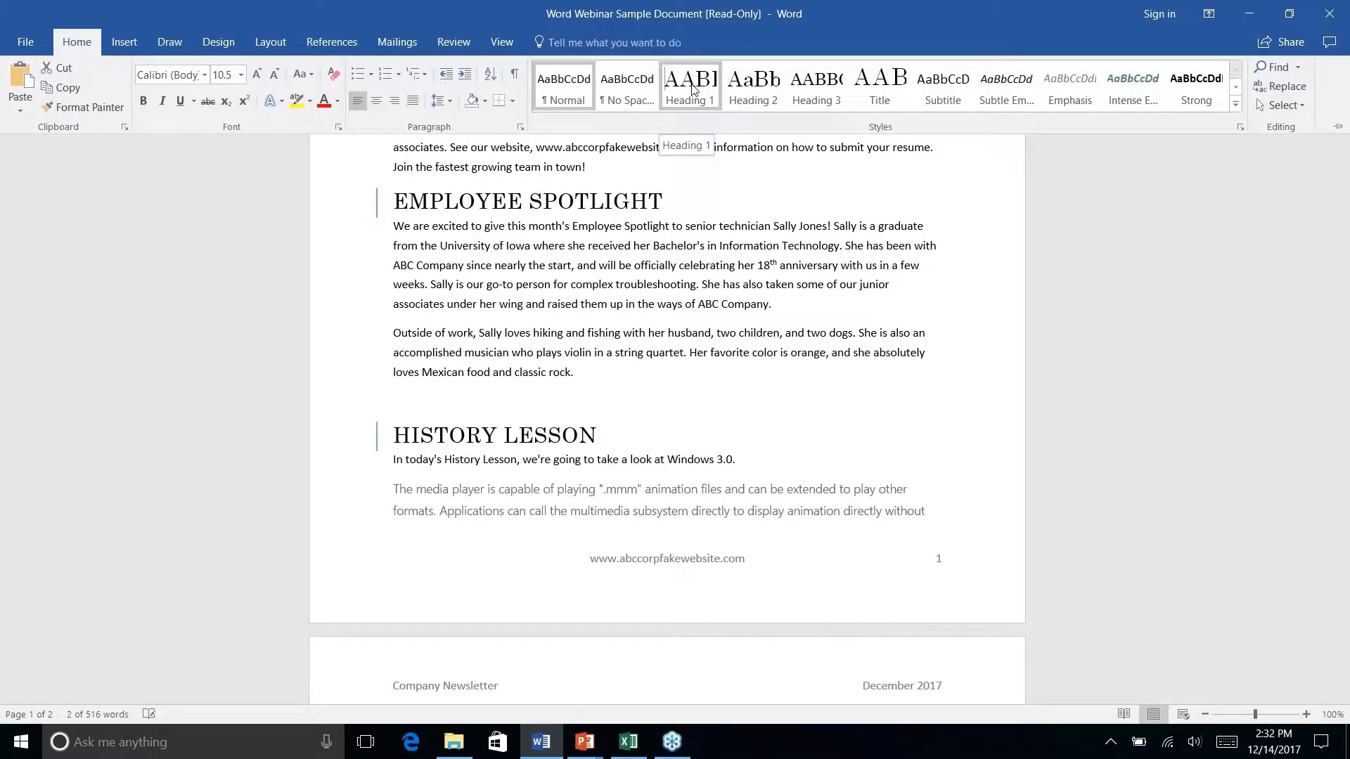
left_click(691, 85)
Try to clear the entries in the References block on page 2 and remove the empty line below them
scroll(668, 398, "down", 8)
left_click(486, 301)
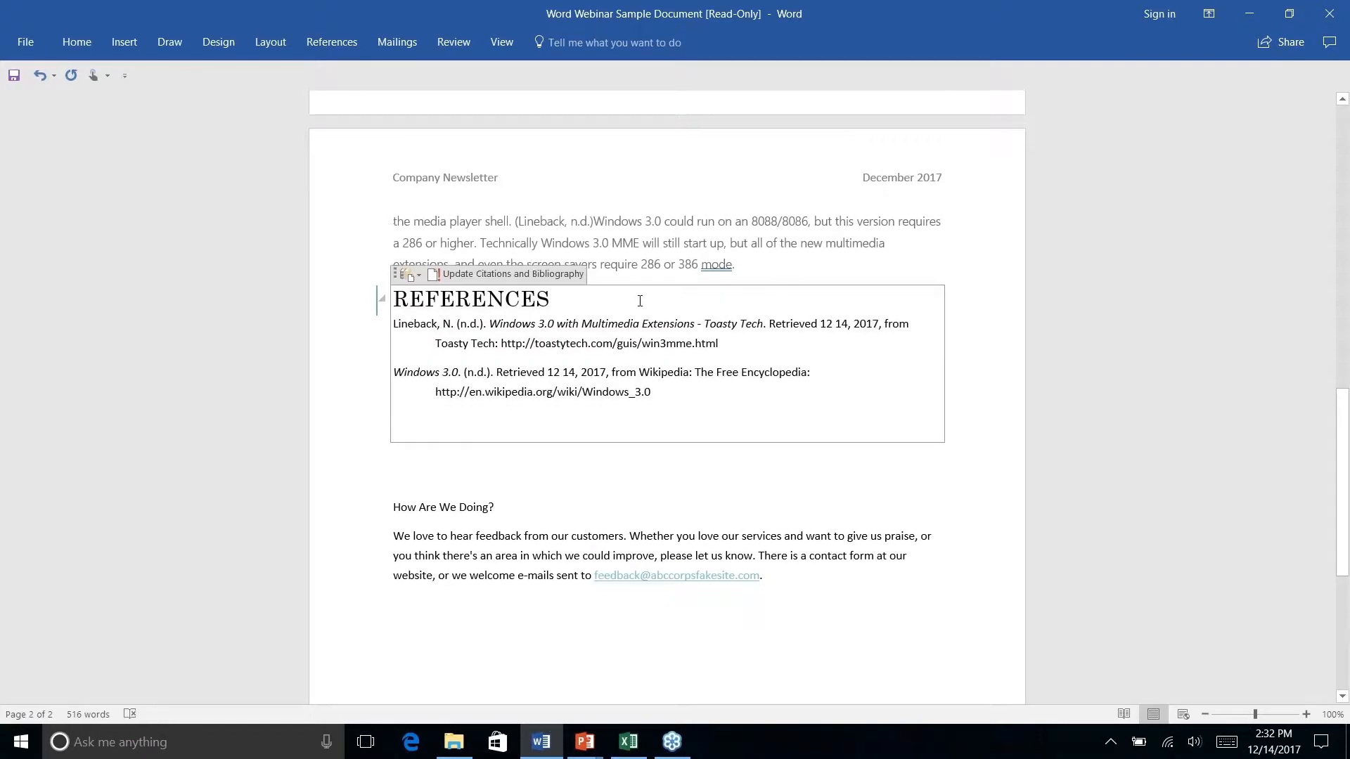
scroll(639, 299, "up", 2)
left_click(65, 39)
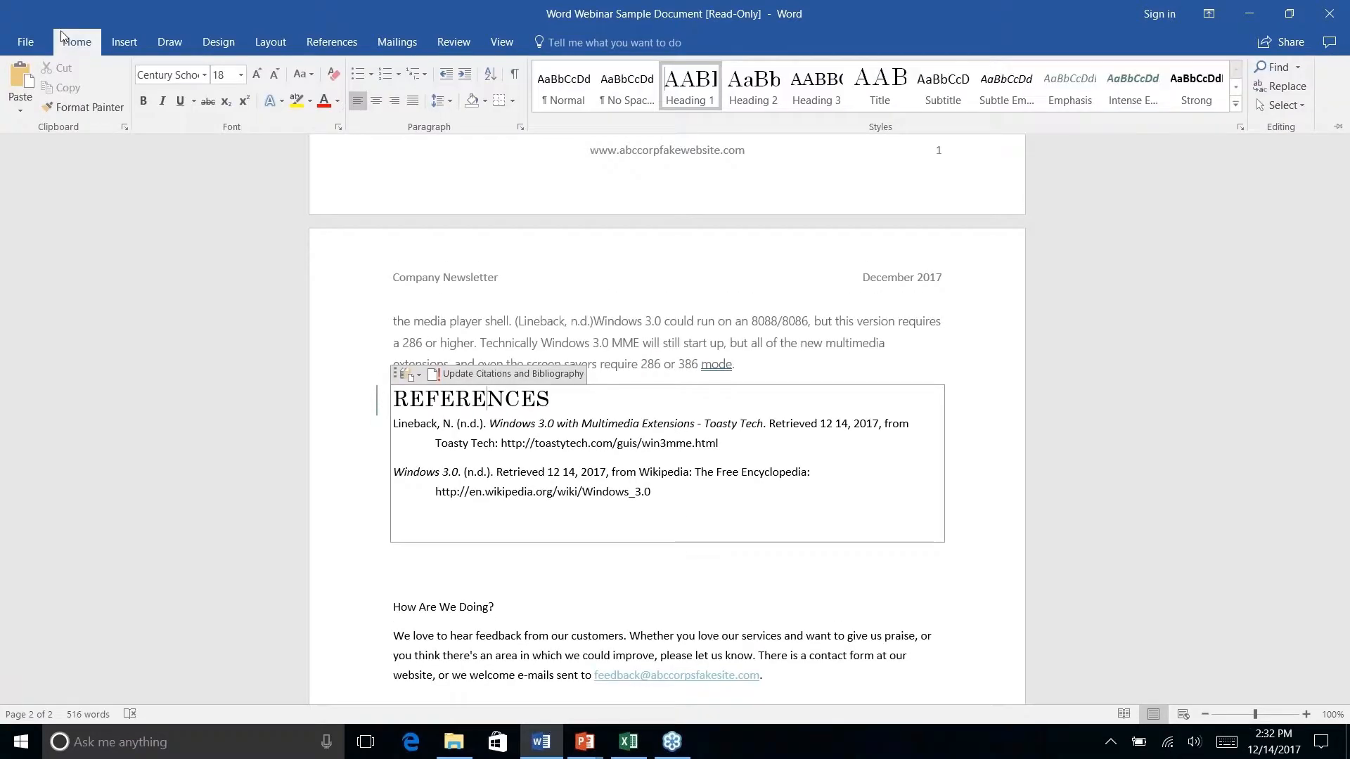
left_click(675, 476)
right_click(679, 477)
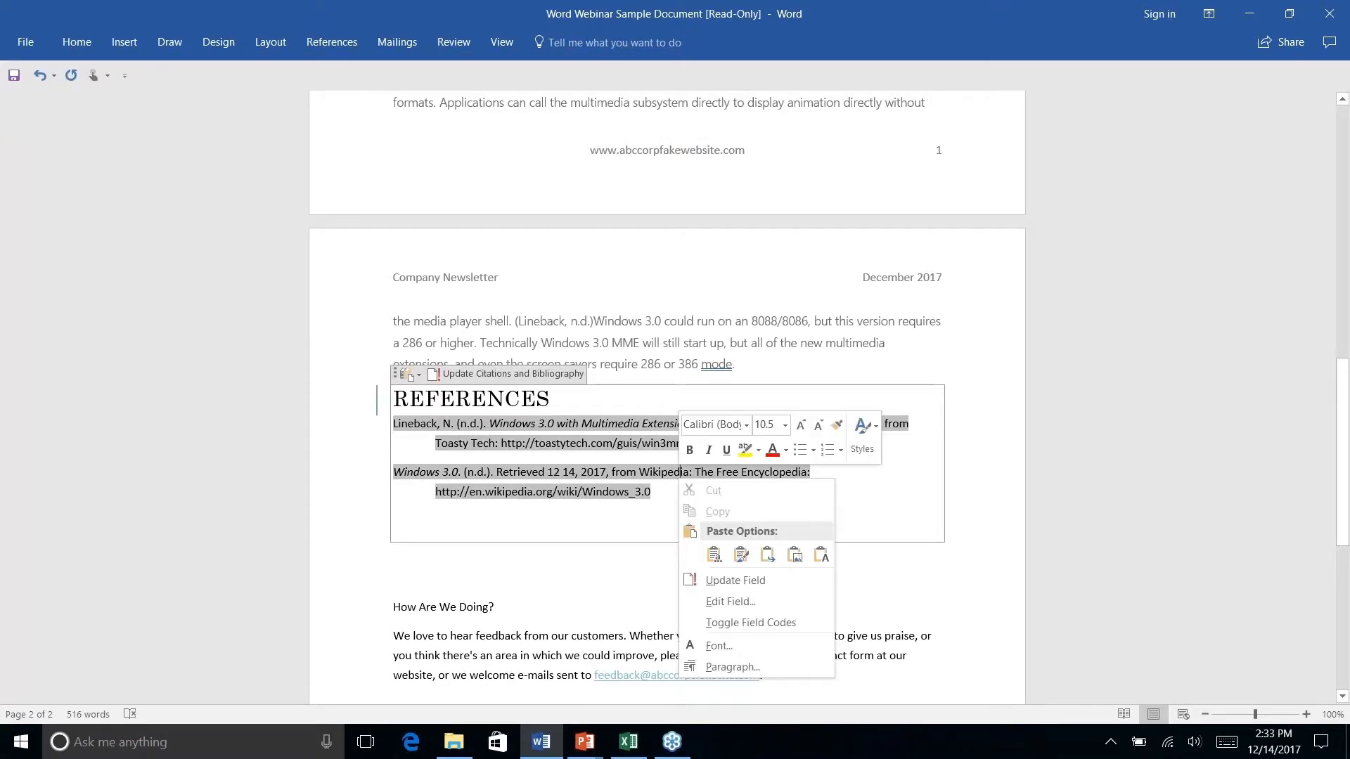
left_click(619, 547)
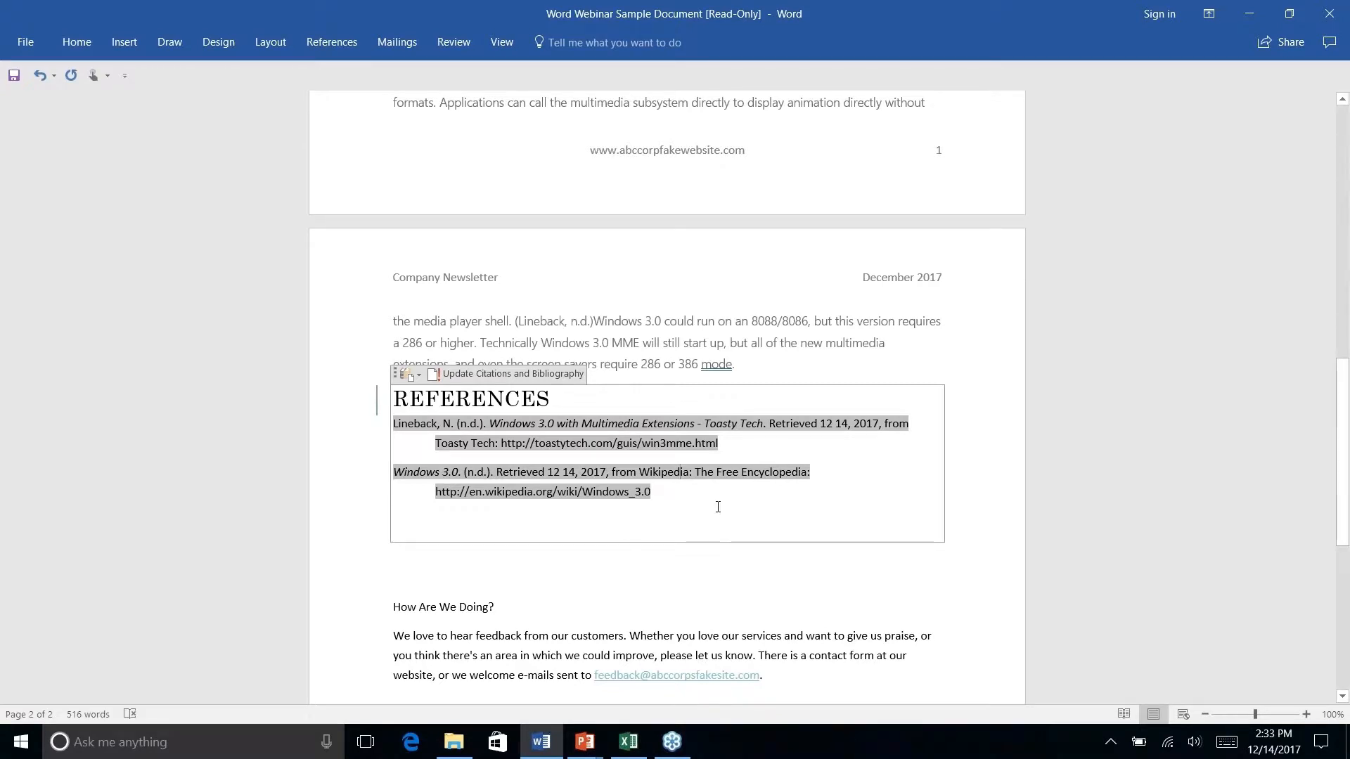
key("BackSpace")
right_click(815, 540)
key("Escape")
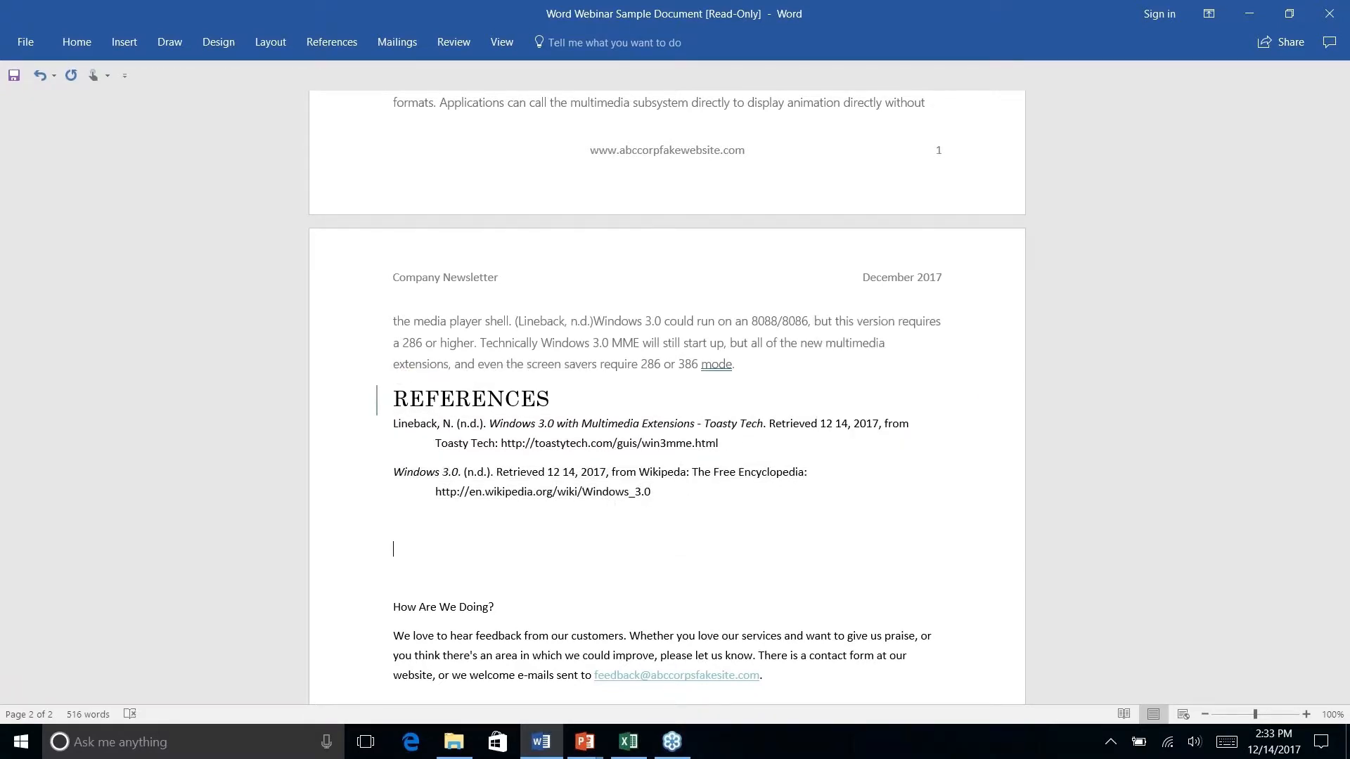
key("BackSpace")
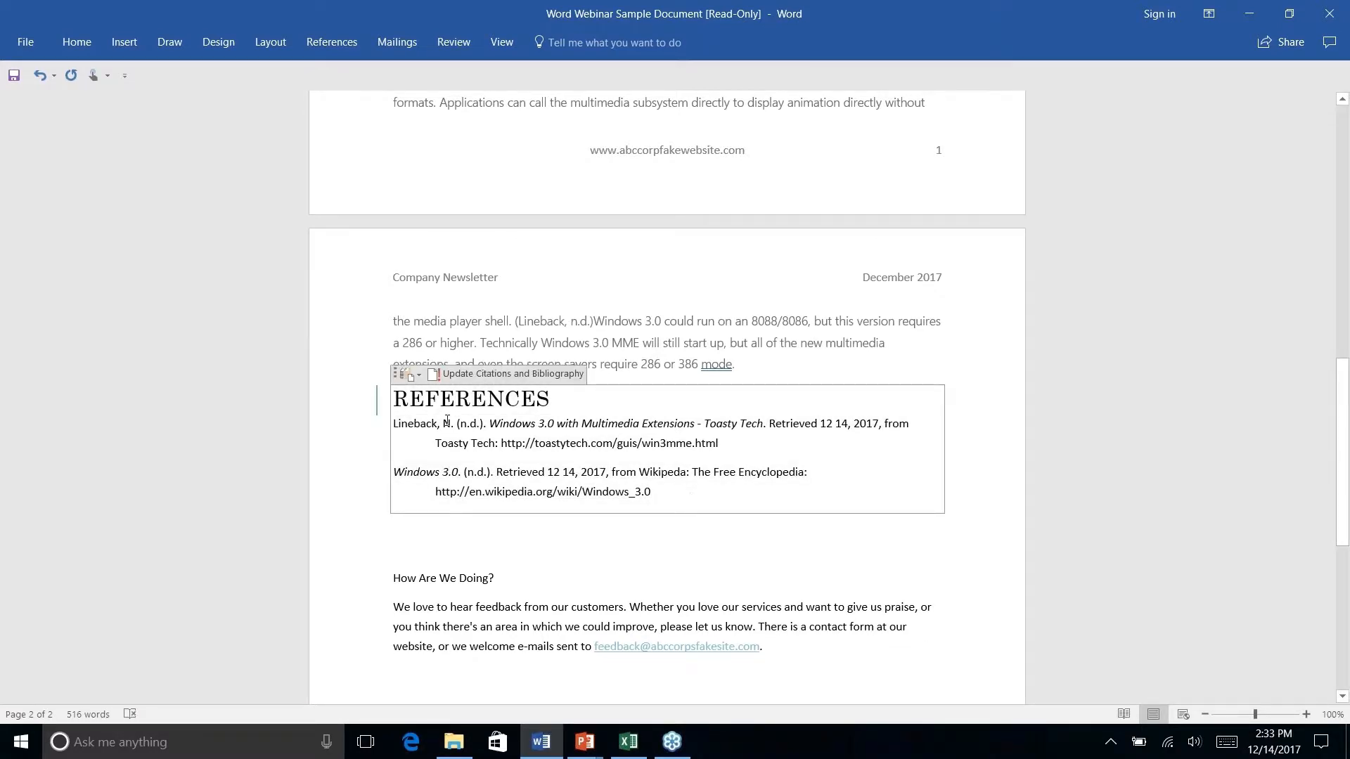
Delete the References heading with all its entries and one of the empty lines following the History Lesson text
left_click_drag(447, 420, 370, 395)
key("Delete")
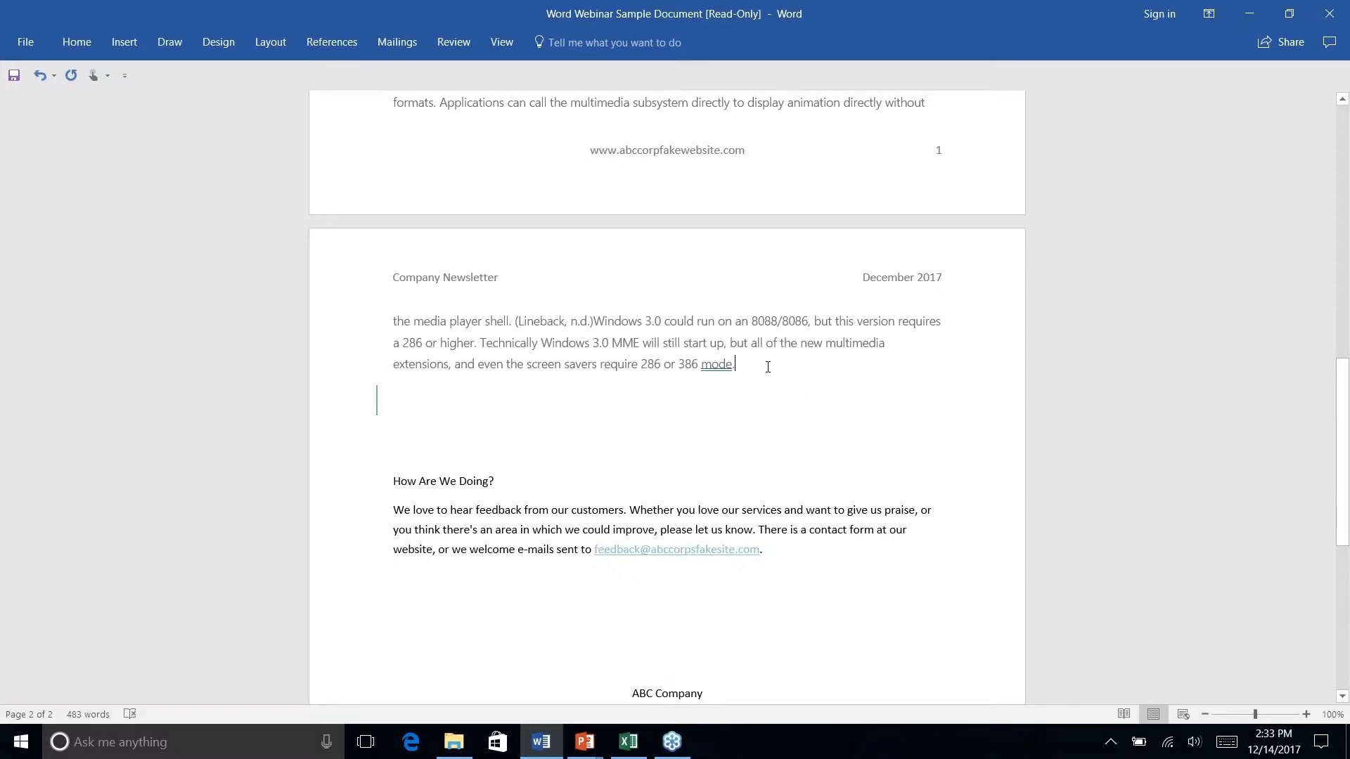
key("Delete")
key("Down")
key("Down")
key("Down")
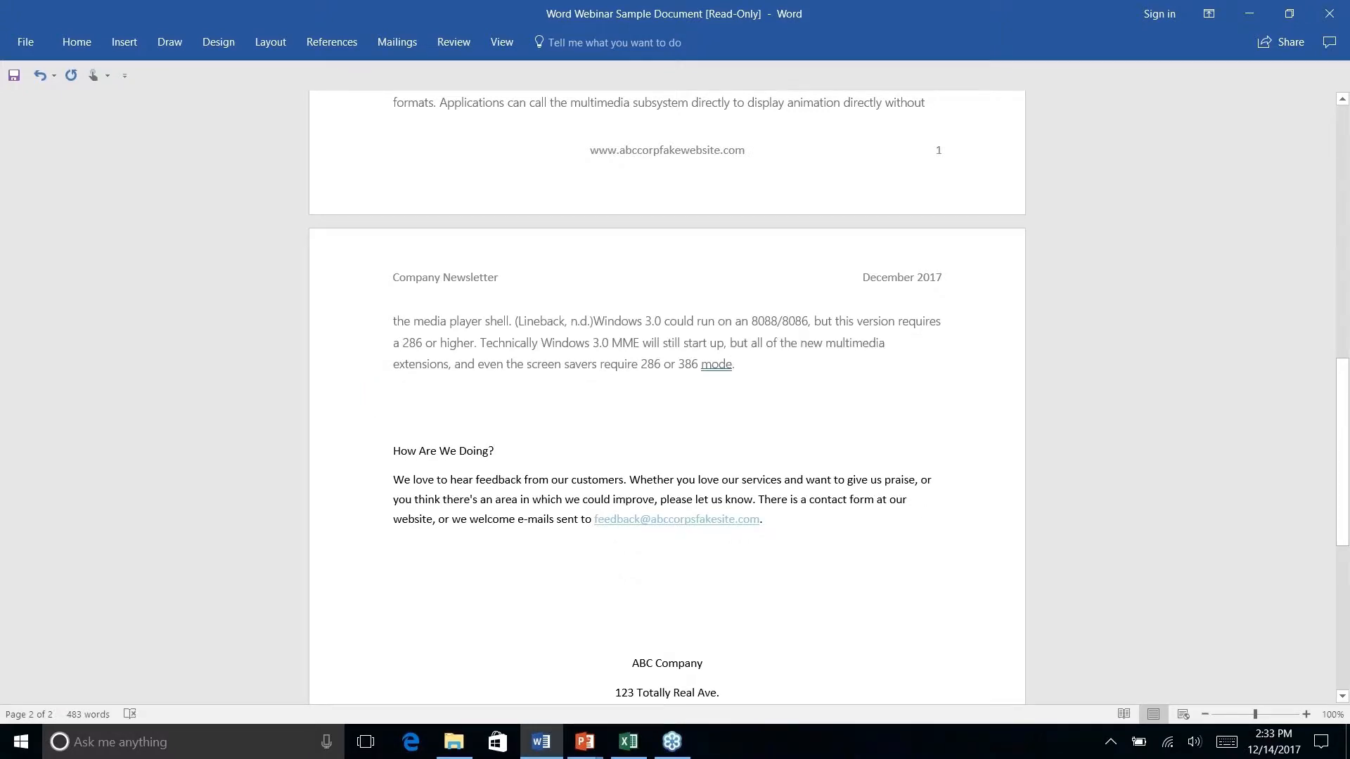
left_click(395, 395)
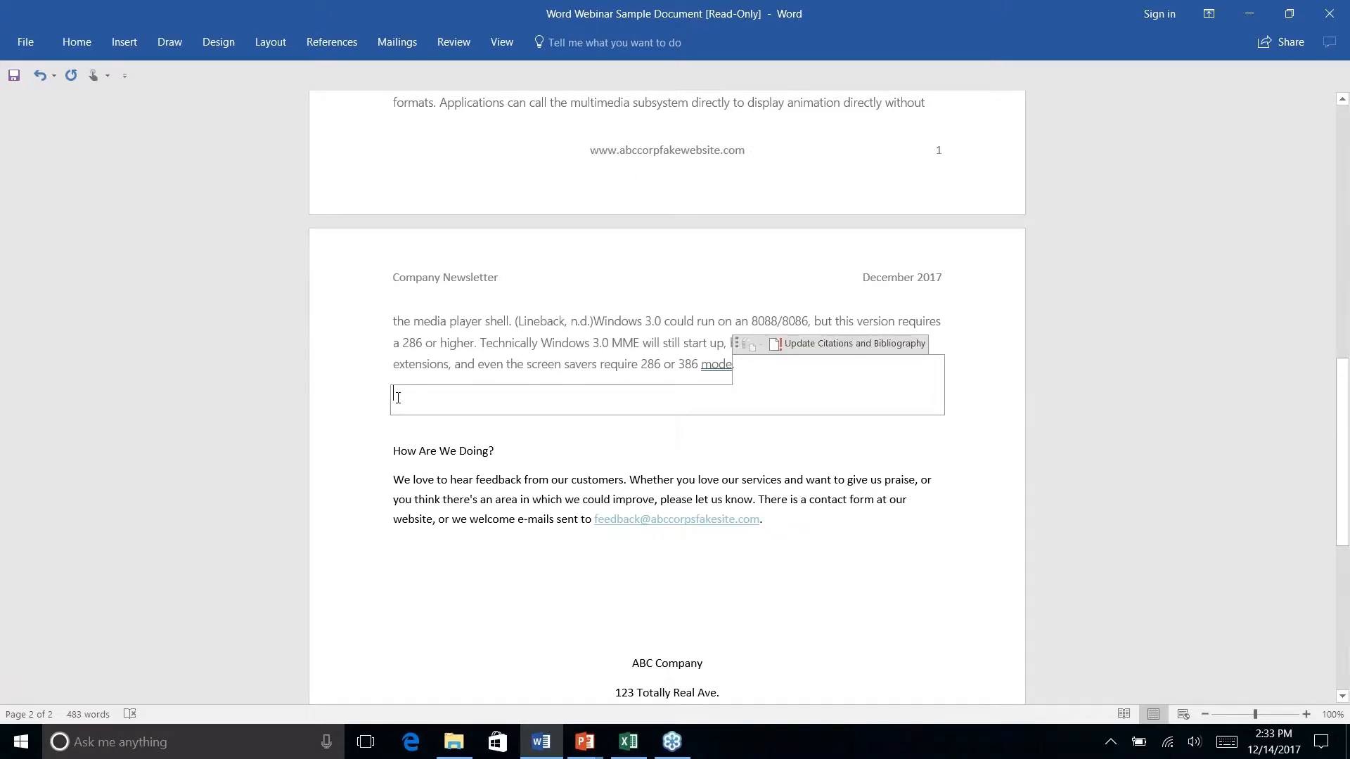
Apply the Heading 1 style to the "How Are We Doing?" line on the second page
right_click(563, 429)
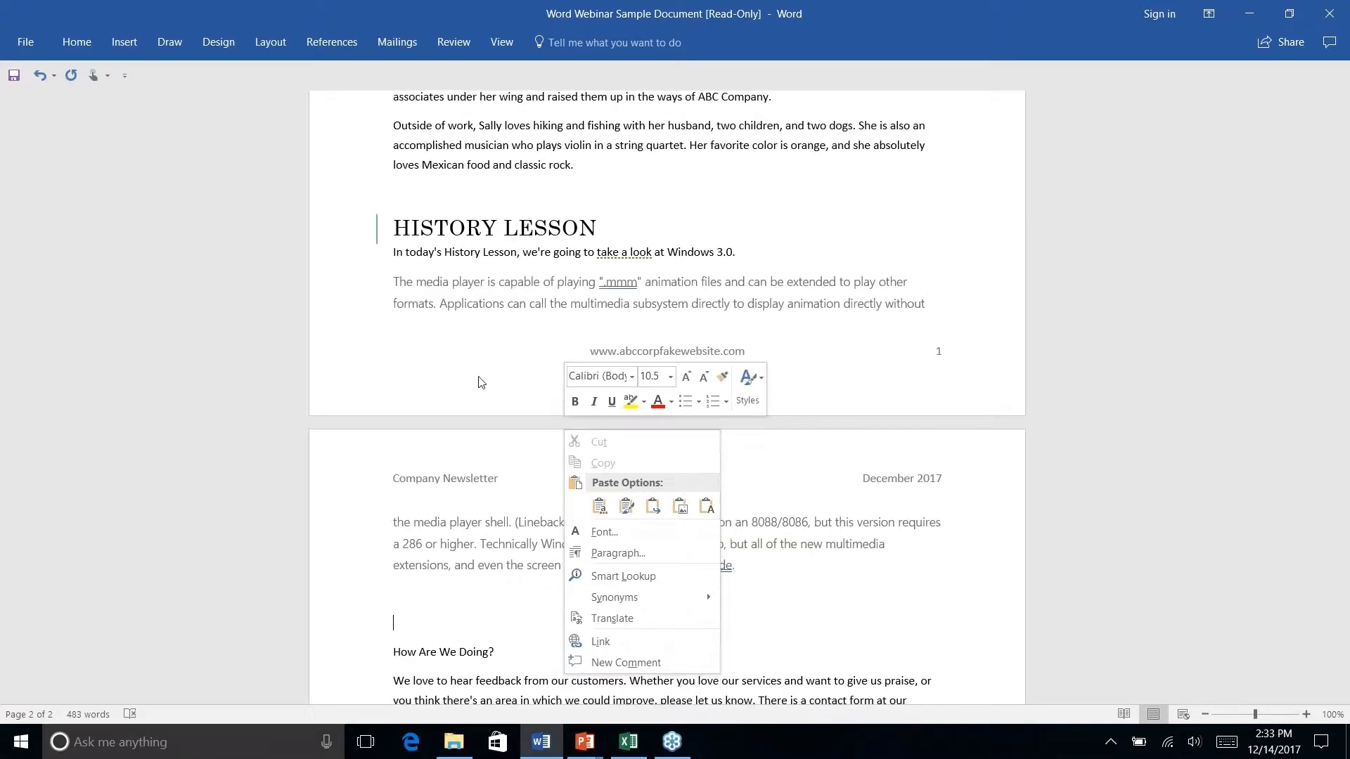
left_click(479, 382)
scroll(485, 345, "up", 3)
scroll(488, 329, "down", 12)
scroll(488, 329, "up", 5)
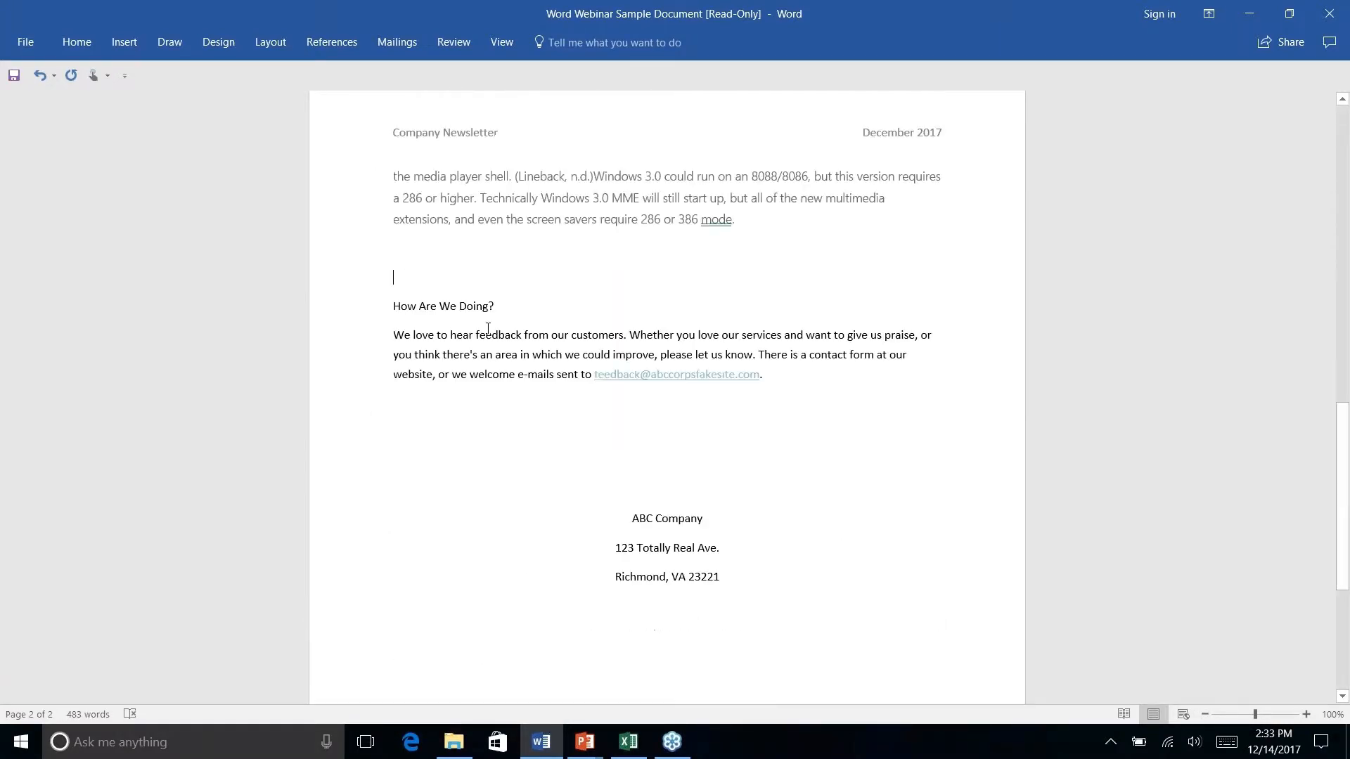
right_click(489, 330)
left_click(380, 333)
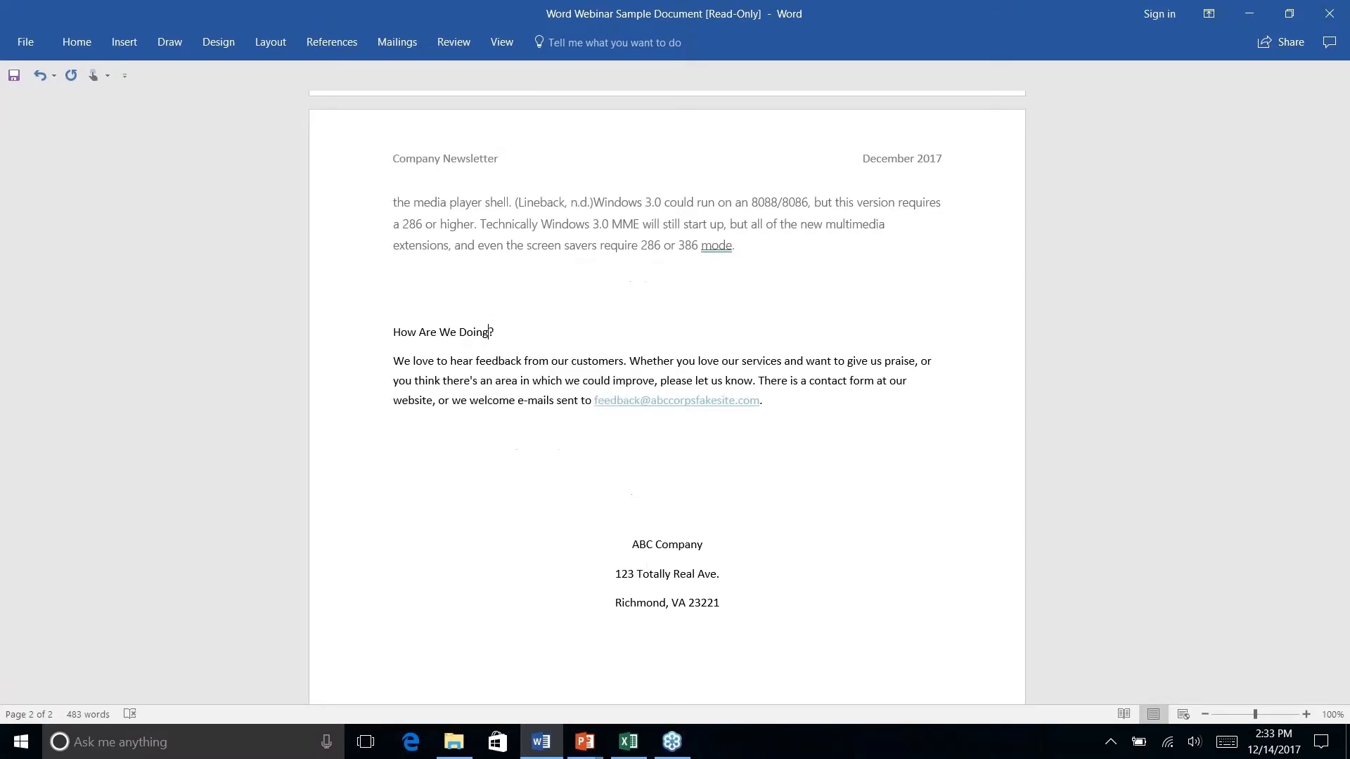
left_click(78, 49)
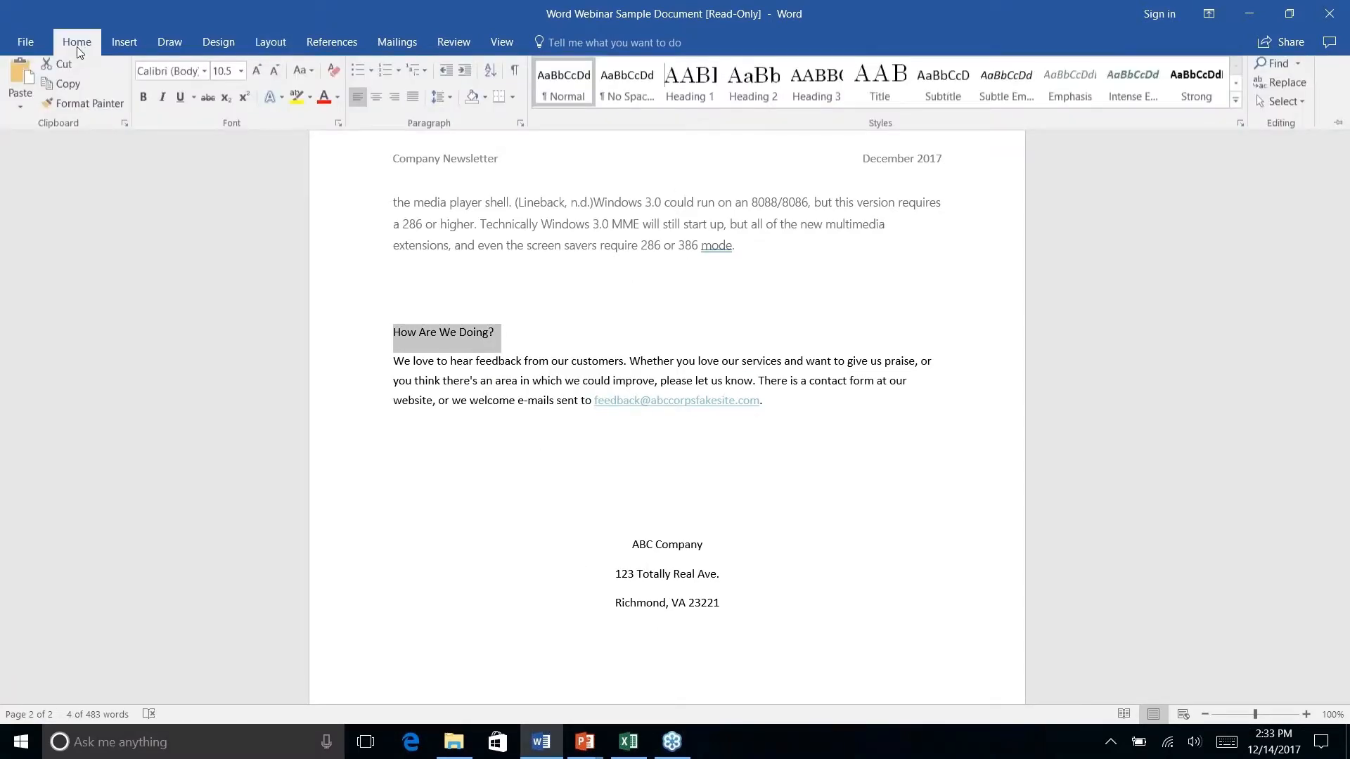
left_click(689, 81)
Add a blank line between the newsletter title and the Introduction heading on the first page
scroll(751, 329, "down", 4)
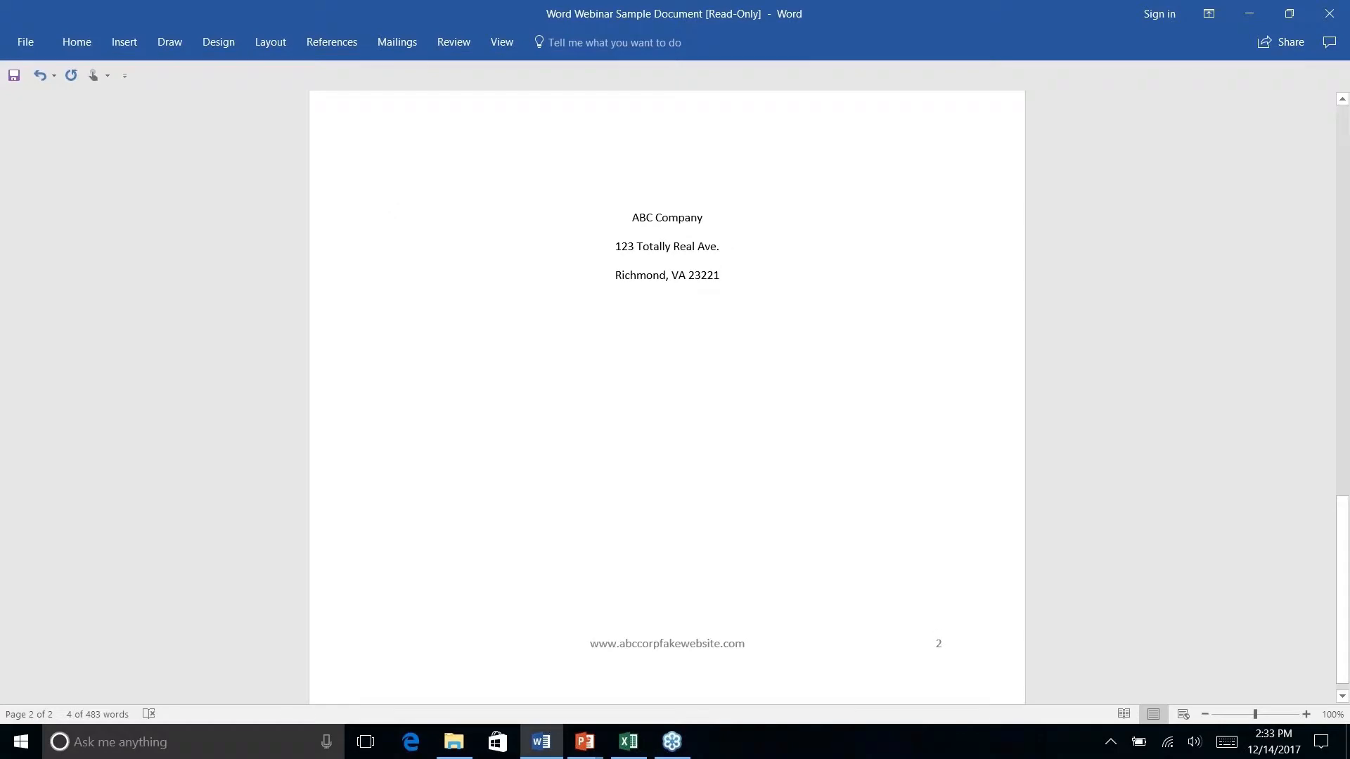
scroll(541, 332, "up", 15)
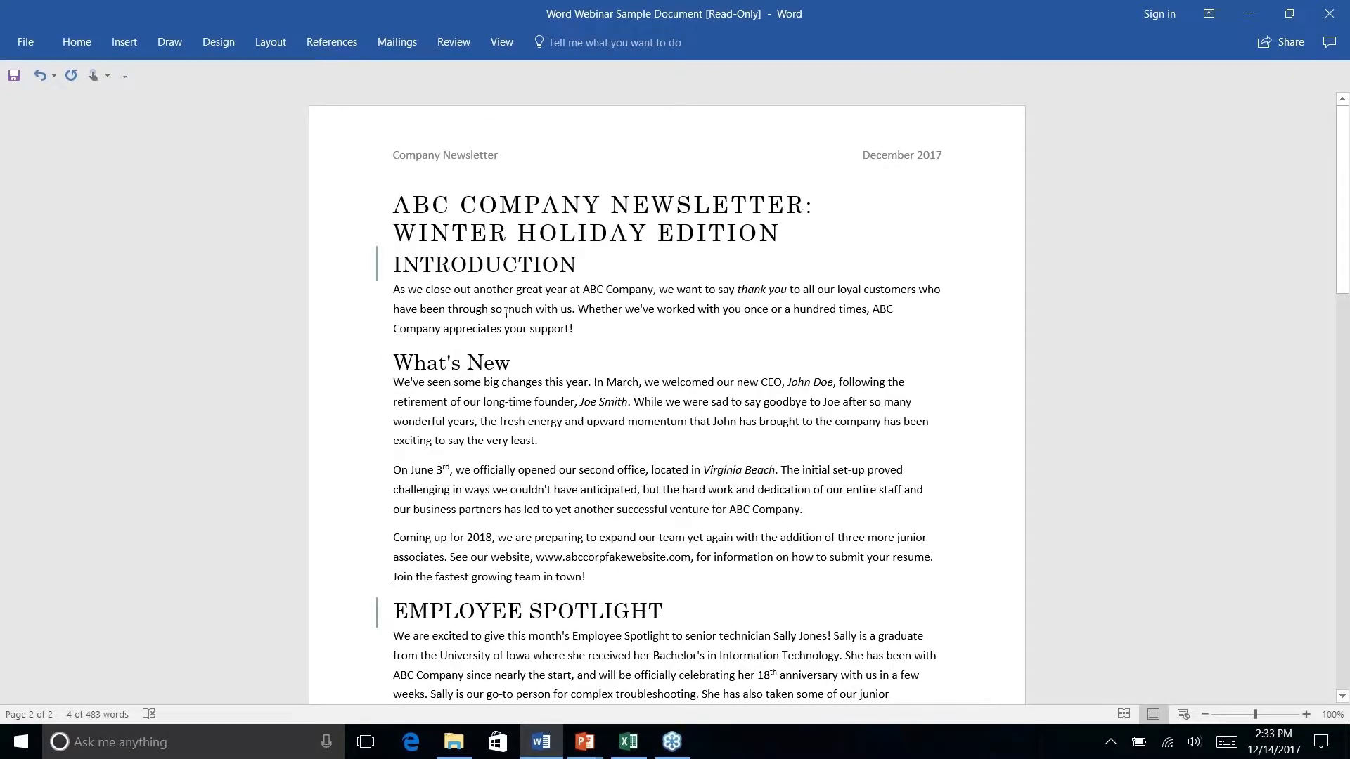
left_click(505, 312)
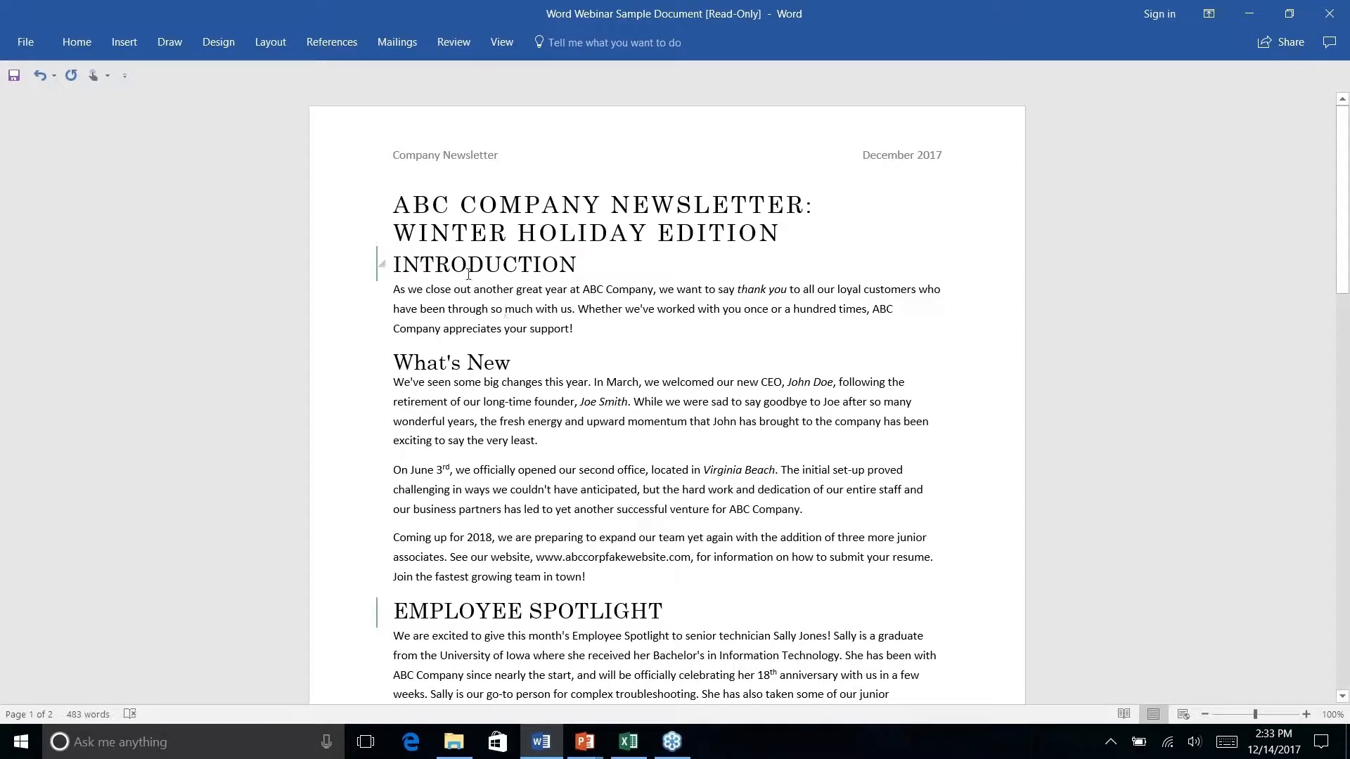
left_click(808, 235)
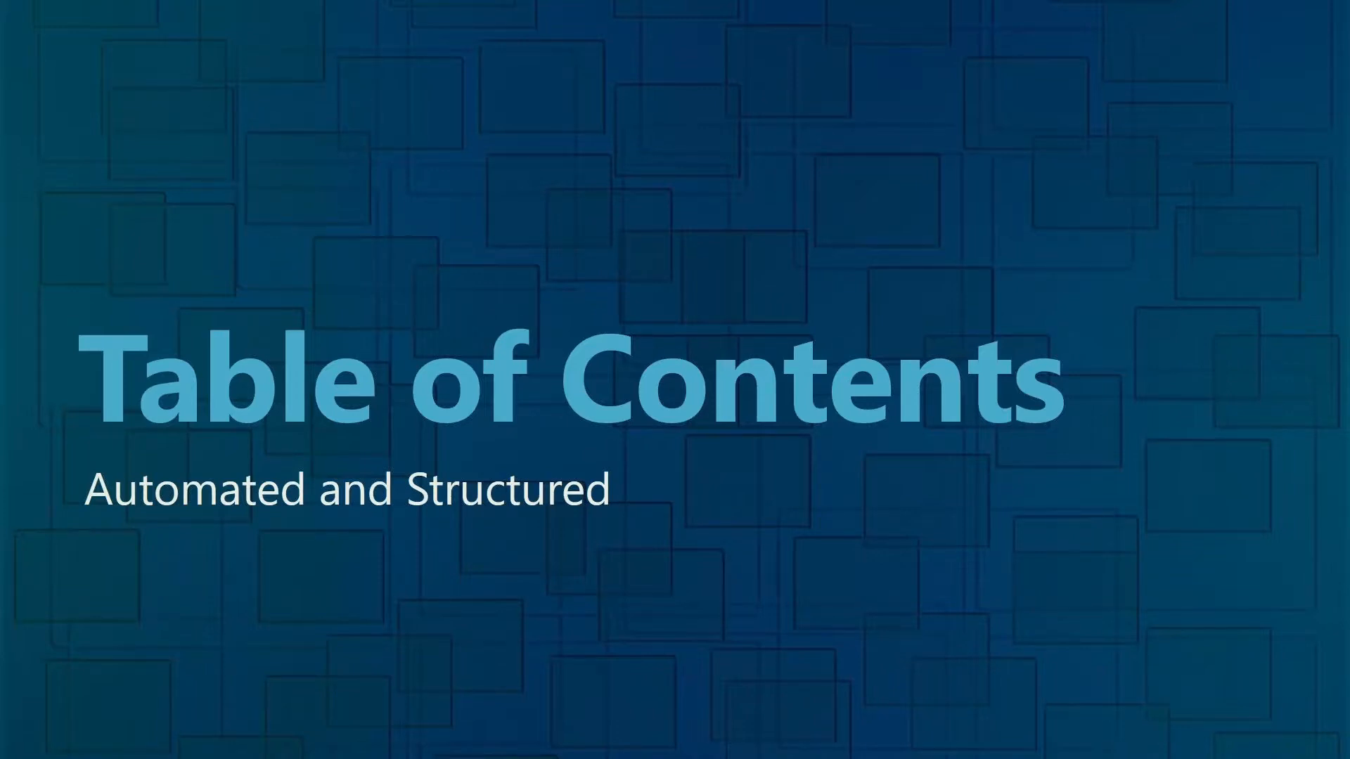
key("alt+Tab")
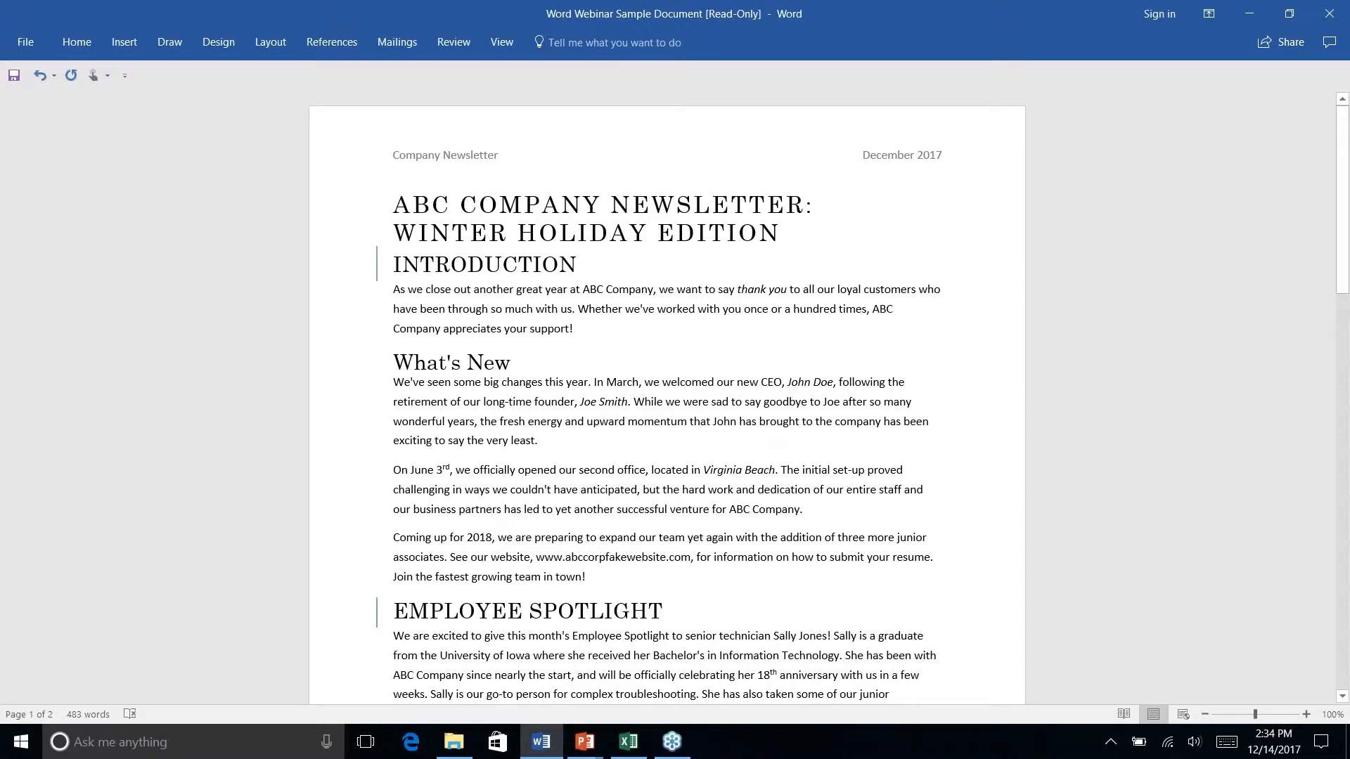
key("Return")
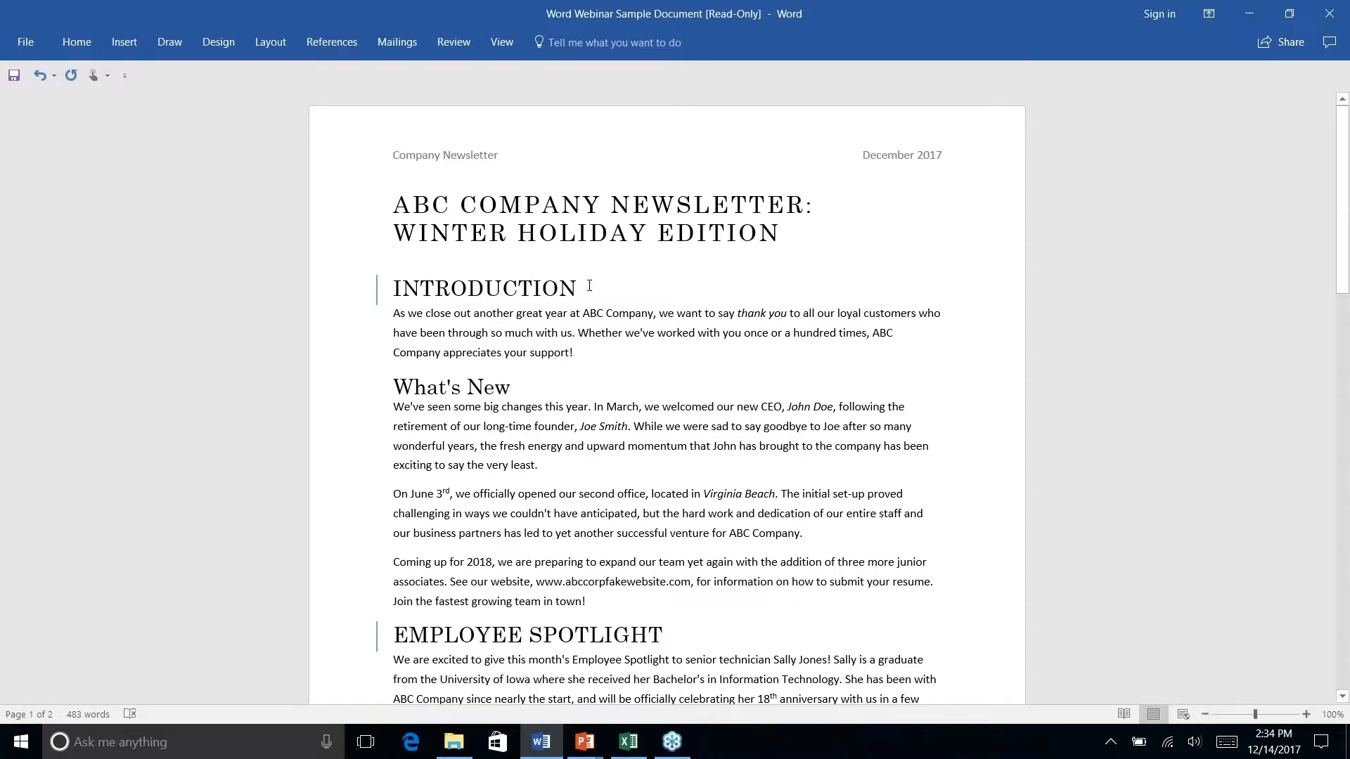
Insert the Automatic Table 1 table of contents on the blank line beneath the newsletter title
left_click(577, 251)
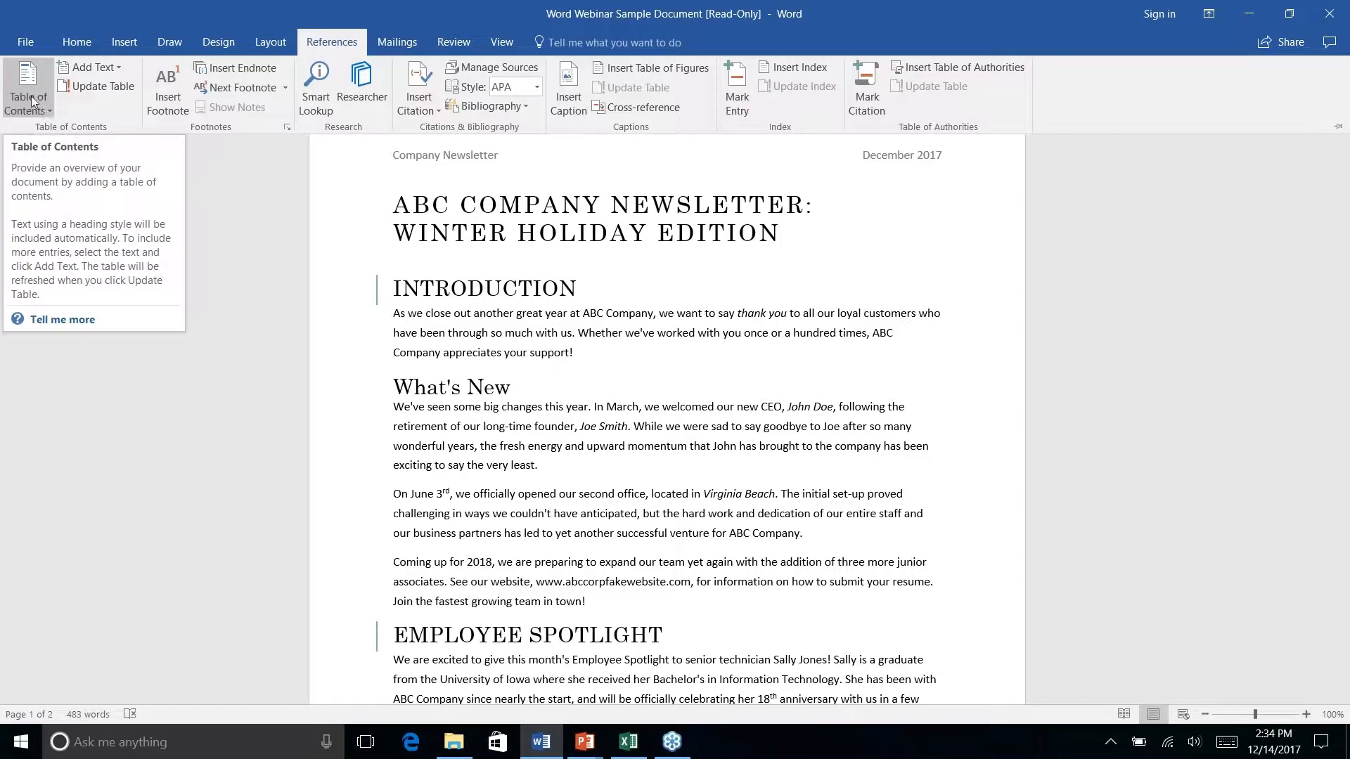
left_click(46, 112)
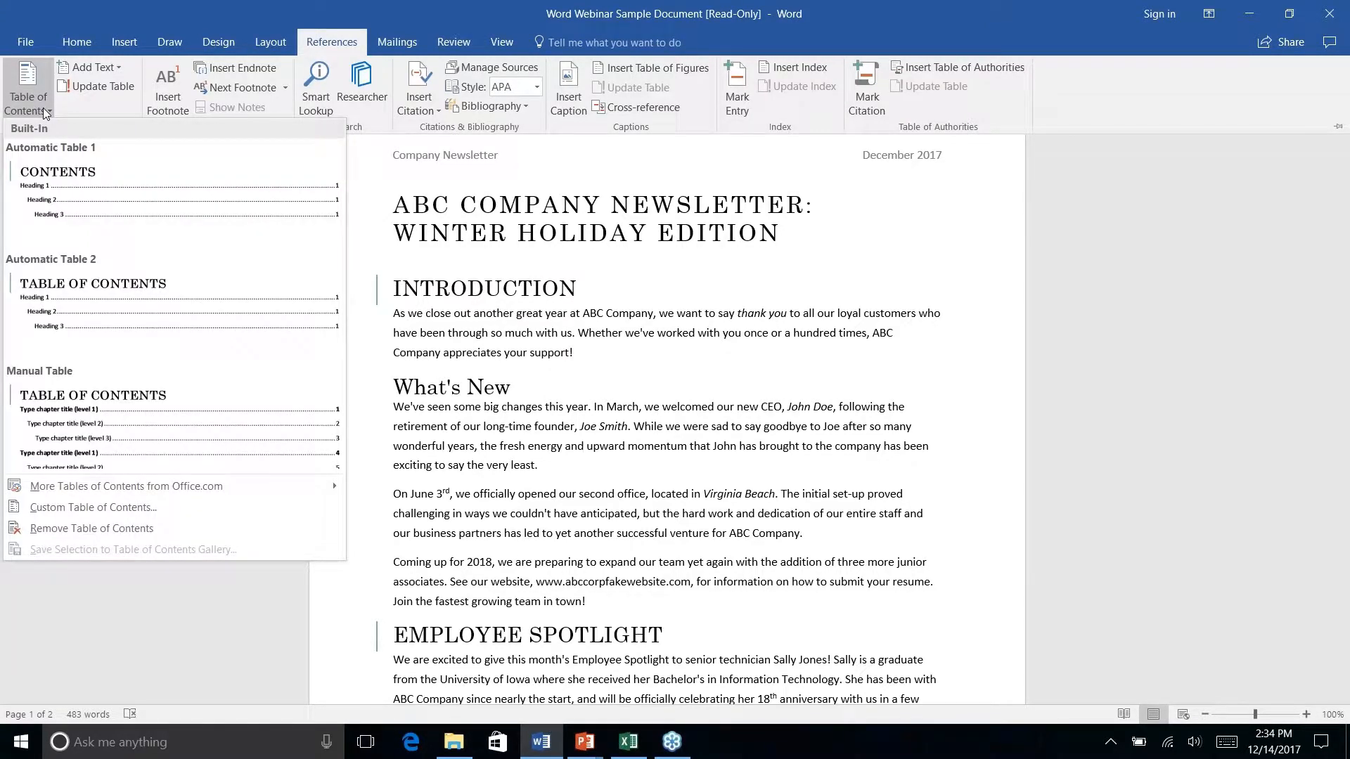
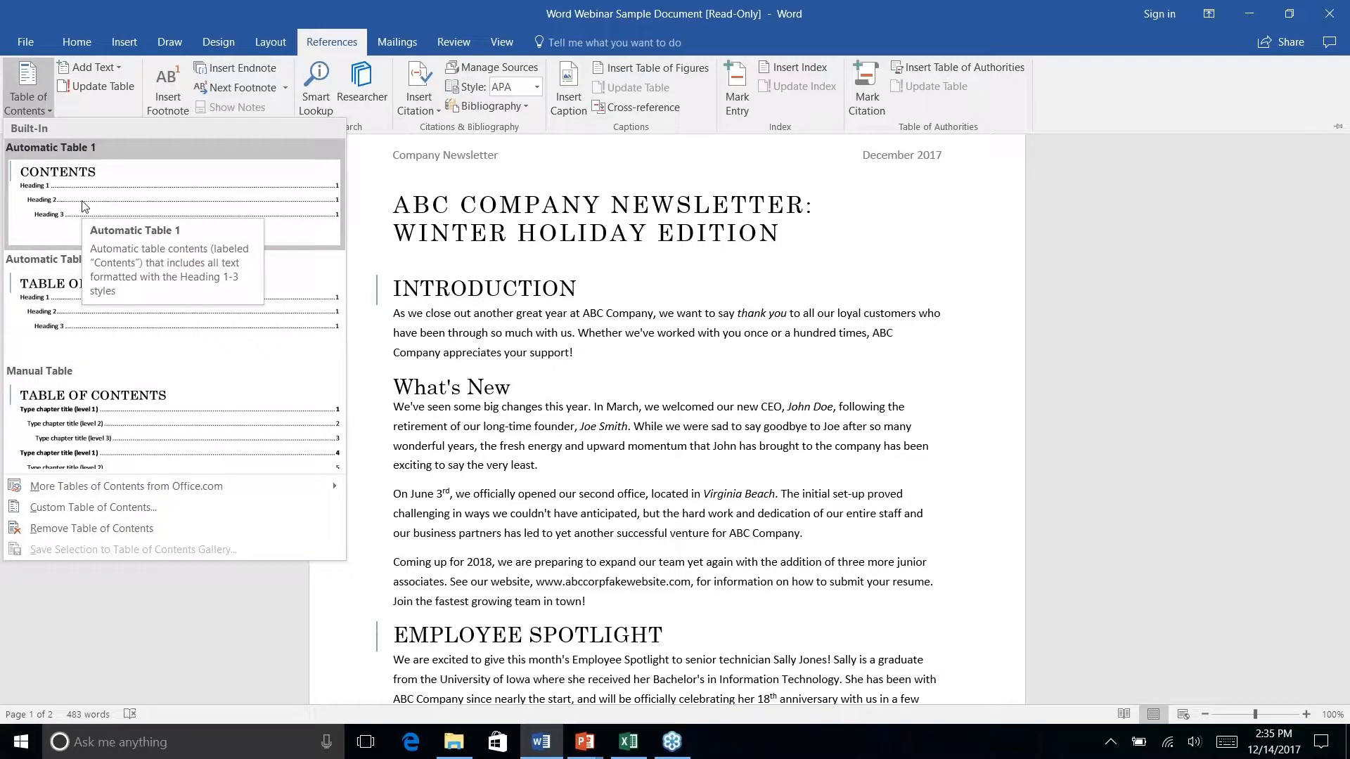
right_click(59, 205)
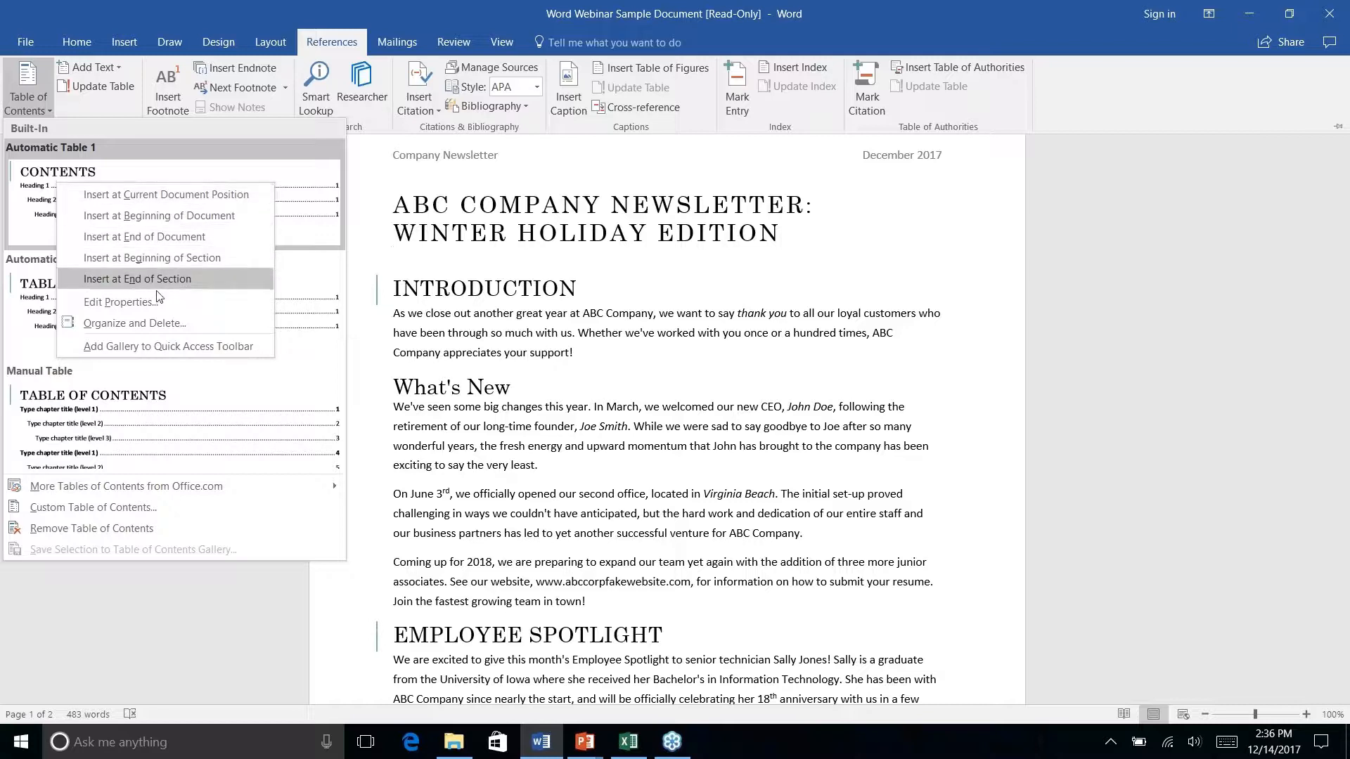
key("Escape")
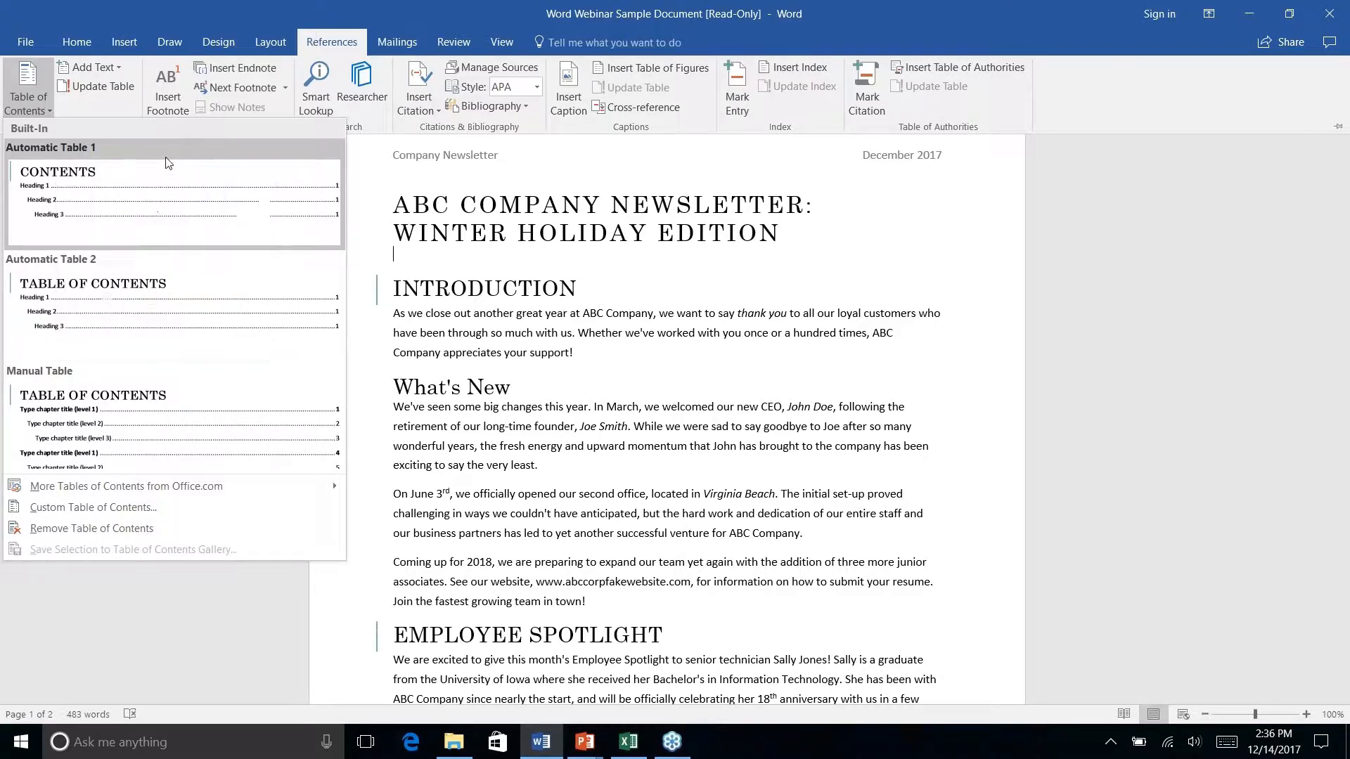
key("Escape")
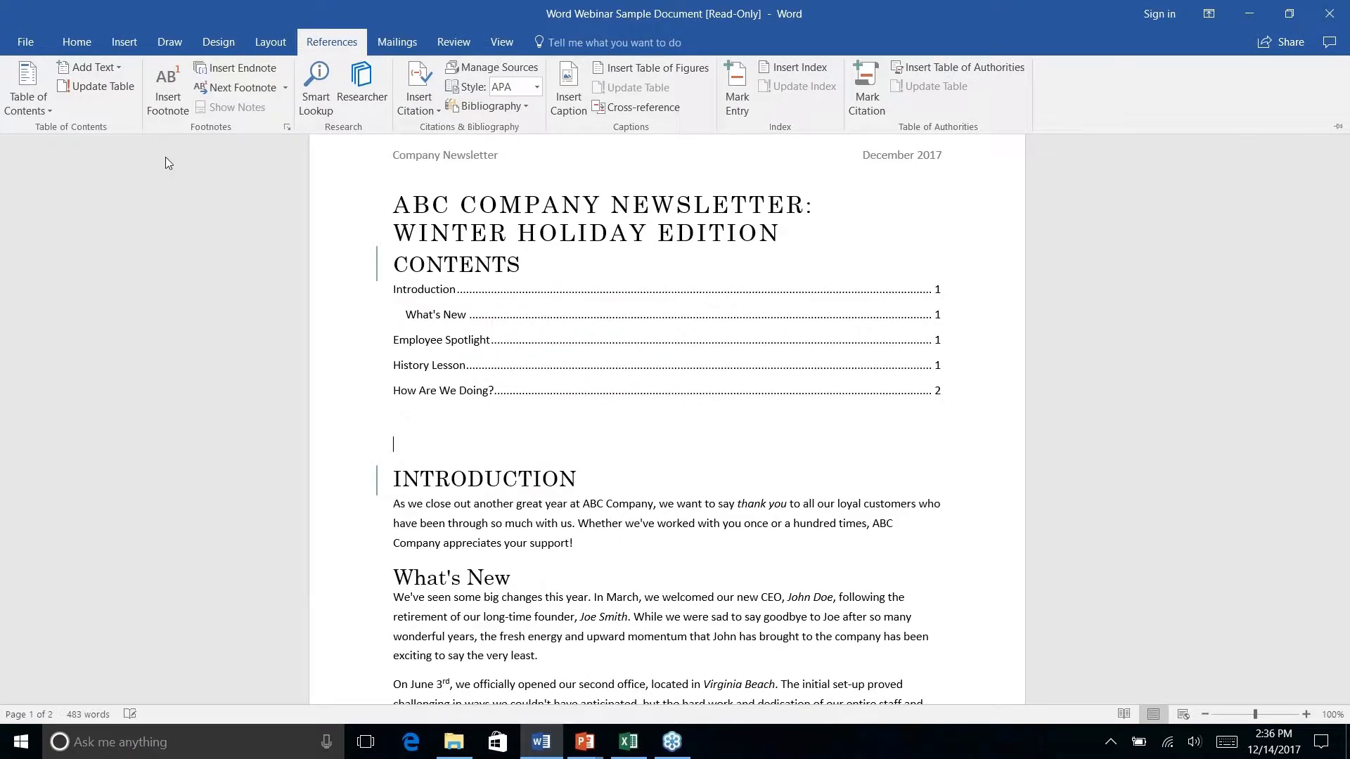
Add a blank line between the newsletter title and the Contents heading
left_click(795, 354)
left_click(794, 234)
key("Return")
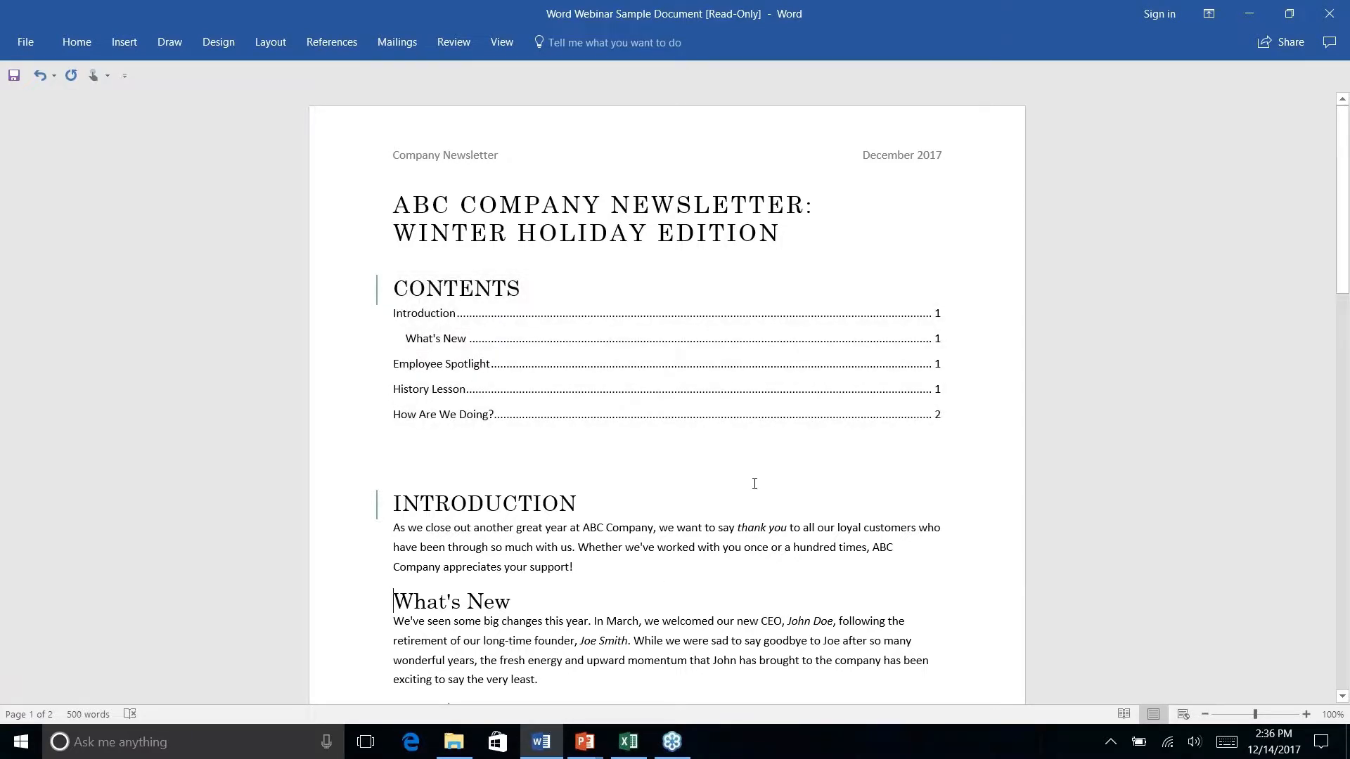
Refresh the table of contents and place the cursor on the blank line below it
scroll(753, 485, "down", 4)
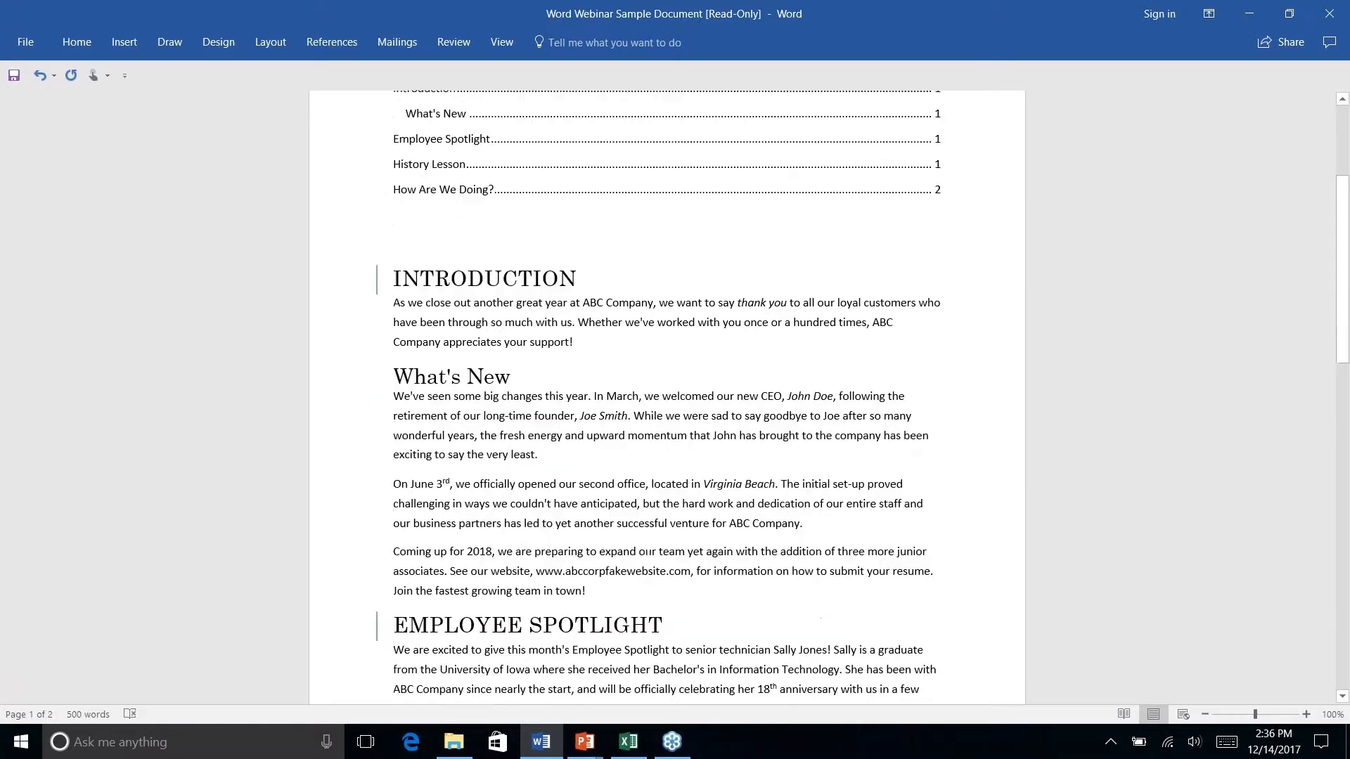
scroll(754, 485, "up", 4)
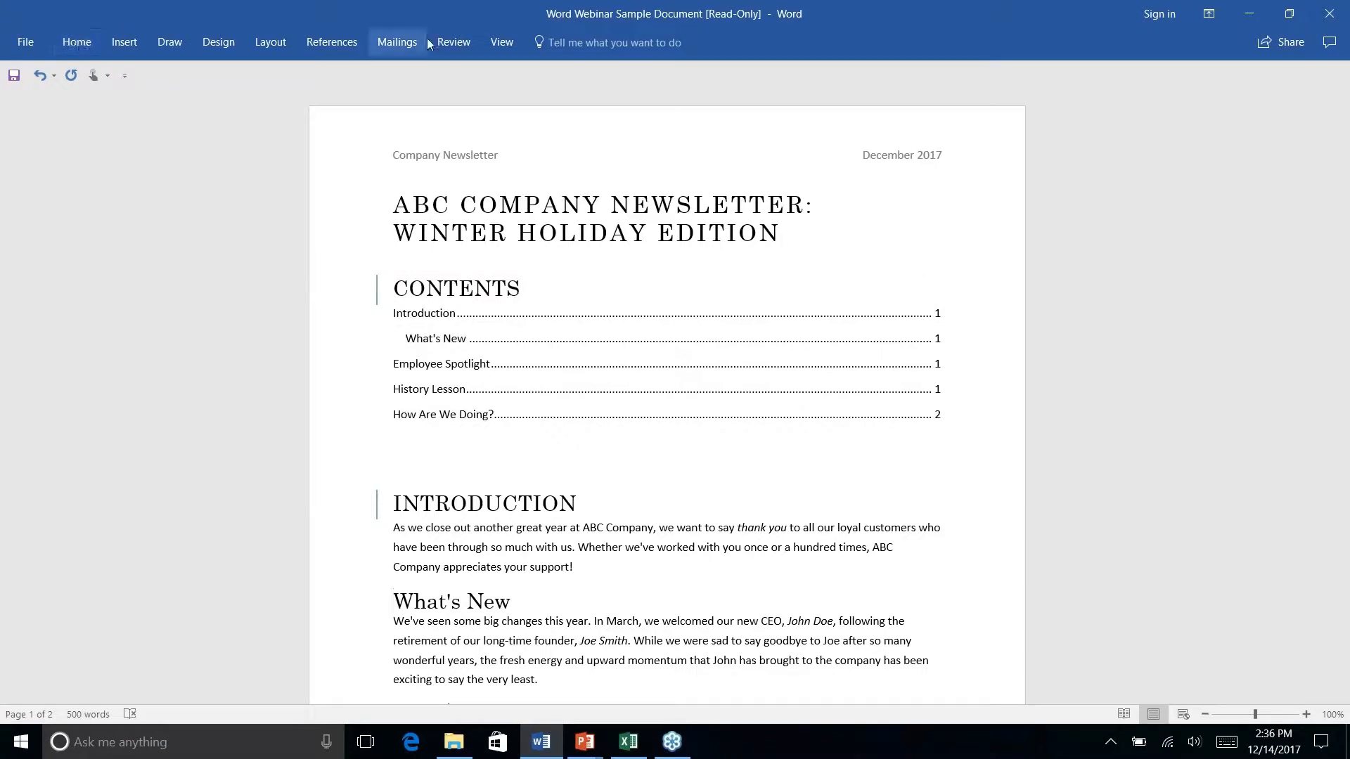
left_click(333, 44)
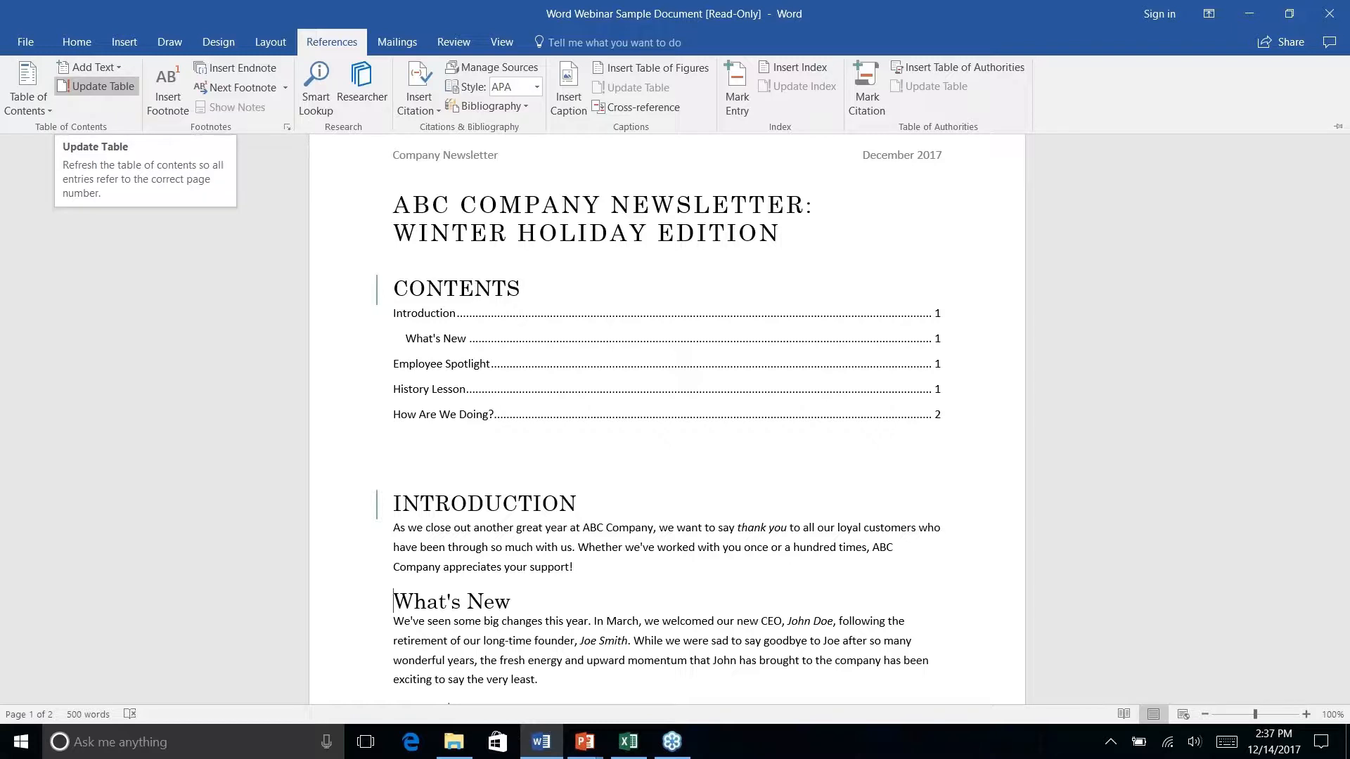
key("ctrl+F1")
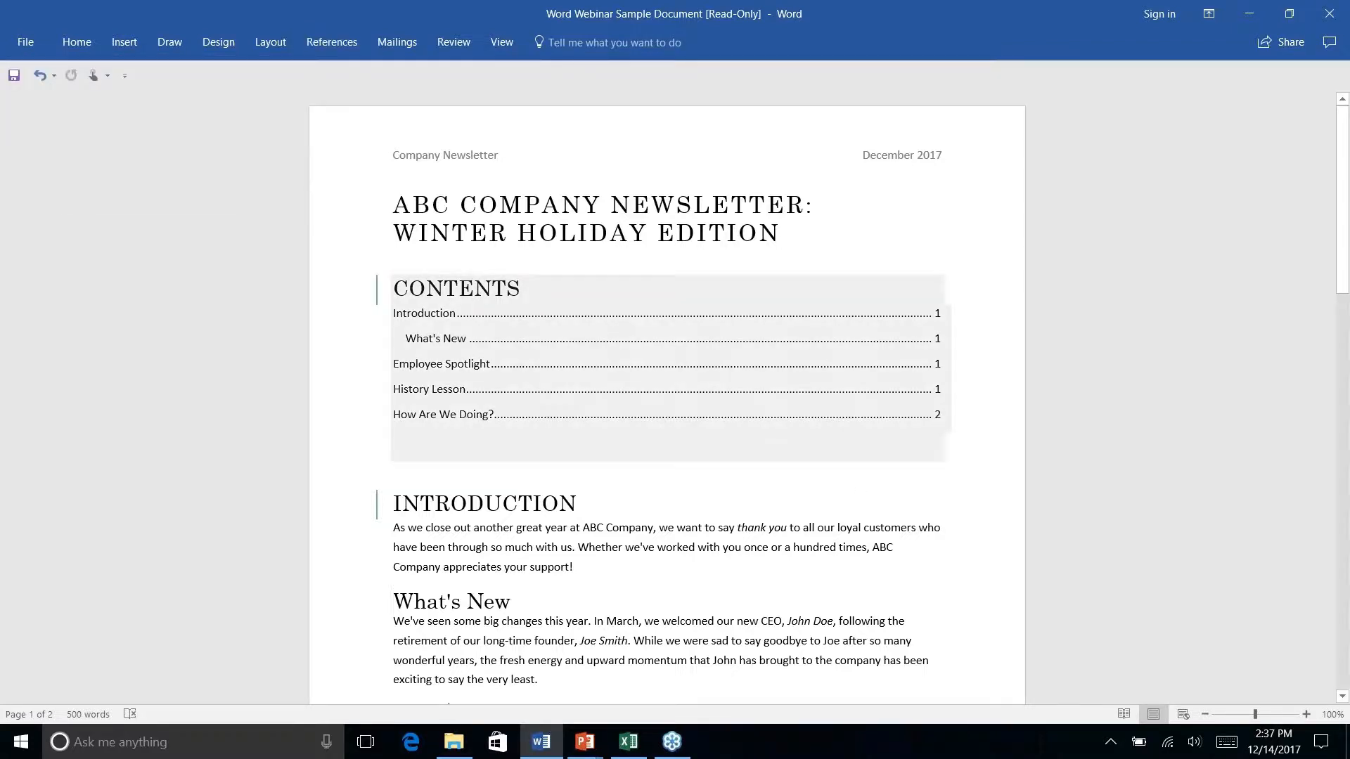
left_click(689, 424)
left_click(703, 479)
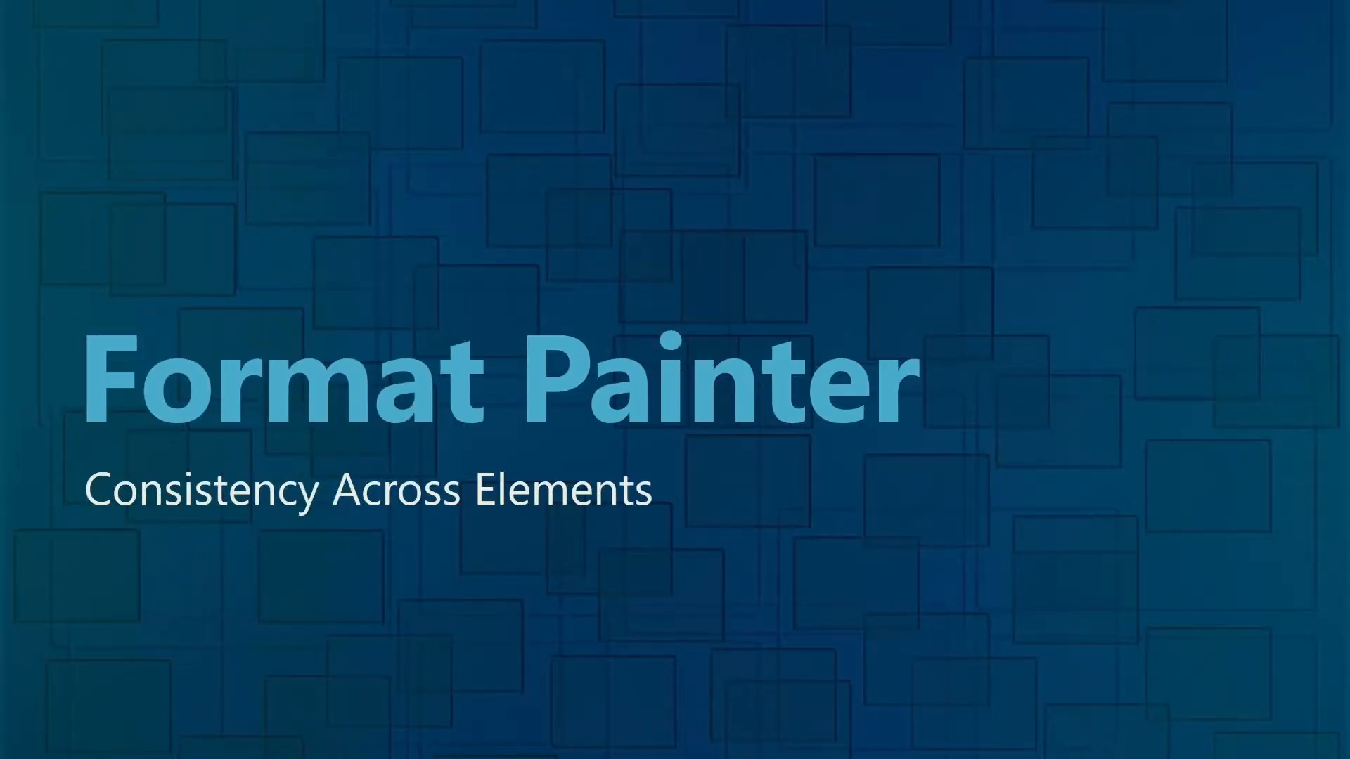
Switch from the slides back to the Word newsletter and go to the company address at its end
key("alt+Tab")
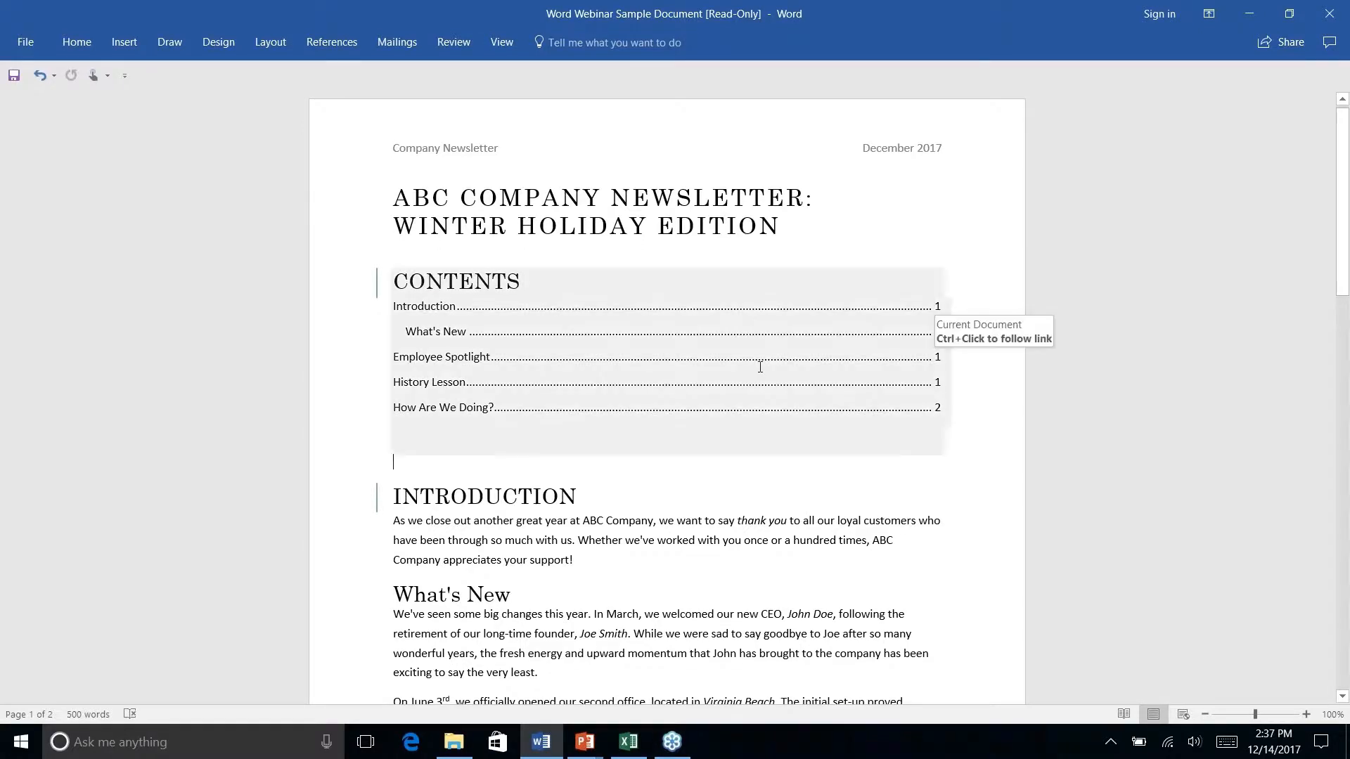
left_click(760, 363, "ctrl")
scroll(760, 367, "down", 9)
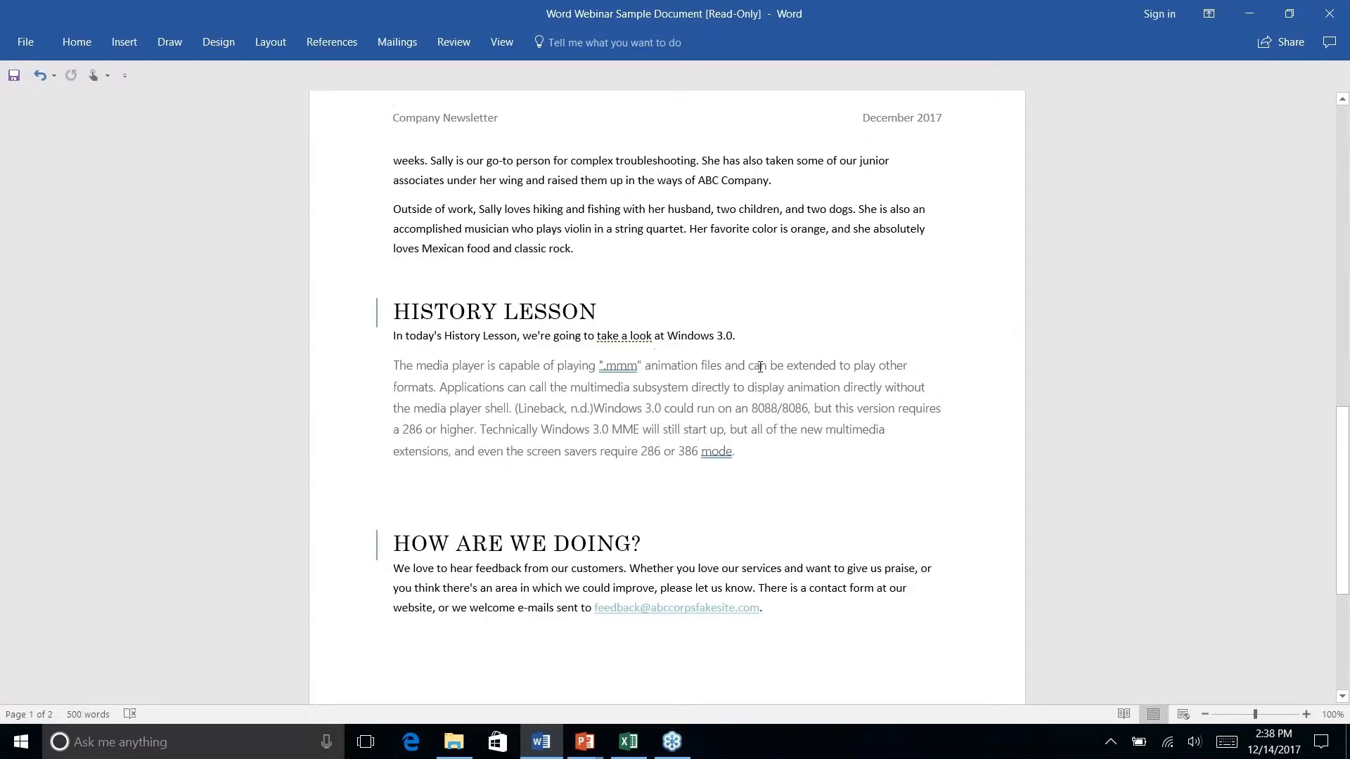
left_click(126, 44)
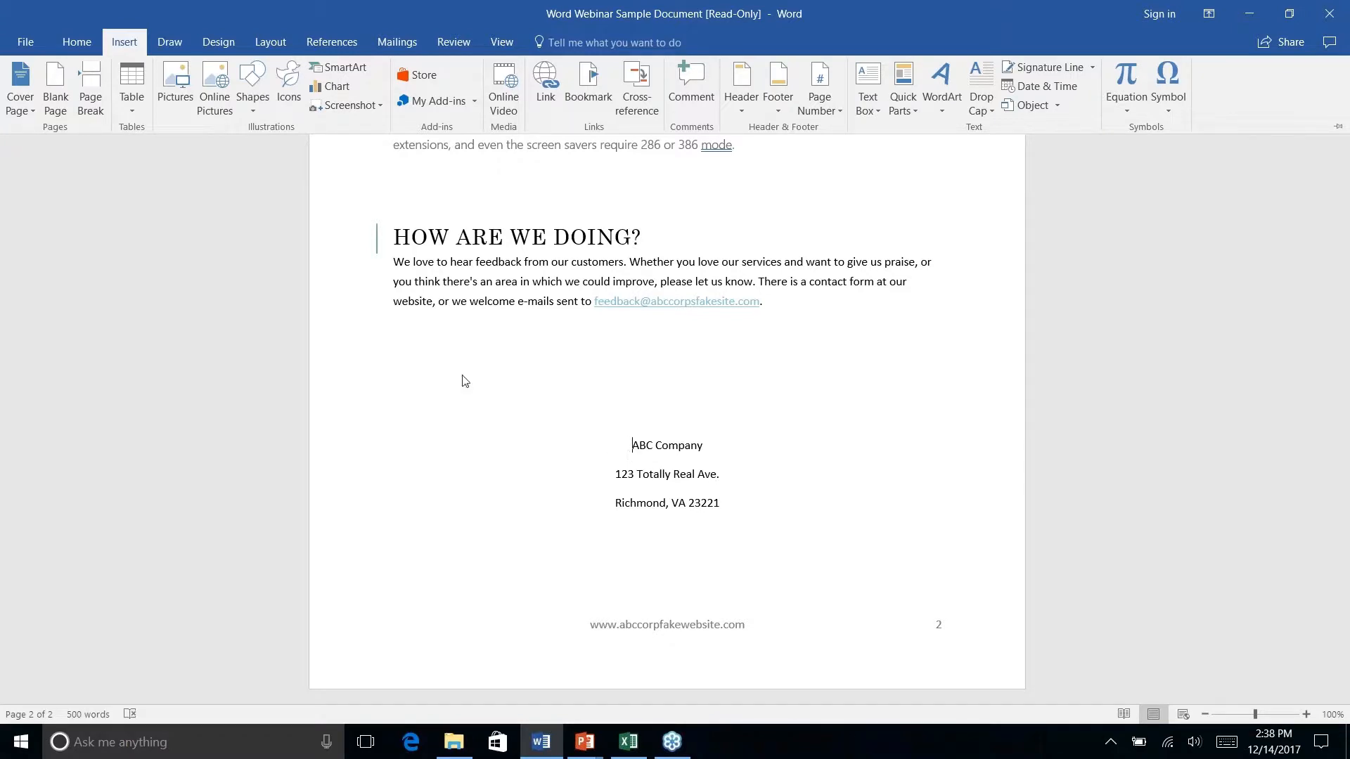
right_click(252, 109)
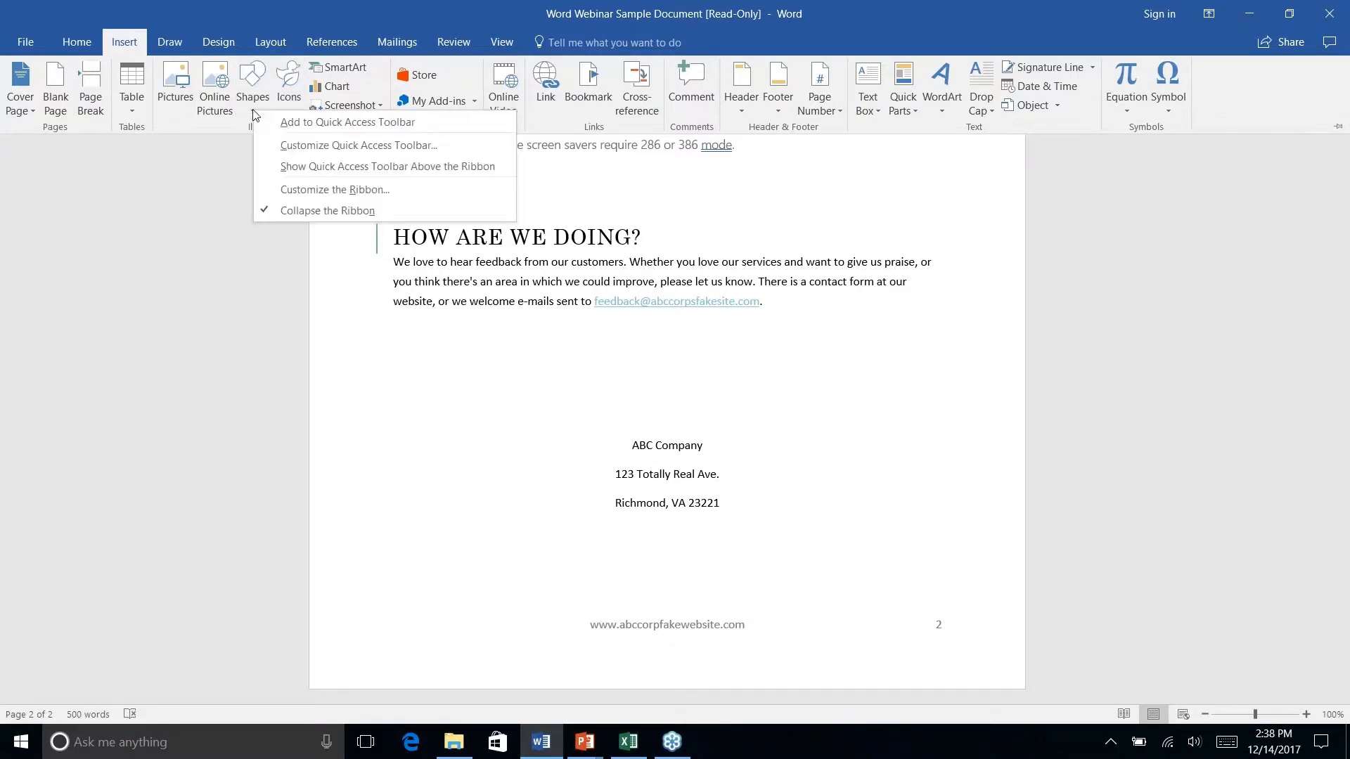
left_click(251, 75)
left_click(251, 75)
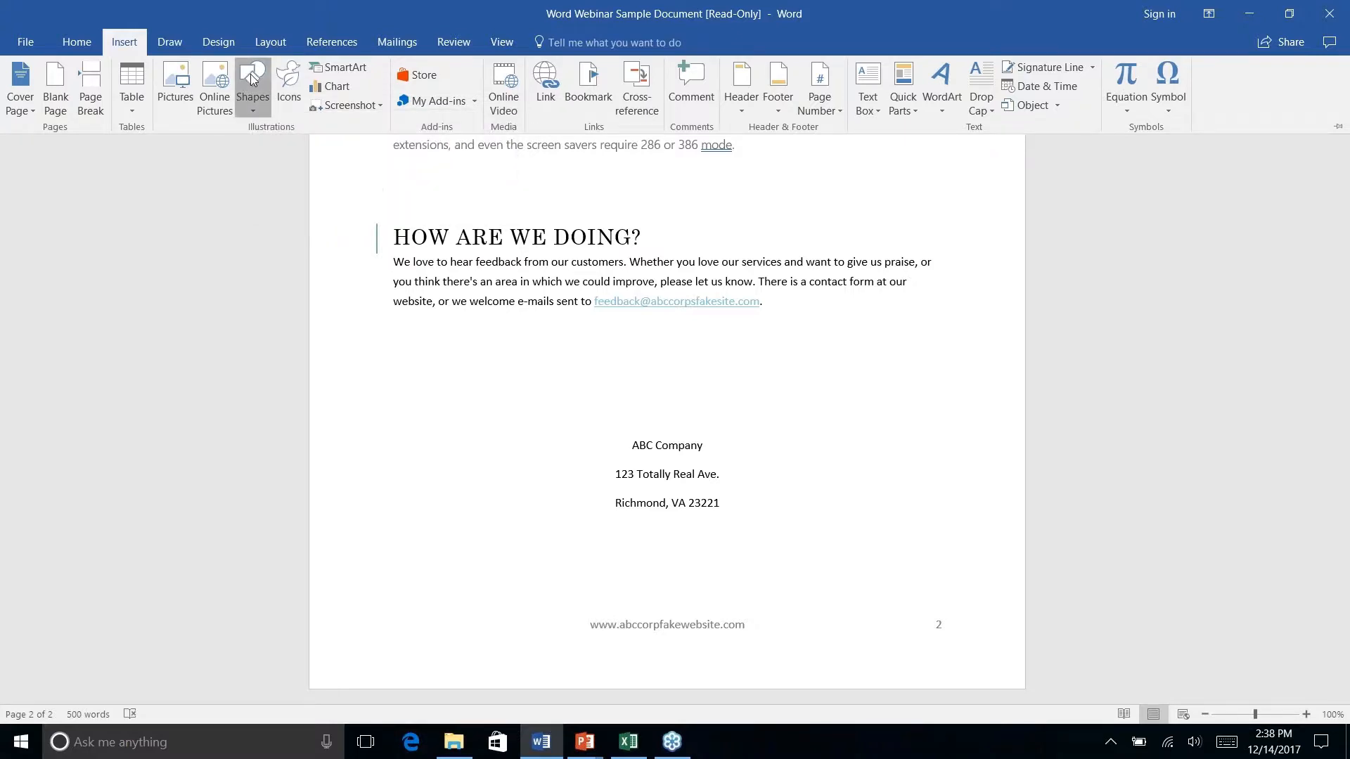
left_click(337, 150)
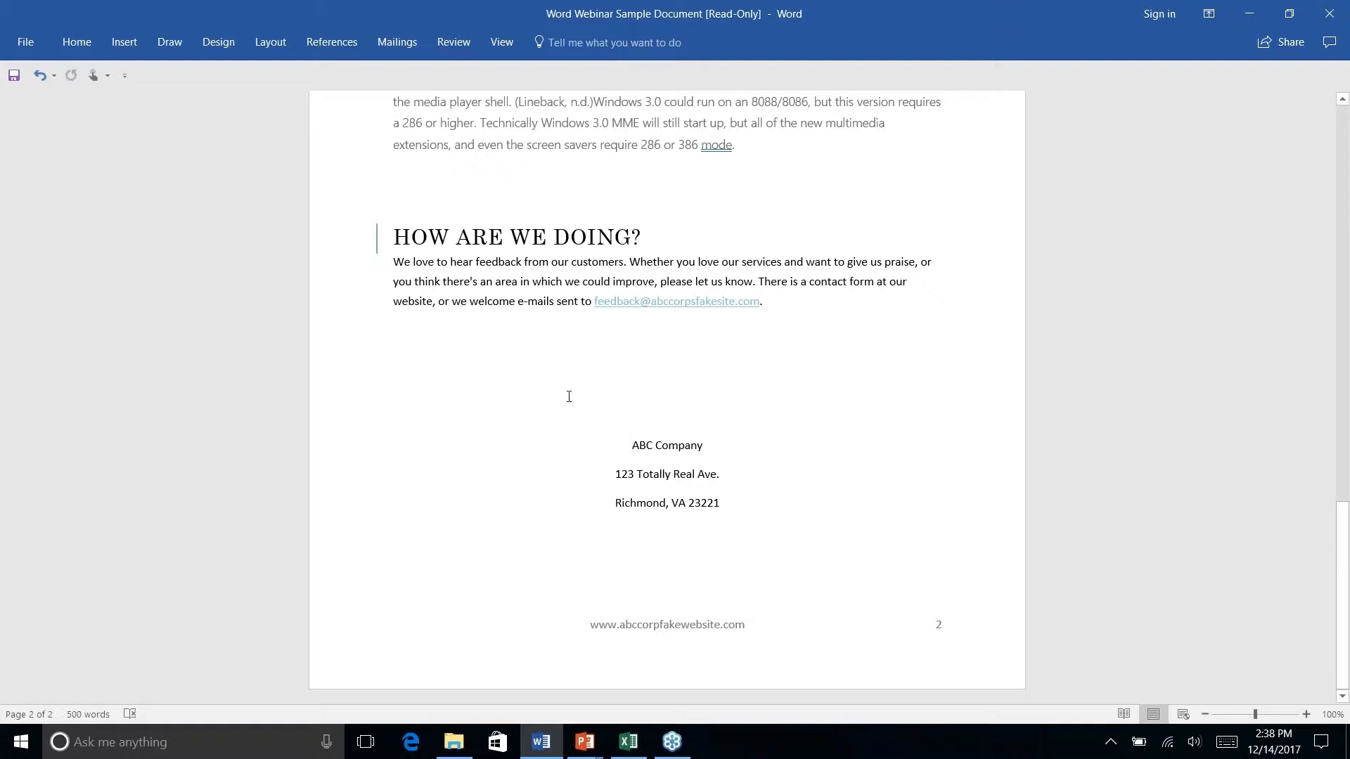
Draw a rounded rectangle about 1.37" high and 1.77" wide over the centred company address on page 2
left_click(178, 40)
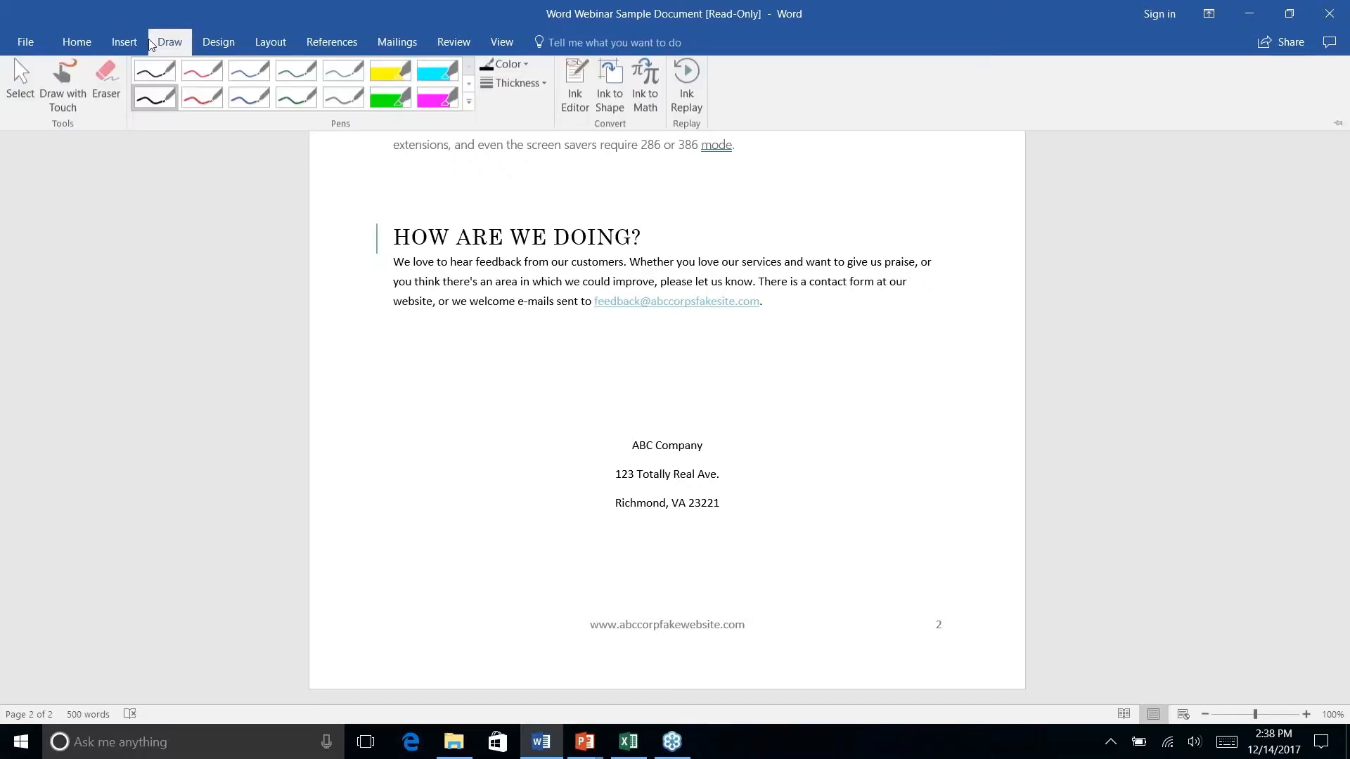
left_click(111, 48)
left_click(263, 113)
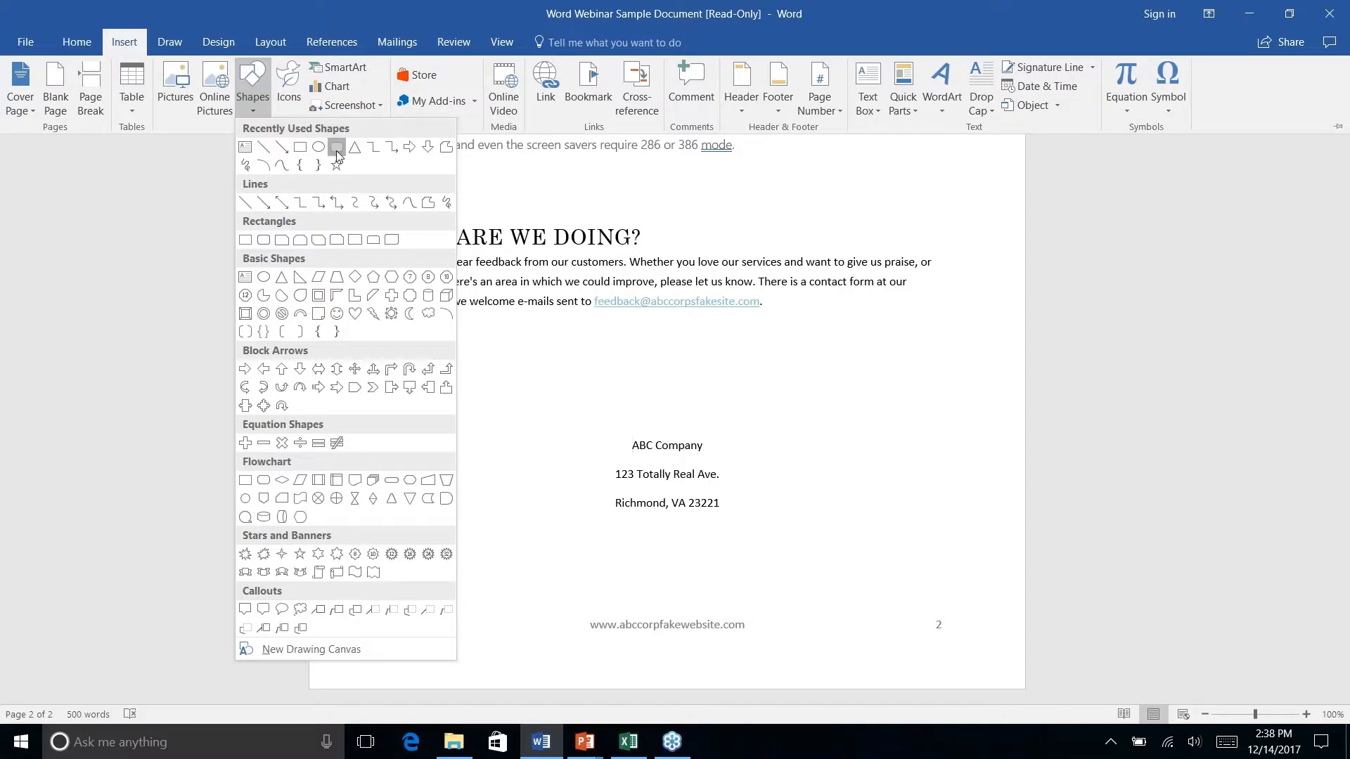
left_click(318, 148)
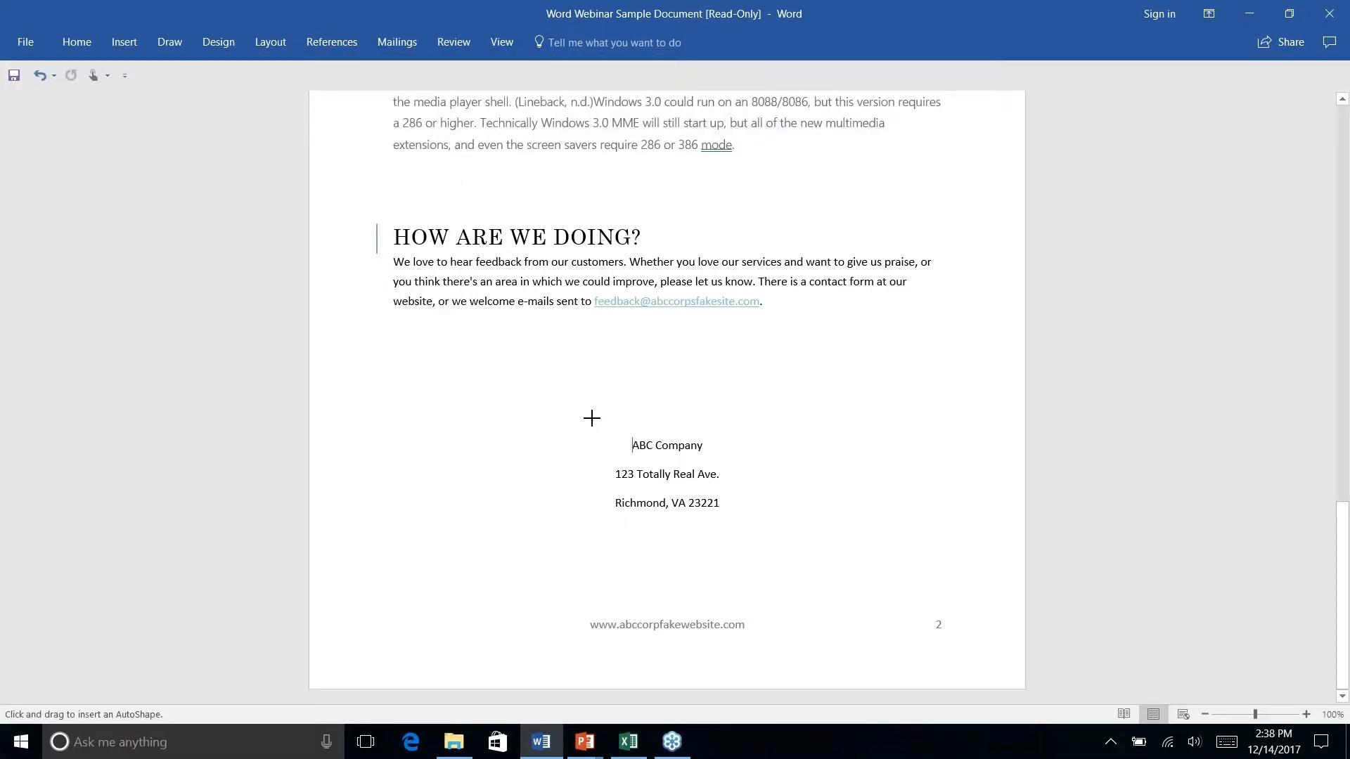
left_click_drag(591, 418, 741, 535)
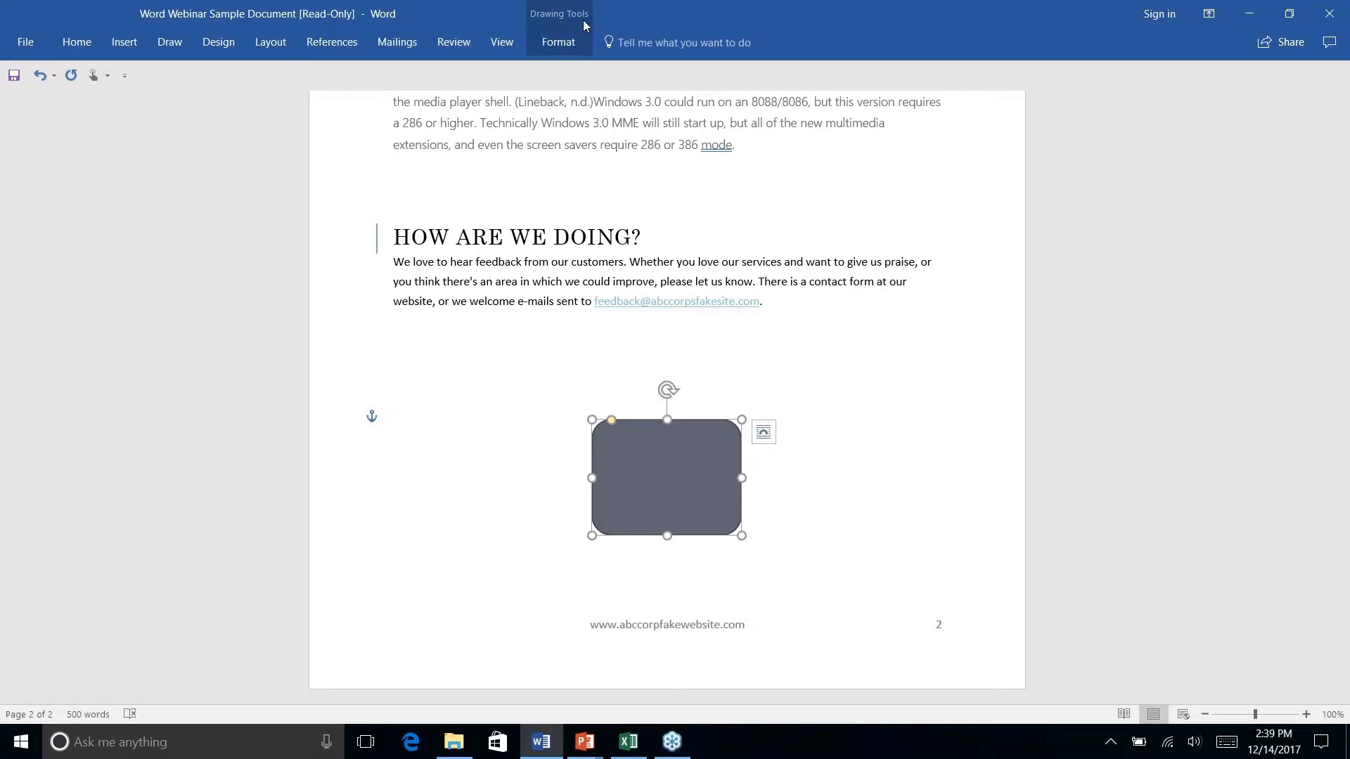
Send the rounded rectangle behind the text of the company address
left_click(558, 45)
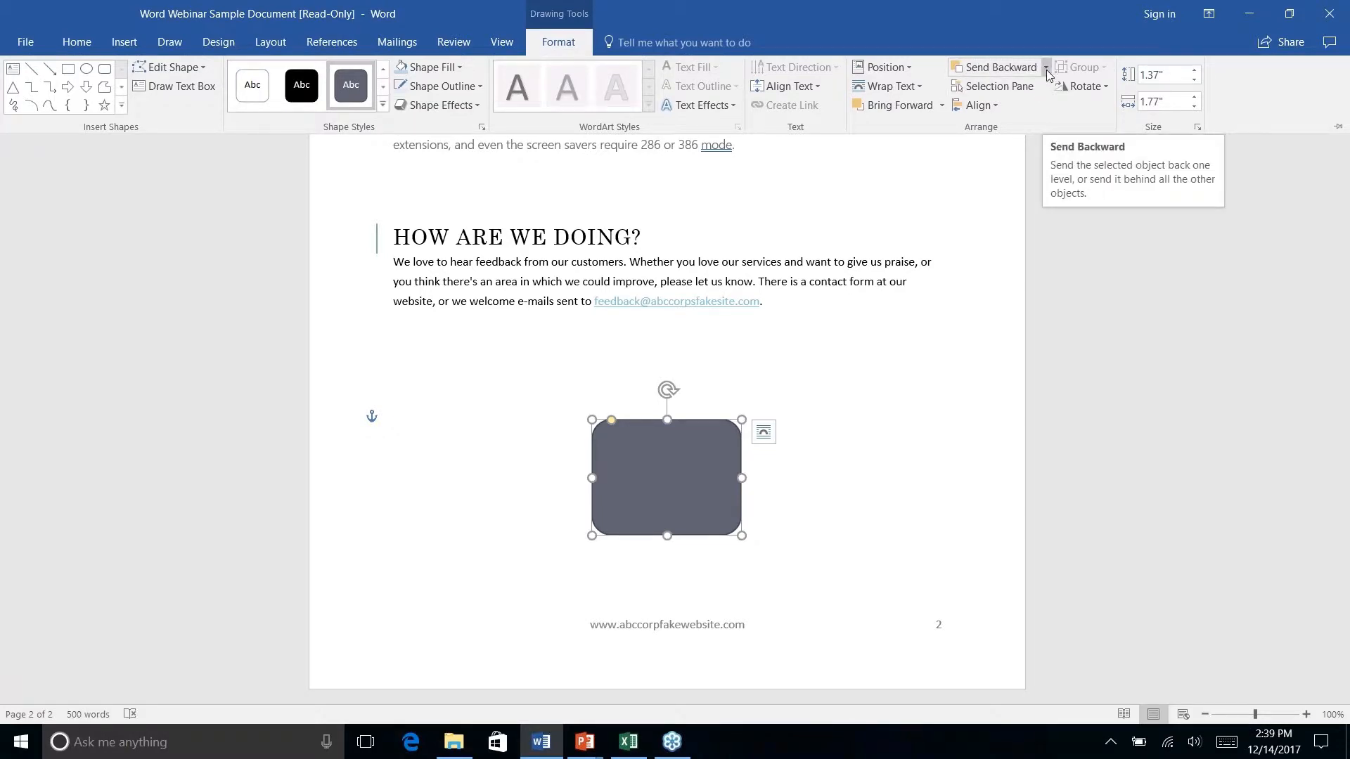
left_click(1045, 69)
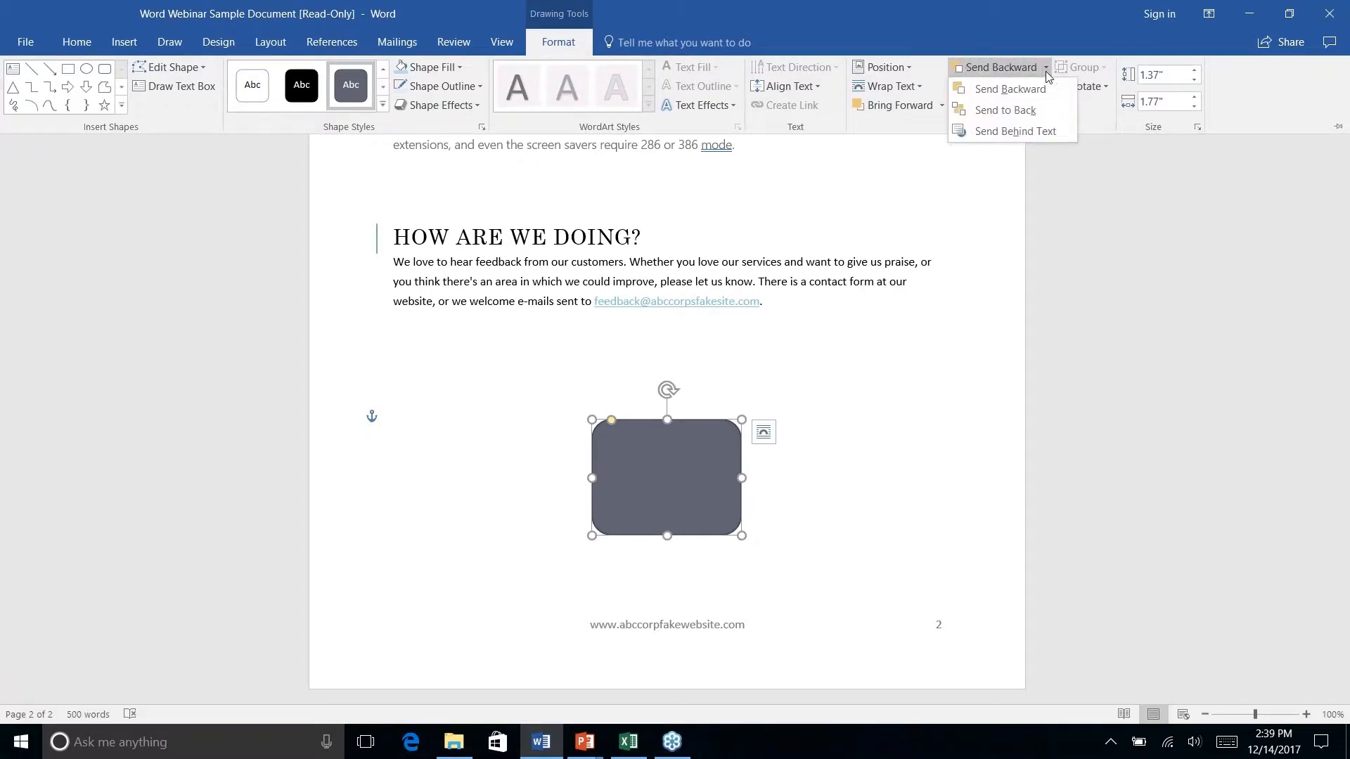
right_click(1010, 134)
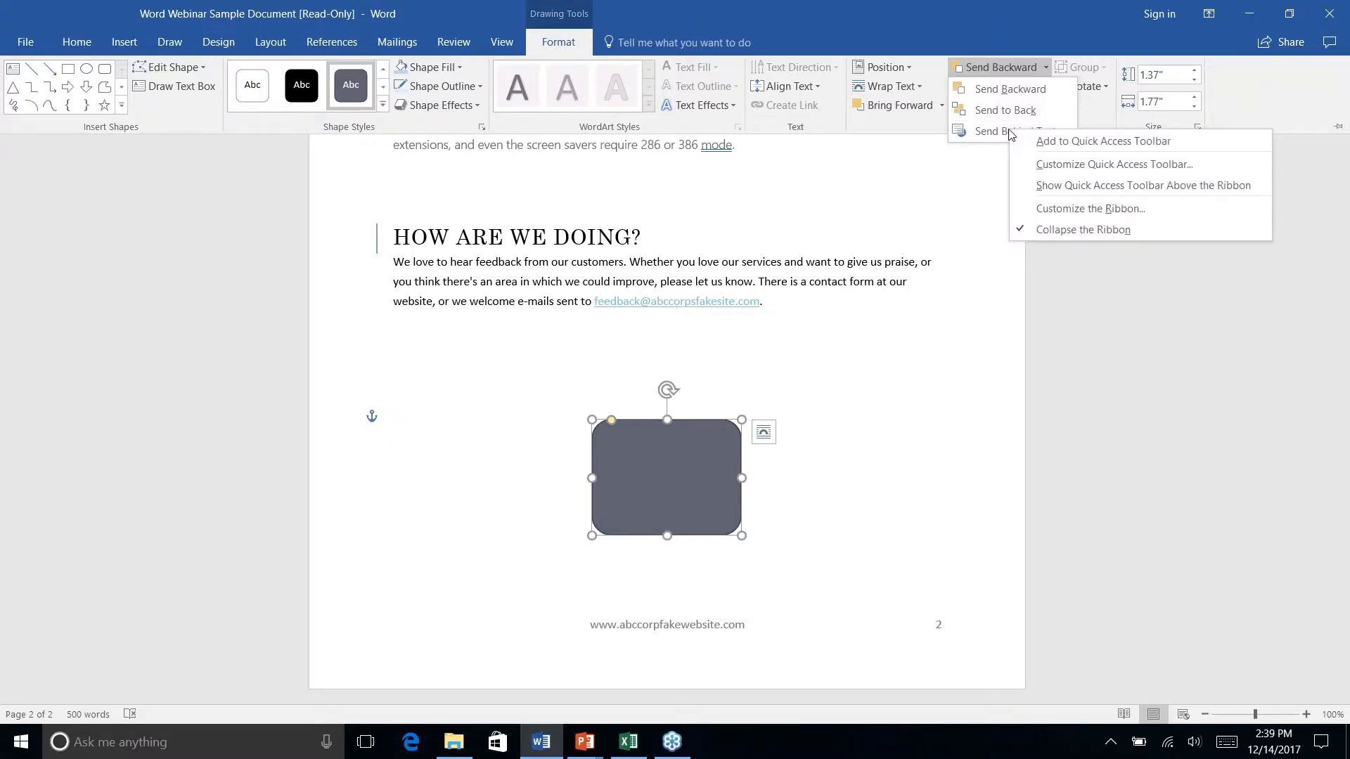
left_click(999, 133)
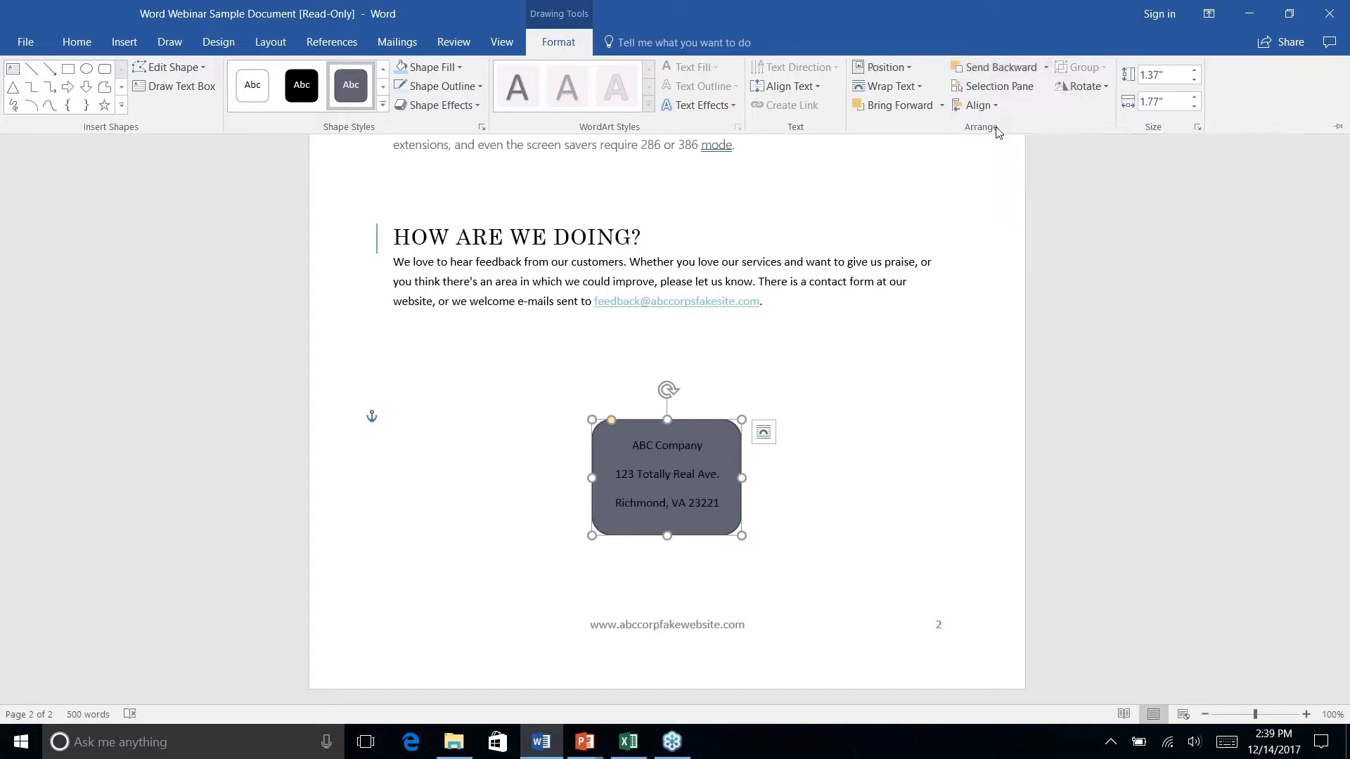
right_click(810, 507)
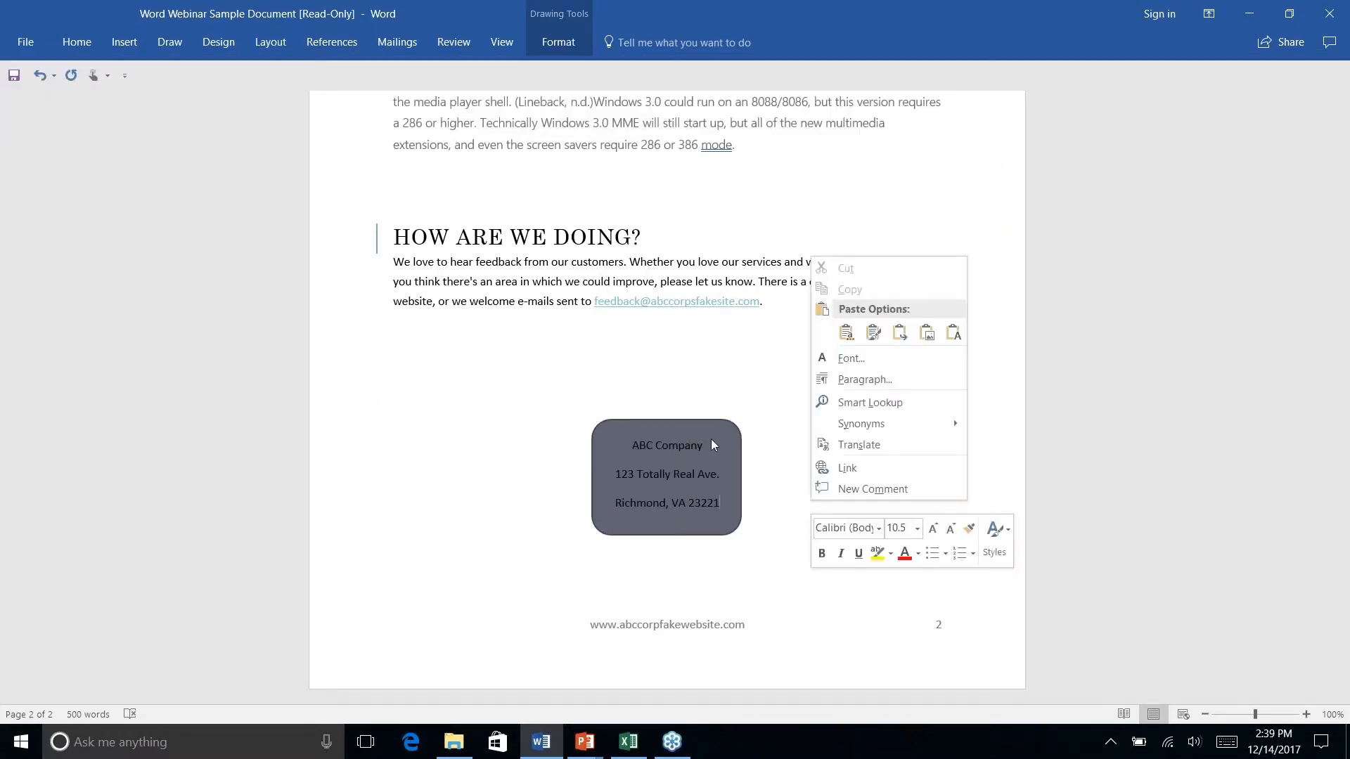
key("Escape")
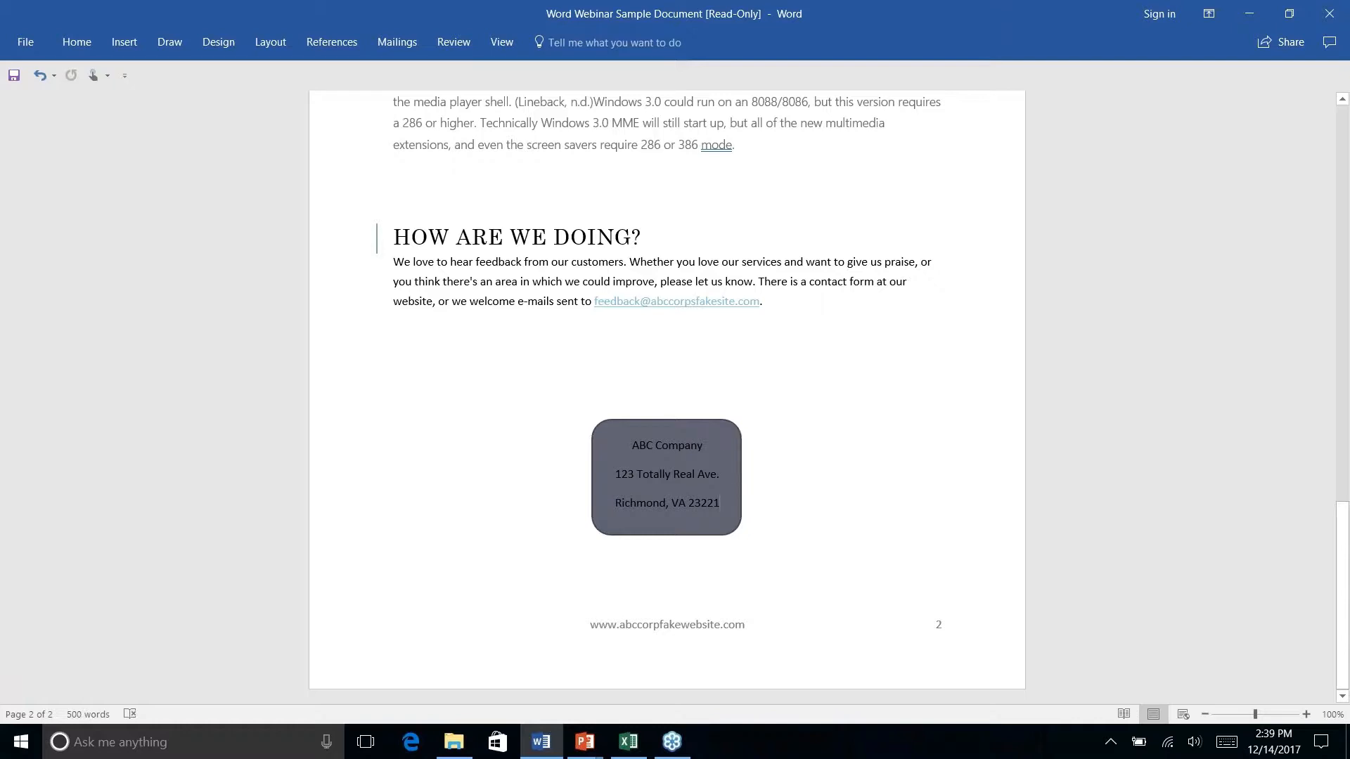
Apply the light teal theme style with dark text to the rounded rectangle behind the company address
left_click(723, 454)
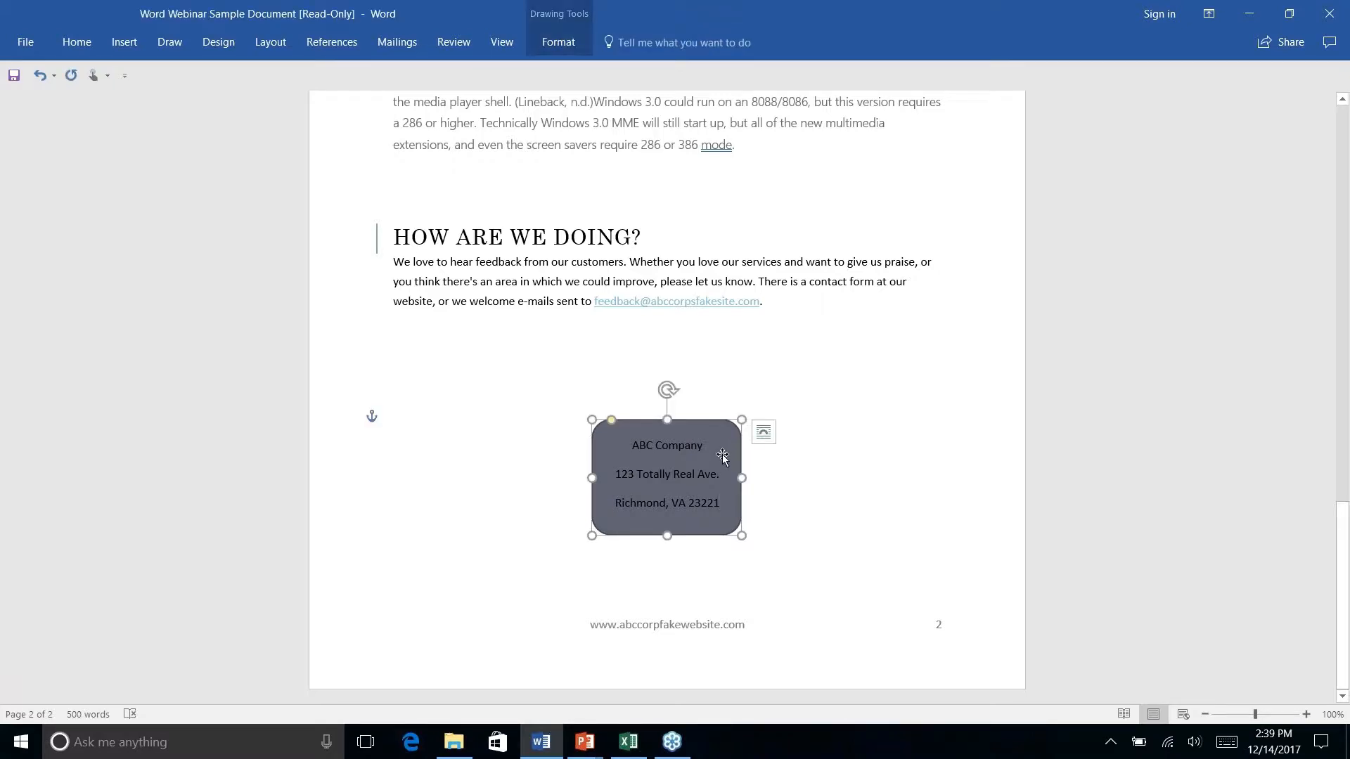
left_click(124, 42)
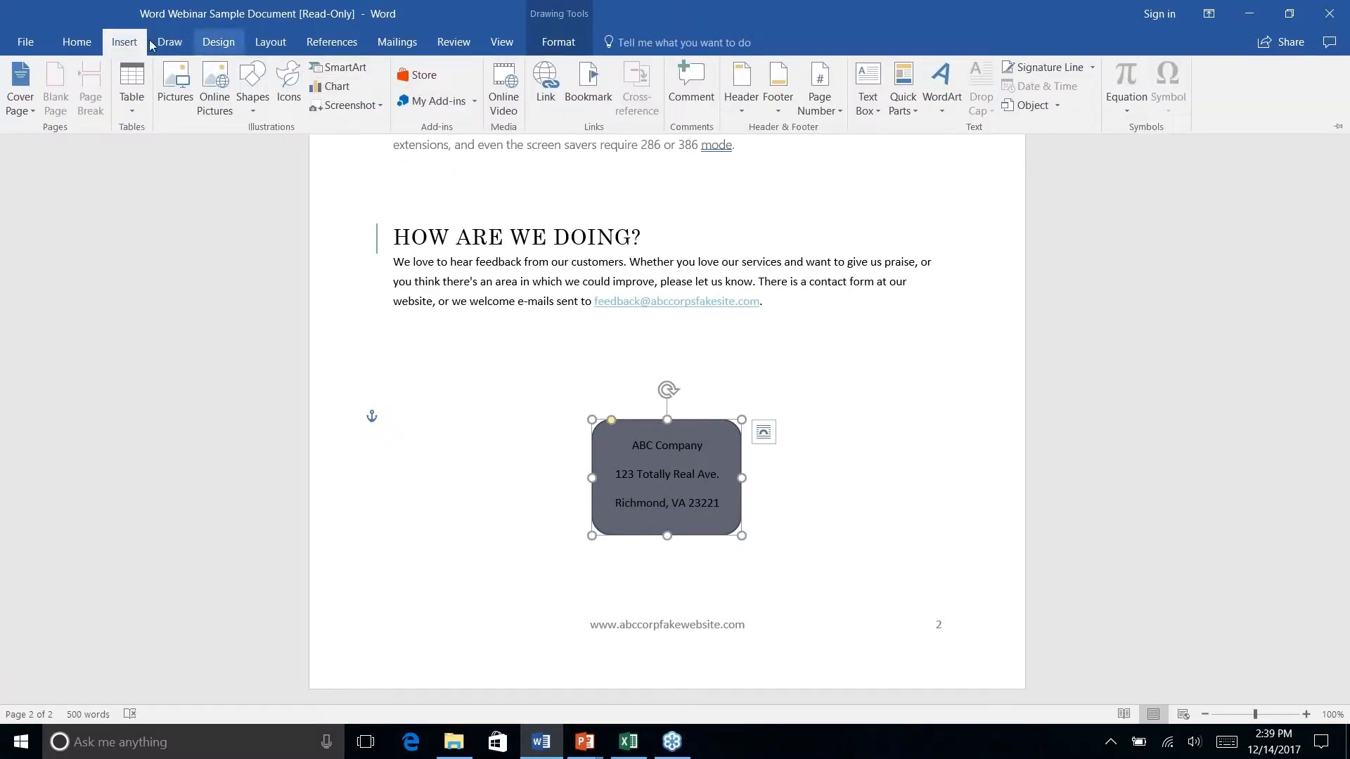
left_click(79, 43)
left_click(561, 45)
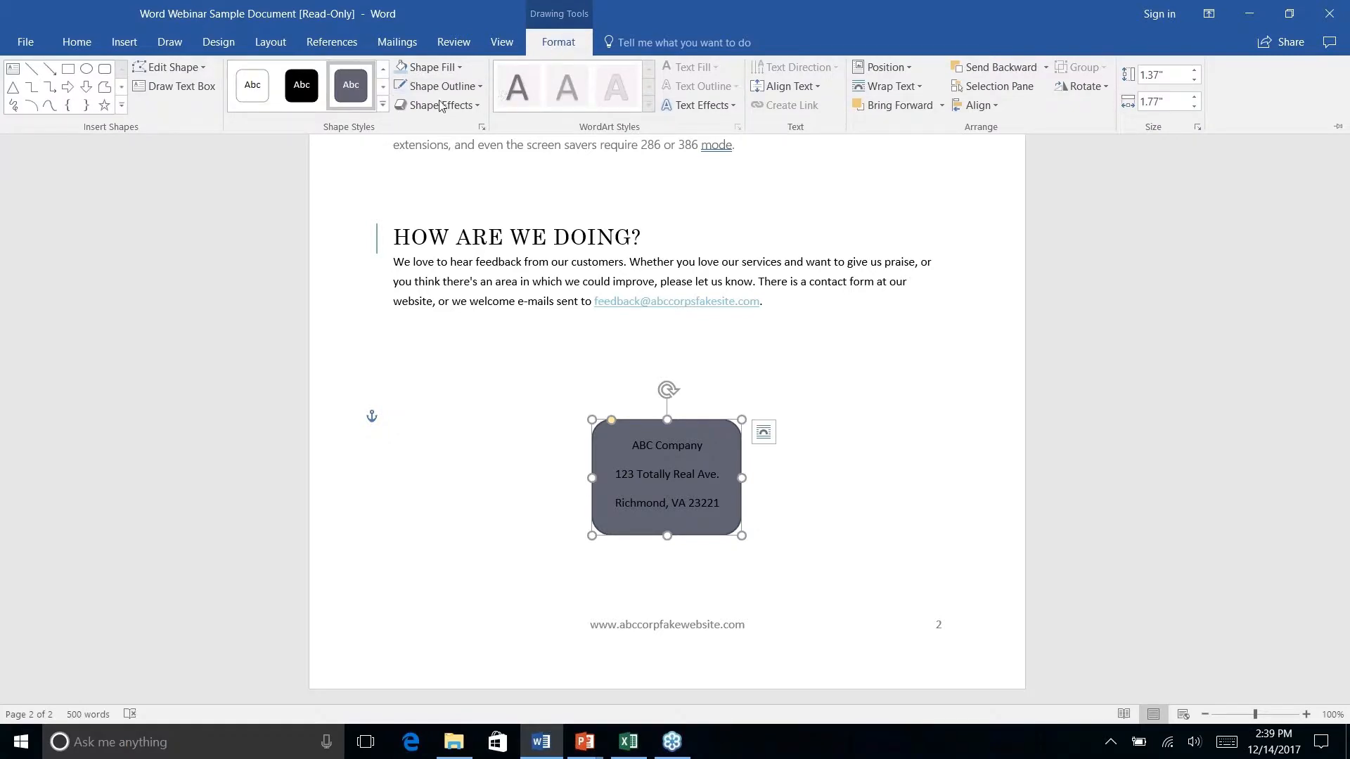
left_click(383, 105)
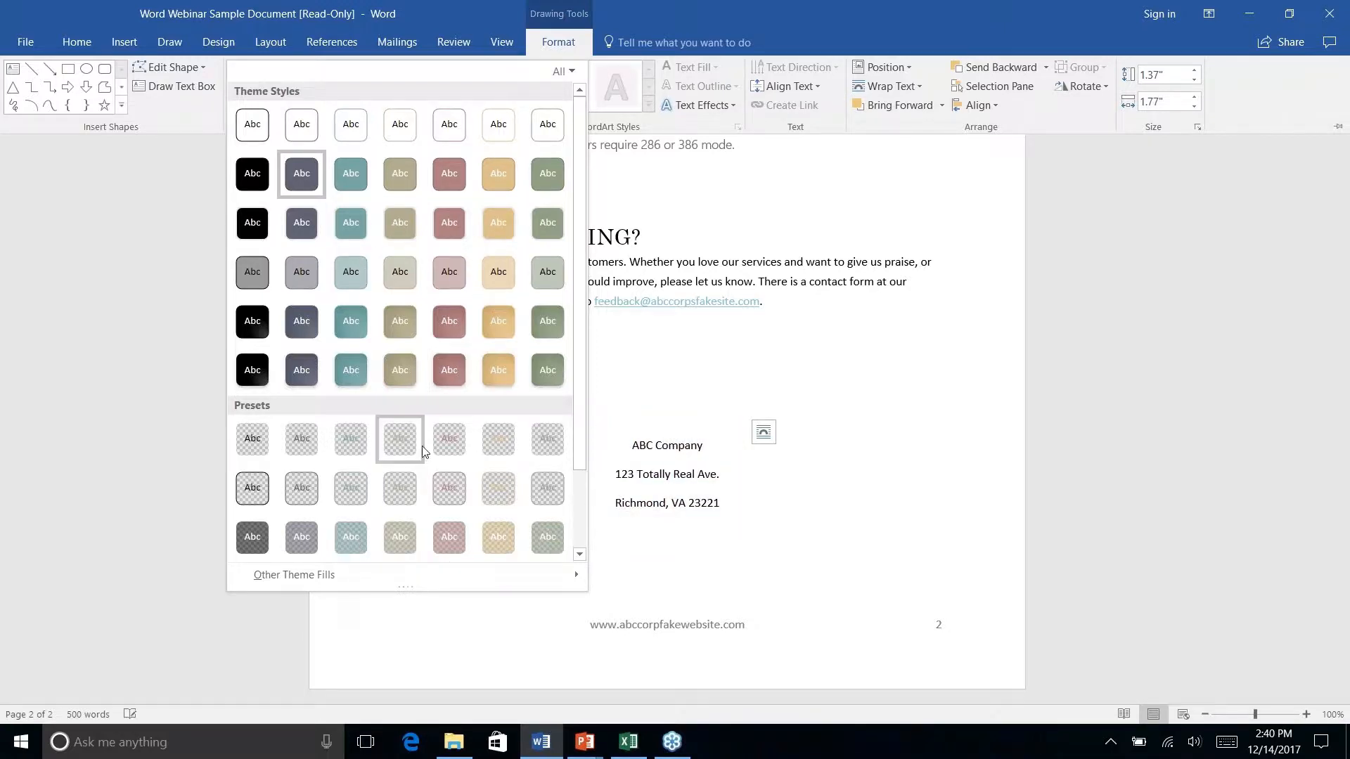
scroll(503, 391, "down", 2)
scroll(503, 391, "up", 2)
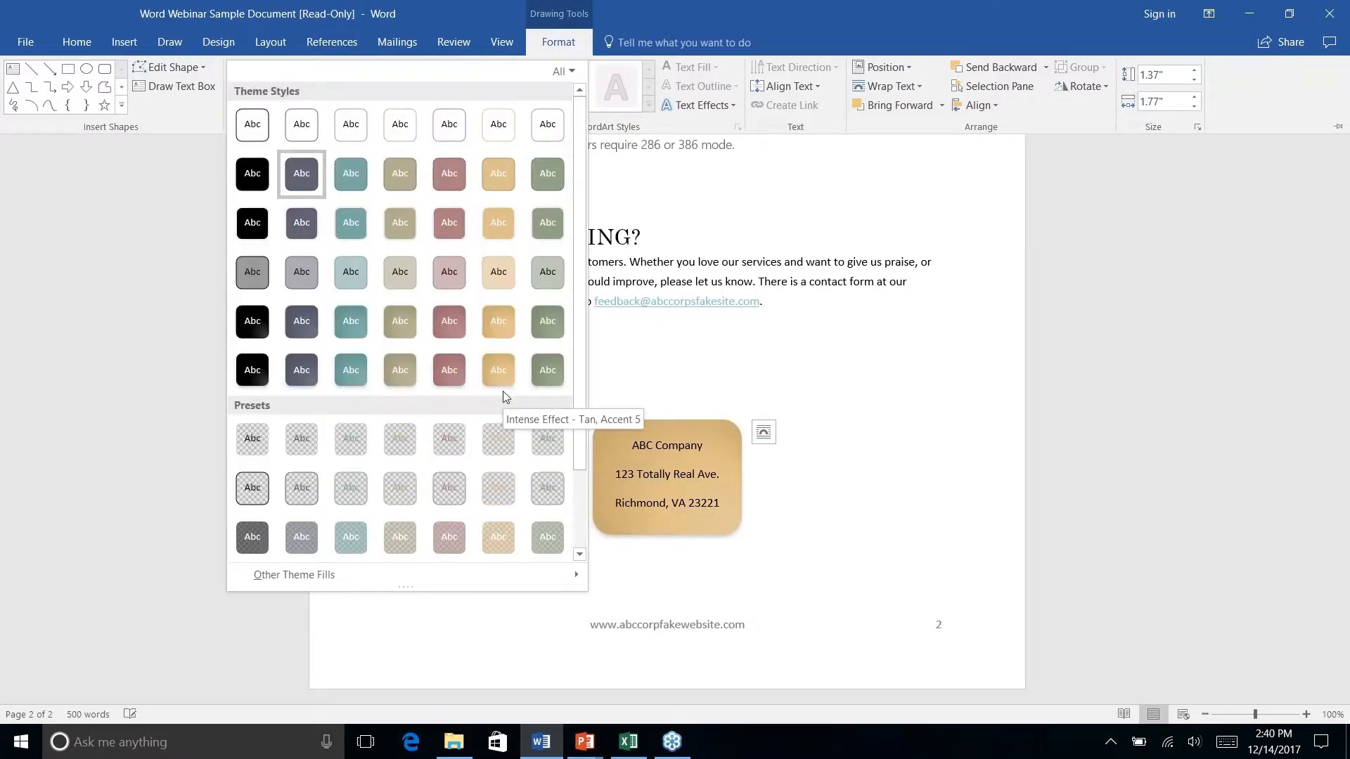
right_click(350, 278)
left_click(344, 270)
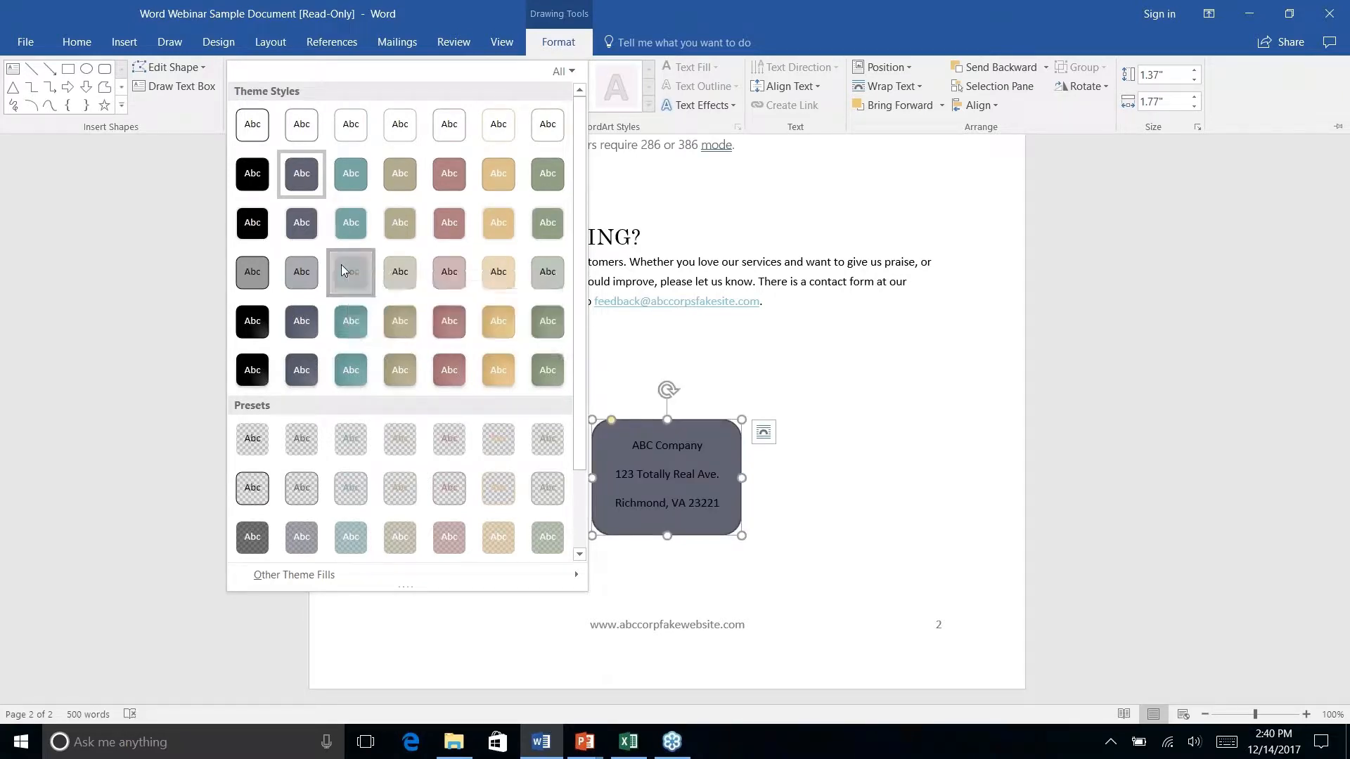
left_click(350, 265)
right_click(794, 513)
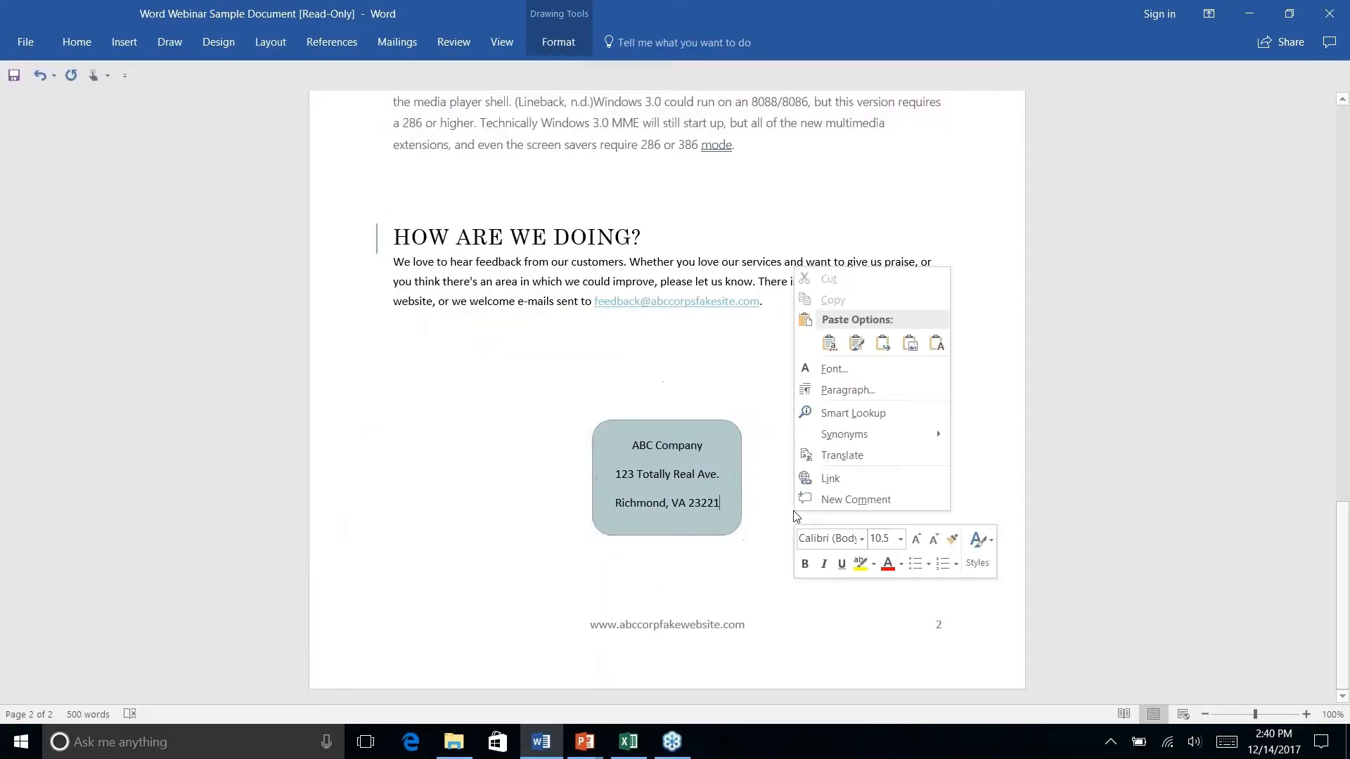
left_click(737, 357)
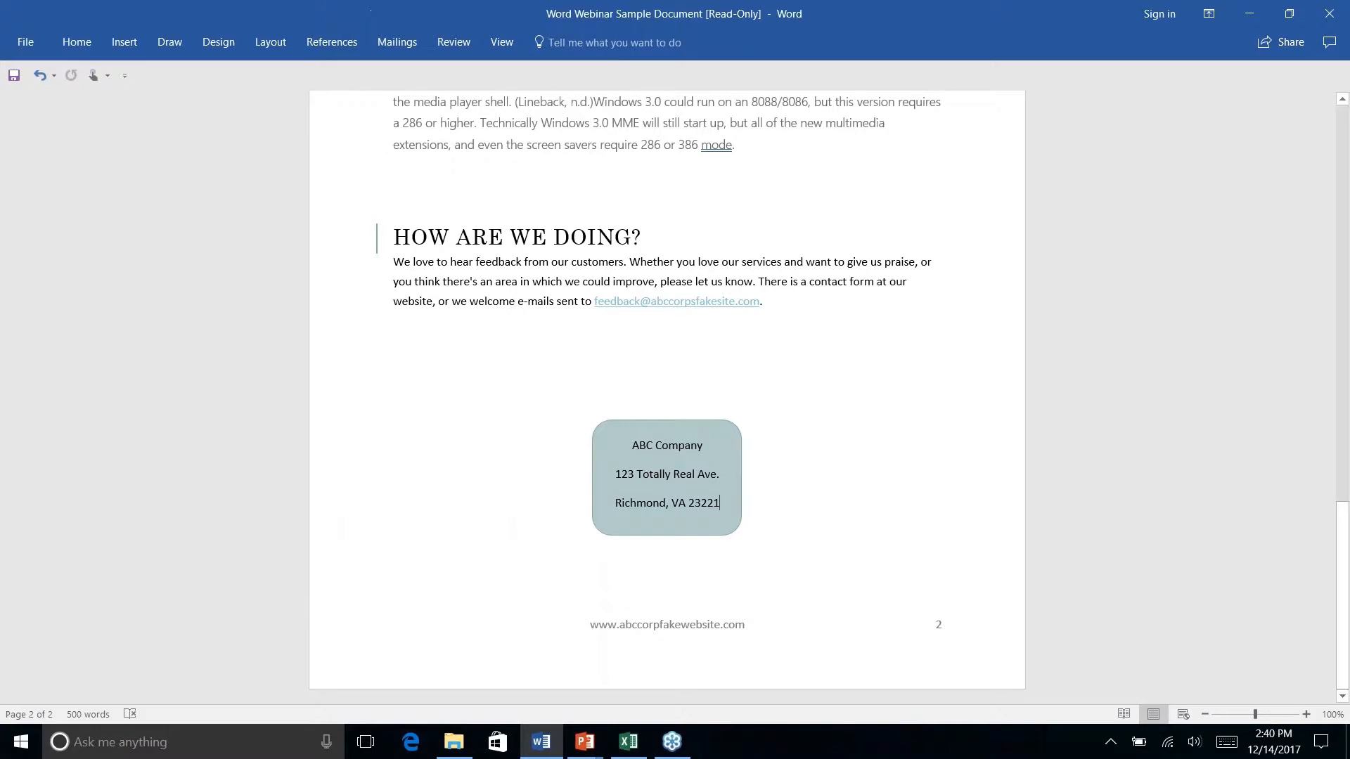
Set the outline of the address rectangle to the darkest teal theme colour
left_click(718, 439)
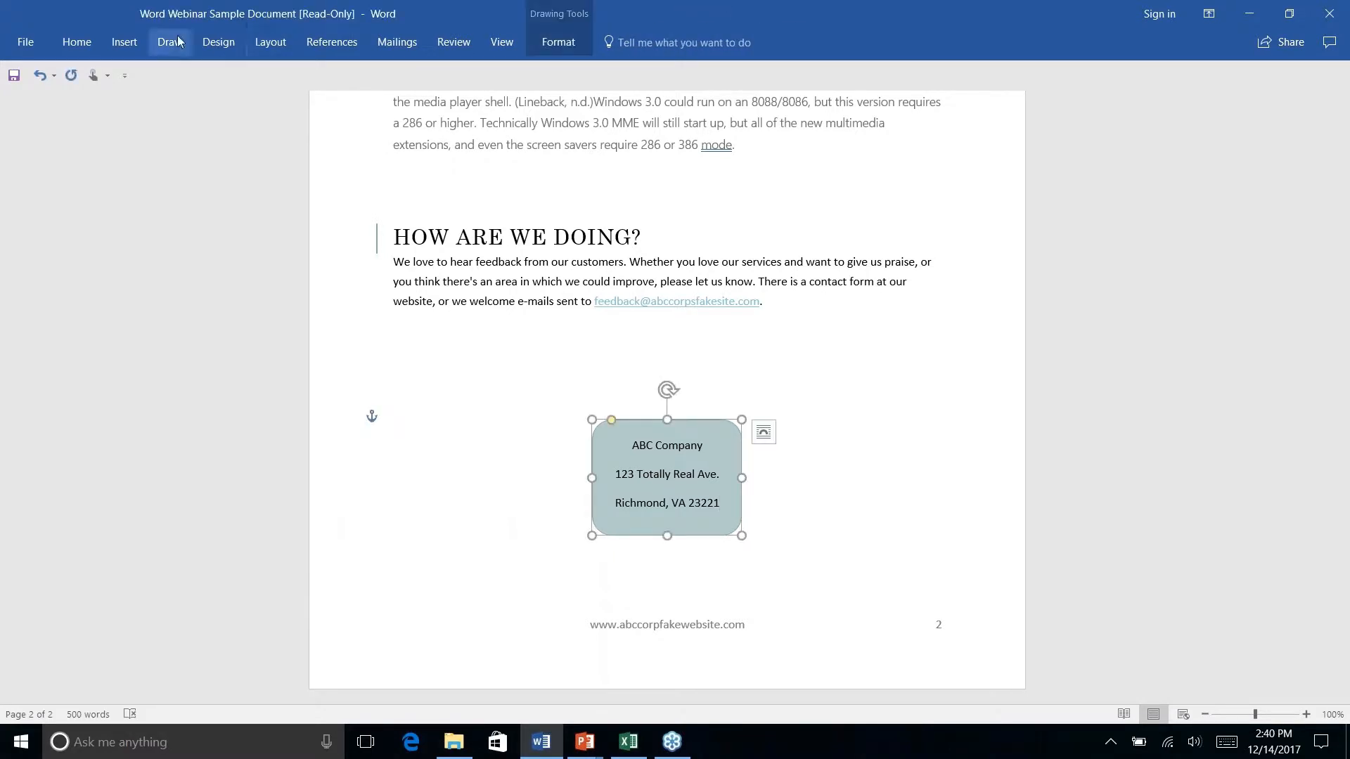
left_click(540, 44)
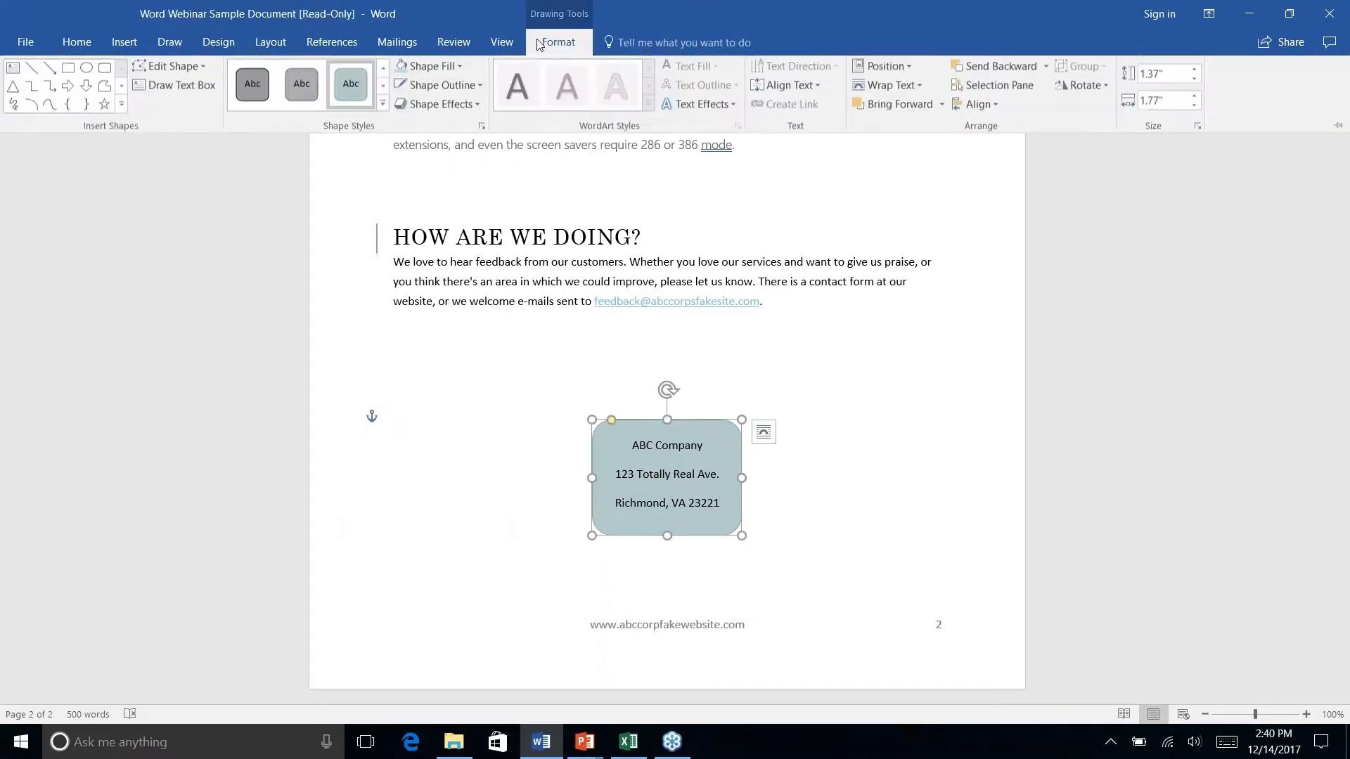
left_click(461, 87)
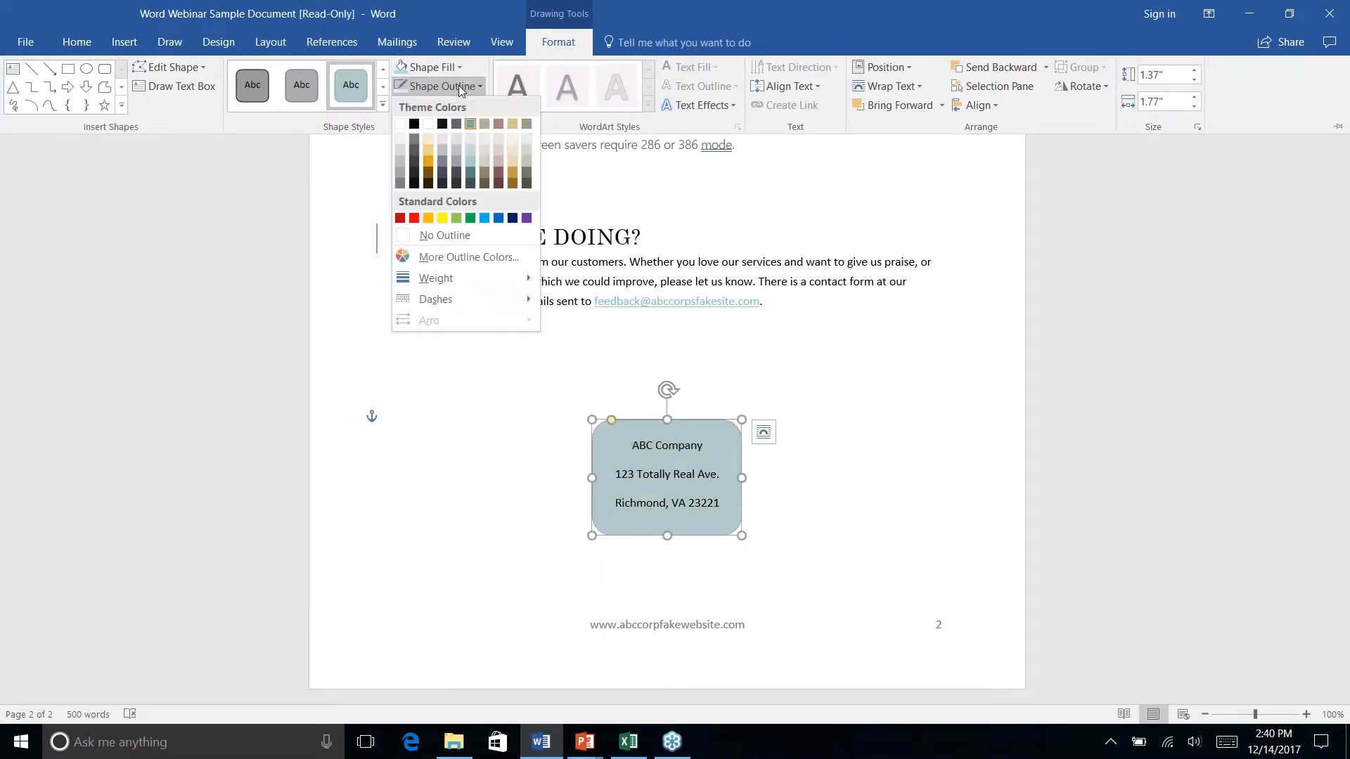
left_click(470, 185)
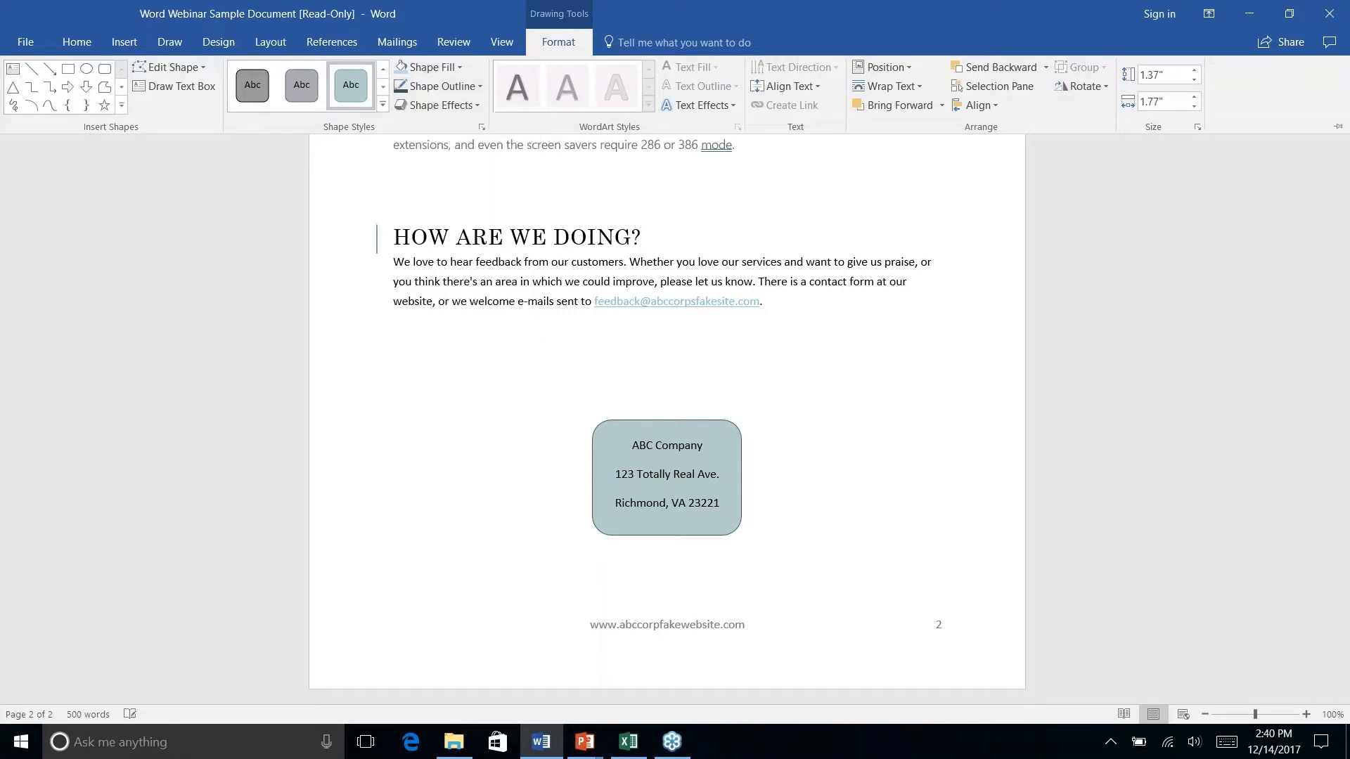
Set the outline weight of the address rectangle to 2¼ pt and deselect the shape
left_click(481, 87)
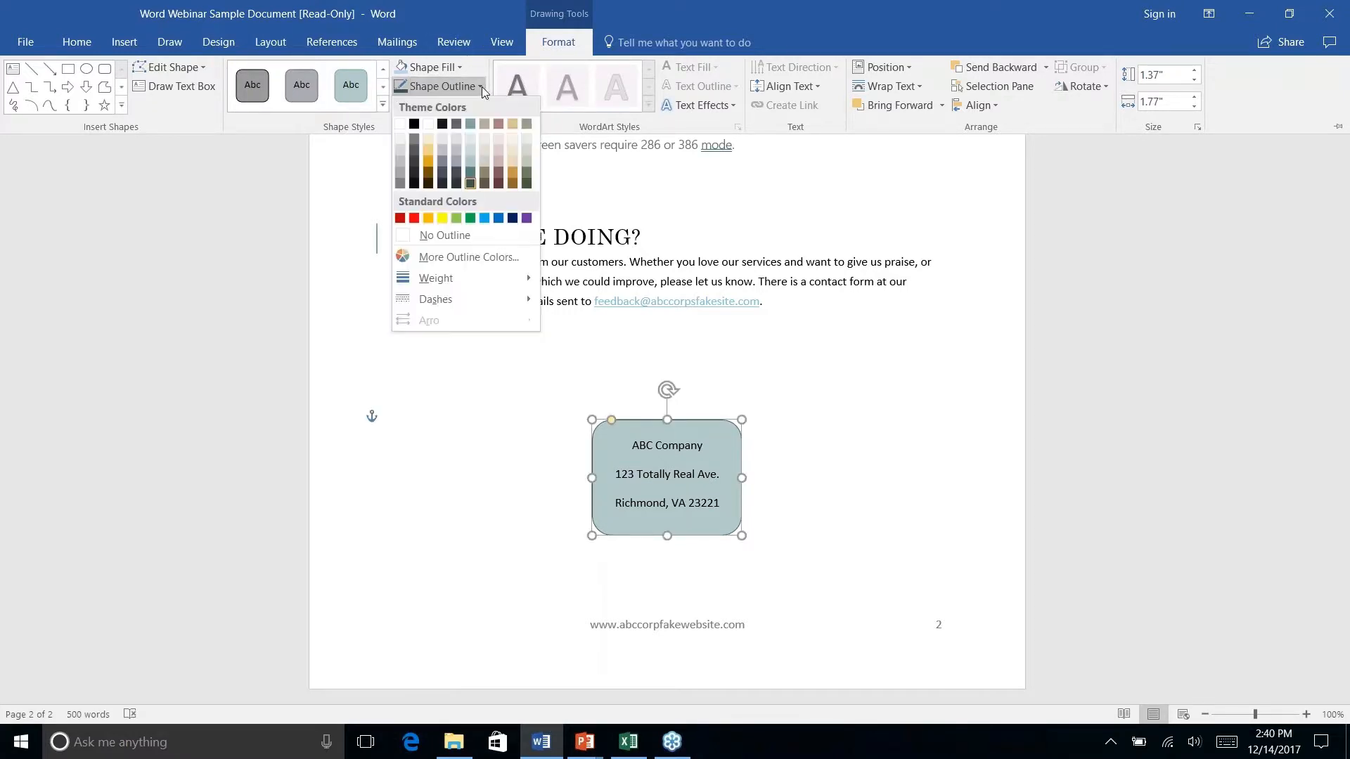
mouse_move(490, 289)
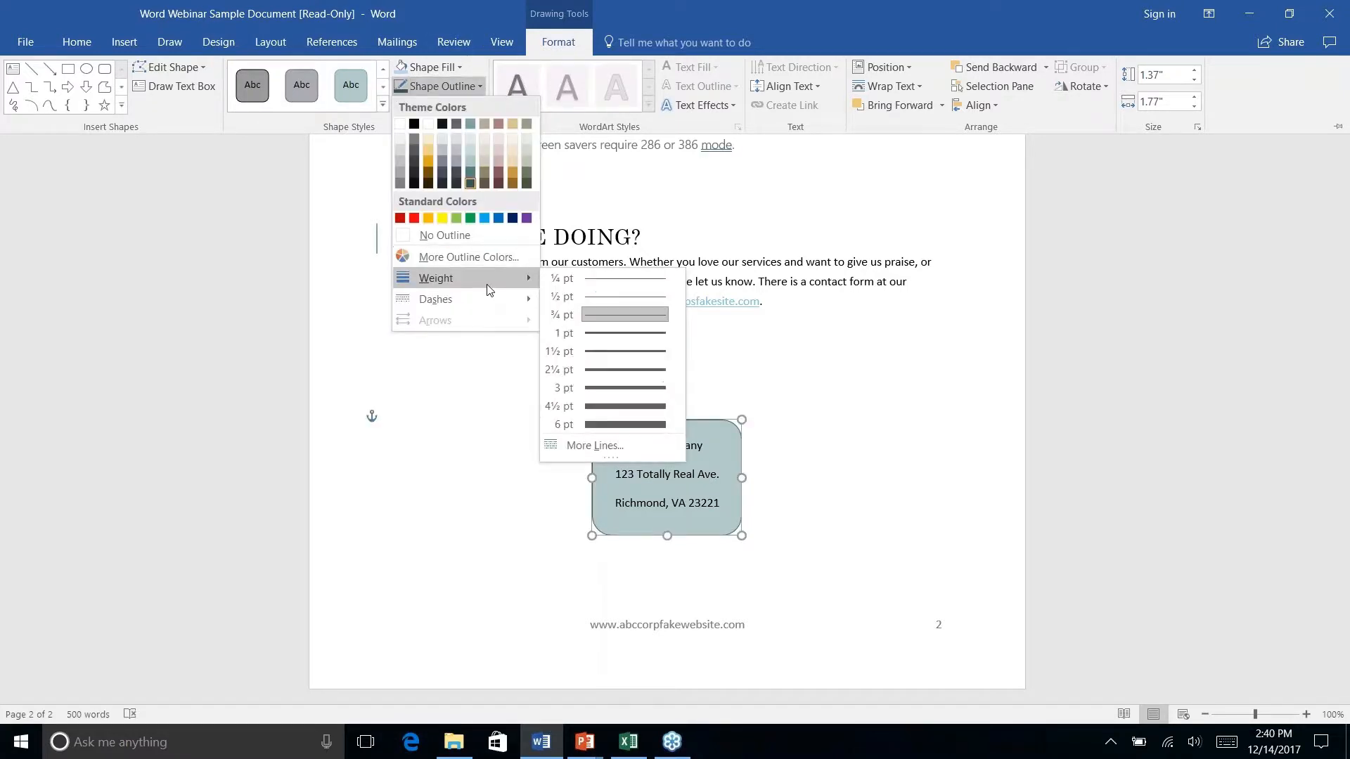
left_click(599, 370)
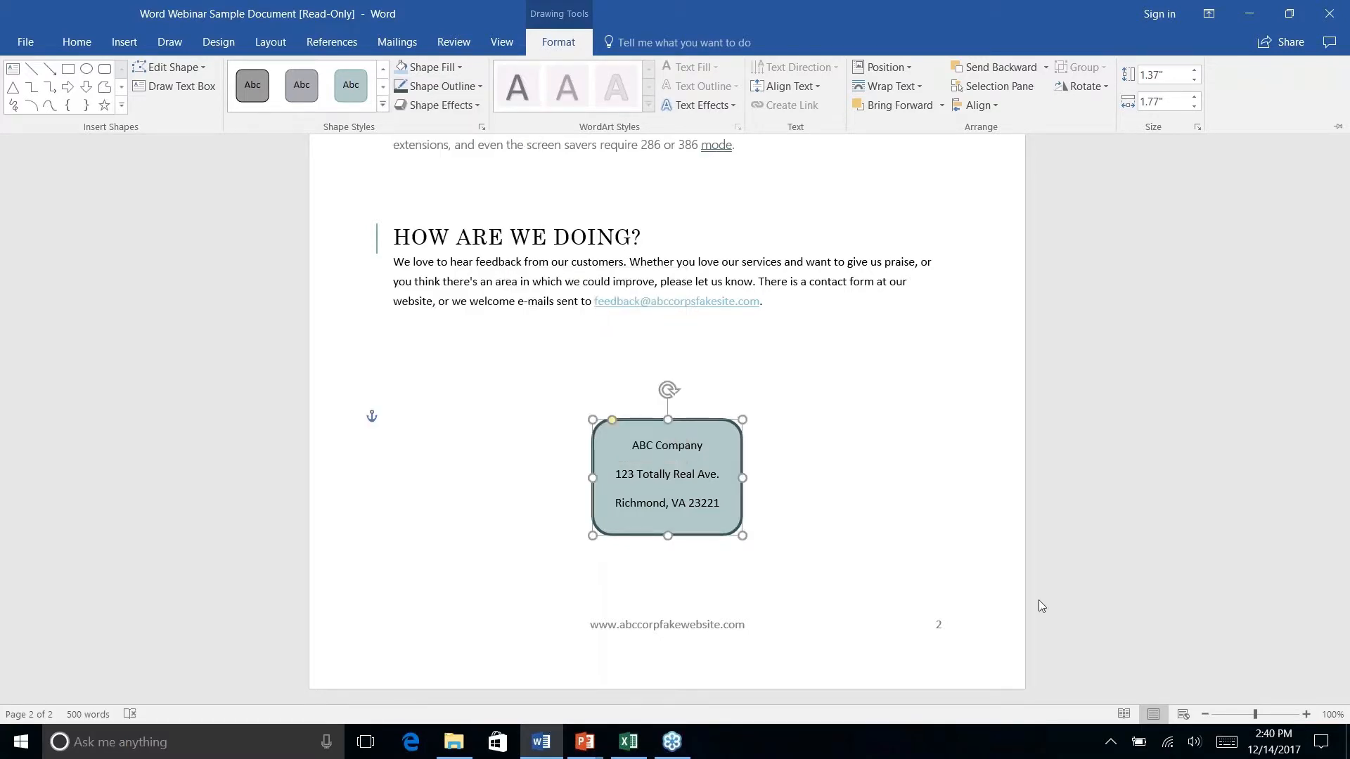
left_click(837, 519)
left_click(816, 467)
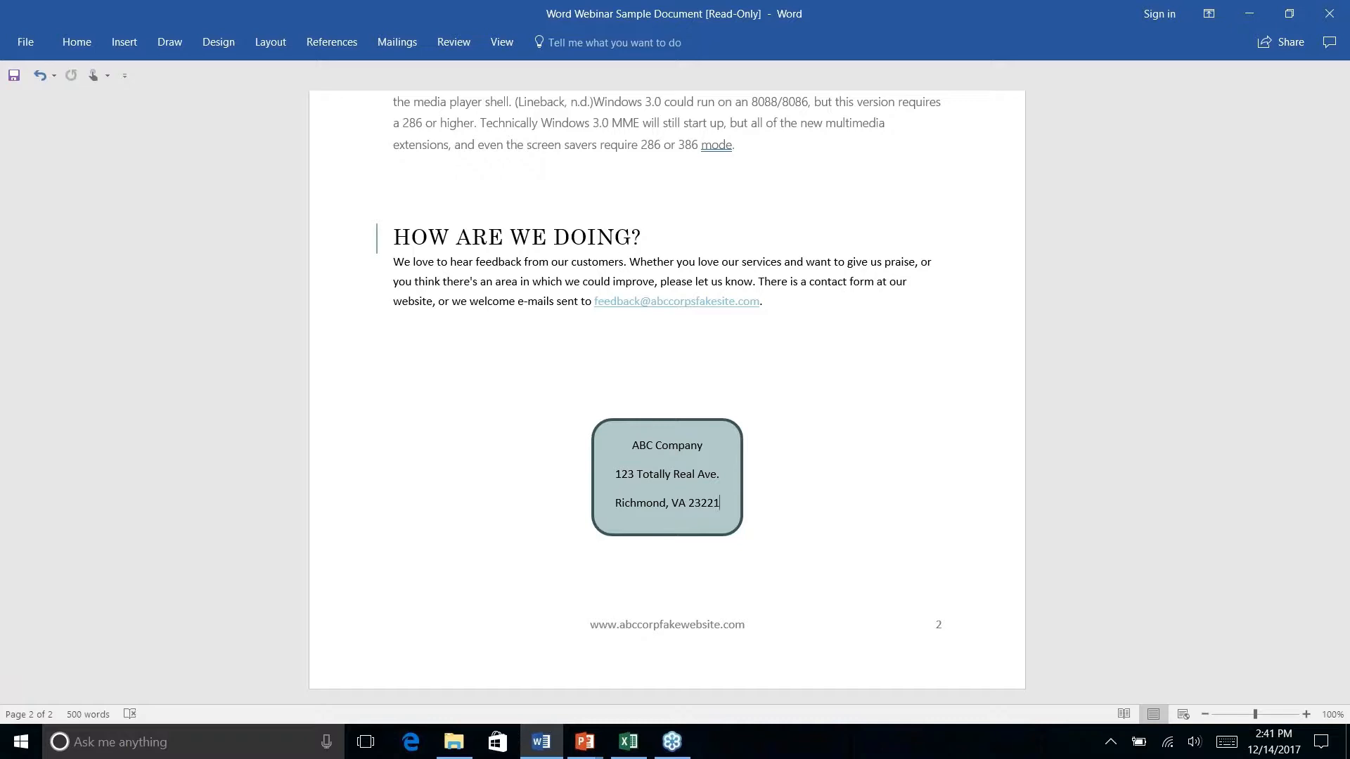
Draw a rounded rectangle about 0.42" high and 3.14" wide over the History Lesson heading on page 2
scroll(666, 393, "up", 7)
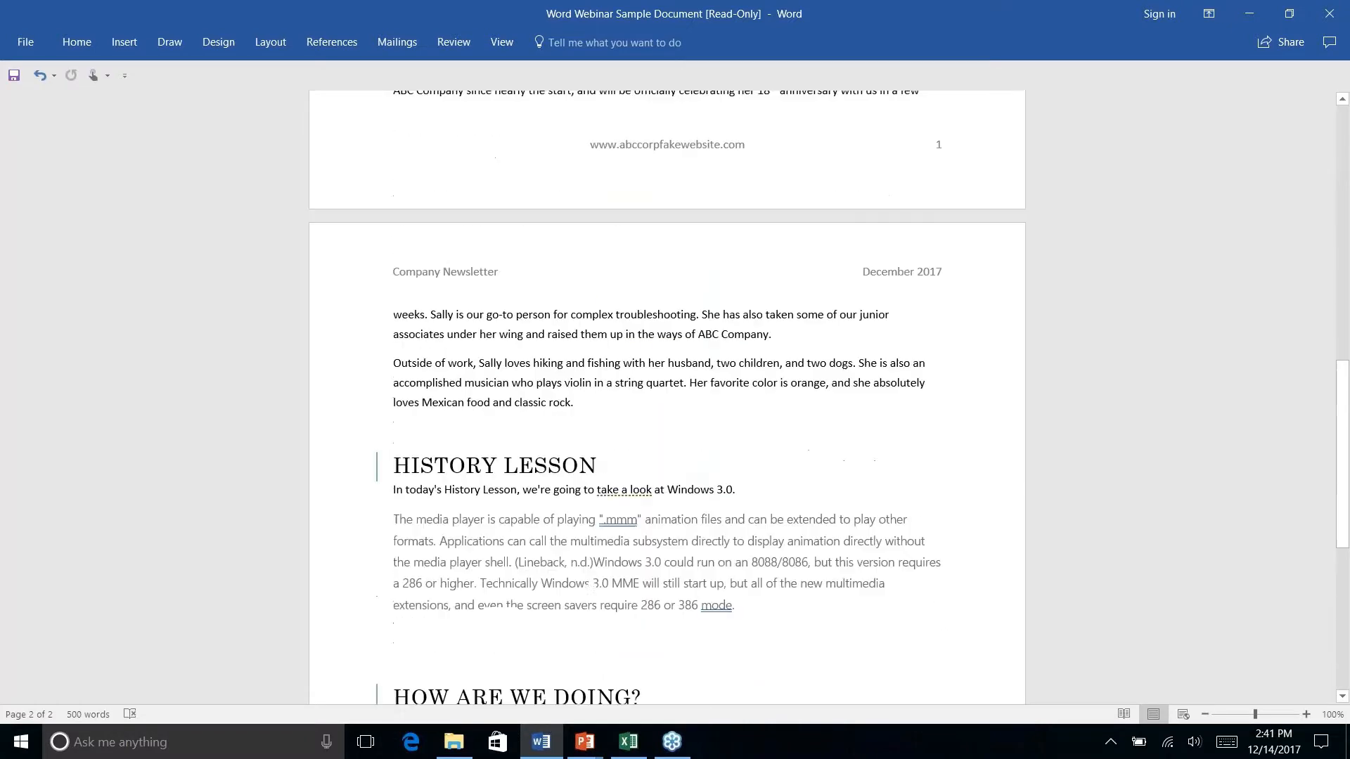
scroll(667, 394, "up", 7)
scroll(666, 394, "down", 8)
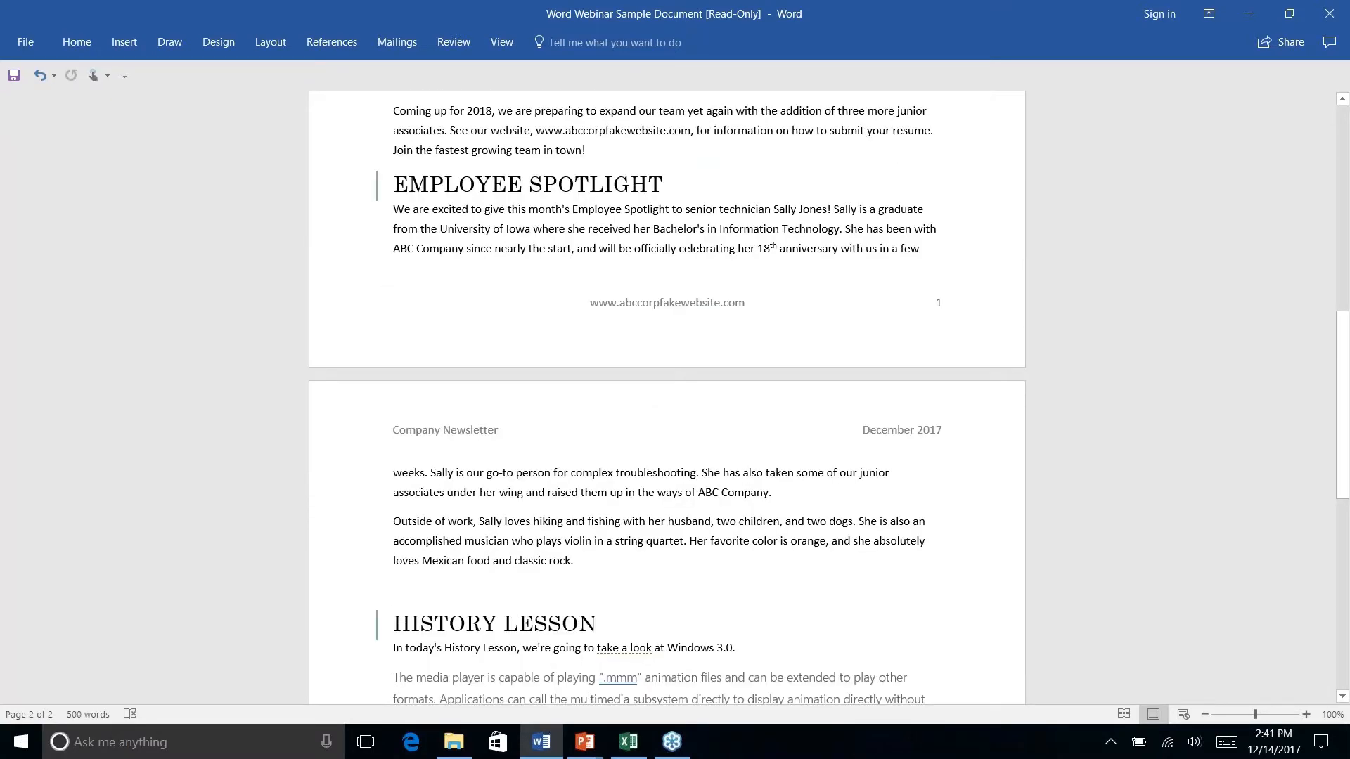
scroll(392, 270, "down", 2)
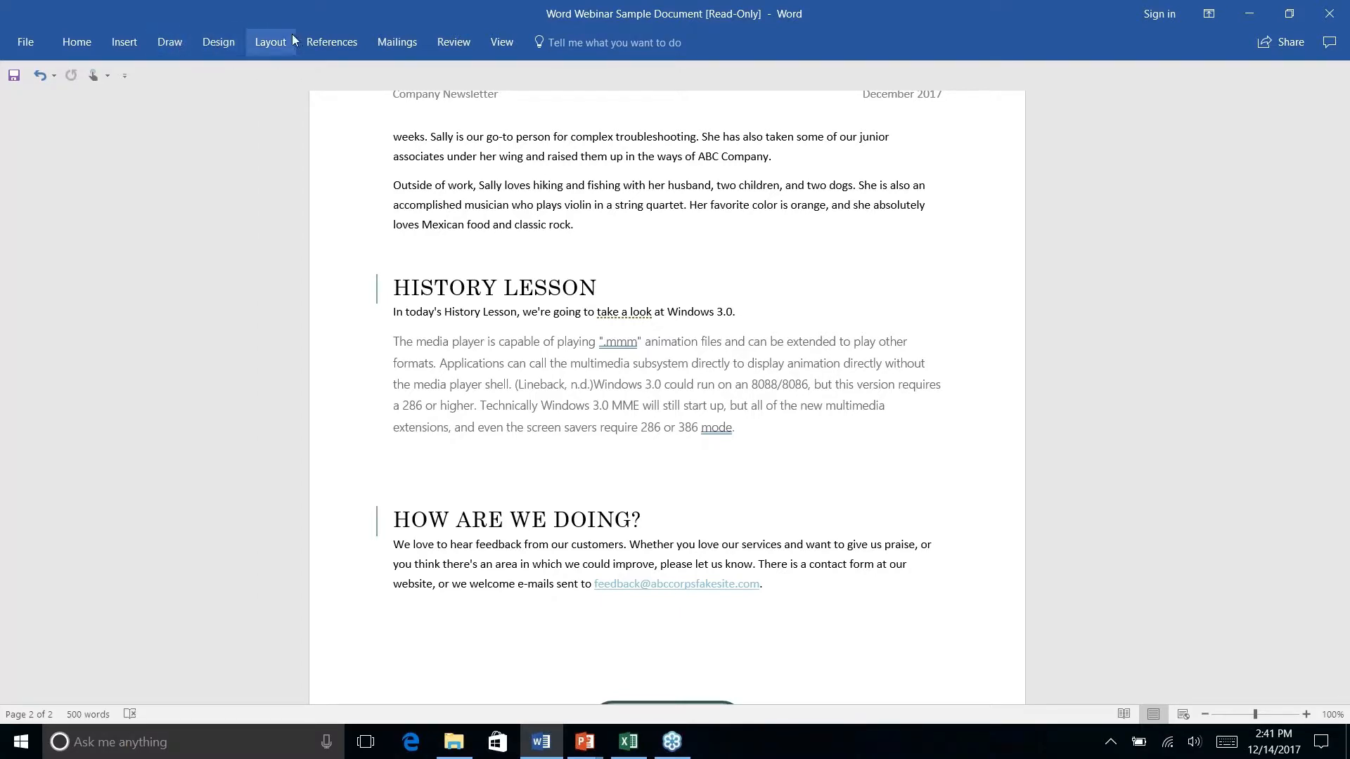
left_click(129, 43)
left_click(246, 107)
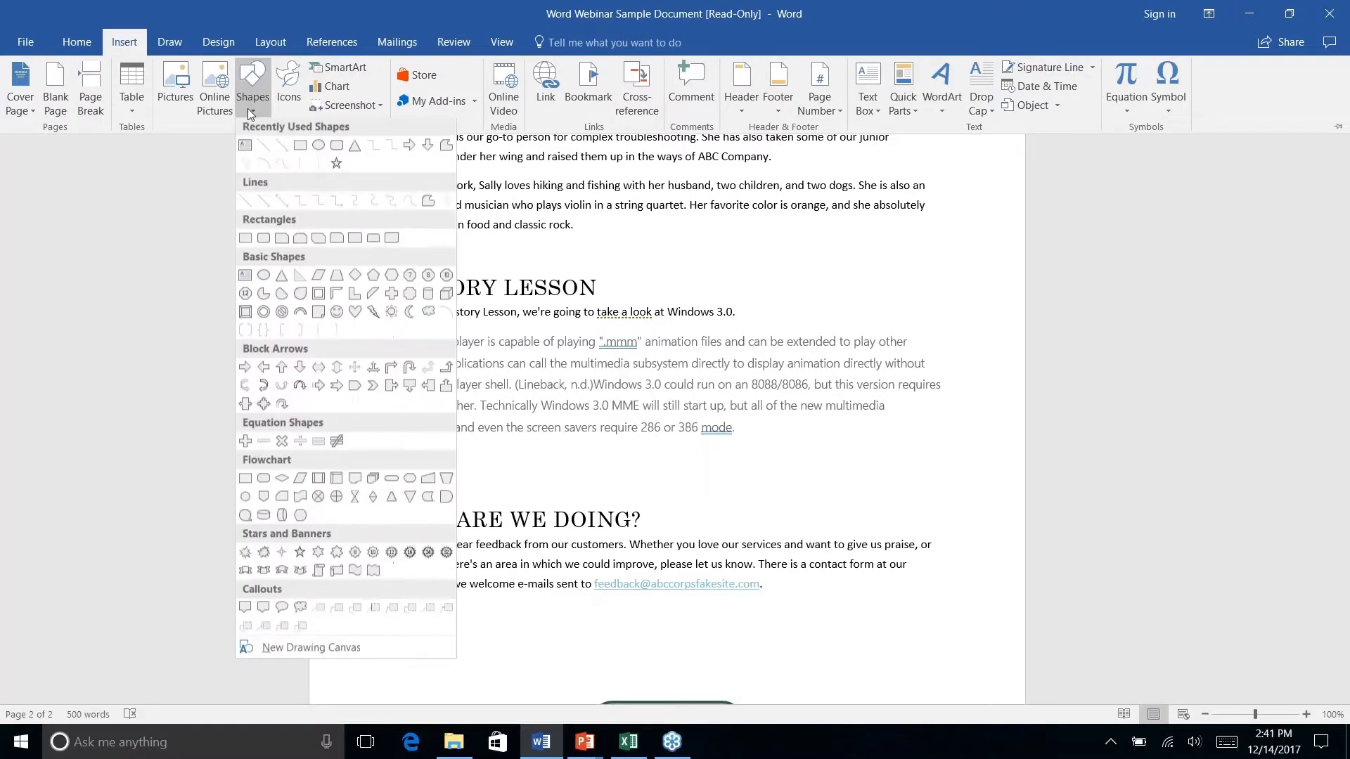
left_click(338, 156)
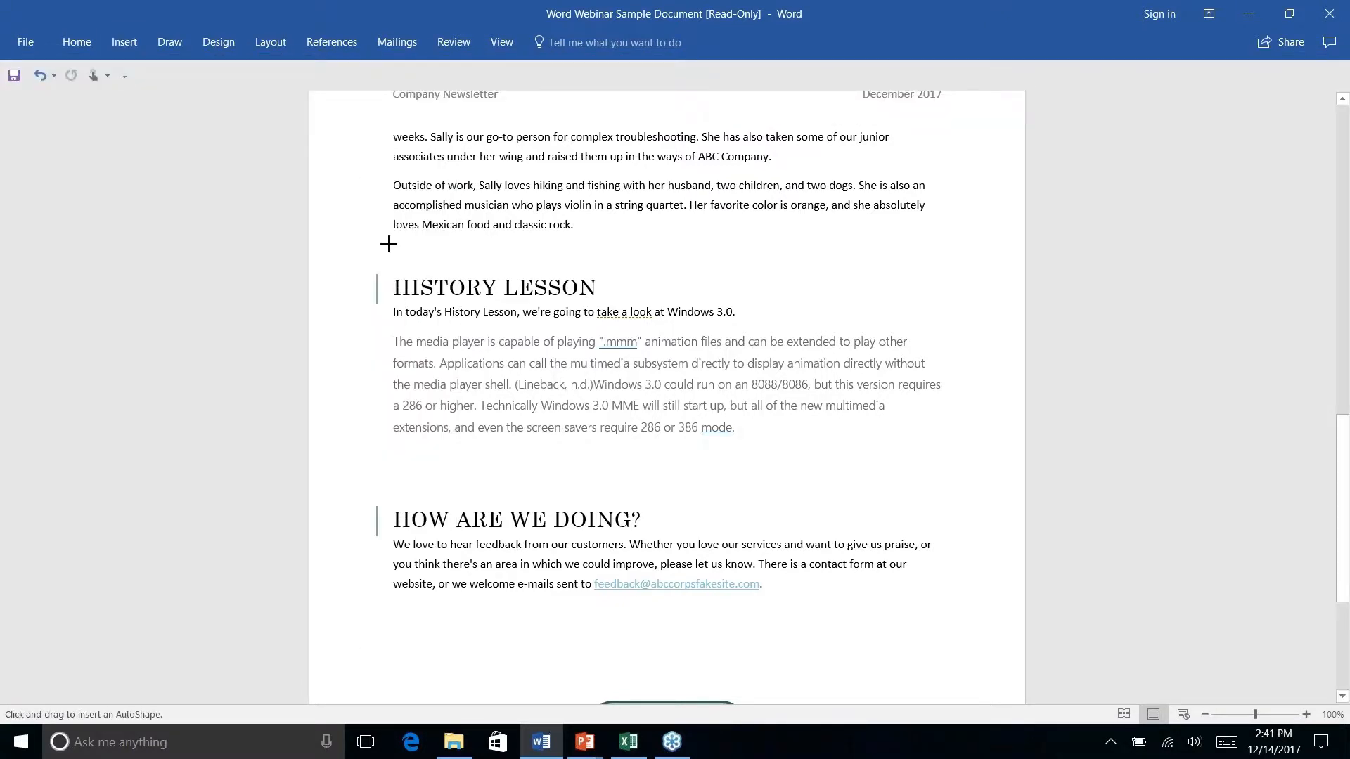
mouse_move(386, 267)
left_mouse_down()
mouse_move(687, 293)
mouse_move(657, 310)
mouse_move(633, 299)
mouse_move(651, 304)
left_mouse_up()
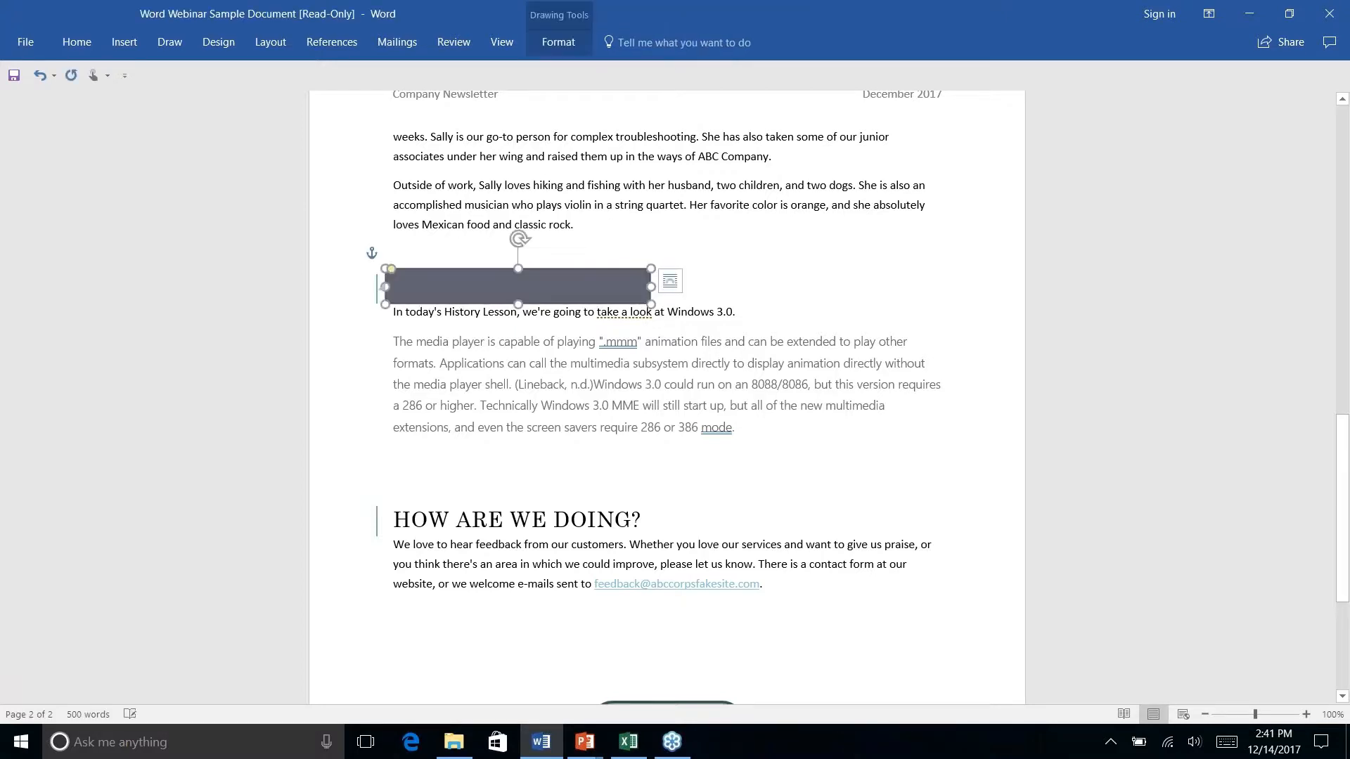
Send the new rectangle behind the History Lesson heading text and deselect it
left_click(534, 37)
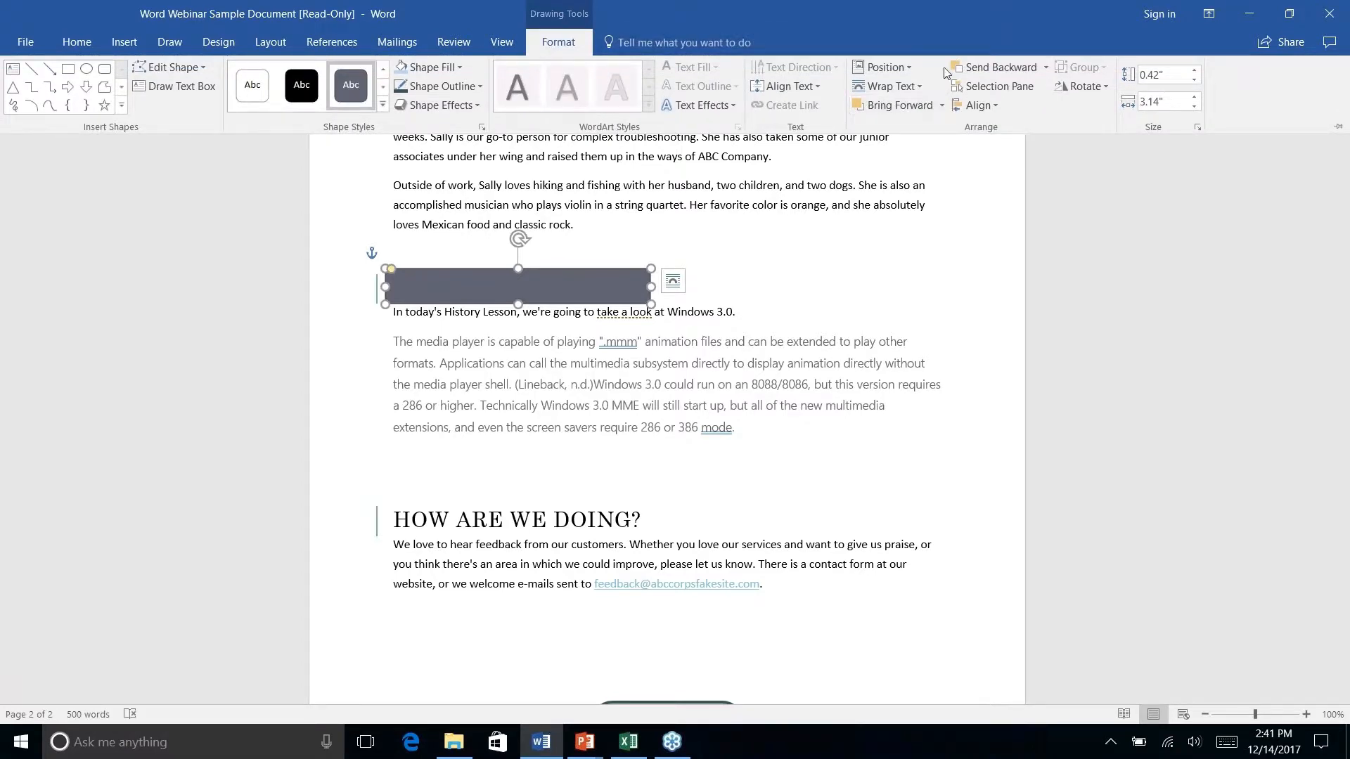
left_click(1045, 67)
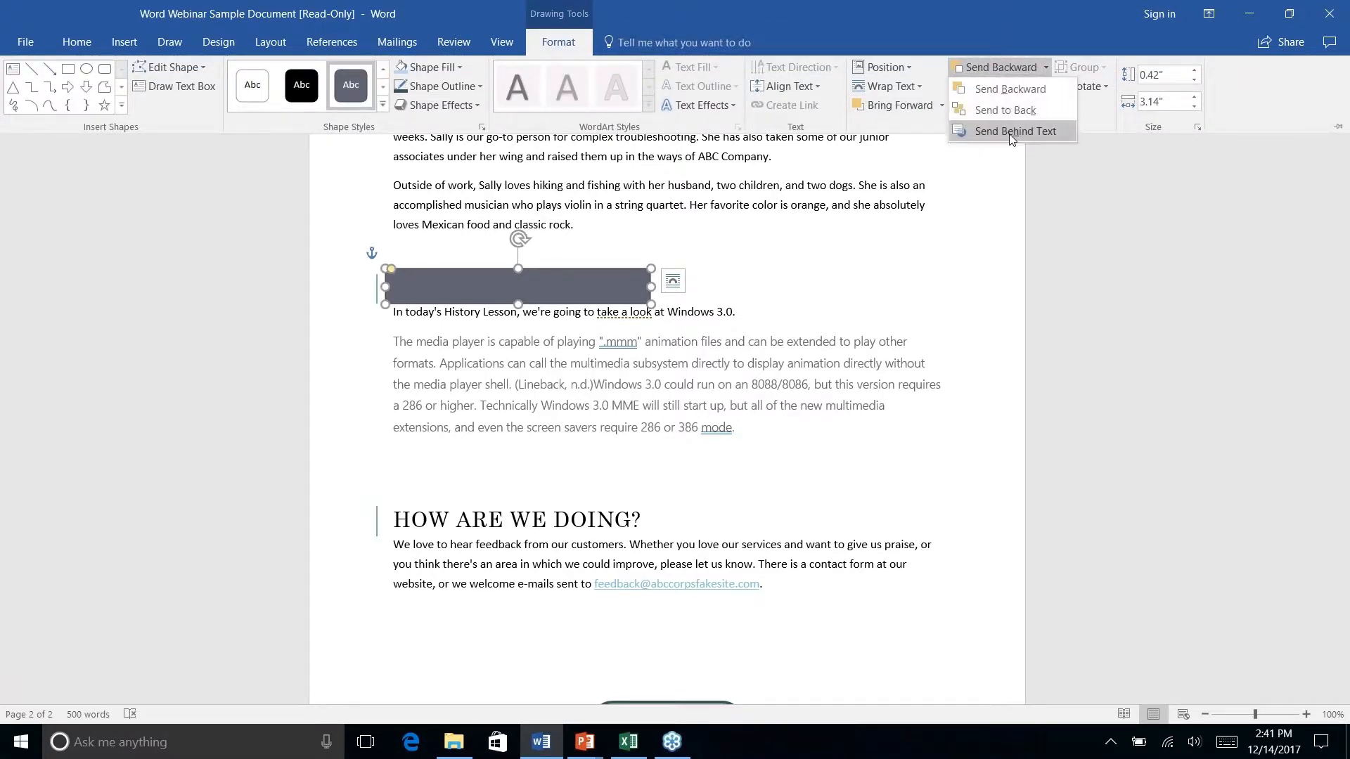
left_click(1013, 132)
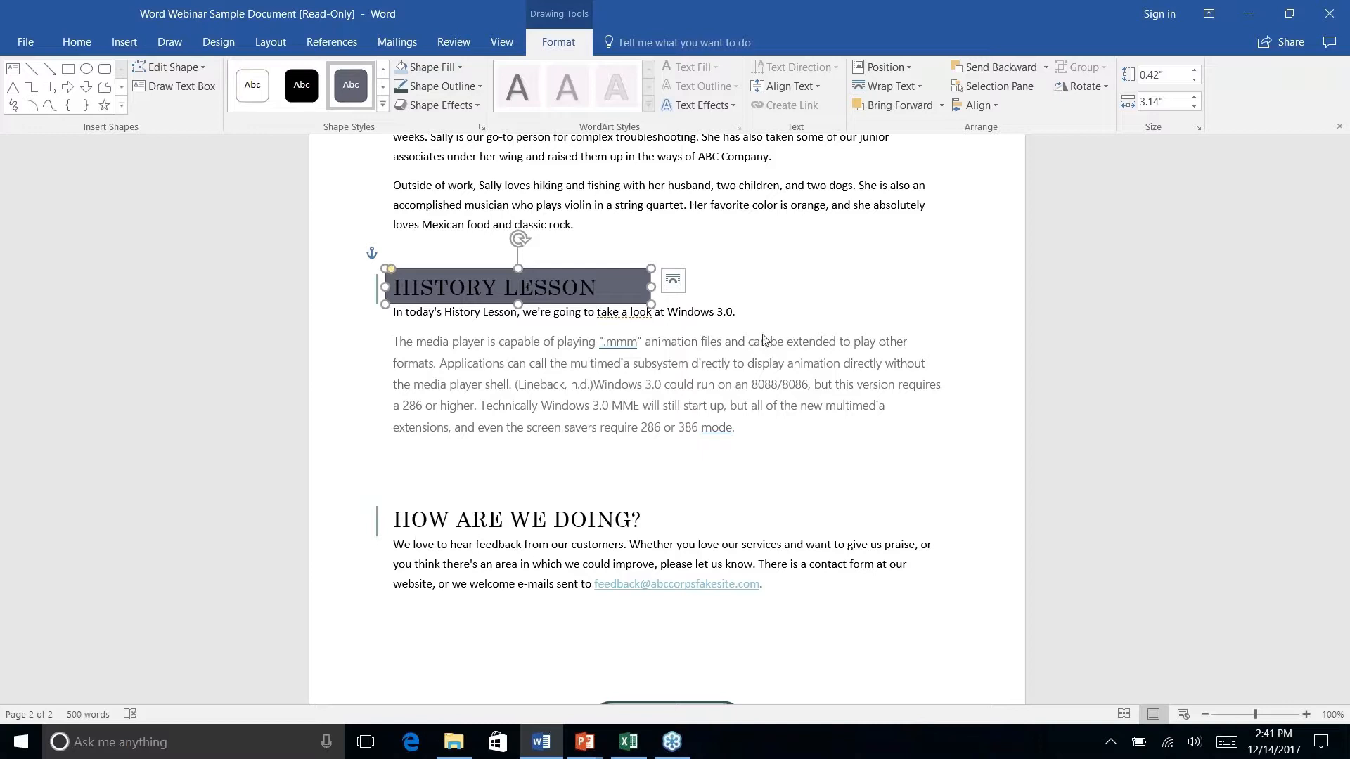
left_click(757, 277)
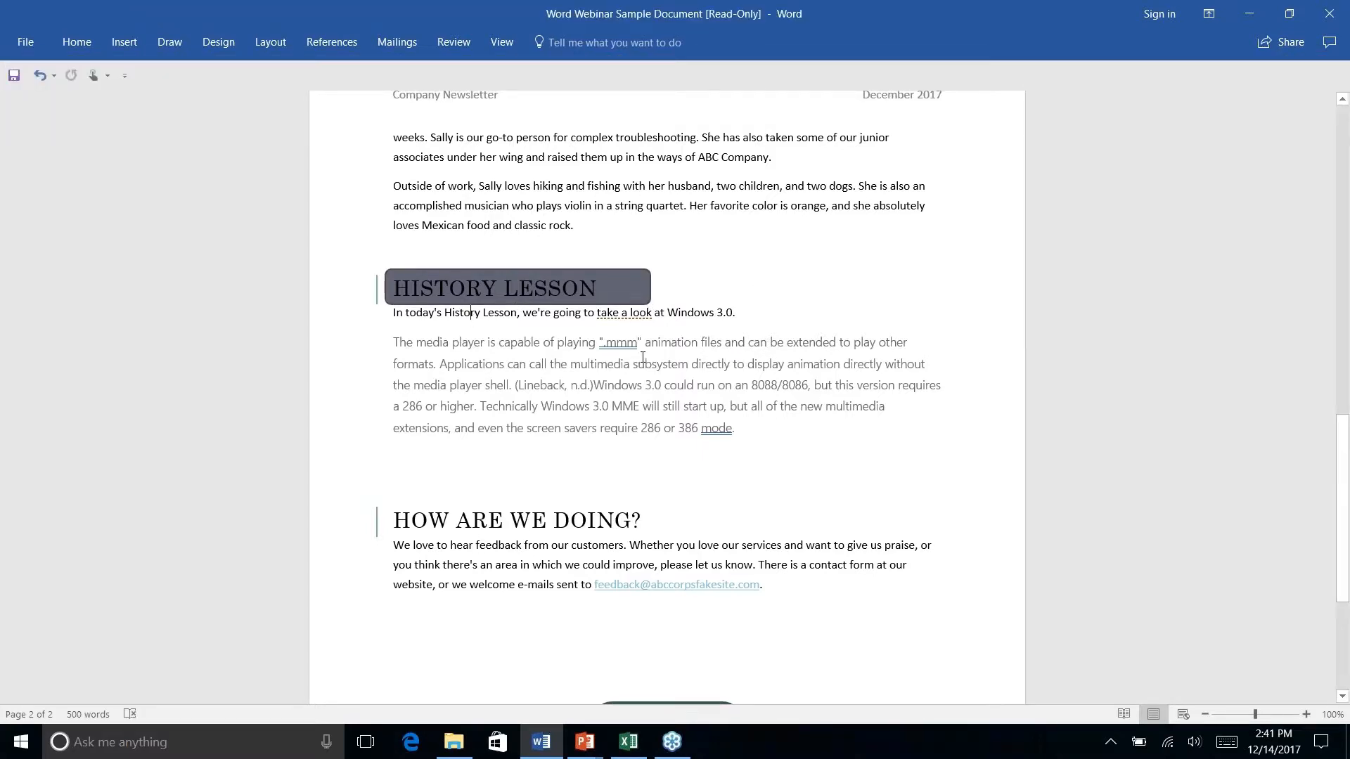
scroll(643, 357, "down", 5)
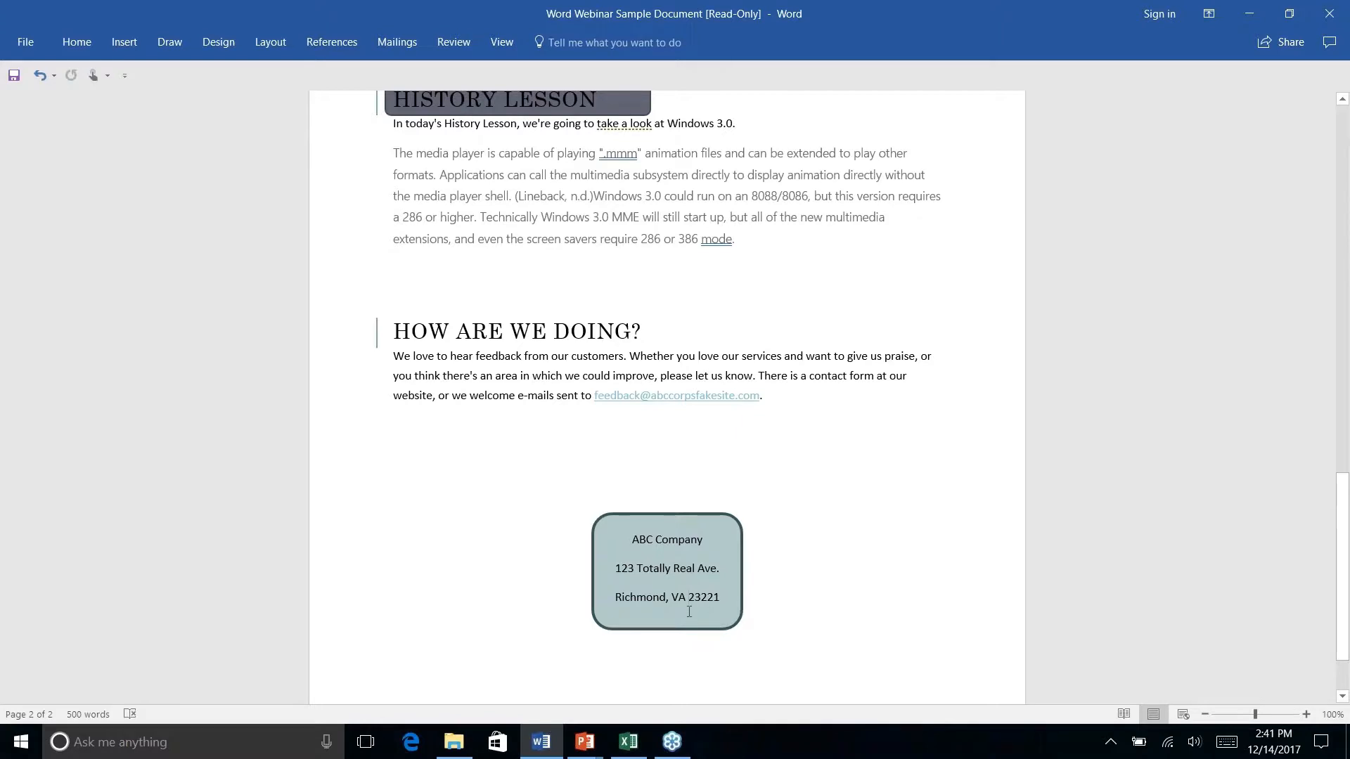
left_click(77, 43)
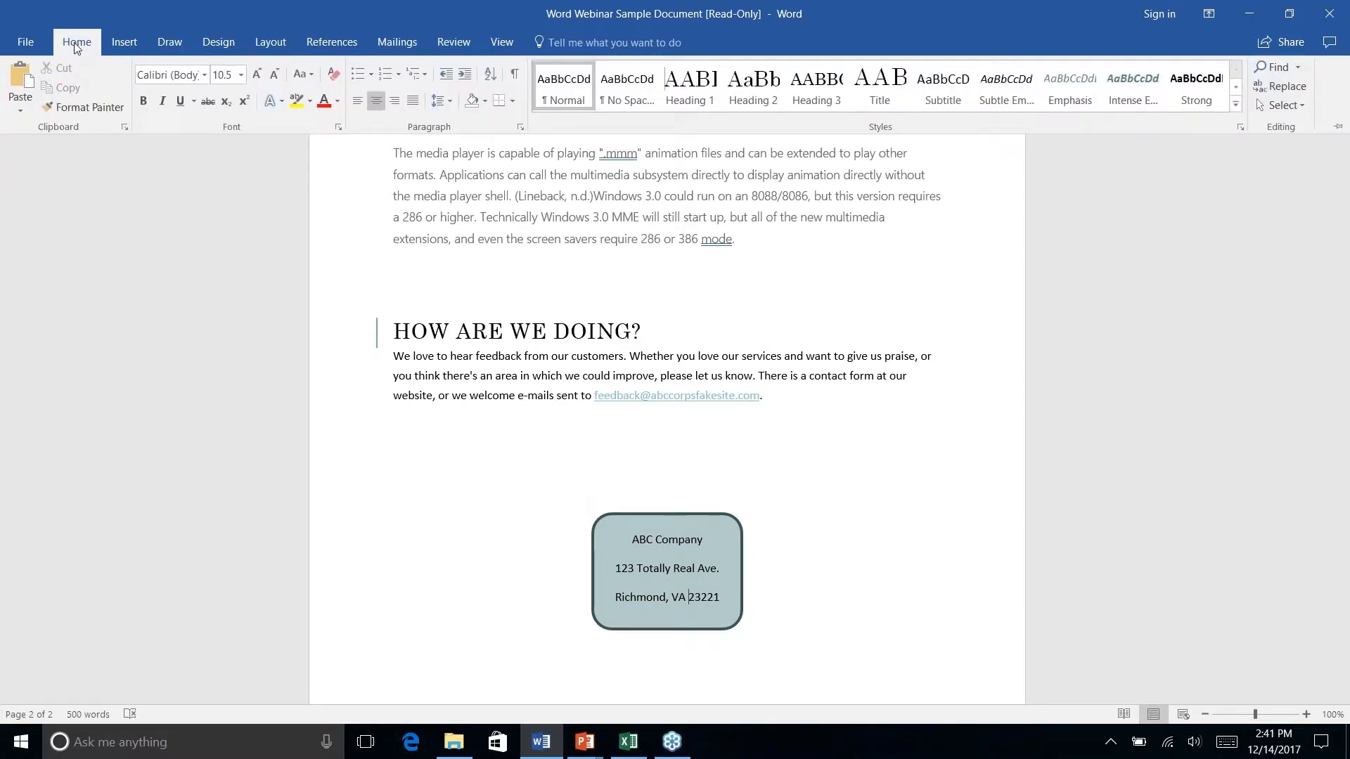
left_click(585, 583)
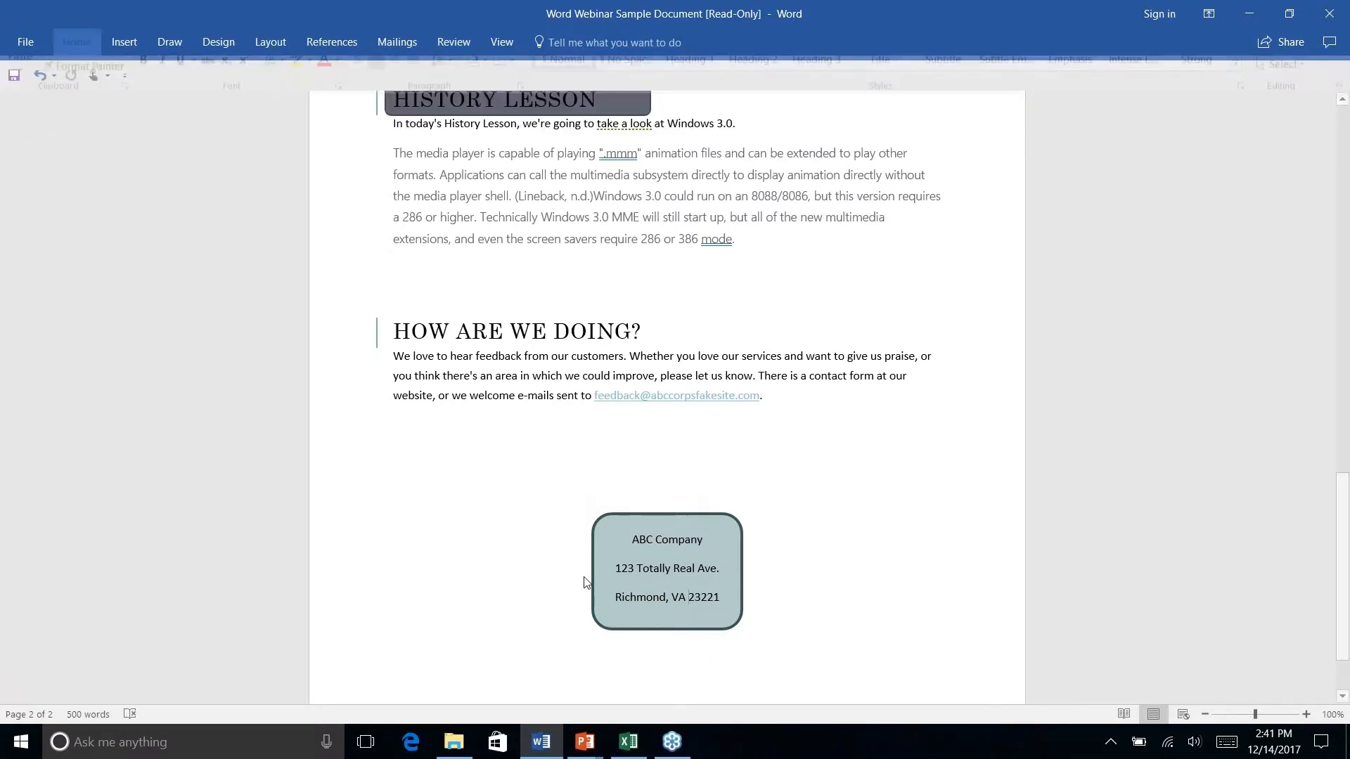
left_click(590, 530)
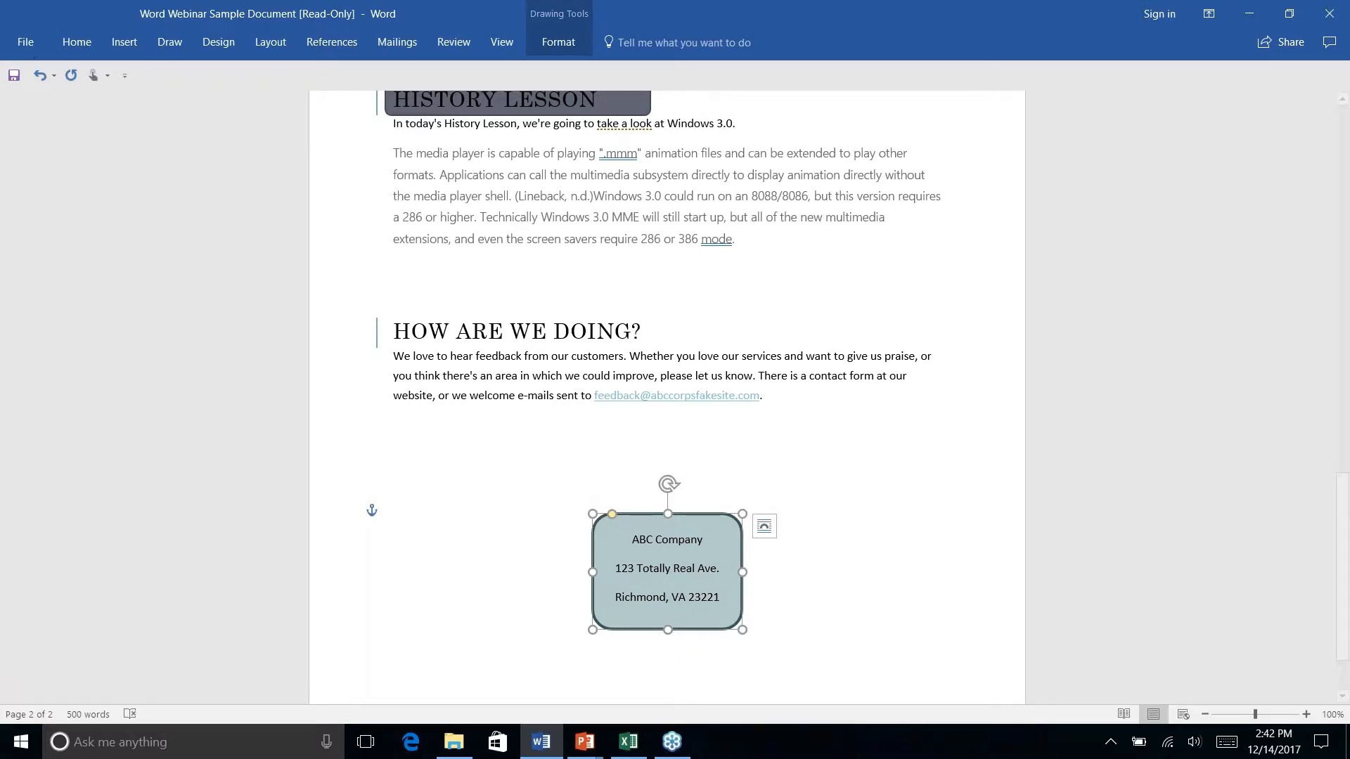
left_click(73, 47)
left_click(79, 111)
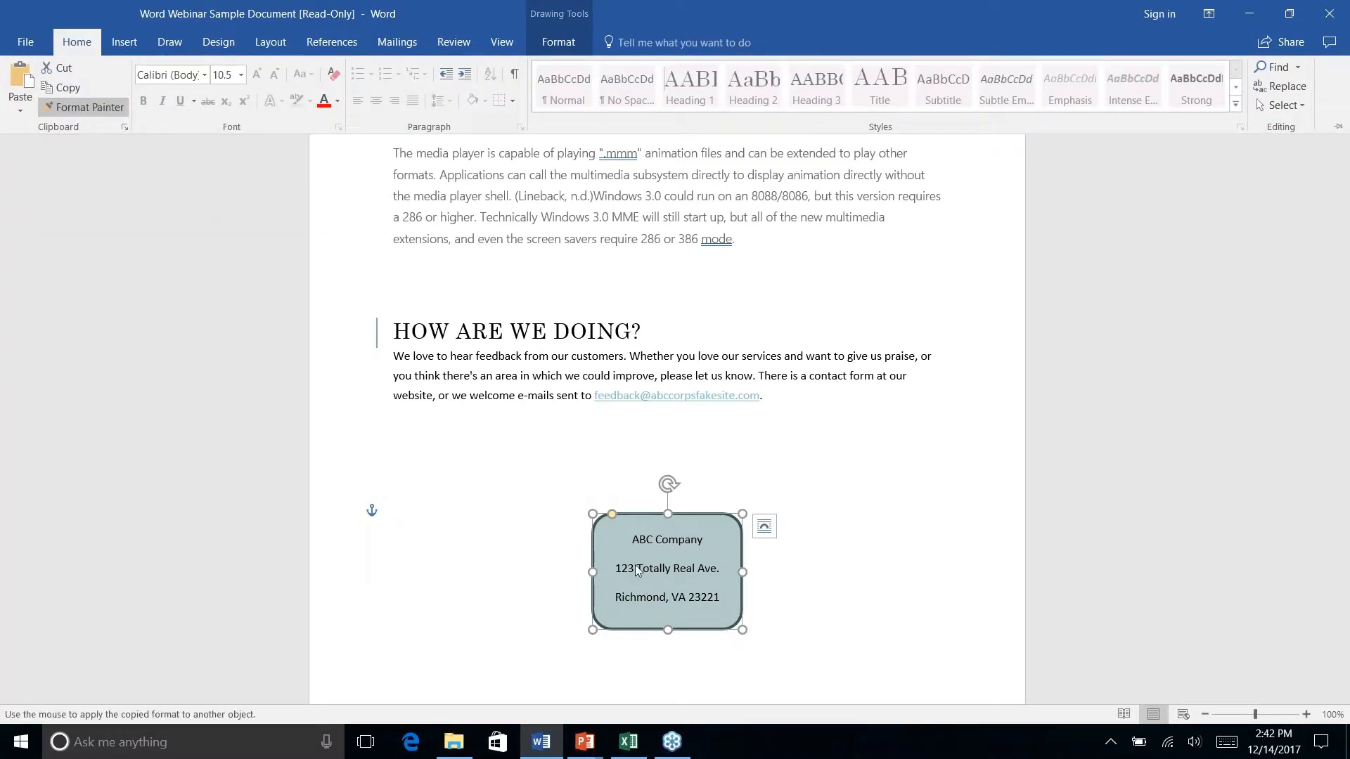
left_click(78, 107)
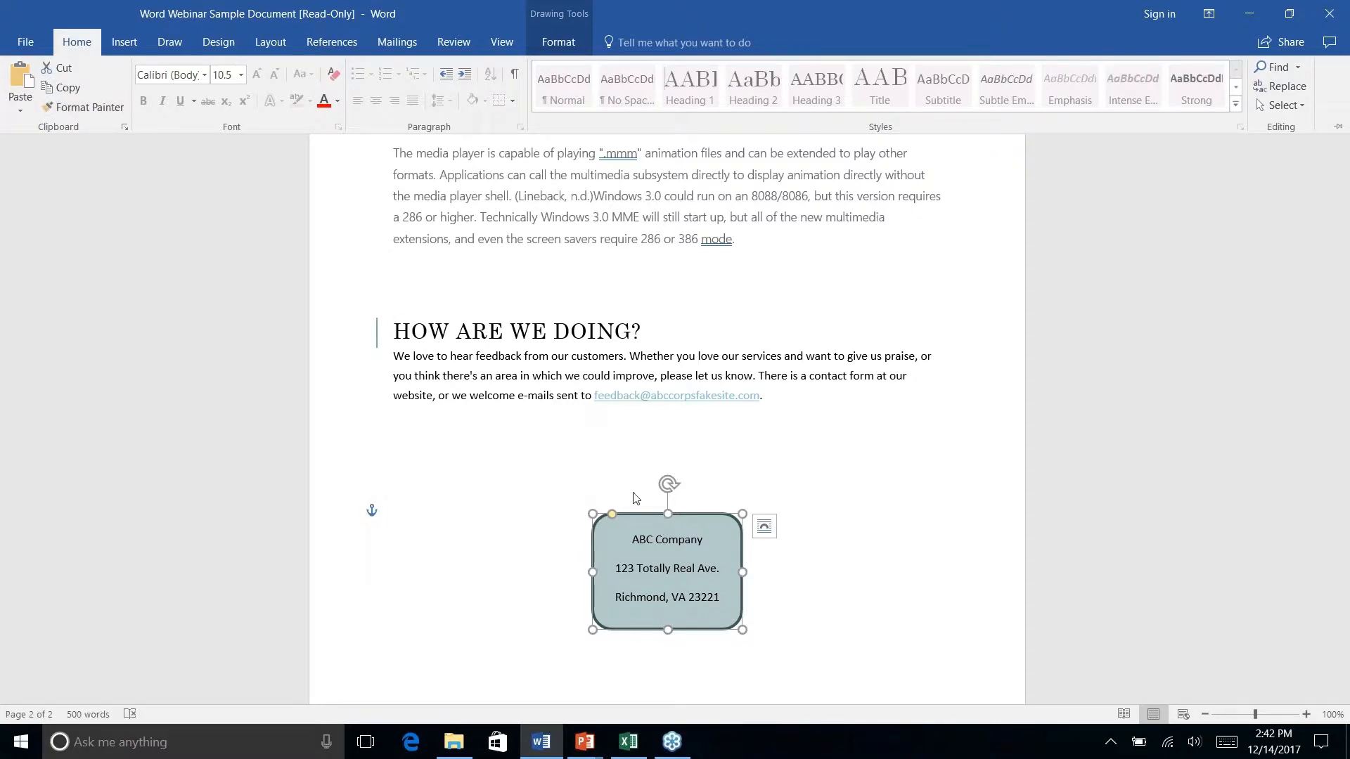
left_click(533, 468)
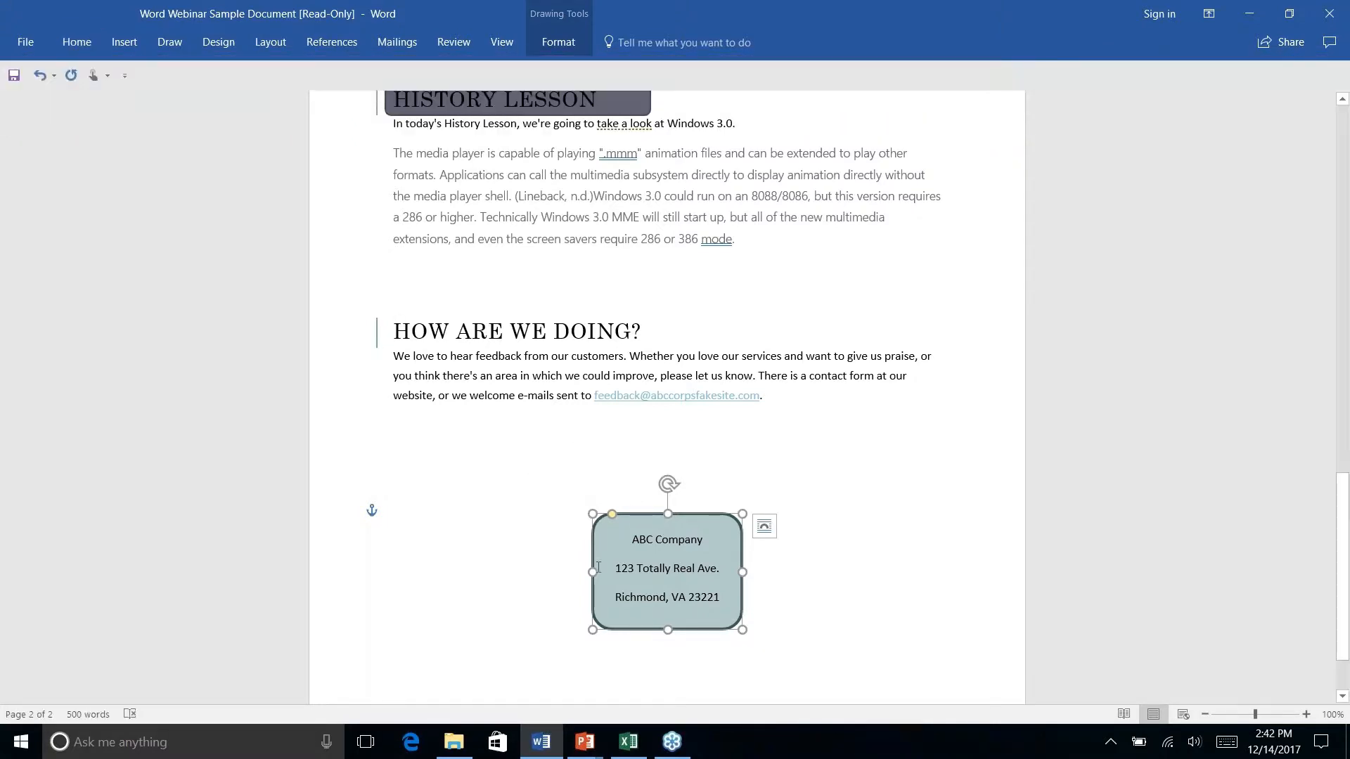
left_click(545, 538)
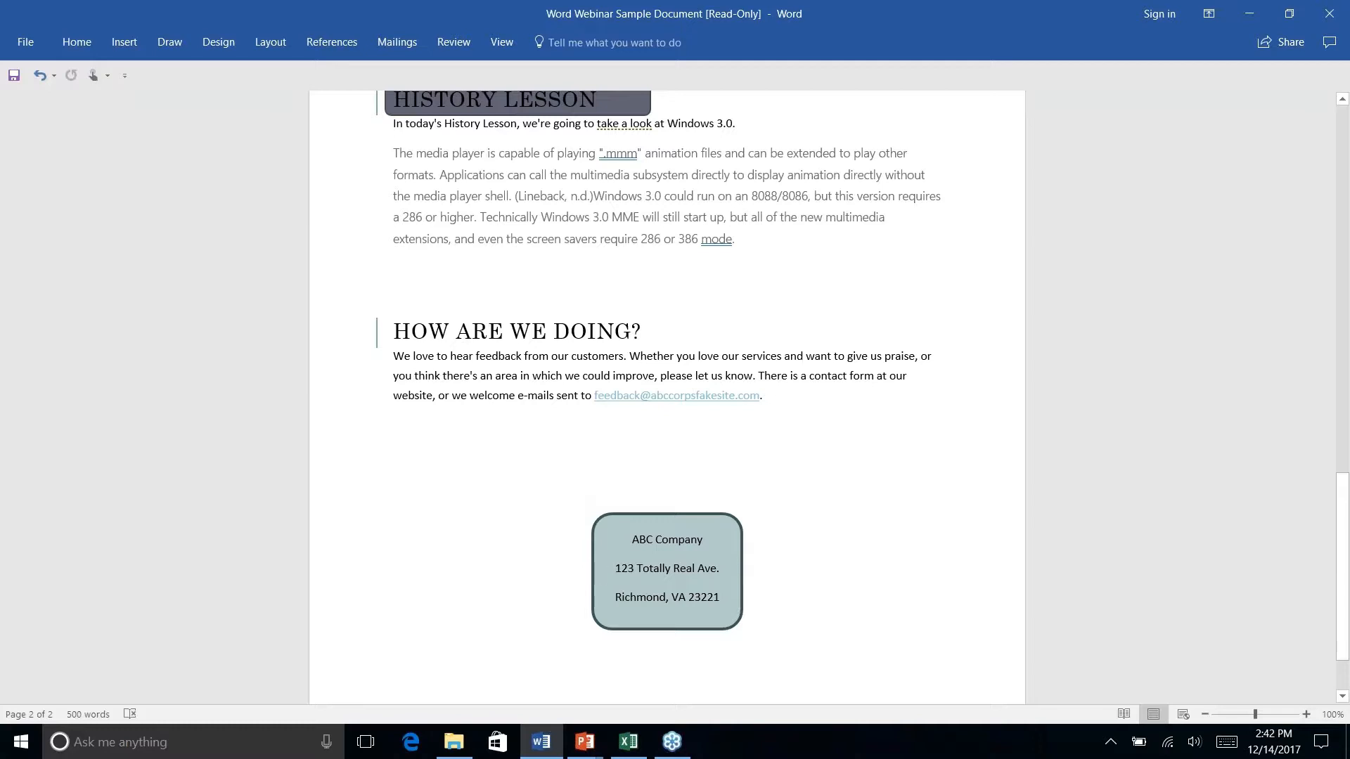
Copy the address rectangle's formatting with Format Painter onto the rectangle behind the History Lesson heading, and deselect it
left_click(593, 527)
left_click(92, 43)
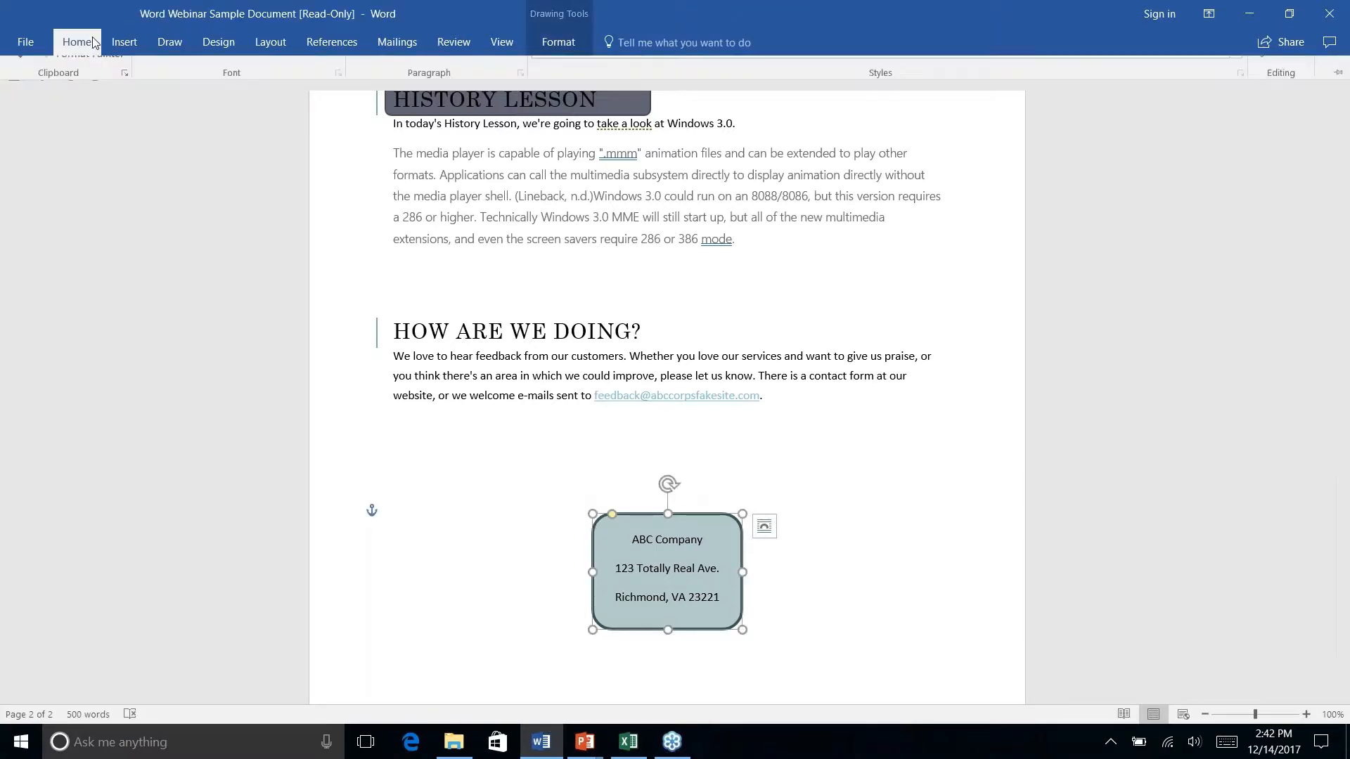
left_click(82, 106)
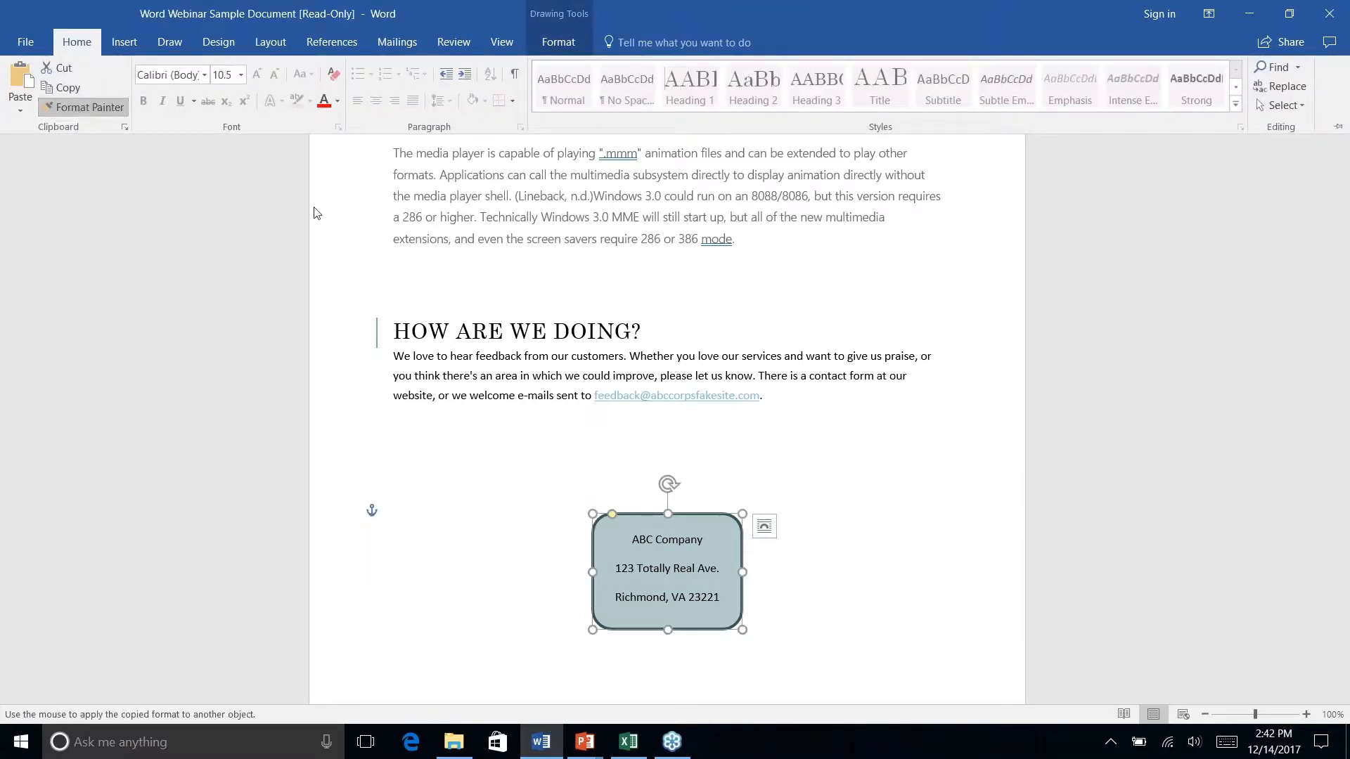
scroll(470, 319, "down", 3)
scroll(470, 319, "up", 8)
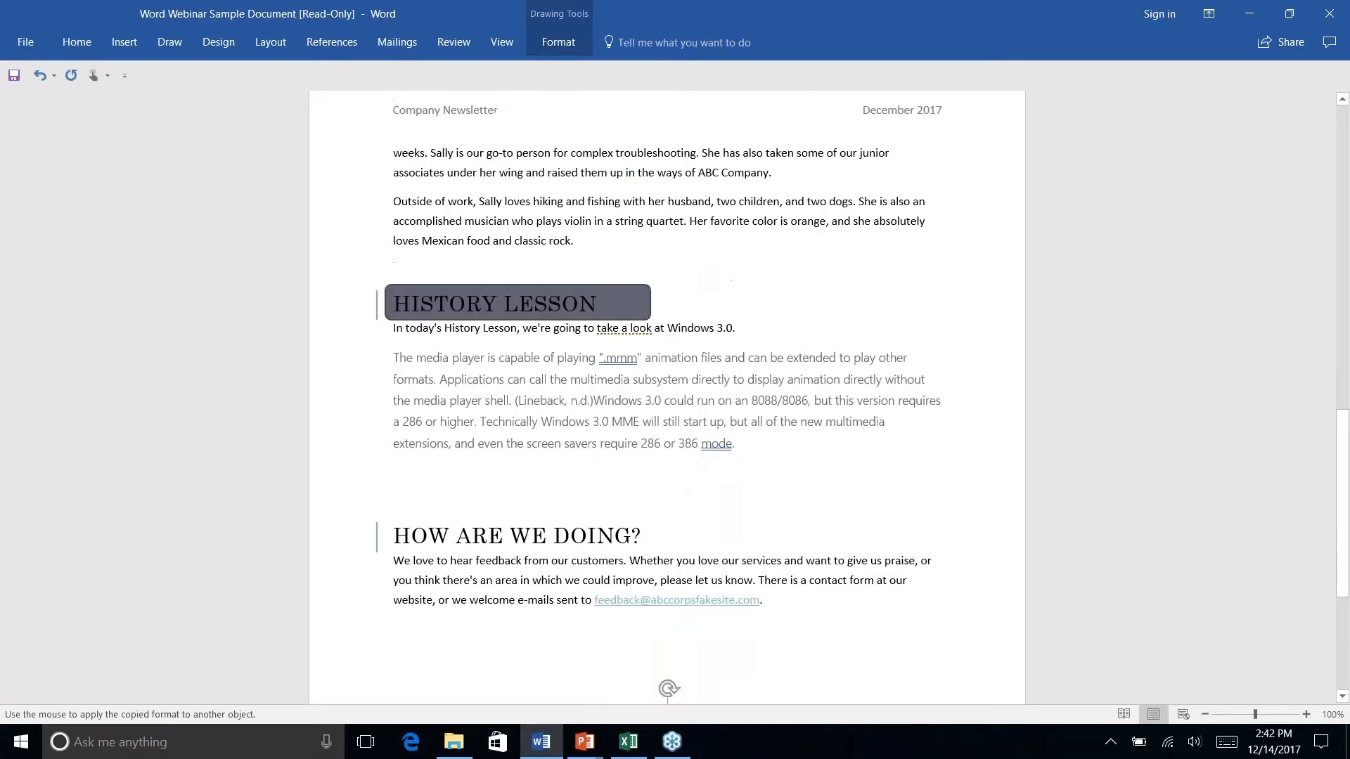
scroll(470, 318, "down", 1)
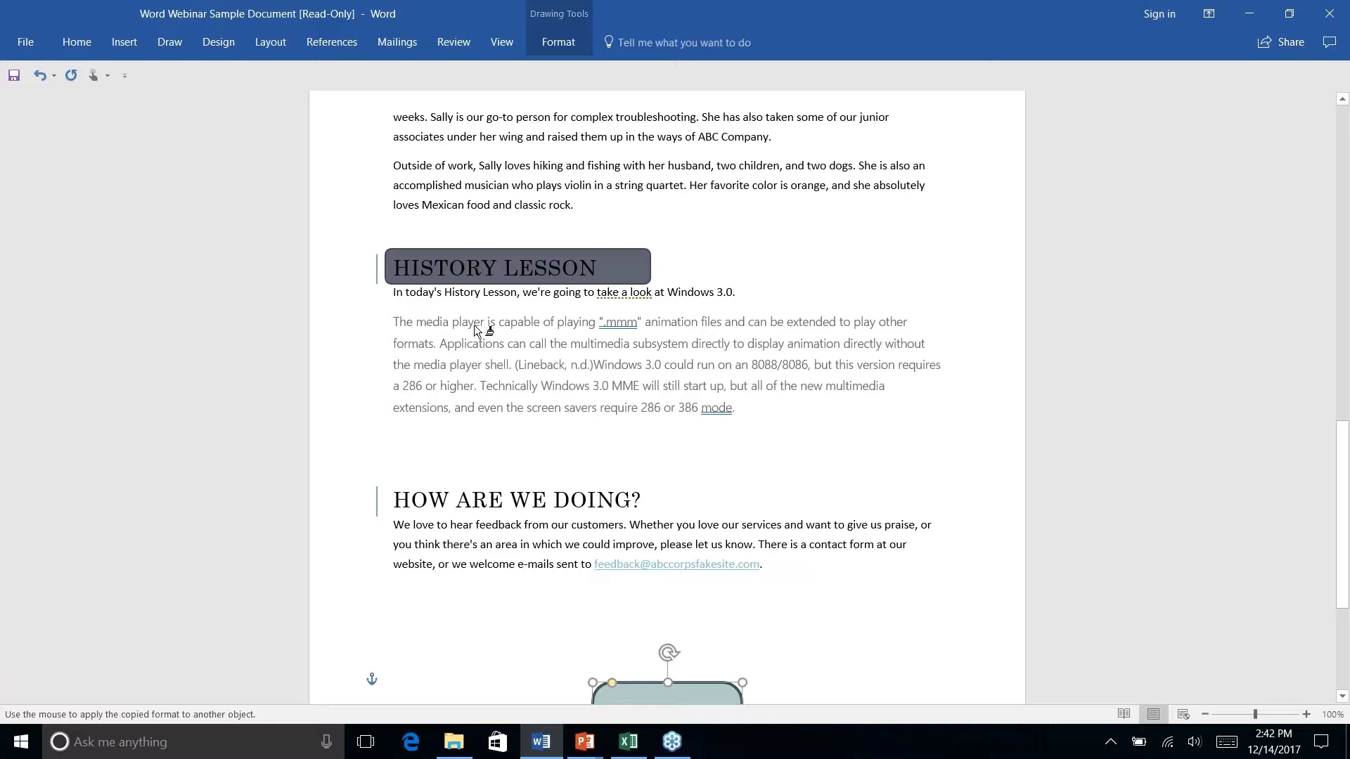
key("Escape")
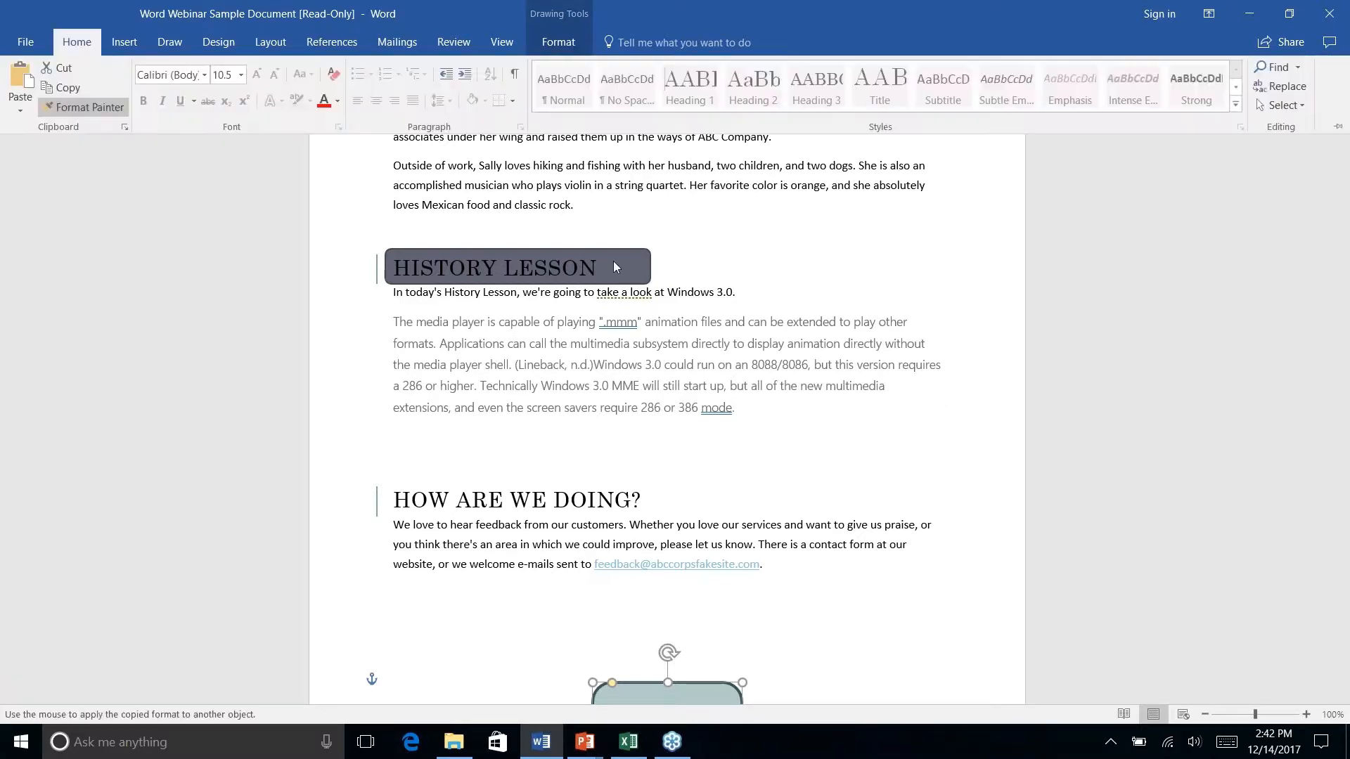
left_click(614, 262)
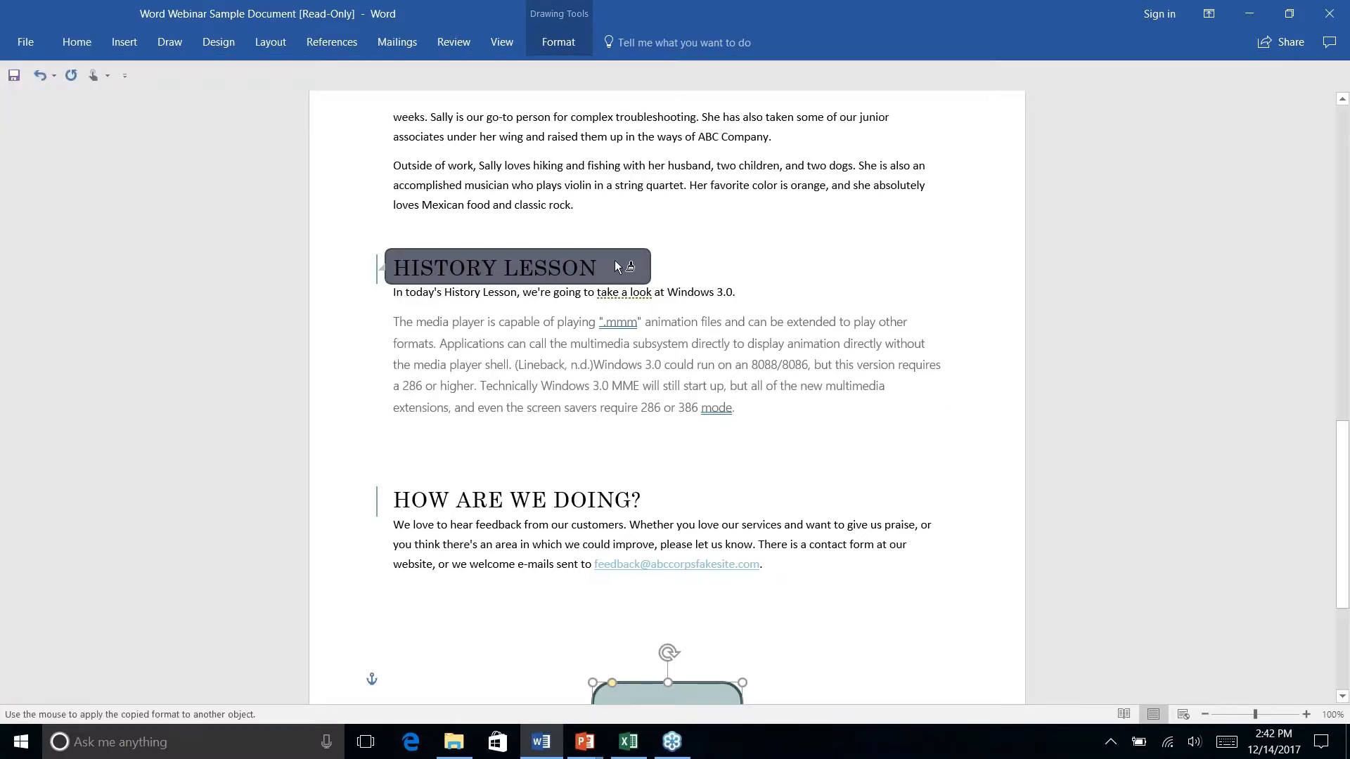
left_click(639, 262)
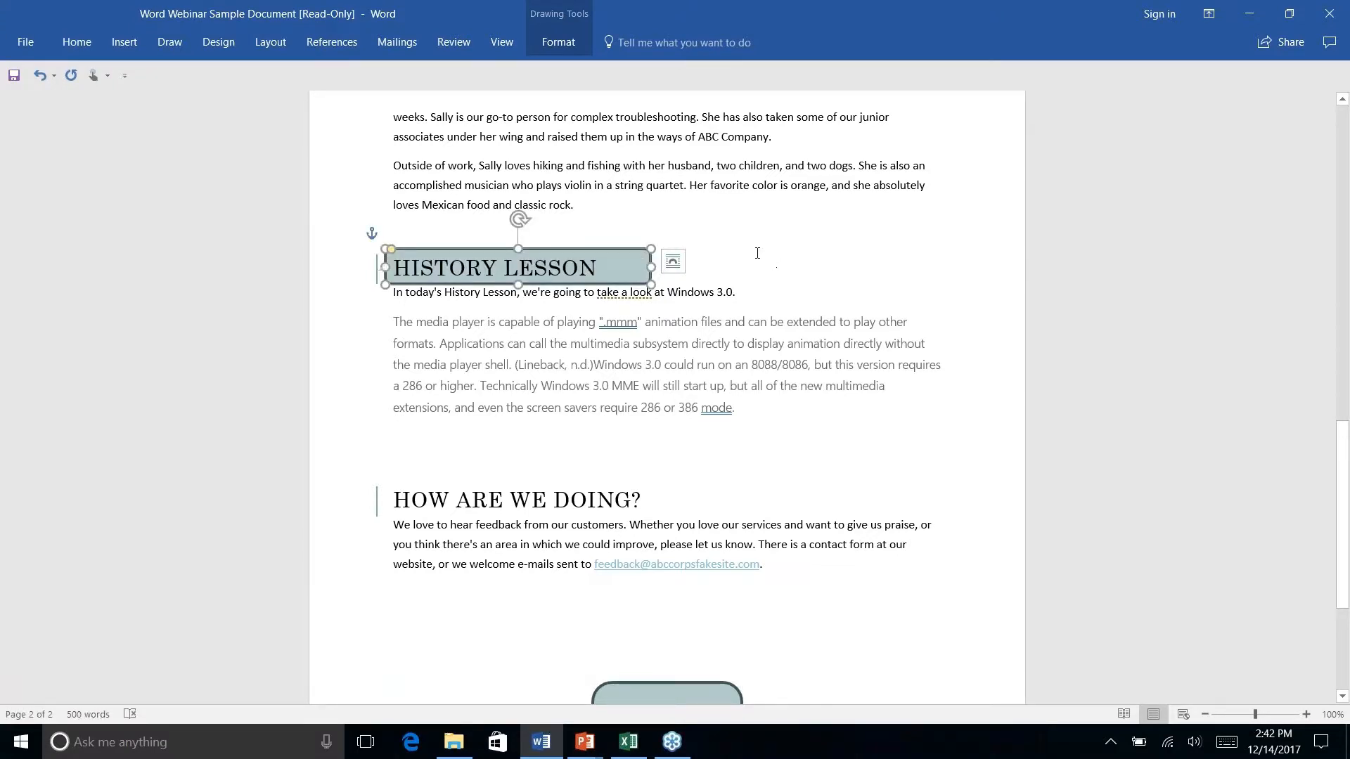
key("Escape")
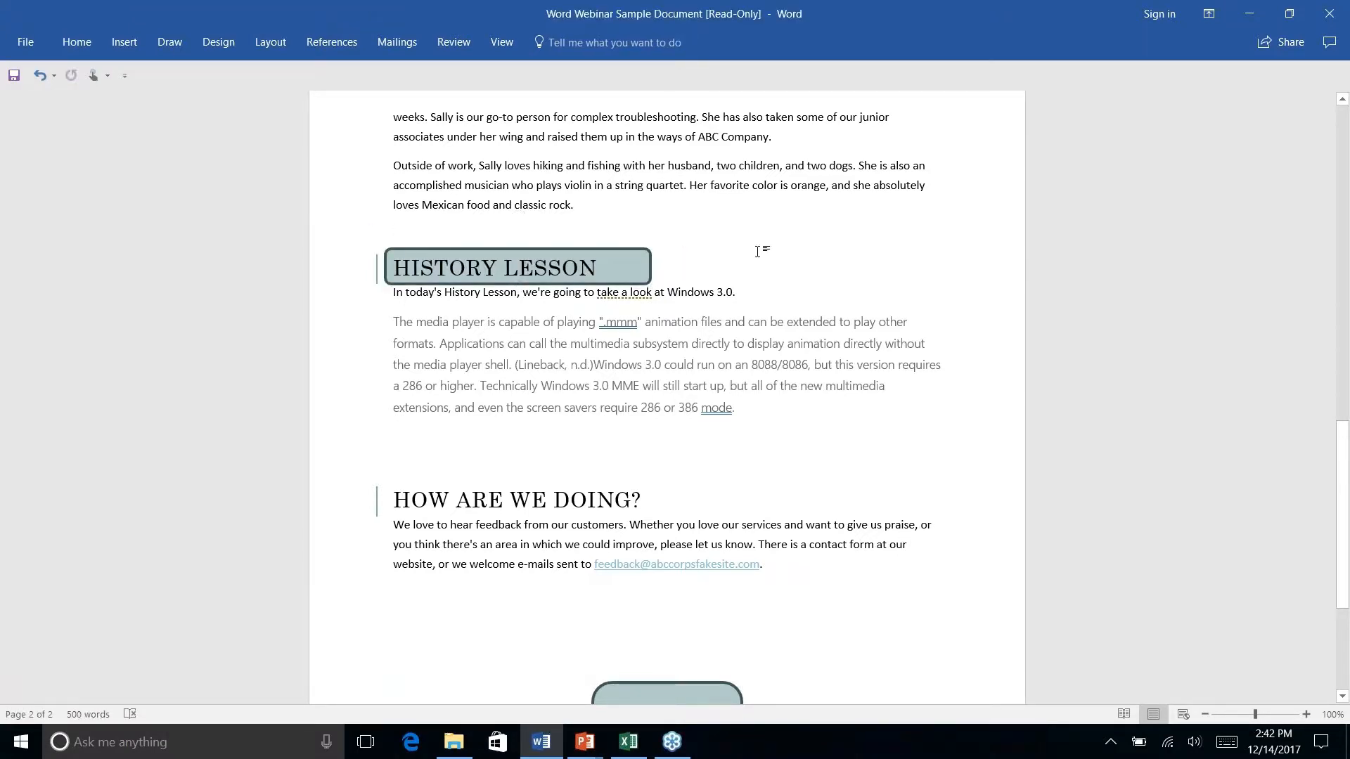
right_click(757, 252)
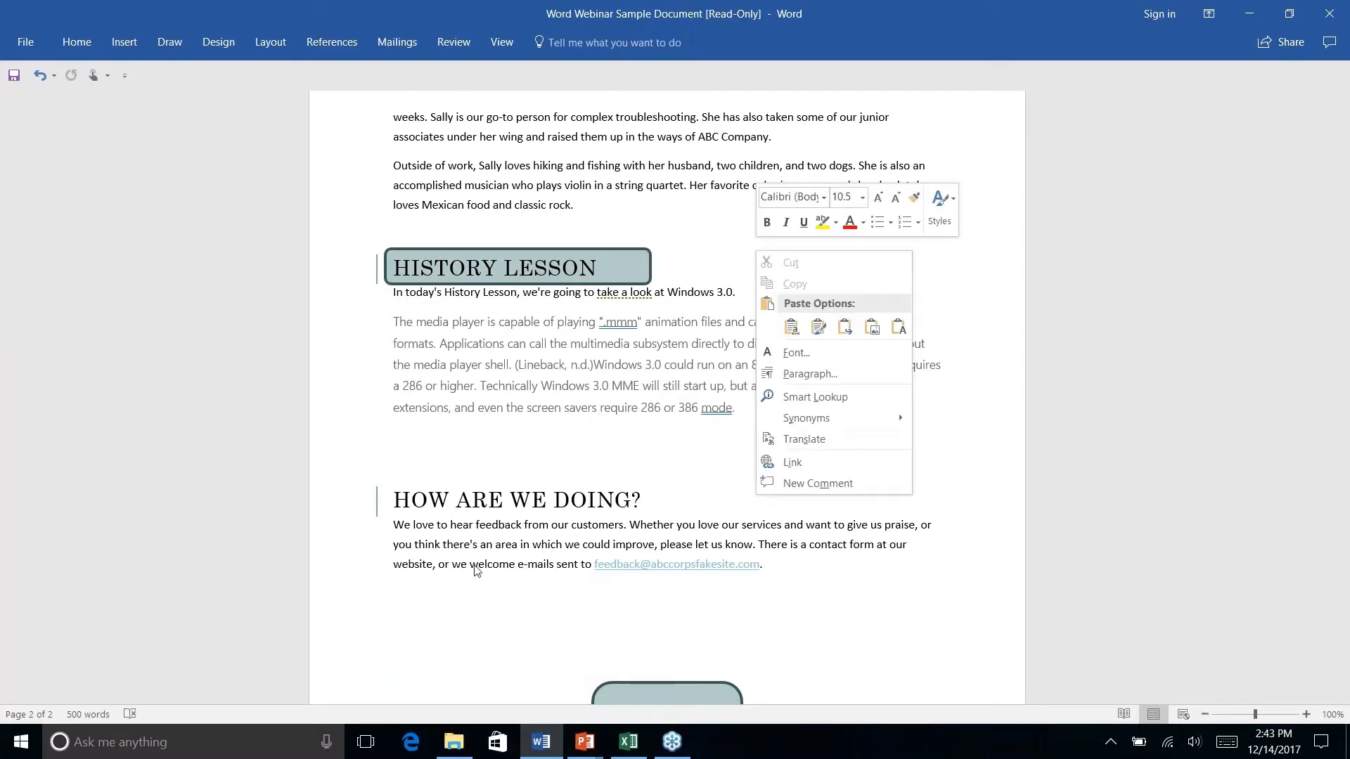
scroll(450, 640, "up", 3)
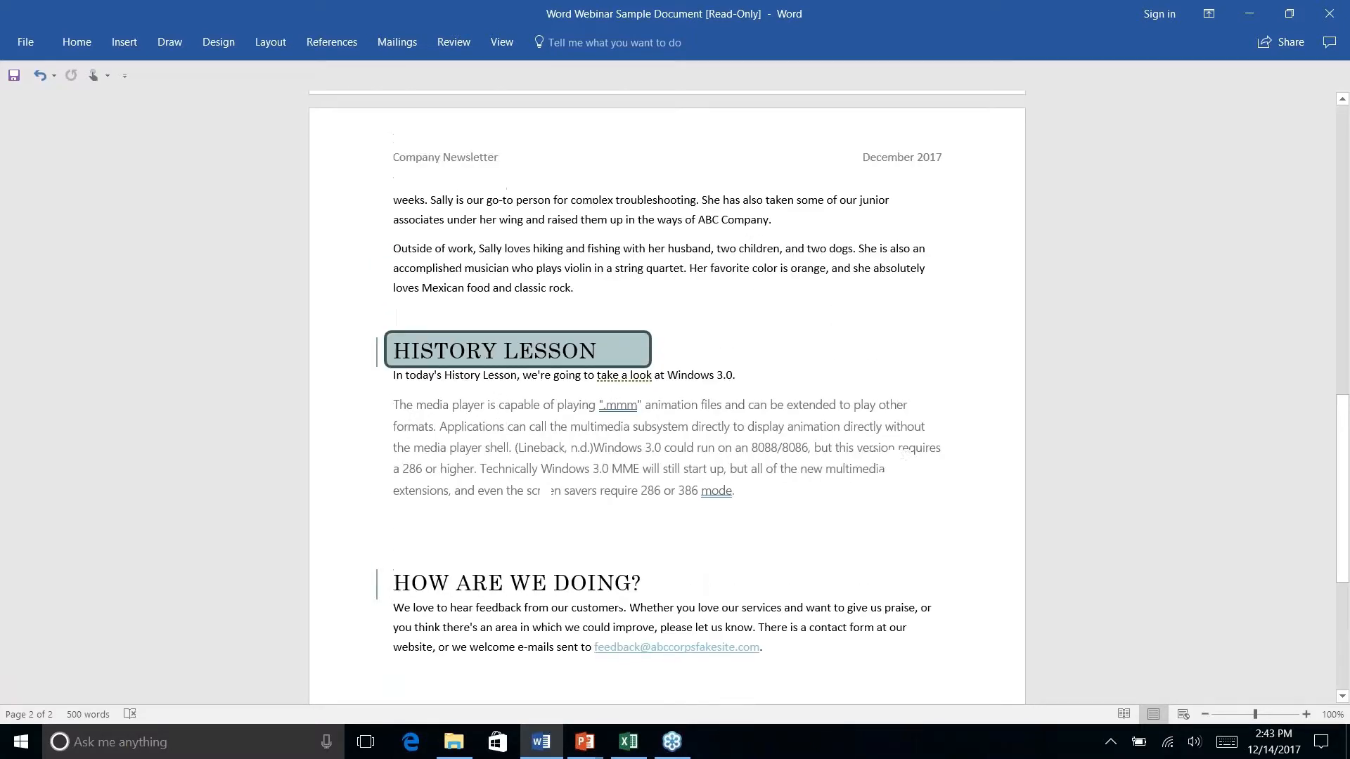
scroll(547, 491, "down", 3)
scroll(547, 491, "up", 1)
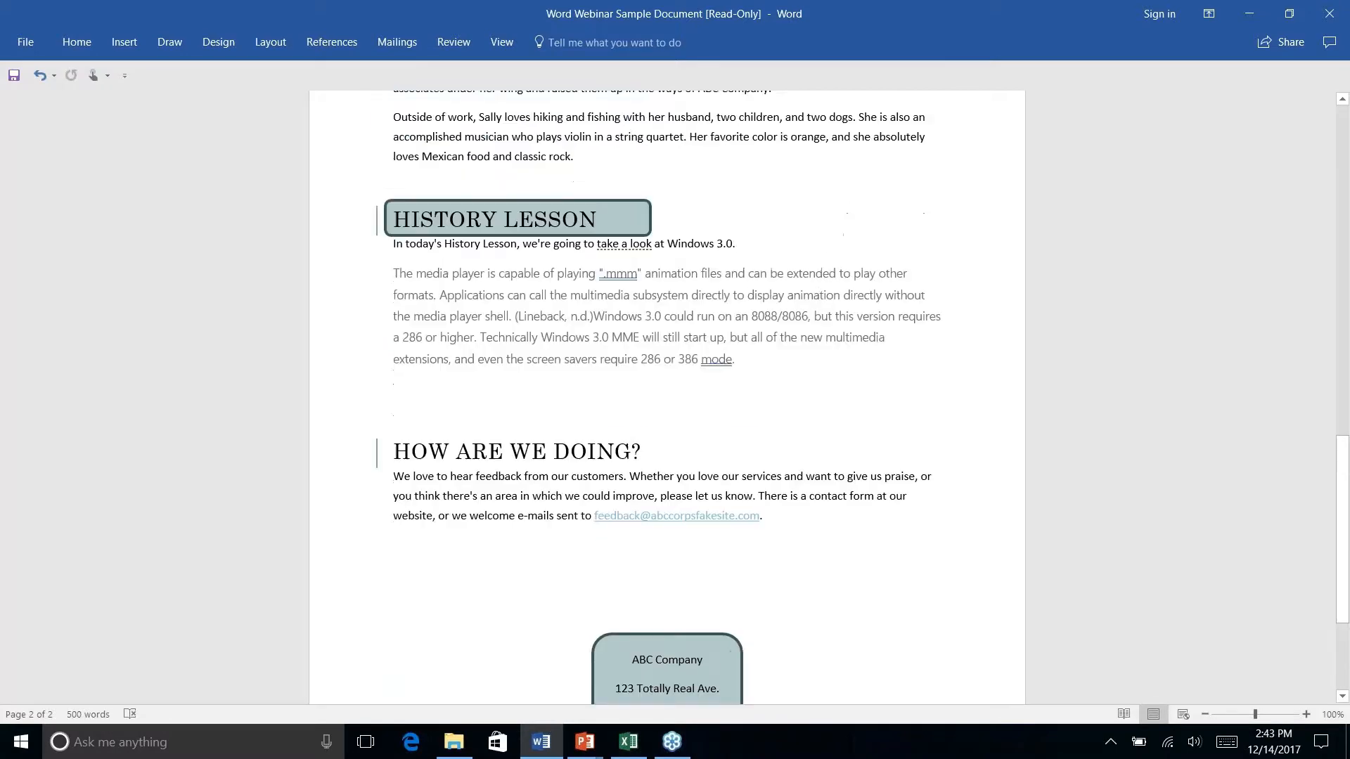
scroll(479, 605, "down", 6)
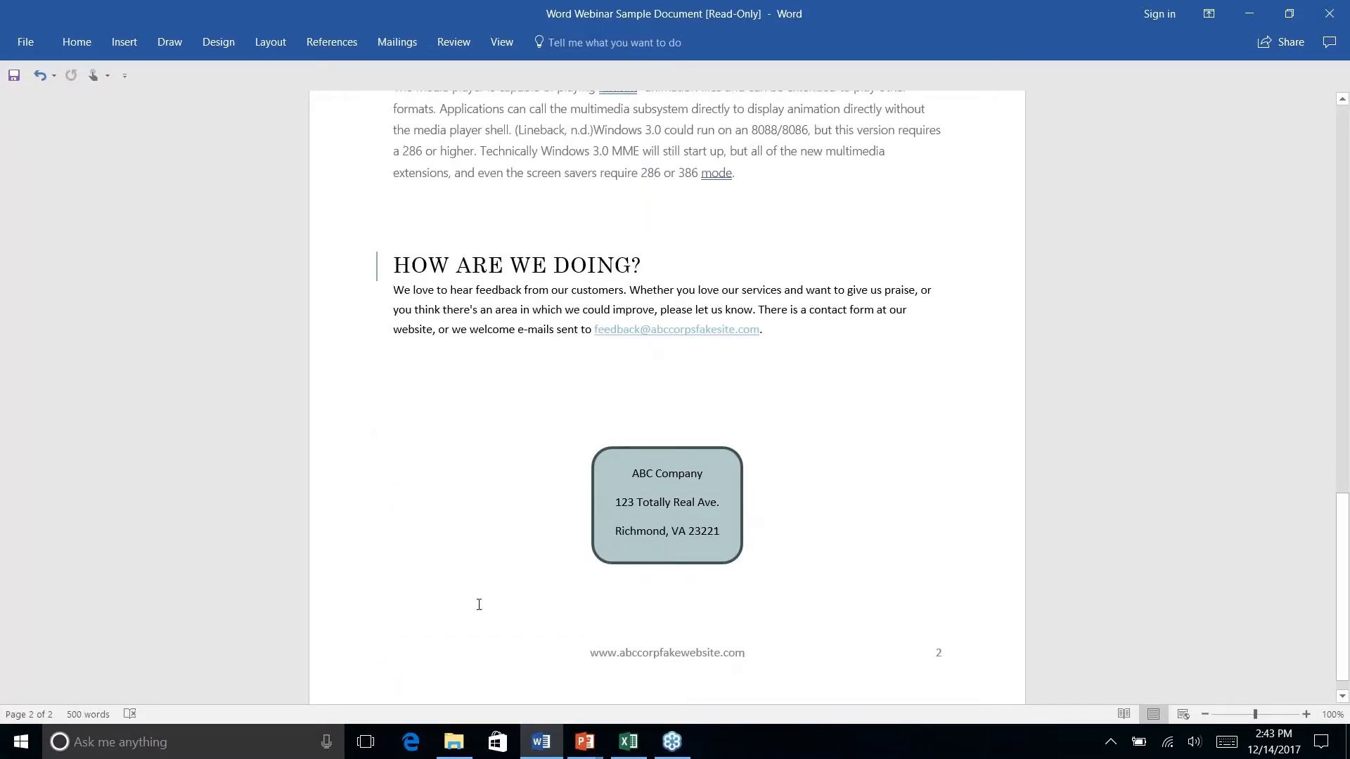
scroll(711, 520, "up", 11)
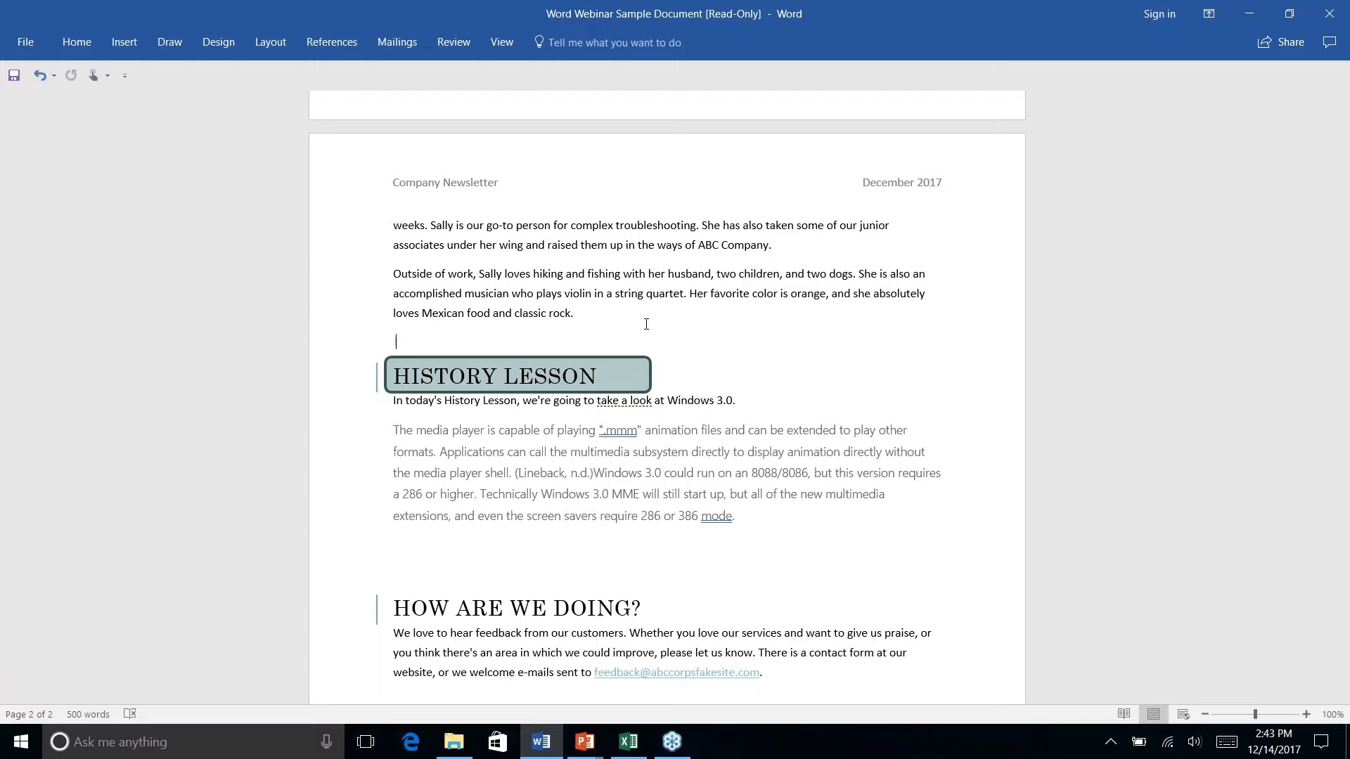
Switch to the PowerPoint slide show, advance to the Find & Replace 2.0 slide, and return to the newsletter in Word
key("alt+Tab")
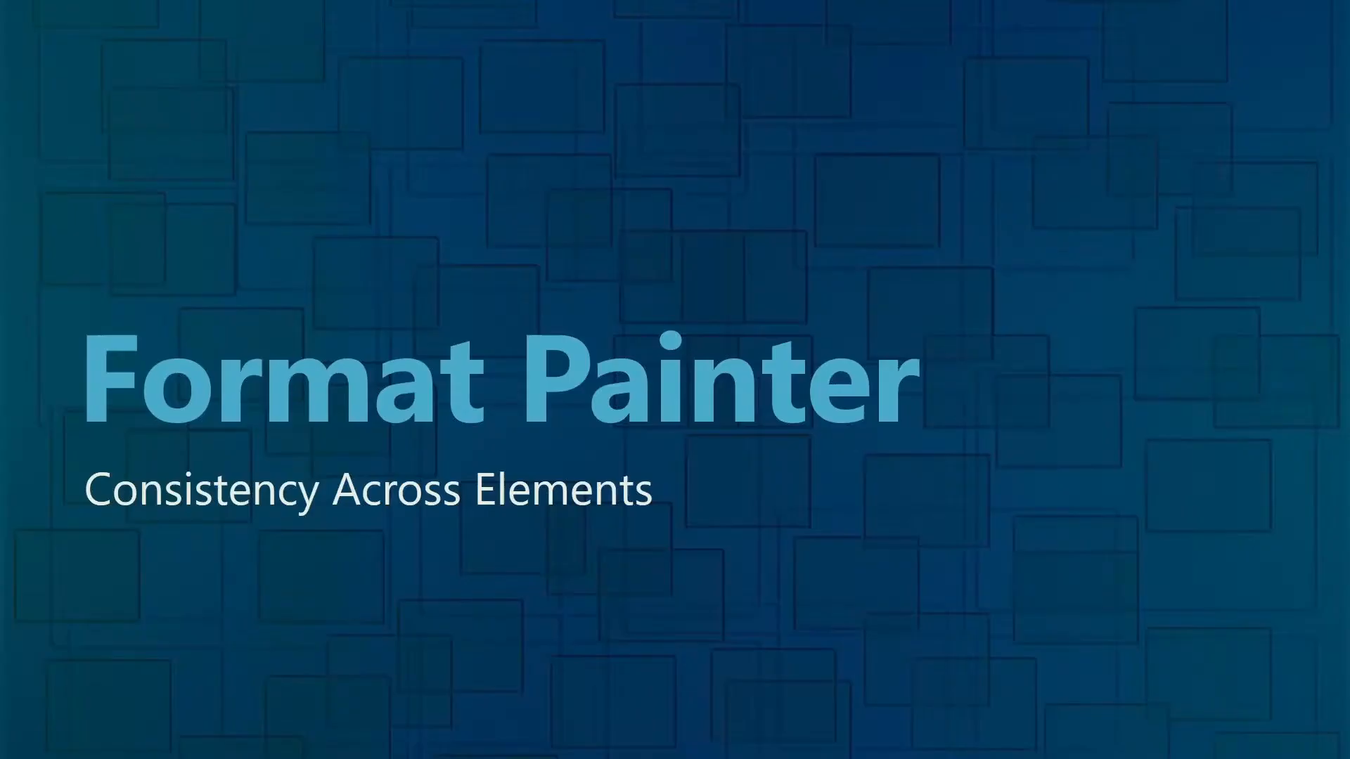
key("Right")
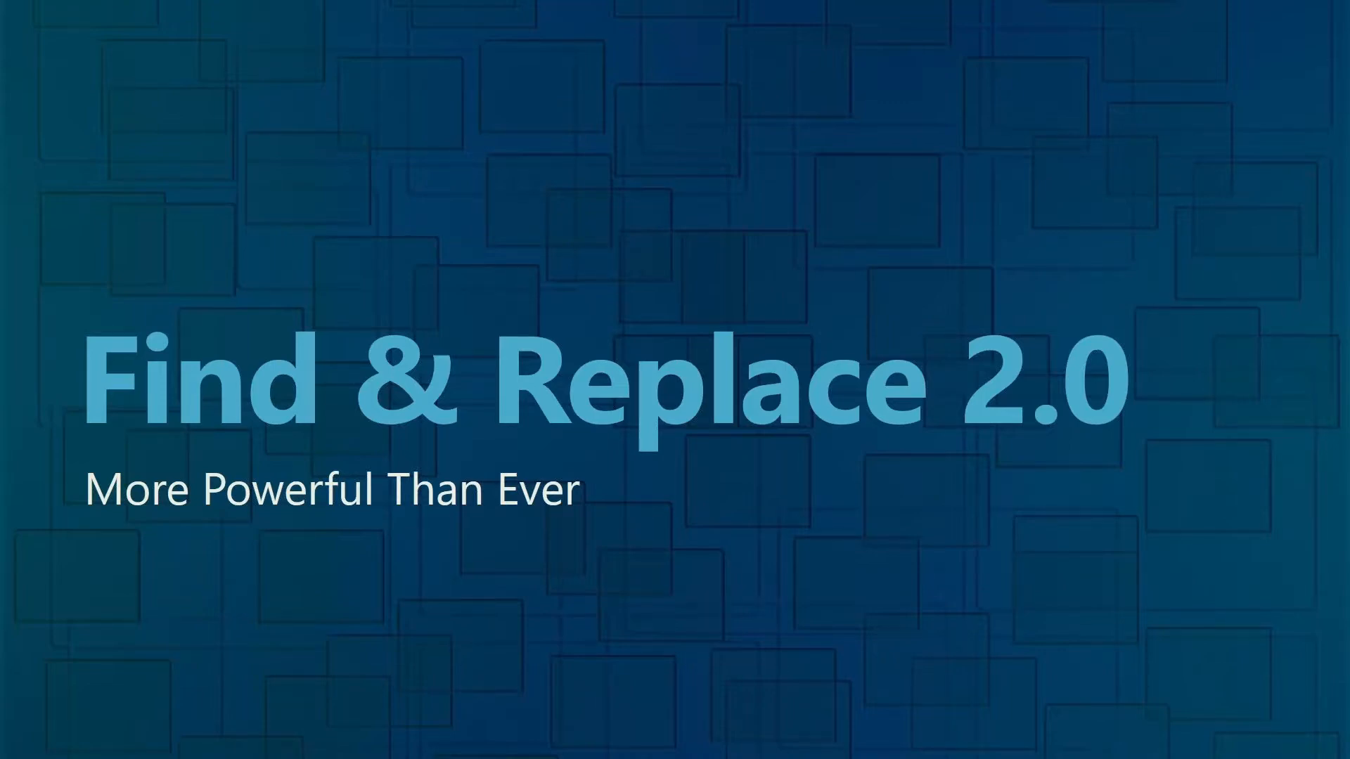
key("alt+Tab")
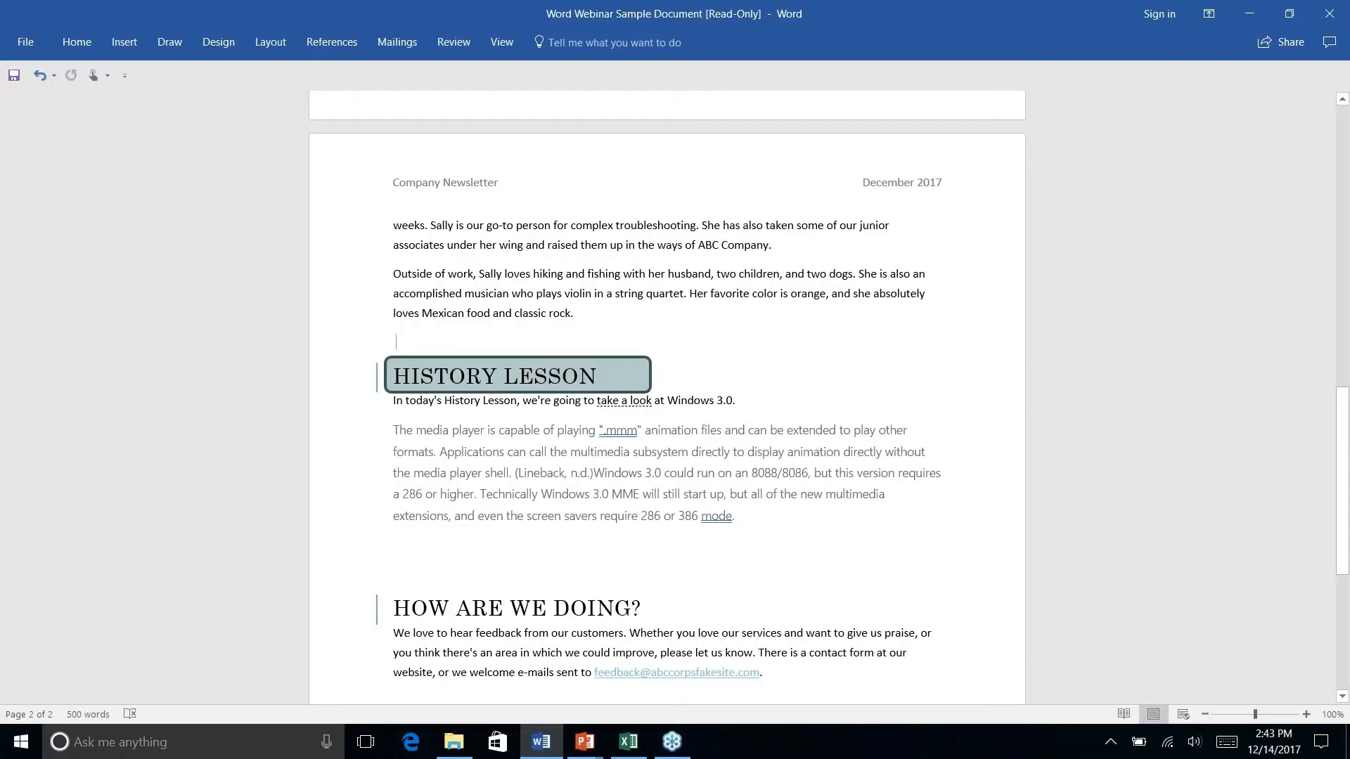
Place the cursor at the start of the Introduction paragraph on page 1 and open Find and Replace in replace mode
scroll(828, 325, "down", 5)
scroll(828, 324, "up", 15)
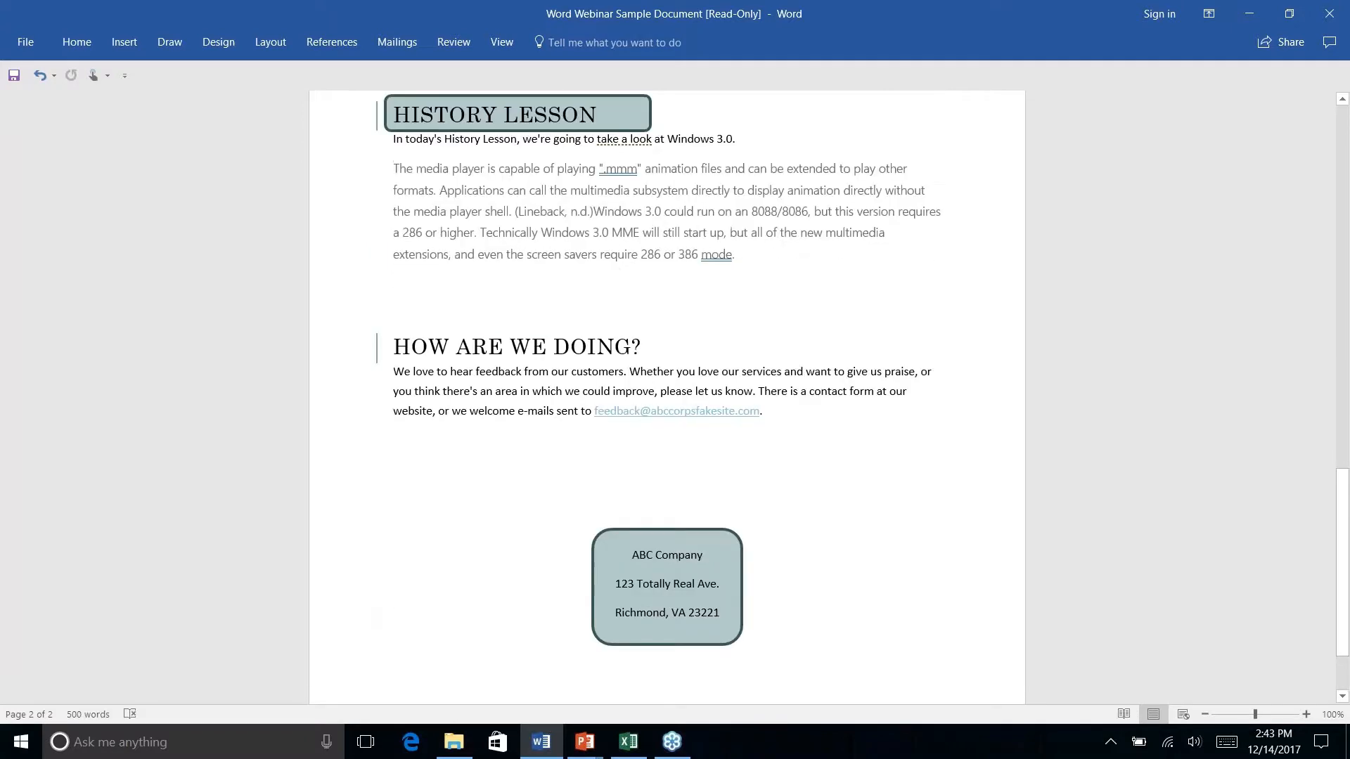
scroll(829, 324, "down", 2)
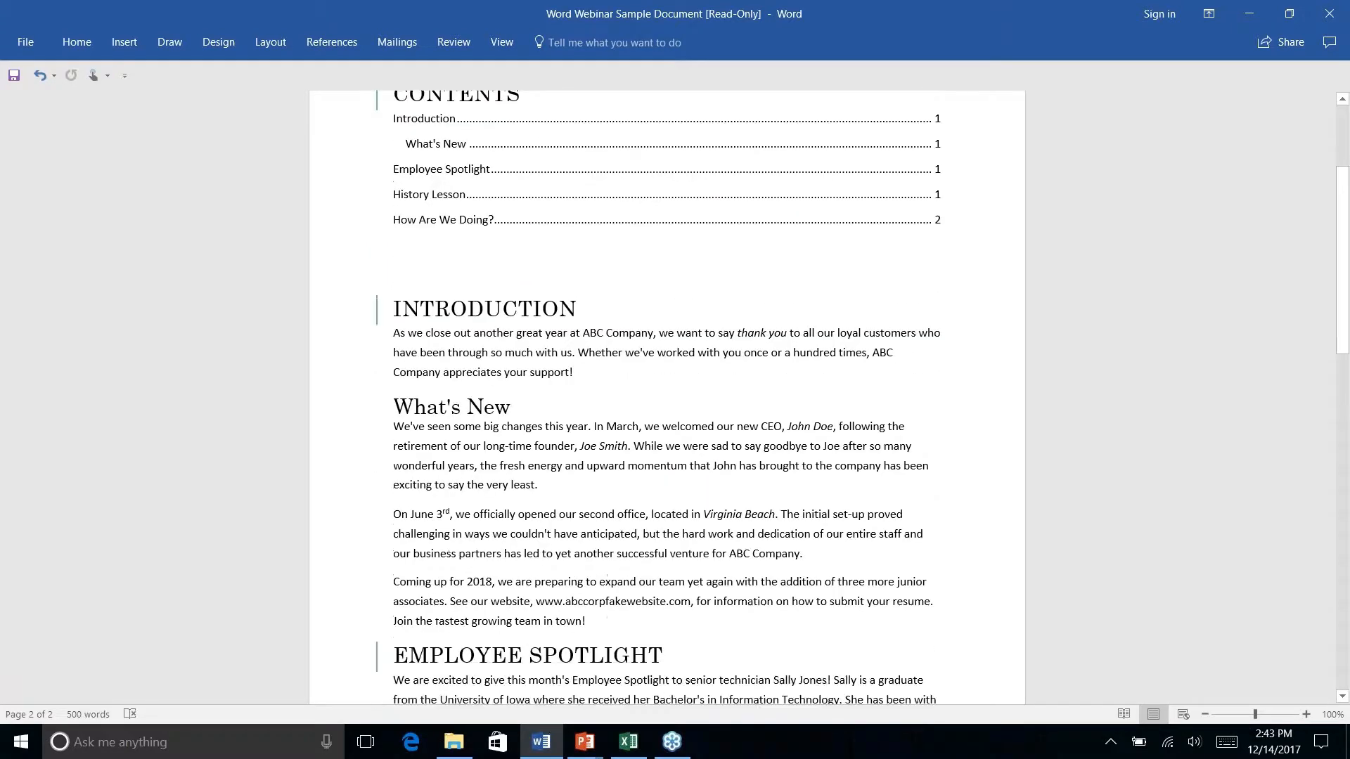
scroll(734, 360, "down", 2)
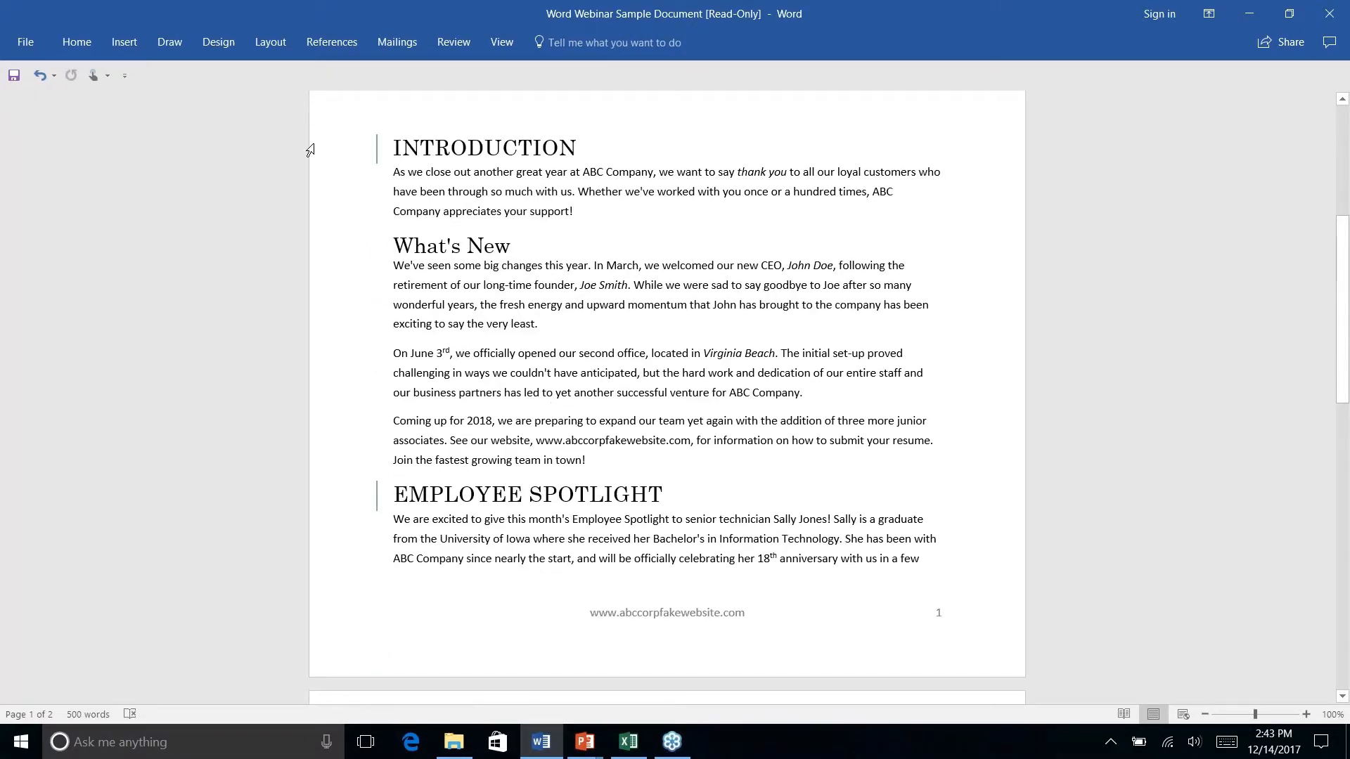
left_click(392, 173)
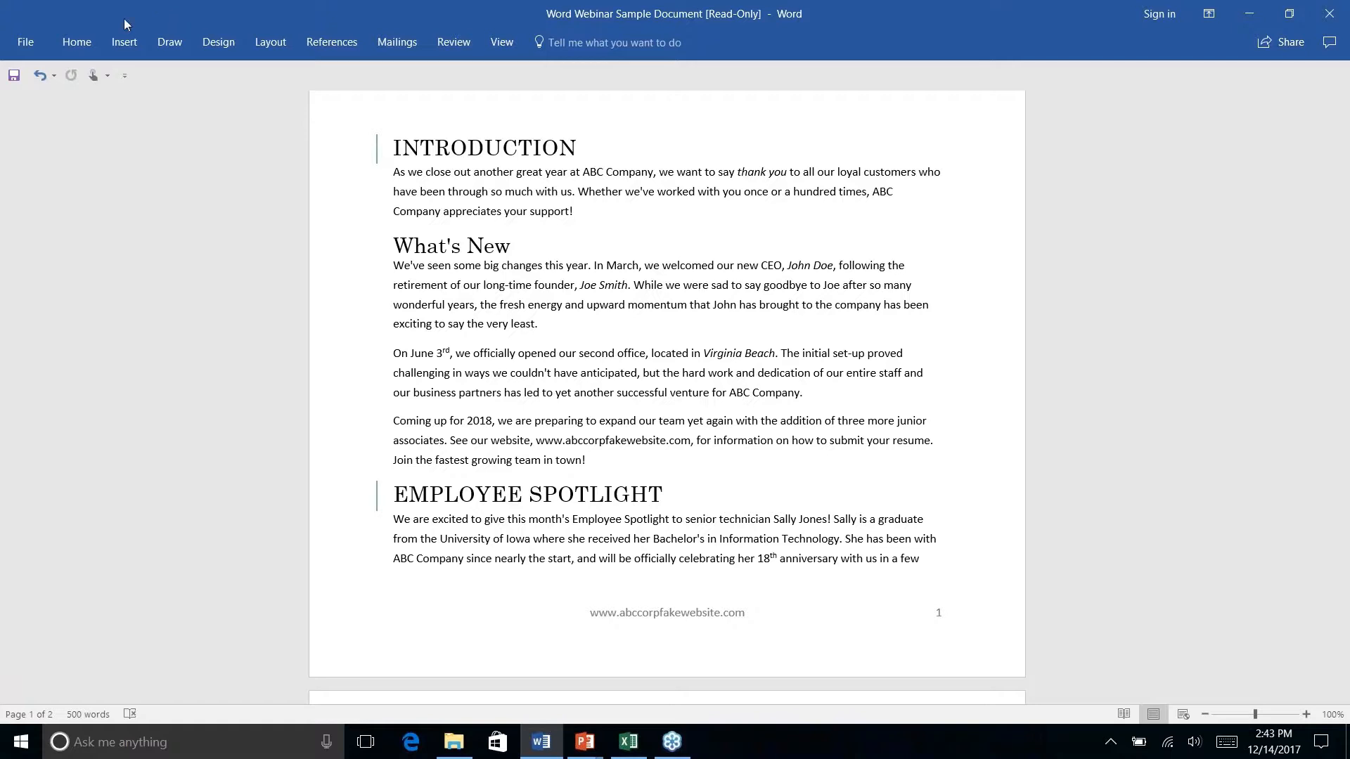
left_click(76, 43)
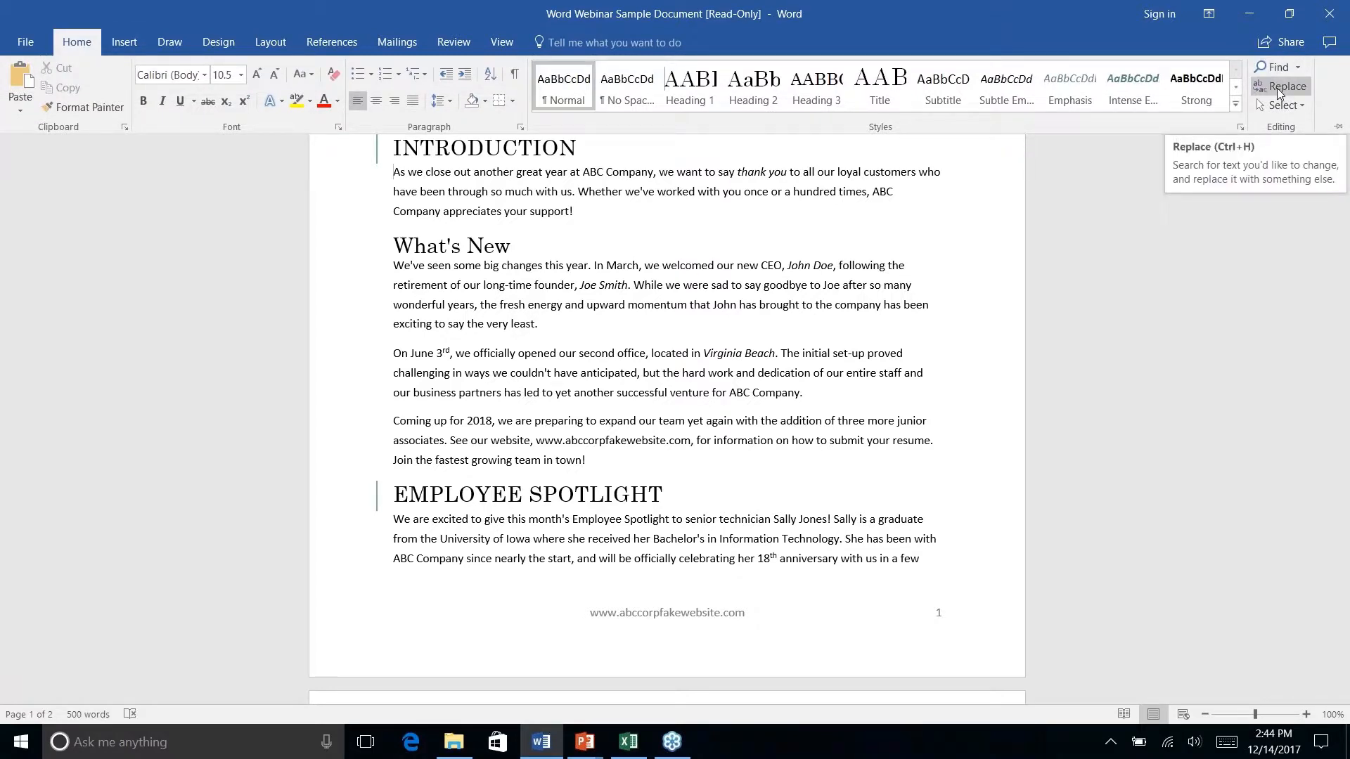
right_click(1279, 94)
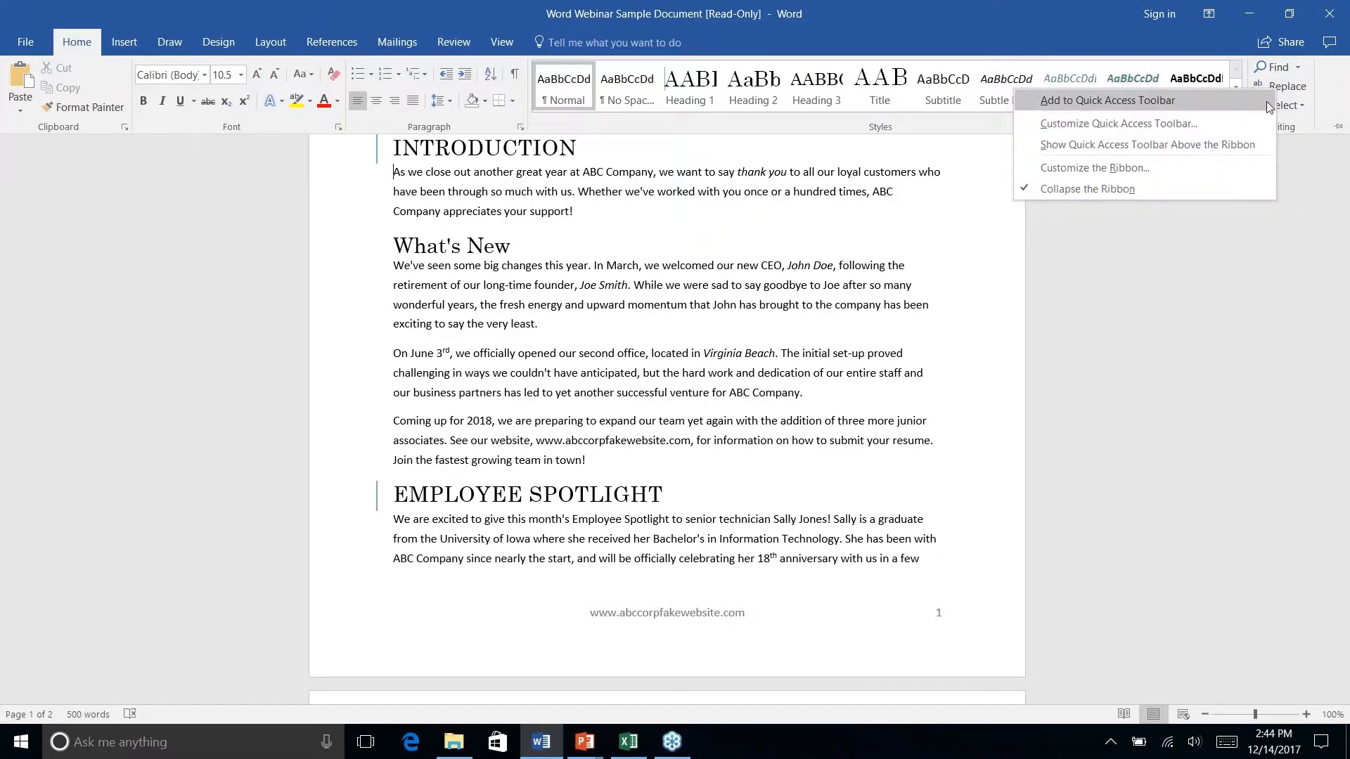
left_click(1286, 88)
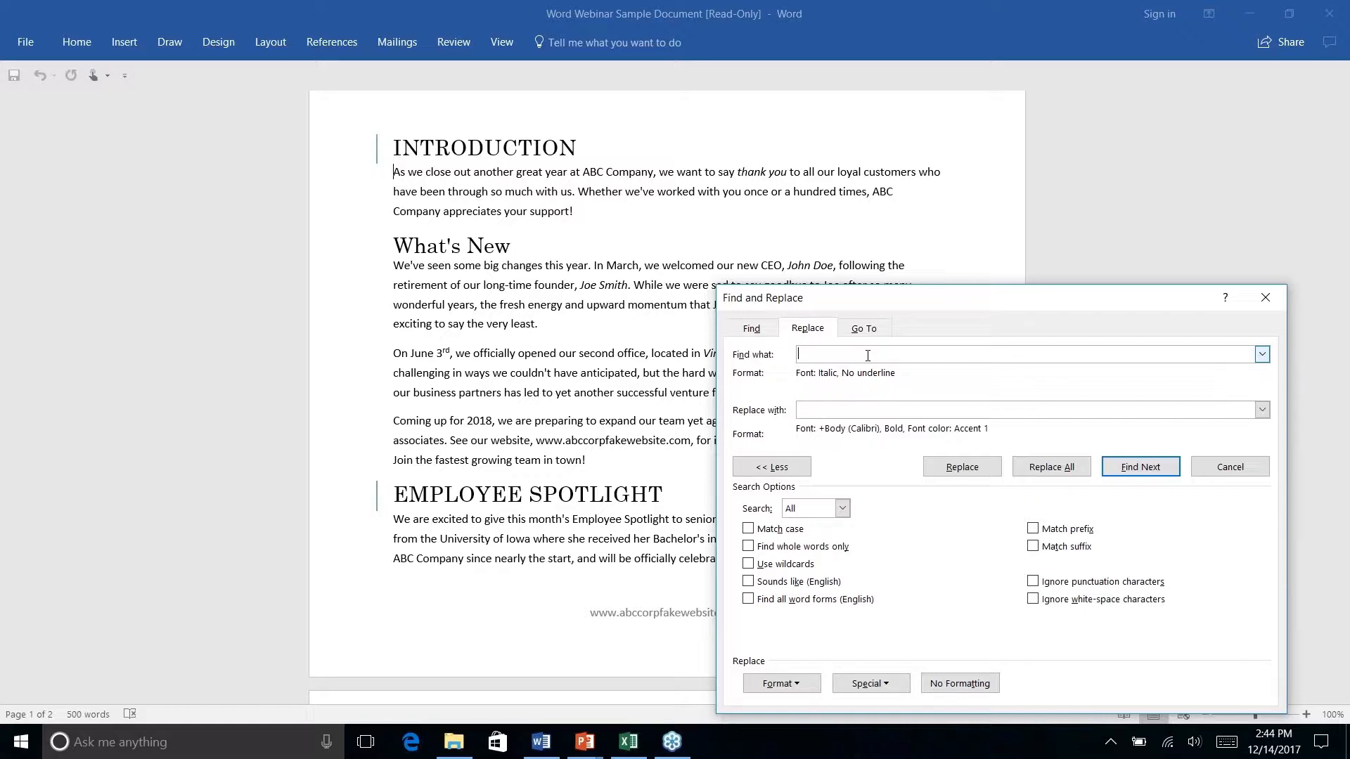
left_click(763, 333)
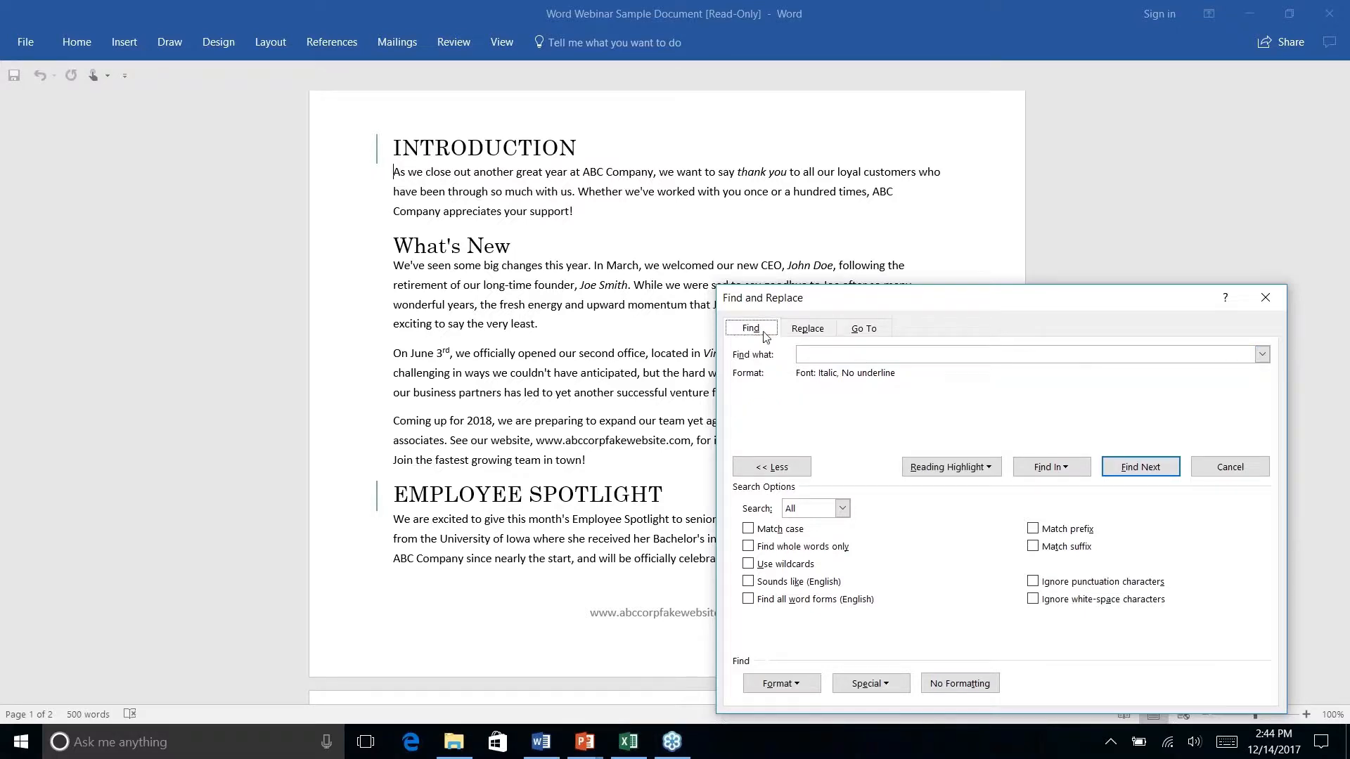
left_click(807, 329)
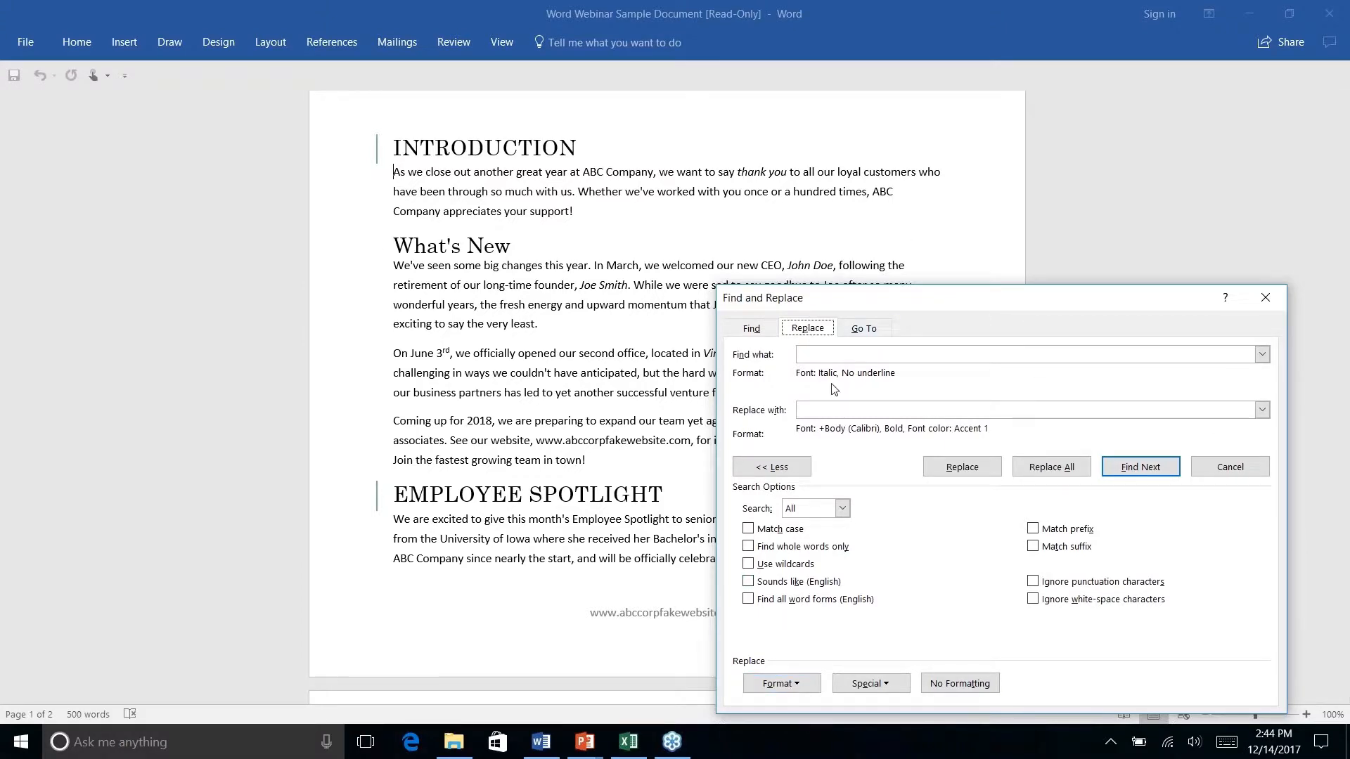
Set the font formatting of the text to find to the Italic font style
left_click(826, 355)
left_click(801, 680)
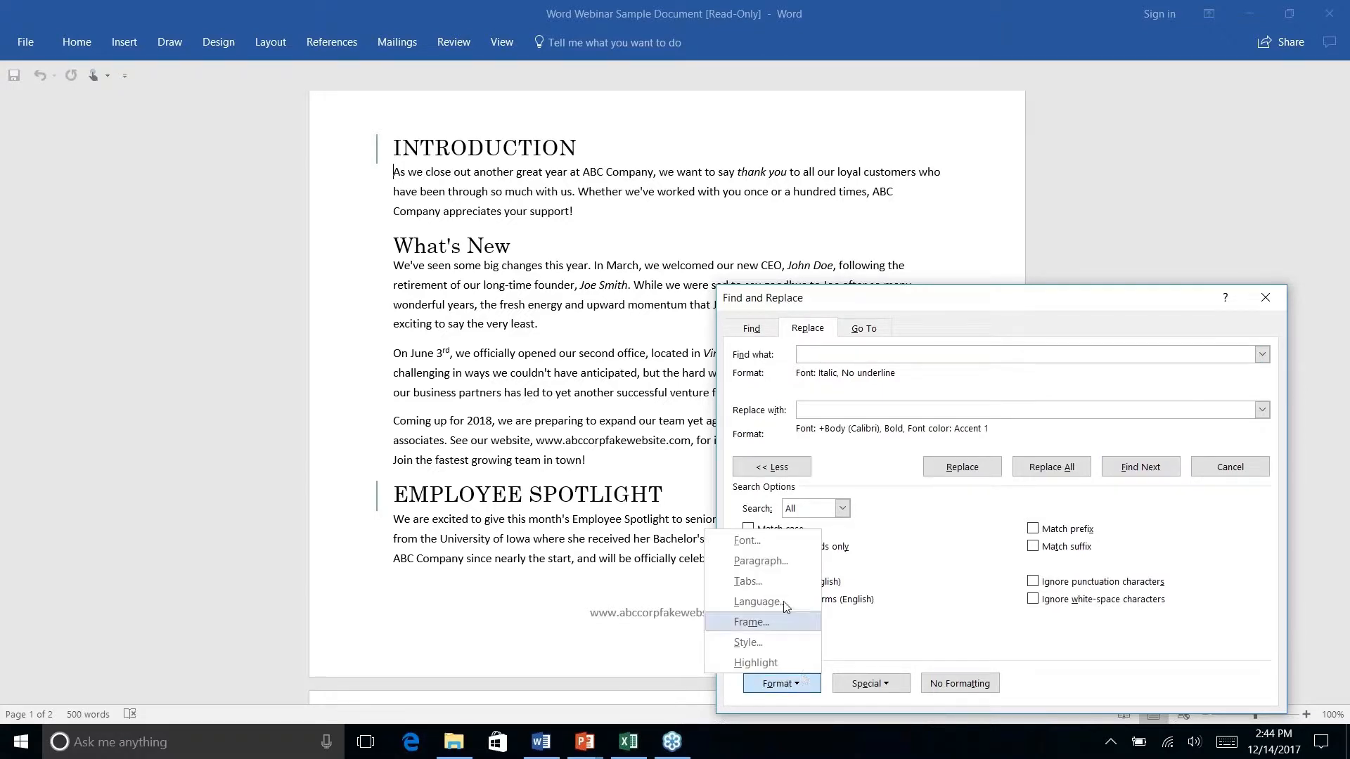
left_click(756, 545)
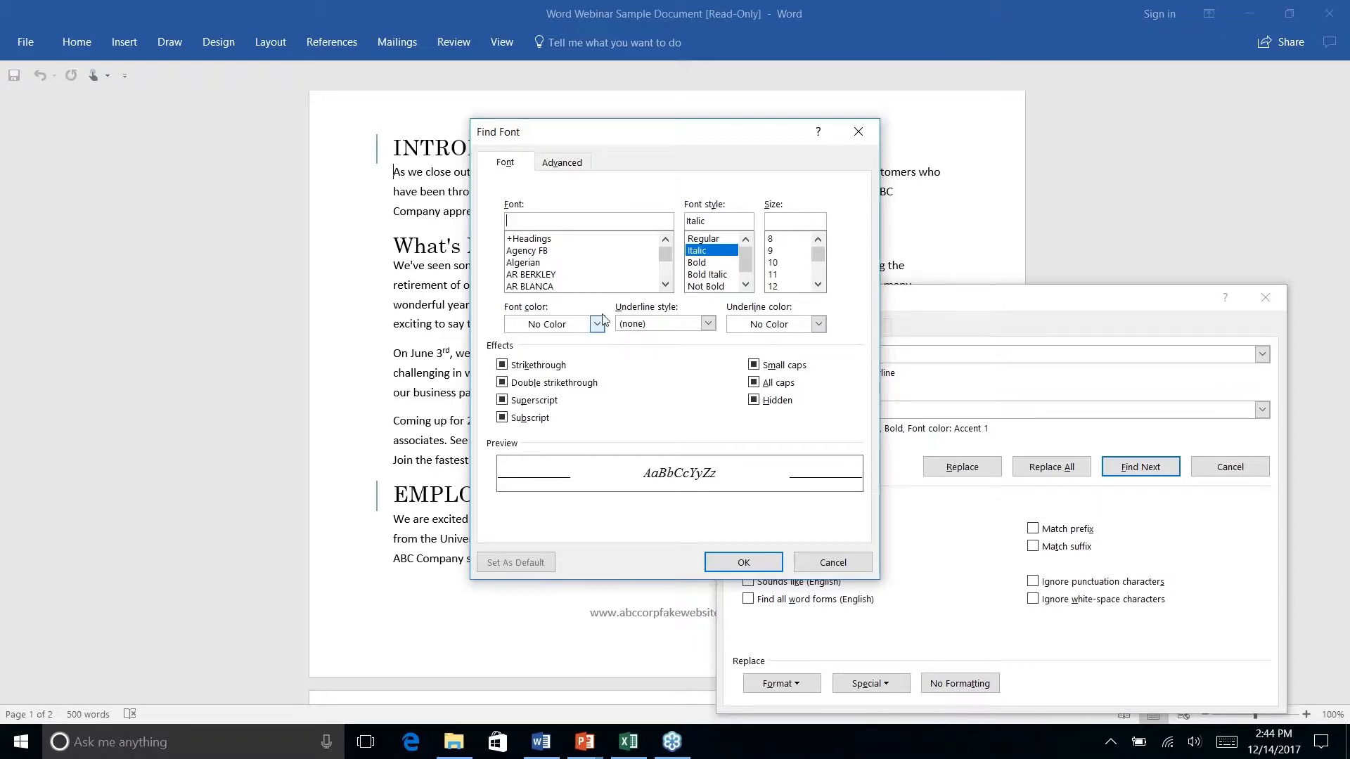
left_click(703, 252)
left_click(751, 560)
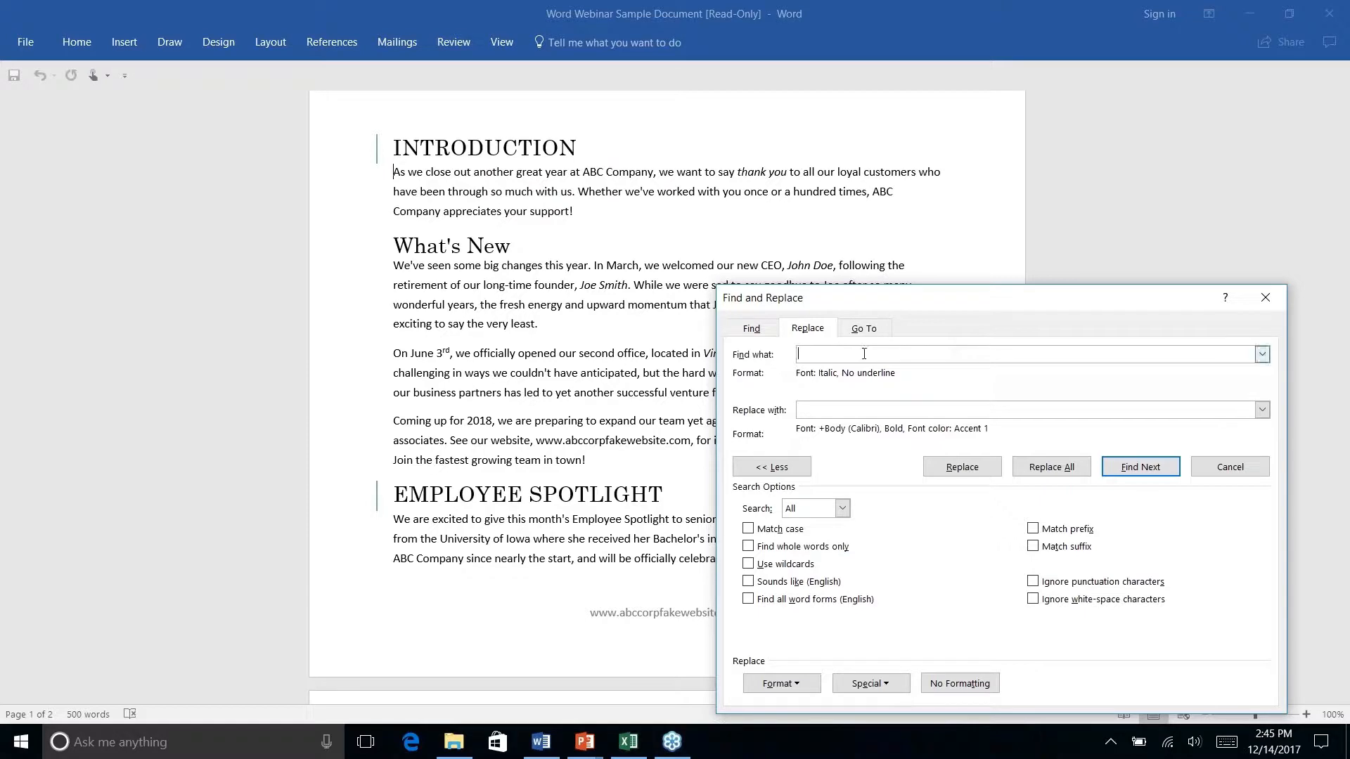
Set the replacement text's font formatting to Bold with the darker teal Accent 2 theme color
left_click(832, 411)
left_click(779, 685)
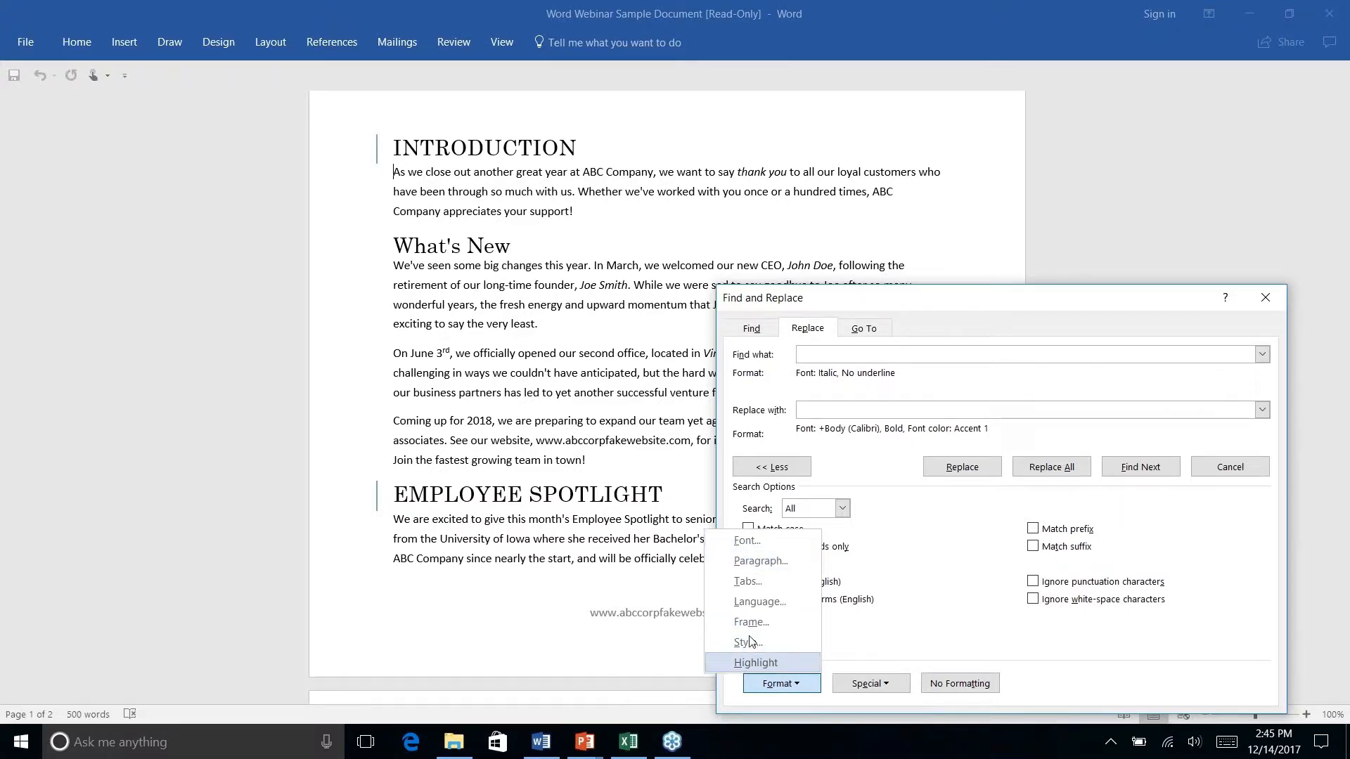
left_click(746, 543)
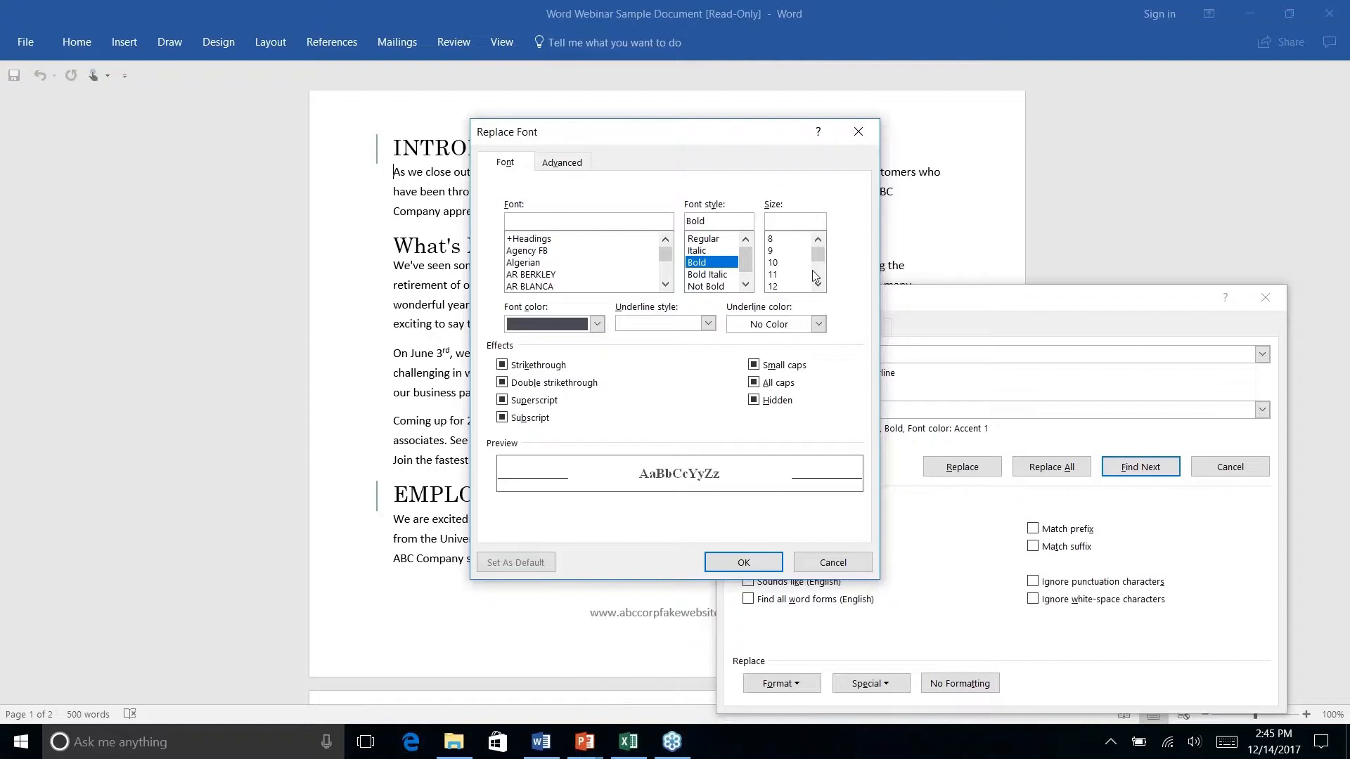
left_click(597, 323)
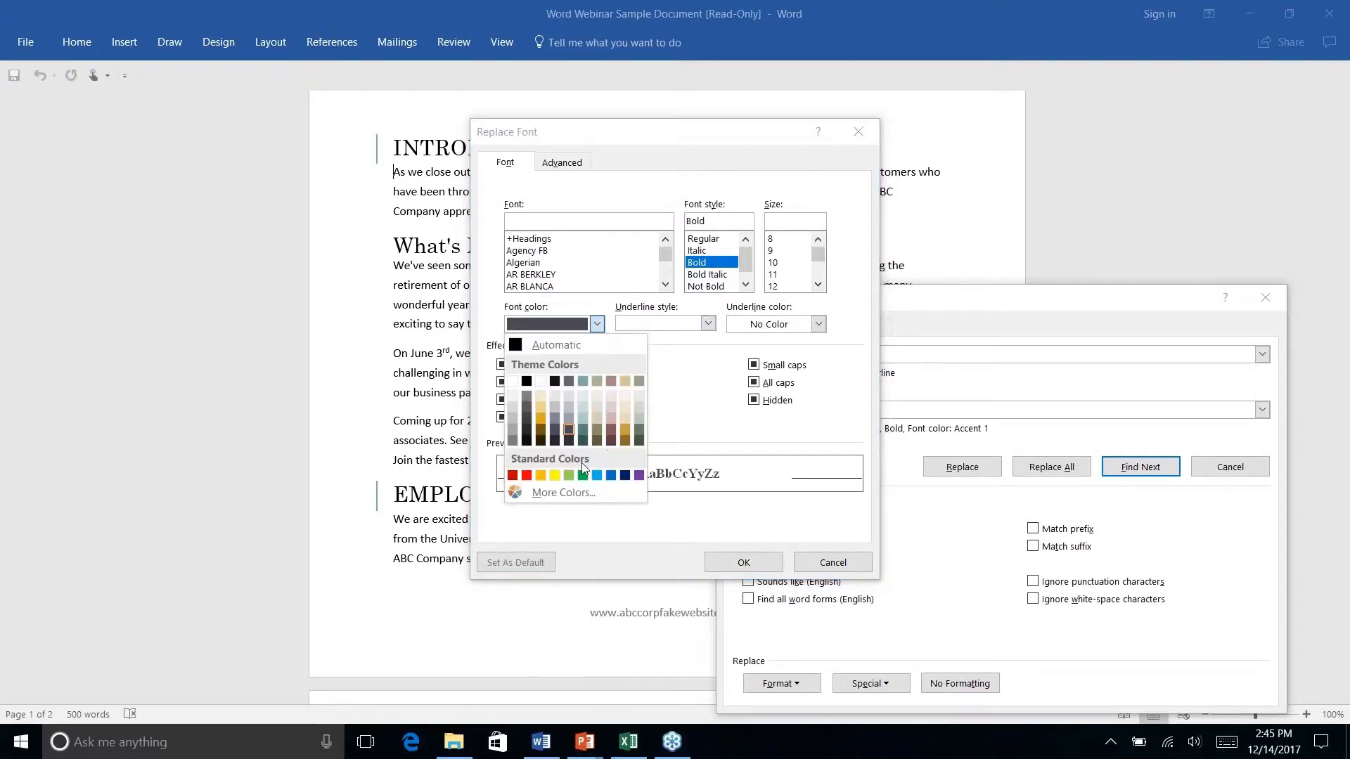
left_click(581, 424)
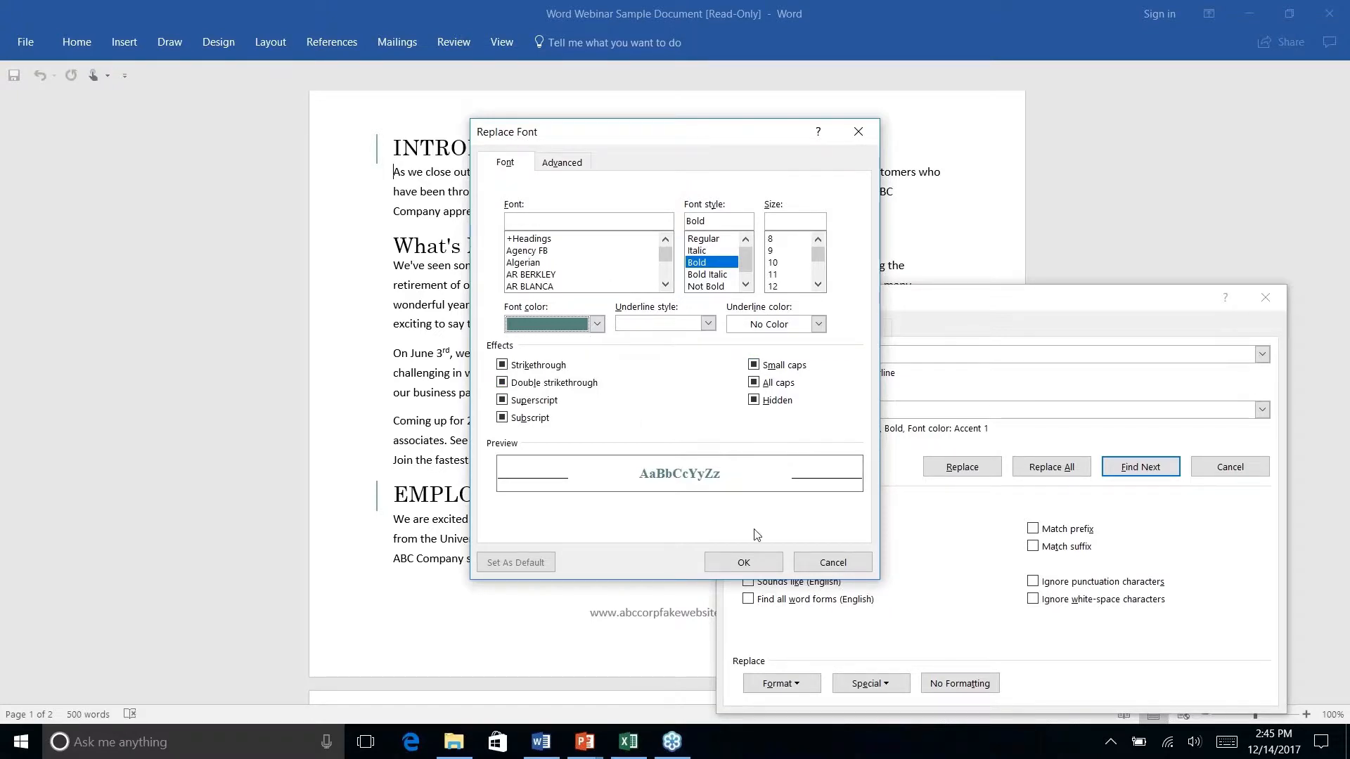
left_click(742, 565)
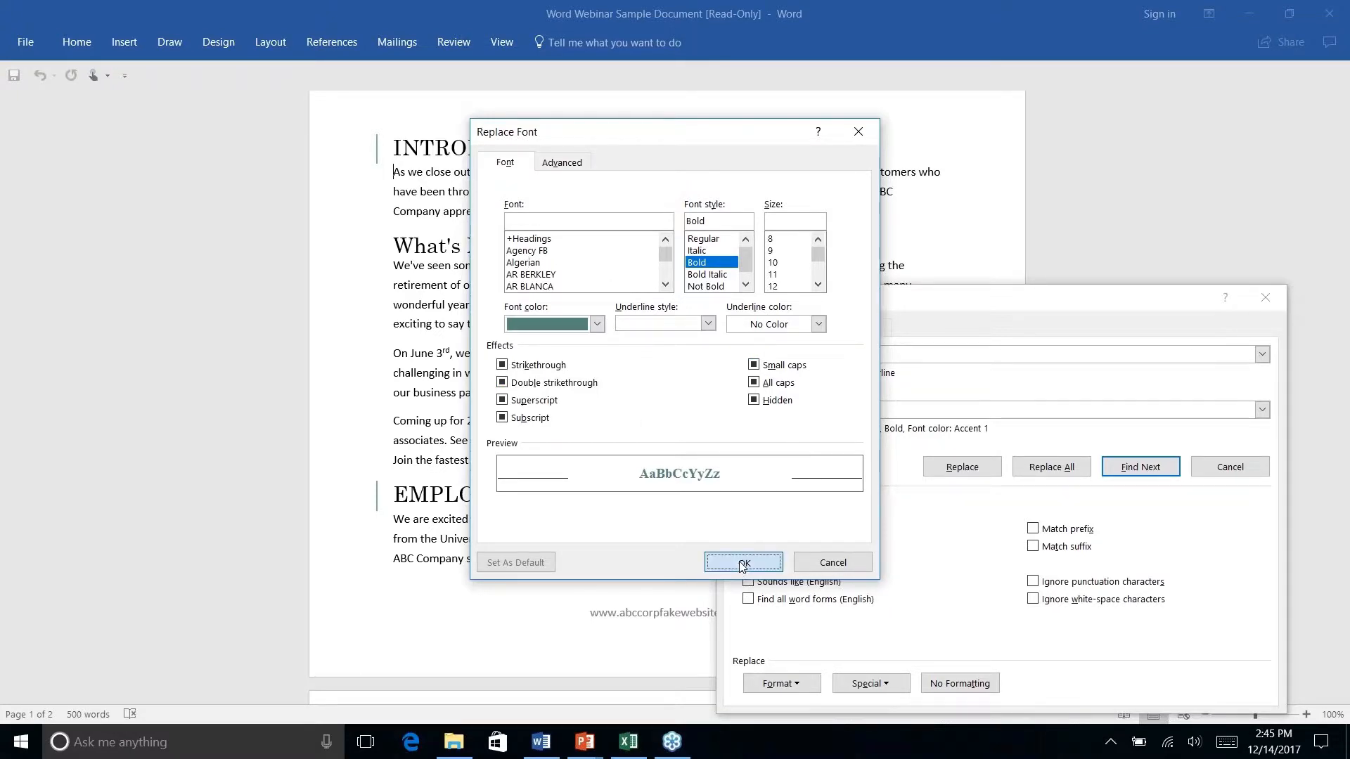
Replace the first italic match individually, replace all remaining matches in the document, and close Find and Replace
left_click(1146, 471)
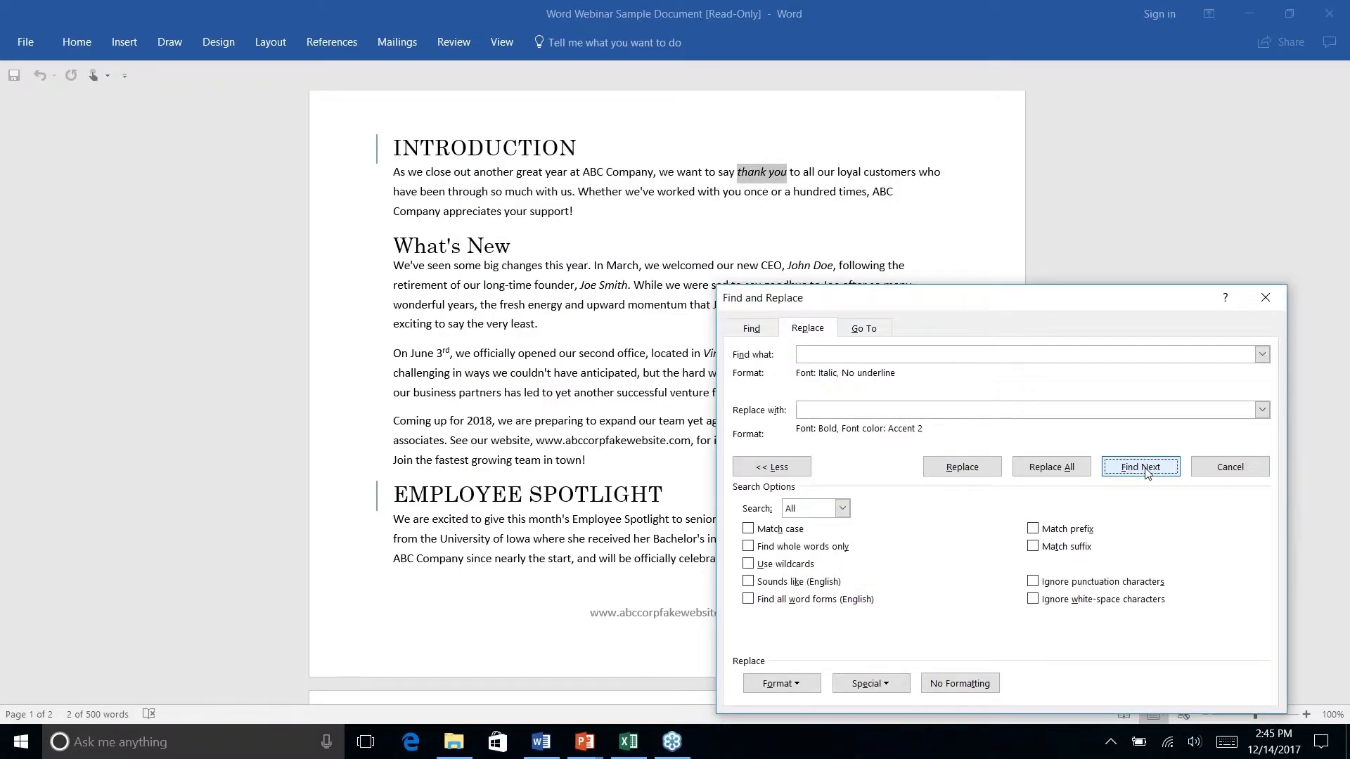
left_click(962, 468)
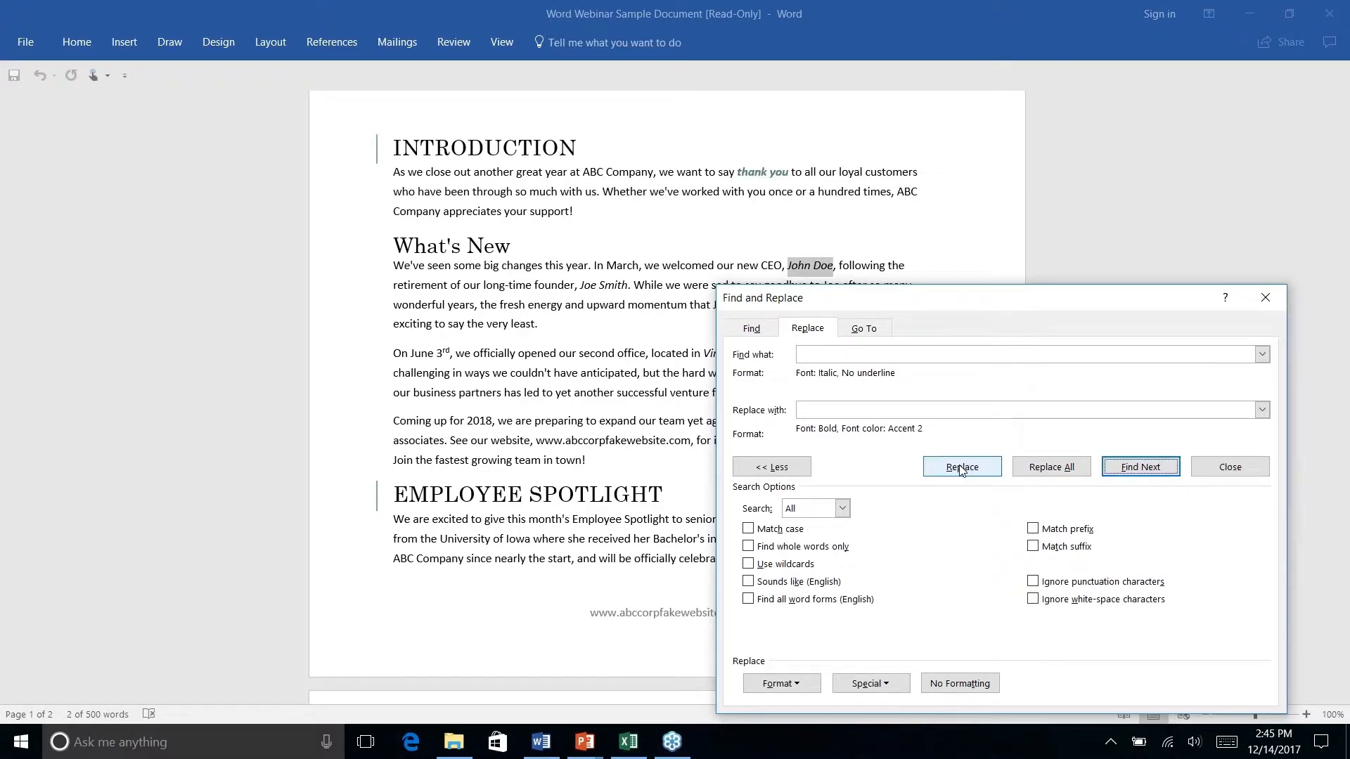
left_click(1051, 468)
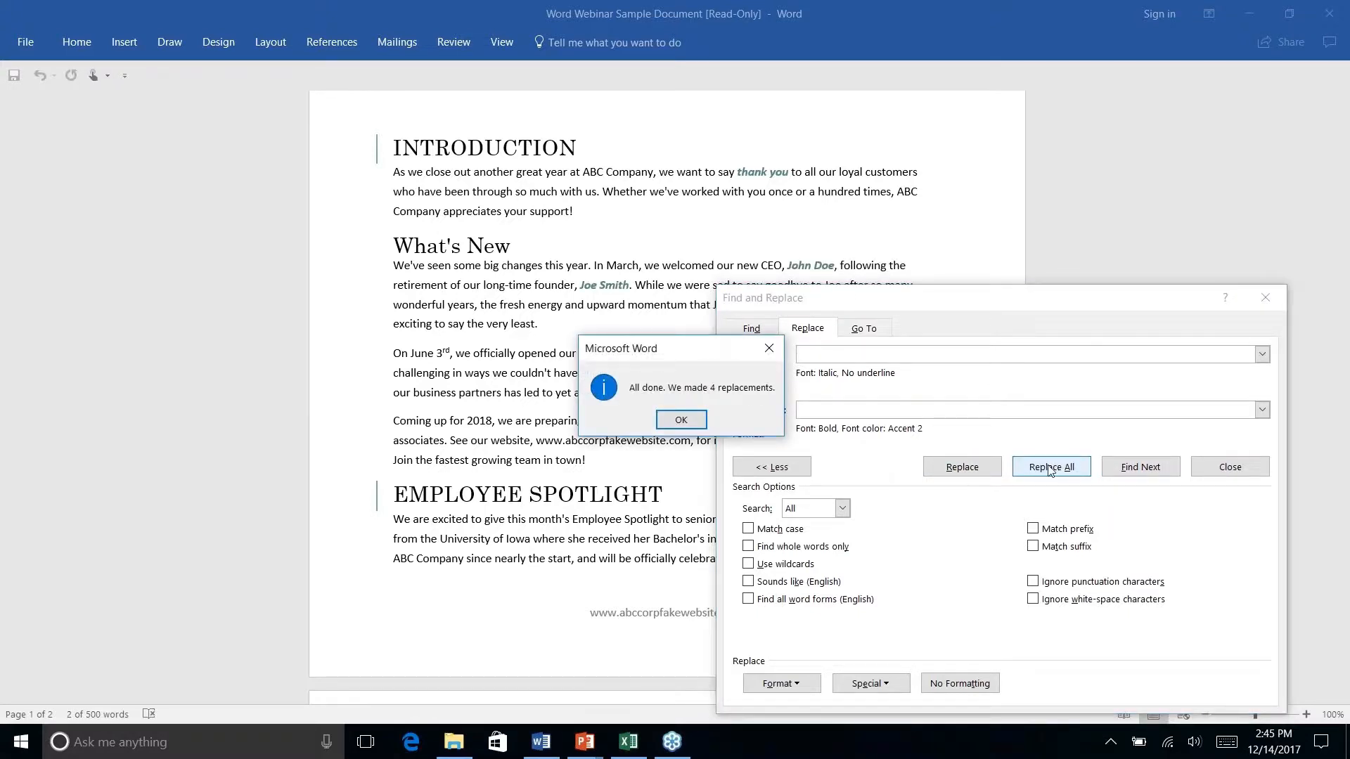
left_click(676, 422)
left_click(1266, 298)
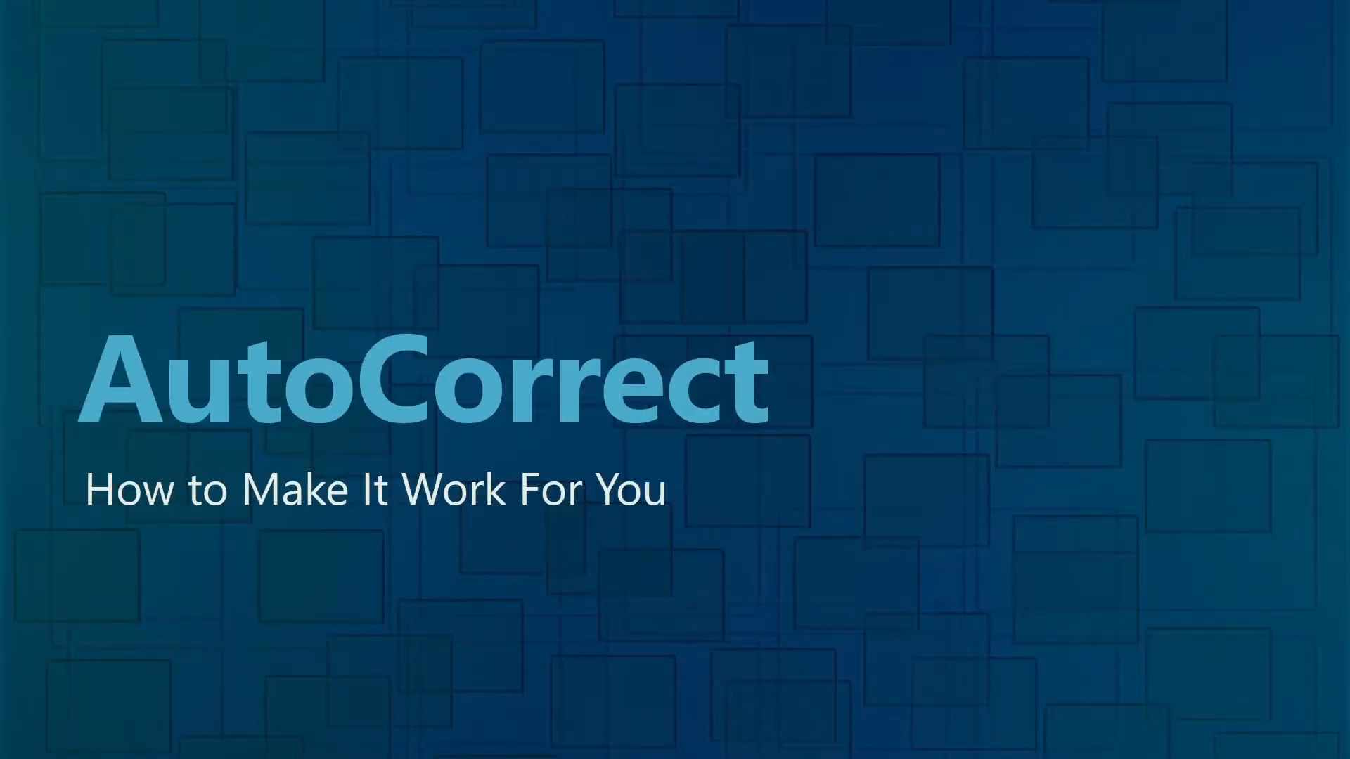
Switch between the newsletter in Word and the AutoCorrect title slide in PowerPoint, ending in the newsletter
key("alt+Tab")
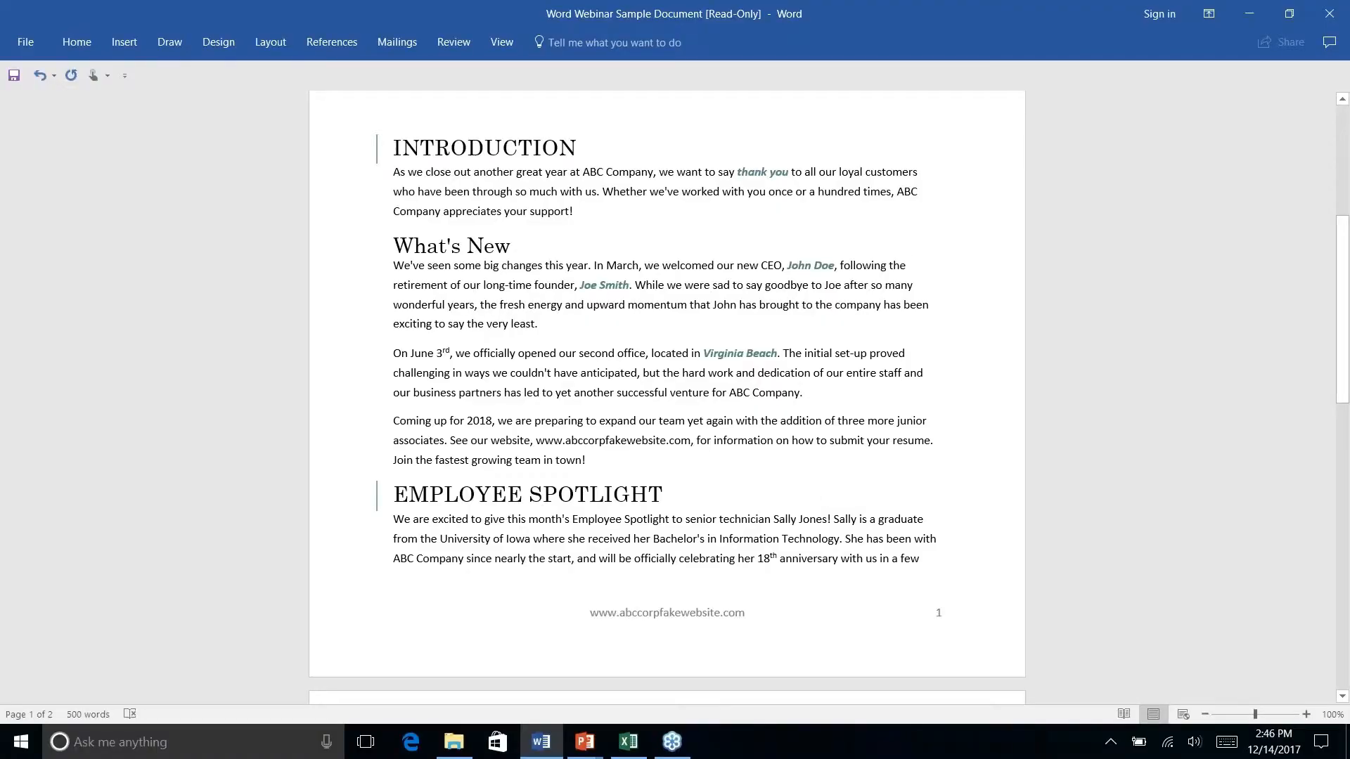
key("alt+Tab")
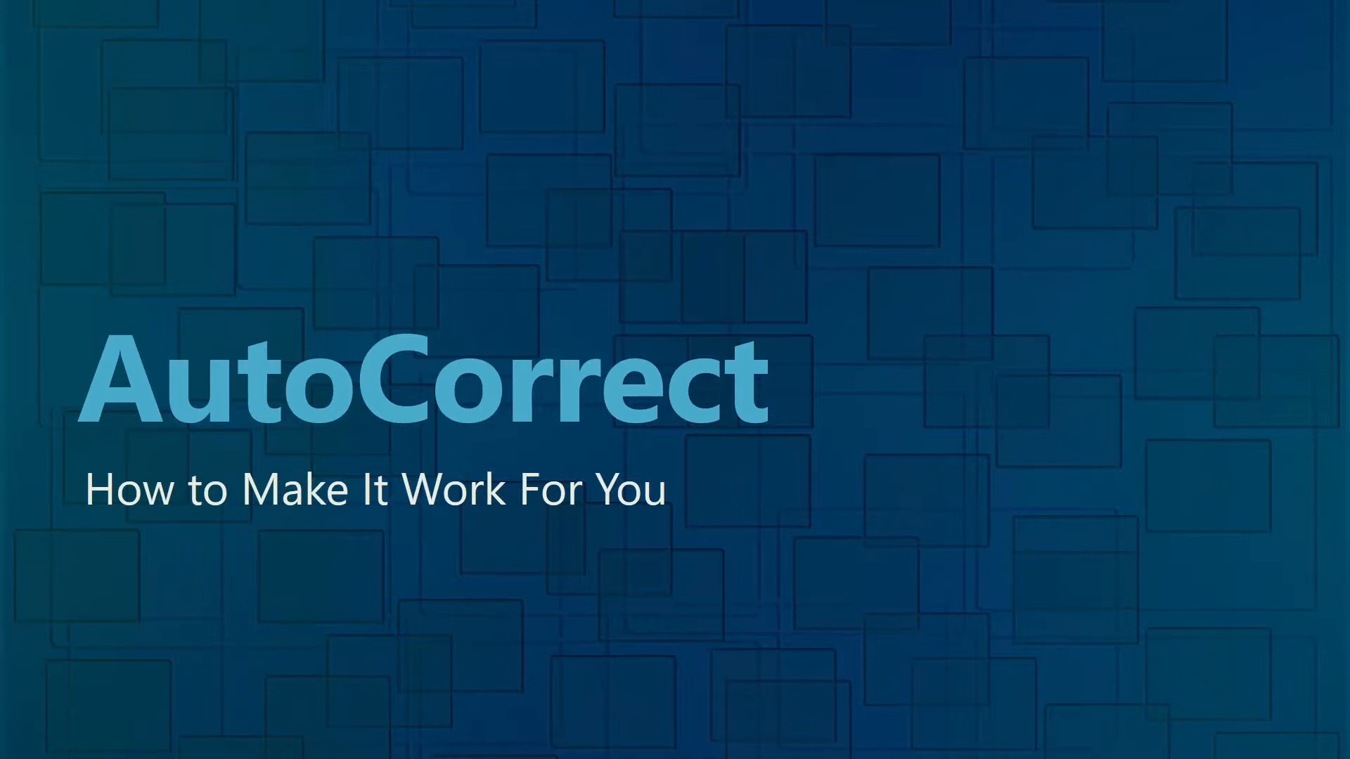
key("alt+Tab")
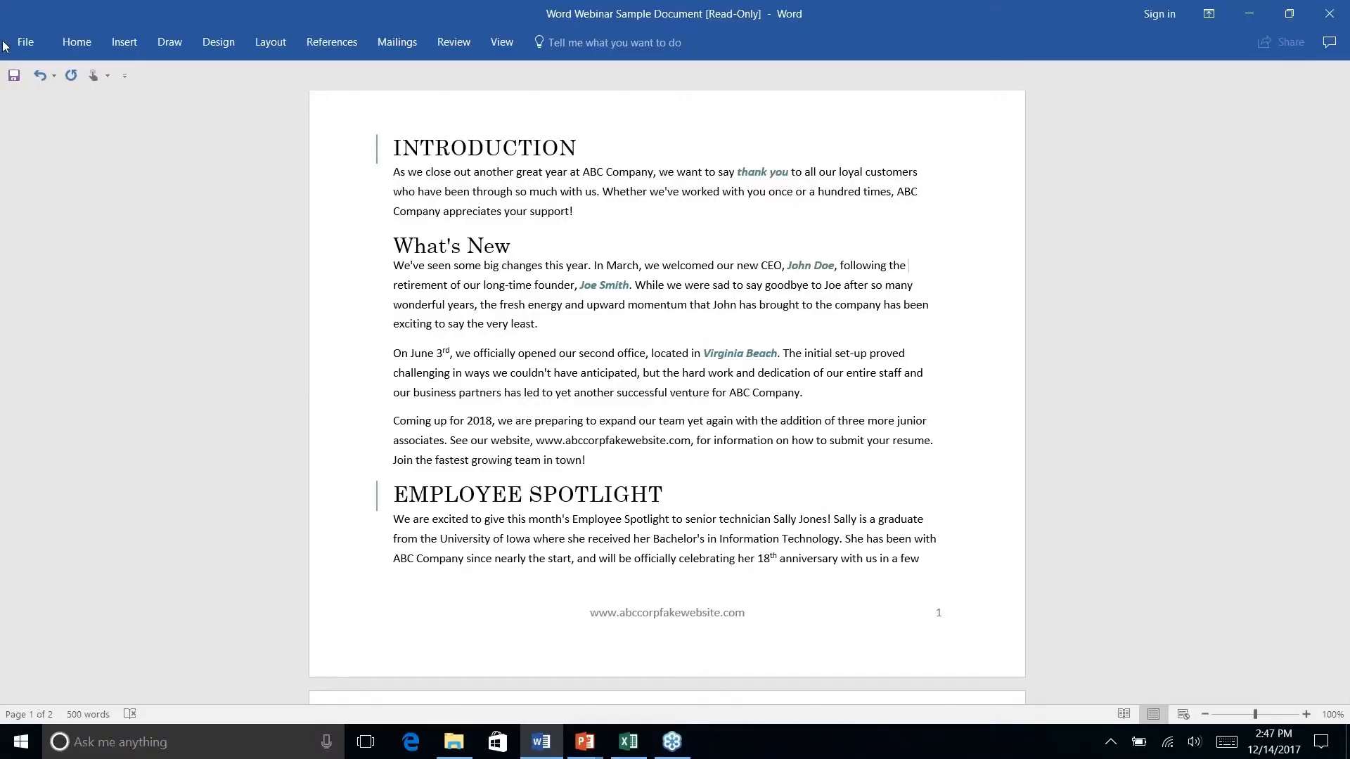
Misspell "anticipated" as "anticiated" in the second What's New paragraph by removing the letter p
left_click(533, 355)
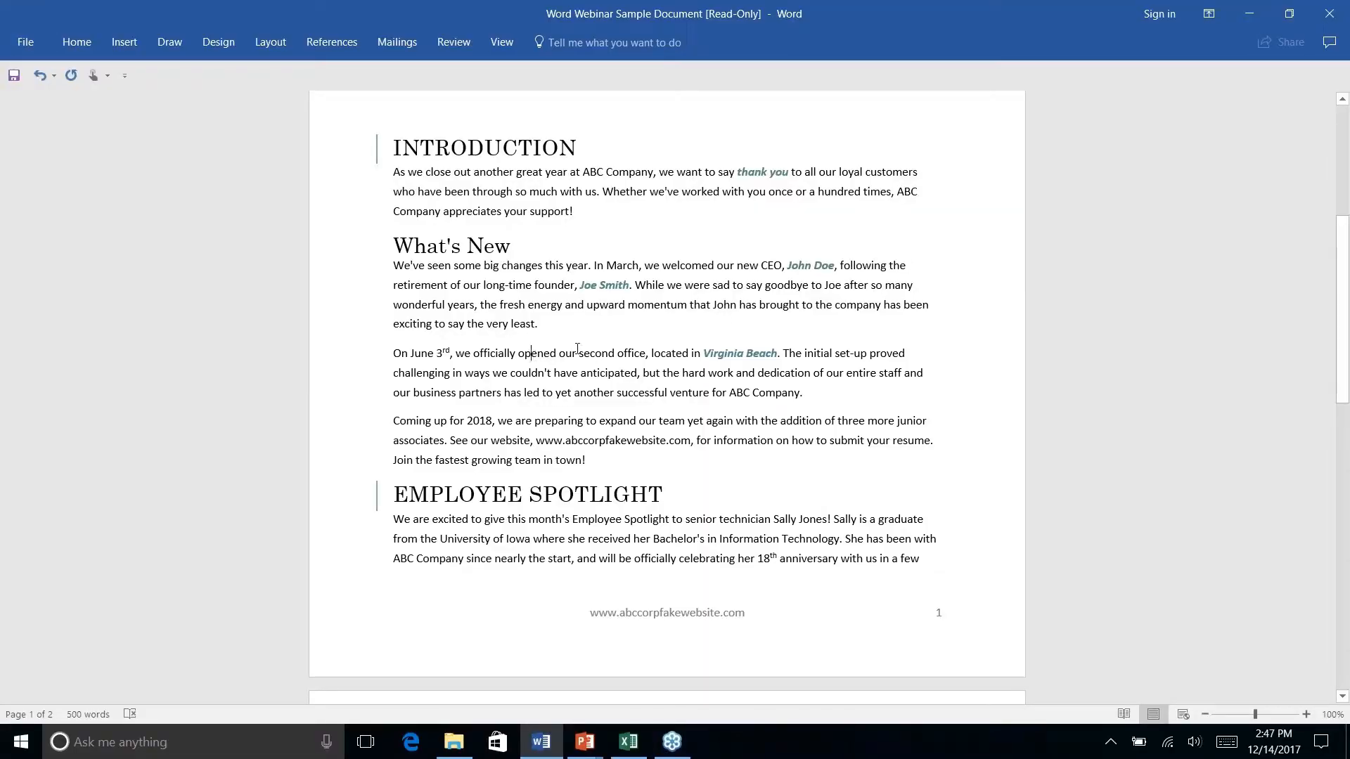
left_click(611, 372)
key("BackSpace")
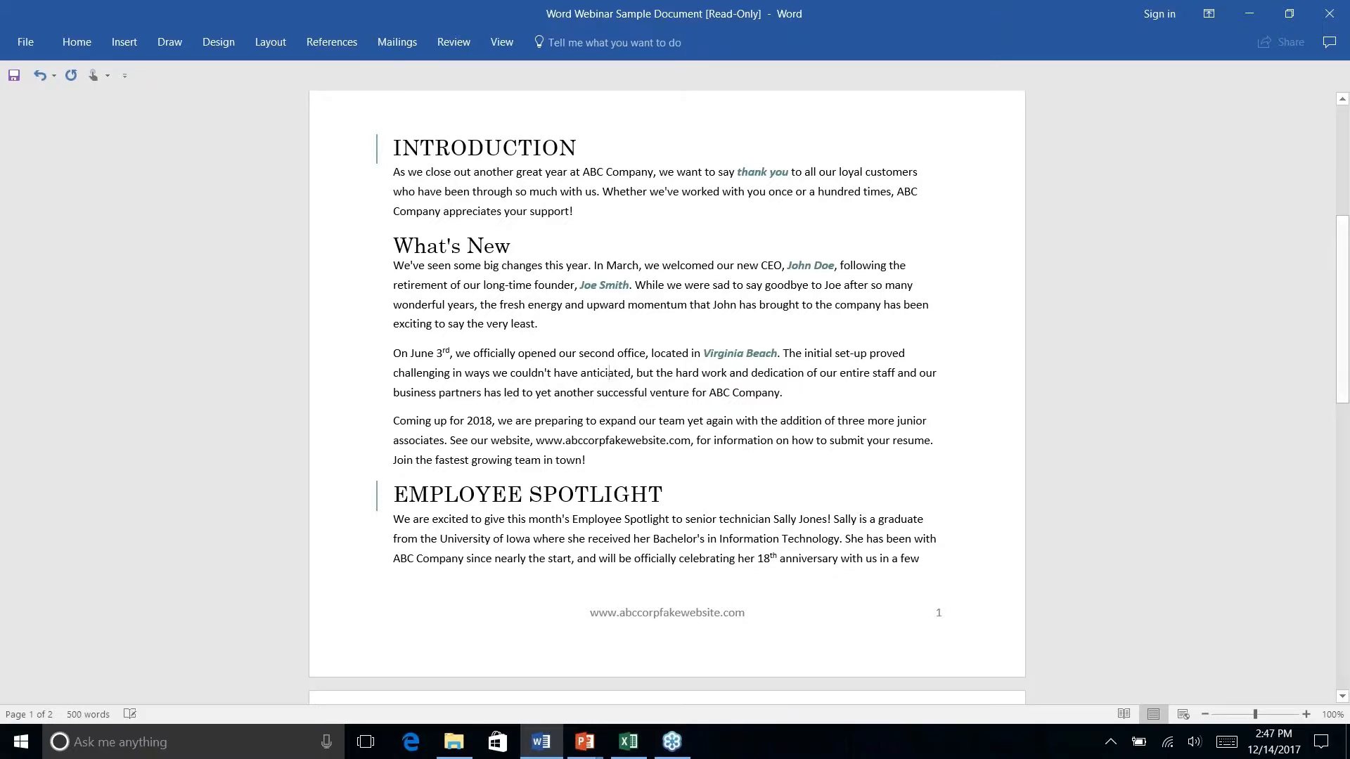
left_click(768, 392)
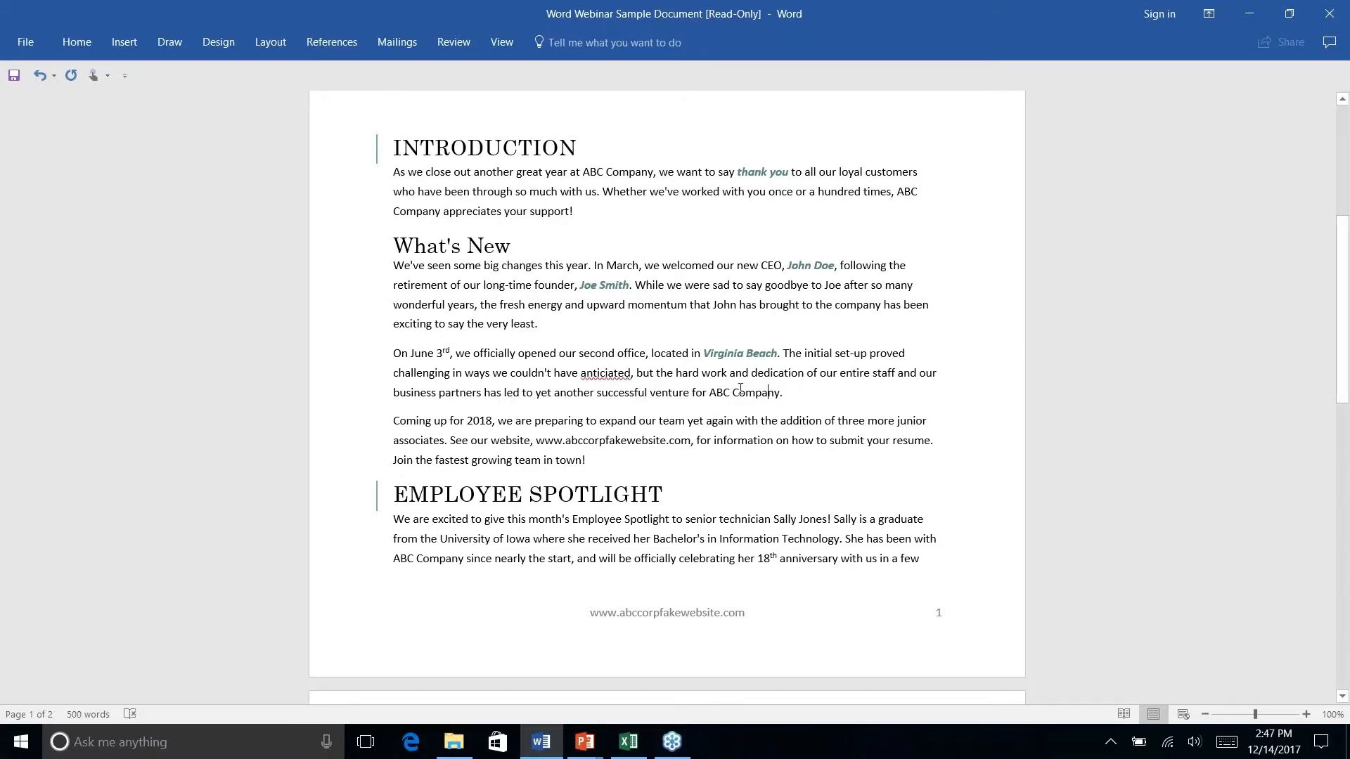
Open AutoCorrect Options from the spelling suggestion for the misspelled "anticiated" and close them without changes
right_click(609, 372)
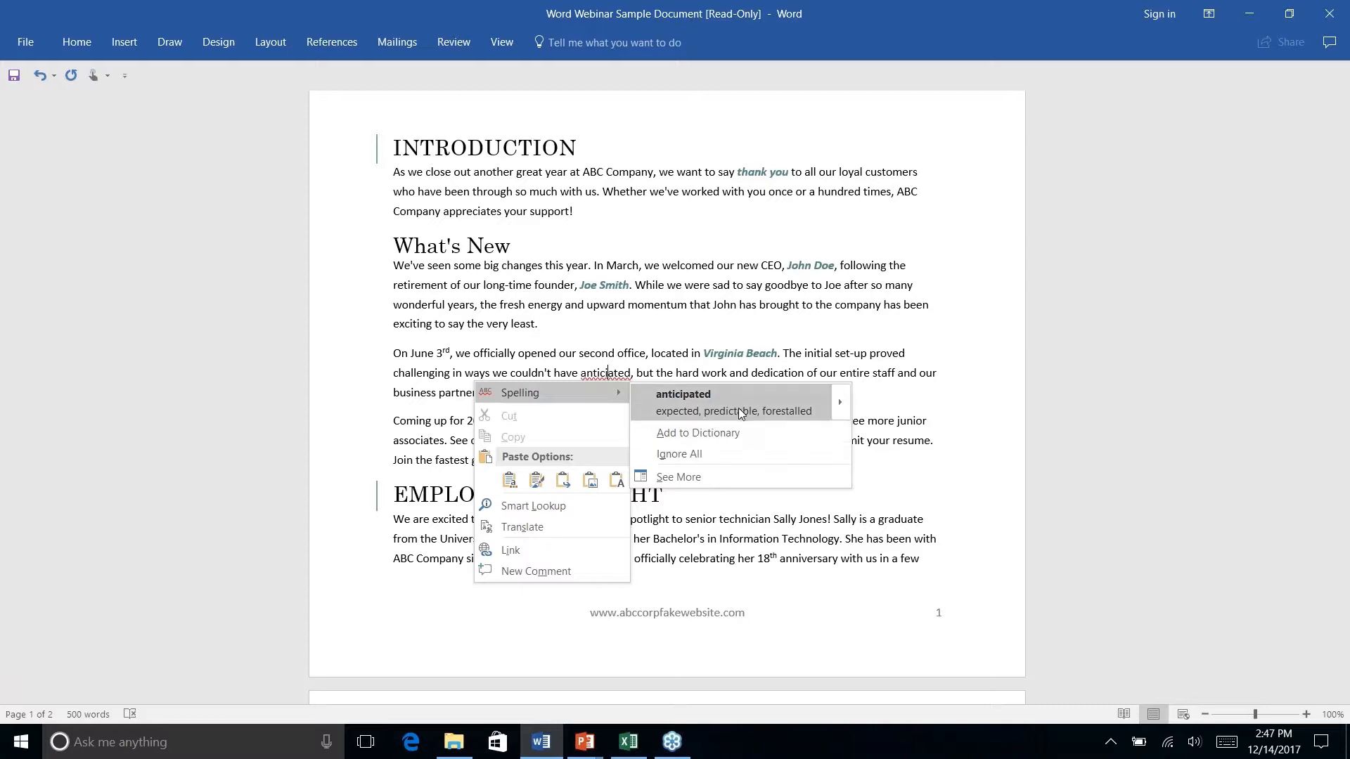
mouse_move(841, 399)
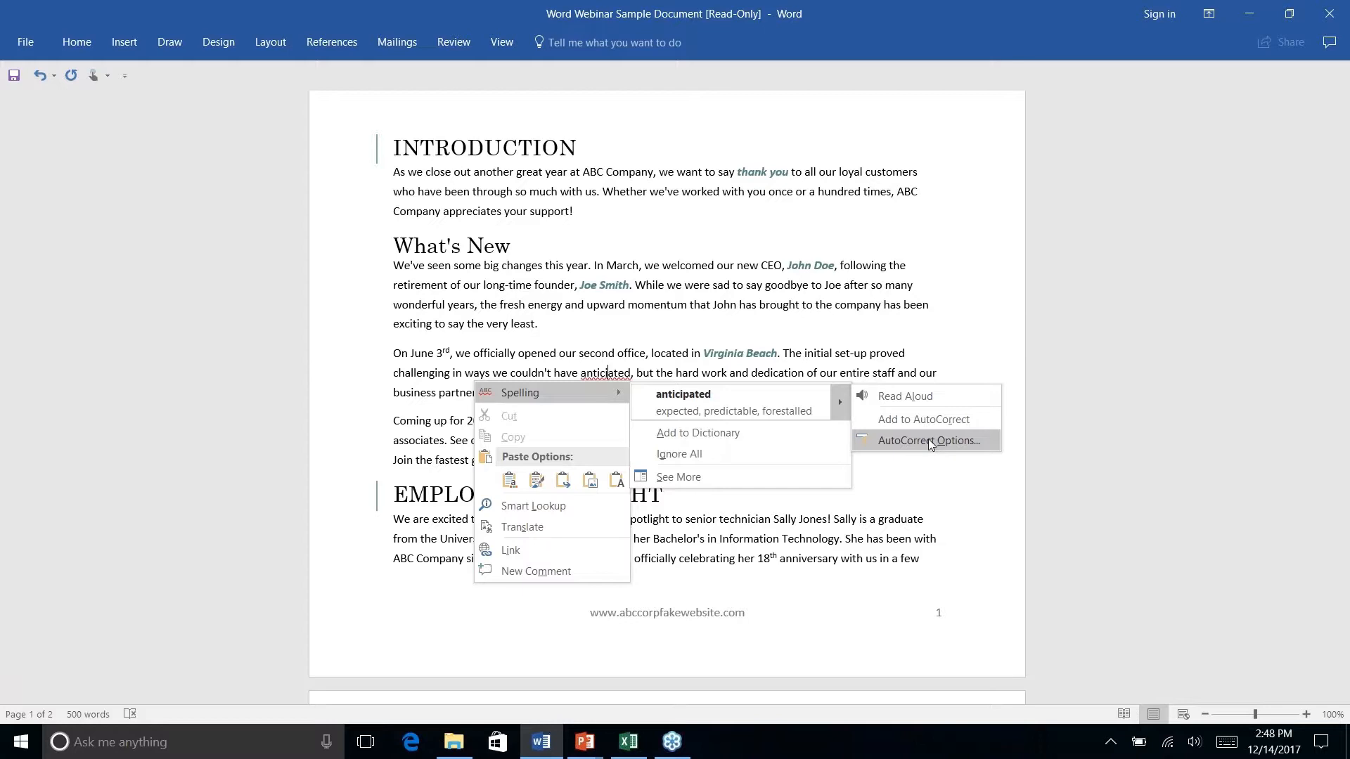
left_click(928, 439)
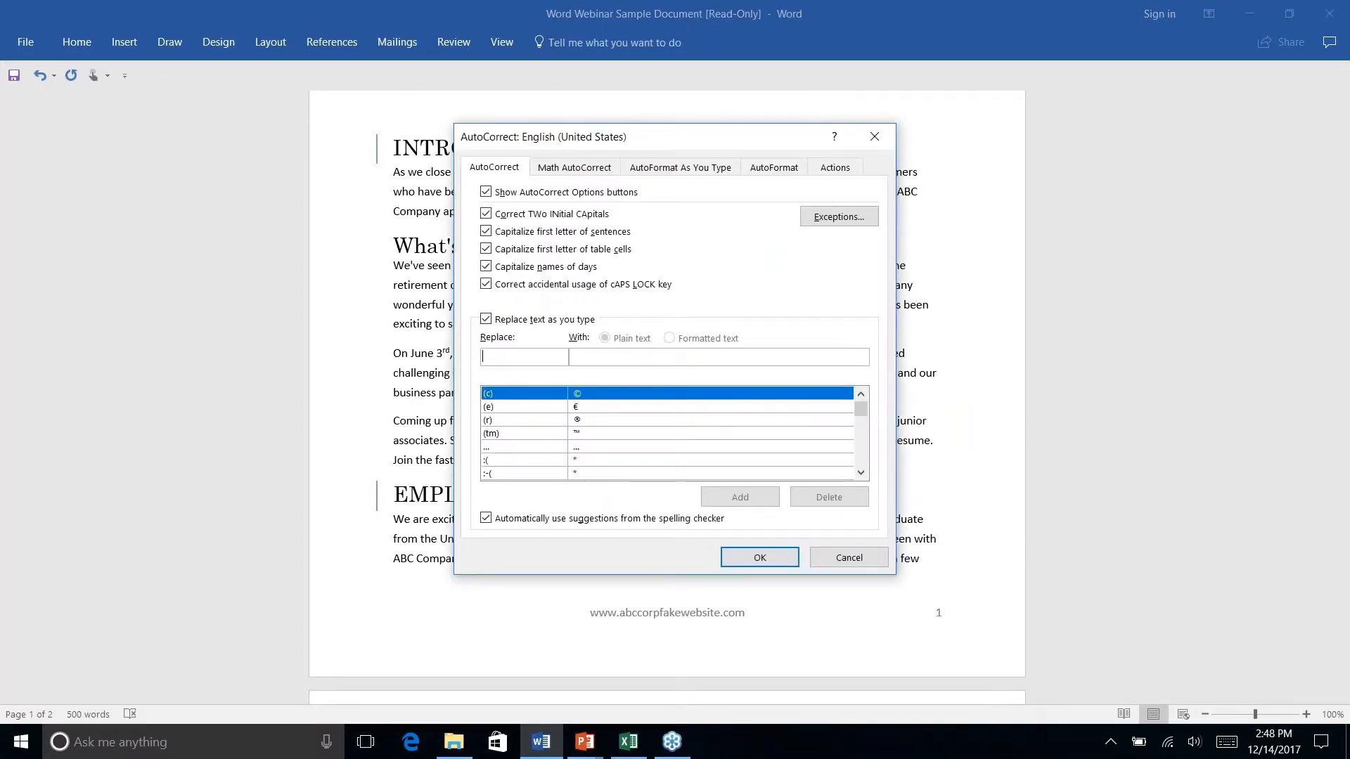
left_click(841, 559)
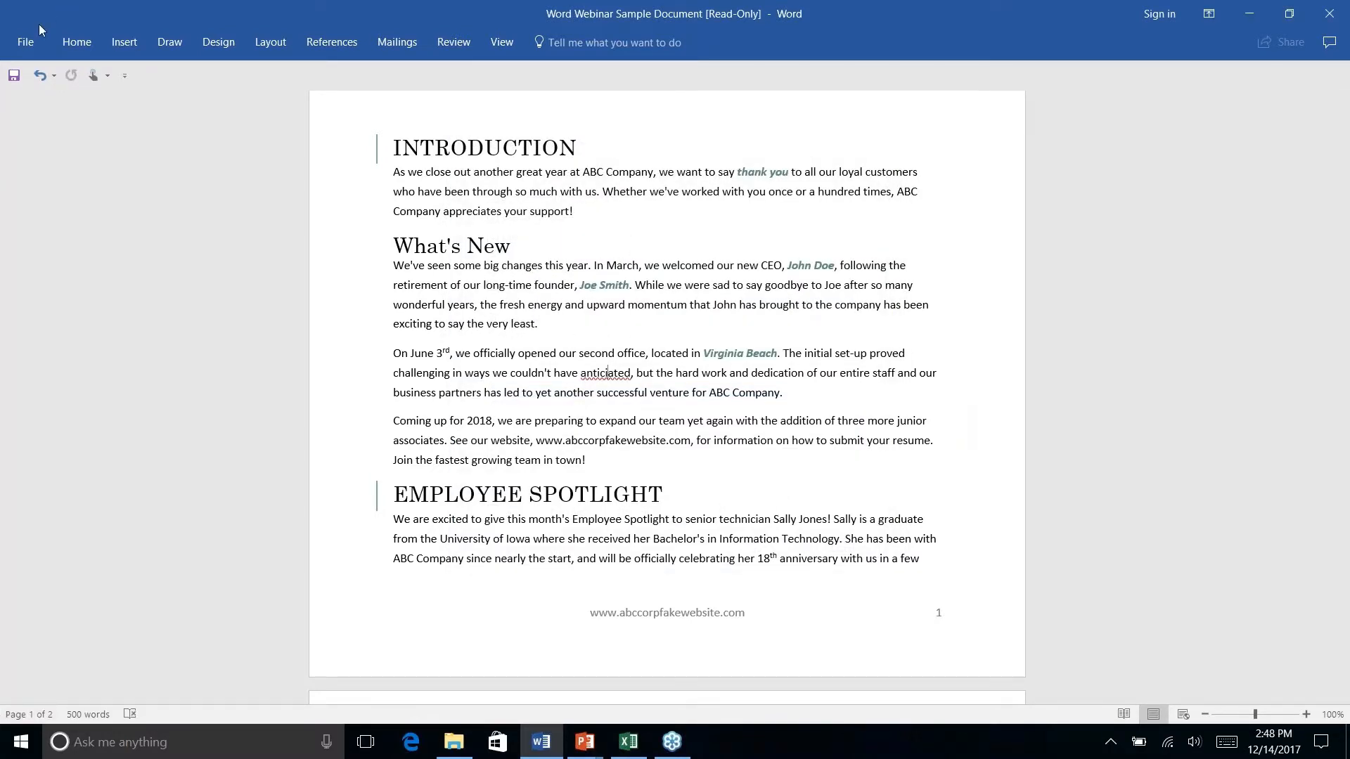
Open Word's Proofing options and examine the spelling and grammar correction settings
left_click(31, 43)
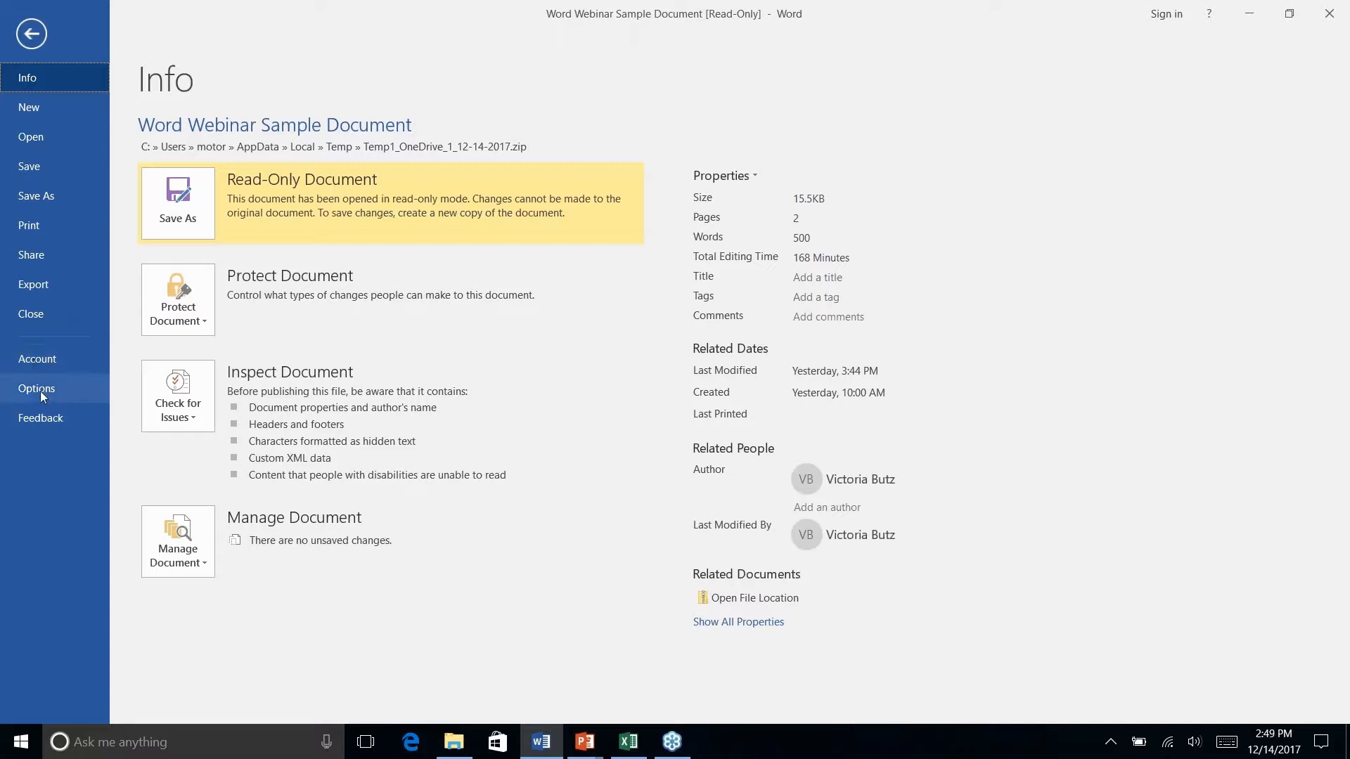
left_click(38, 388)
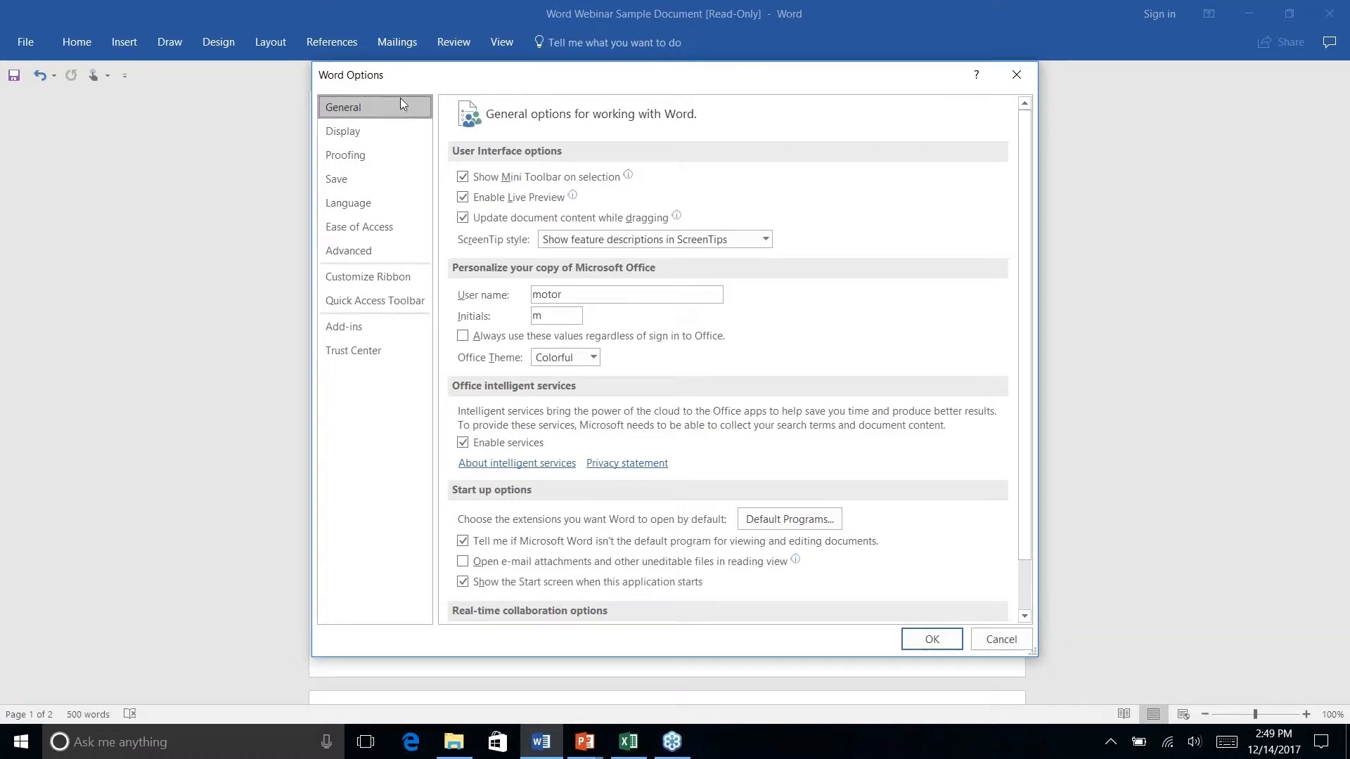
left_click(353, 157)
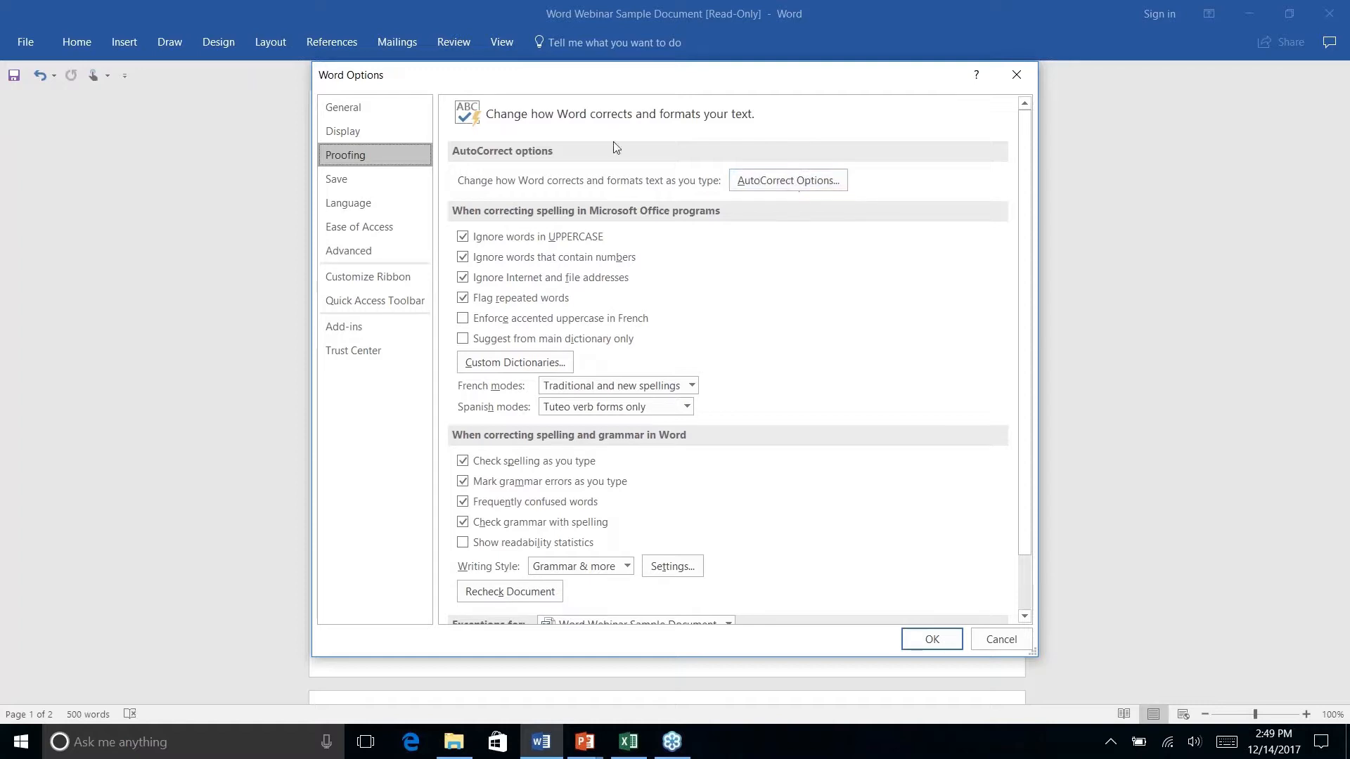
scroll(773, 254, "down", 3)
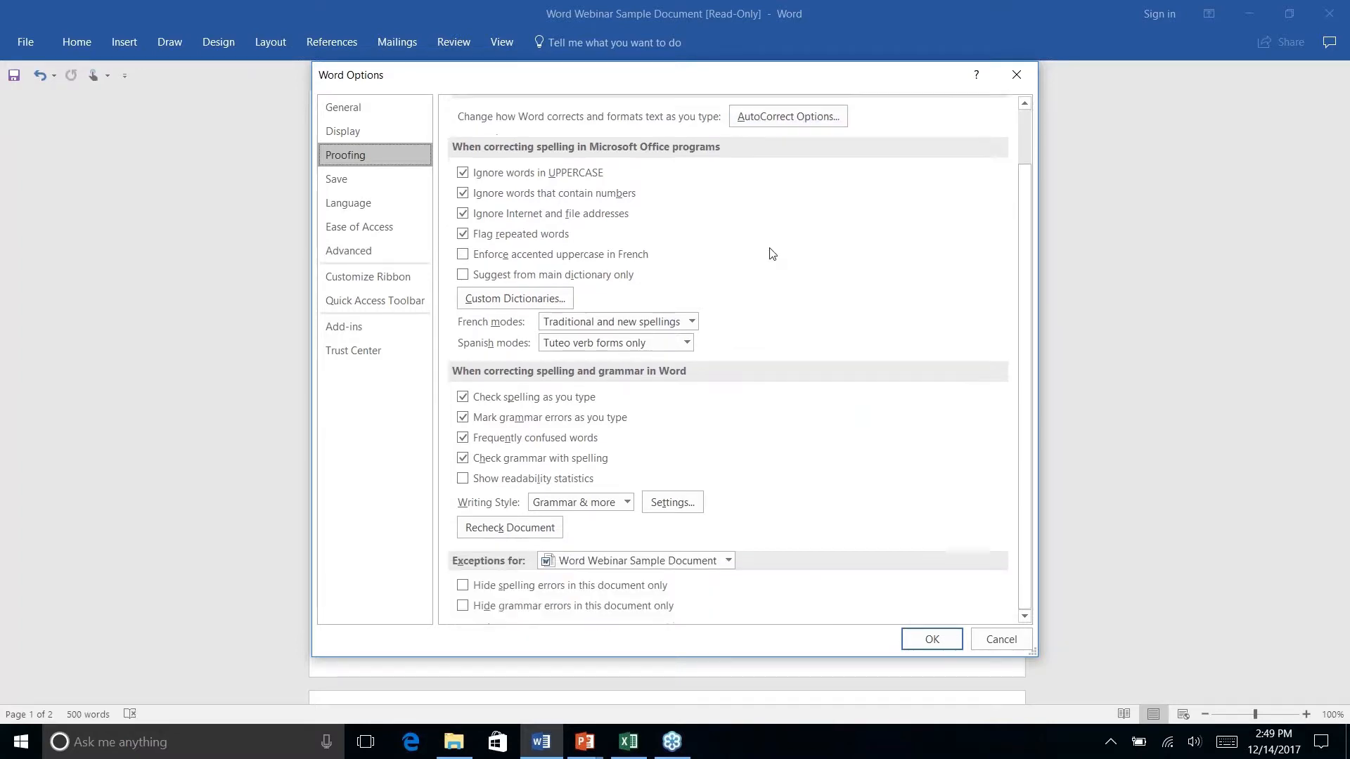
scroll(772, 254, "up", 3)
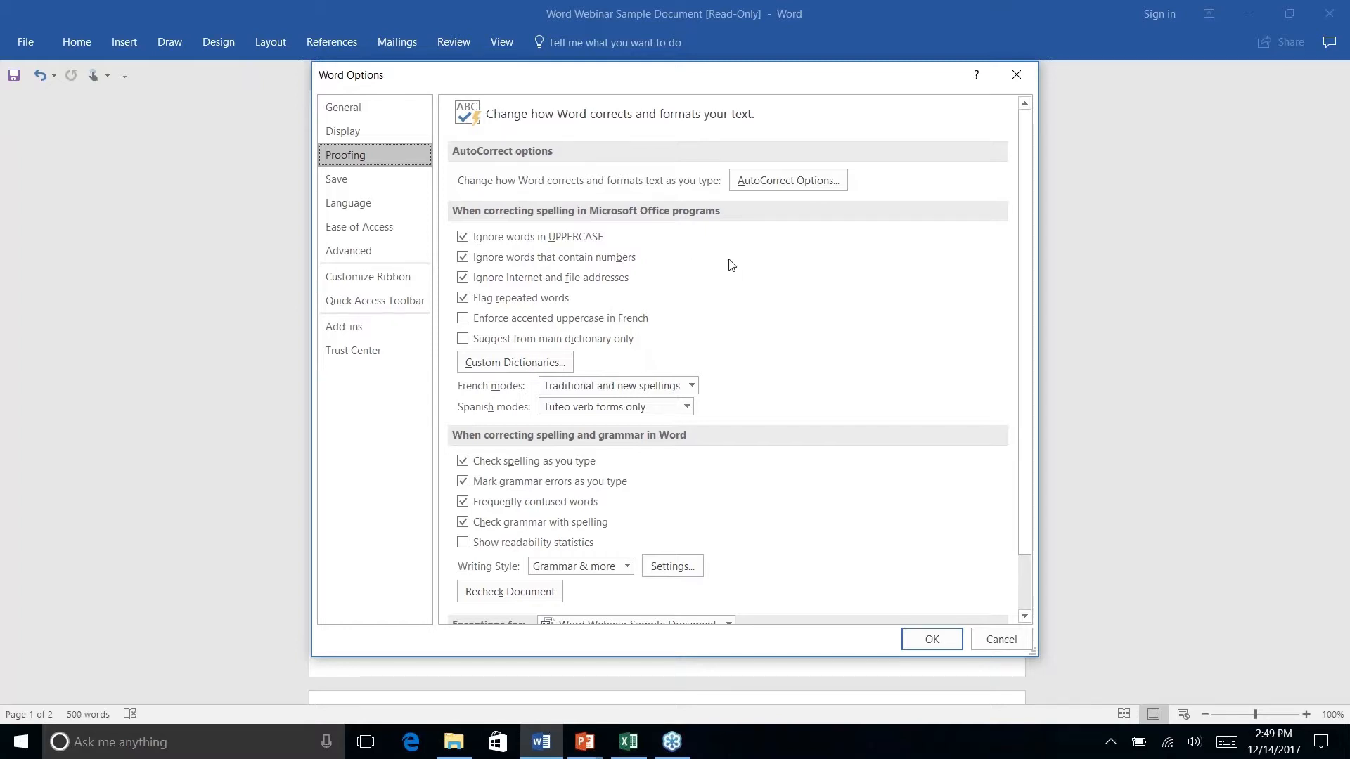
scroll(733, 281, "down", 2)
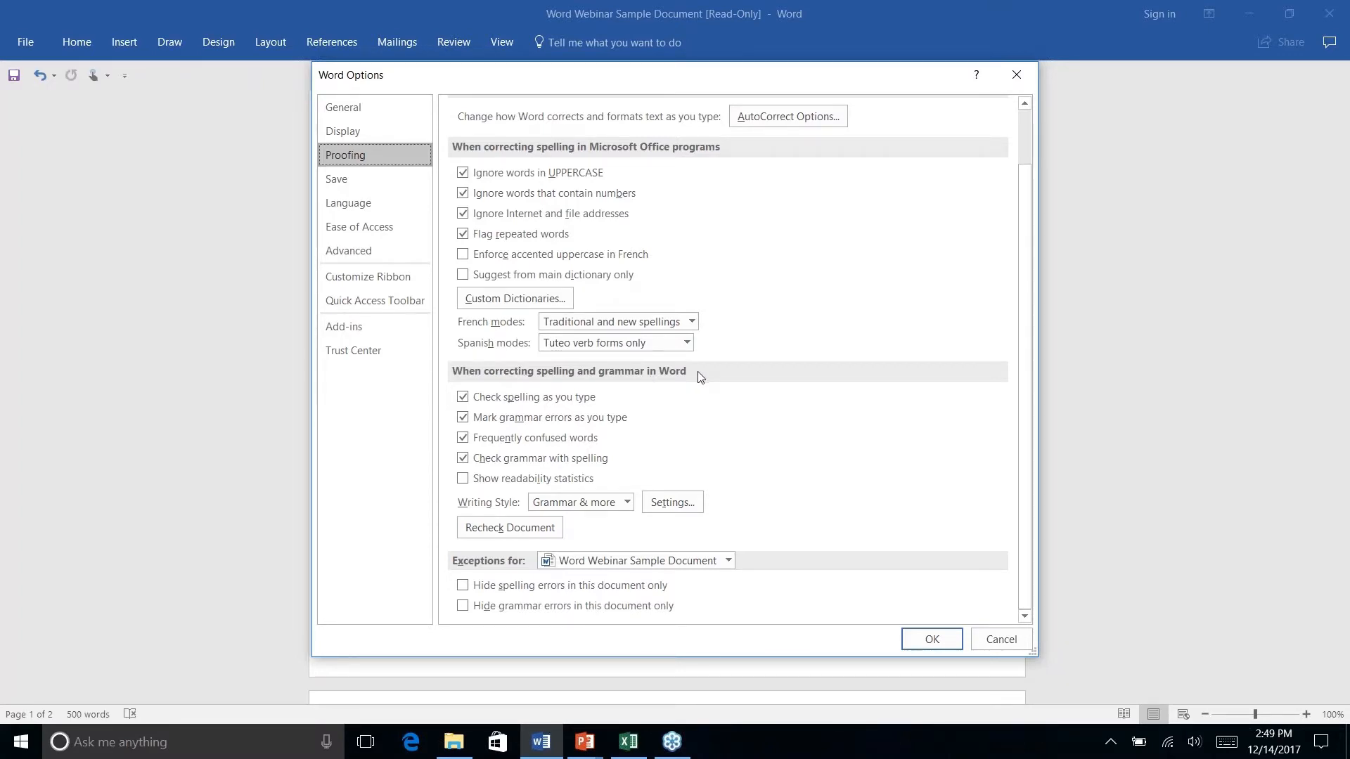
scroll(697, 371, "up", 2)
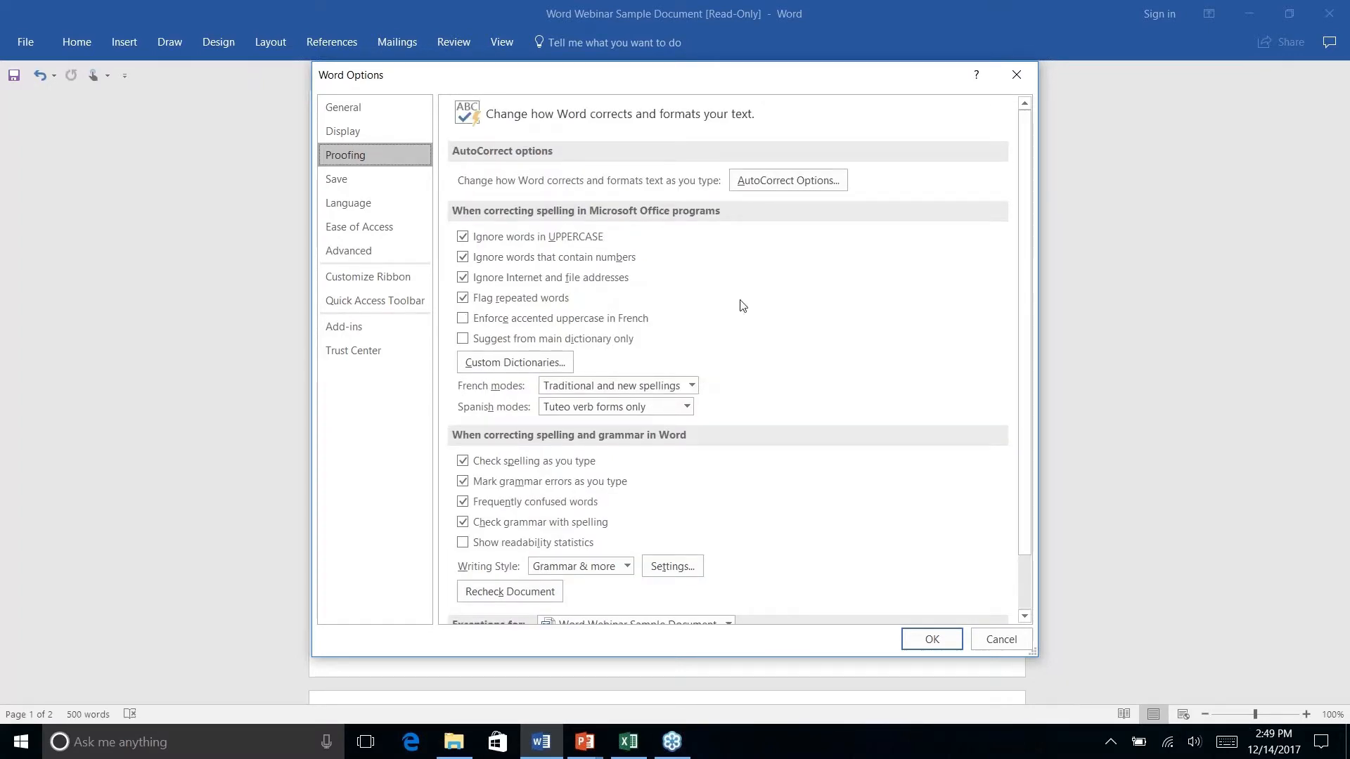
Examine the AutoCorrect replacement list and its First Letter and INitial CAps exceptions, leaving the exceptions unchanged
left_click(810, 180)
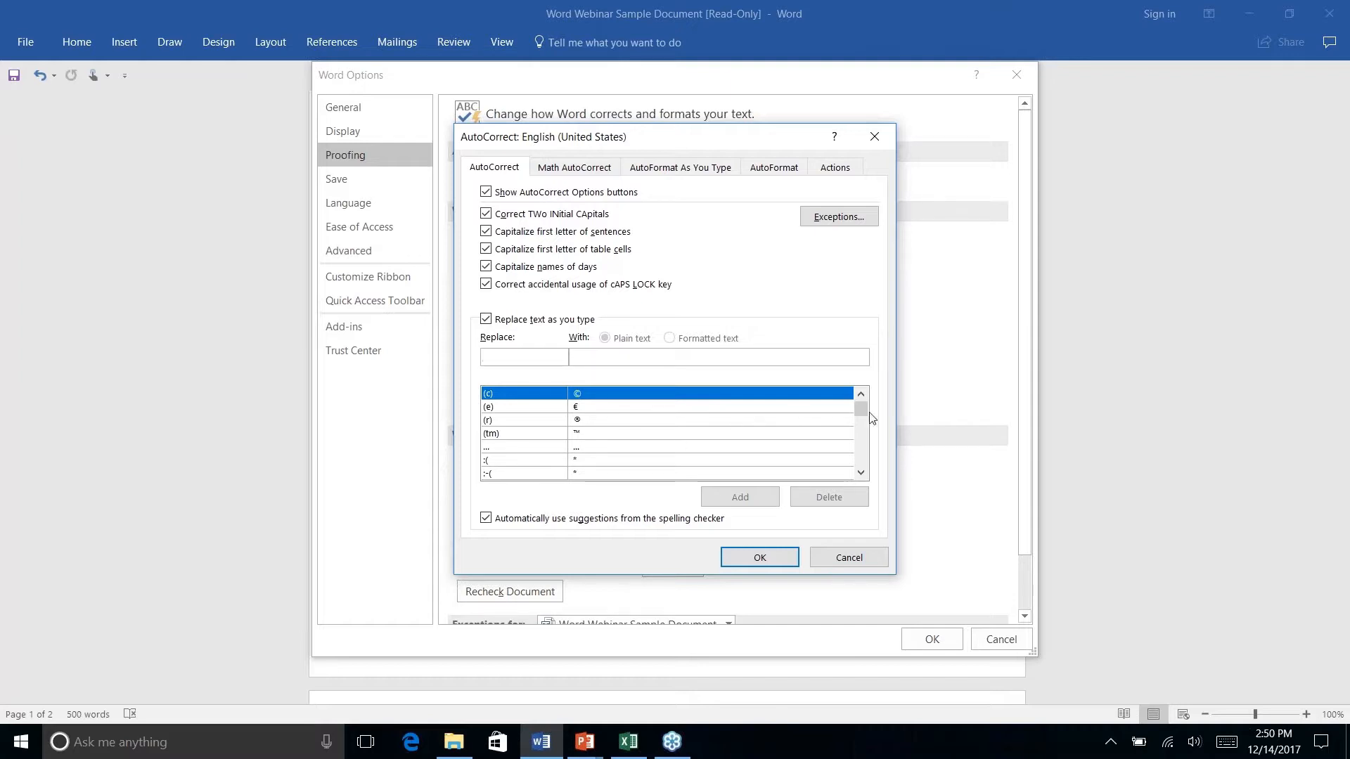
left_click_drag(862, 413, 862, 431)
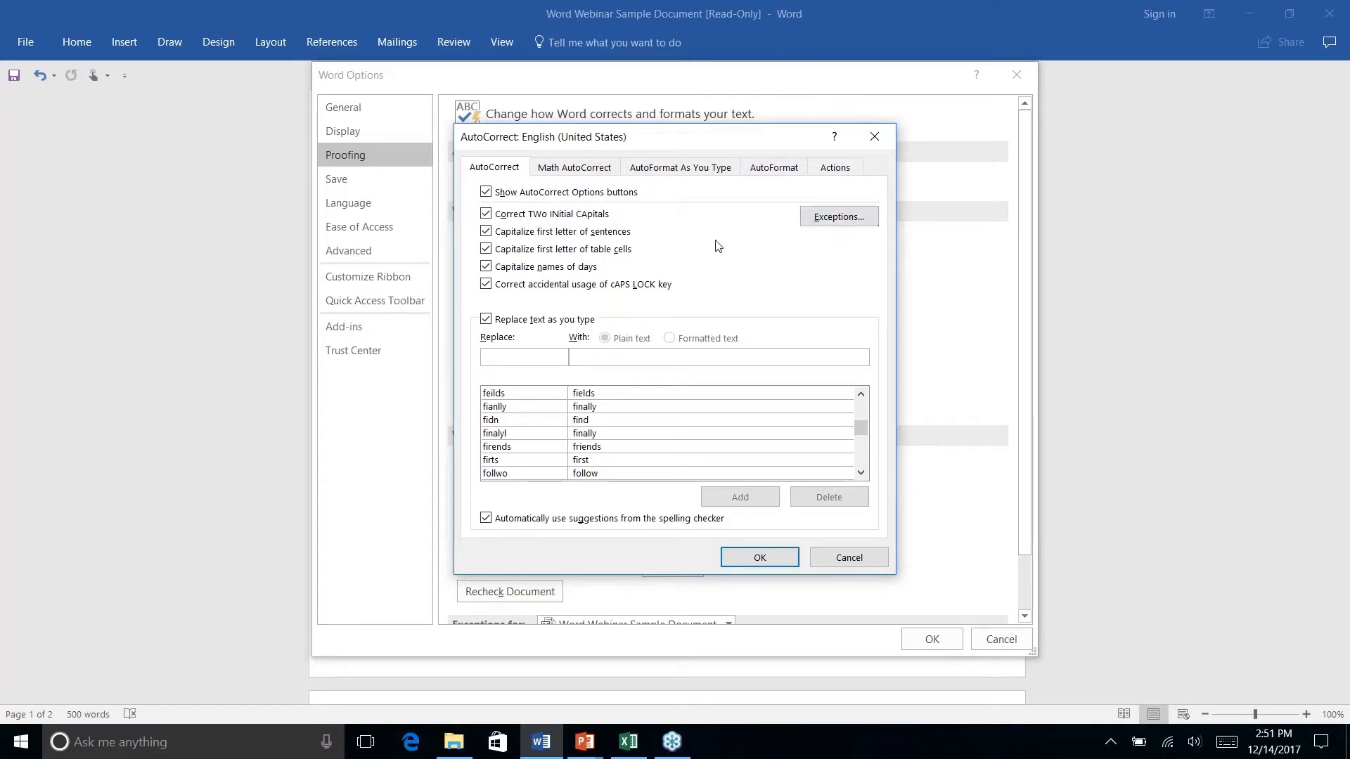
left_click(830, 225)
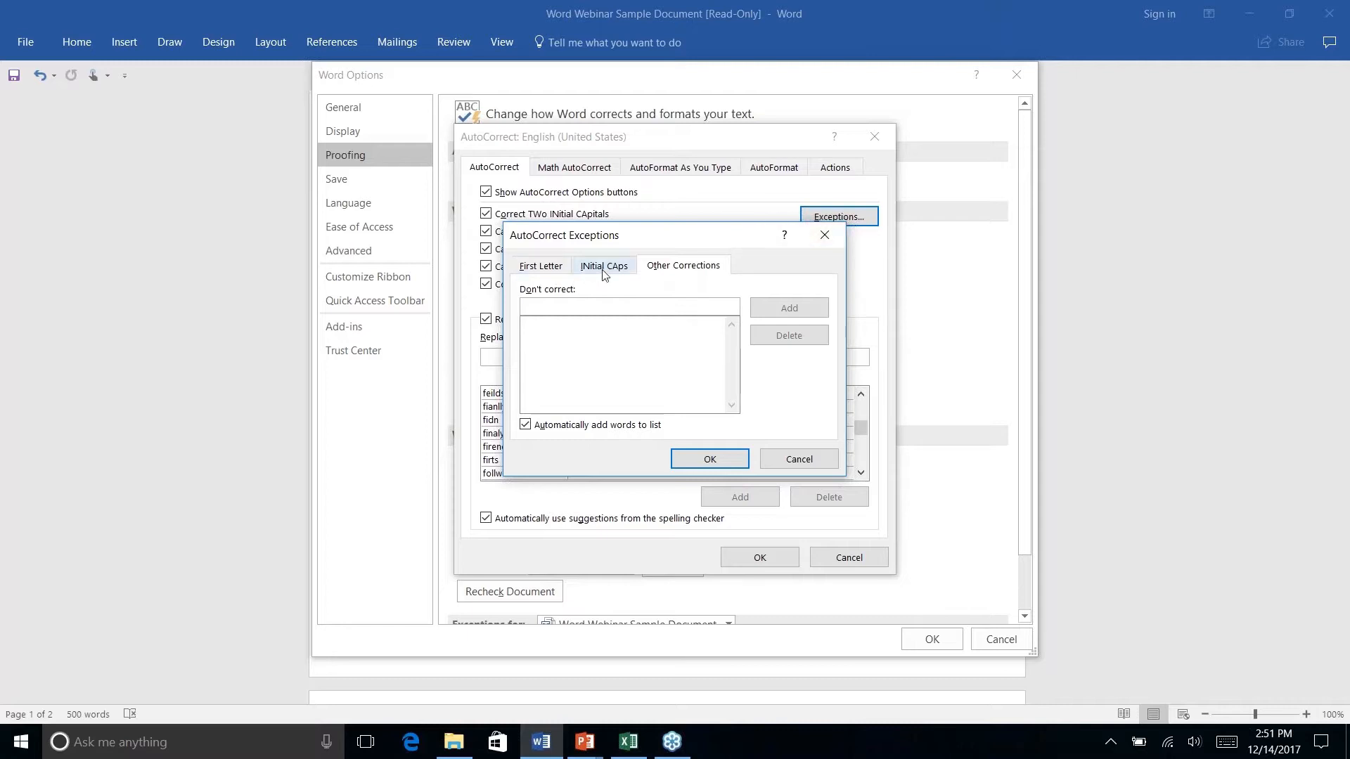
left_click(540, 266)
left_click(598, 268)
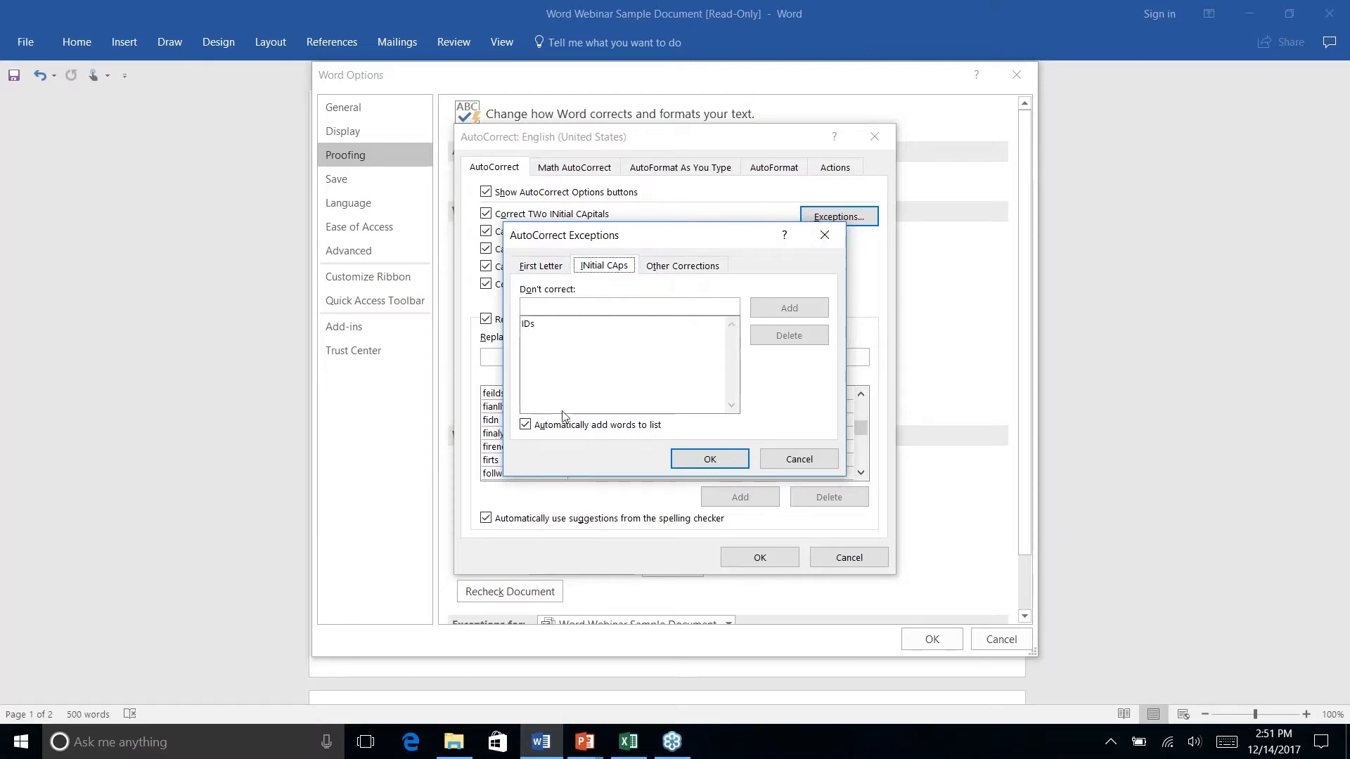
left_click(797, 460)
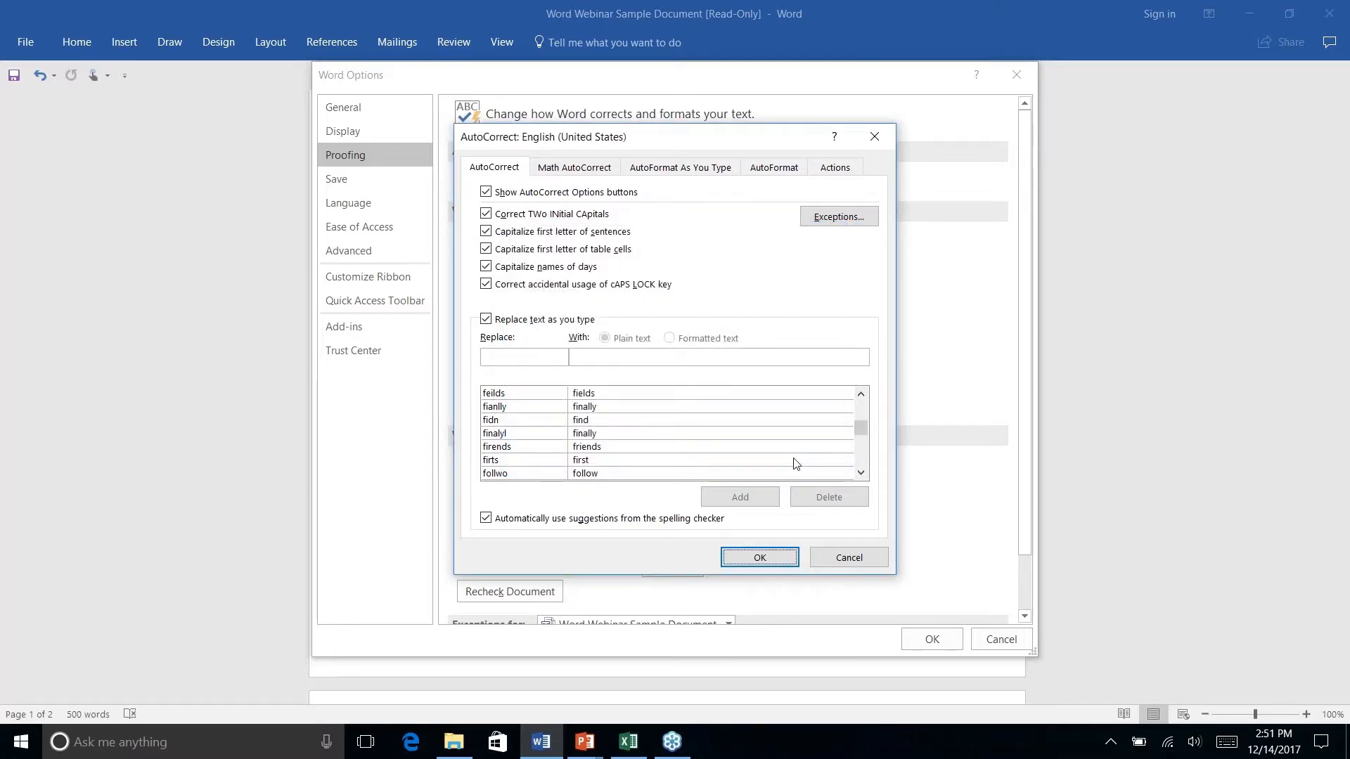
Examine the AutoFormat As You Type settings, cancel out of all options, and return to page 2 of the newsletter
left_click(682, 169)
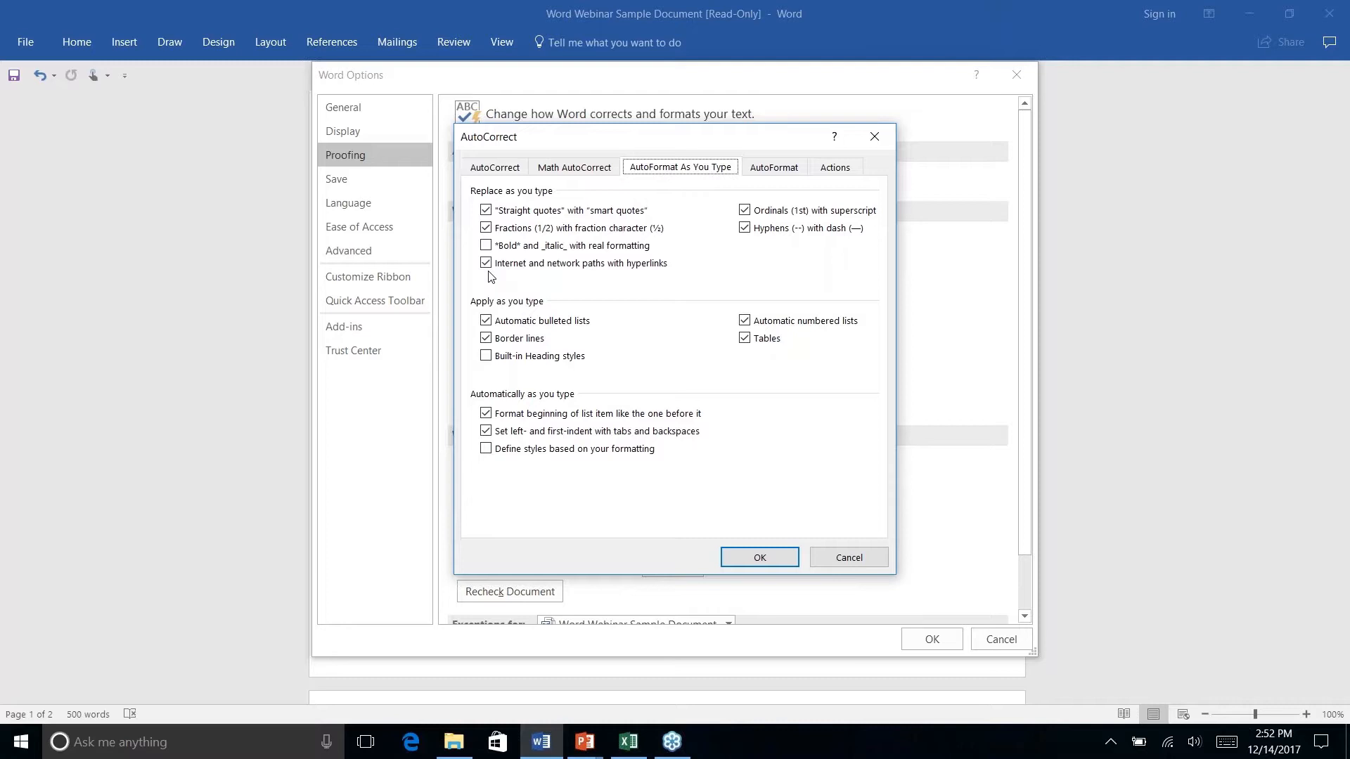
left_click(850, 559)
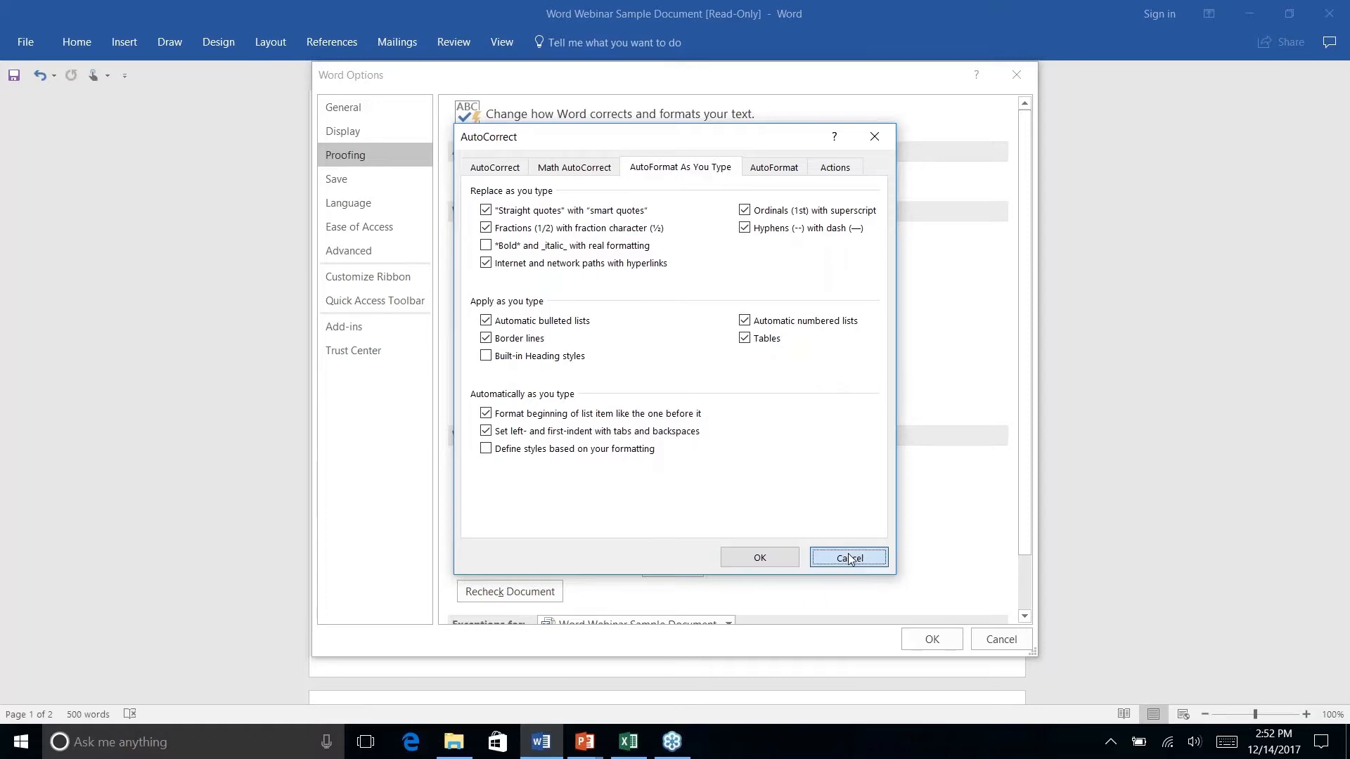
left_click(996, 641)
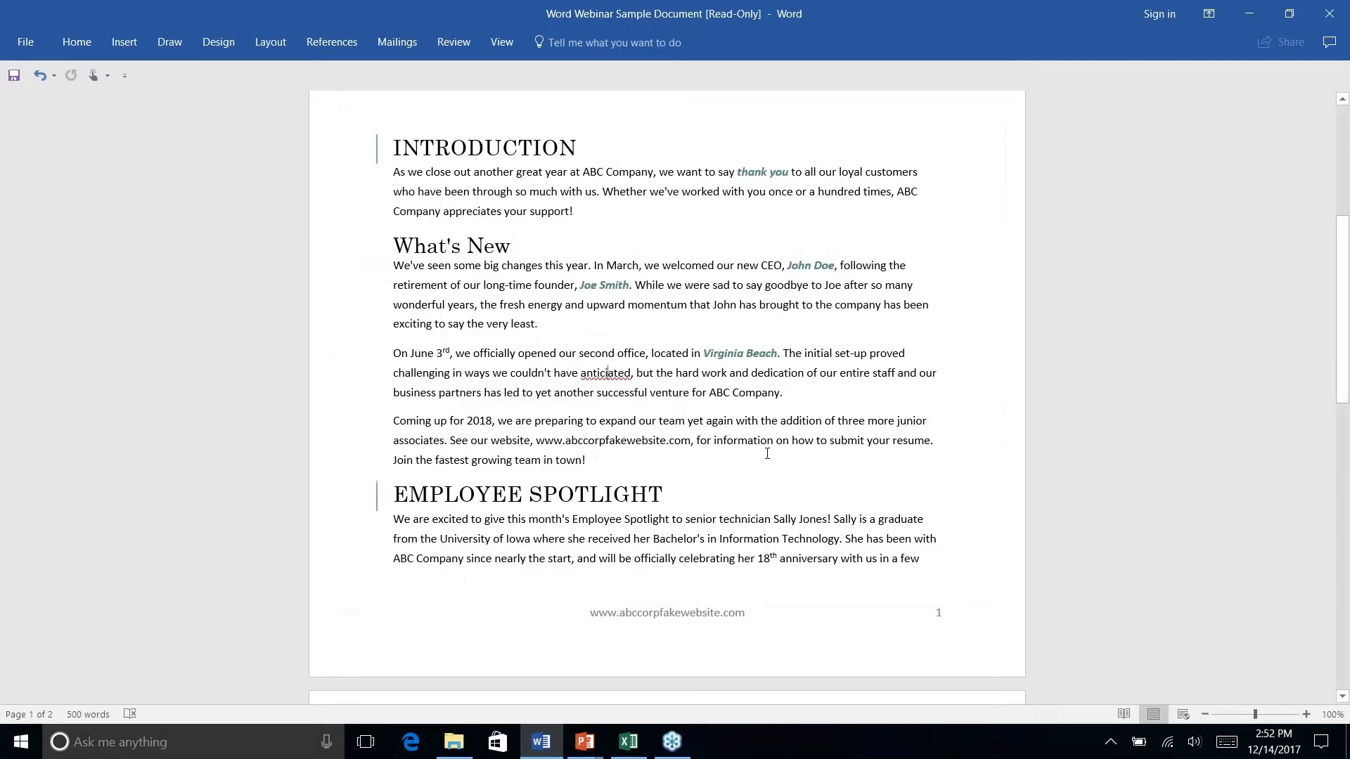
scroll(767, 454, "down", 15)
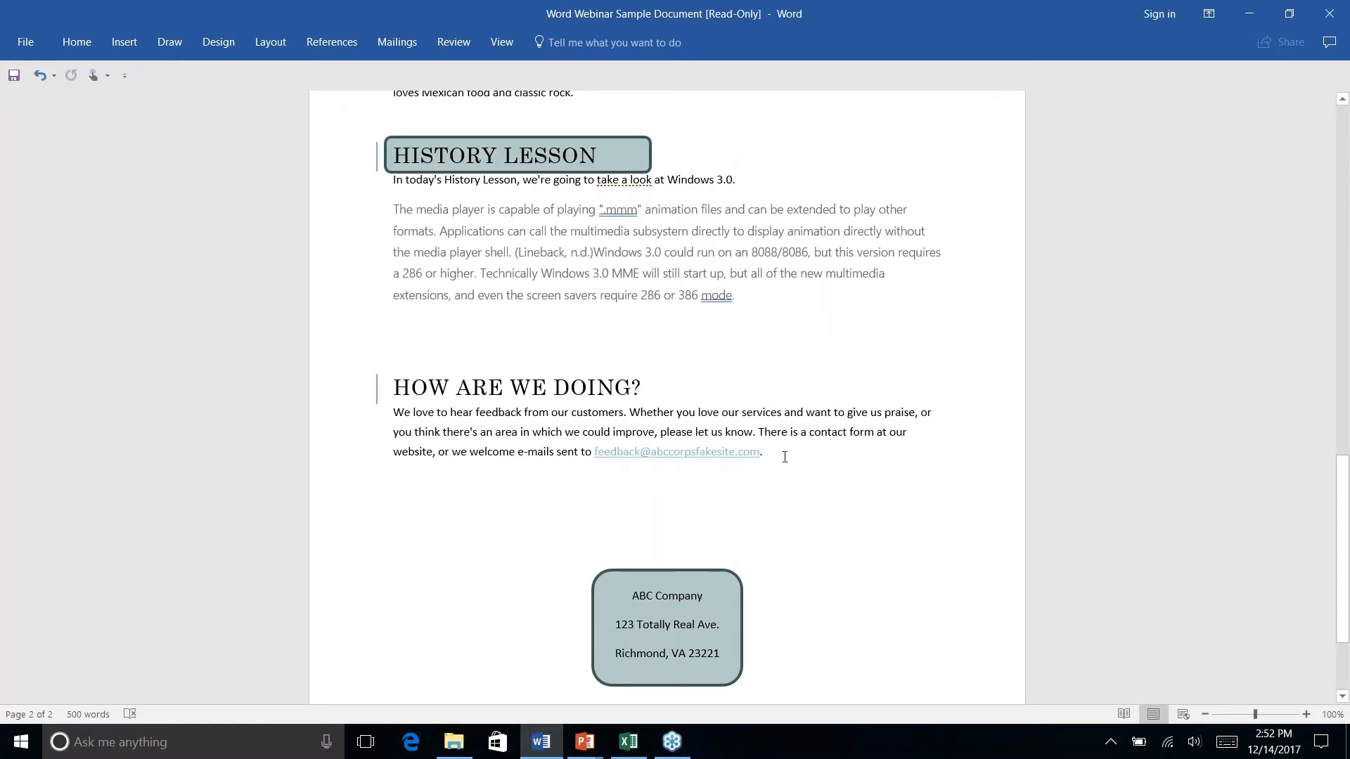
Apply the Normal style to the feedback e-mail link at the end of the "How Are We Doing?" paragraph
left_click(77, 42)
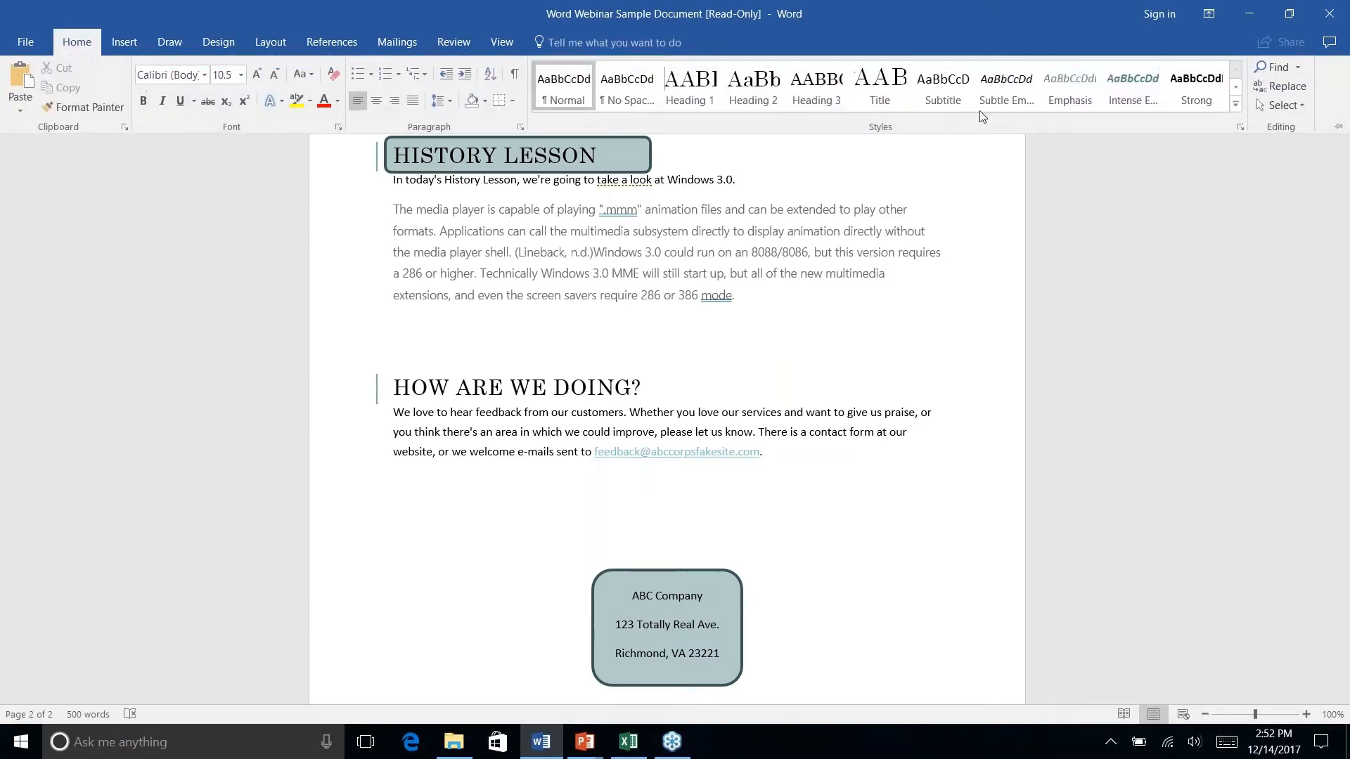
right_click(774, 460)
key("Escape")
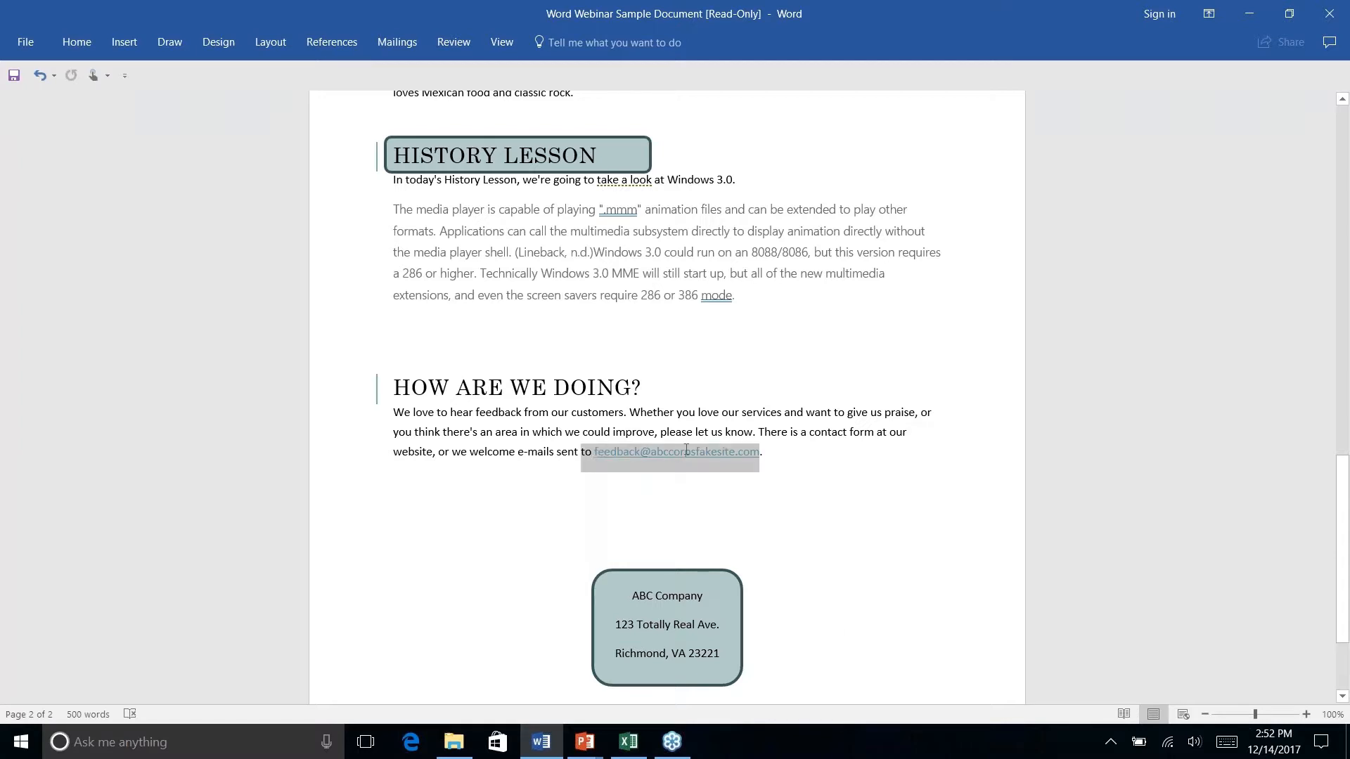
left_click_drag(767, 452, 770, 452)
left_click(821, 476)
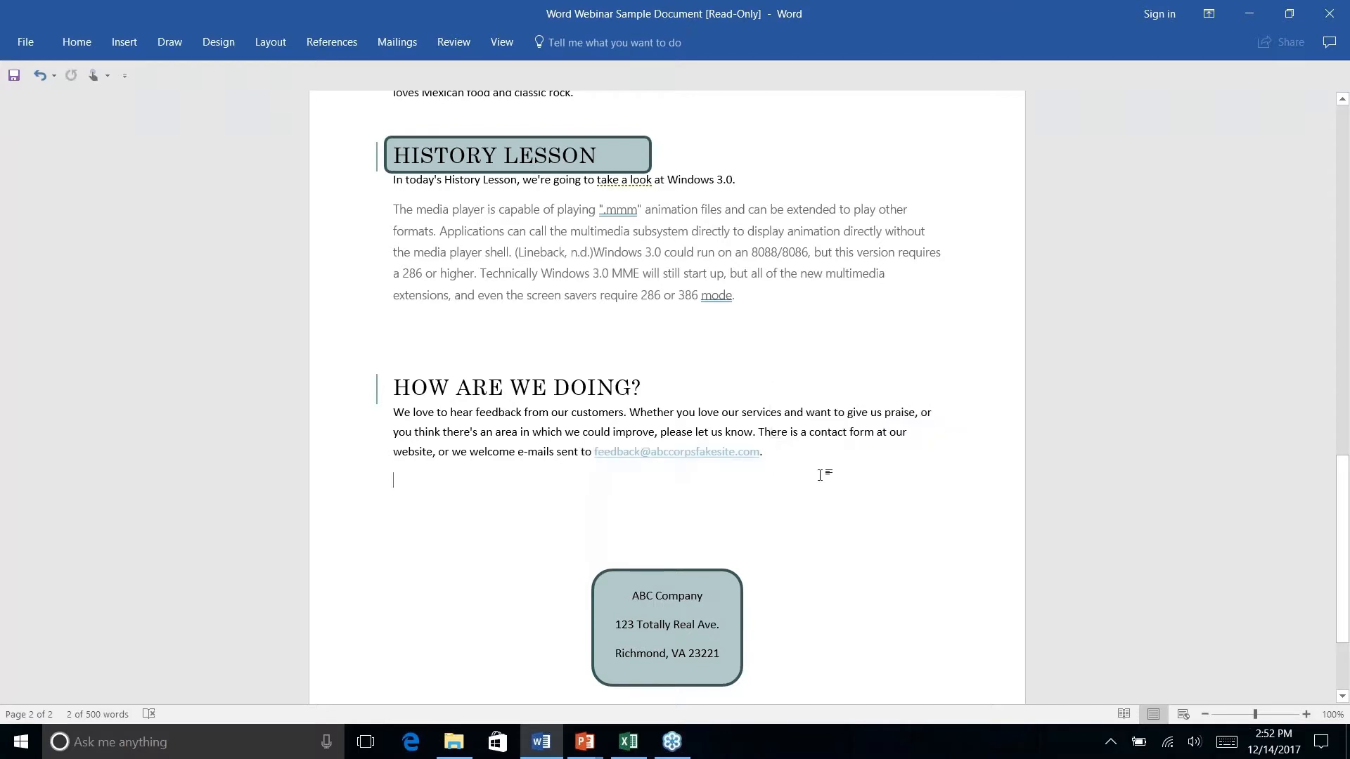
left_click_drag(589, 454, 767, 455)
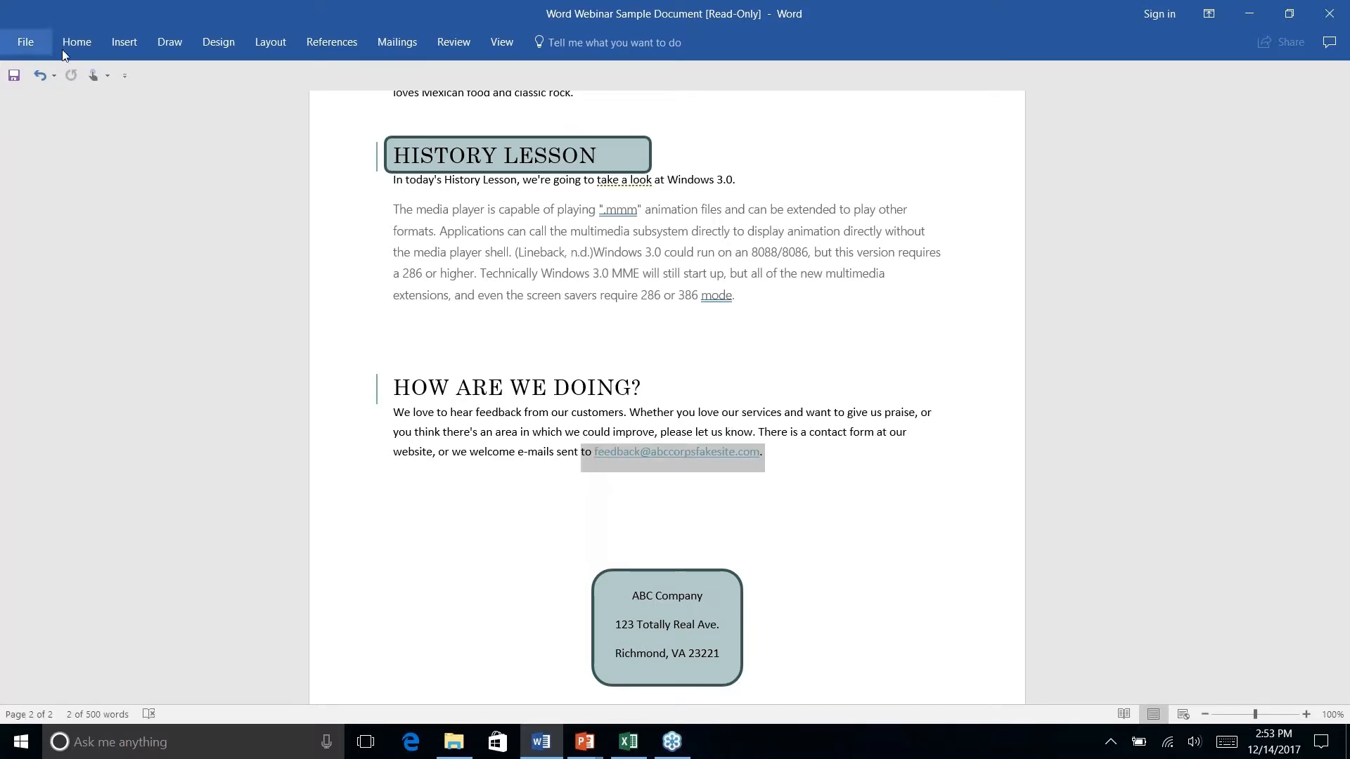
left_click(79, 41)
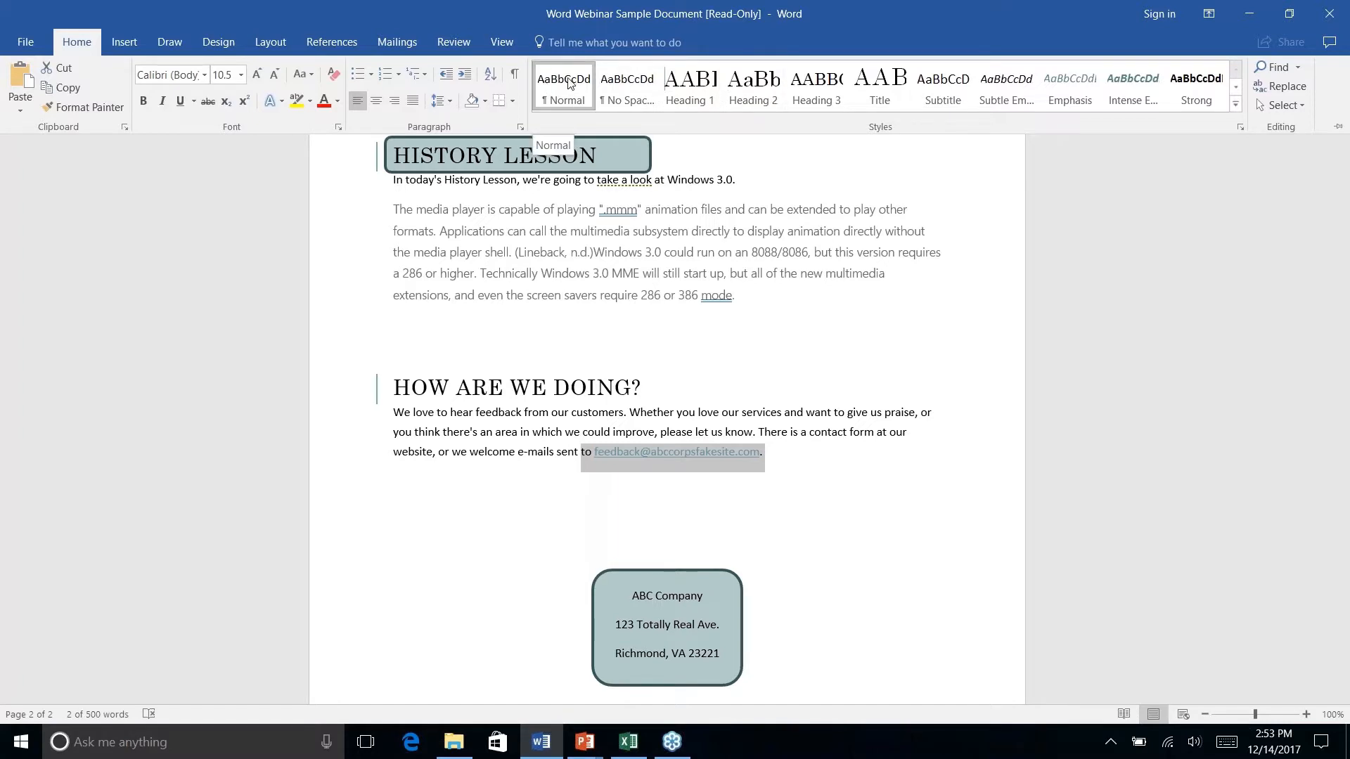
left_click(569, 84)
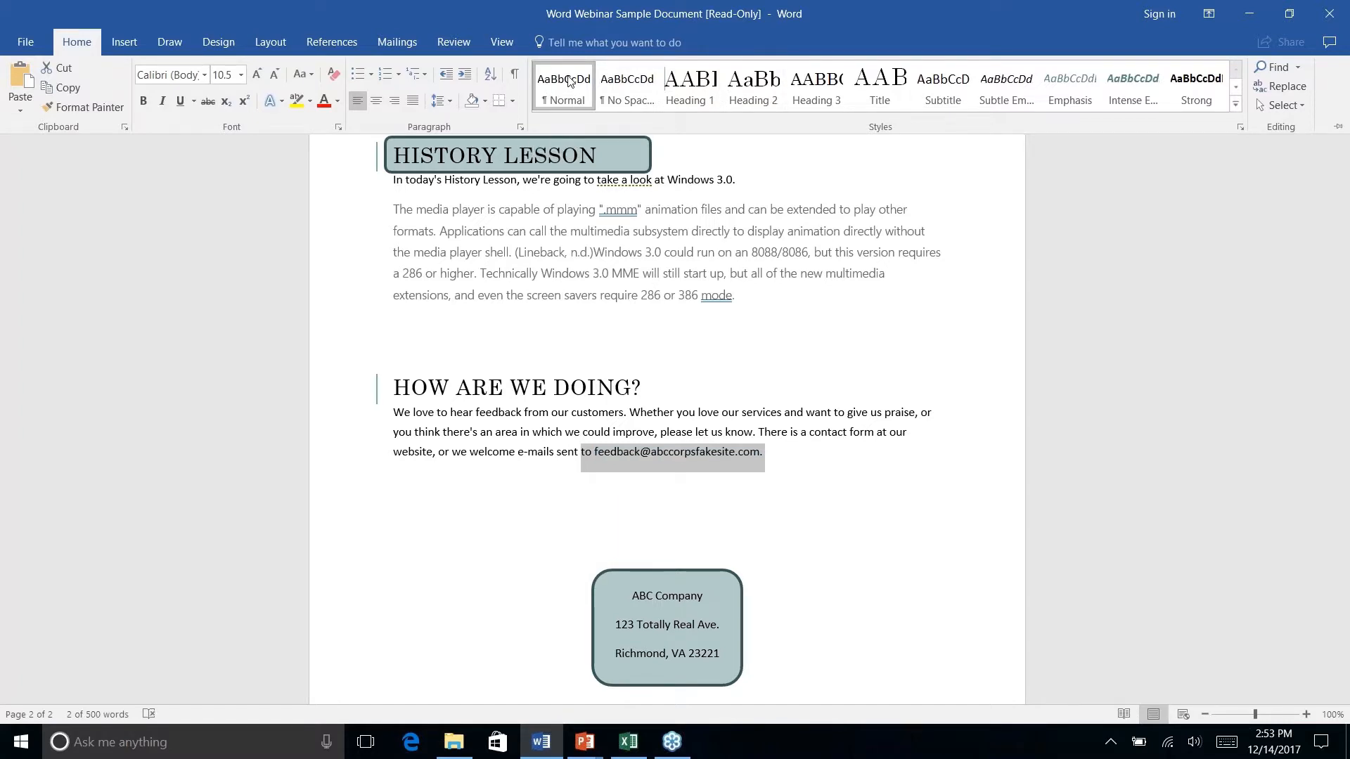
right_click(784, 453)
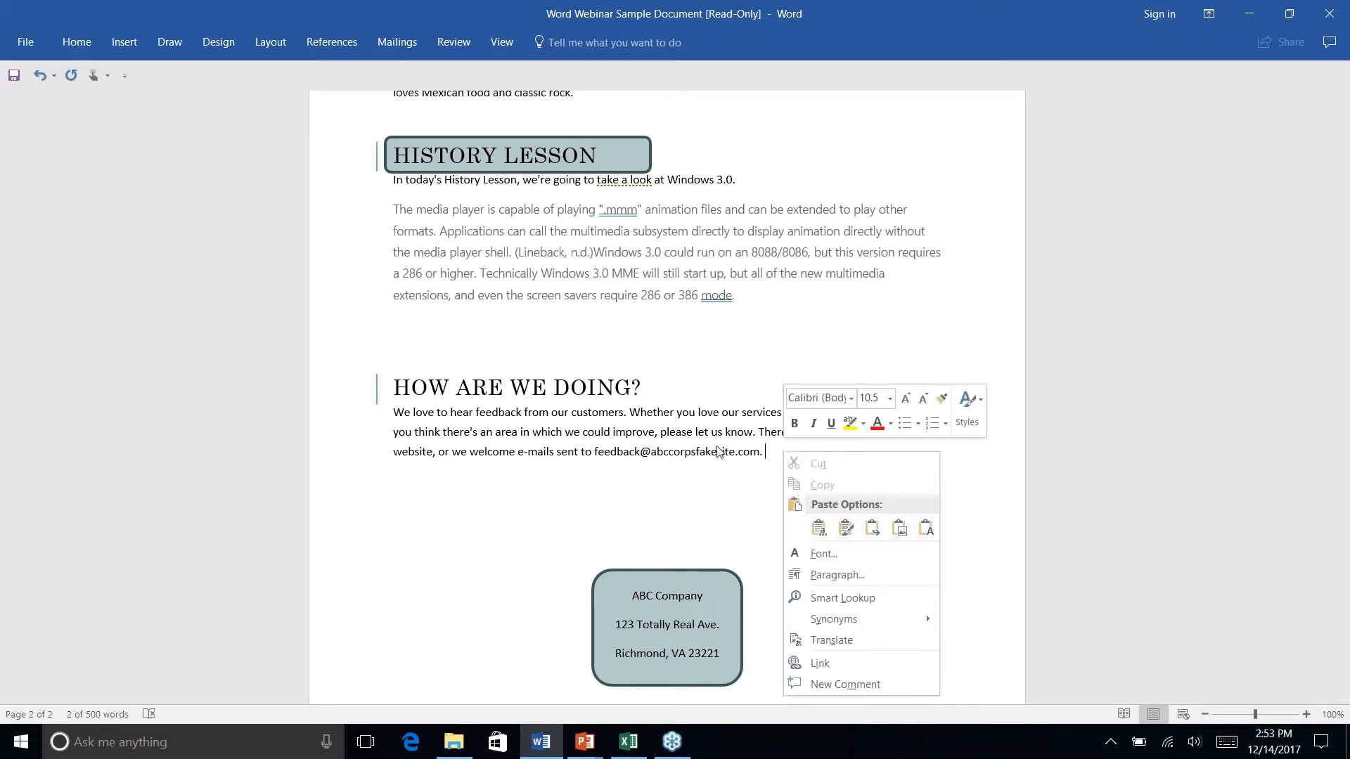
left_click(700, 448)
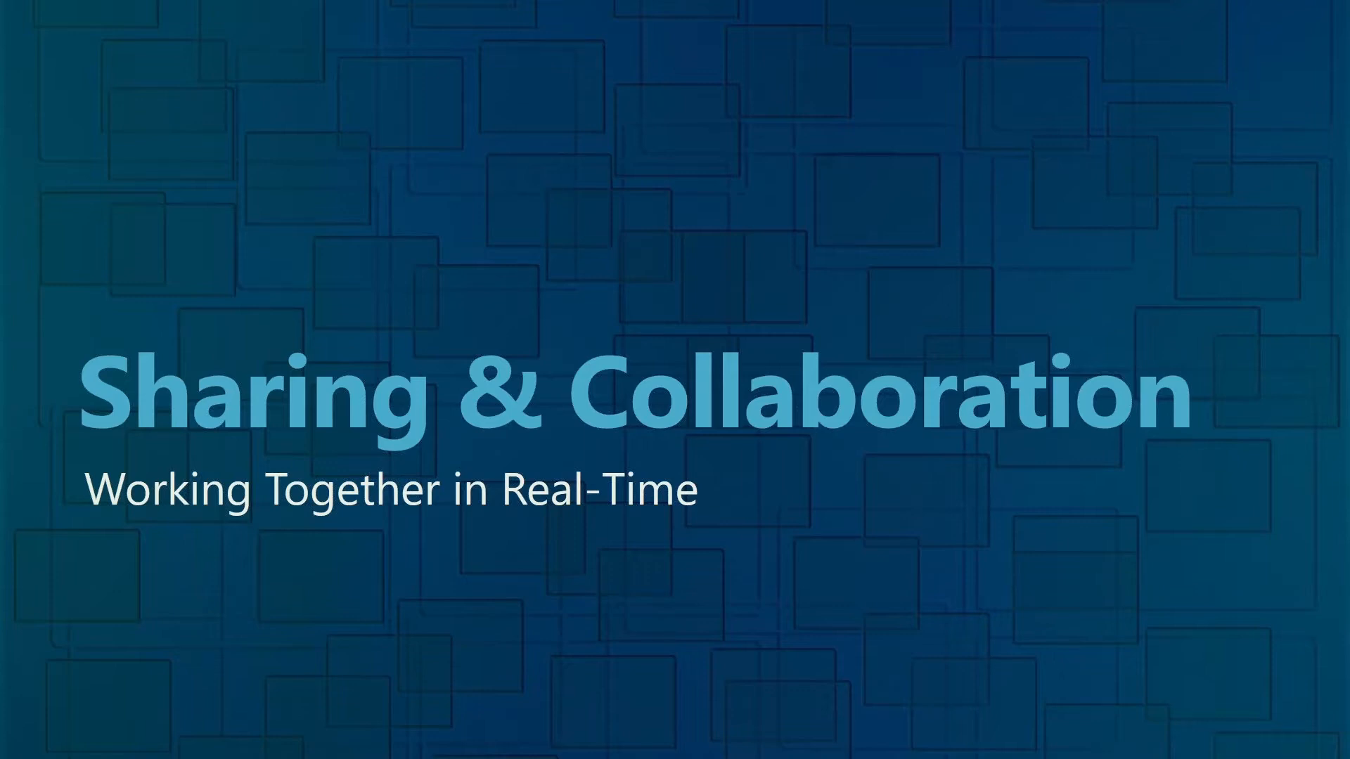
Switch back to the Word newsletter and try to save the read-only document, cancelling out of Save As
key("alt+Tab")
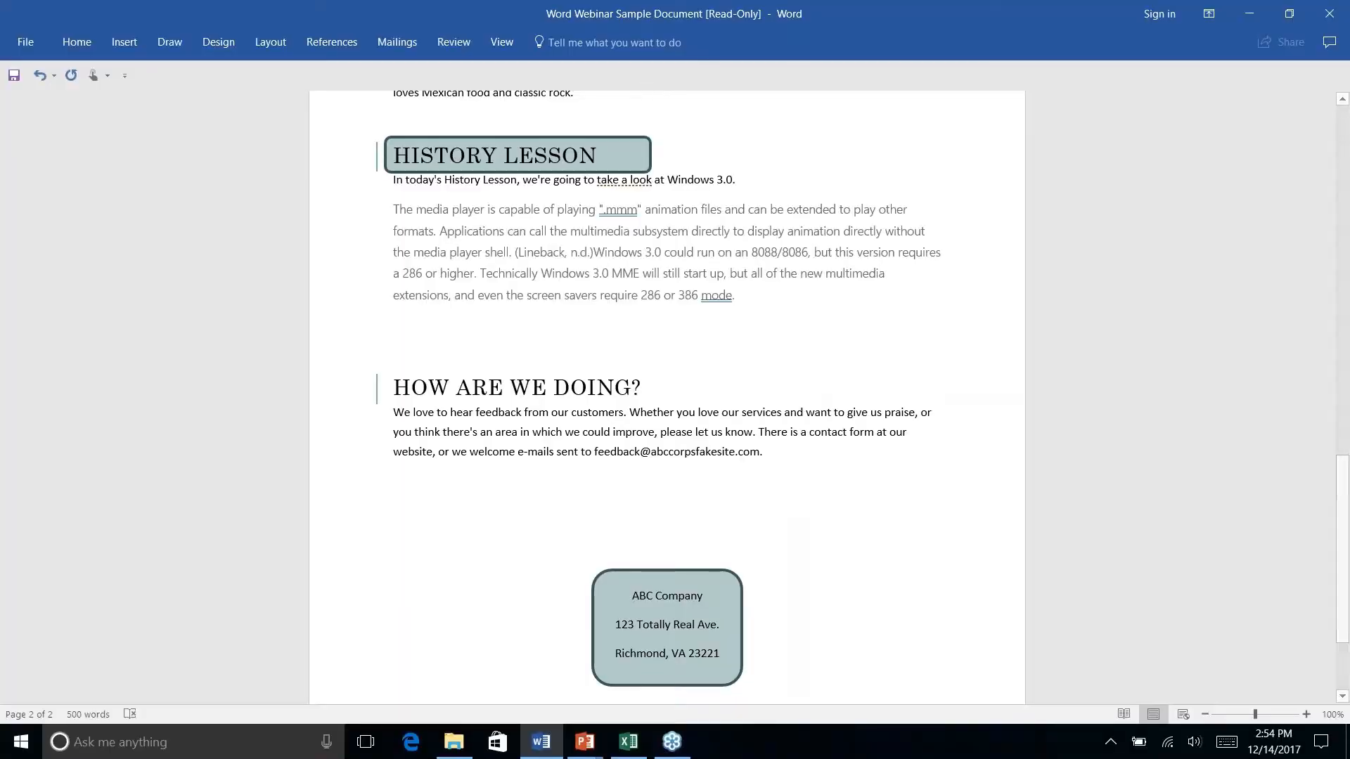
scroll(666, 352, "down", 2)
scroll(666, 393, "down", 1)
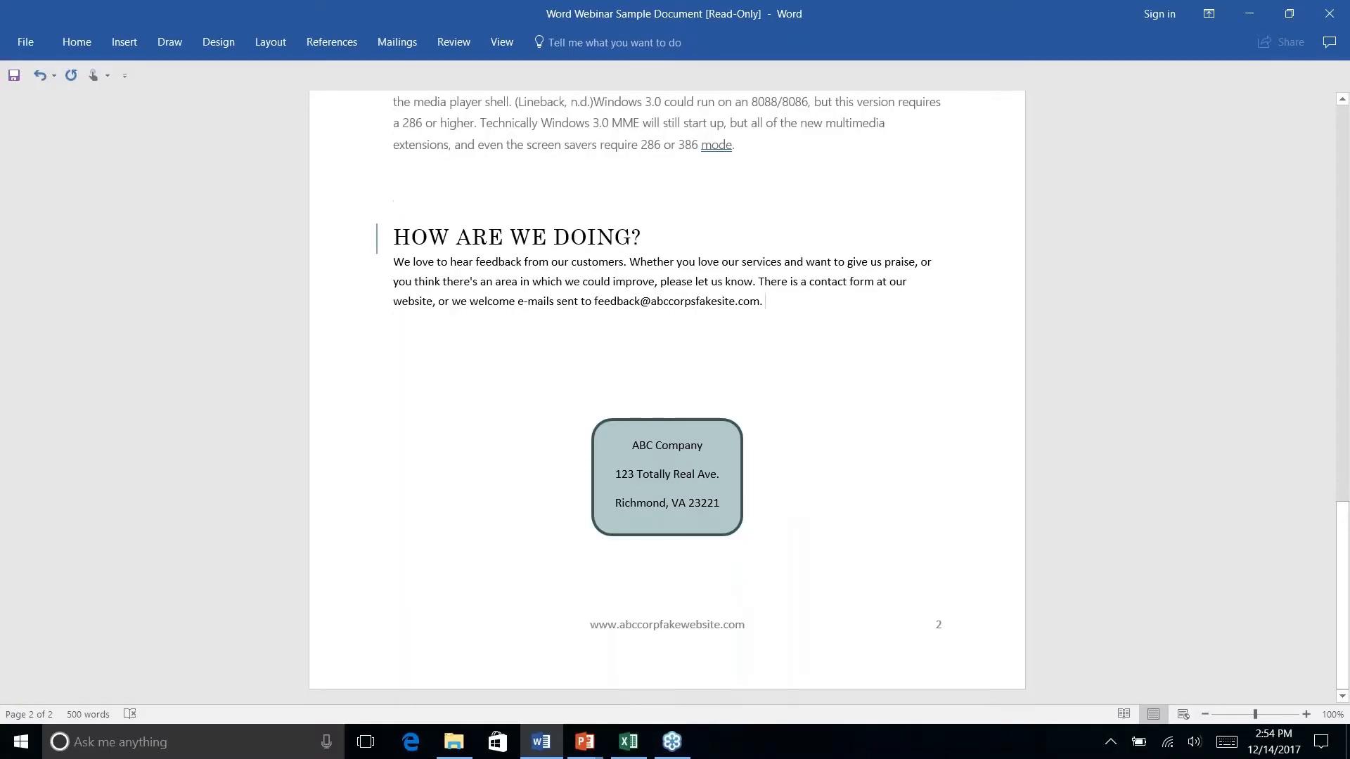
left_click(33, 41)
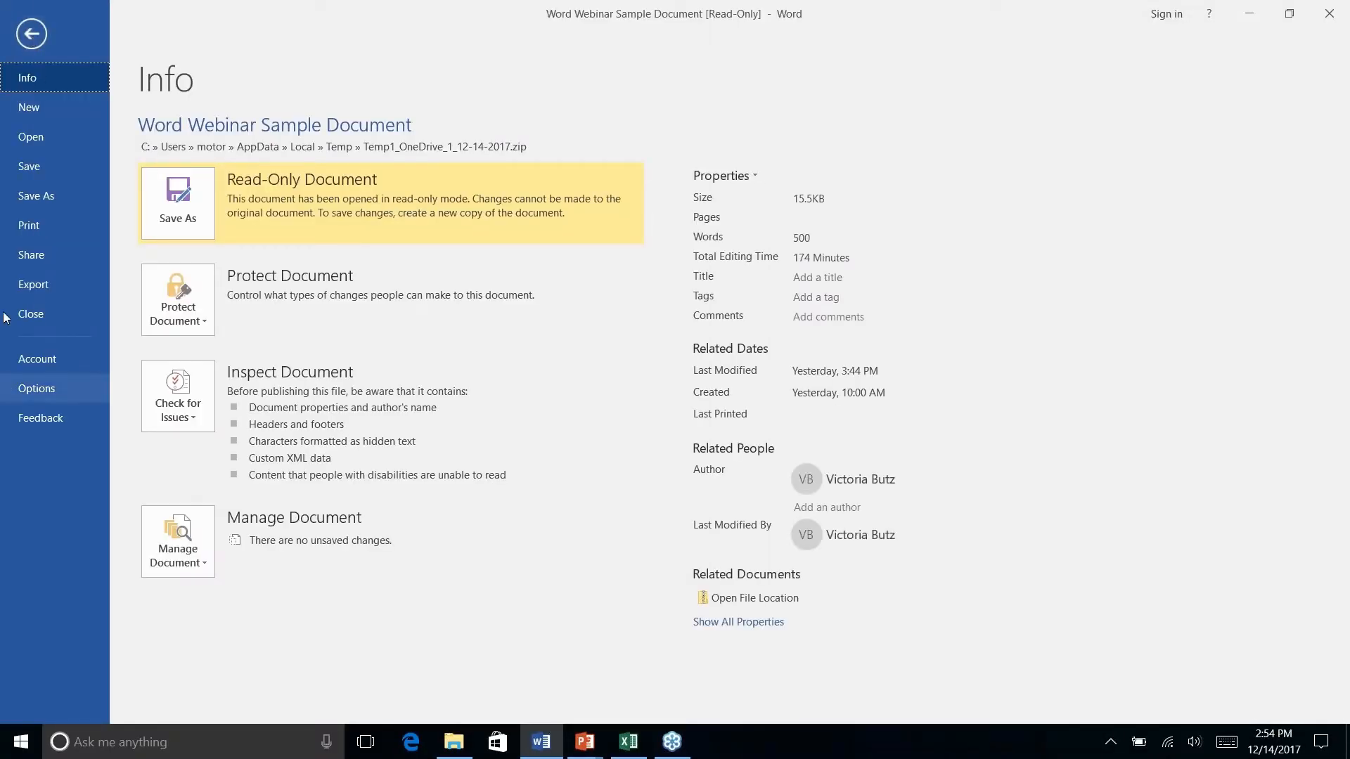
left_click(28, 44)
left_click(28, 43)
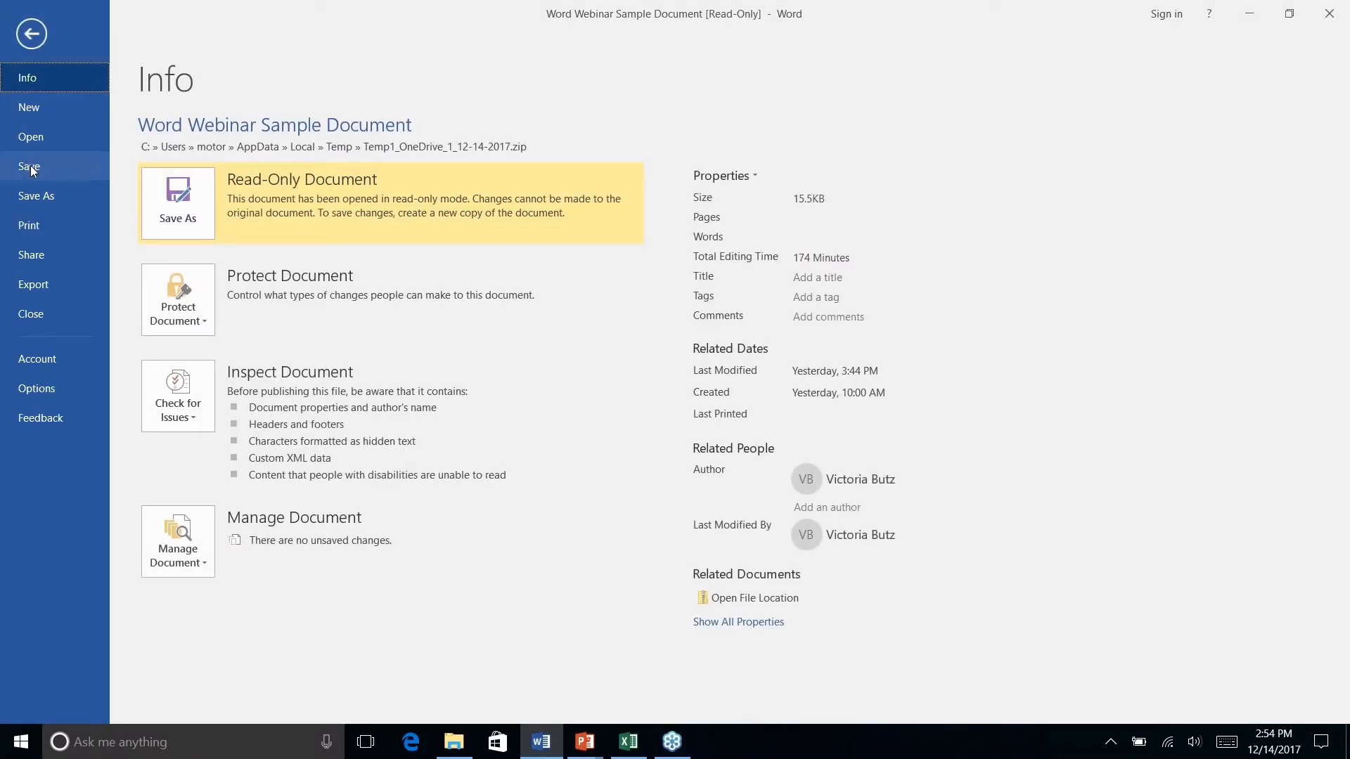
left_click(32, 167)
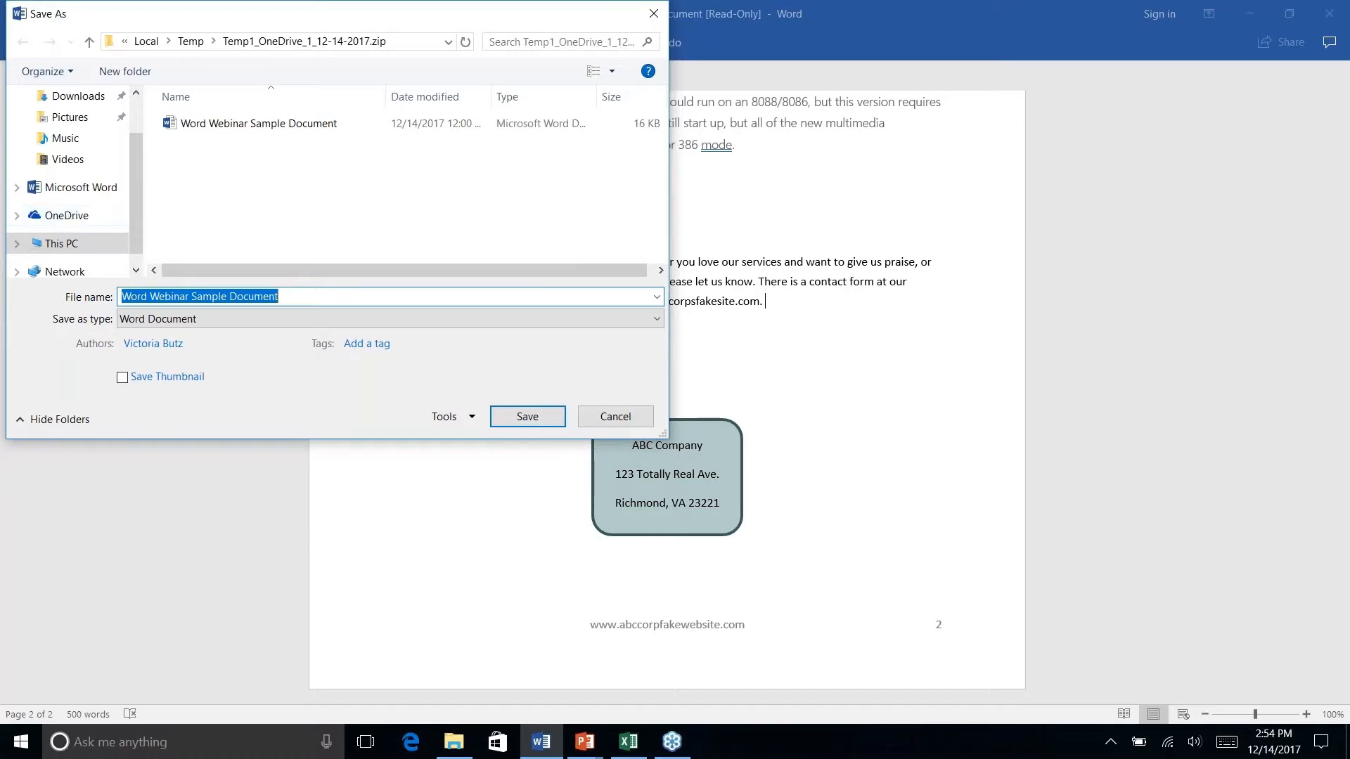
left_click(616, 416)
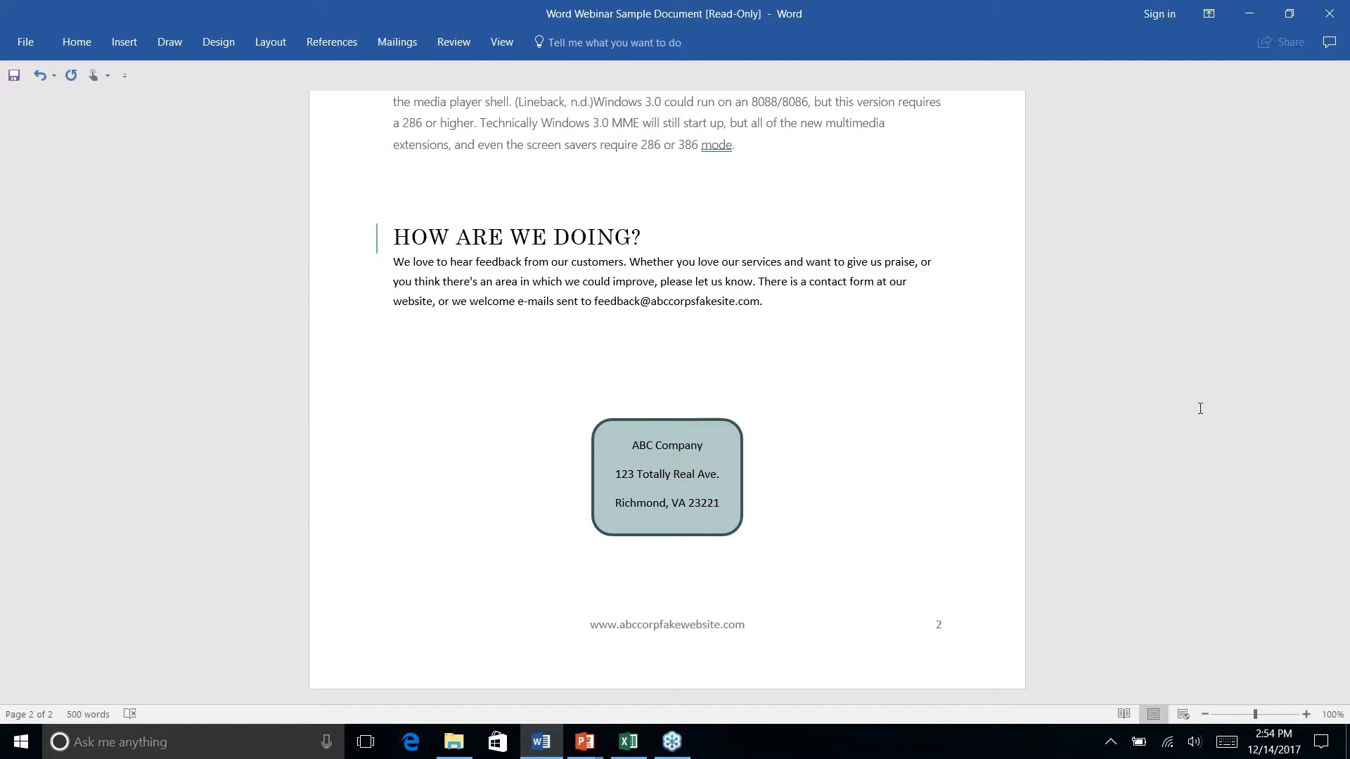
Review the newsletter from its contents list through the Introduction, What's New and Employee Spotlight sections
scroll(1201, 408, "up", 5)
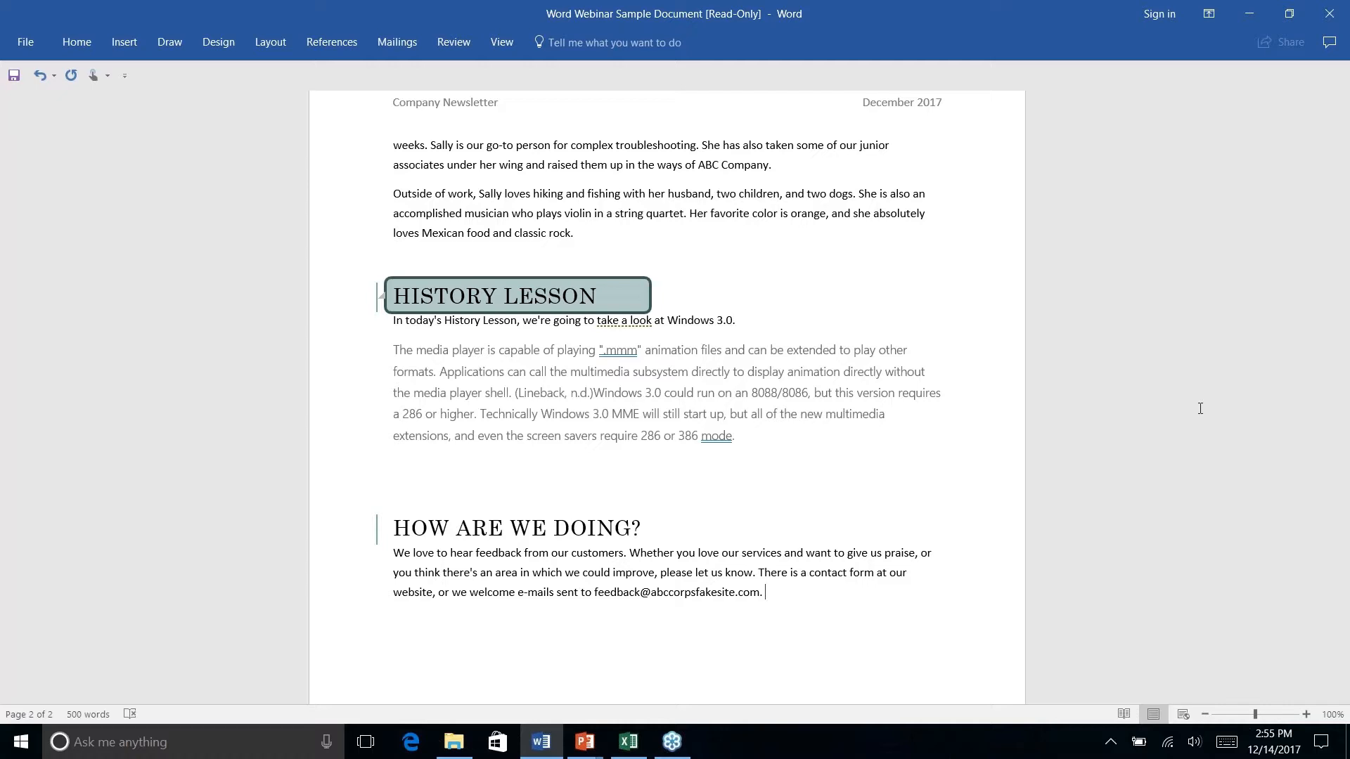
key("alt+Tab")
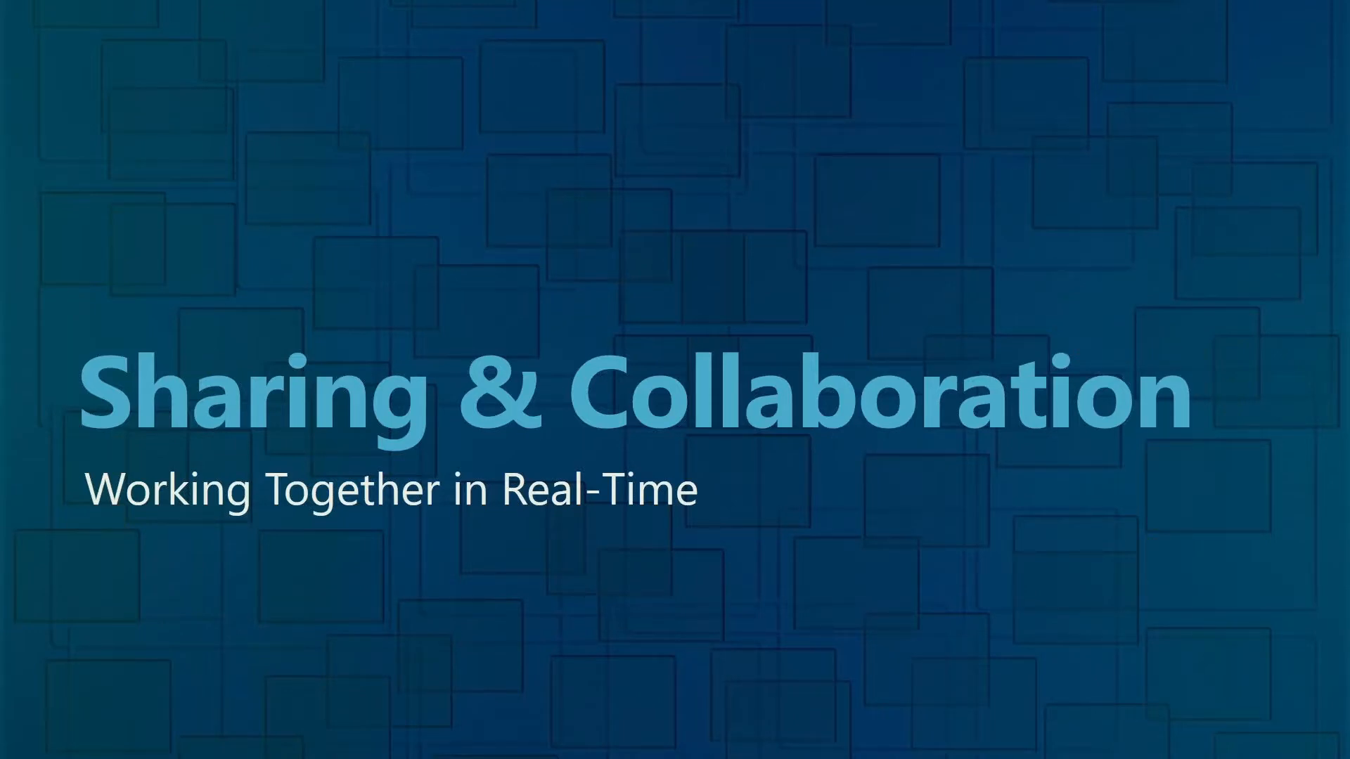
key("Right")
key("alt+Tab")
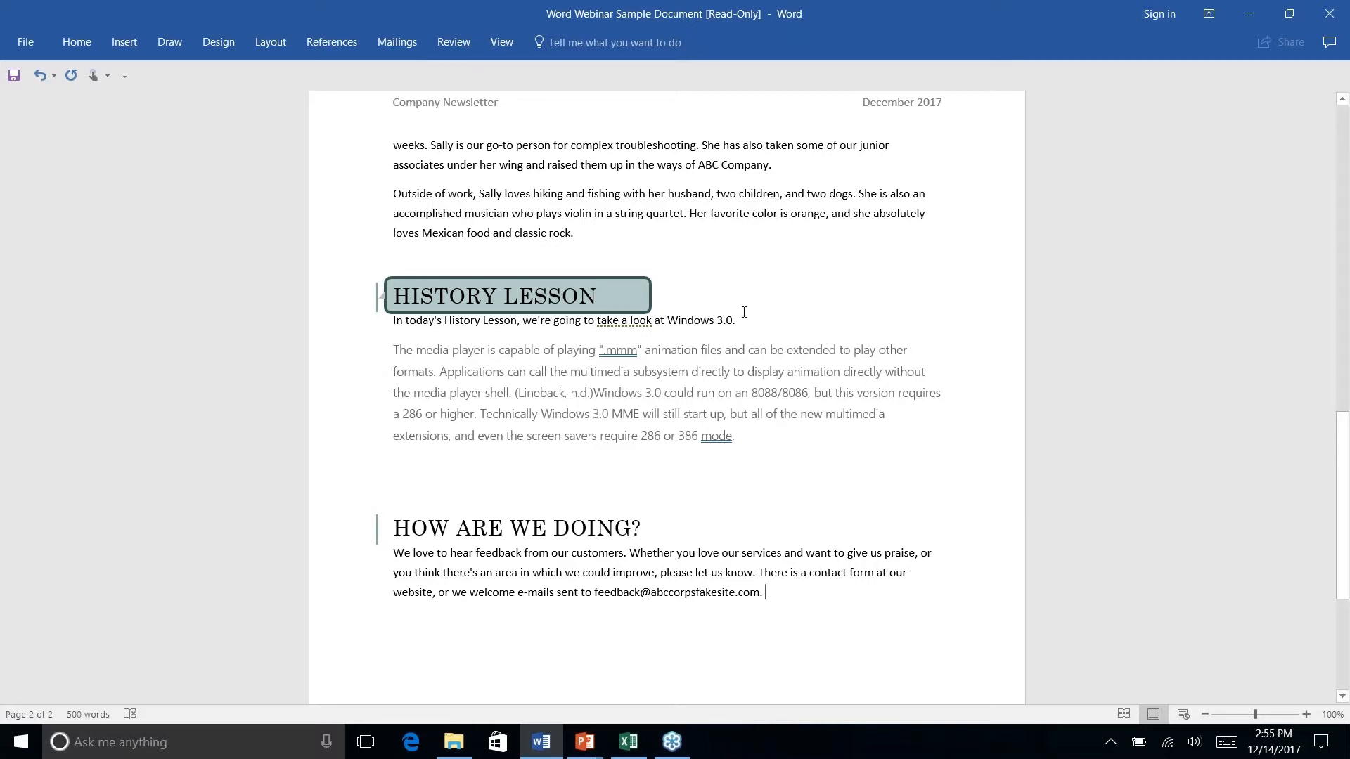
scroll(744, 312, "up", 20)
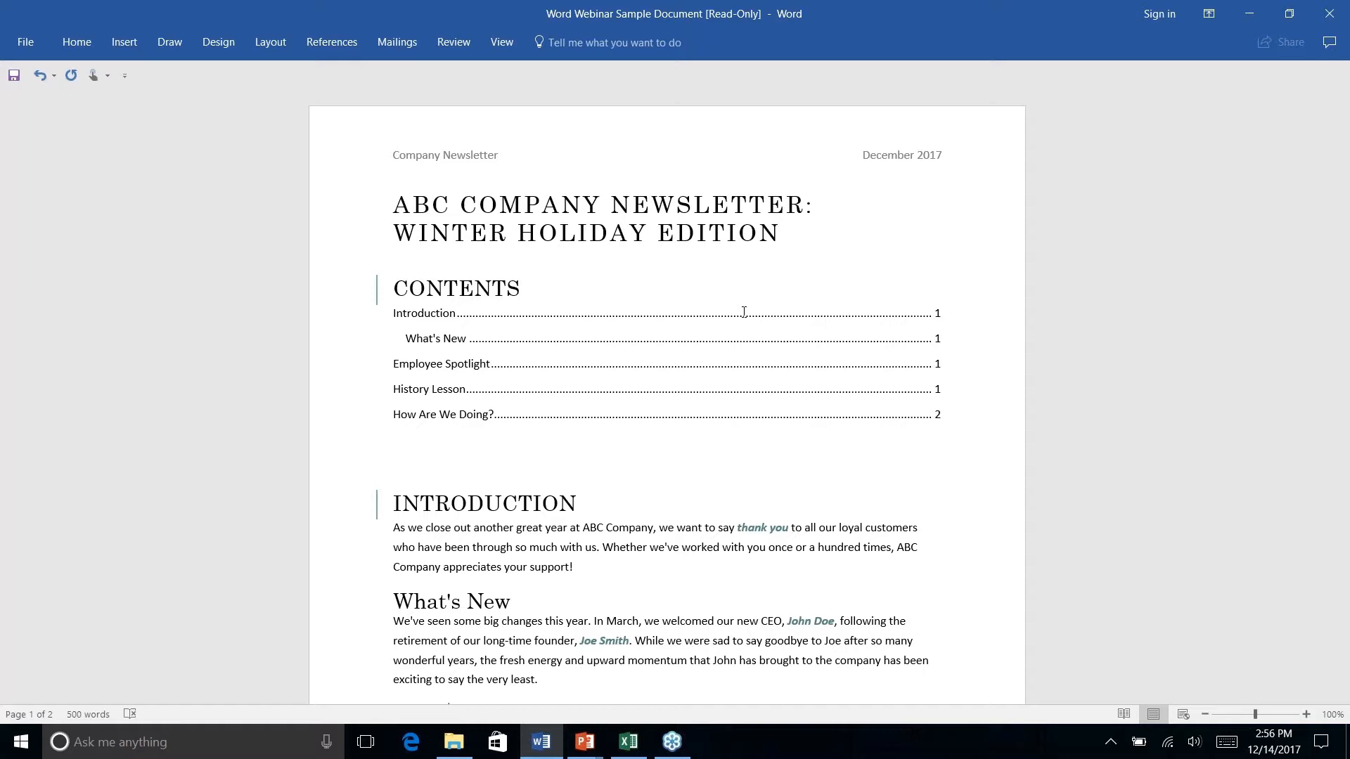
scroll(744, 311, "down", 10)
scroll(744, 311, "up", 10)
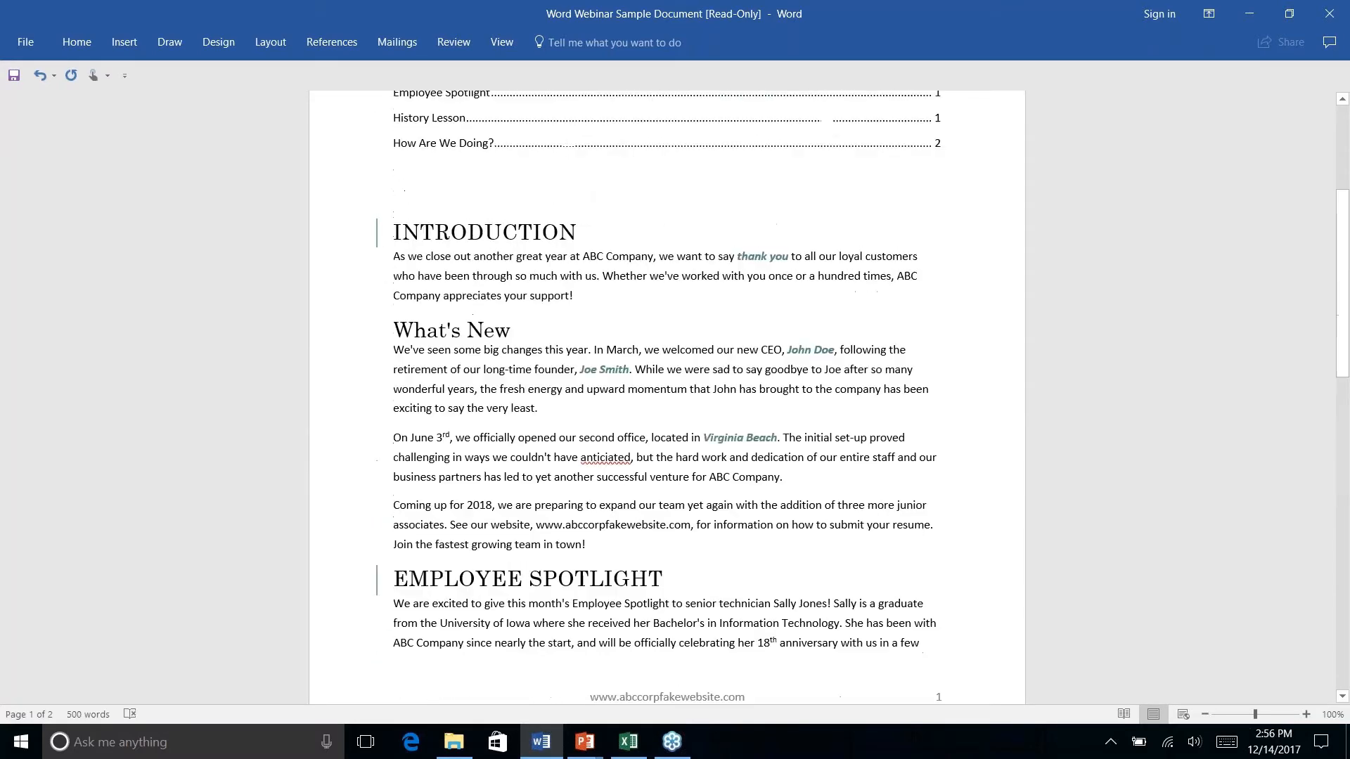
scroll(666, 398, "down", 10)
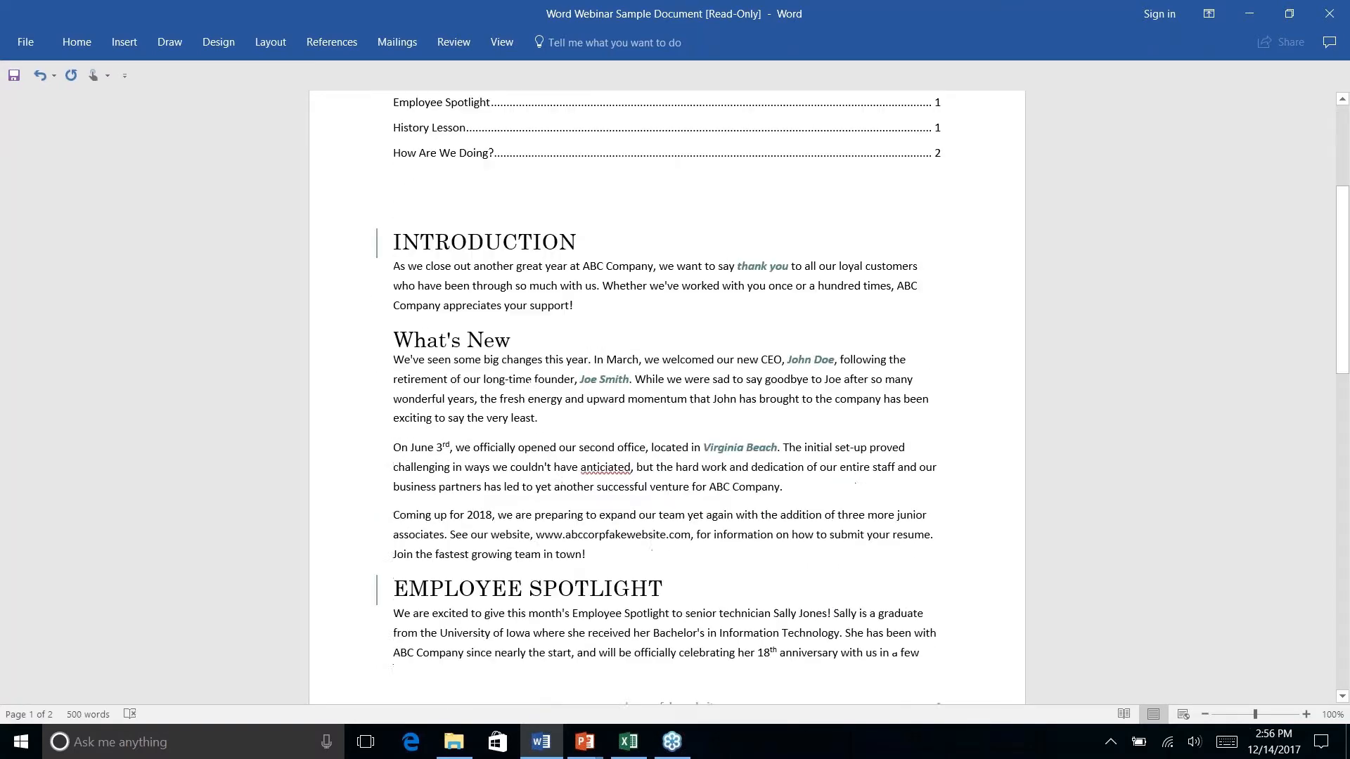
scroll(666, 397, "up", 10)
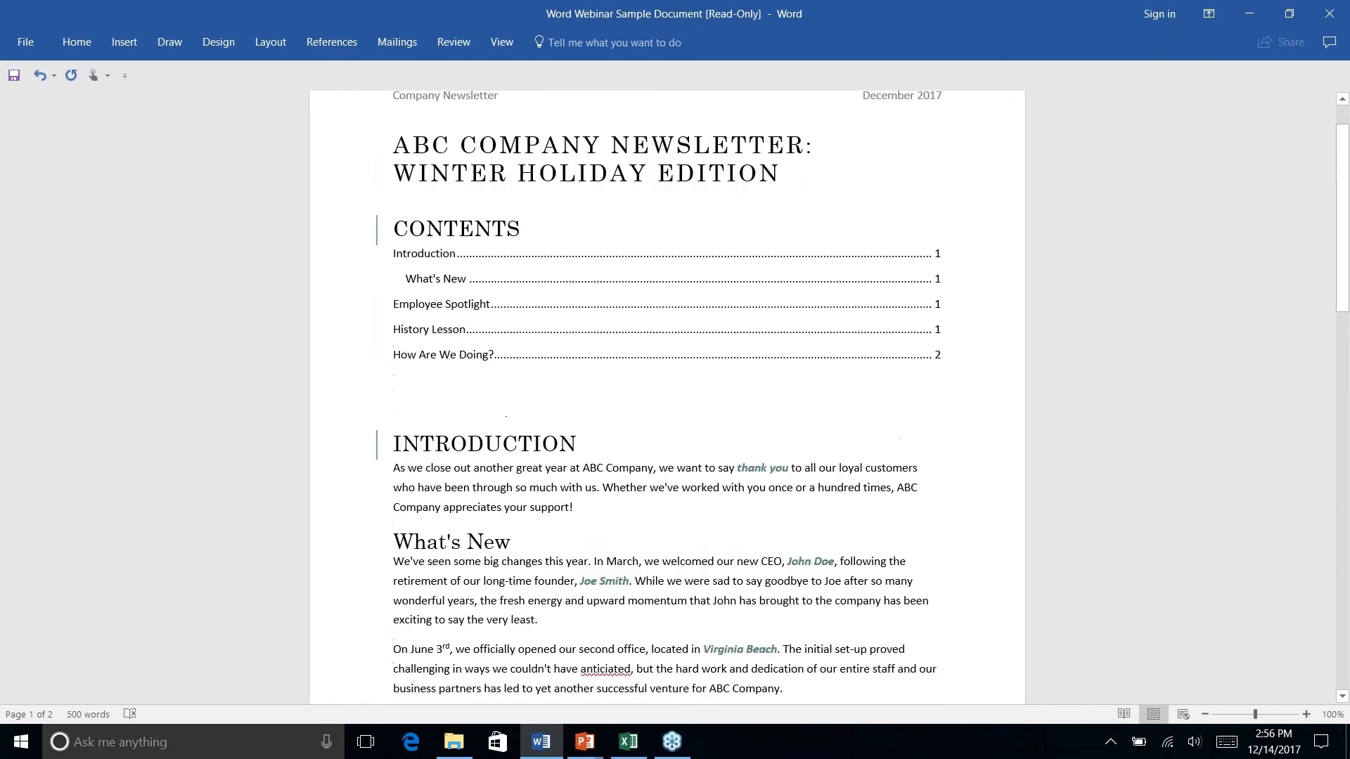
scroll(666, 397, "down", 5)
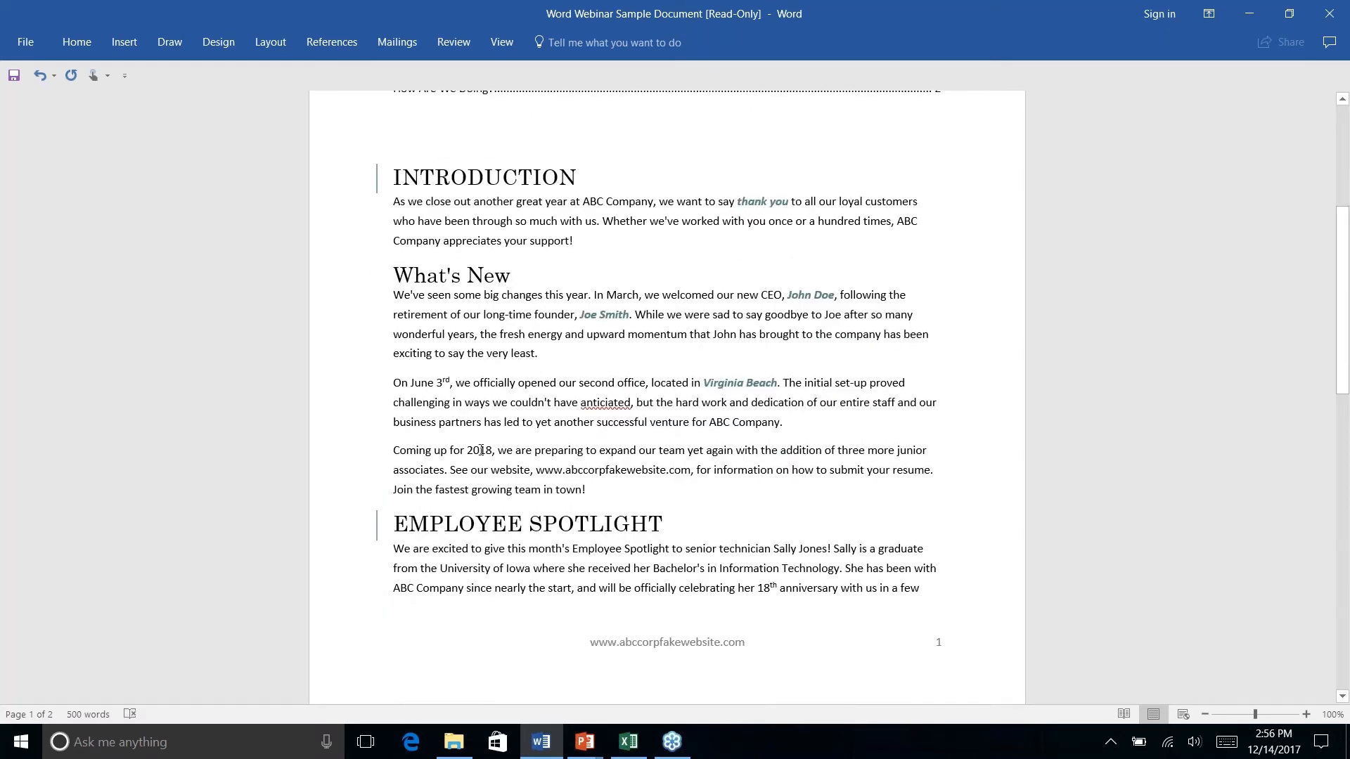
Insert a Next Page section break after "Join the fastest growing team in town!", ahead of the Employee Spotlight heading
left_click(618, 489)
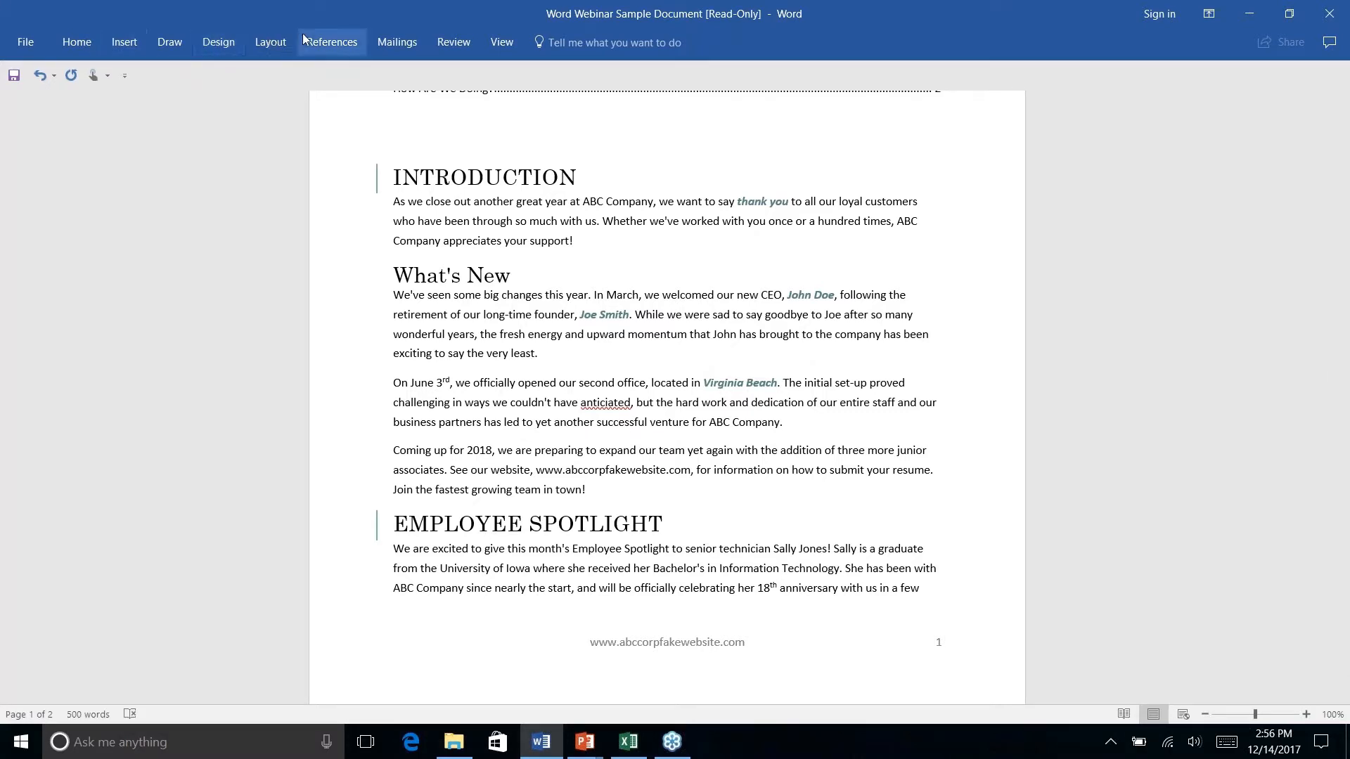
left_click(128, 44)
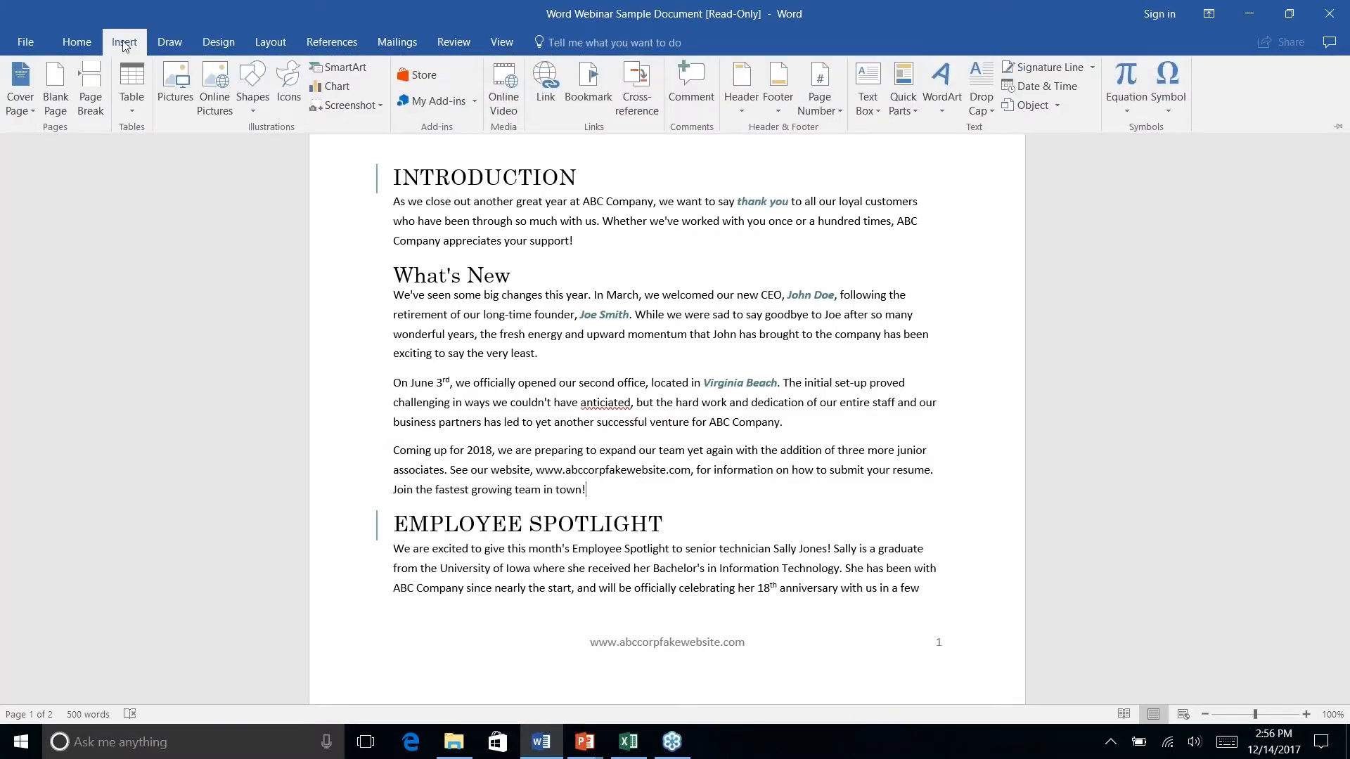
left_click(170, 43)
left_click(223, 44)
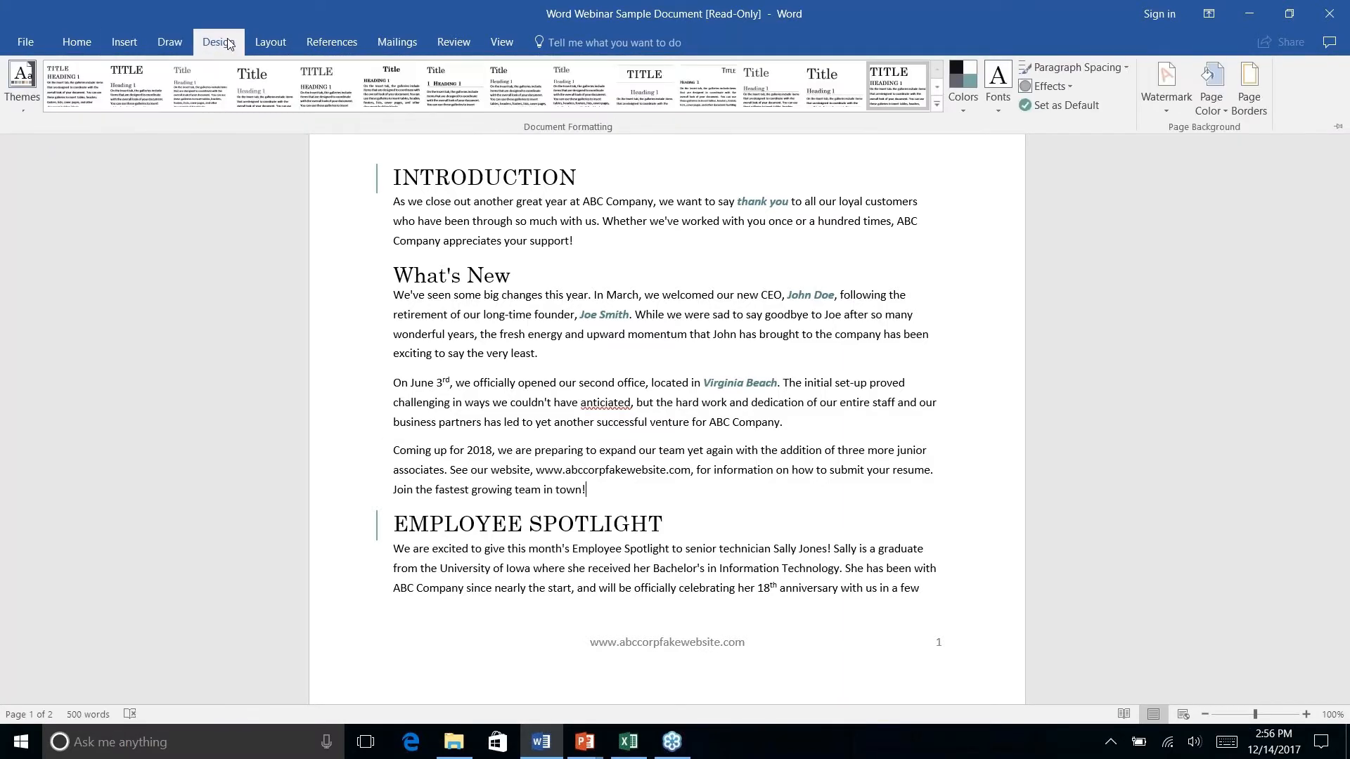
left_click(271, 46)
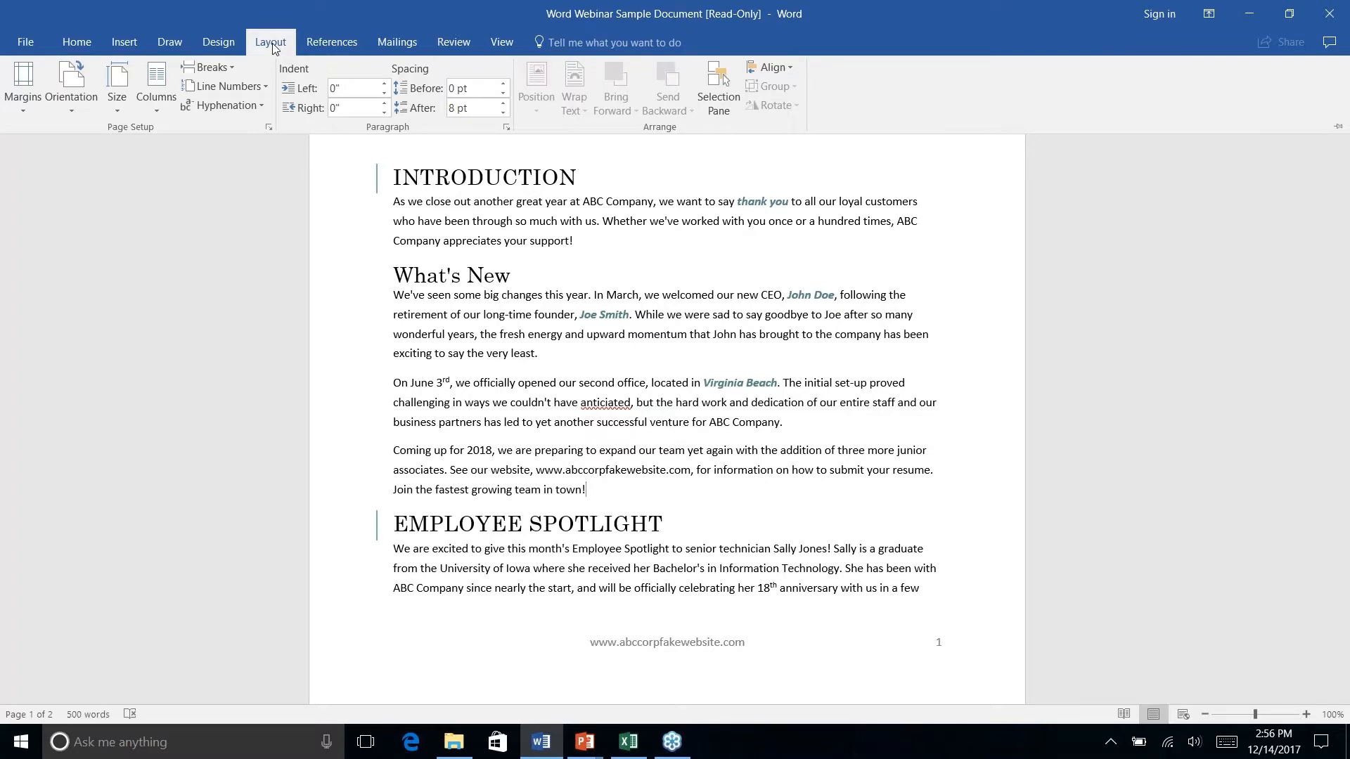
key("ctrl+F1")
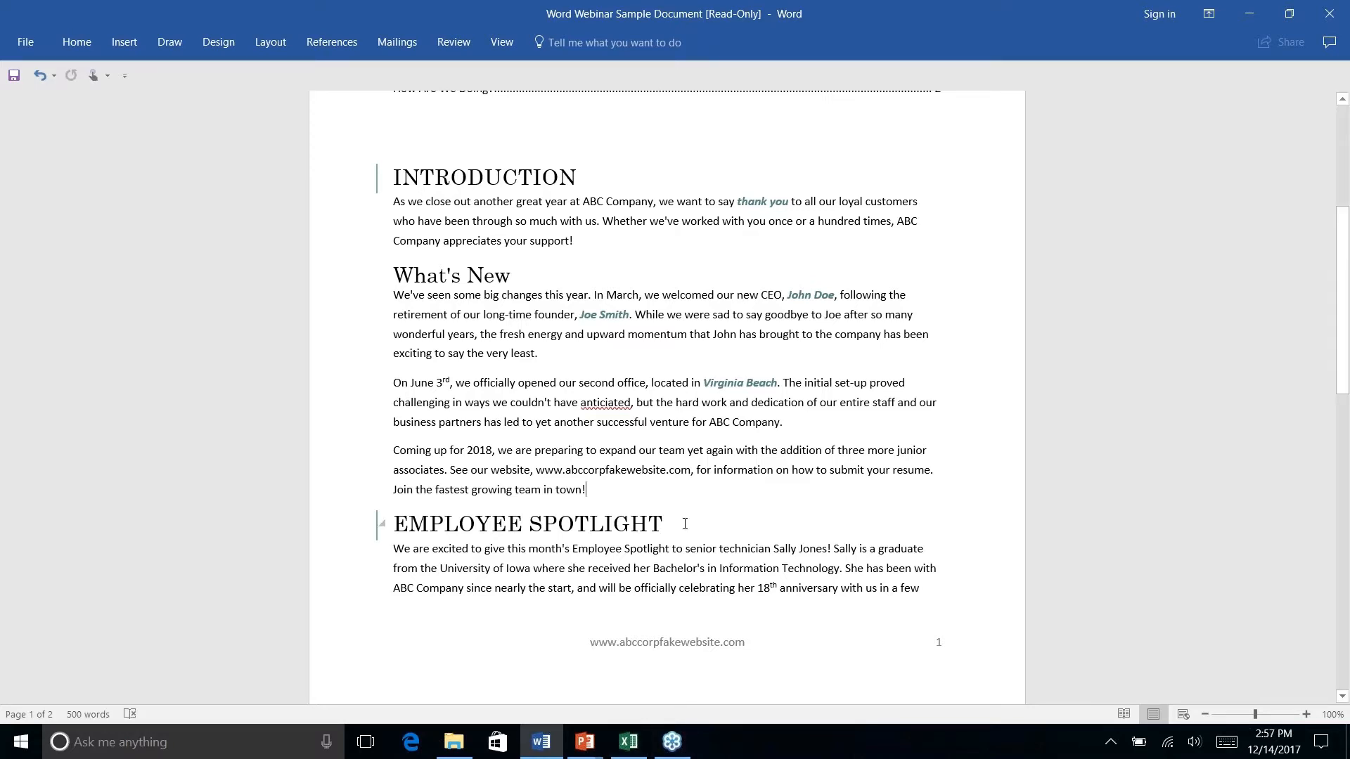
scroll(684, 524, "up", 2)
scroll(684, 523, "down", 4)
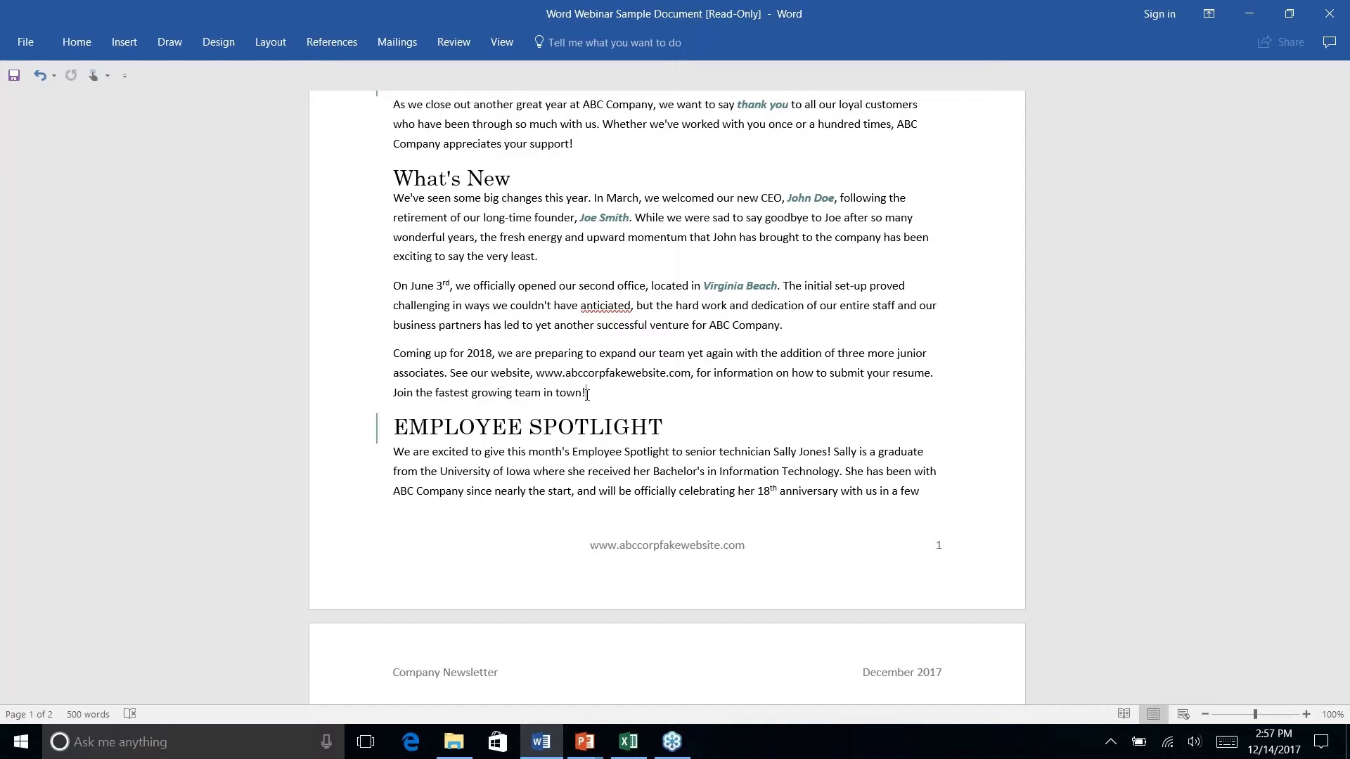
left_click(281, 46)
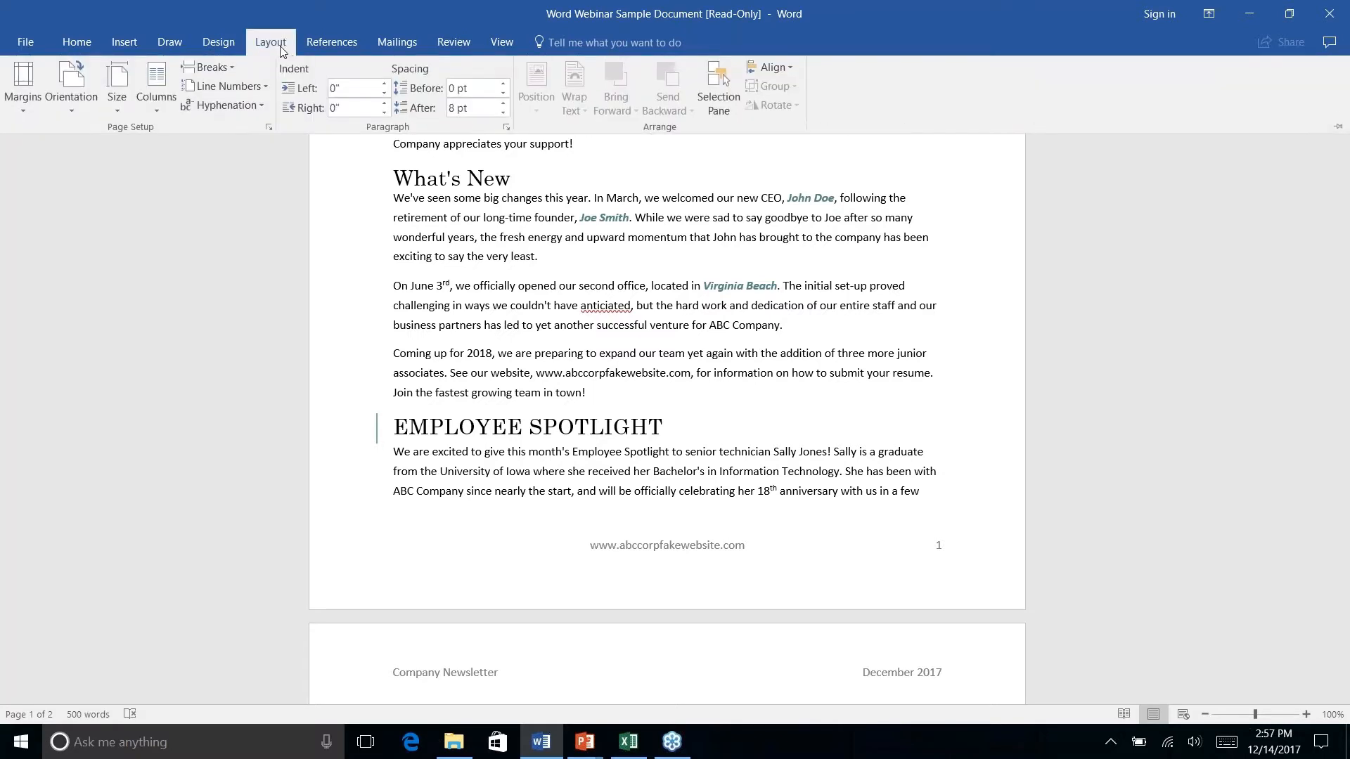
left_click(231, 67)
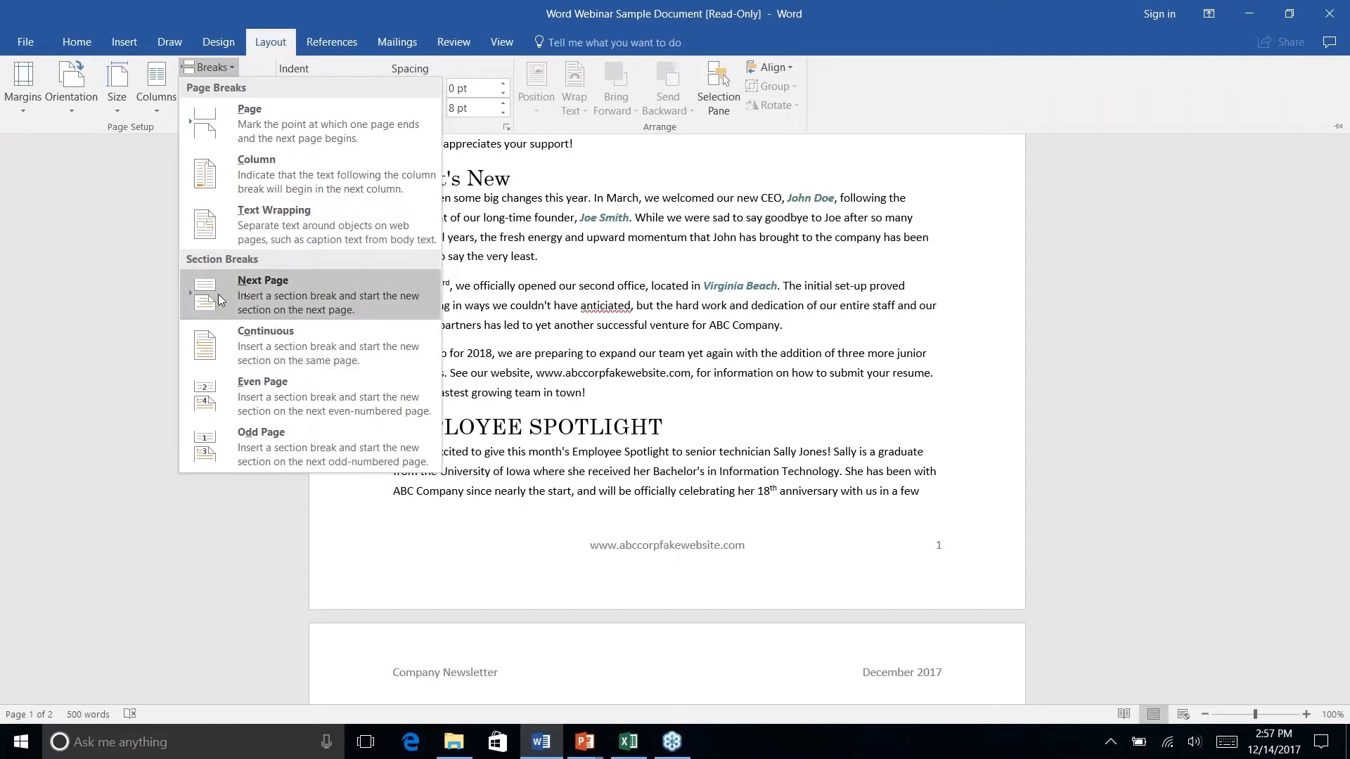
left_click(276, 294)
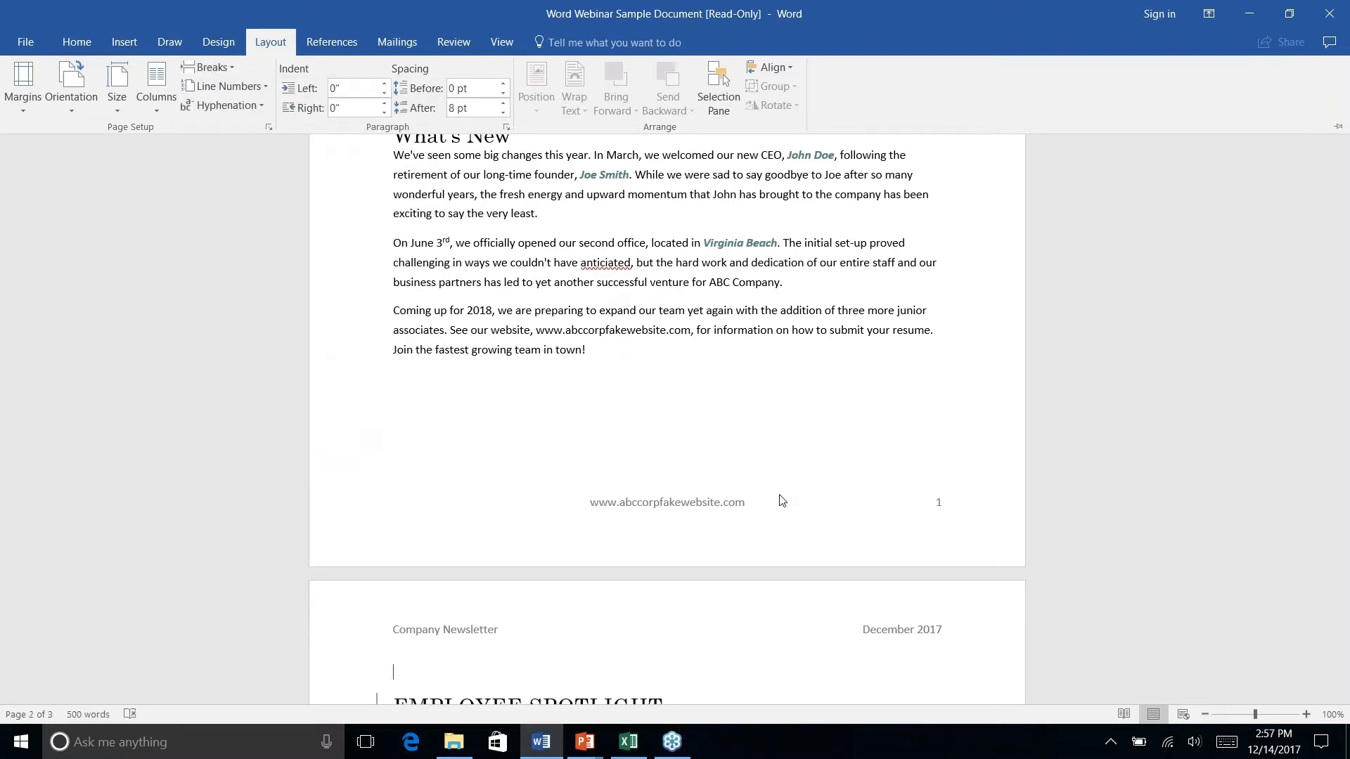
left_click(782, 501)
Insert a Continuous section break after "Mexican food and classic rock.", ahead of the History Lesson heading
scroll(783, 501, "down", 6)
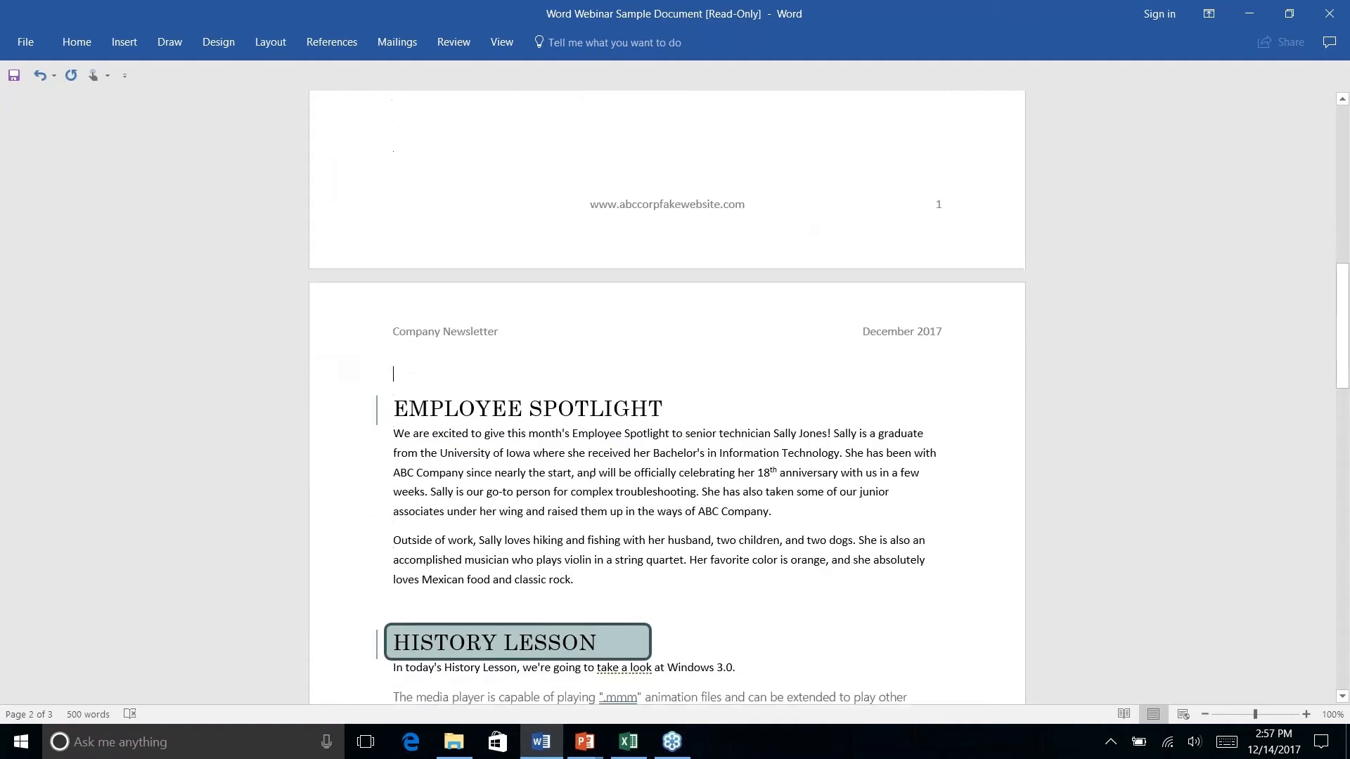
scroll(667, 393, "down", 2)
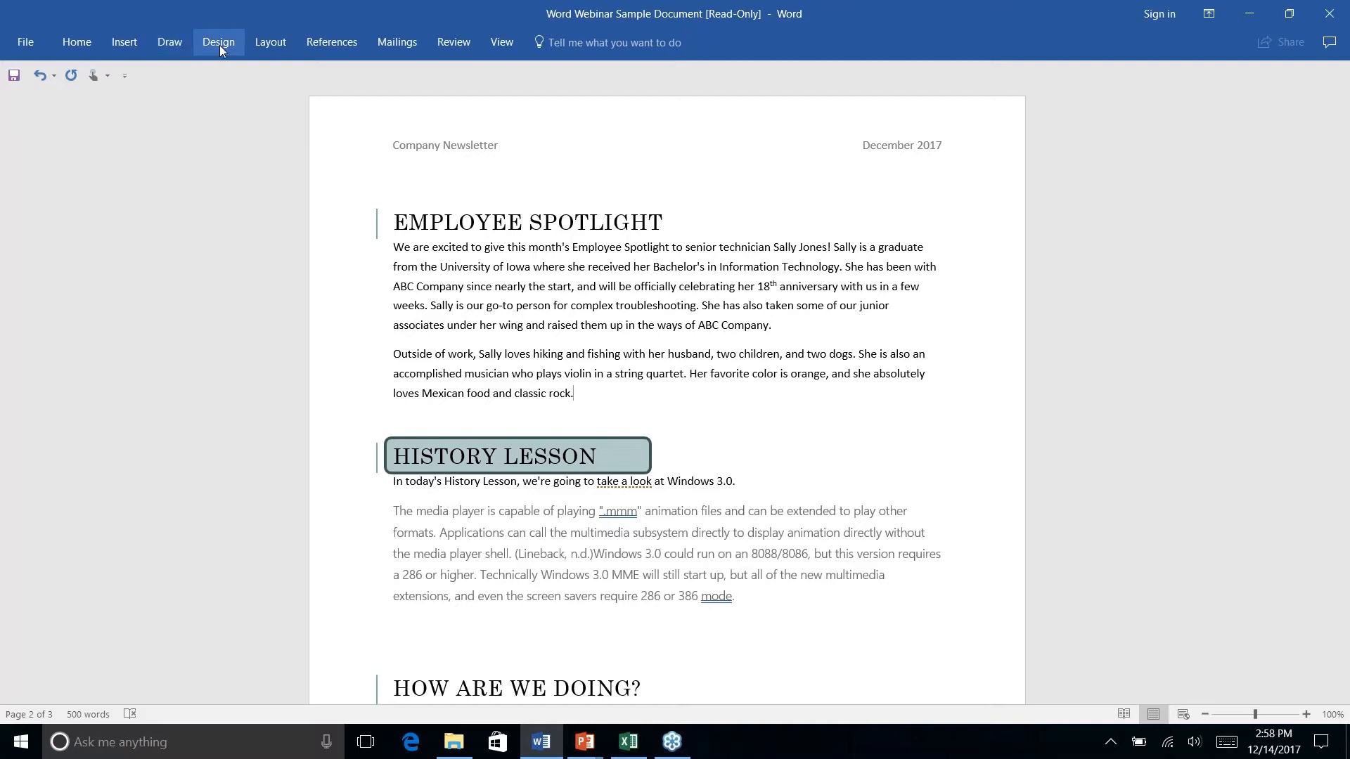
left_click(266, 43)
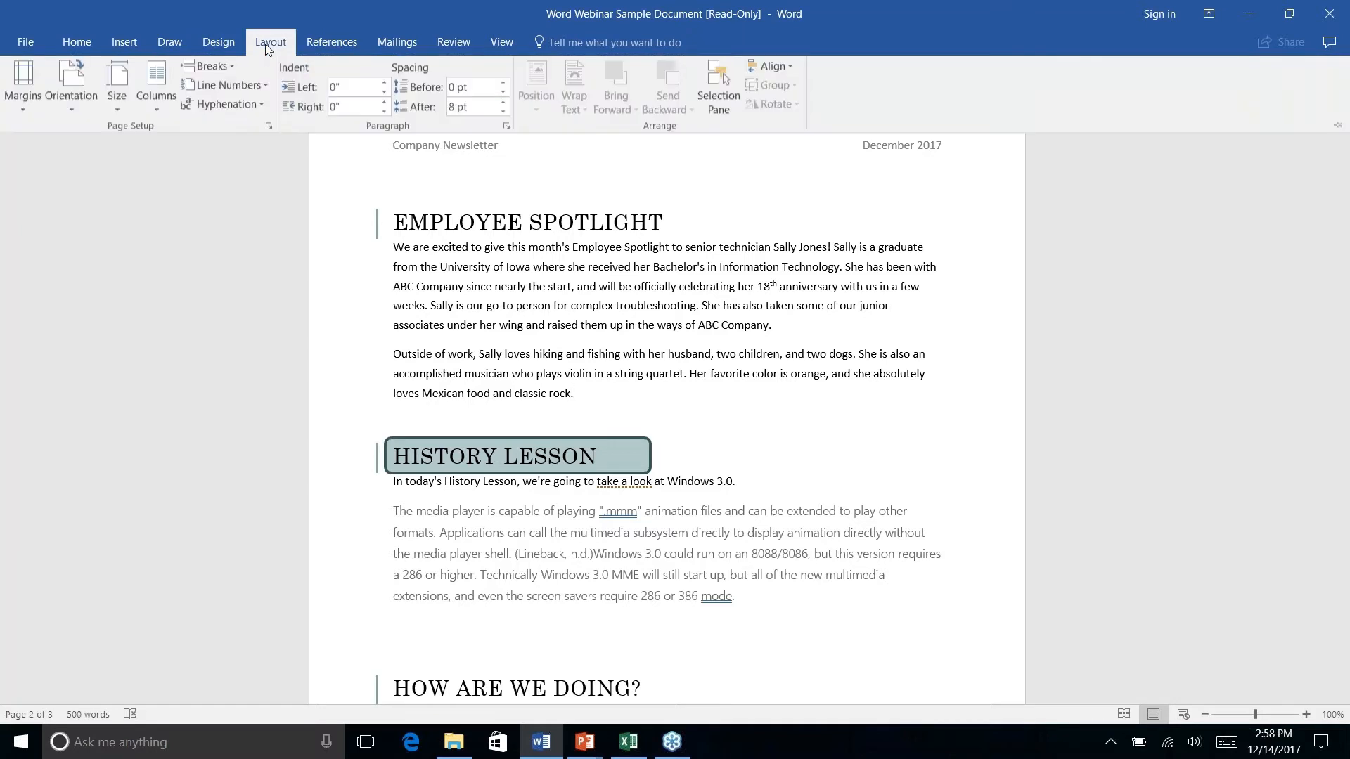
left_click(232, 67)
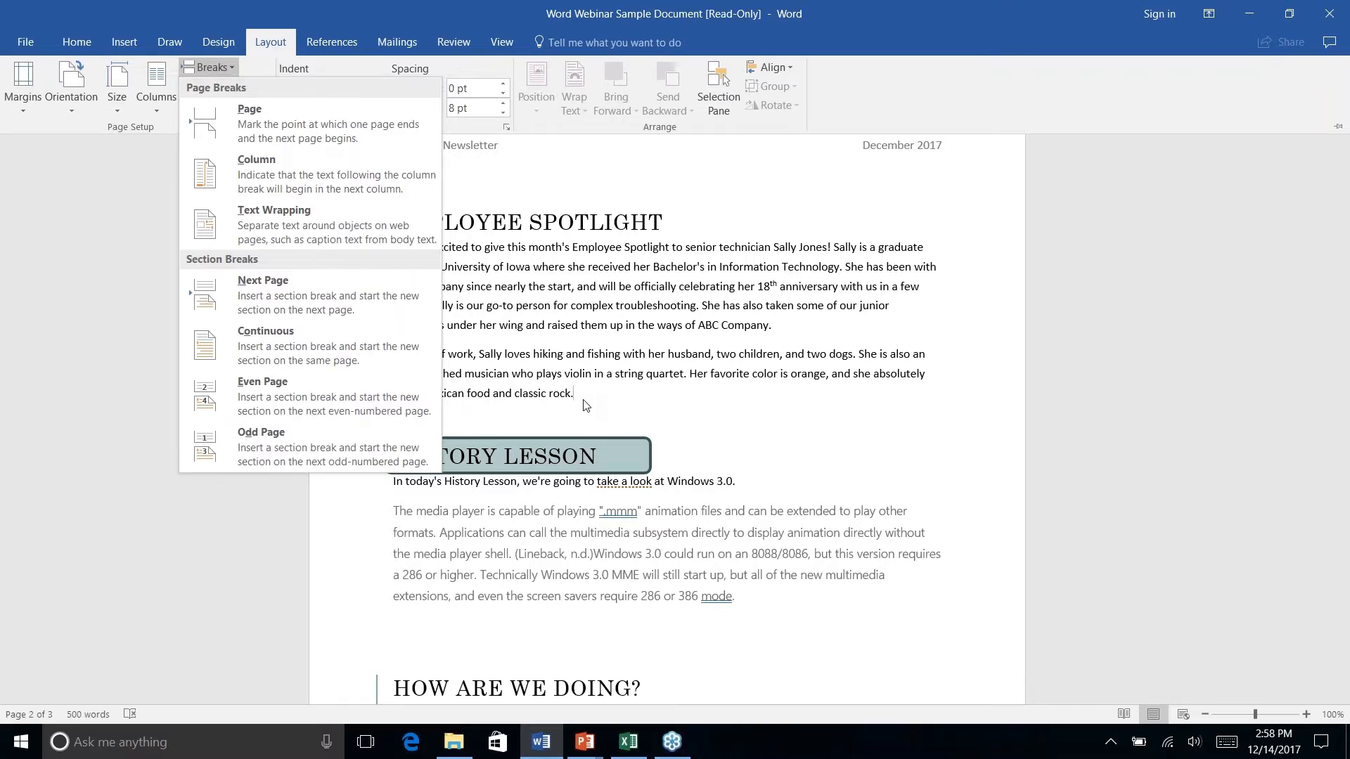
left_click(284, 349)
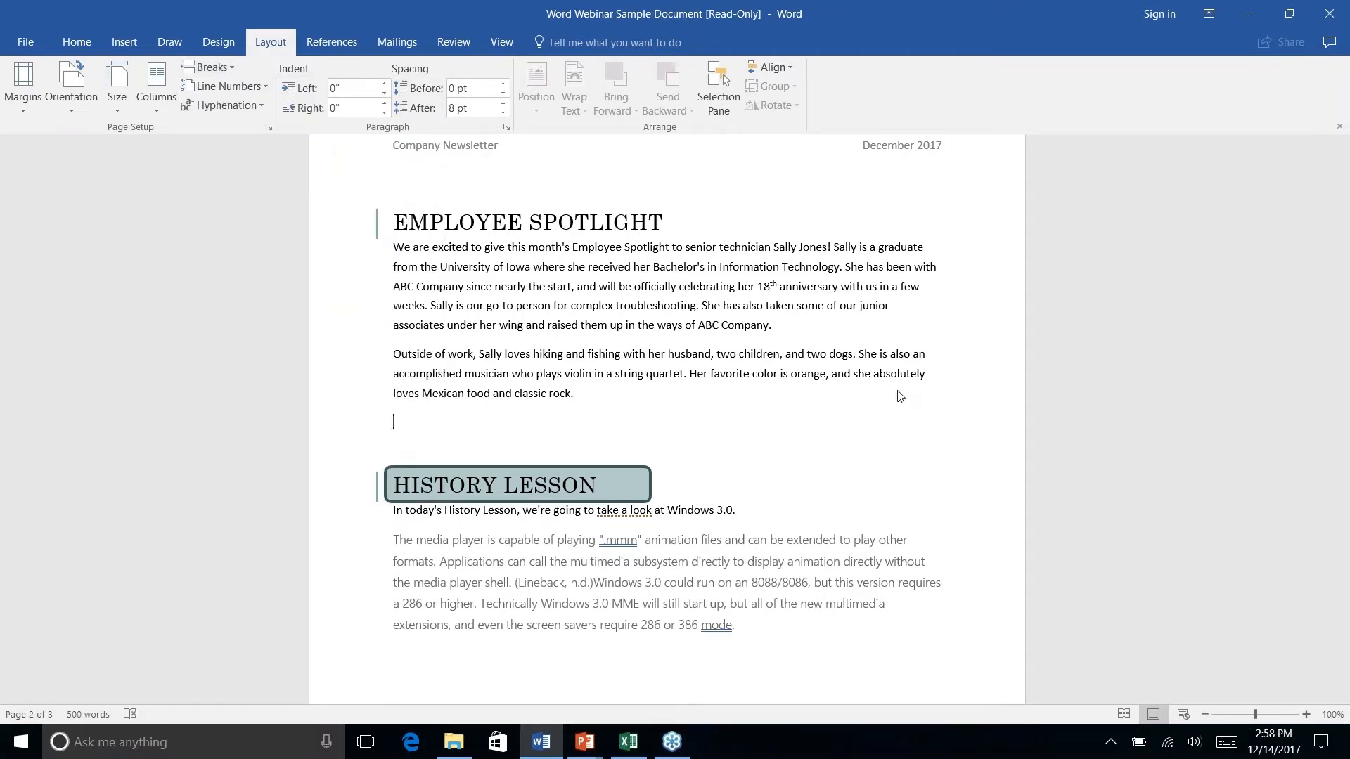
Try a two-column layout on the whole Employee Spotlight section, heading included, and undo it
scroll(901, 396, "down", 3)
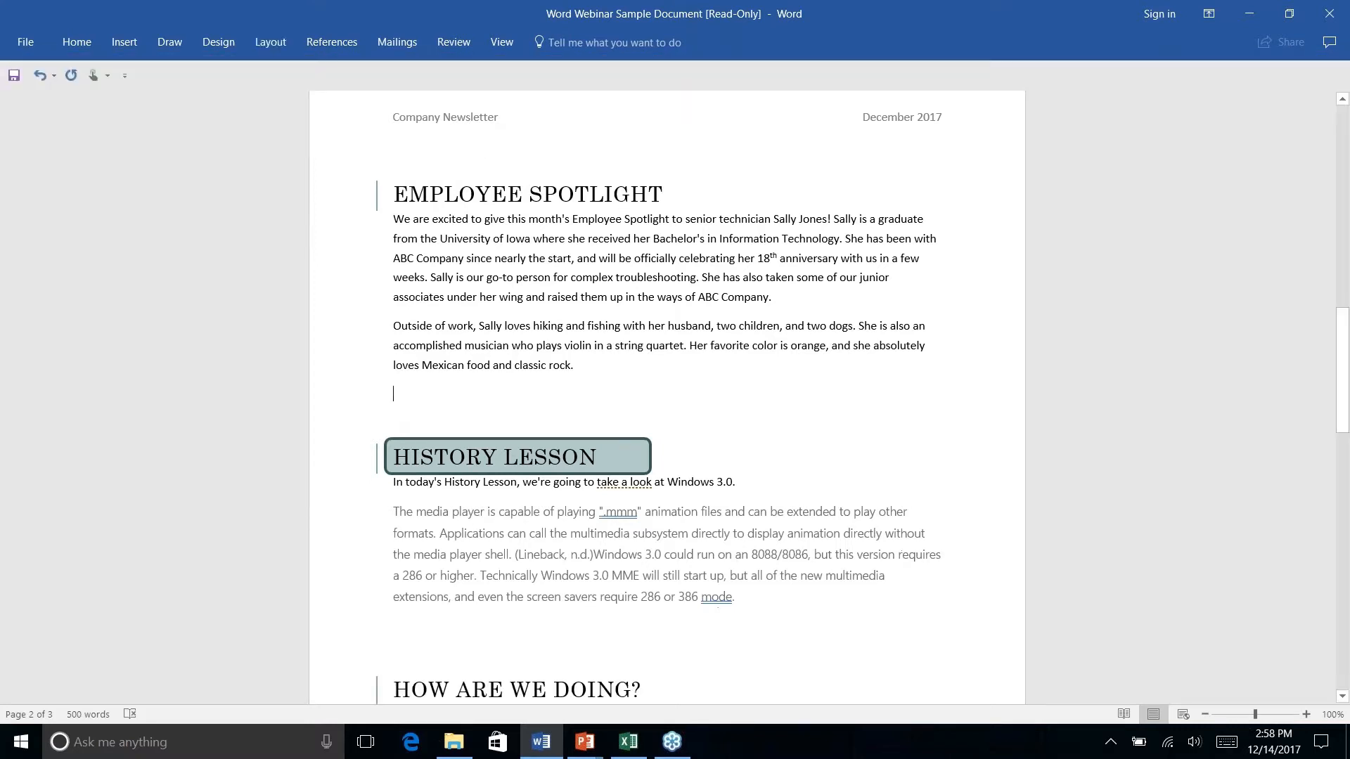
scroll(901, 396, "up", 6)
scroll(425, 263, "down", 1)
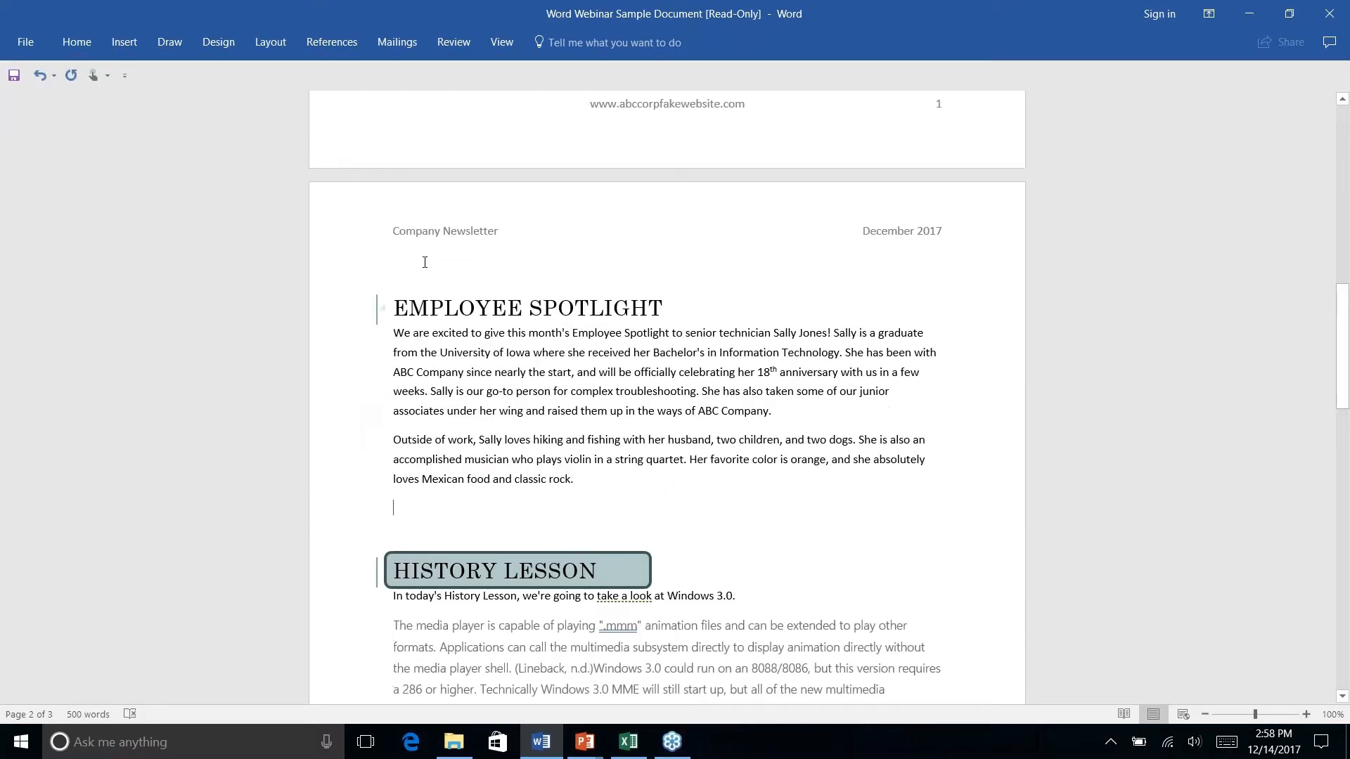
right_click(498, 369)
key("Escape")
left_click(273, 45)
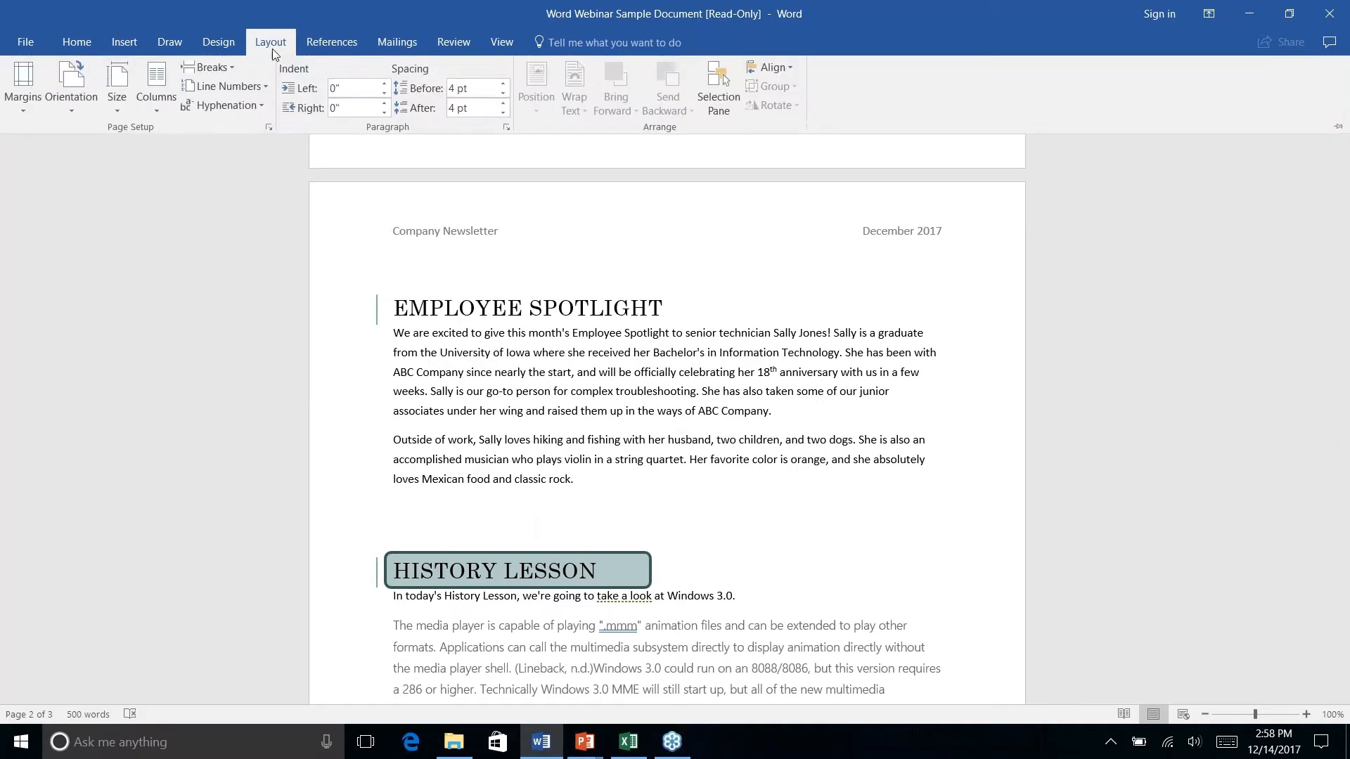
left_click(154, 112)
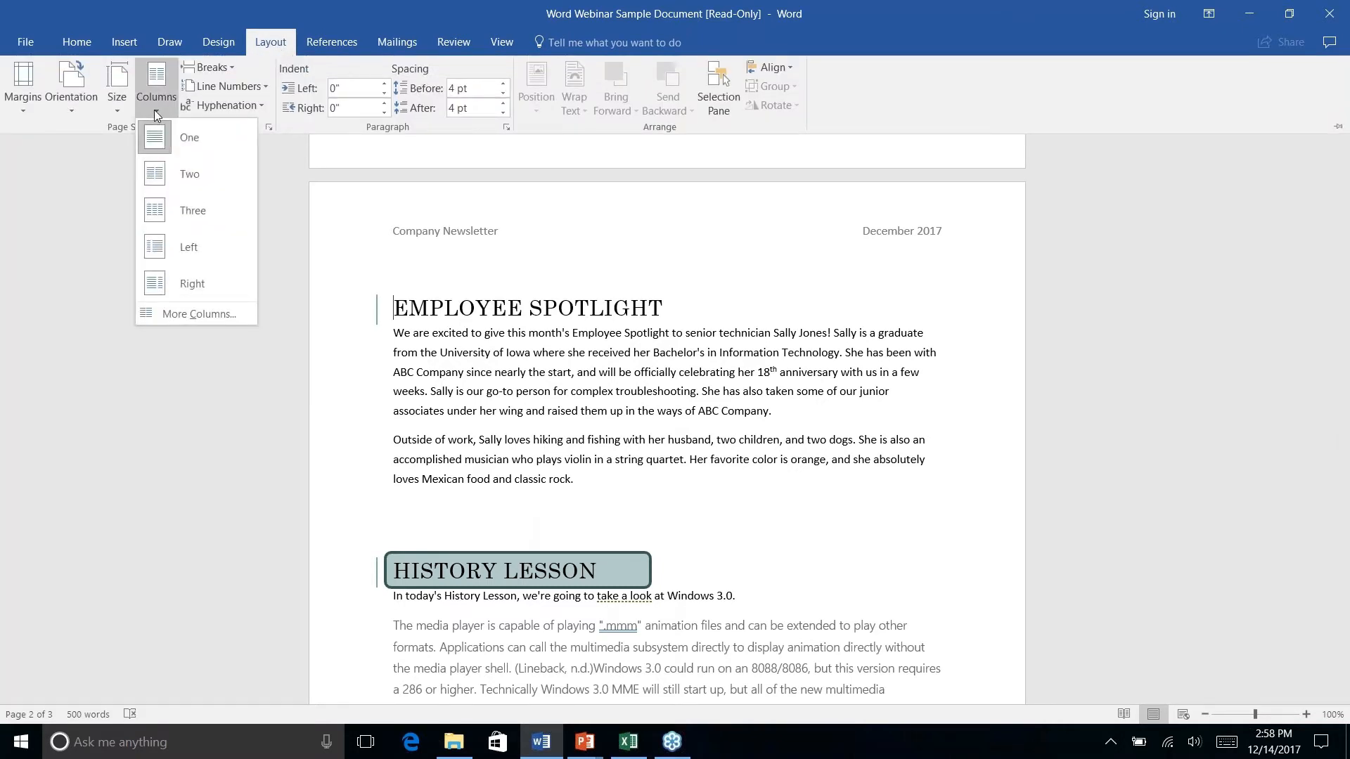
left_click(181, 175)
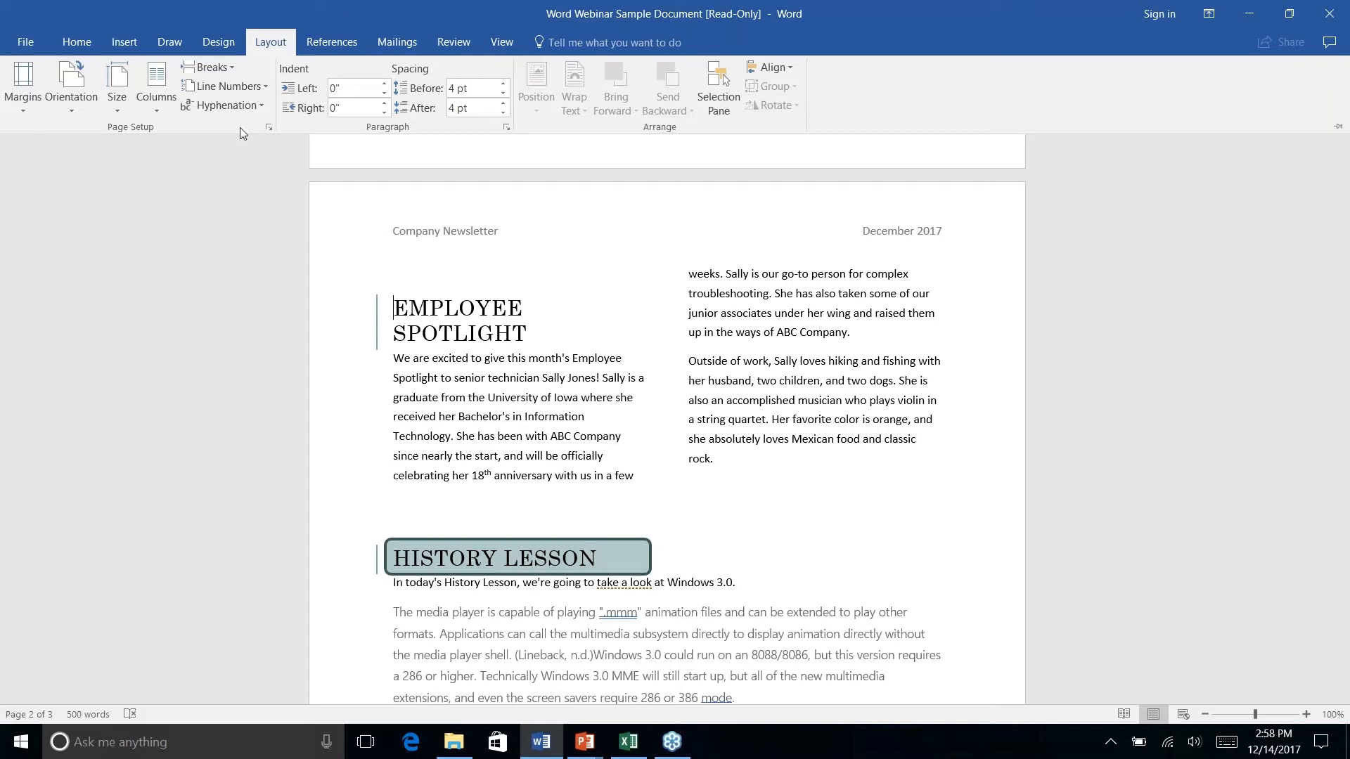
key("ctrl+z")
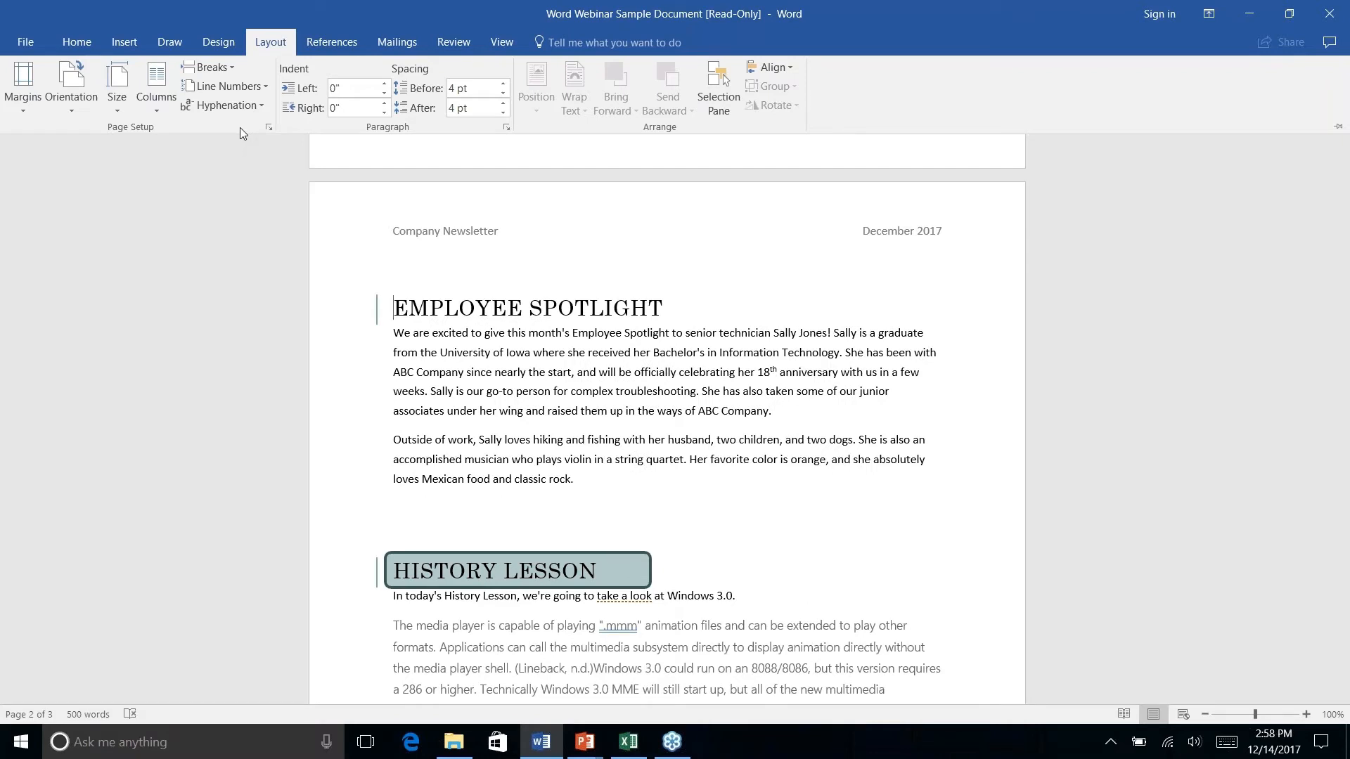
key("ctrl+F1")
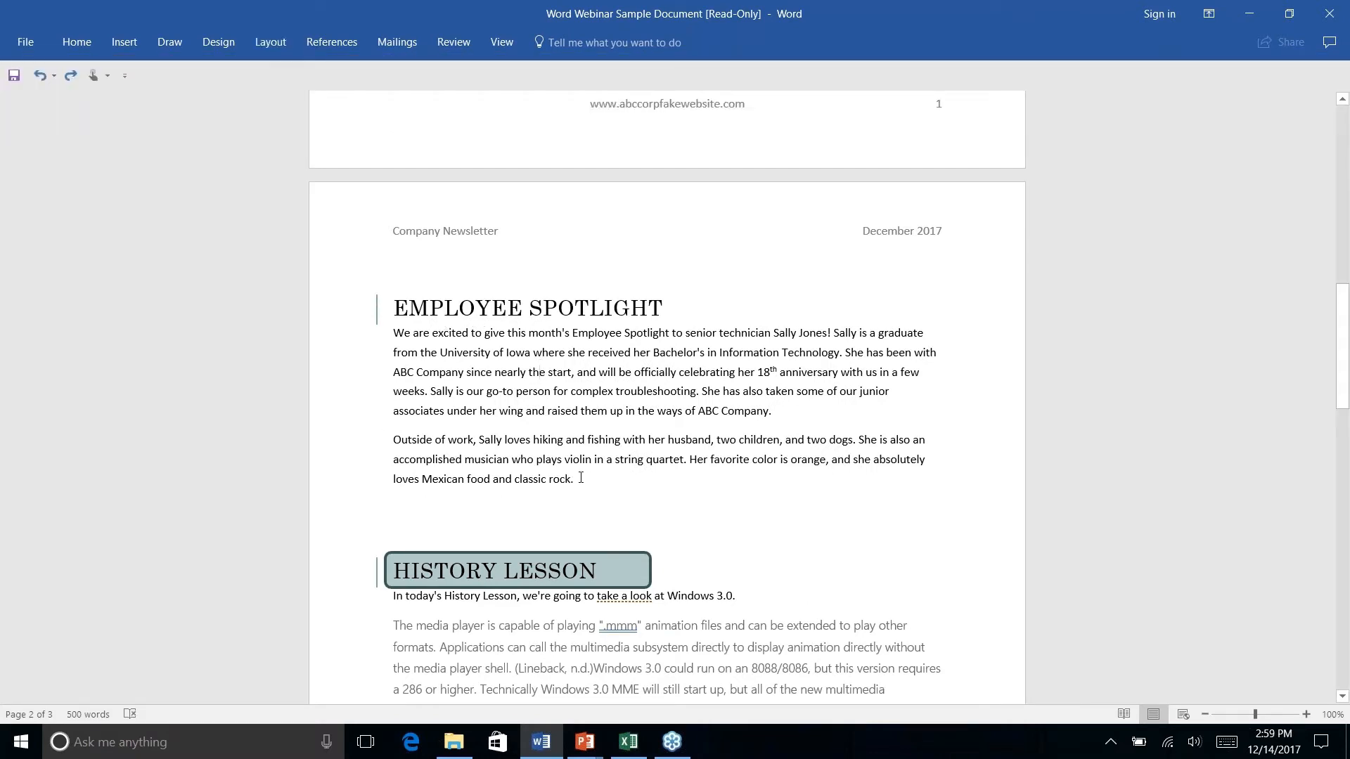
Lay out only the two Employee Spotlight body paragraphs in two columns, leaving the heading out of the selection
left_click_drag(581, 479, 392, 332)
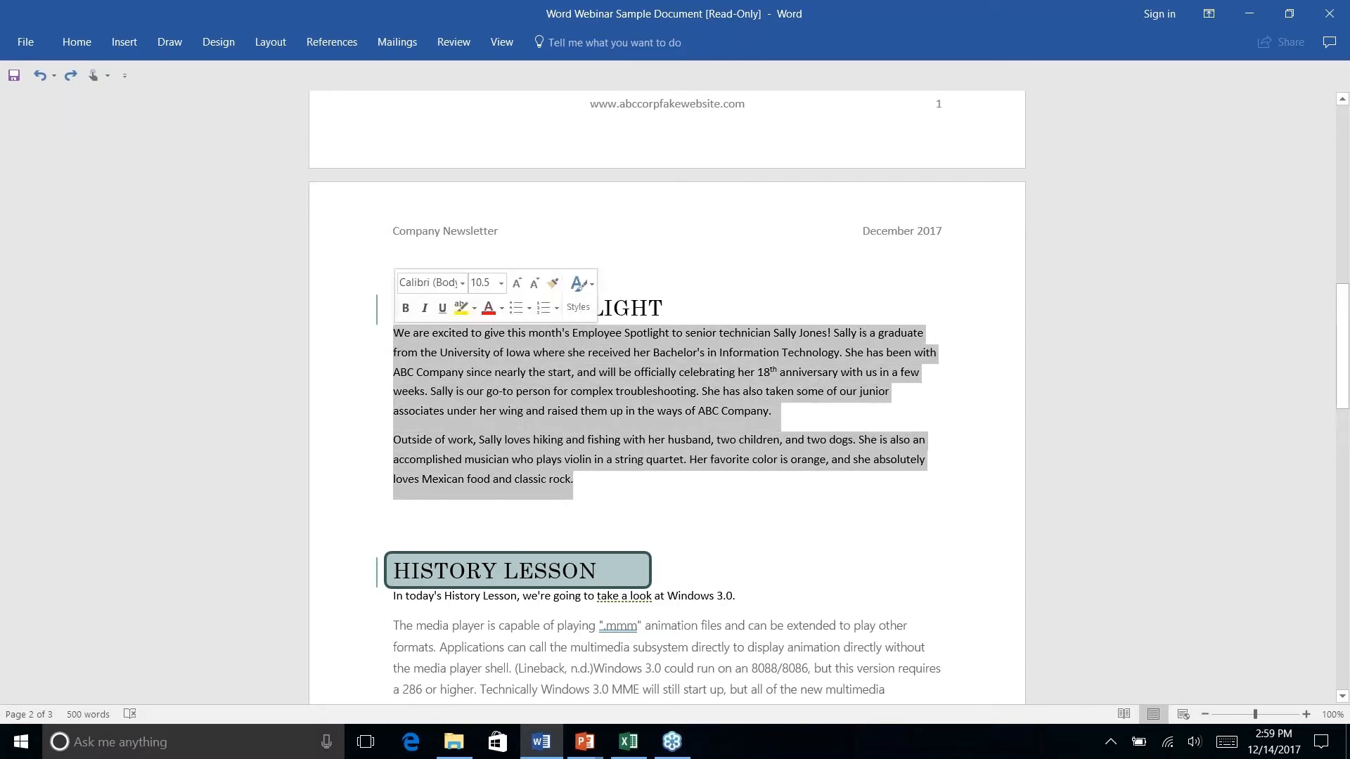
left_click(270, 43)
left_click(161, 112)
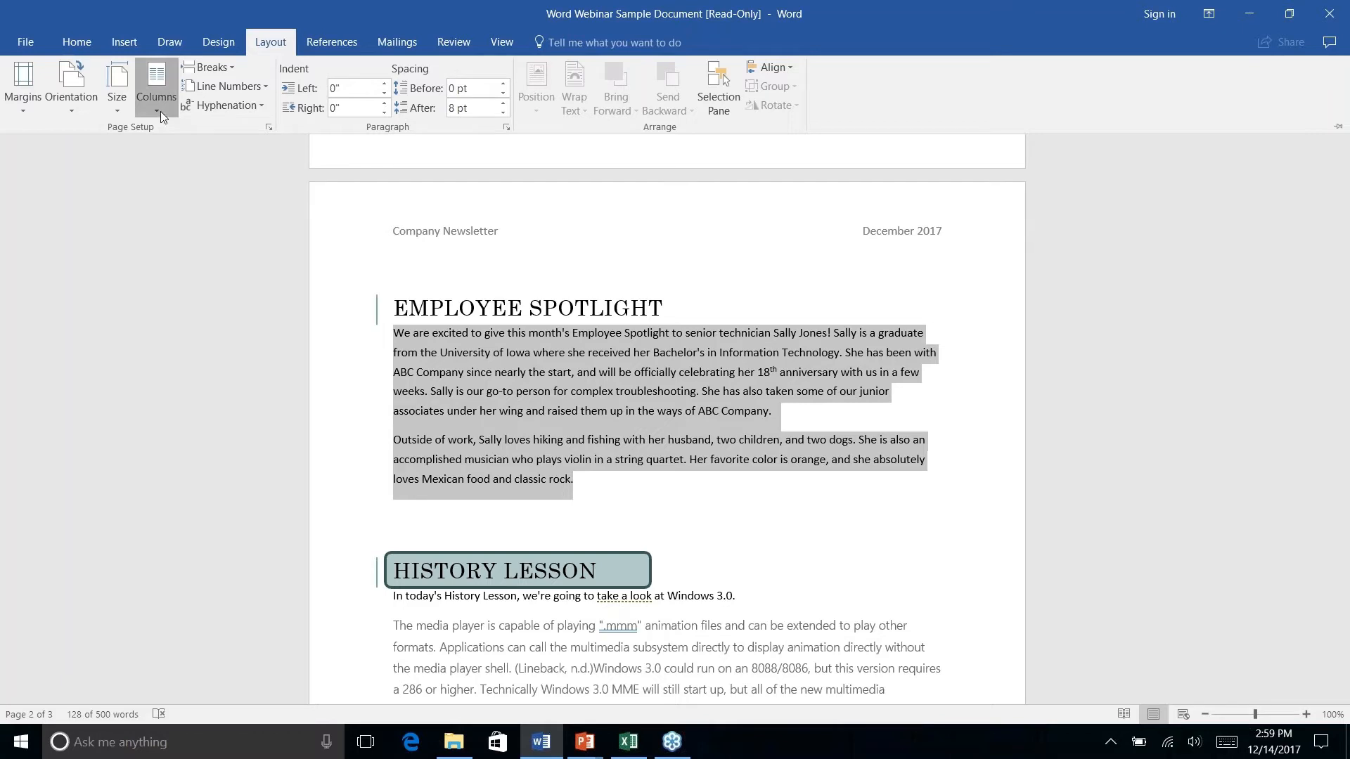
left_click(179, 175)
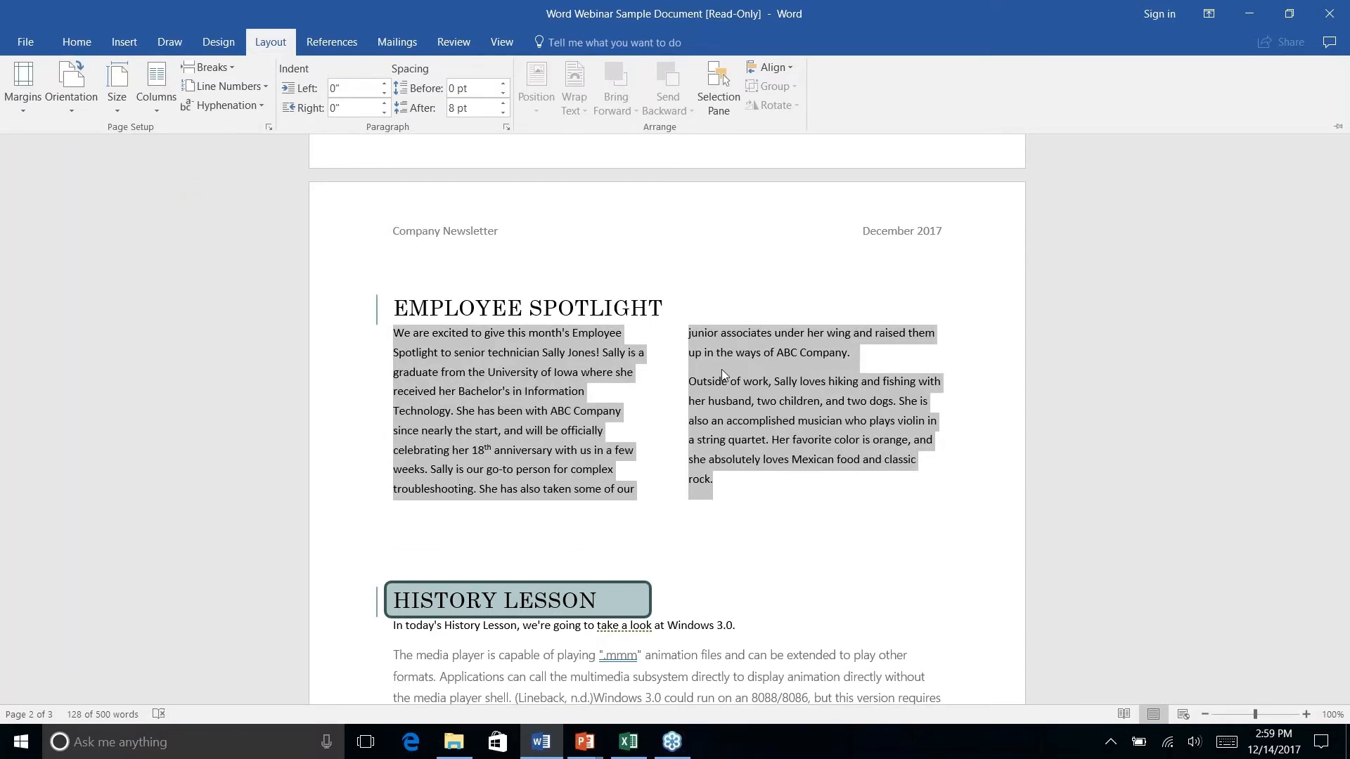
left_click(714, 486)
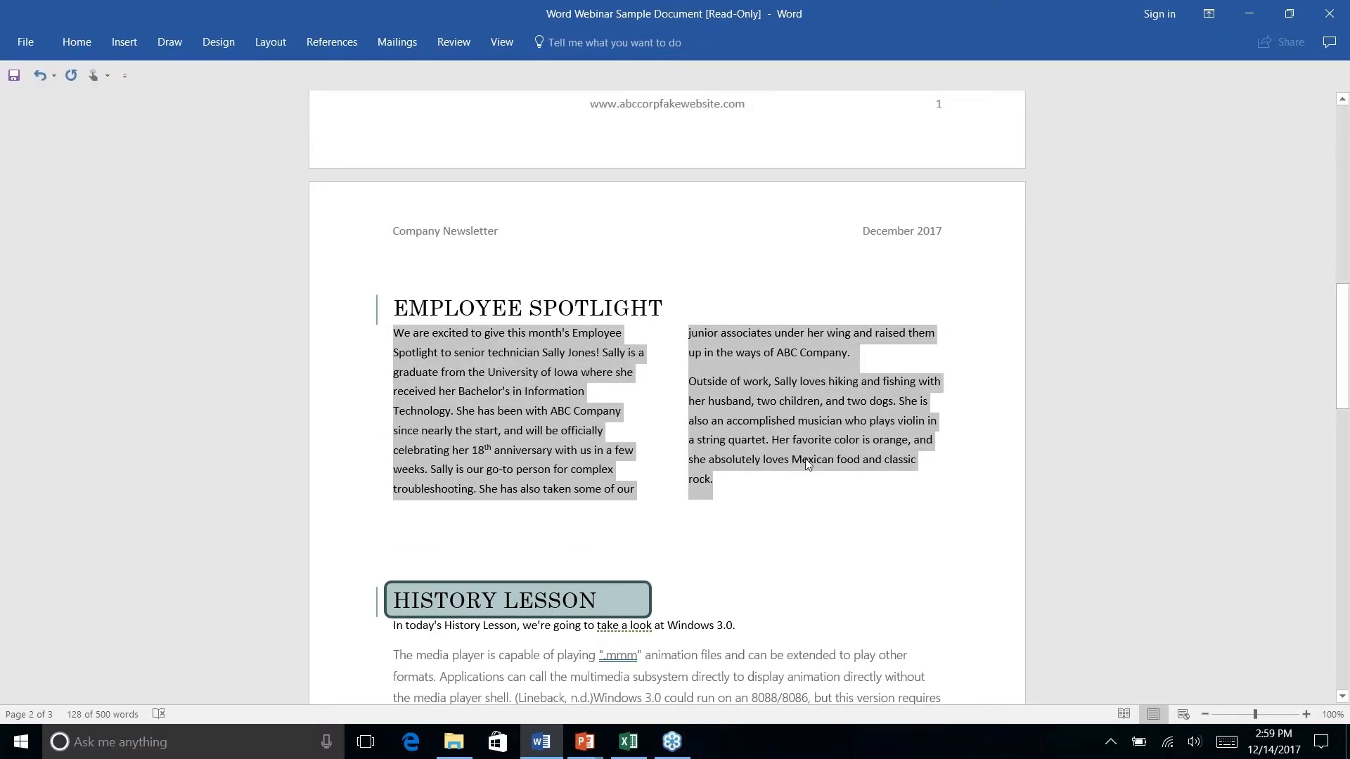
left_click(769, 443)
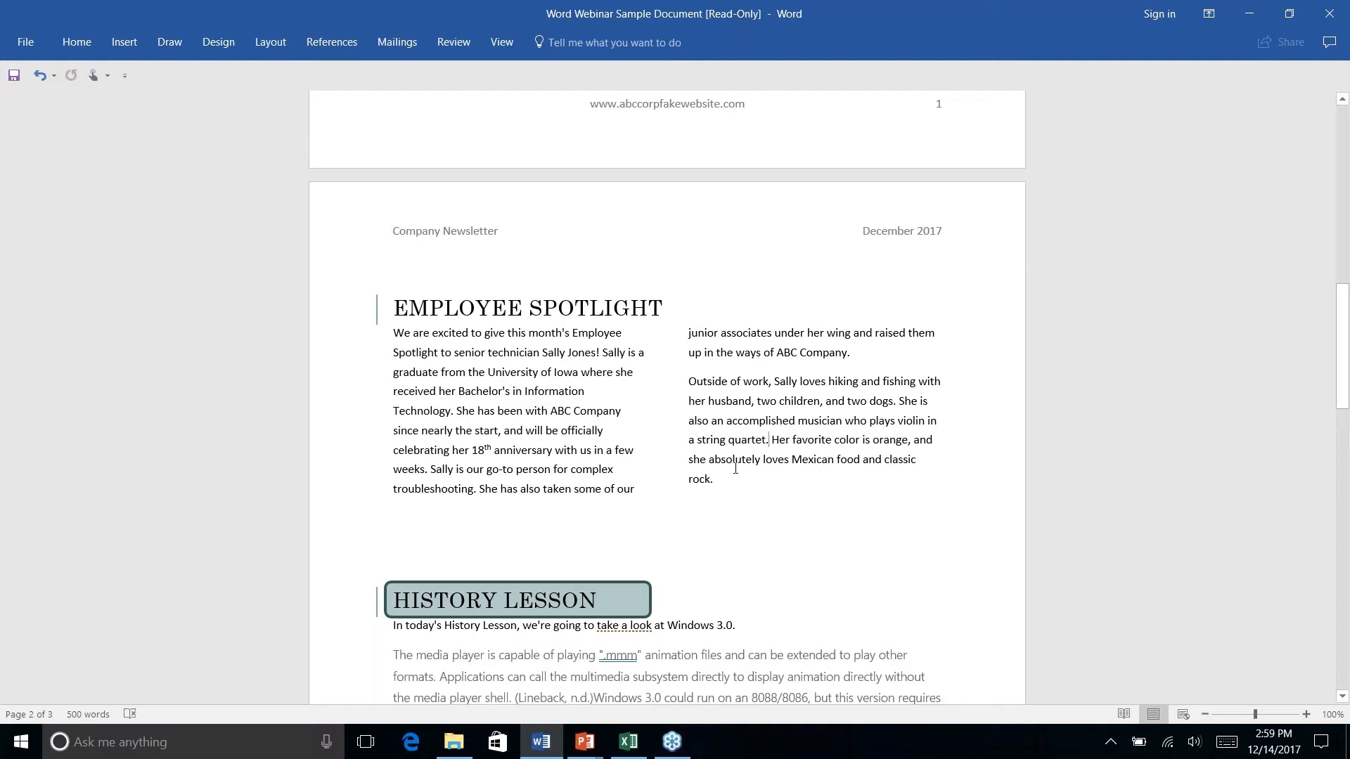
Move the rounded rectangle from the foot of page 2 to page 3, centred behind the company address lines
scroll(735, 468, "up", 1)
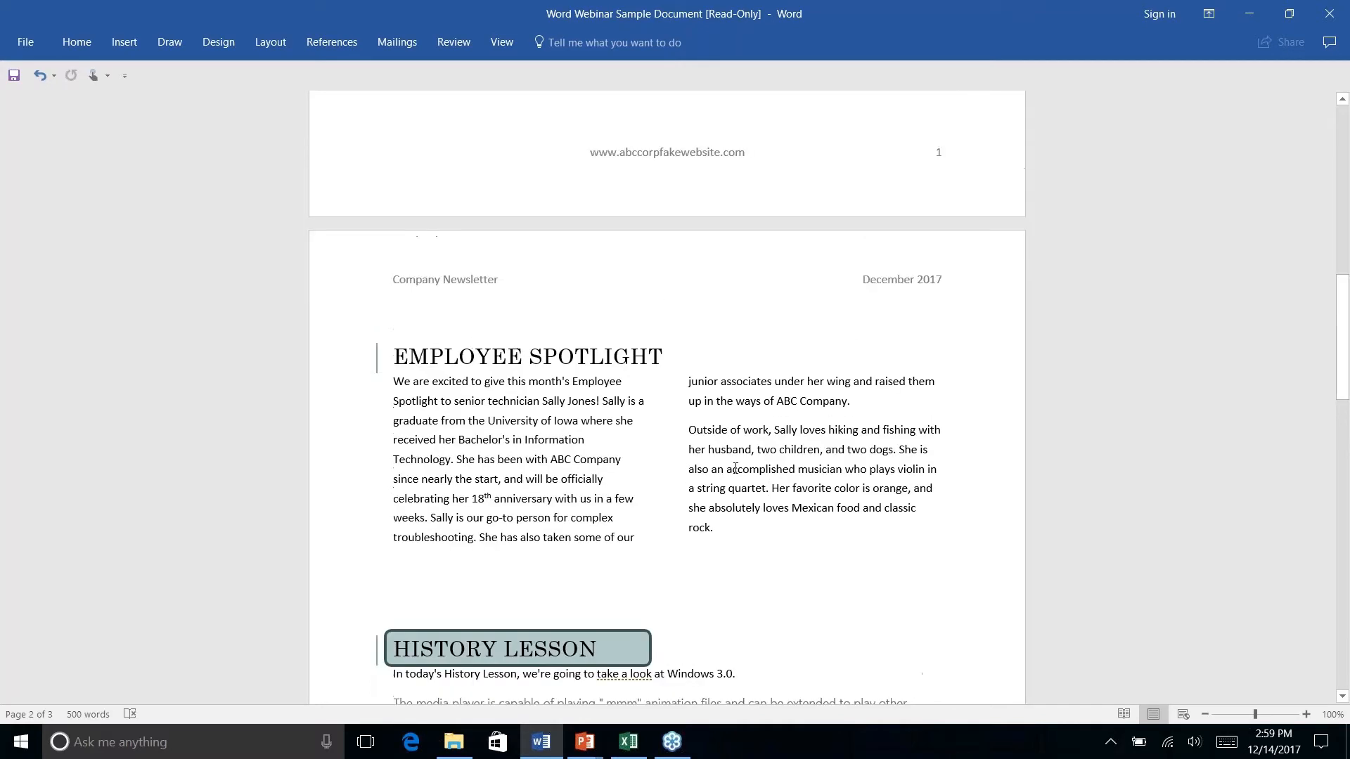
scroll(735, 467, "down", 9)
scroll(638, 466, "down", 4)
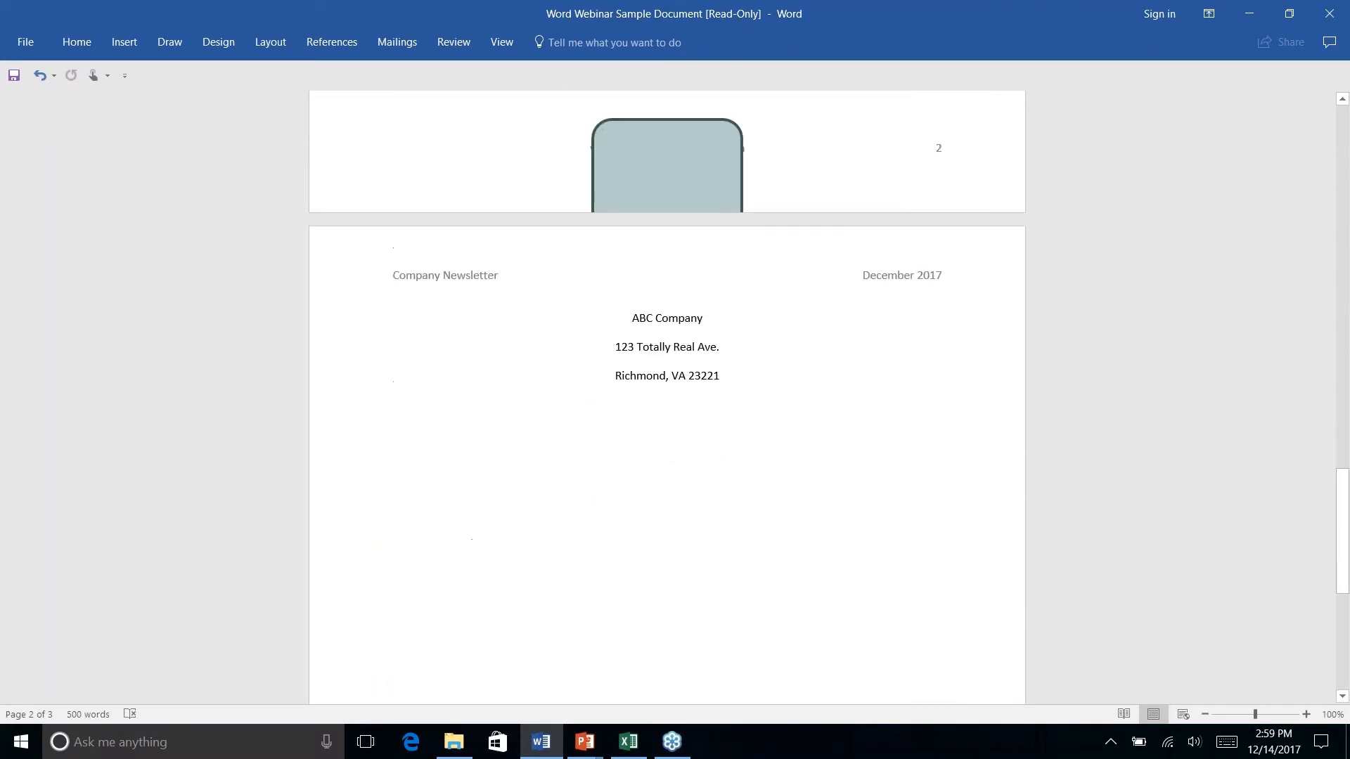
scroll(638, 466, "up", 5)
left_click(637, 466)
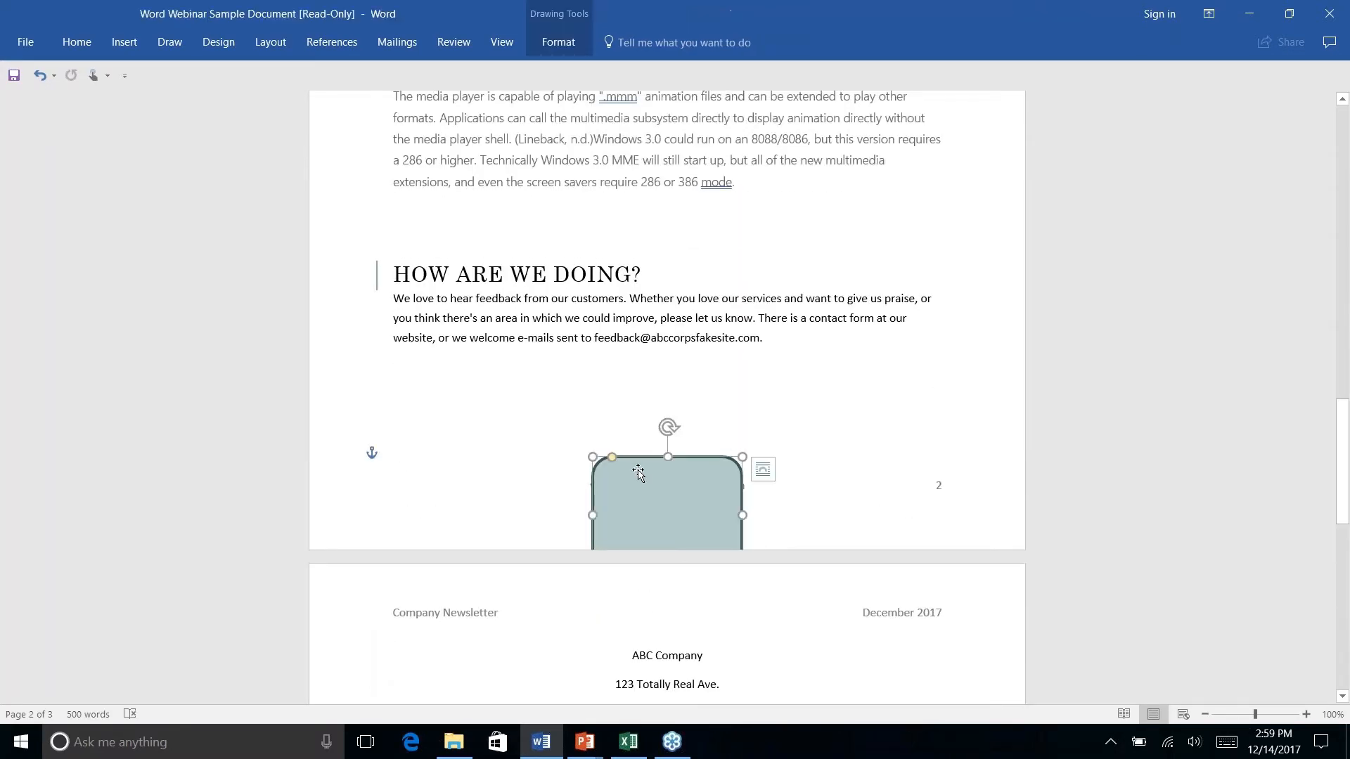
mouse_move(711, 503)
left_mouse_down()
mouse_move(694, 676)
mouse_move(714, 676)
left_mouse_up()
scroll(727, 629, "down", 8)
scroll(726, 628, "down", 3)
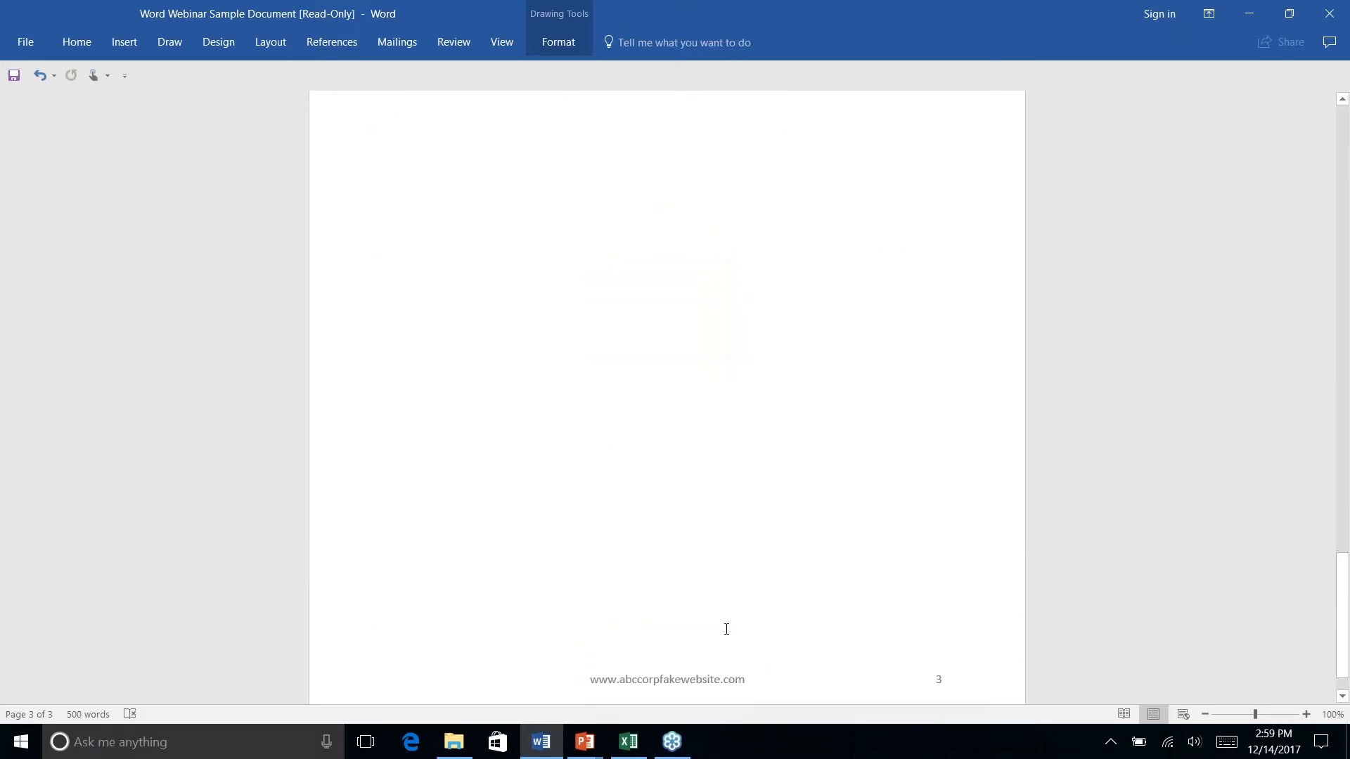
scroll(726, 629, "up", 12)
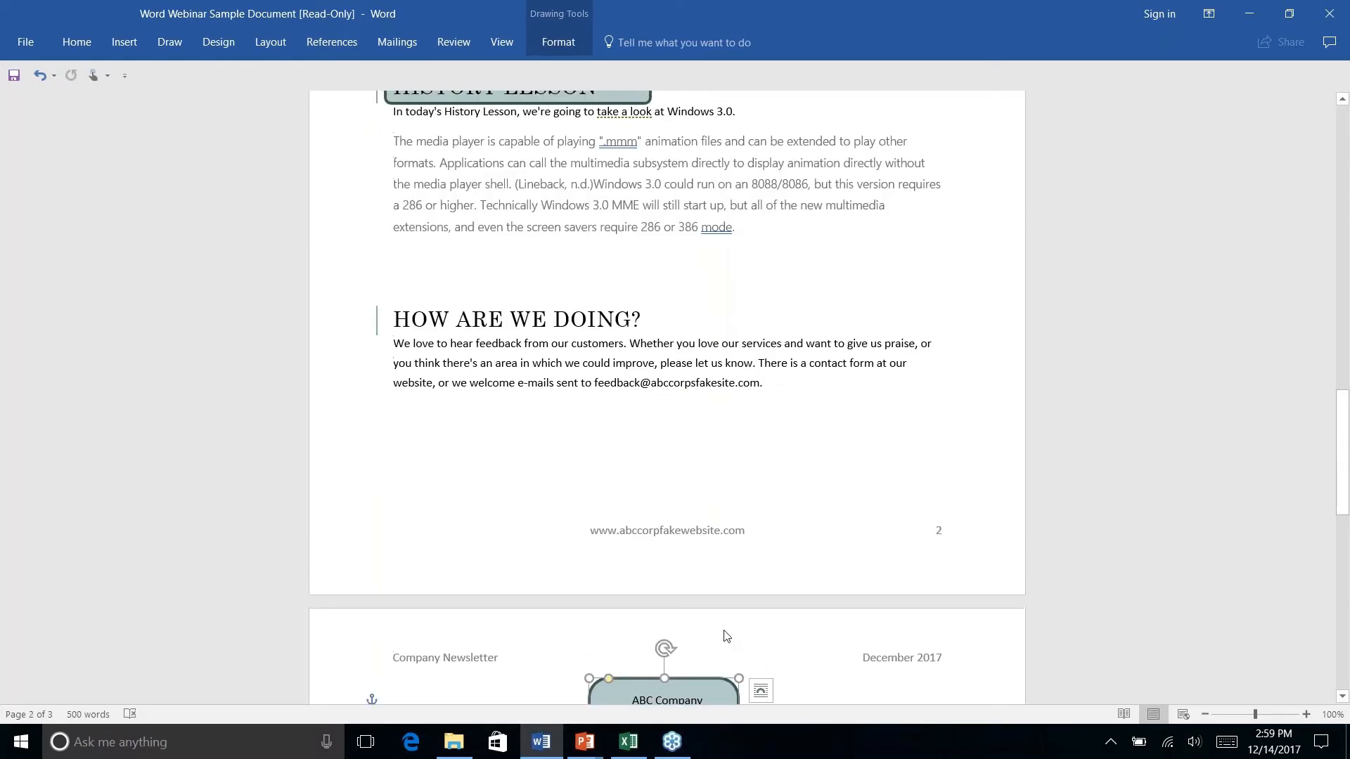
scroll(815, 488, "down", 6)
left_click(815, 488)
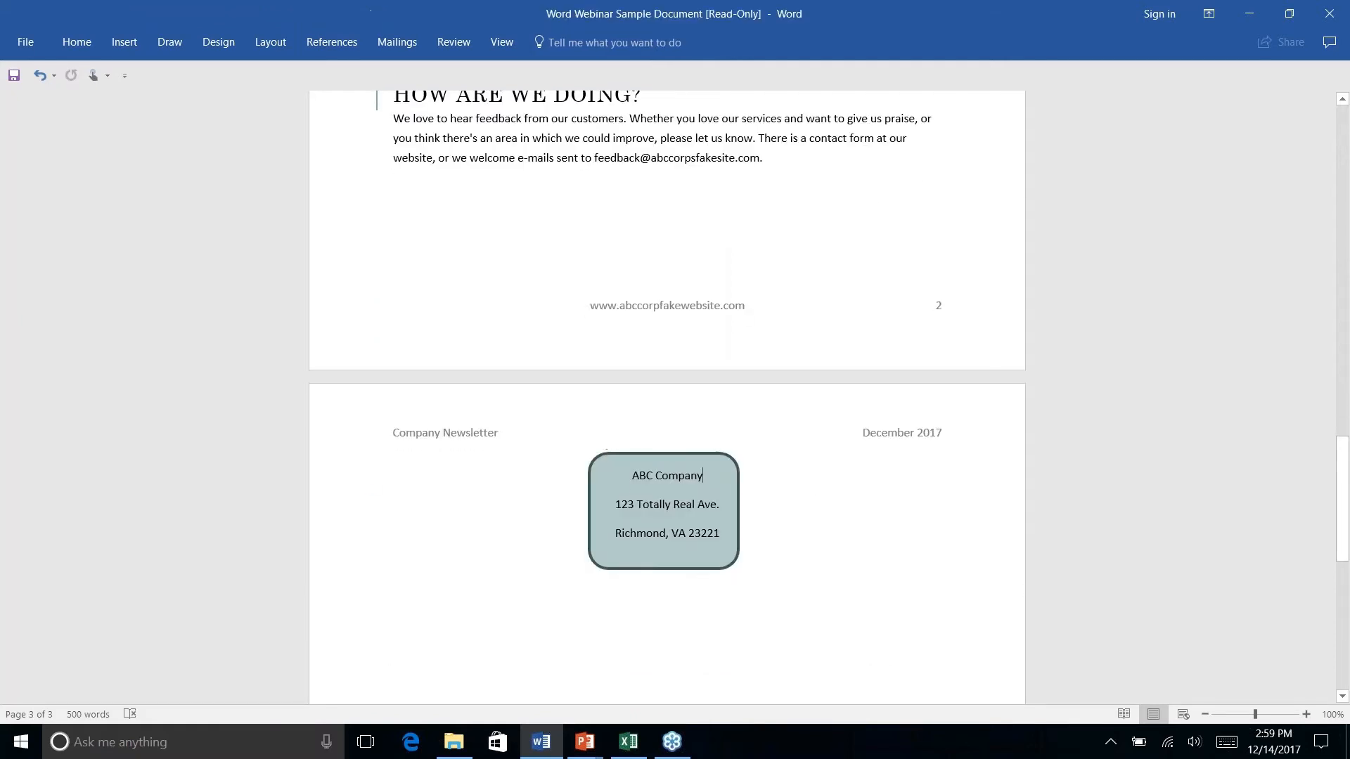
left_click_drag(727, 460, 732, 459)
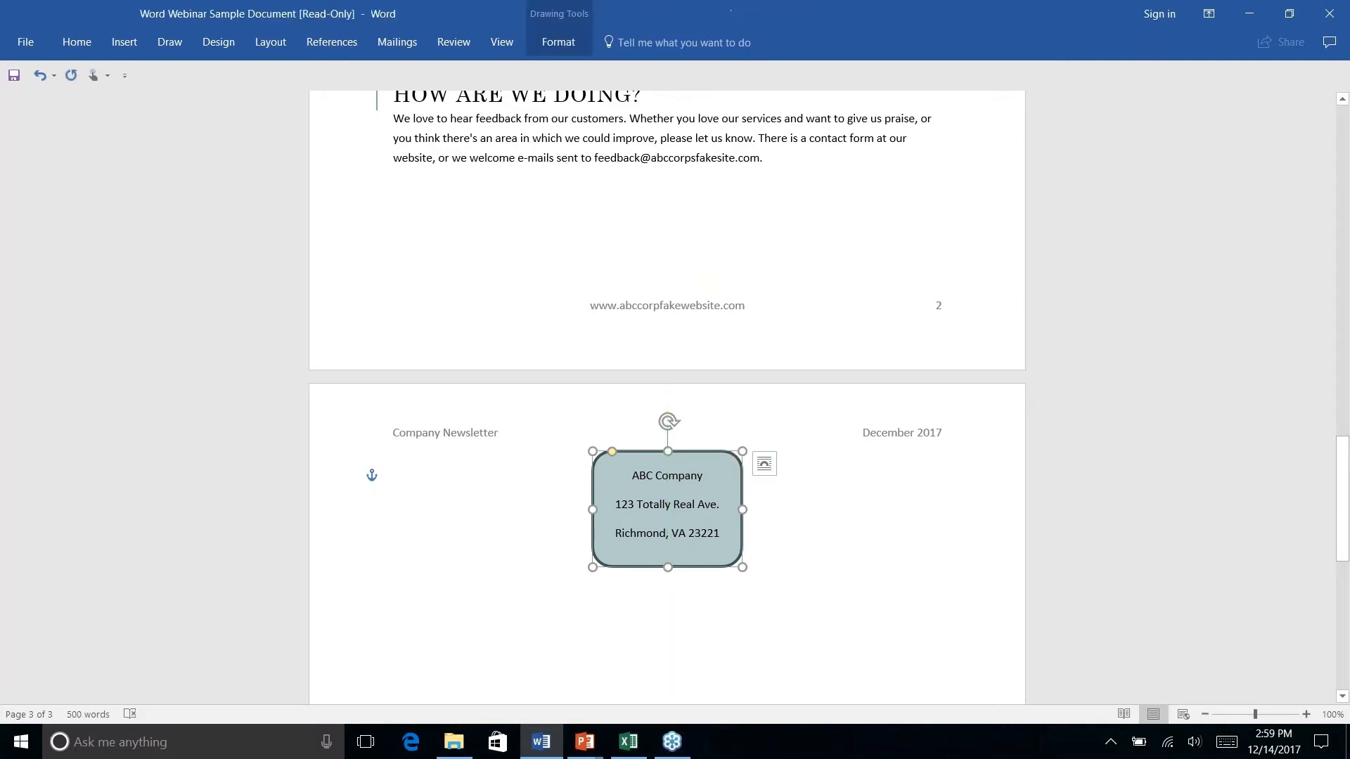
left_click(583, 429)
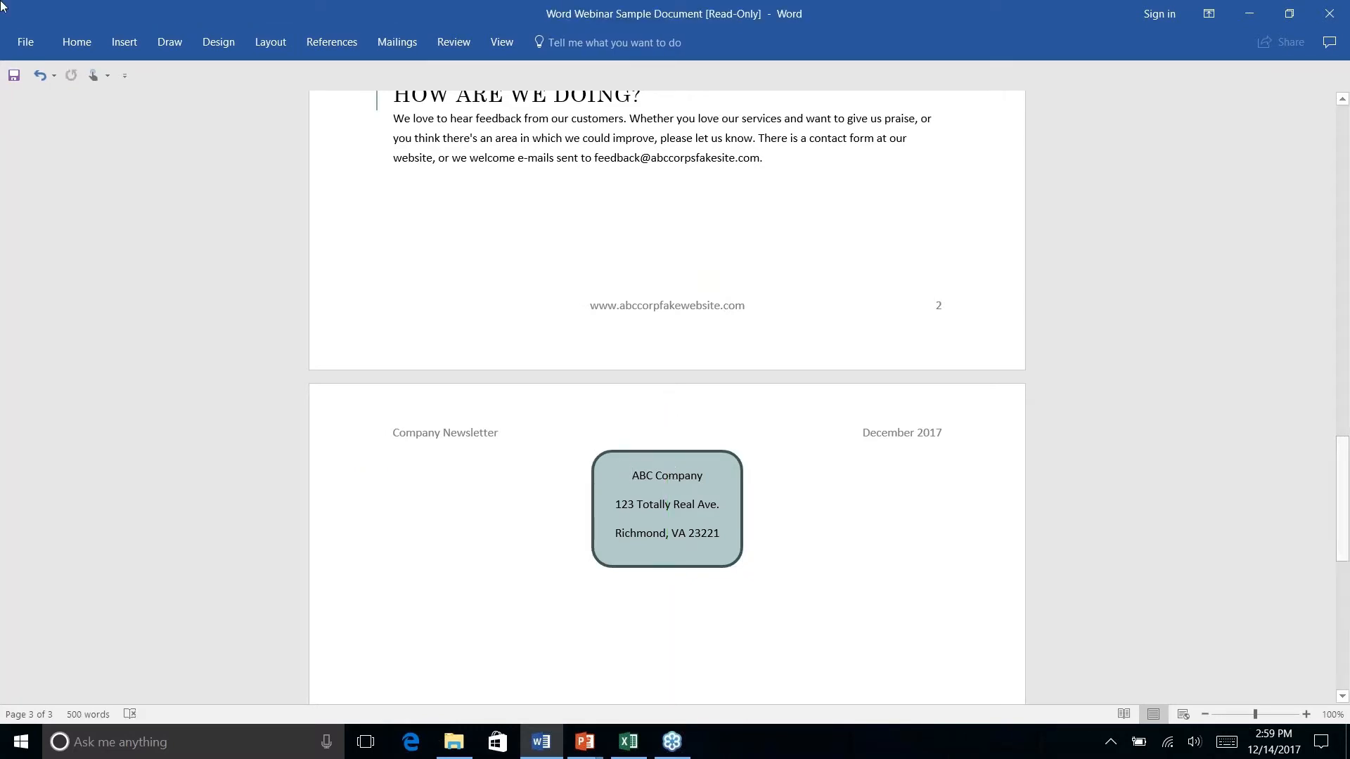
Insert a page break at the end of the "How Are We Doing?" paragraph, ahead of the company address block
left_click(789, 167)
left_click(126, 43)
left_click(274, 43)
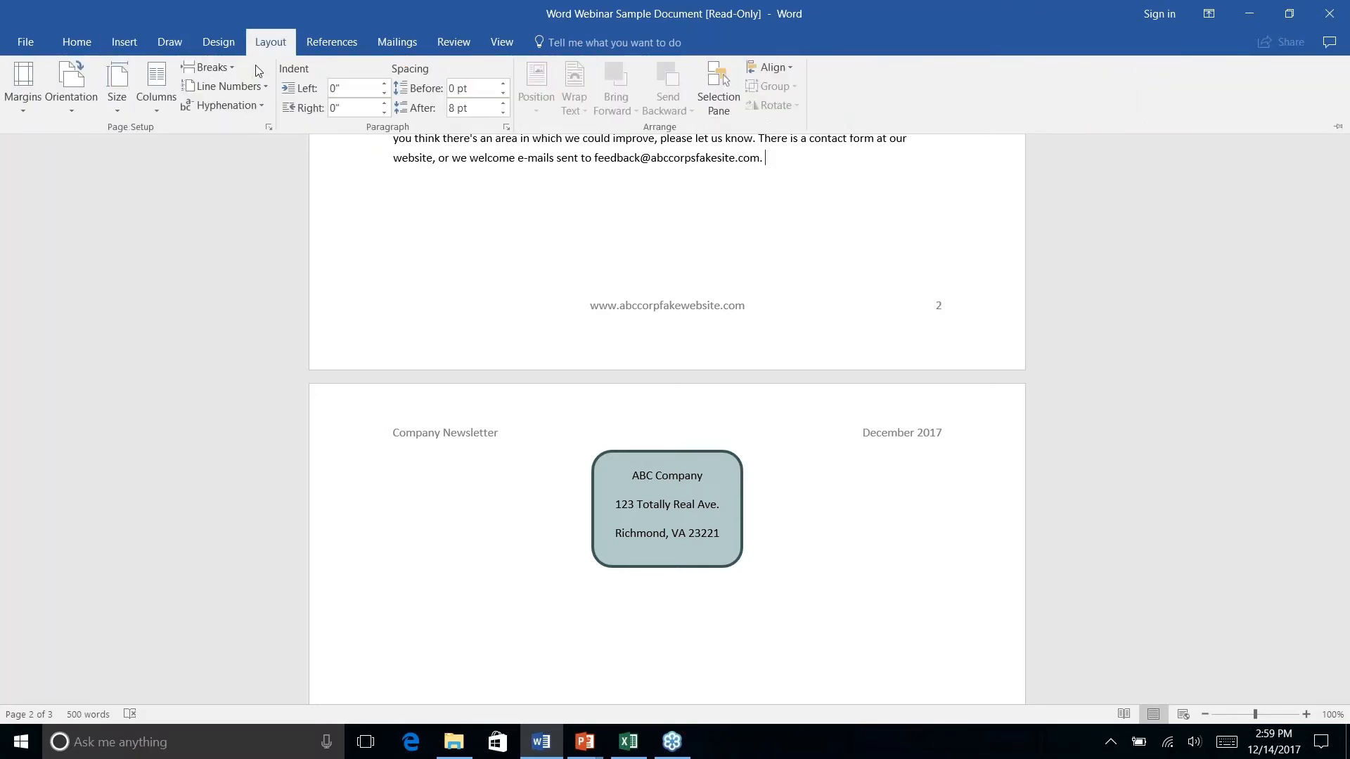
left_click(232, 68)
left_click(256, 132)
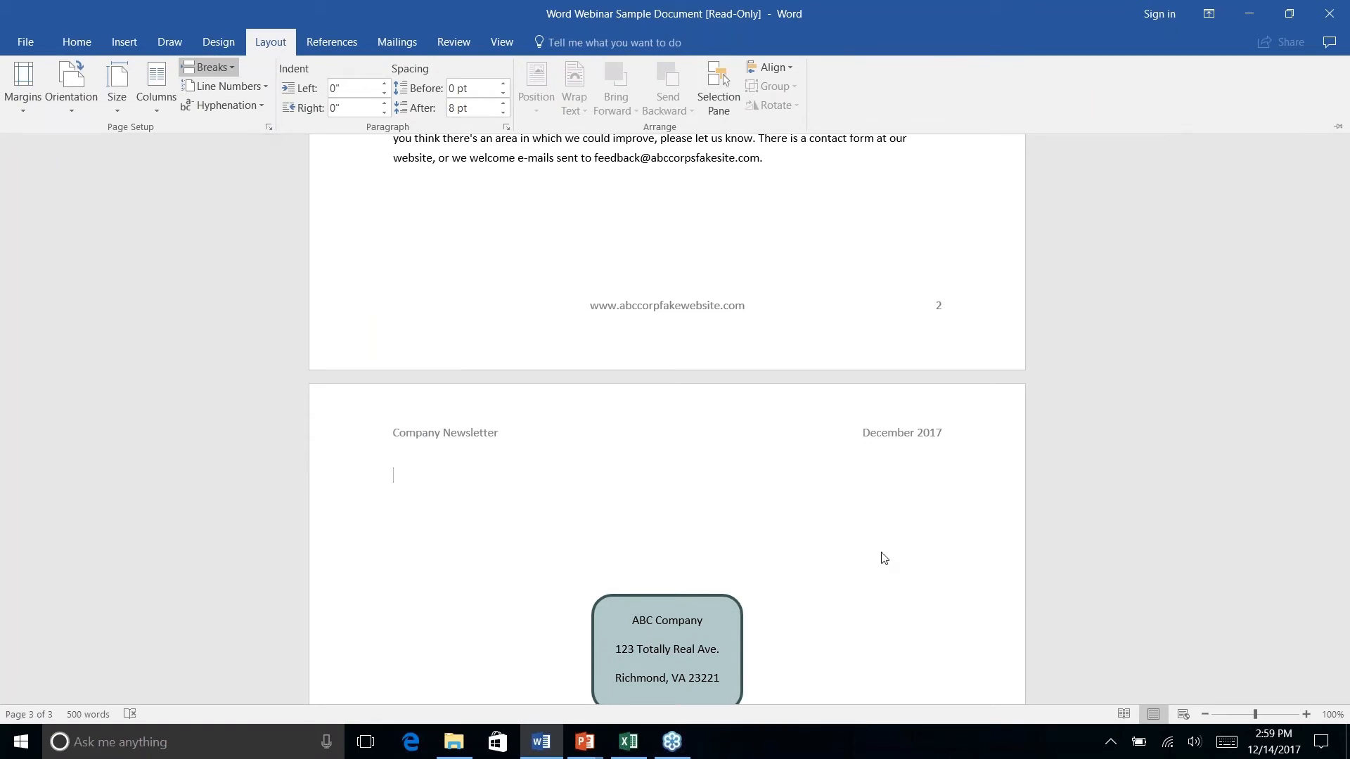
Add a "Name:" line with an underscore blank at the start of page 3, and insert "M Name" within the underscores
scroll(831, 523, "up", 5)
scroll(667, 393, "down", 14)
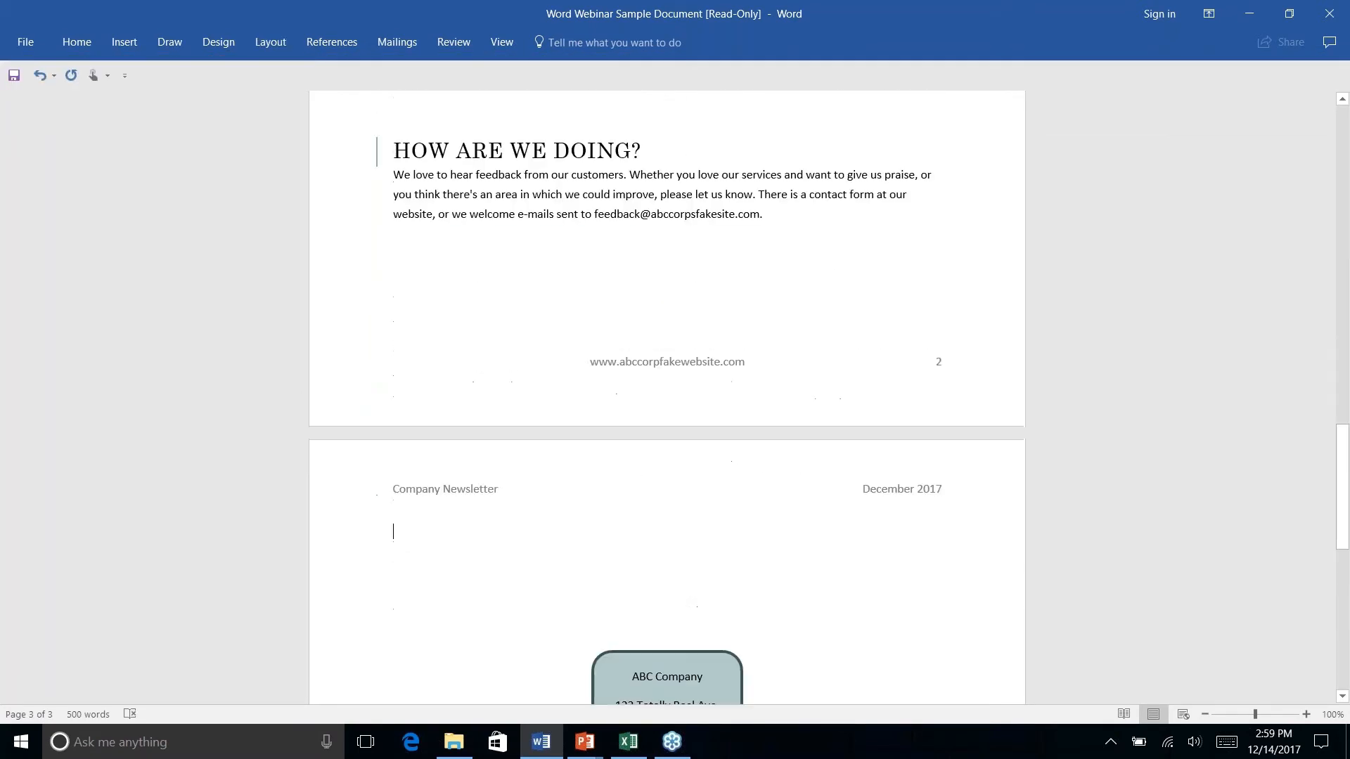
scroll(666, 394, "up", 7)
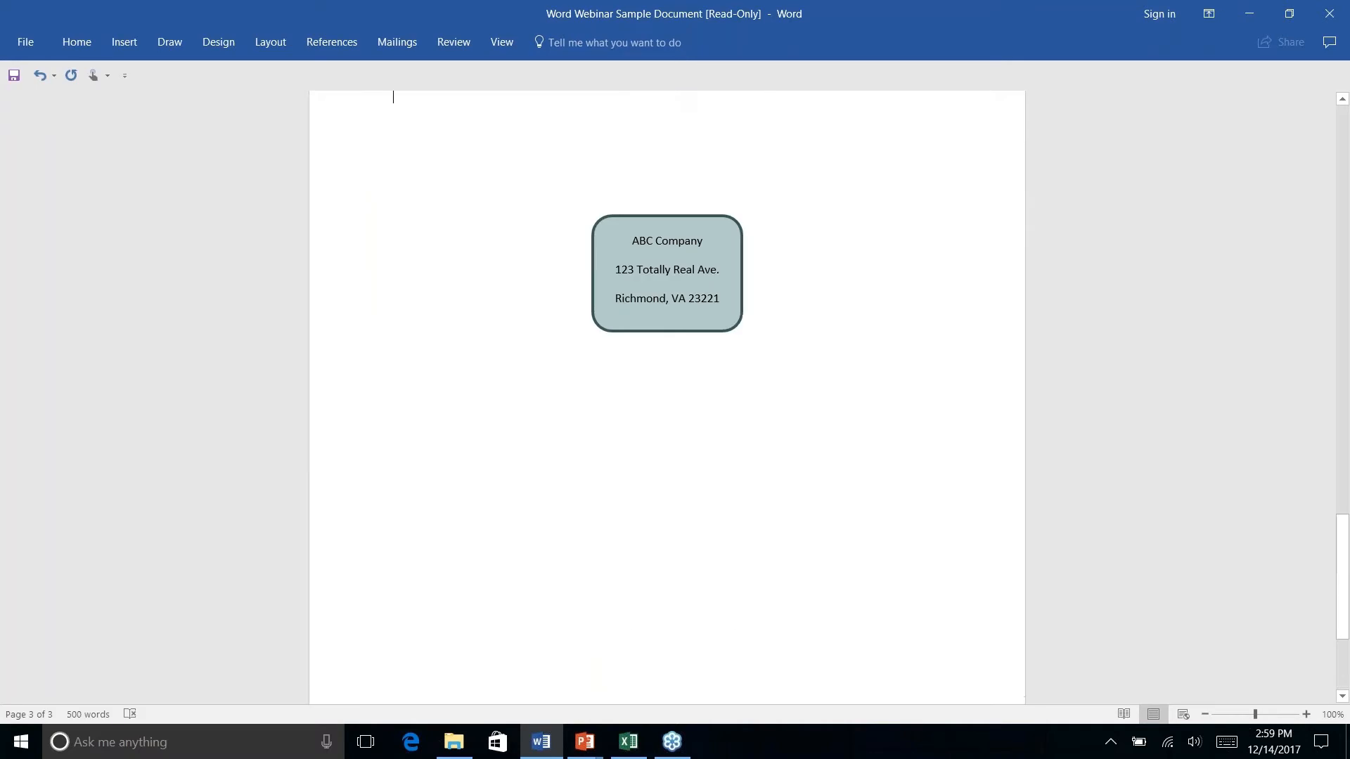
scroll(667, 393, "up", 18)
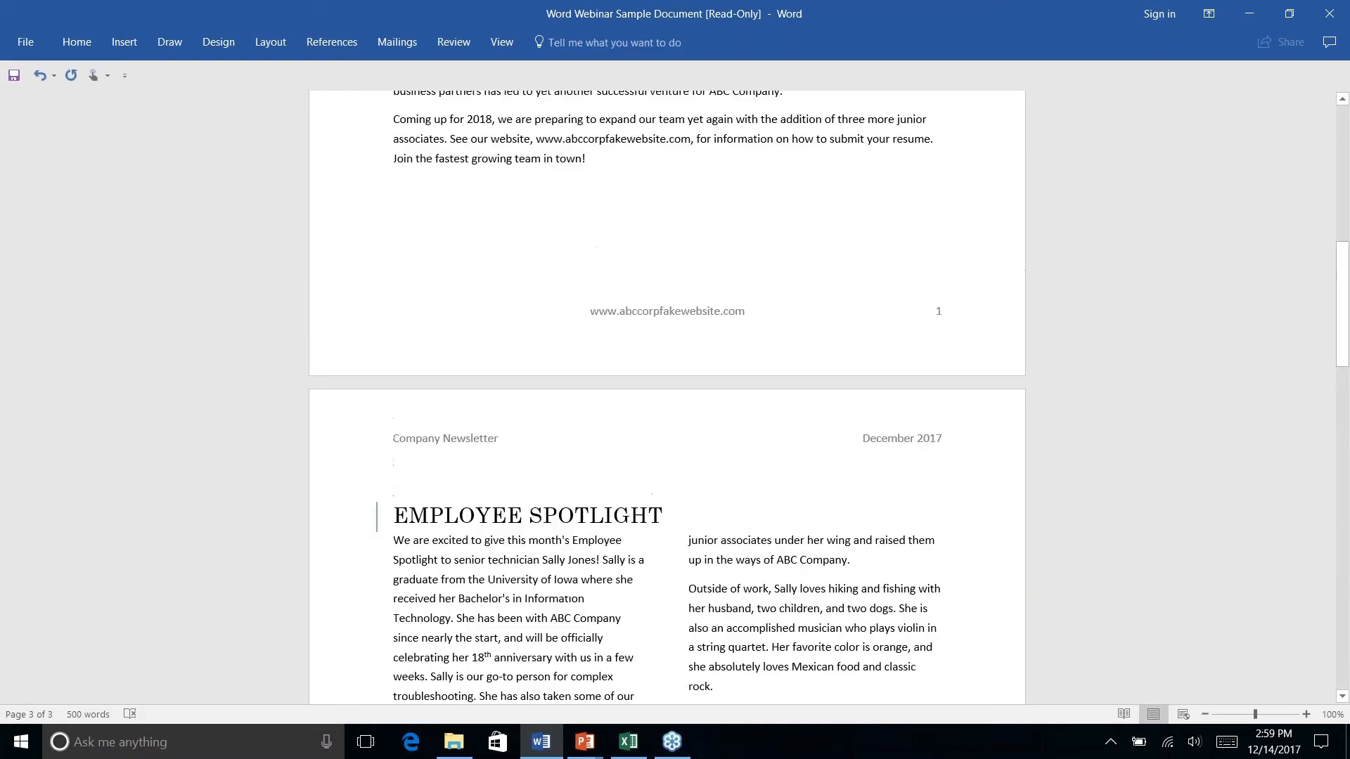
scroll(667, 394, "down", 17)
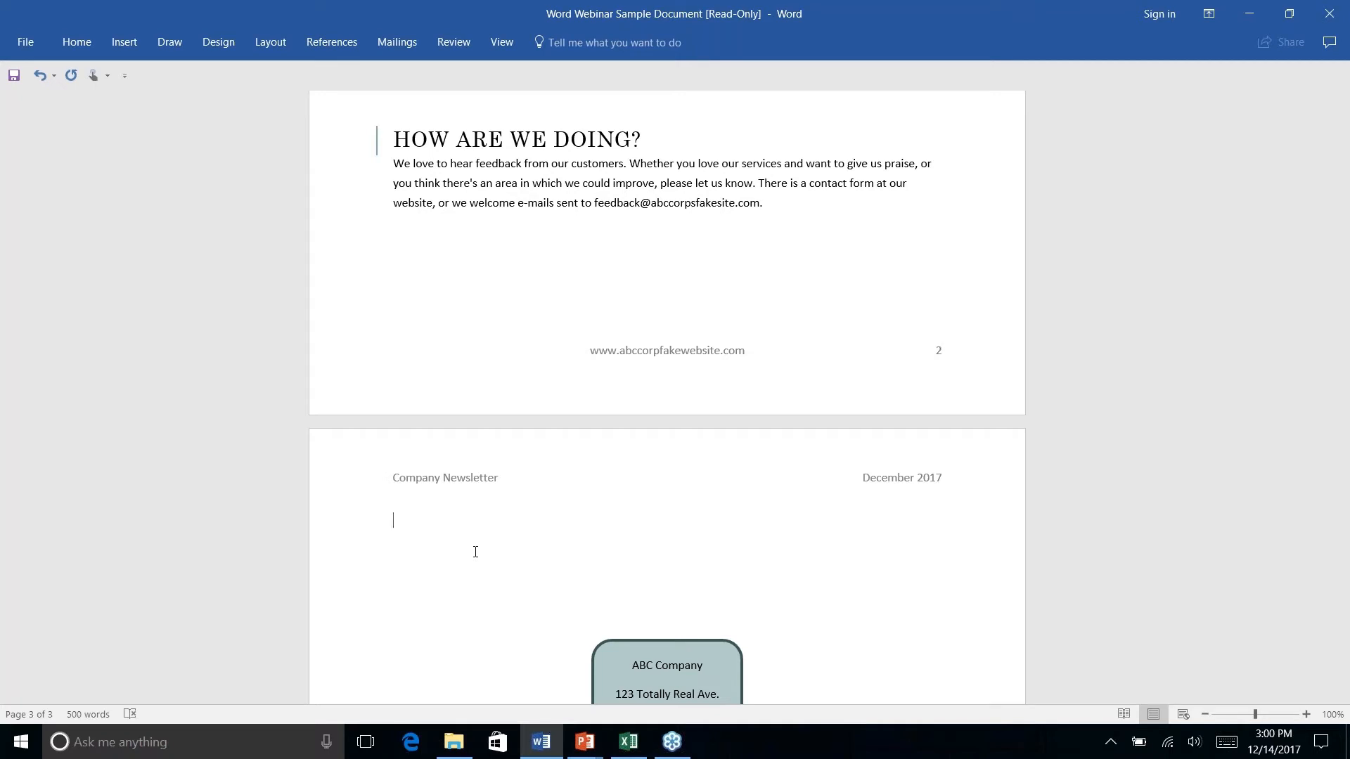
type("Name: _____________________")
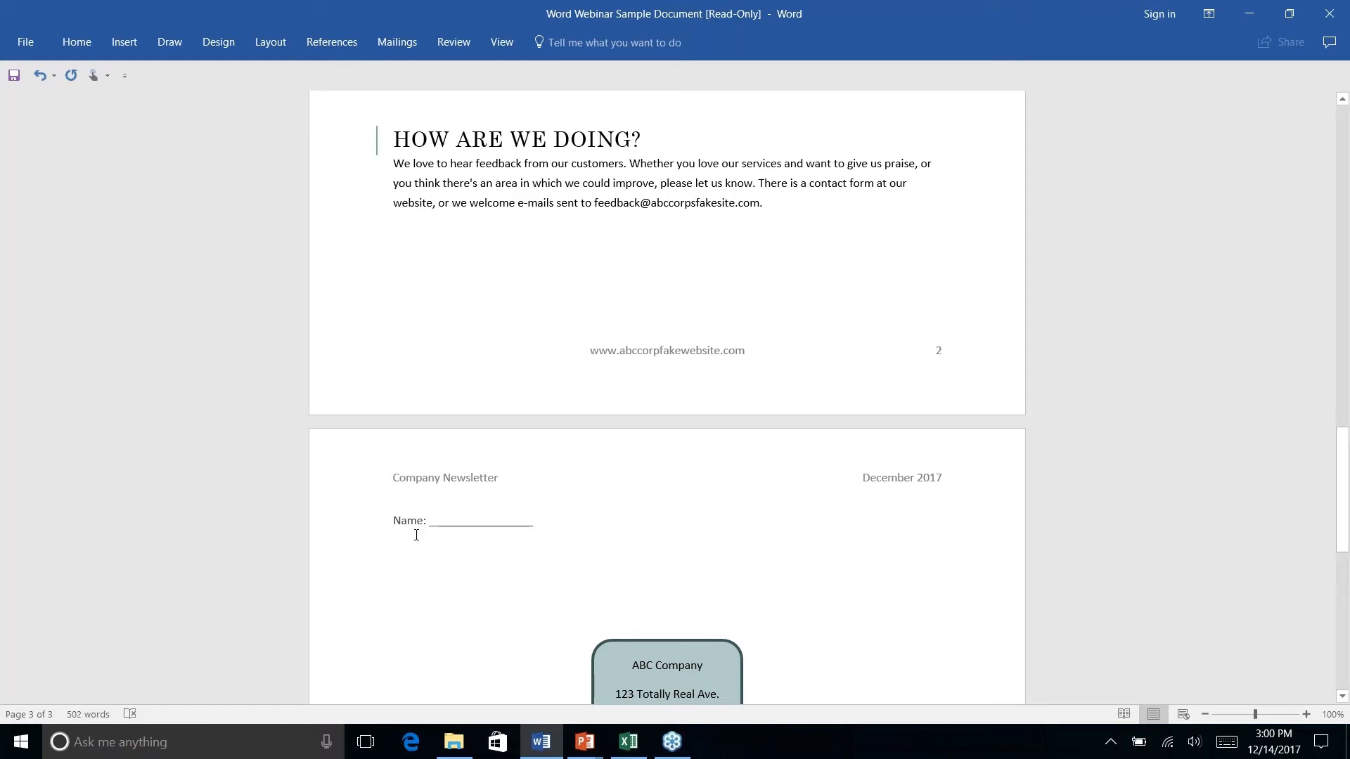
left_click(449, 520)
type("M Name")
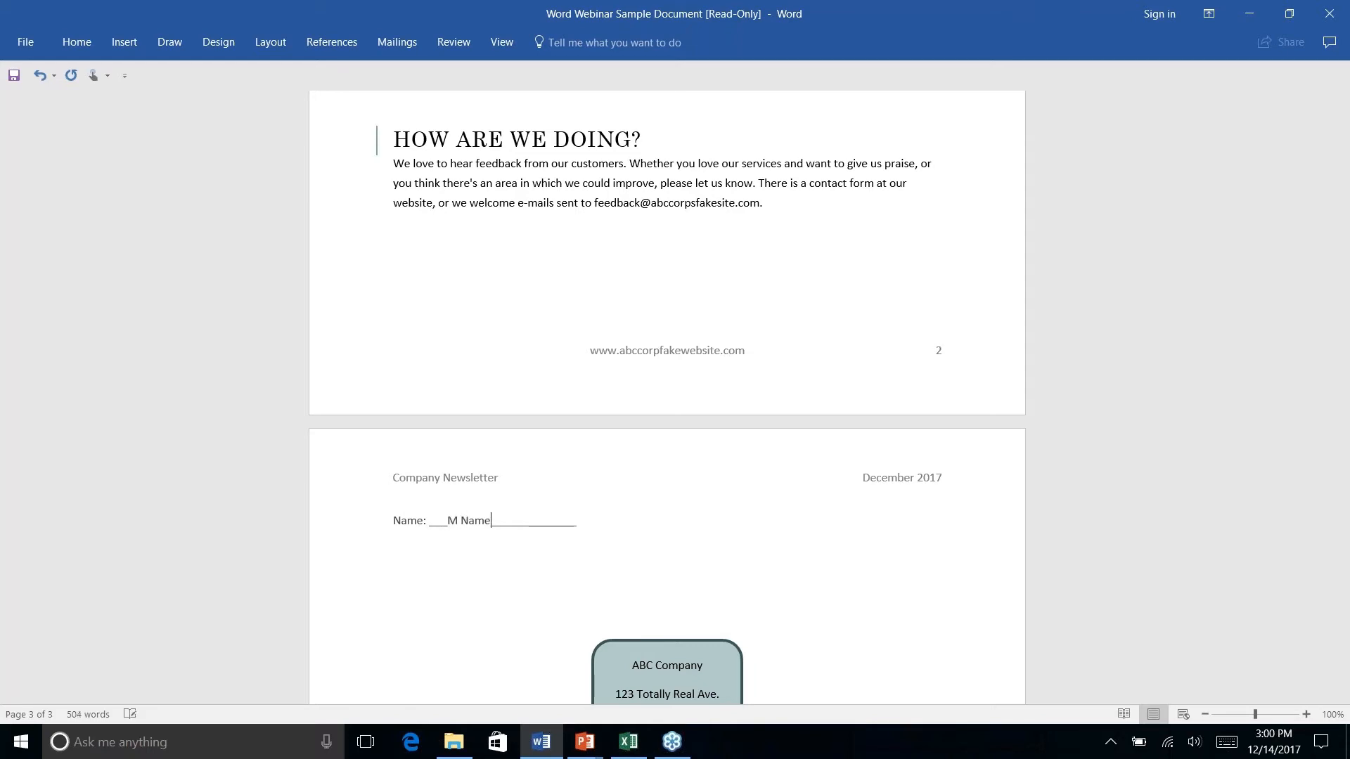
Delete the underscores and sample text after "Name:", and create an automatic full-width line beneath it from three hyphens
key("BackSpace")
key("BackSpace")
key("BackSpace")
key("BackSpace")
key("BackSpace")
key("BackSpace")
key("BackSpace")
key("BackSpace")
key("BackSpace")
key("BackSpace")
key("BackSpace")
key("BackSpace")
key("BackSpace")
key("BackSpace")
key("BackSpace")
key("BackSpace")
key("BackSpace")
key("BackSpace")
key("BackSpace")
key("BackSpace")
key("BackSpace")
key("BackSpace")
key("BackSpace")
key("BackSpace")
key("BackSpace")
type("---")
key("BackSpace")
key("BackSpace")
key("BackSpace")
type("---")
key("Return")
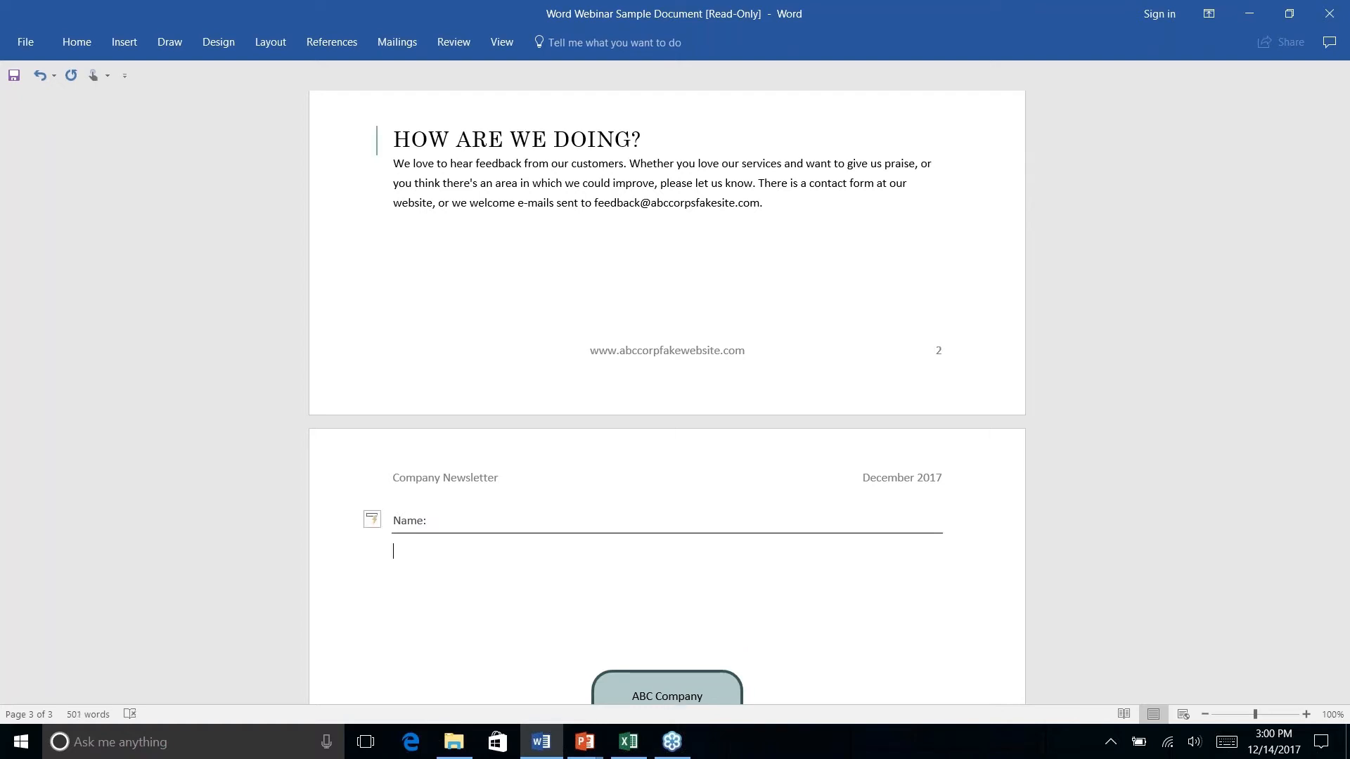
left_click(458, 527)
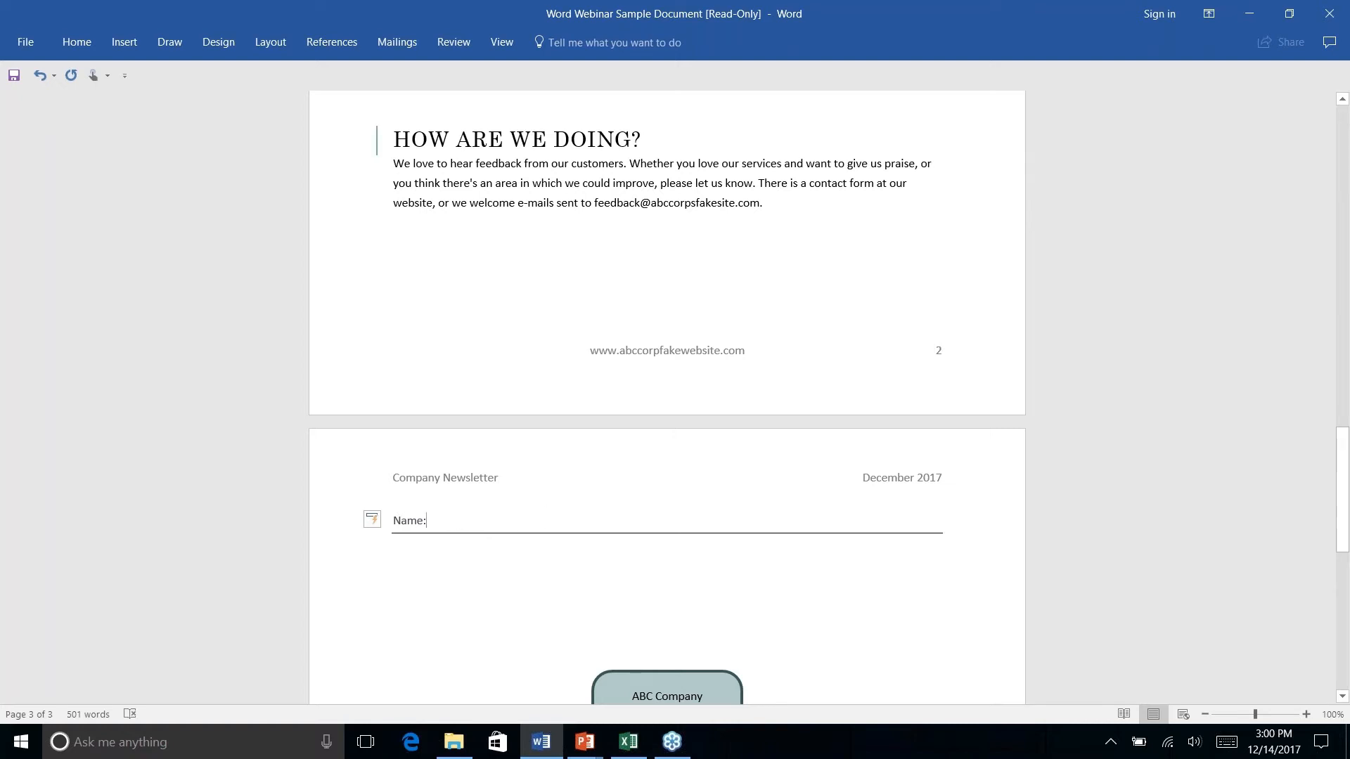
Fill in "My Names" after "Name:" on page 3, and delete that whole line together with its horizontal rule
type("N")
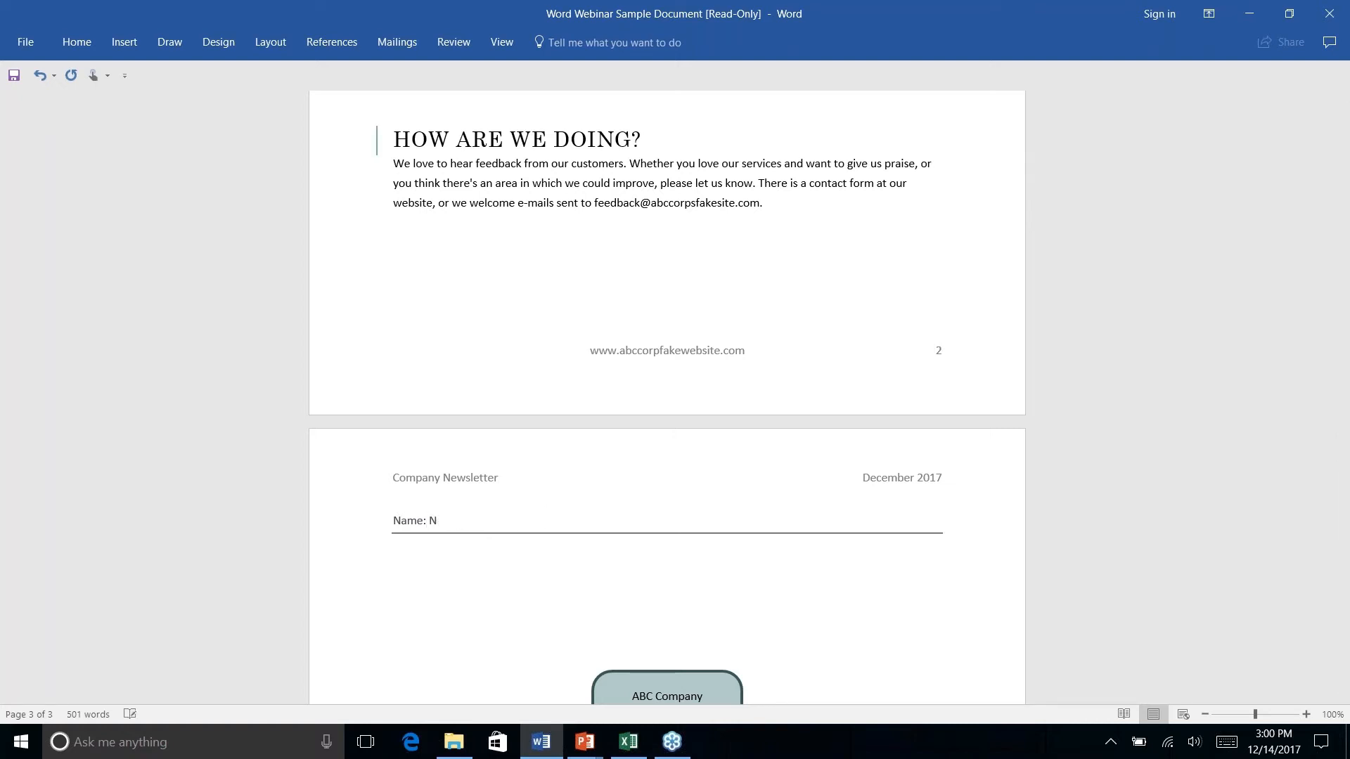
key("BackSpace")
type("My Names")
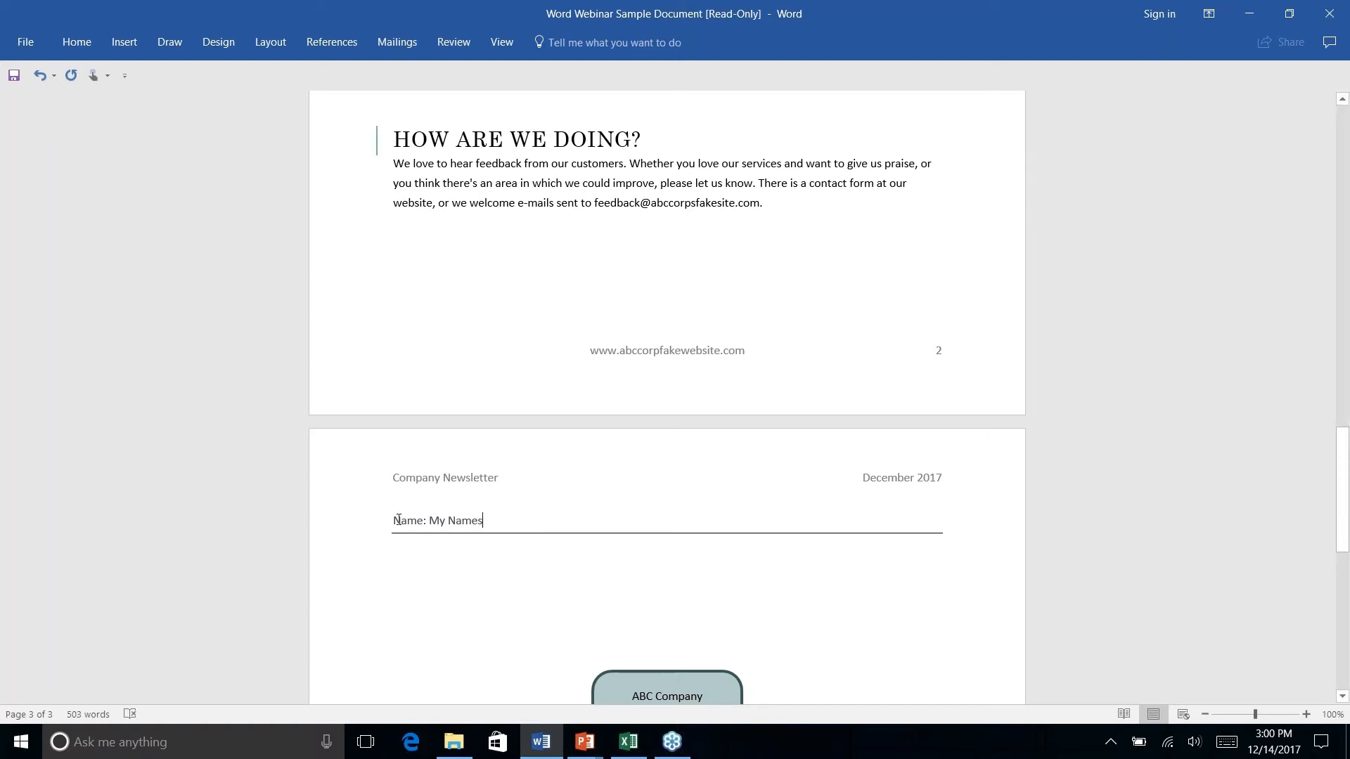
left_click_drag(394, 520, 473, 555)
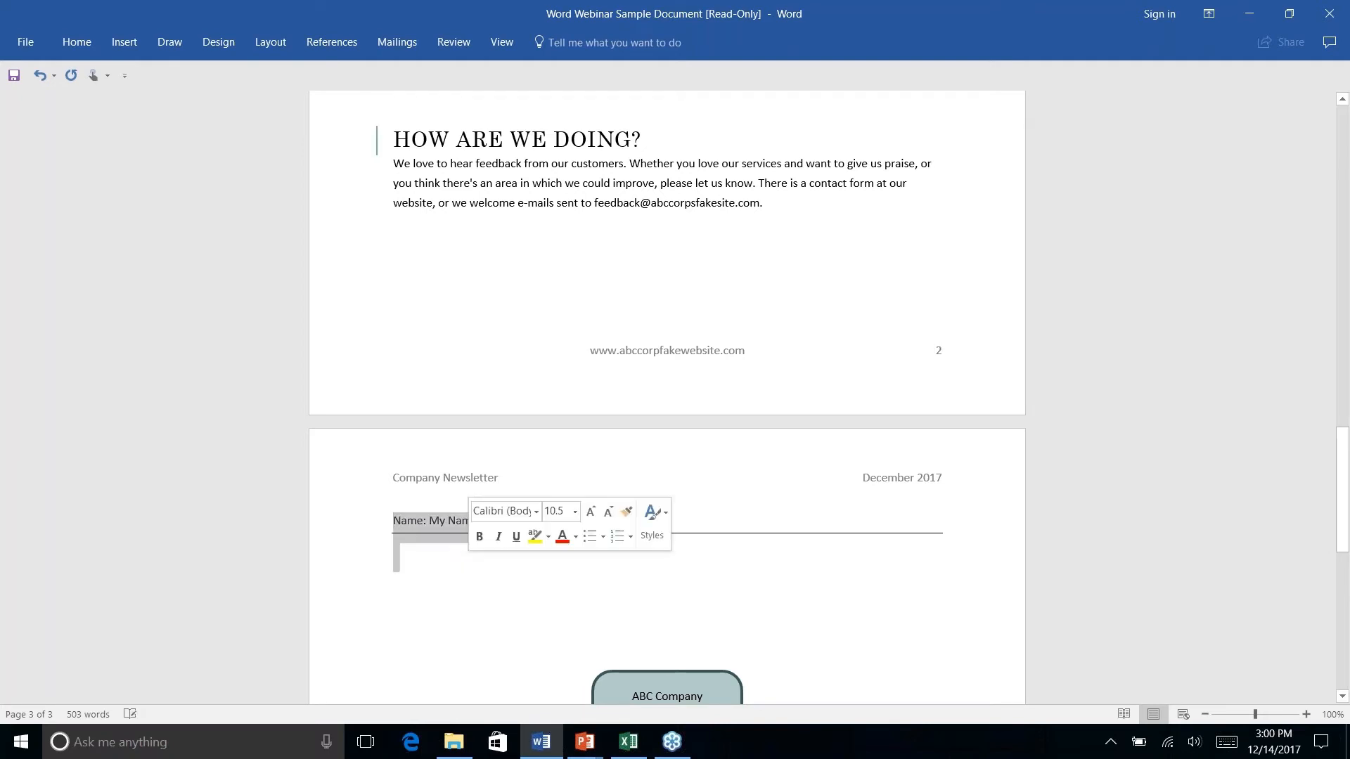
key("Delete")
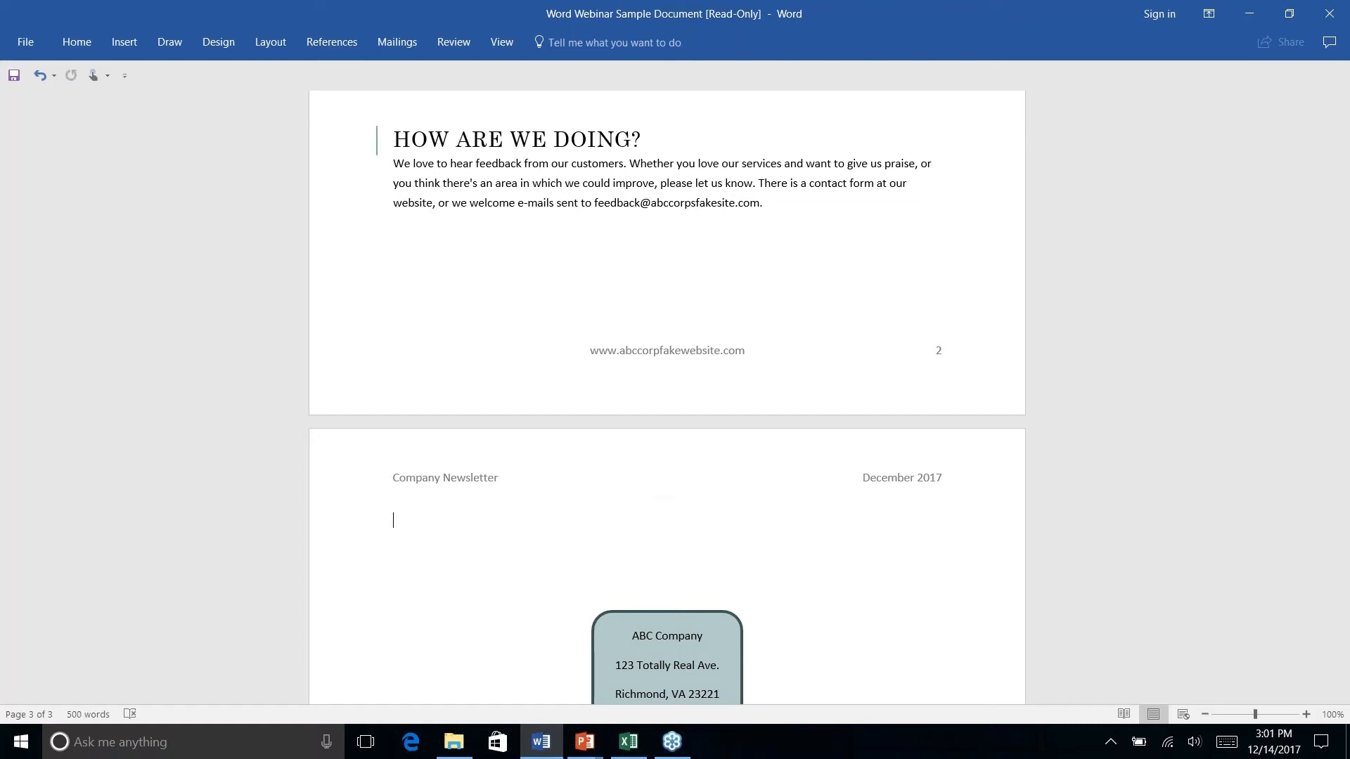
Start the Step-by-Step Mail Merge Wizard from its first stage, with Letters as document type and the current document as starting document
scroll(667, 397, "down", 10)
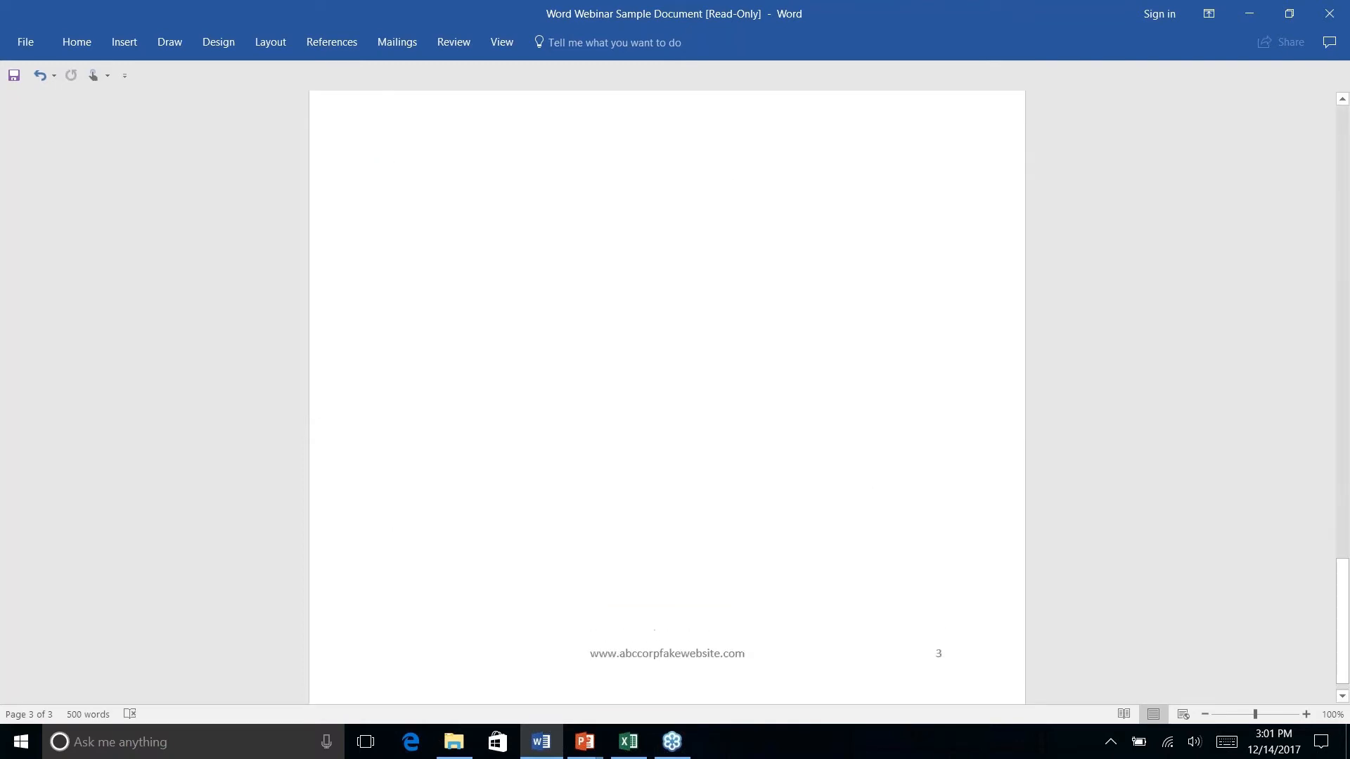
scroll(667, 397, "up", 20)
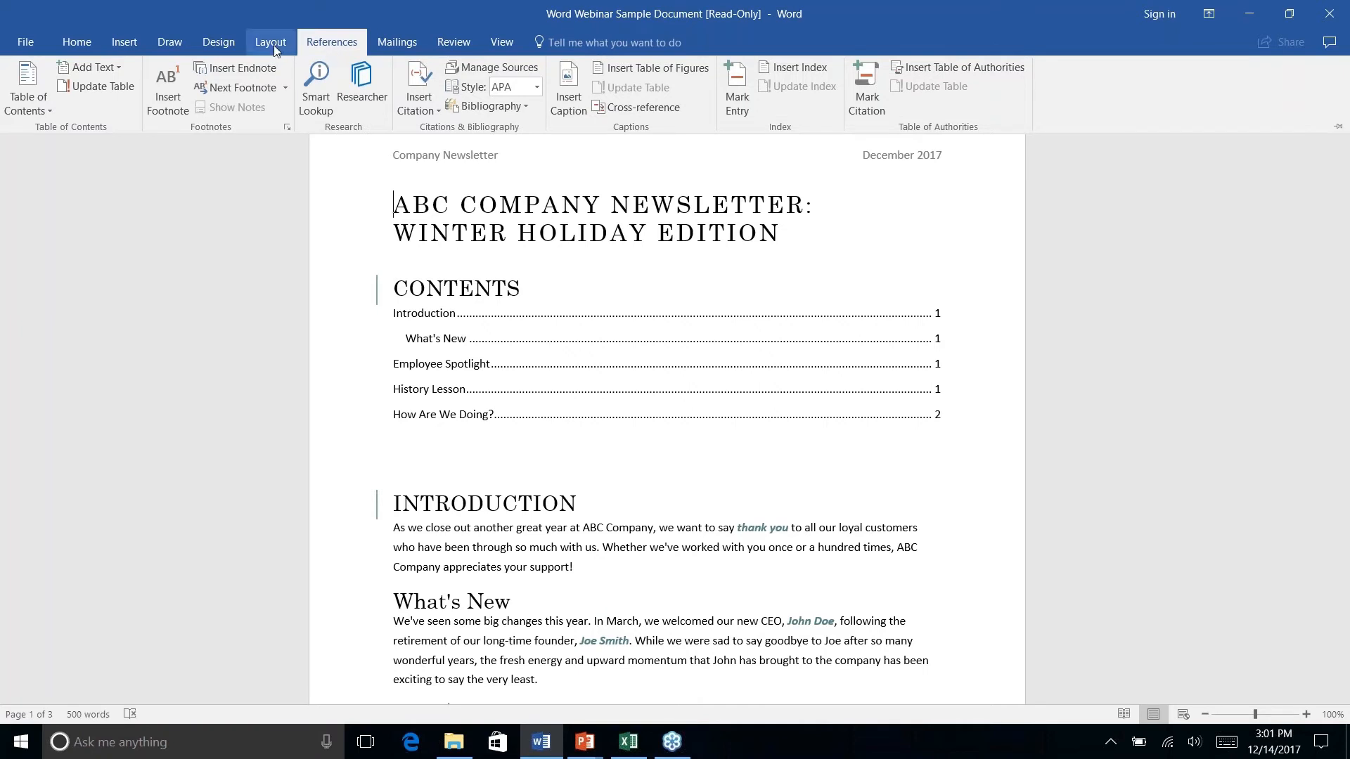
left_click(400, 44)
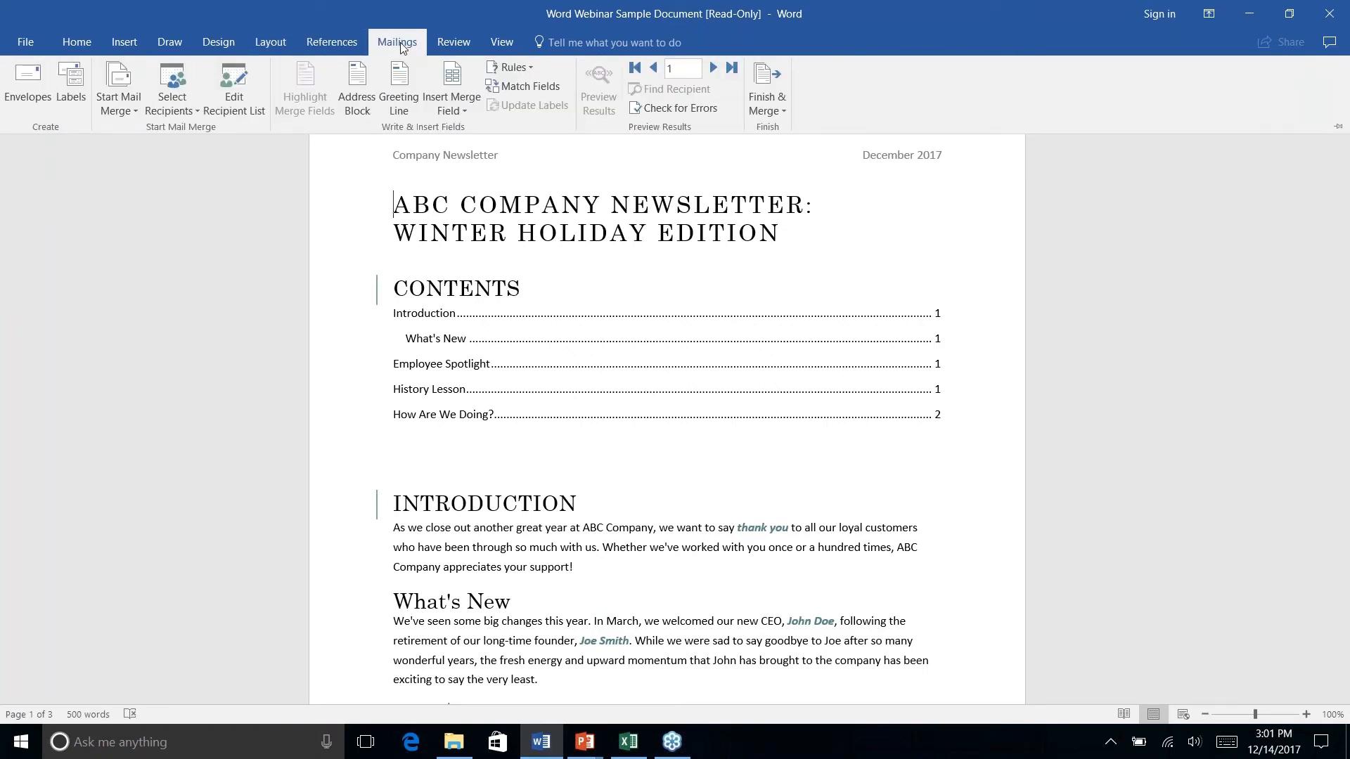
left_click(129, 114)
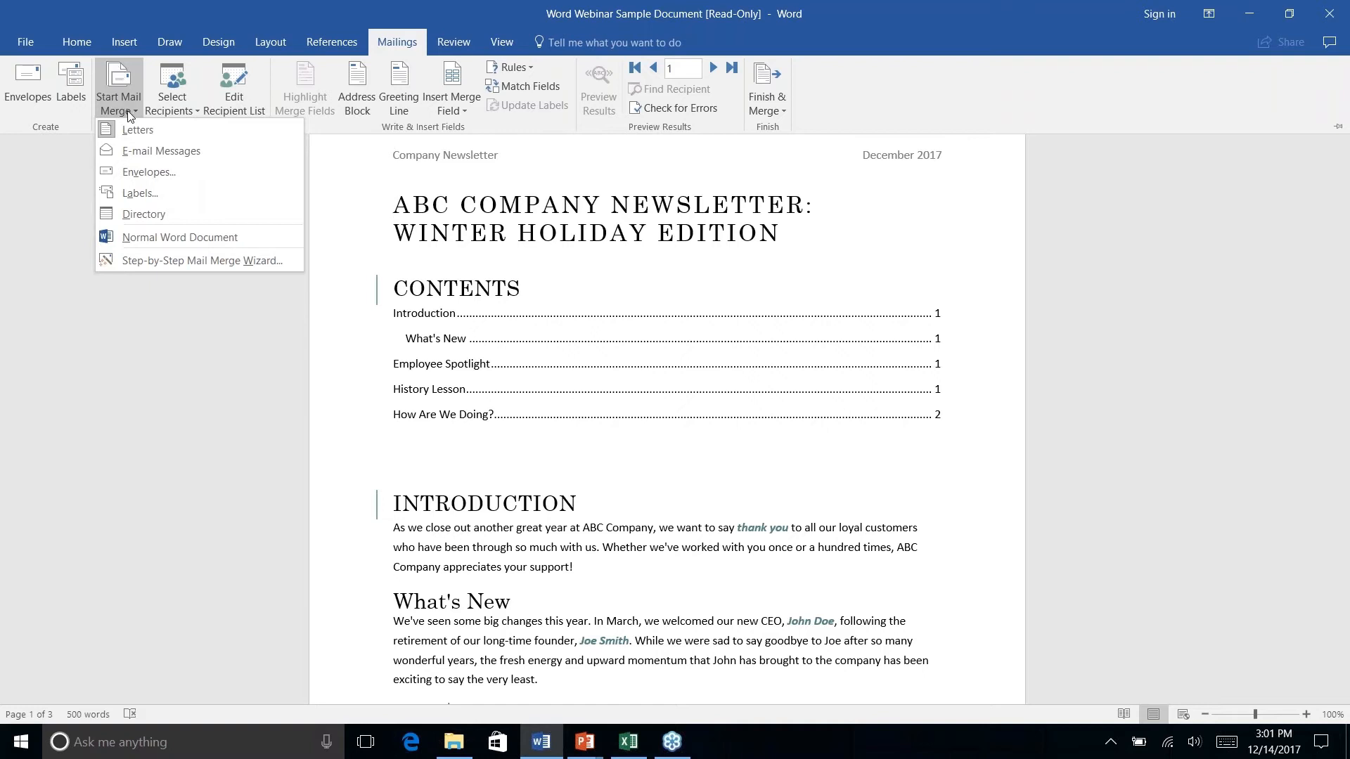
left_click(135, 260)
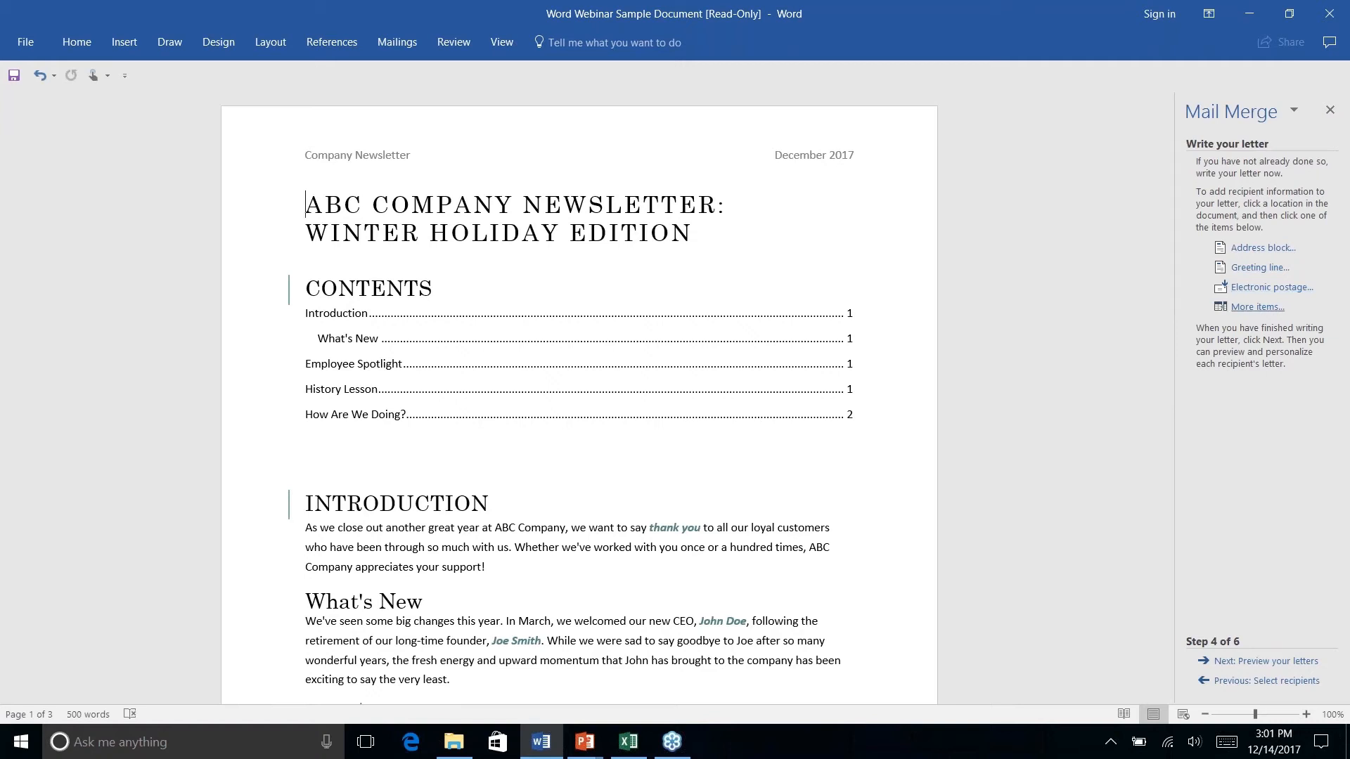
left_click(1239, 682)
left_click(1240, 682)
left_click(1239, 682)
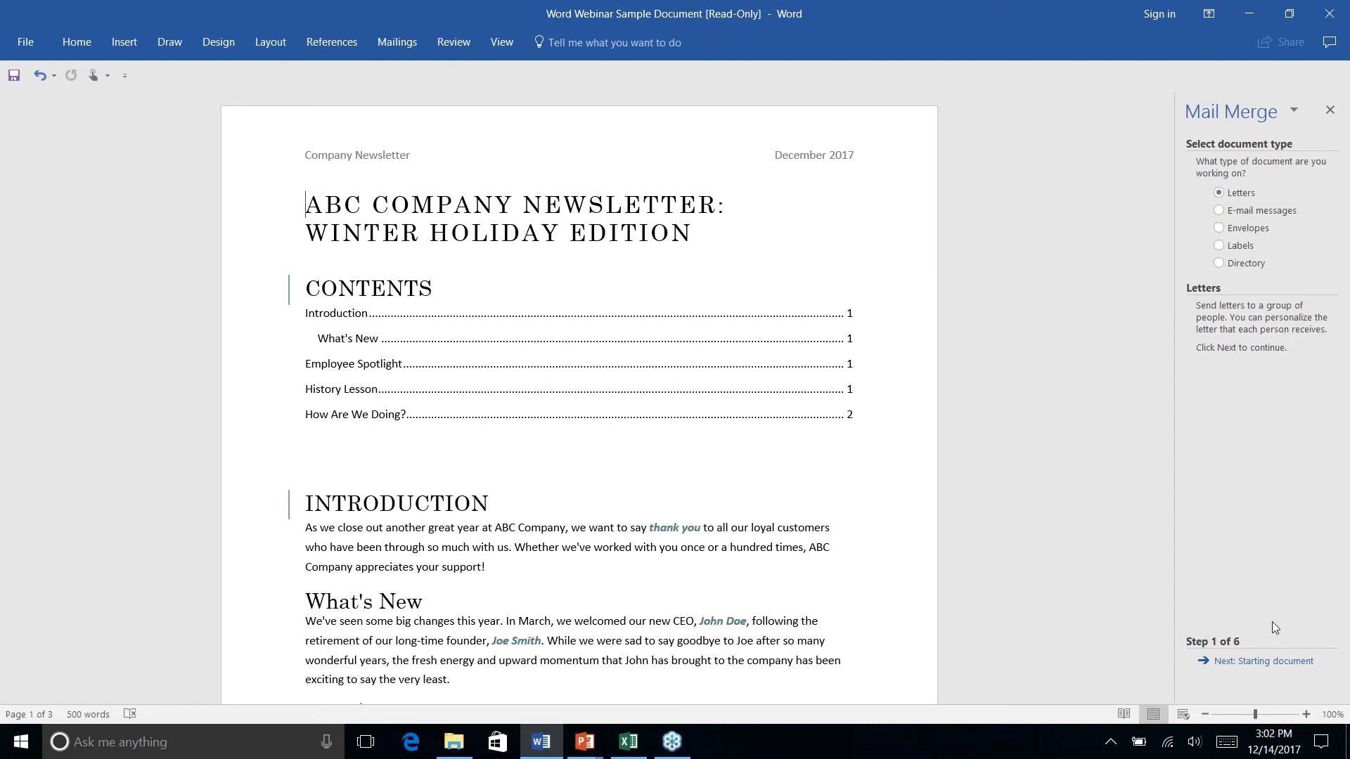
left_click(1263, 661)
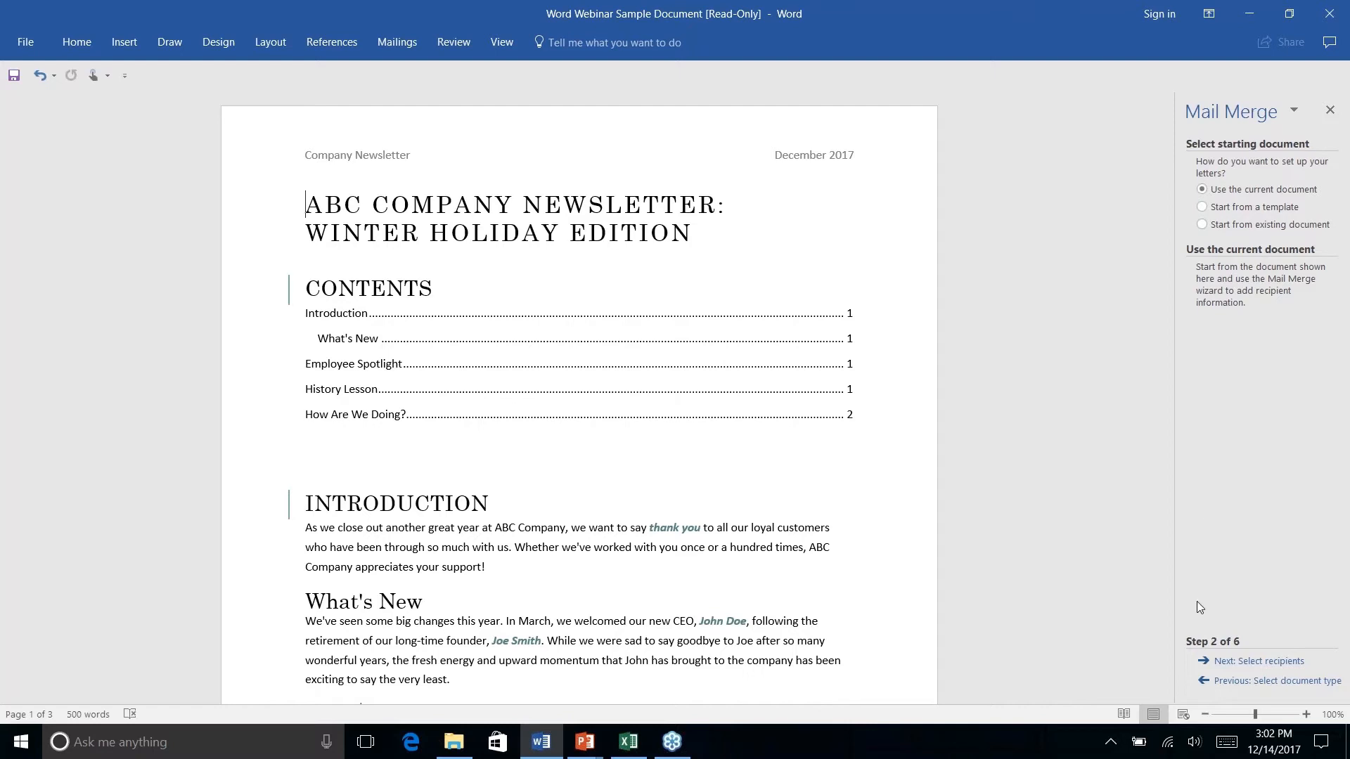
left_click(1269, 665)
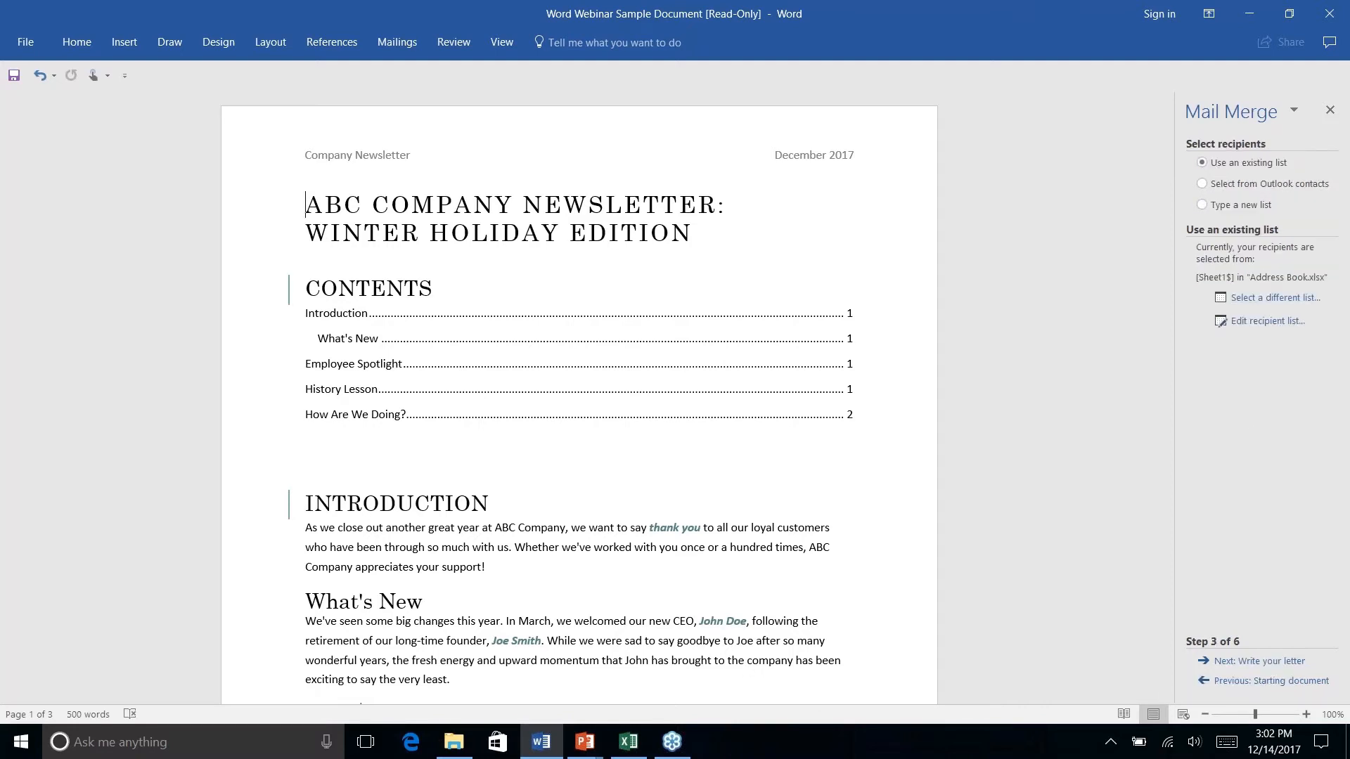
Choose the Address Book workbook in Documents as recipient list, using Sheet1$ with column headers in the first row and all recipients included
left_click(1252, 301)
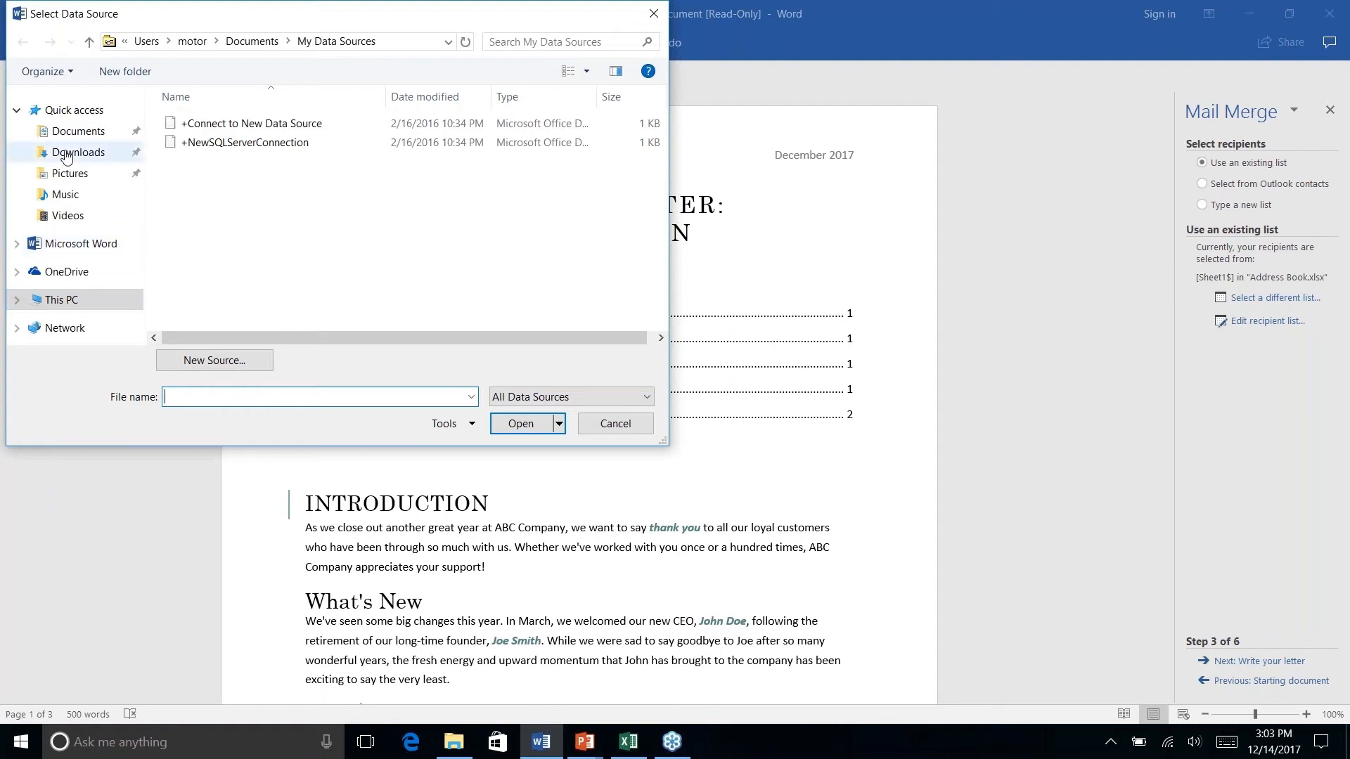
left_click(72, 131)
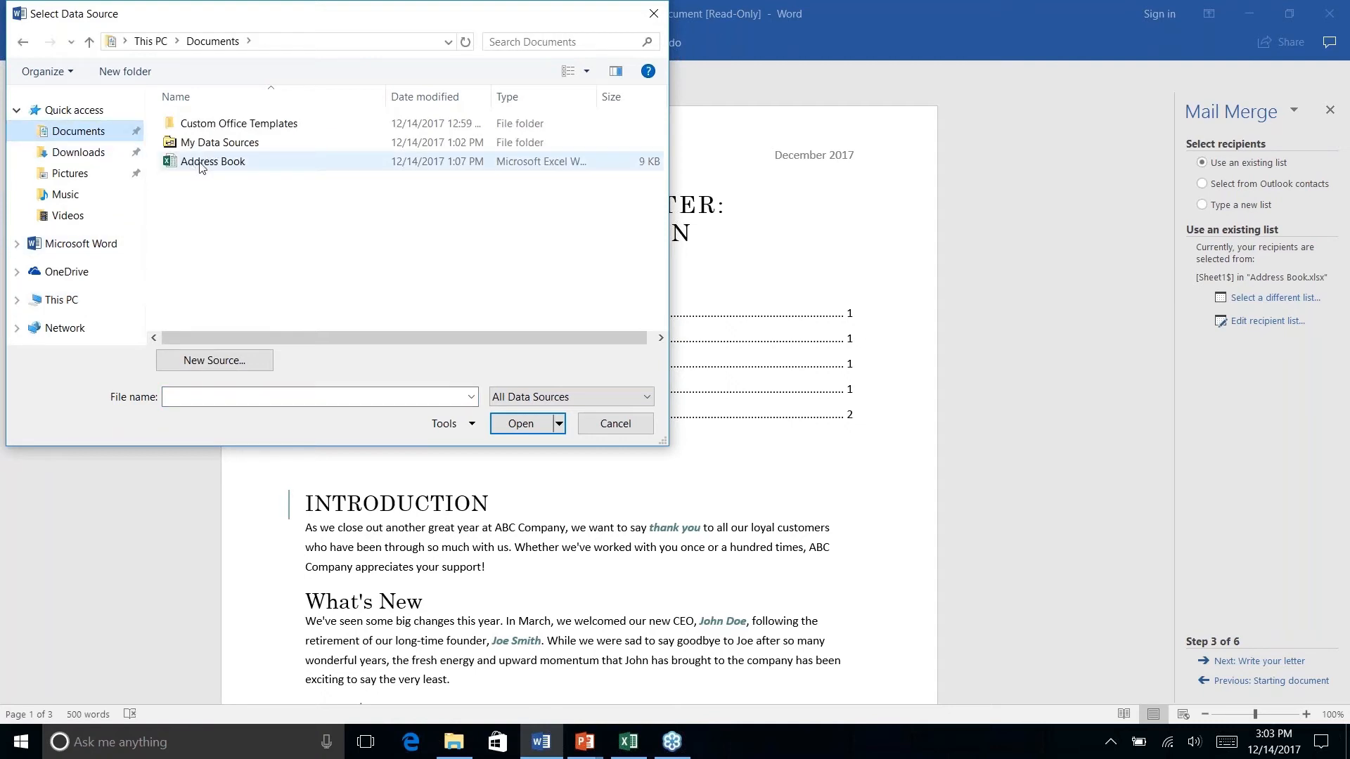
left_click(202, 163)
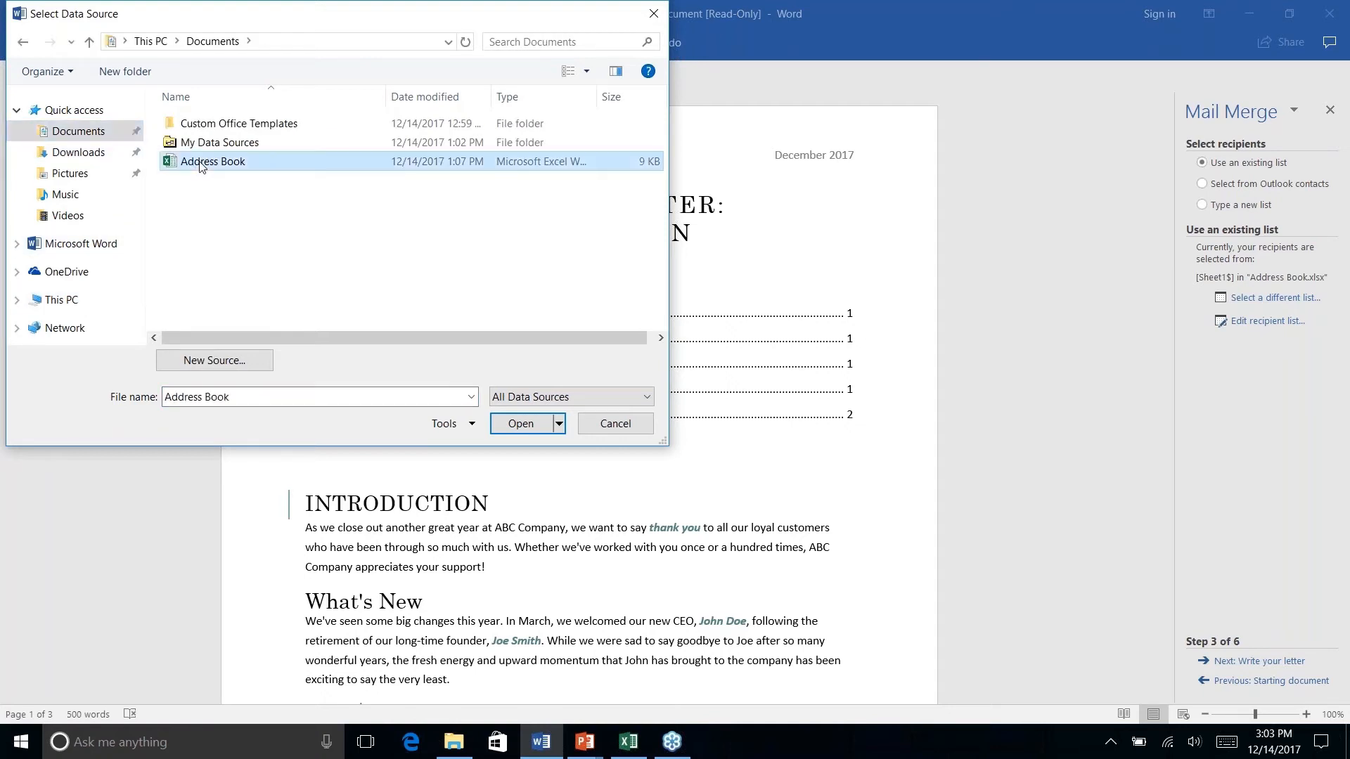
left_click(513, 426)
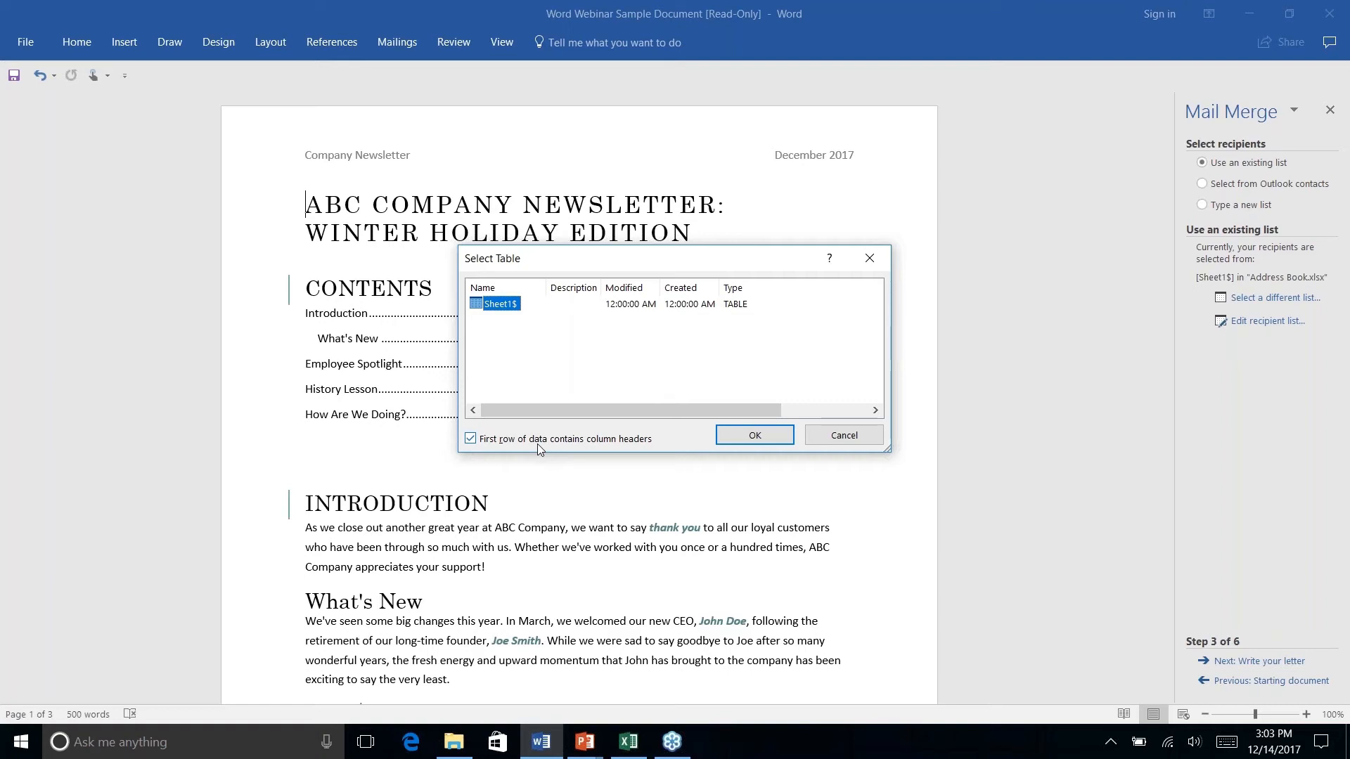
left_click(742, 437)
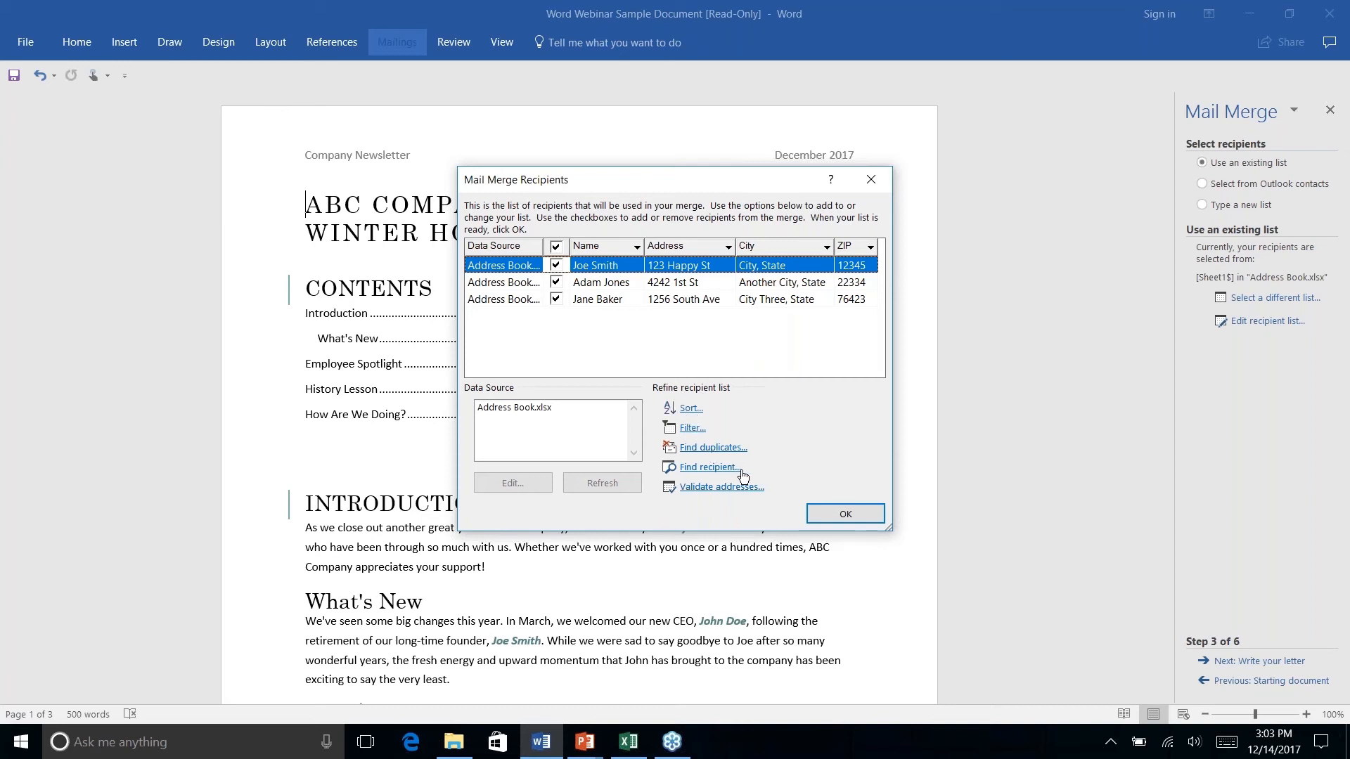
left_click(848, 514)
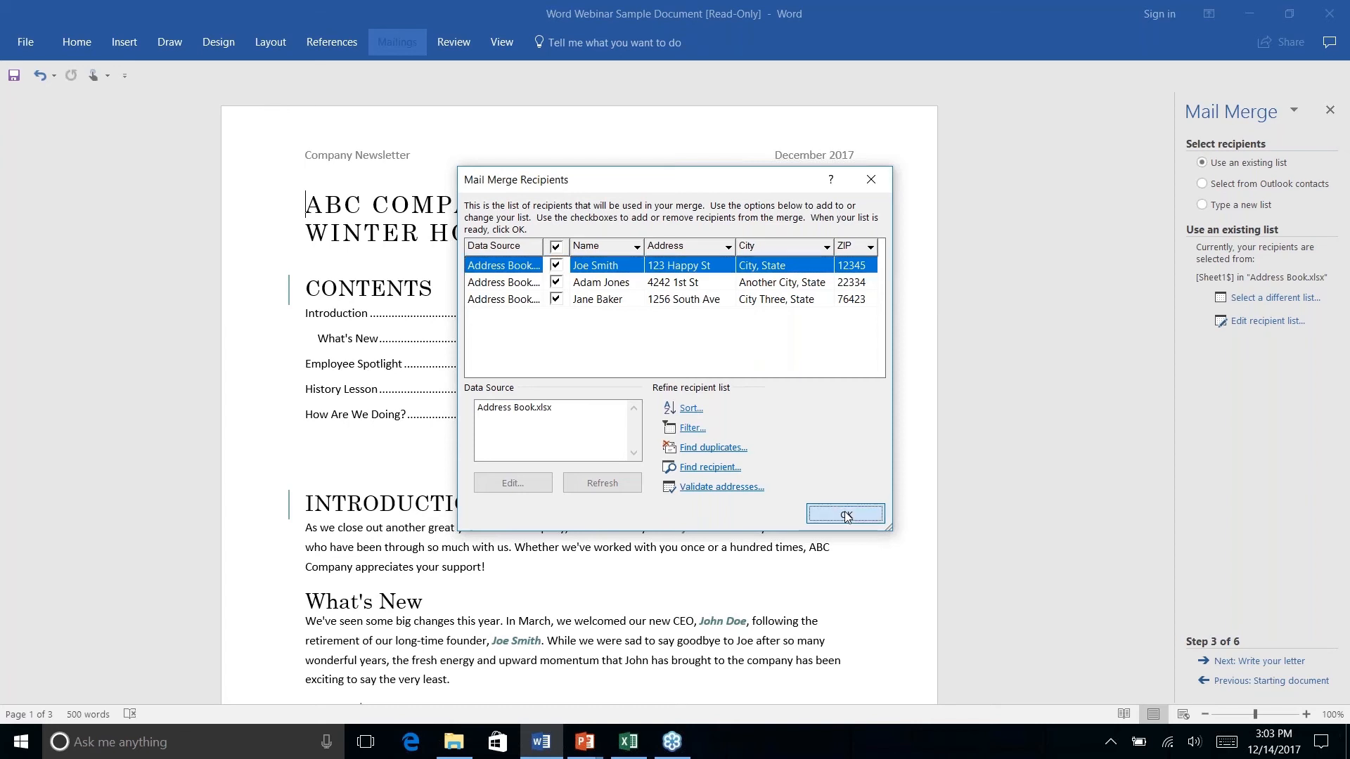
Insert an address block with recipient name and postal address directly before the newsletter title on page 1
left_click(1246, 661)
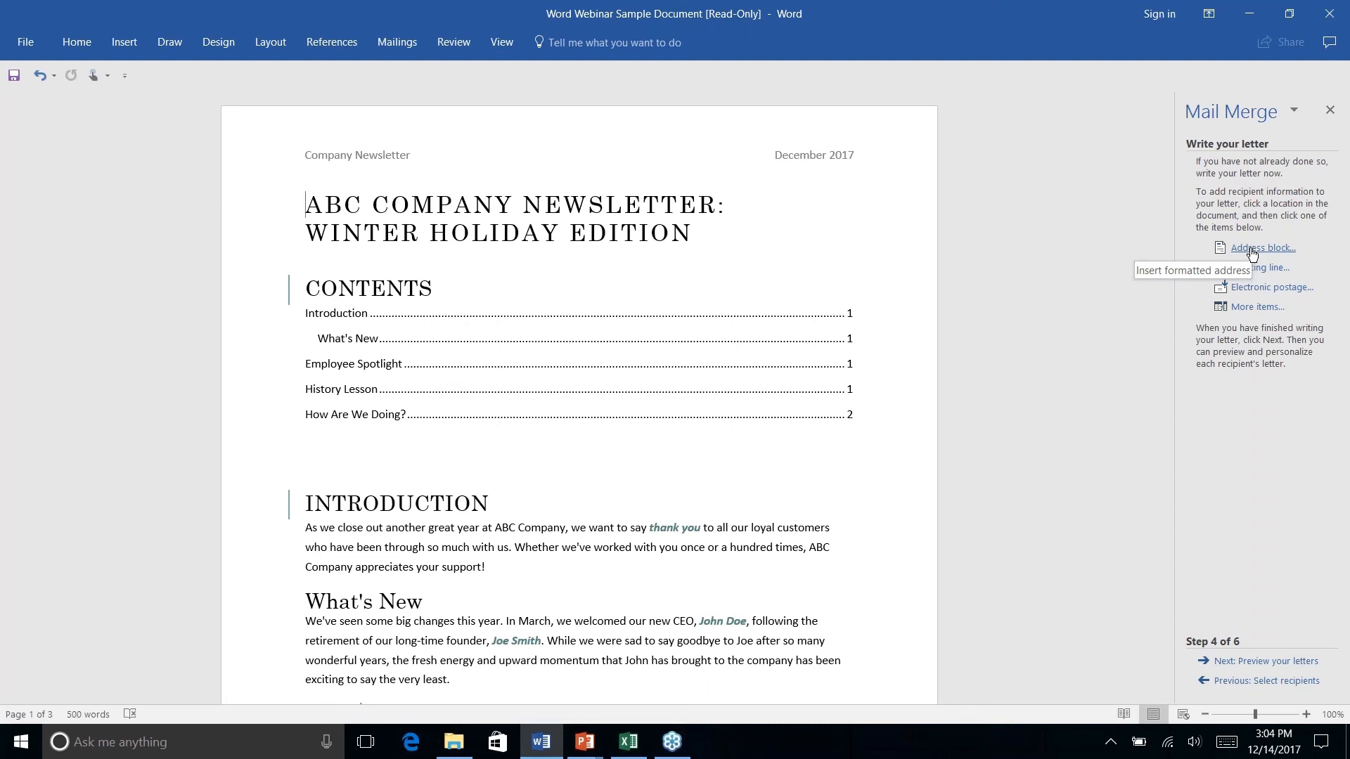
left_click(1251, 250)
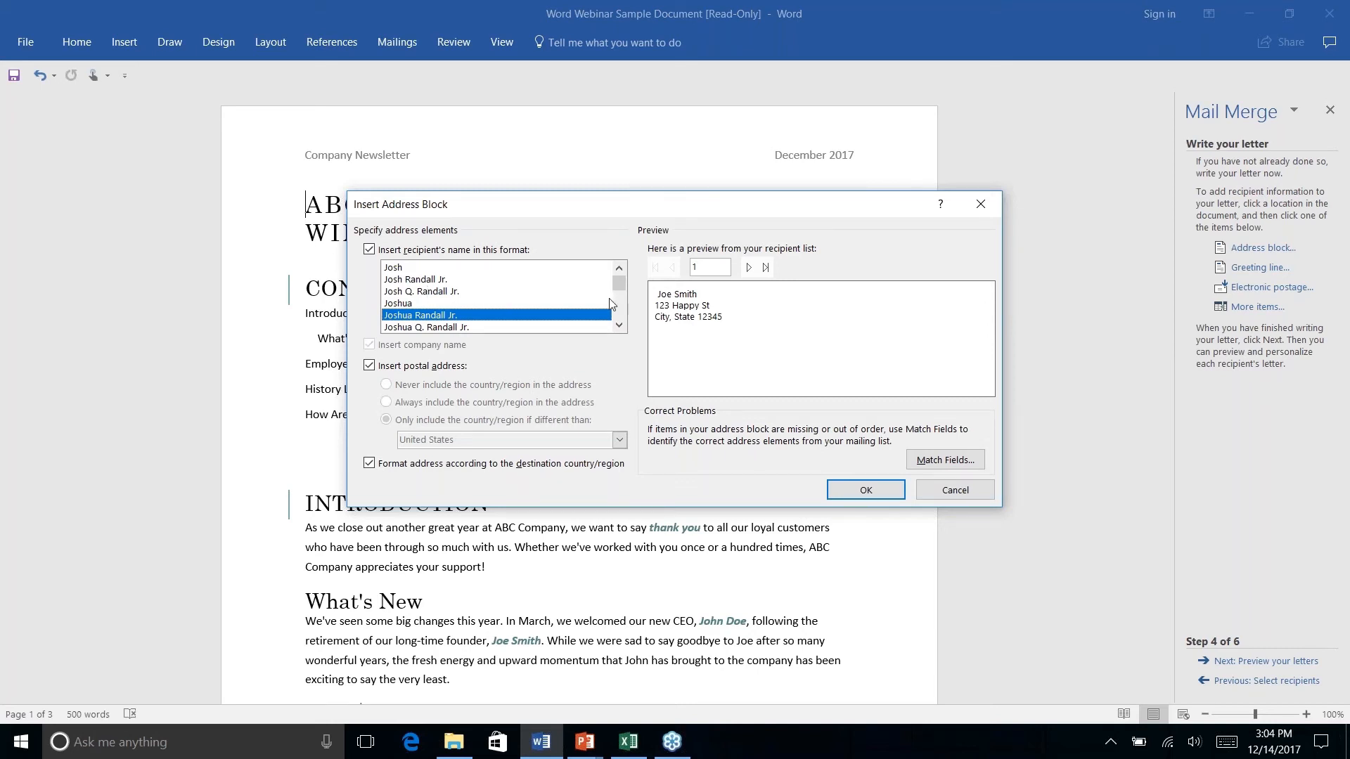
mouse_move(618, 286)
left_mouse_down()
mouse_move(618, 312)
mouse_move(614, 287)
left_mouse_up()
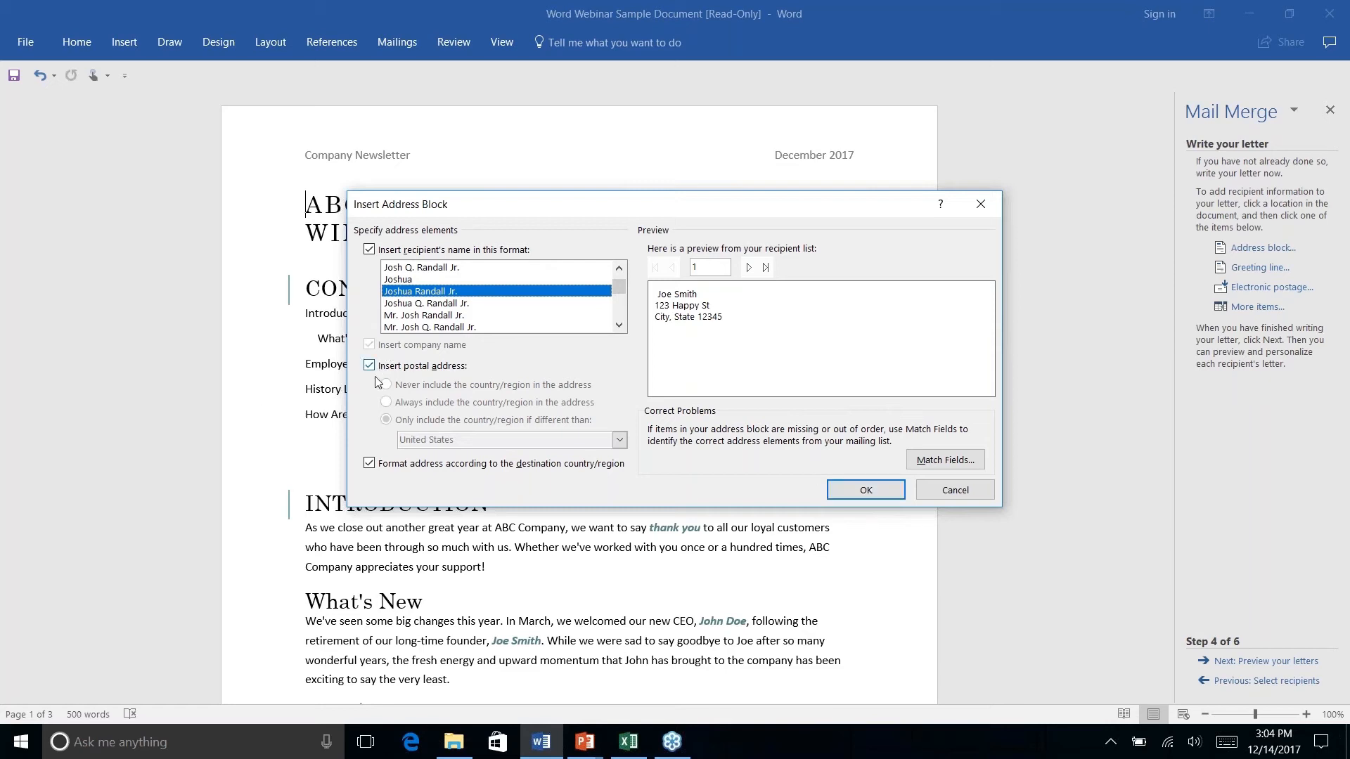
left_click(866, 490)
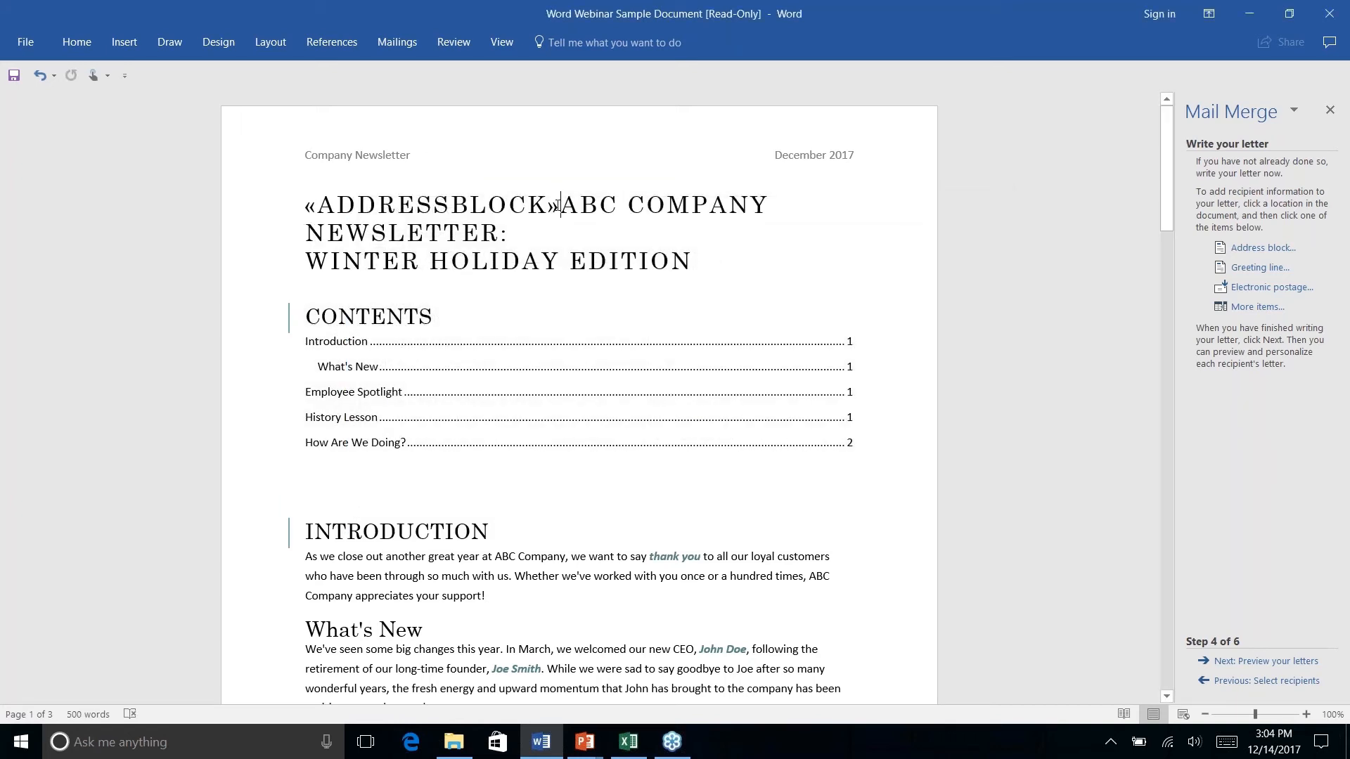
Put the address block on its own line, with a blank line between it and the newsletter title
left_click_drag(554, 206, 306, 206)
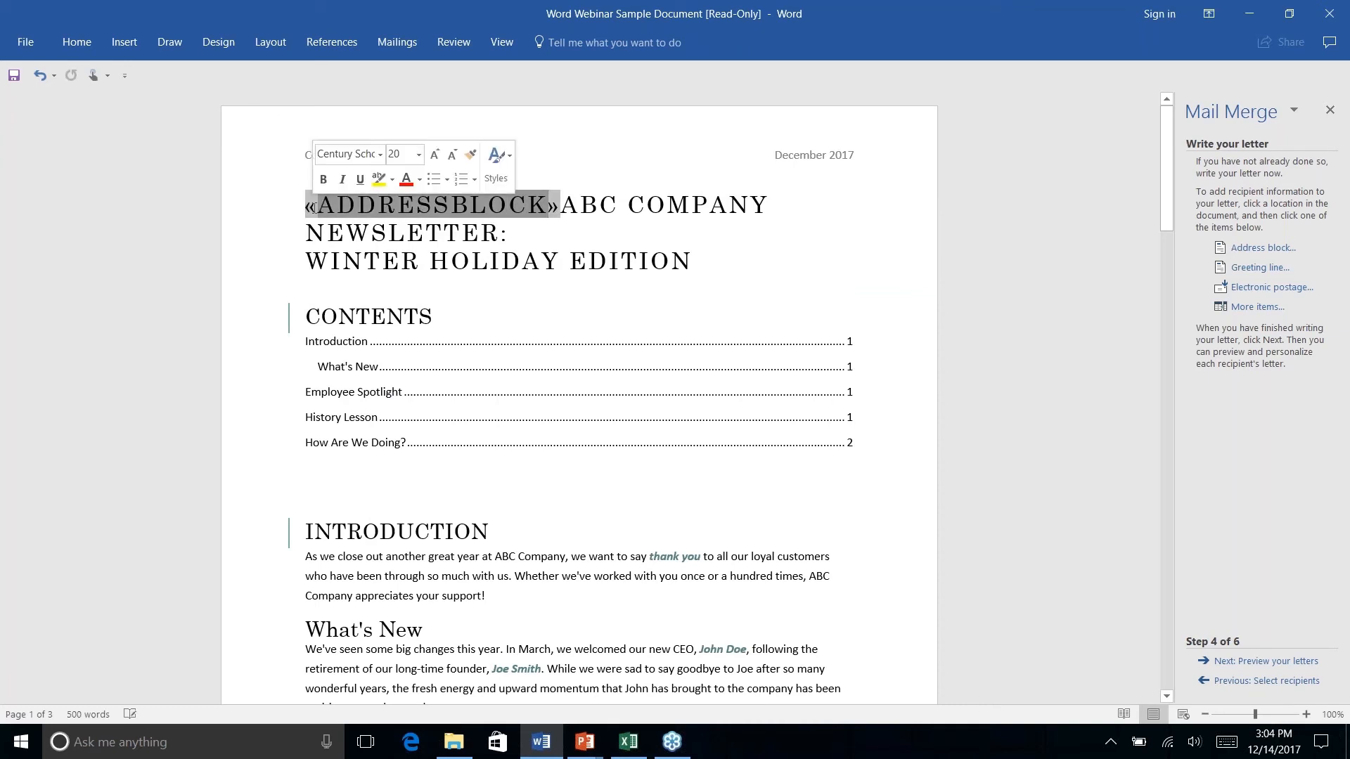
left_click(529, 214)
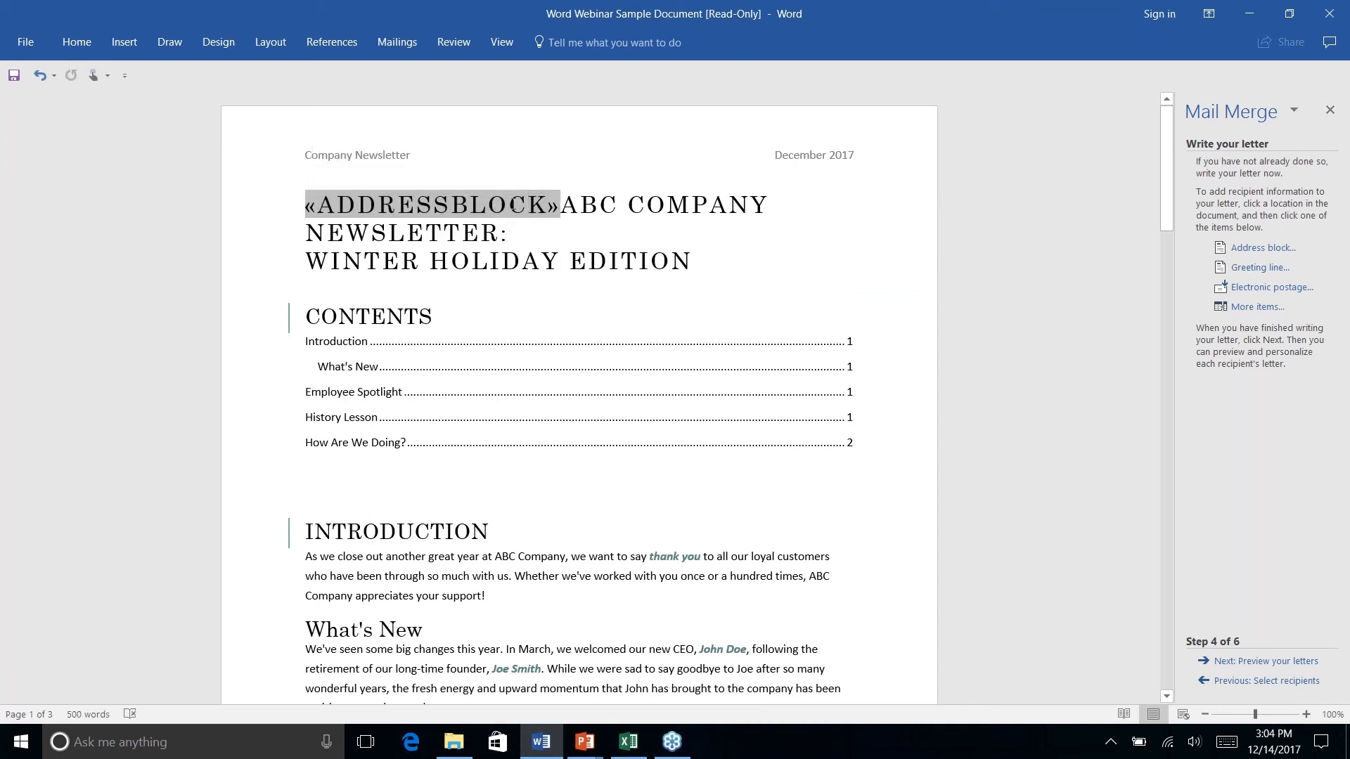
left_click(561, 204)
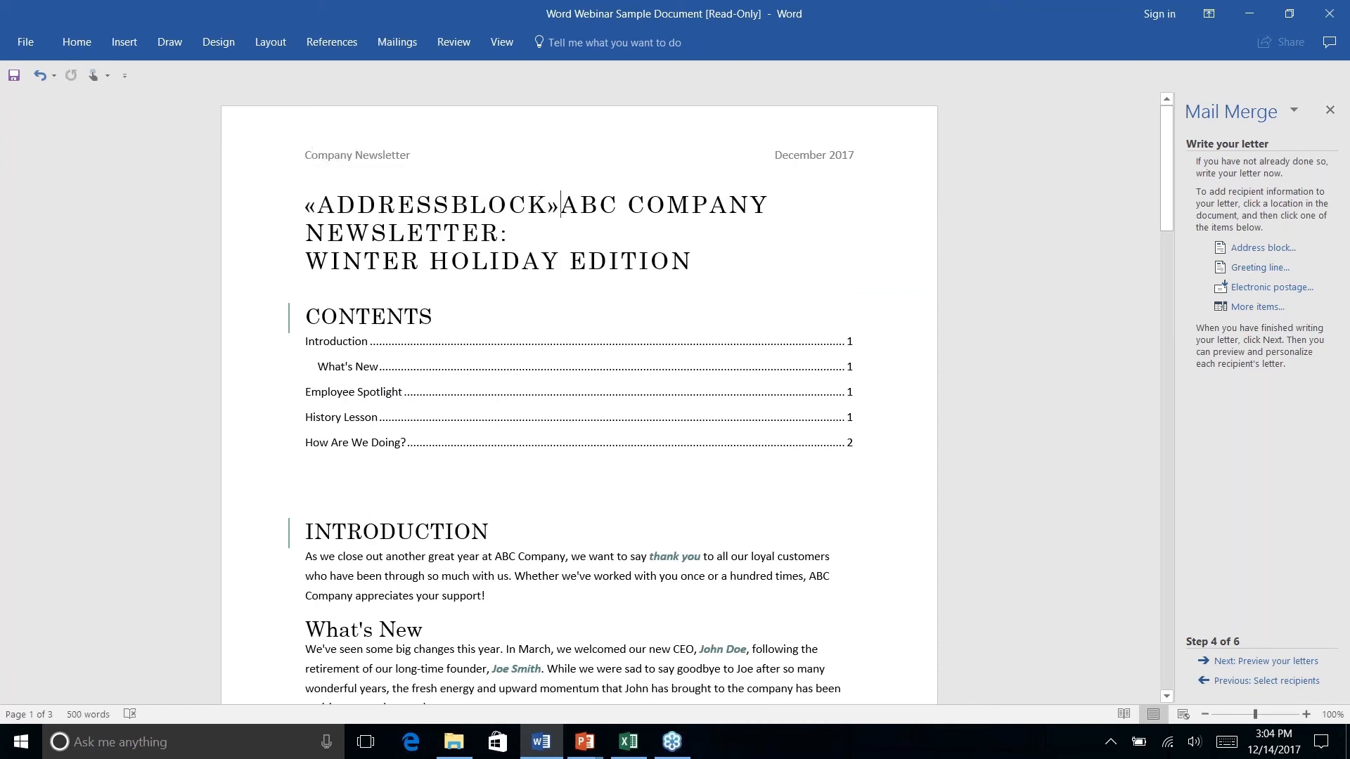
key("Return")
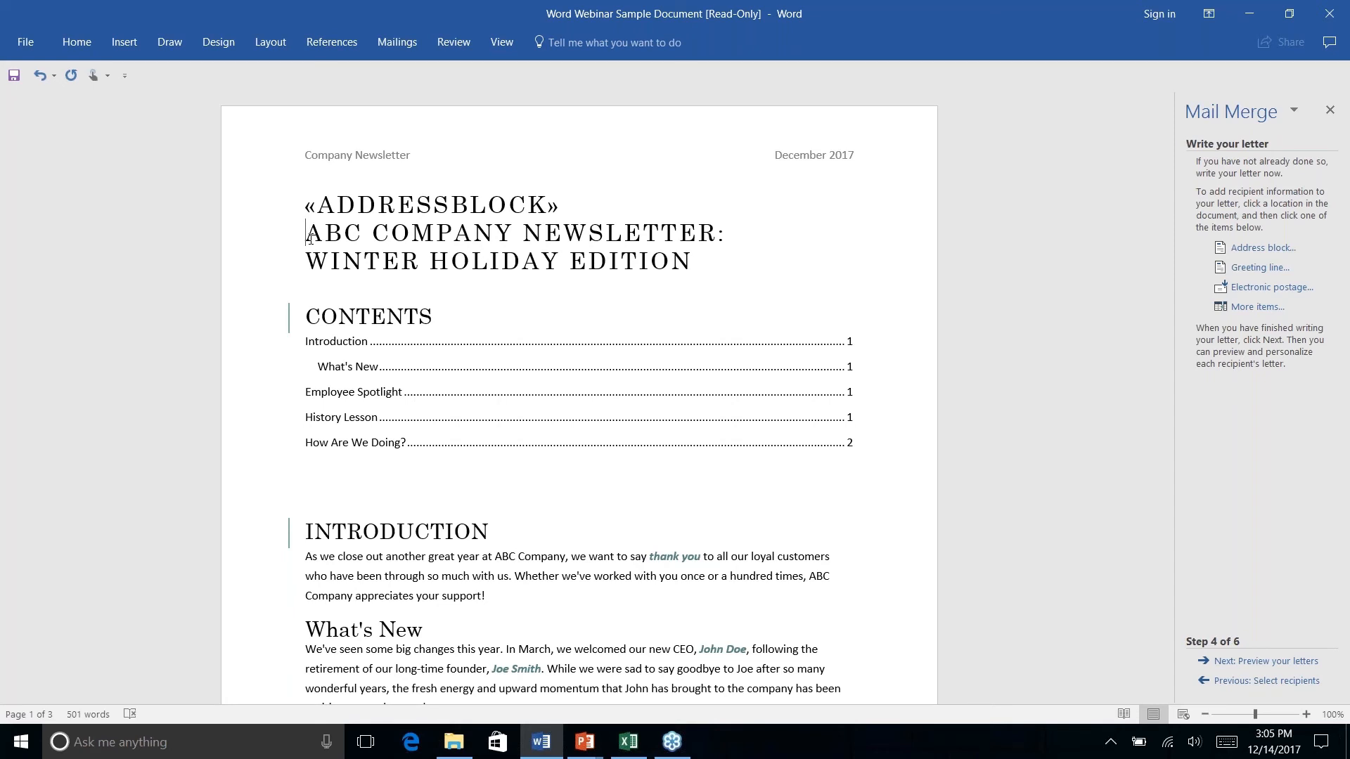
key("Return")
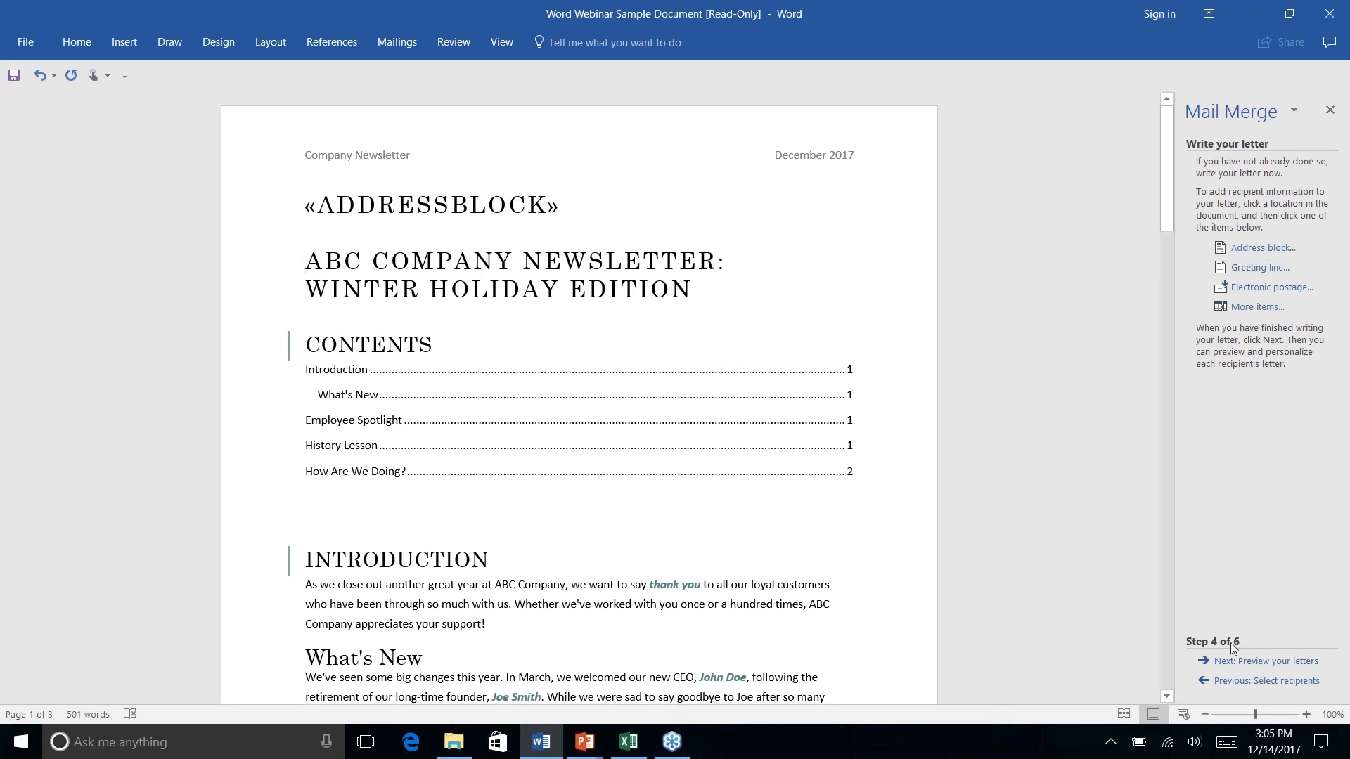
Preview the merged letter for the first recipient and advance the mail merge to its completion stage
left_click(1271, 661)
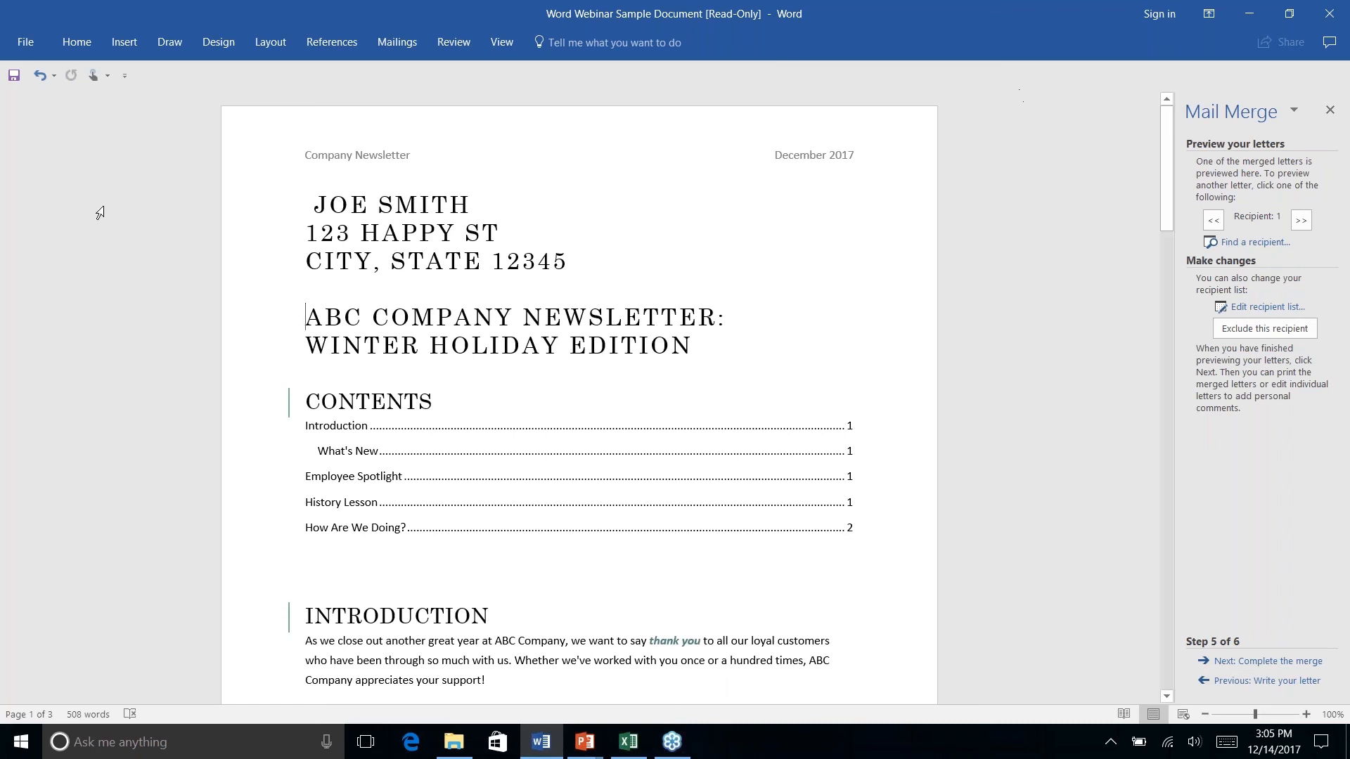
left_click(512, 236)
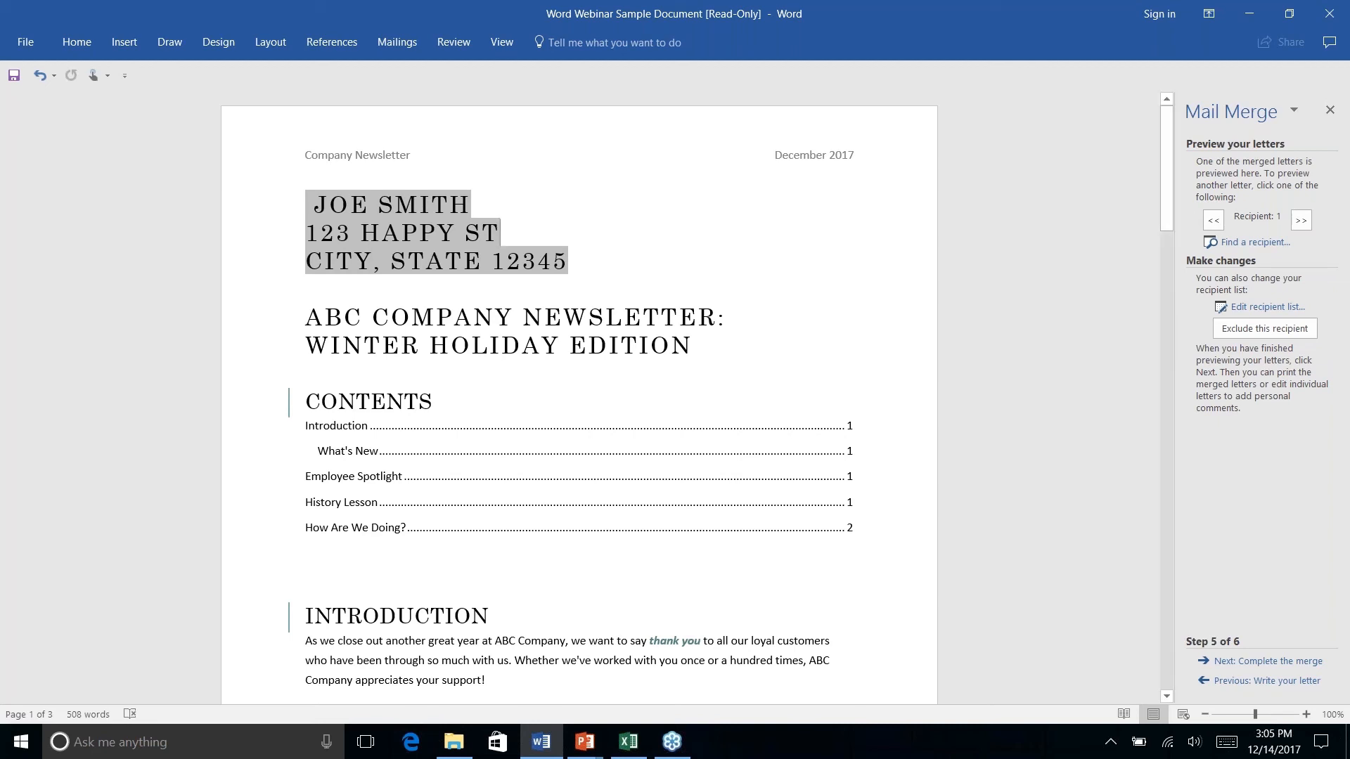
left_click(1269, 664)
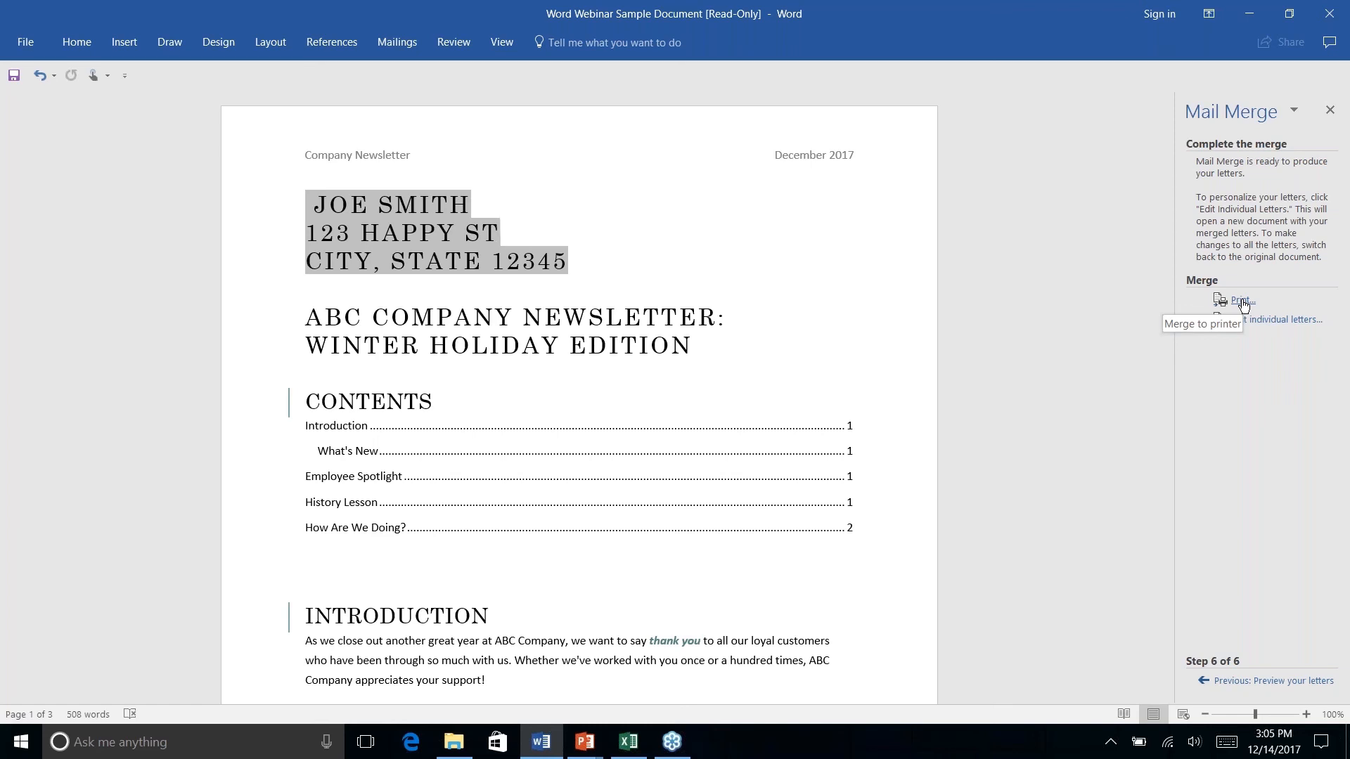
key("alt+Tab")
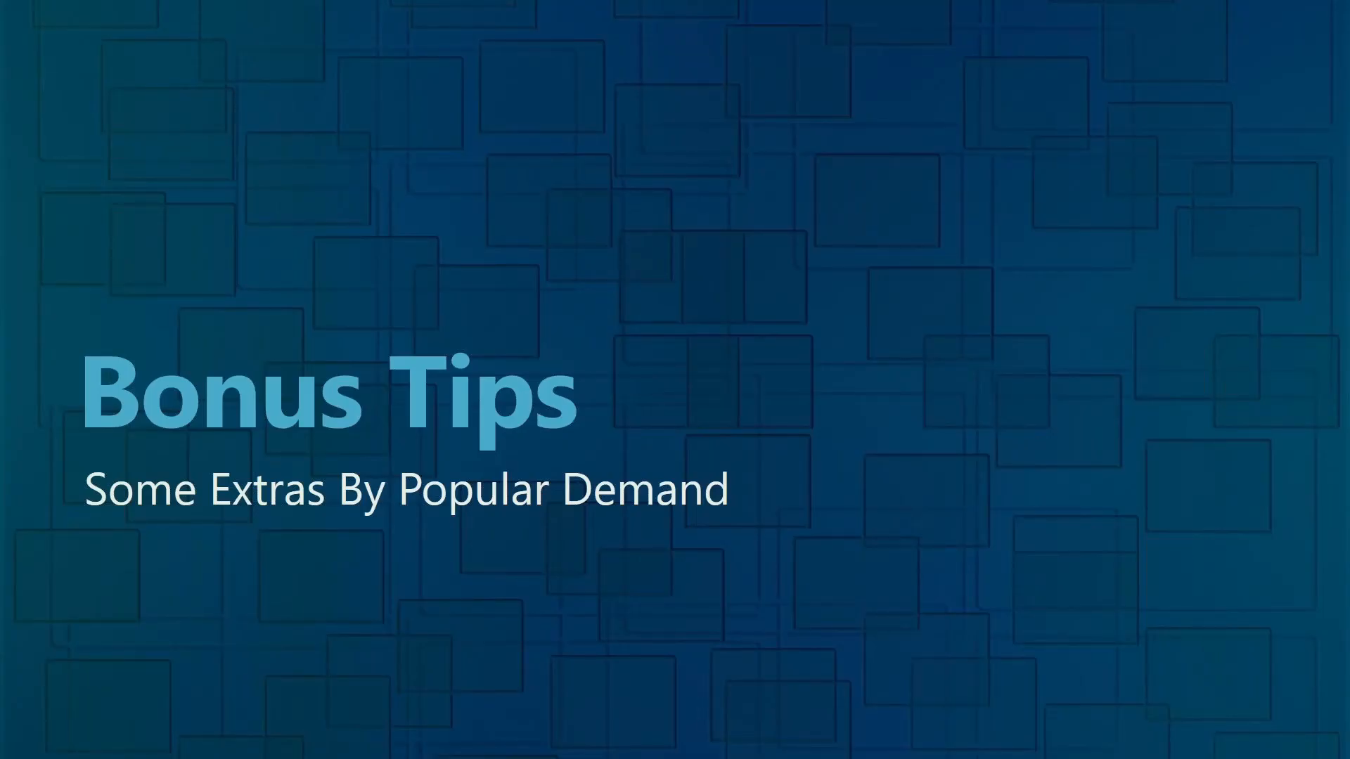
key("Right")
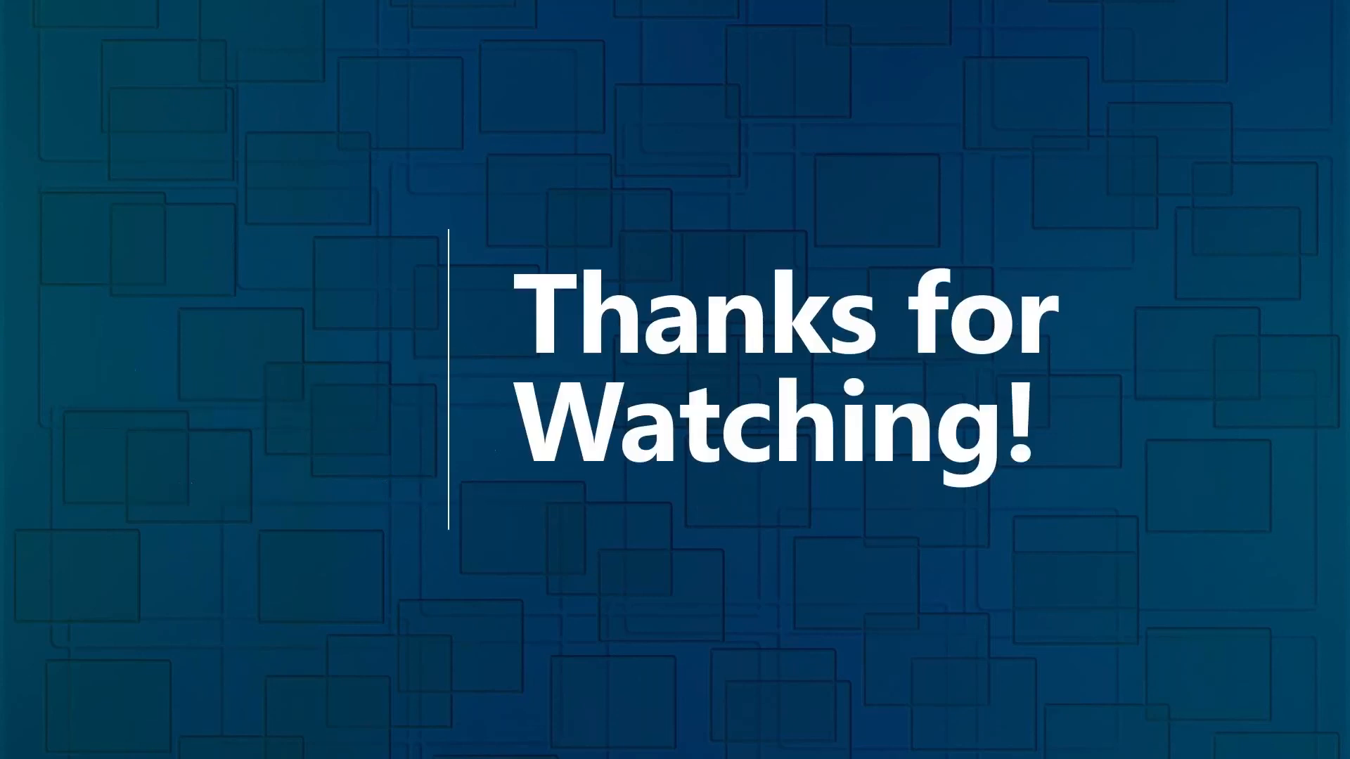